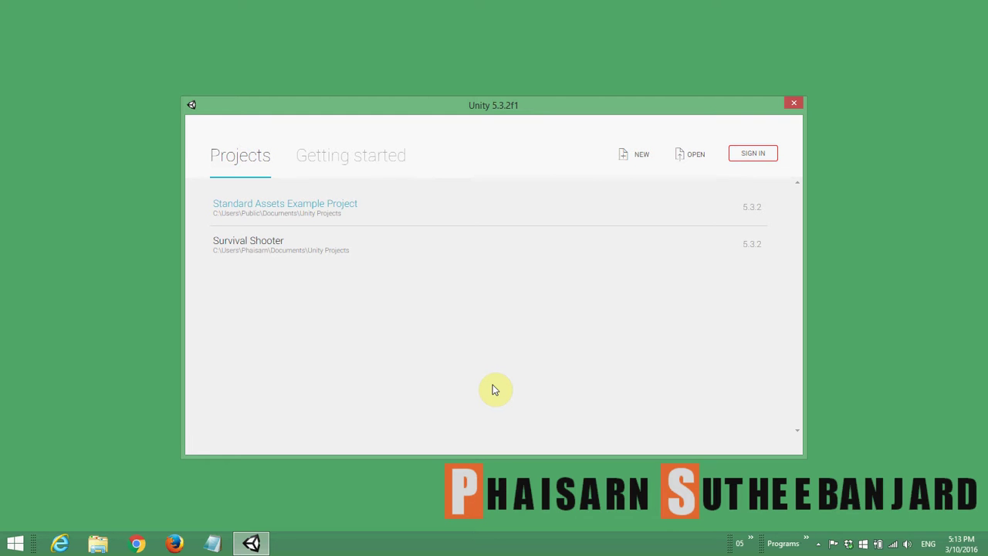
- Create a new 3D Unity project named 'Ballon Bomb'
click(635, 156)
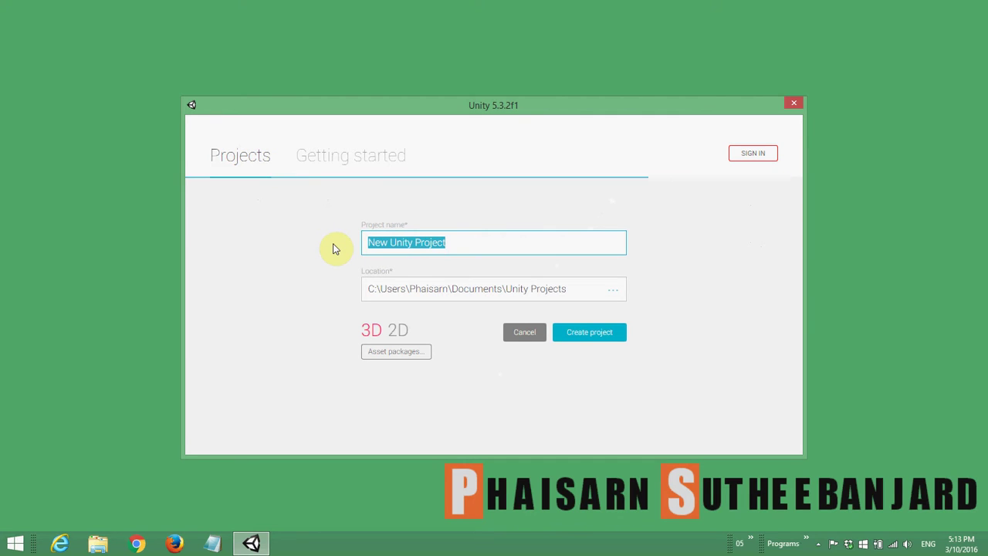
text(Ba)
text(llon )
text(Bomp)
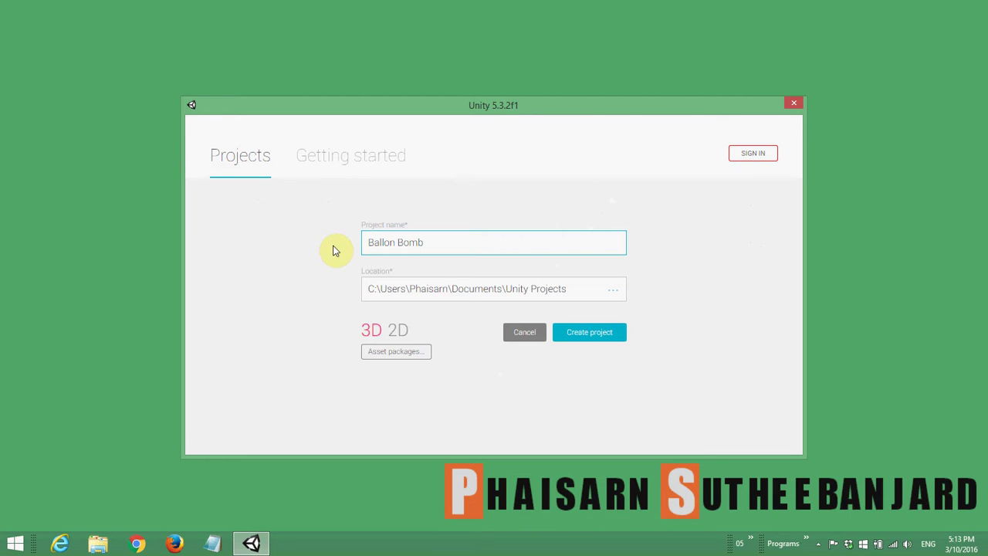
click(572, 339)
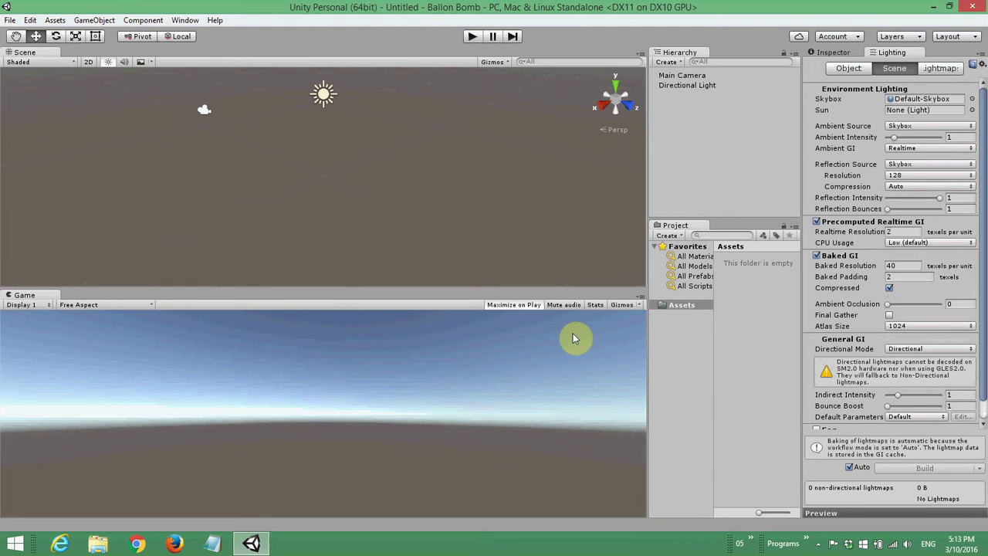
- Resize the side panels and show the Inspector instead of the lighting settings
click(658, 337)
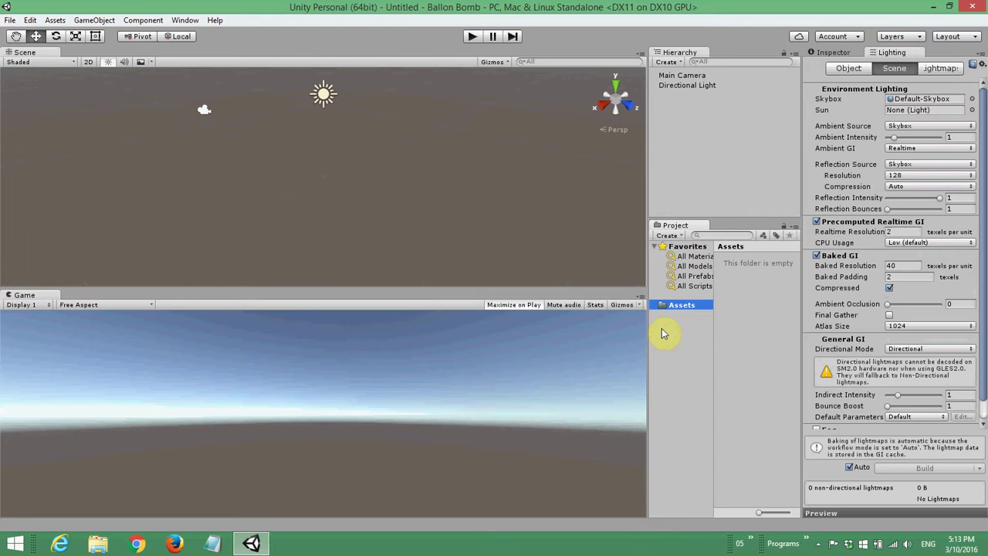
drag(647, 337, 609, 338)
click(826, 52)
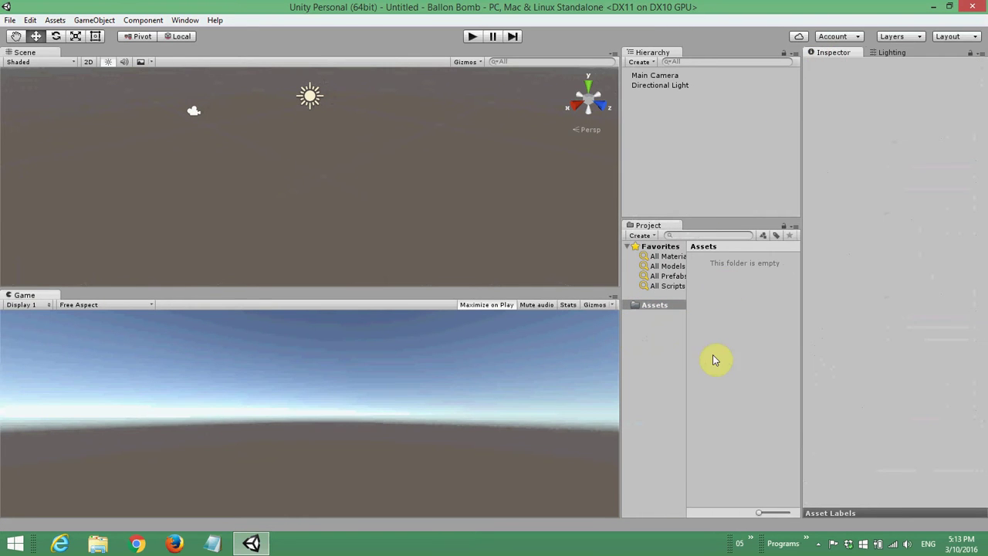
drag(687, 360, 697, 359)
- Create a folder named Scene under Assets
click(649, 306)
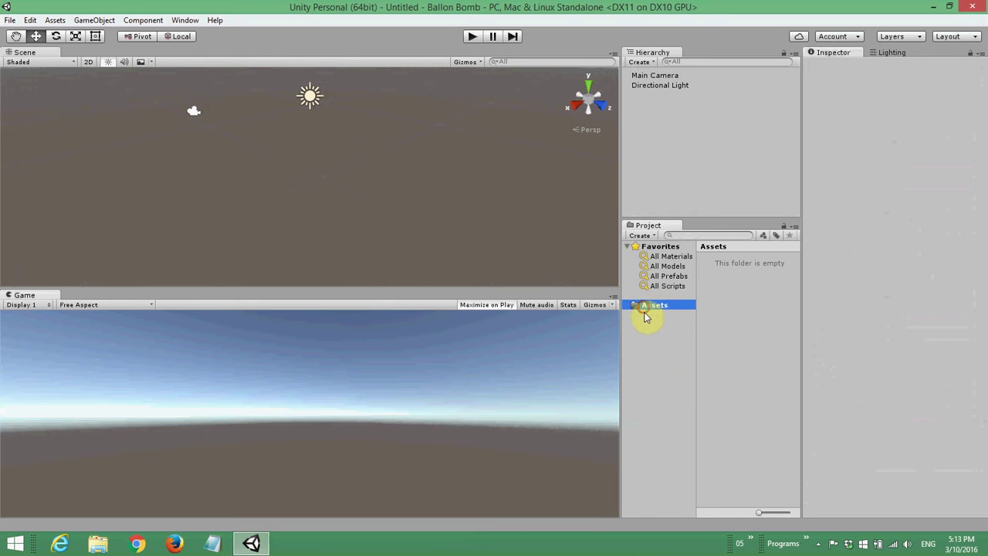
click(641, 235)
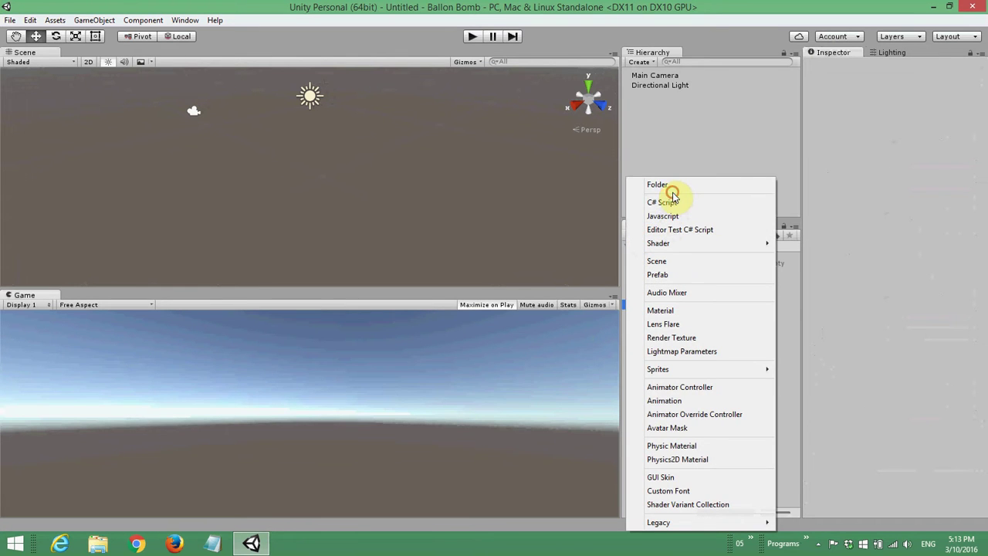
click(672, 191)
text(Sce)
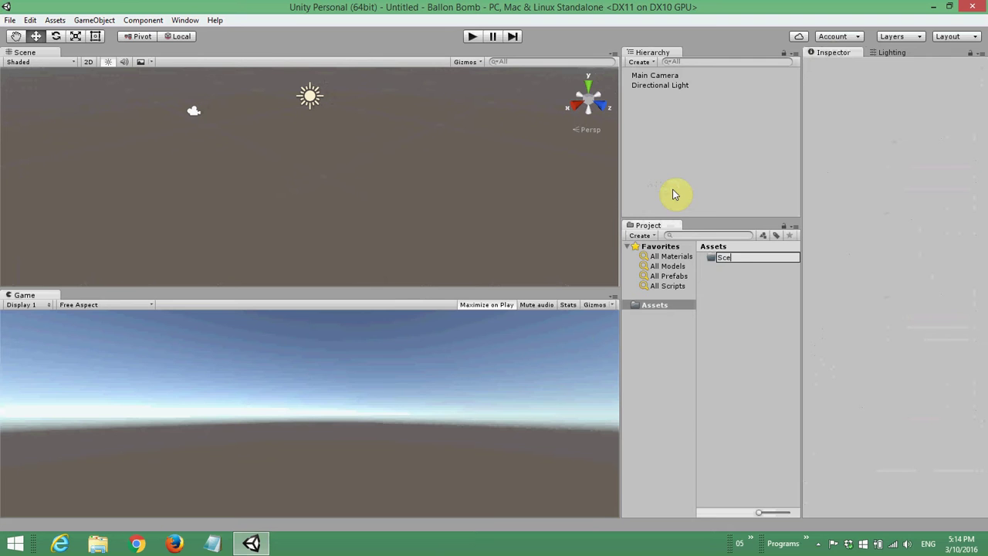
key(Return)
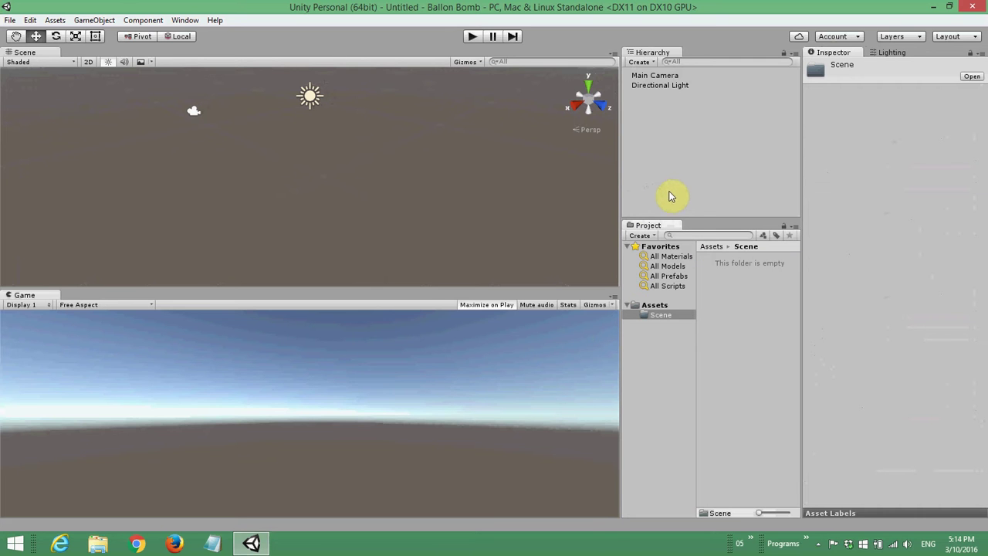
- Create a scene named Main inside the Scene folder and open it
click(641, 236)
click(682, 261)
text(Main)
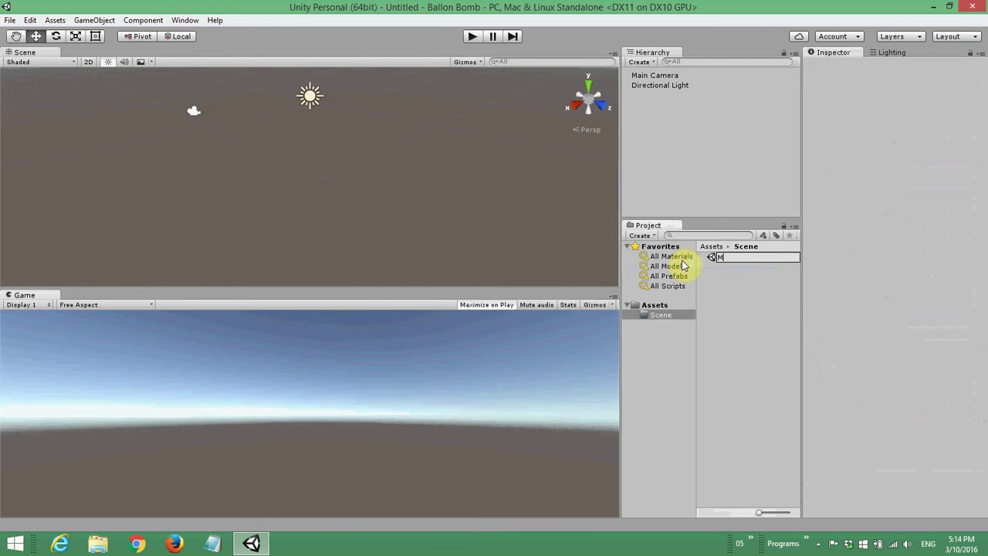
key(Return)
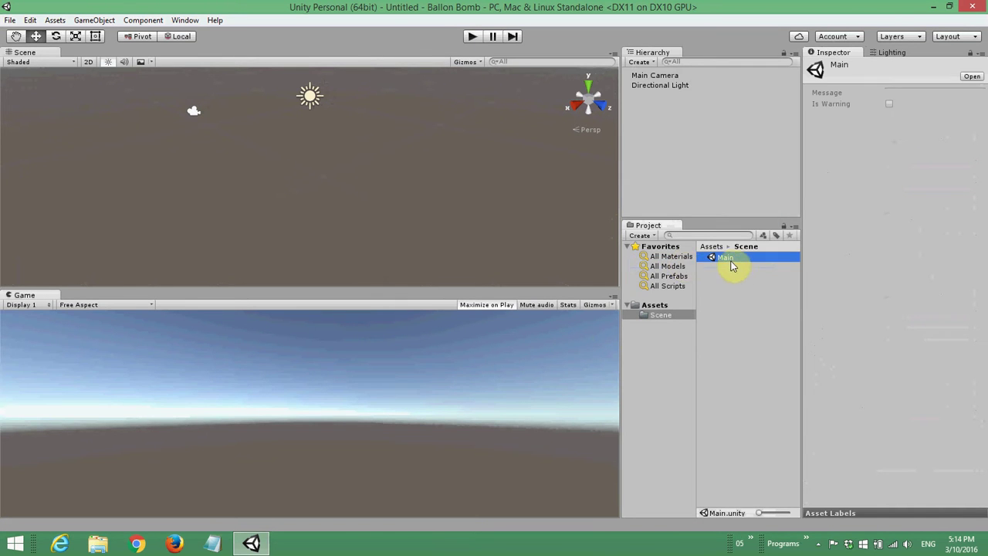
double_click(725, 259)
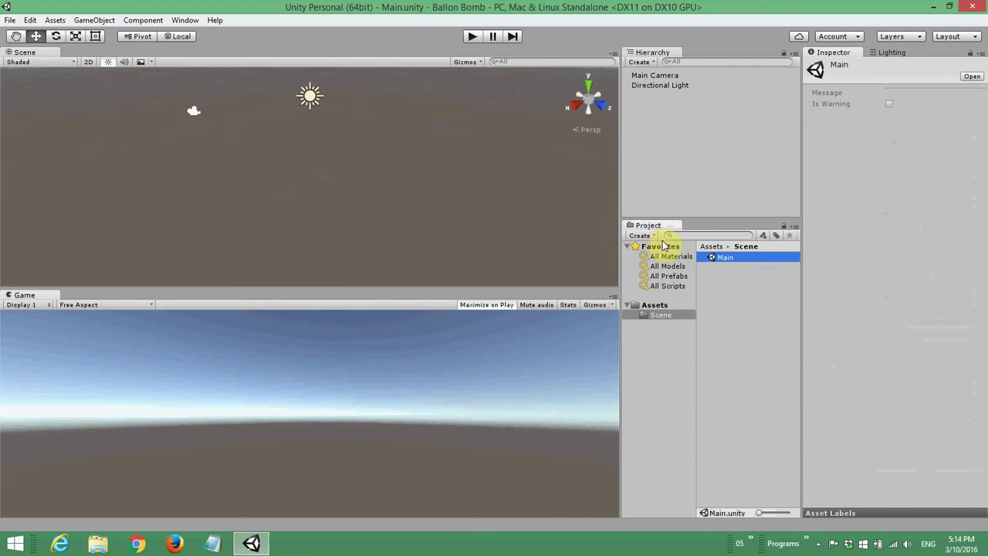
- Add a 3D plane to the scene and rename it Ground
click(639, 63)
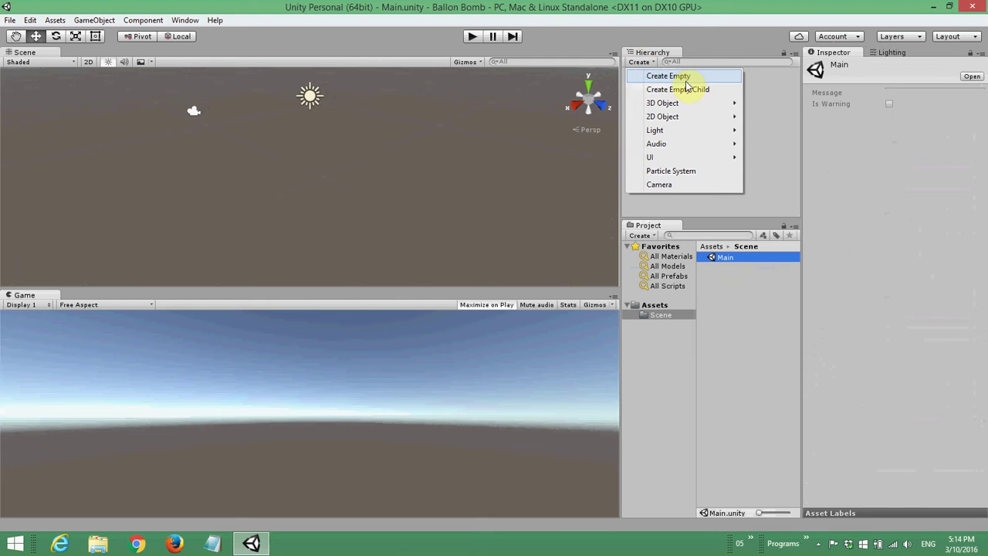
mouse_move(701, 103)
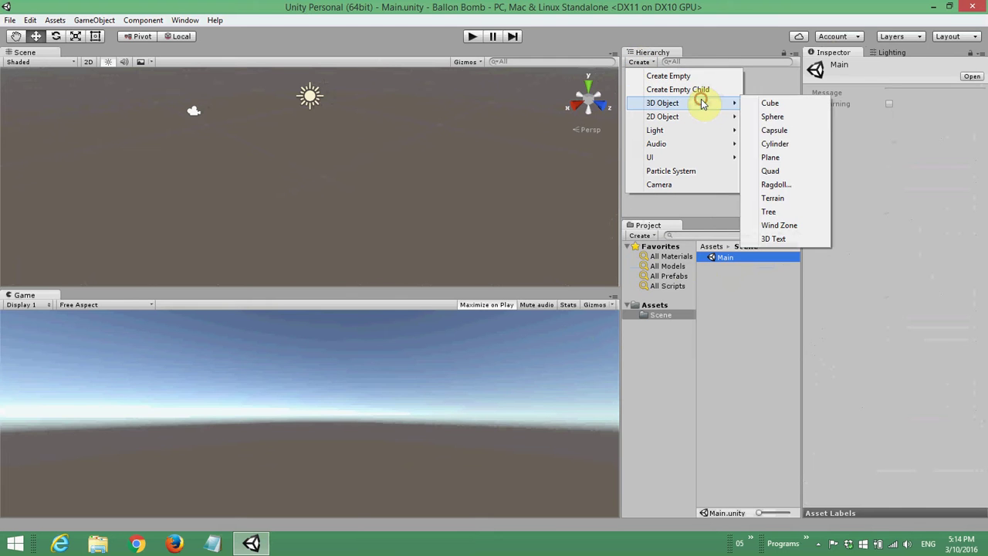
click(768, 157)
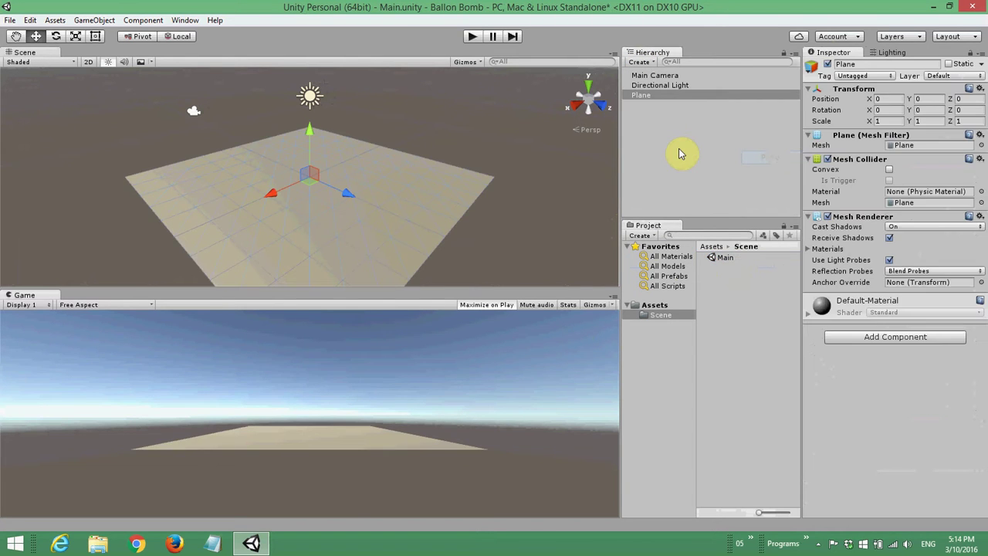
click(662, 94)
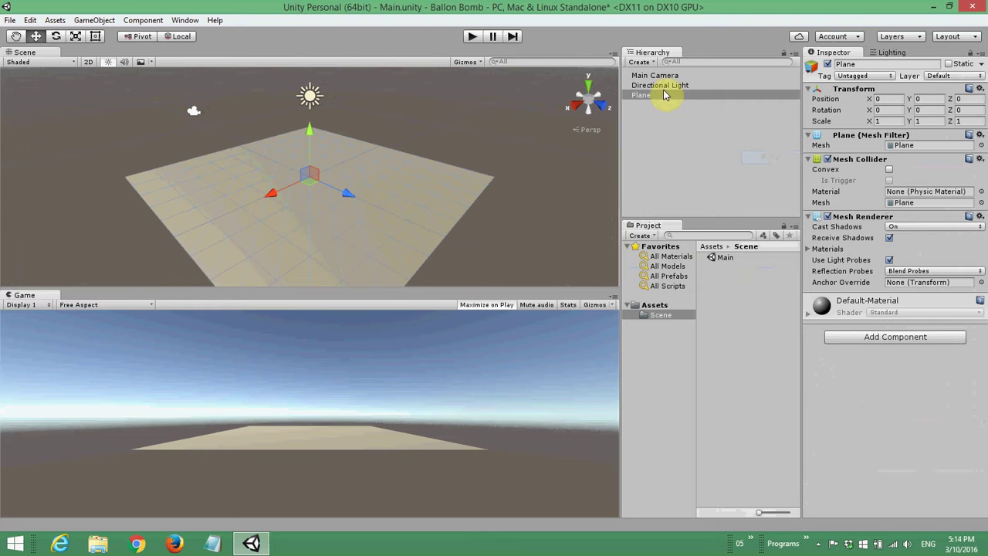
text(Ground)
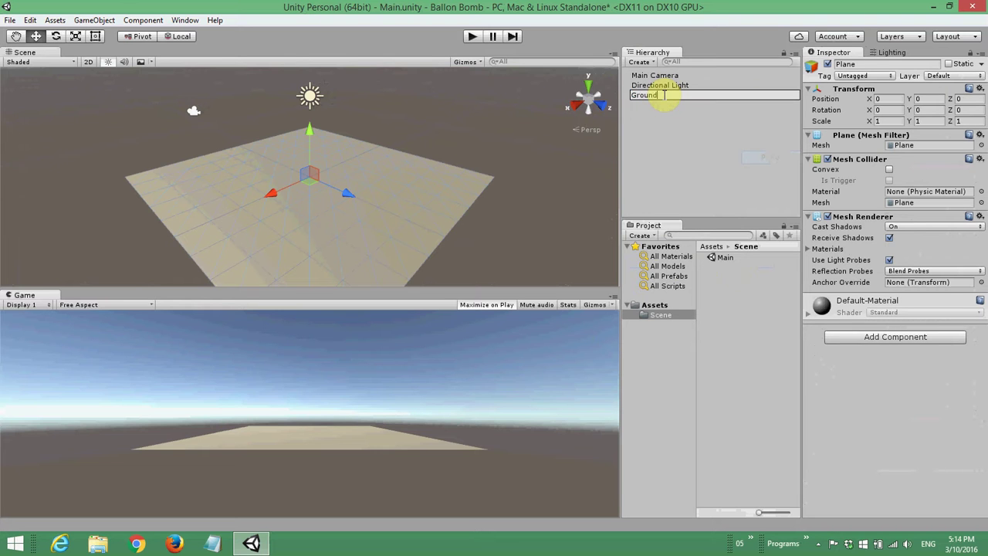
key(Return)
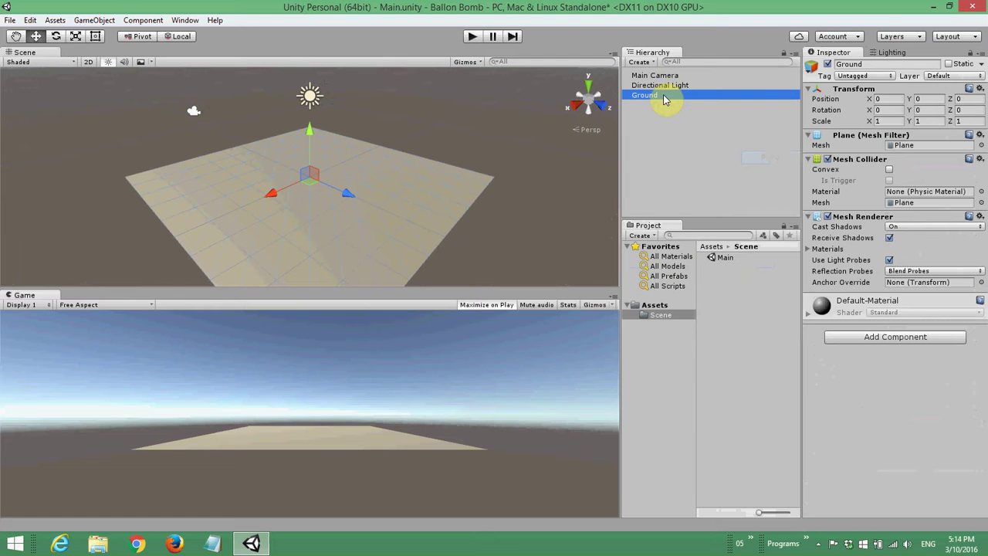
- Reset the Ground transform to the origin and set its Z scale to 1.5
click(979, 91)
click(965, 99)
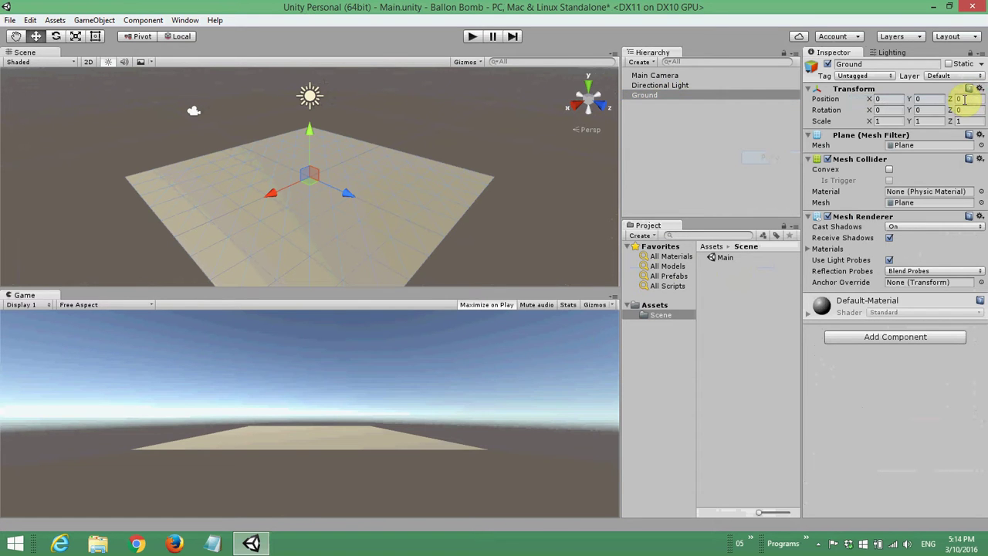
click(888, 122)
key(Tab)
key(Tab)
text(5)
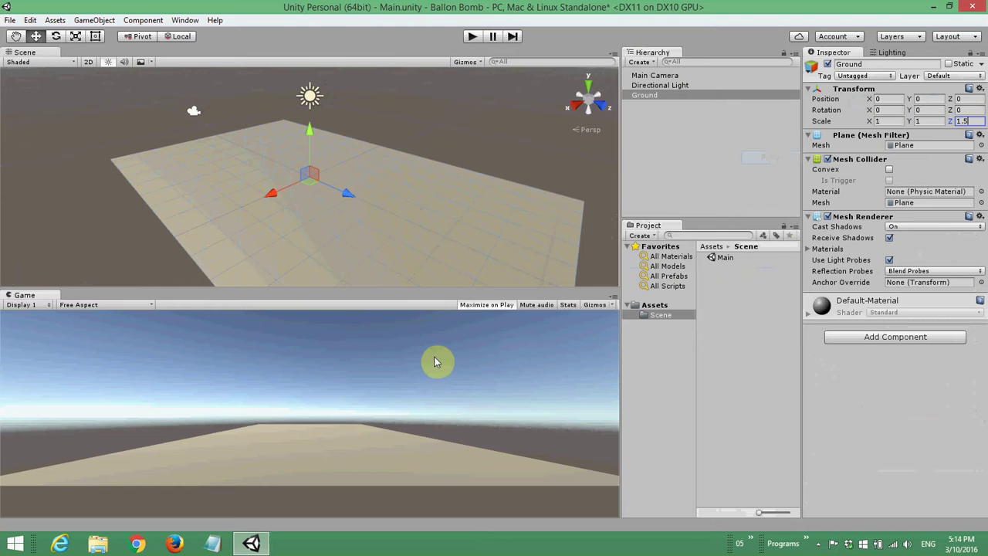
- Frame, tilt and zoom the Scene view to look down the long side of the Ground plane
click(589, 84)
click(589, 83)
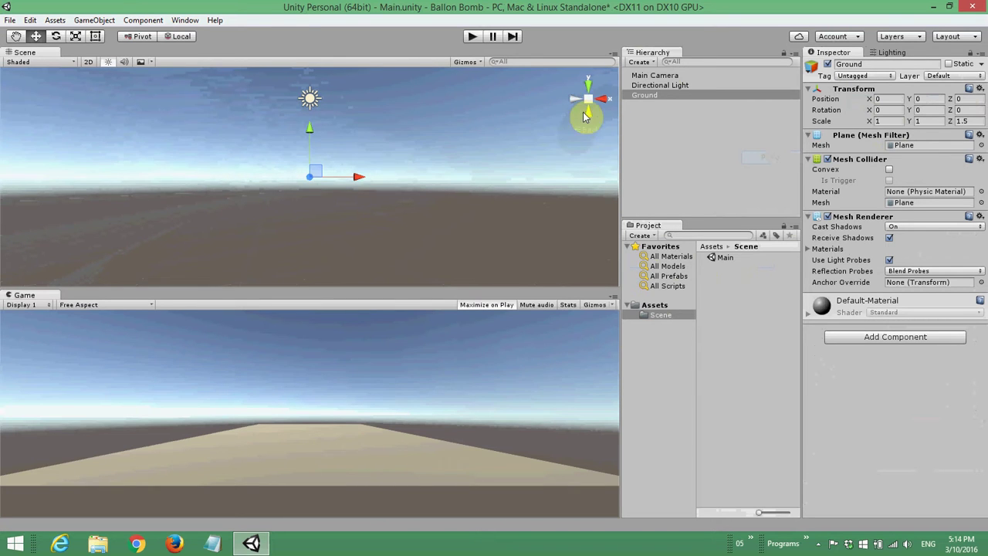
right_drag(364, 108, 359, 160)
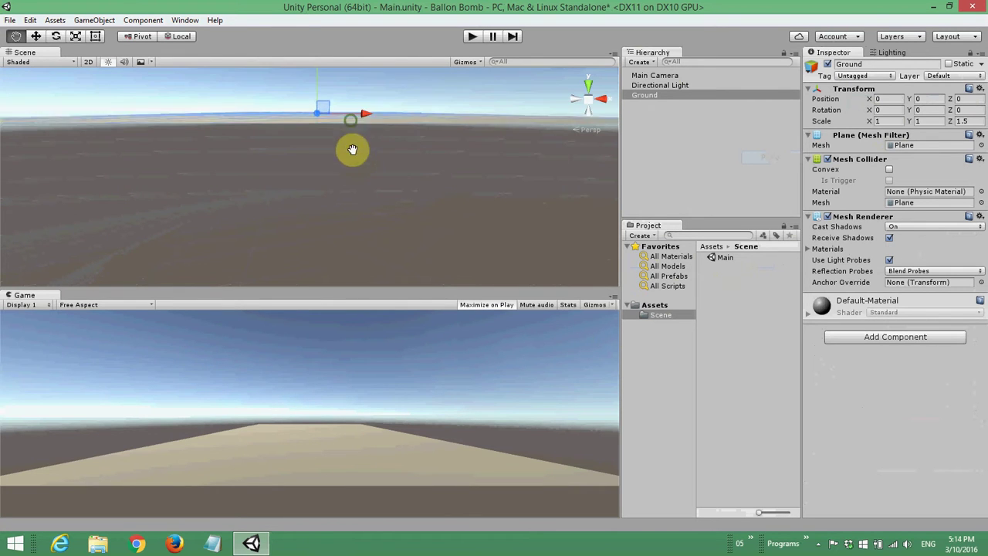
key(f)
key(w)
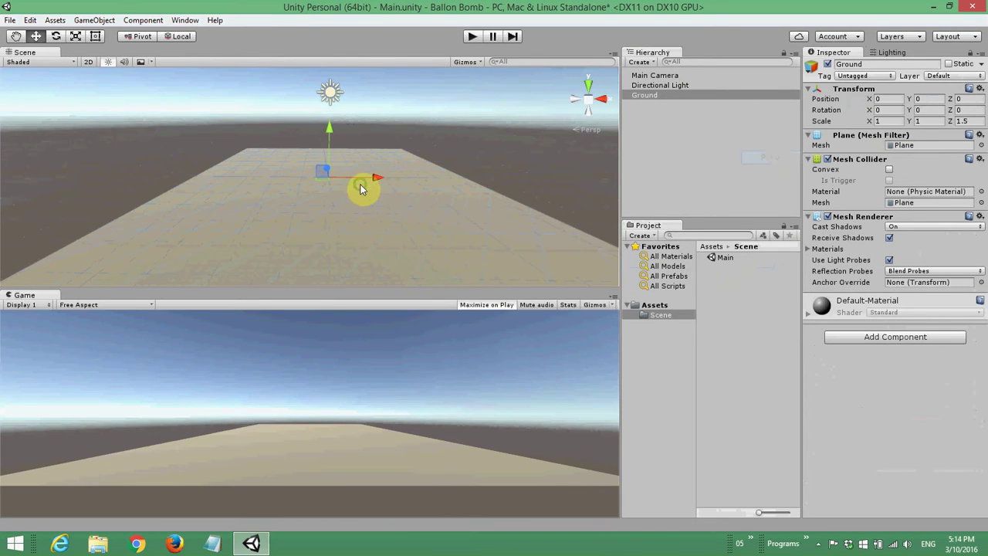
mouse_move(370, 165)
middle_down()
mouse_move(298, 183)
mouse_move(344, 180)
middle_up()
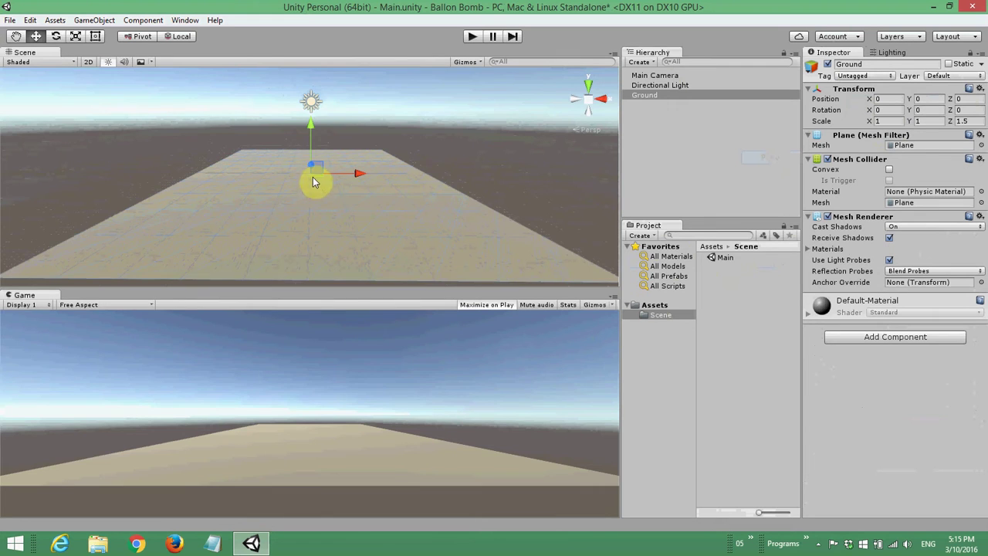
scroll(318, 170, down, 2)
mouse_move(316, 167)
alt+mouse_down()
mouse_move(322, 160)
mouse_move(319, 183)
alt+mouse_up()
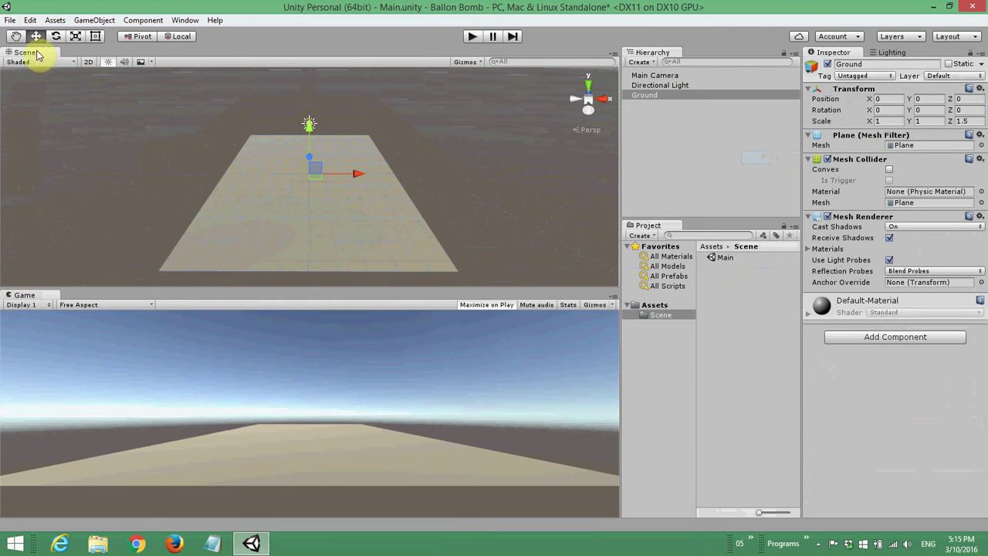
- Dock the Scene view to the right of the Game view and adjust the splitter
mouse_move(40, 51)
mouse_down()
mouse_move(384, 96)
mouse_move(180, 69)
mouse_up()
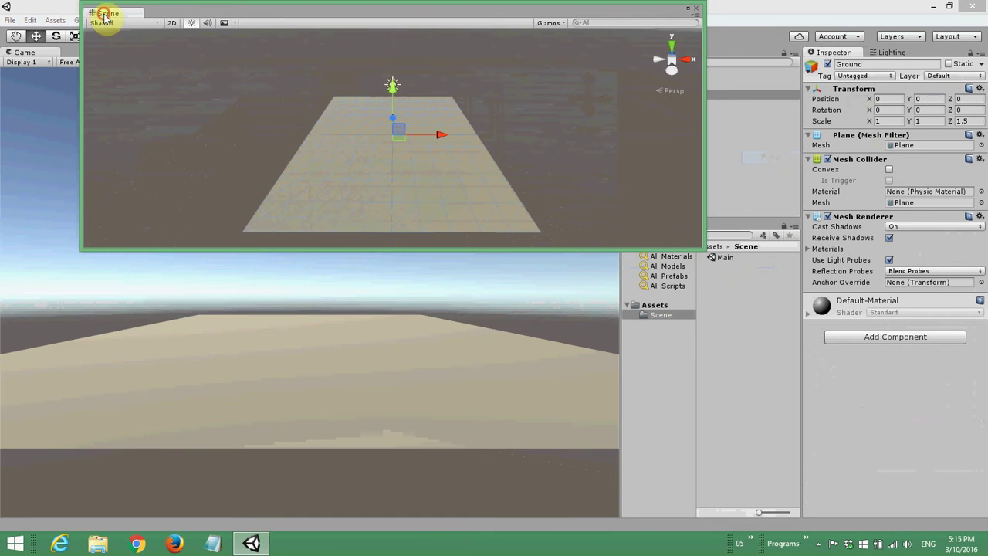
mouse_move(180, 70)
mouse_down()
mouse_move(119, 159)
mouse_move(432, 77)
mouse_up()
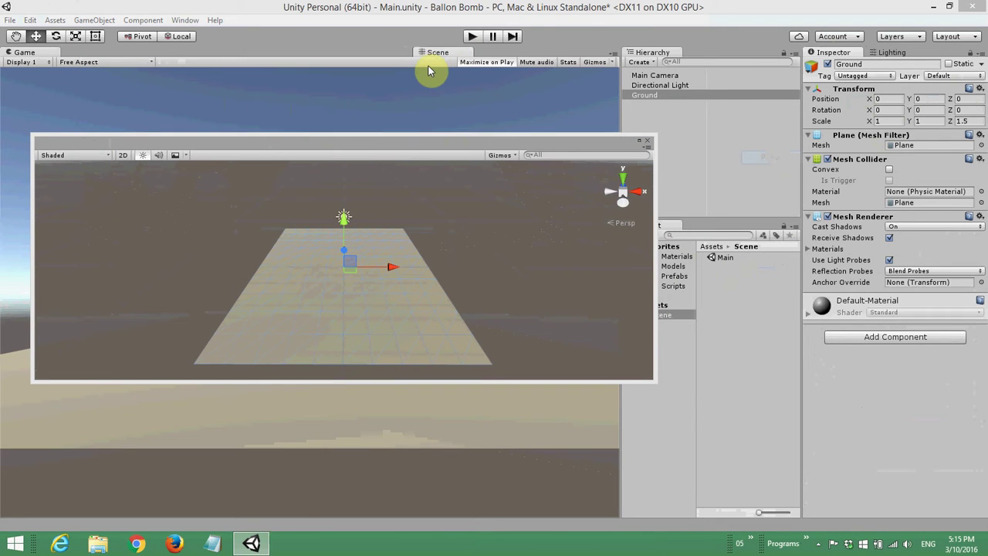
mouse_move(432, 77)
mouse_down()
mouse_move(444, 137)
mouse_move(280, 174)
mouse_move(308, 173)
mouse_up()
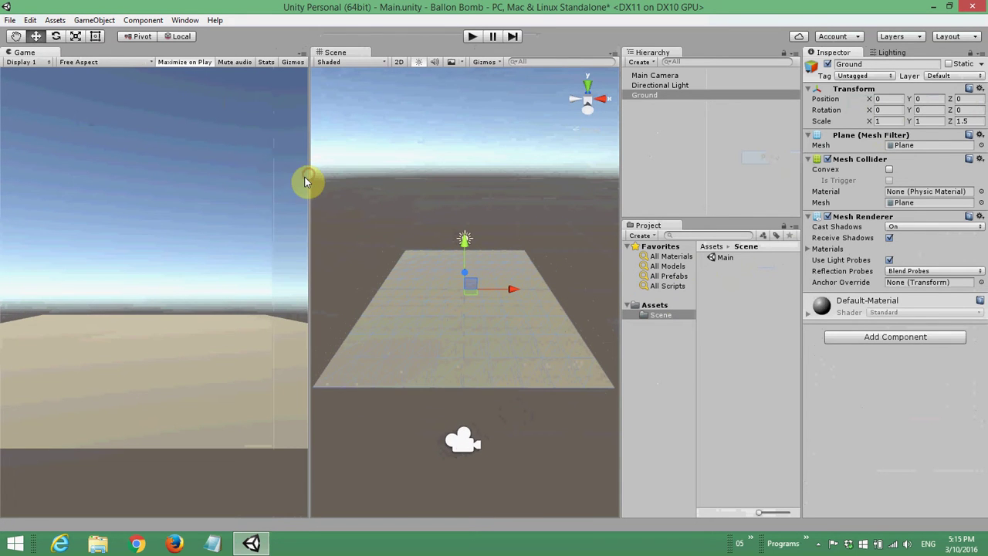
drag(309, 187, 303, 187)
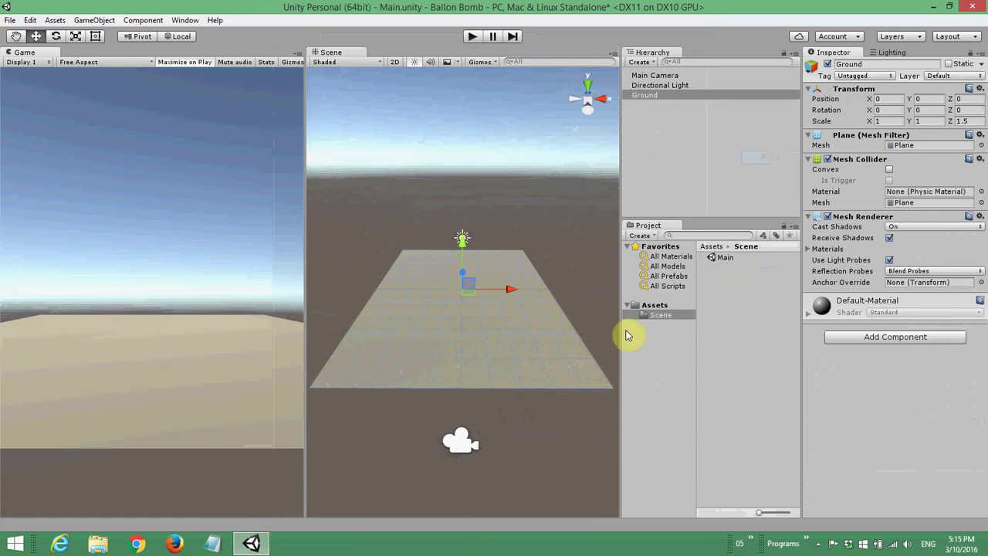
- Create a folder named Material under Assets
click(642, 306)
click(641, 236)
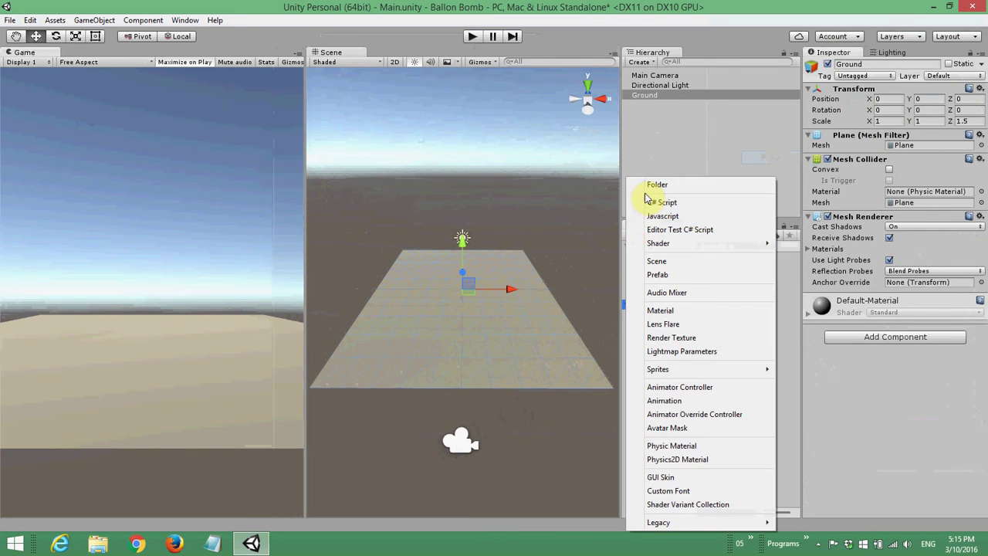
click(651, 191)
text(Mat)
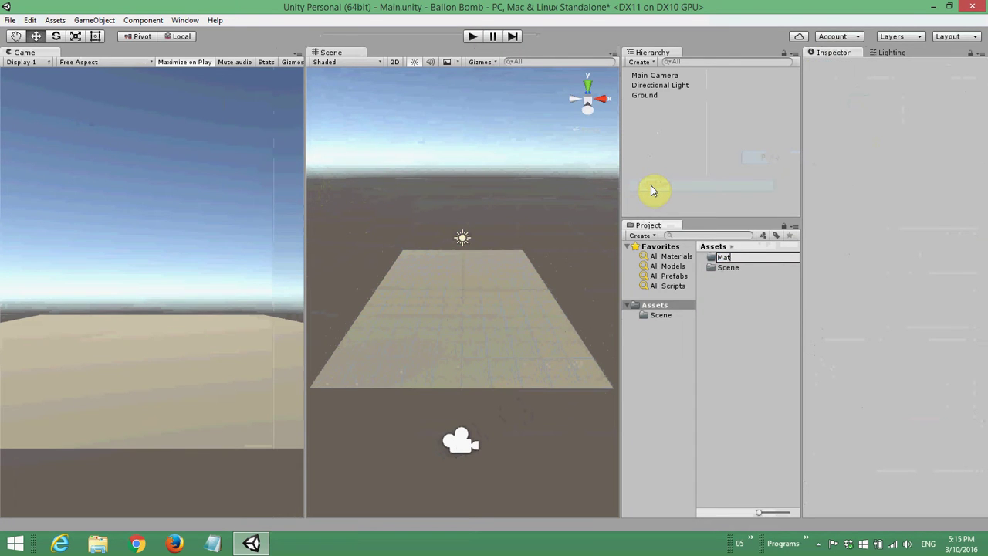
key(Return)
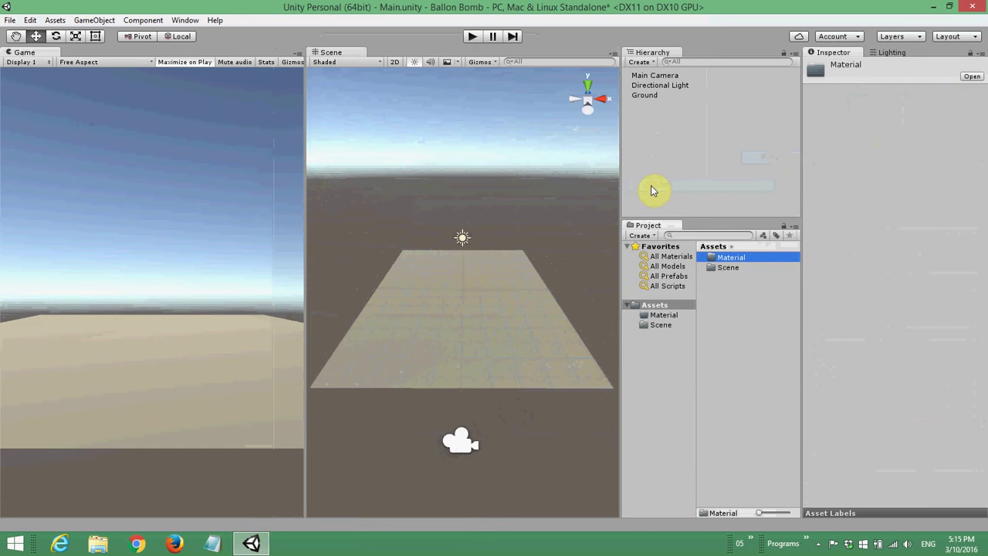
- Create a new material named Ground inside the Material folder
click(658, 316)
click(639, 235)
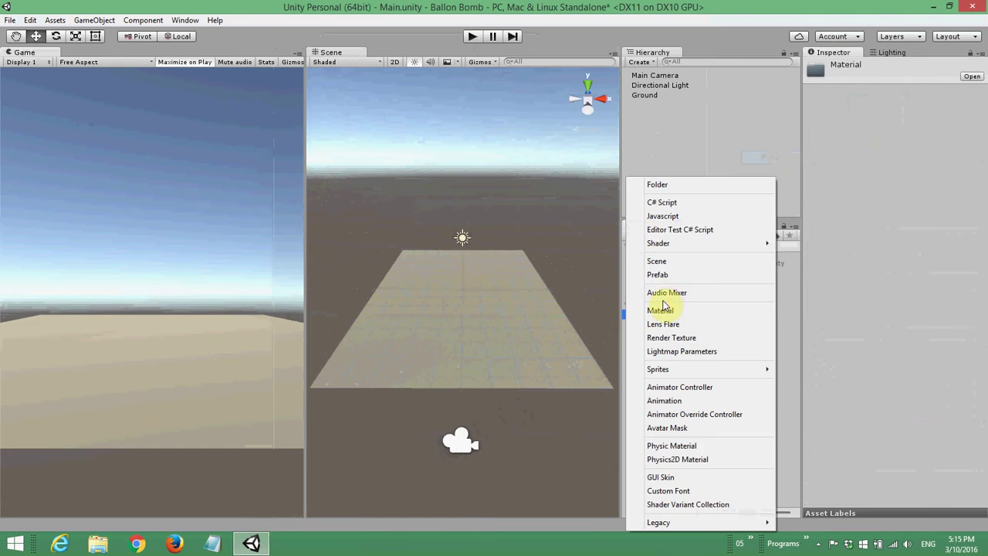
click(663, 309)
text(Gro)
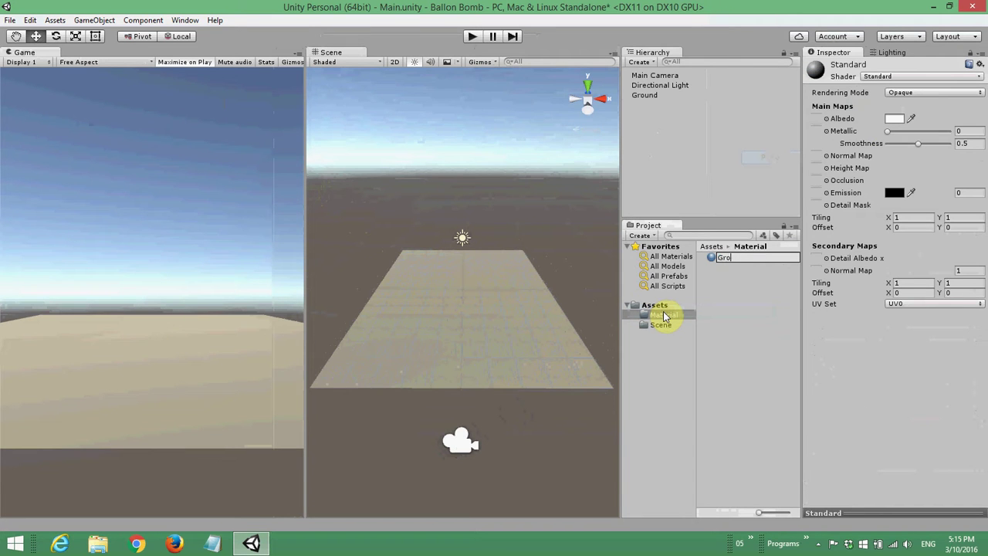
key(Return)
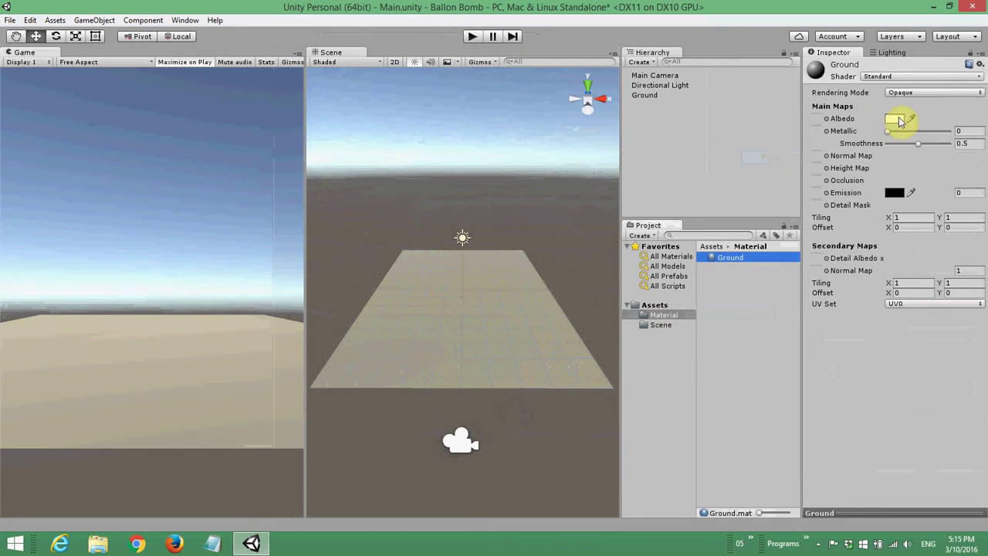
click(894, 118)
- Set the Ground material albedo to RGB 20, 130, 50 and apply it to the plane
click(535, 257)
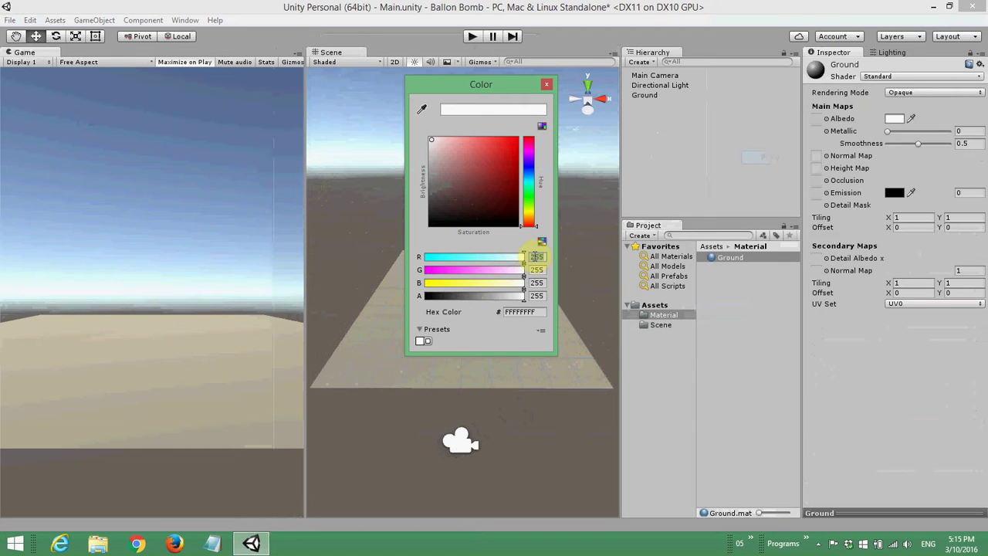
text(20)
key(Tab)
text(130)
key(Tab)
text(50)
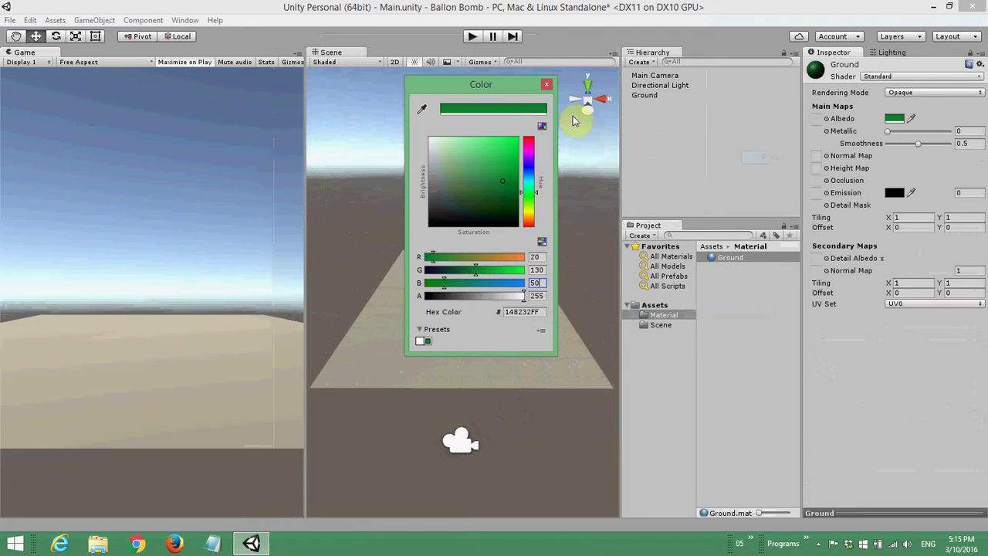
click(548, 84)
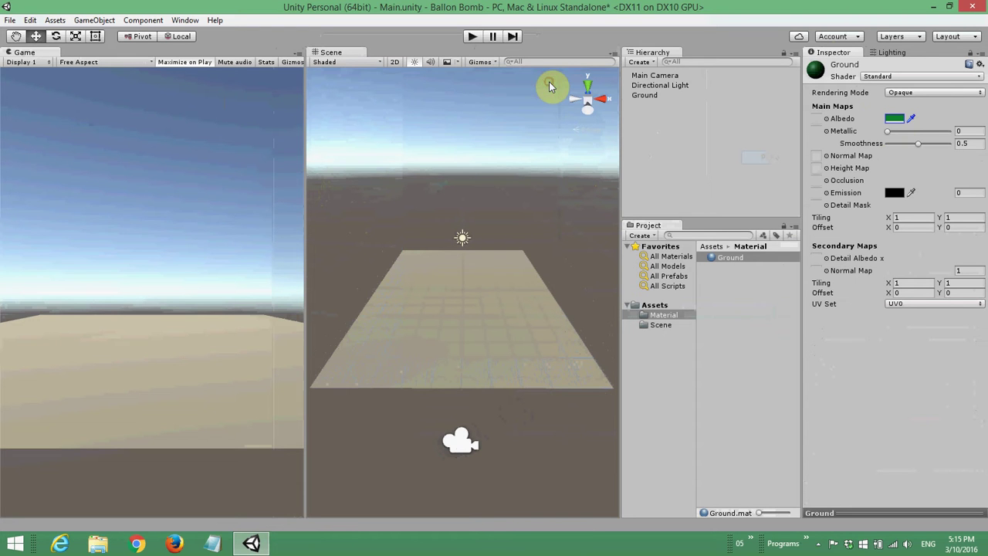
click(710, 259)
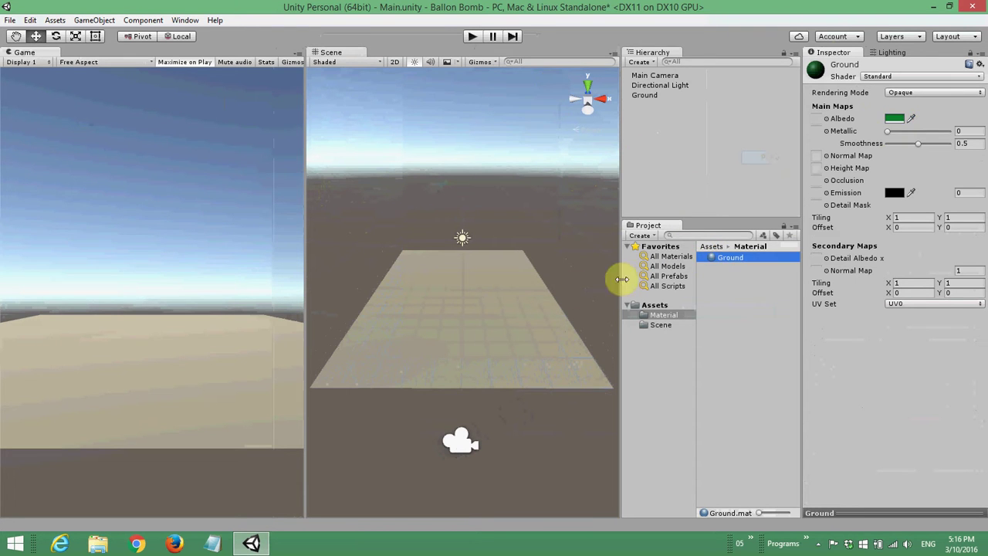
drag(710, 259, 526, 312)
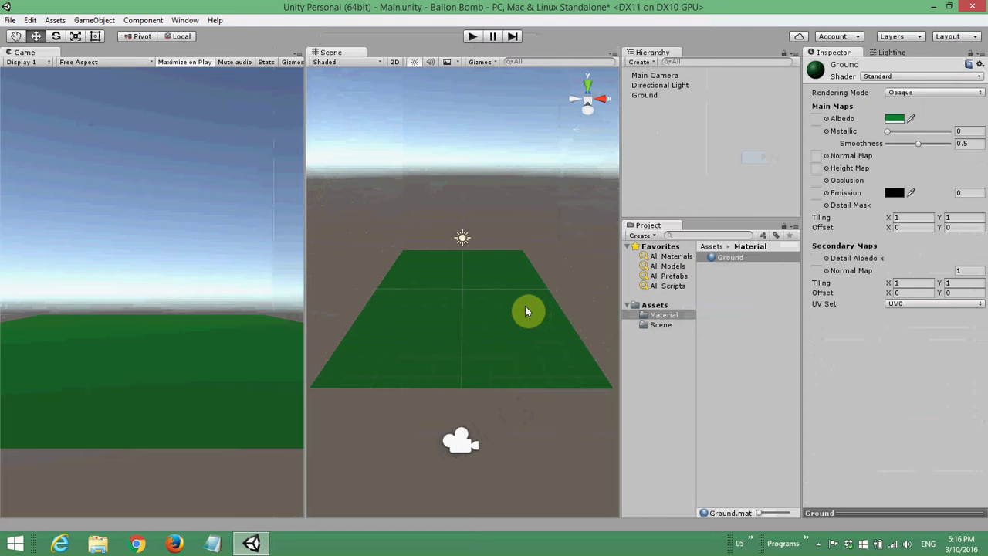
- Place the Main Camera at Y 12, Z -7 with X rotation 40, then deselect it
click(649, 75)
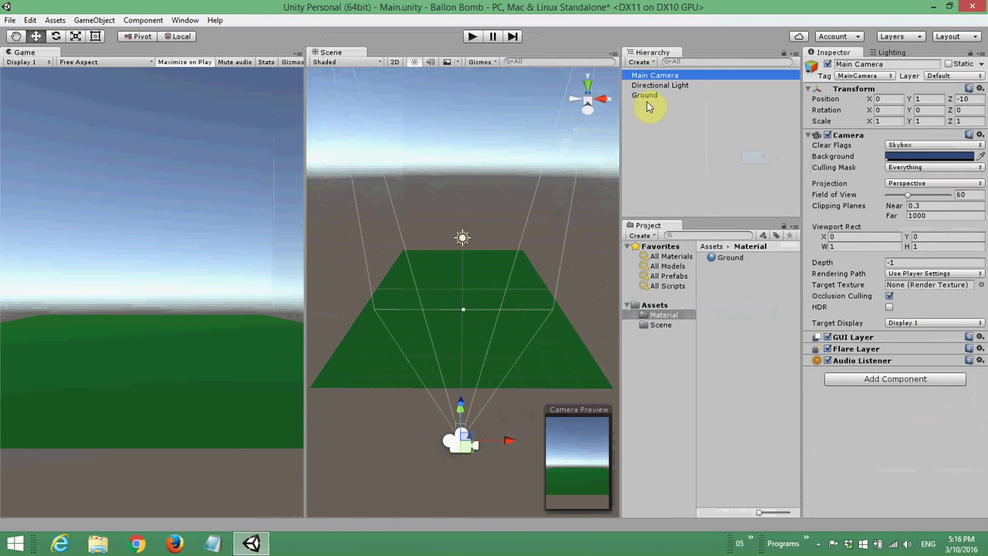
click(889, 99)
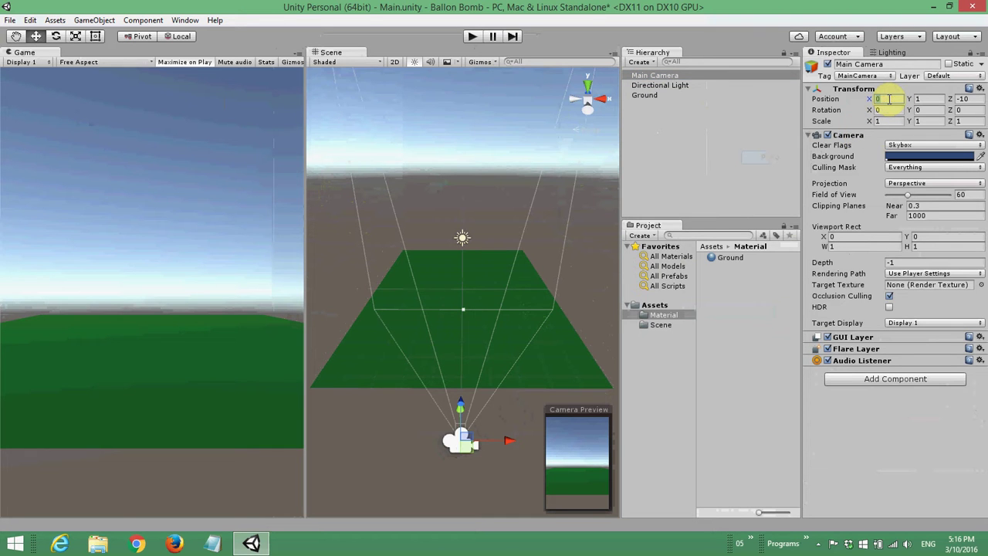
key(Tab)
text(12)
key(Tab)
text(-7)
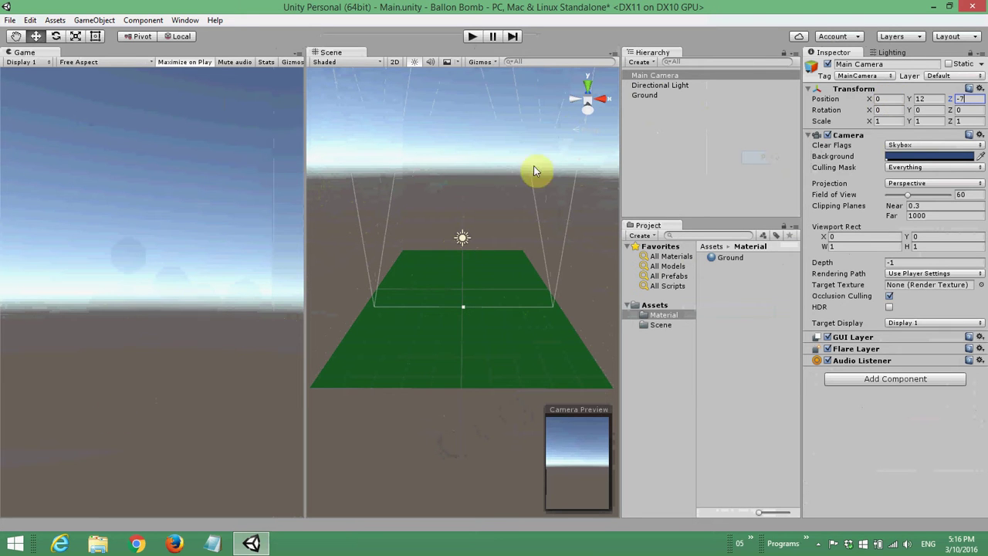
click(887, 110)
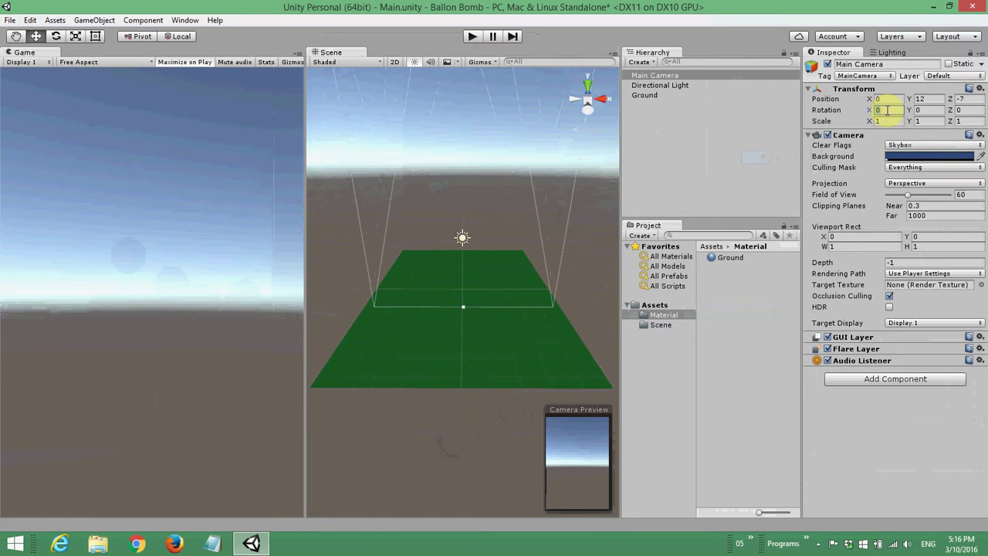
text(4)
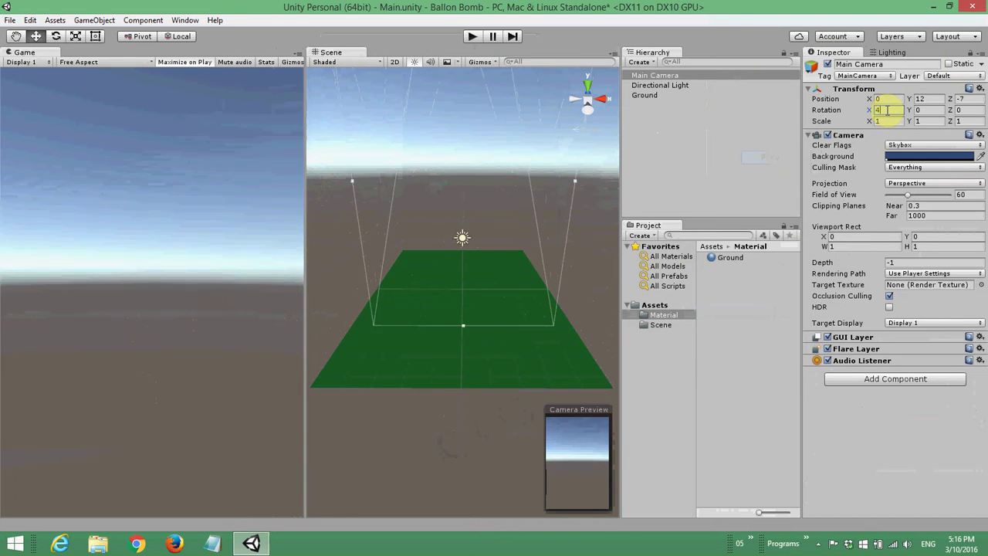
text(0)
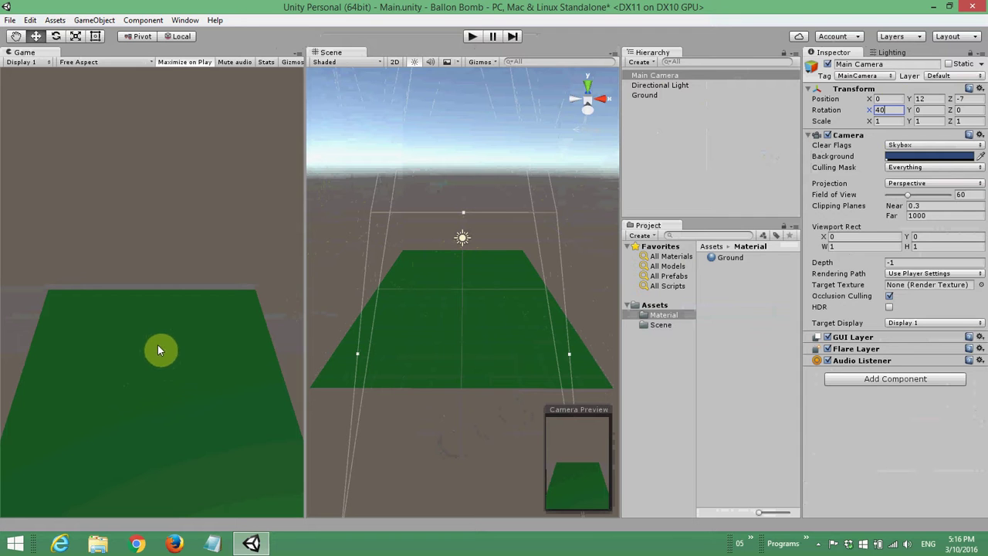
click(646, 142)
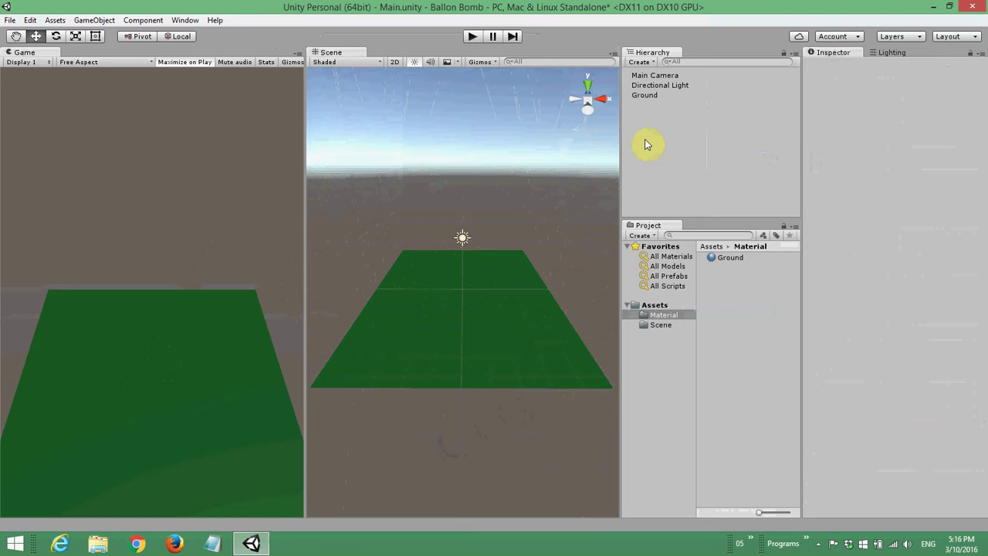
- Create an empty GameObject named Player
click(641, 61)
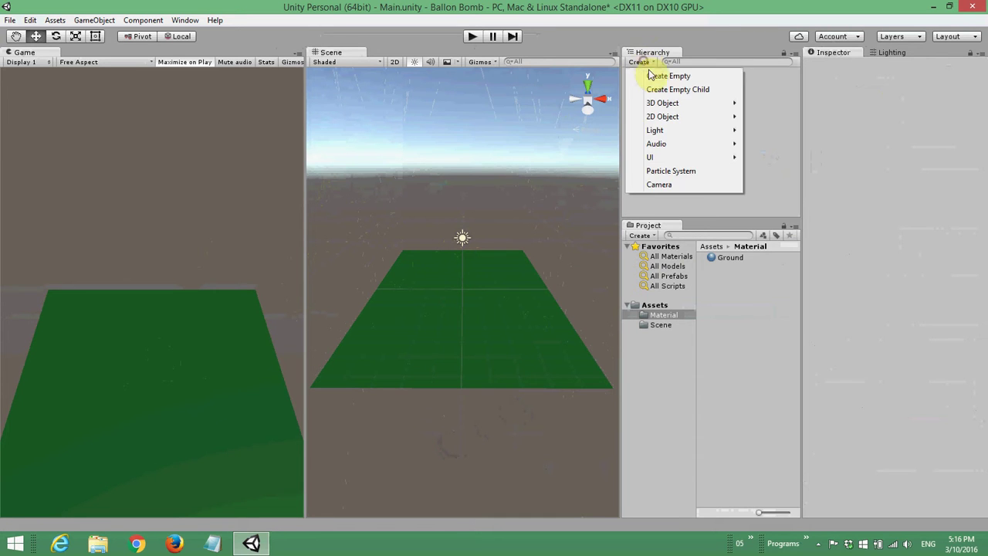
click(655, 75)
click(651, 104)
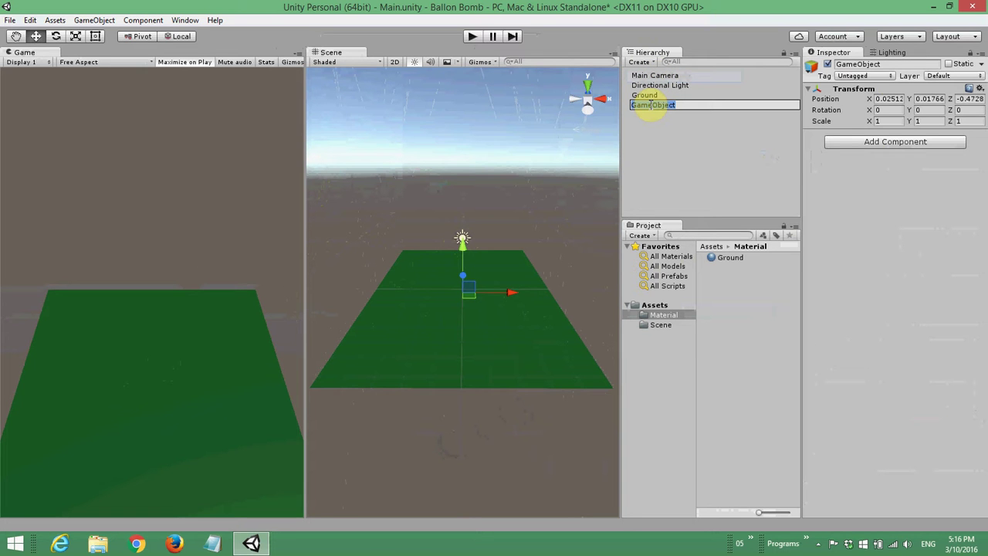
text(Player)
key(Return)
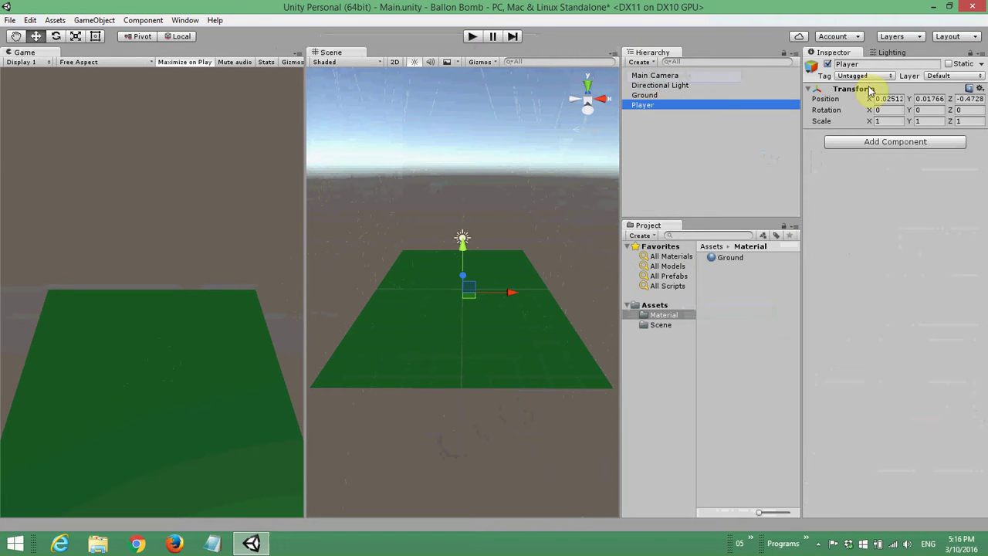
- Position Player at 0, 6, 0 and make the Main Camera its child
click(895, 99)
text(0)
key(Tab)
text(6)
key(Tab)
text(0)
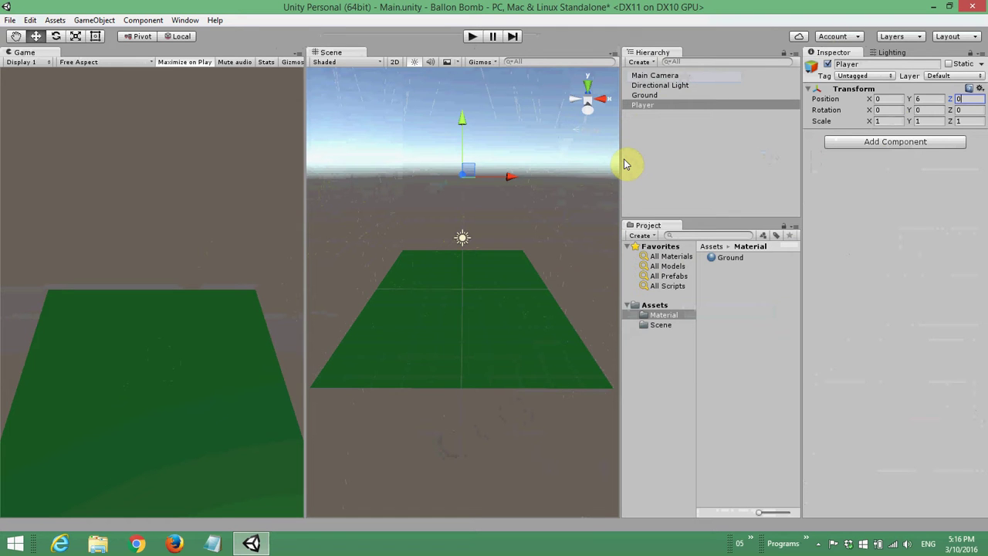
drag(640, 76, 640, 105)
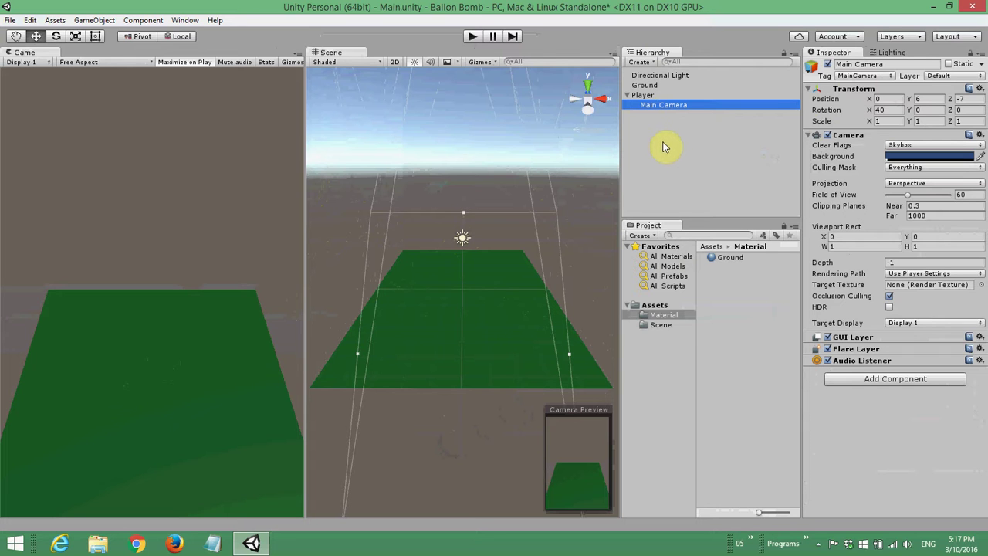
- Add a sphere as a child of Player and name it Sphere1
click(647, 96)
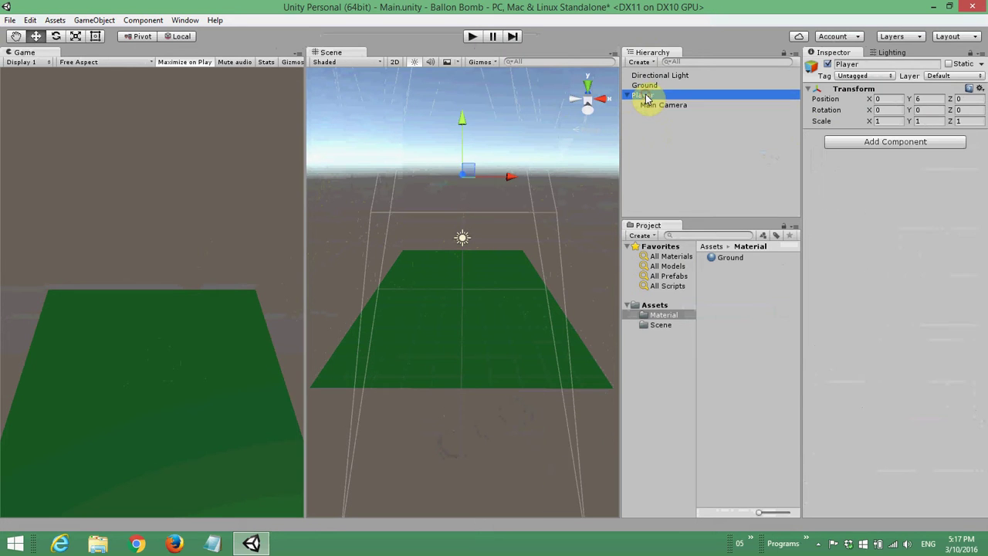
right_click(648, 97)
mouse_move(724, 219)
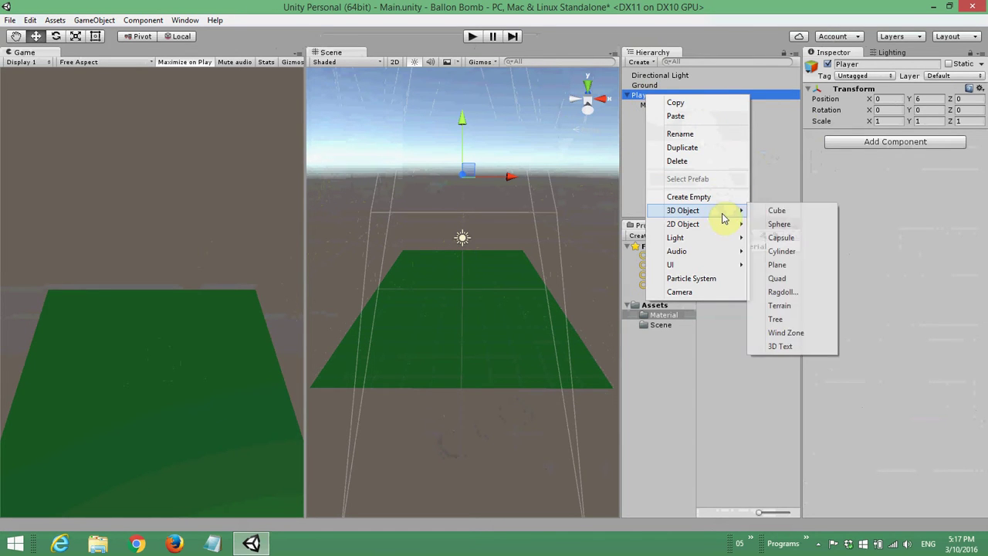
click(772, 224)
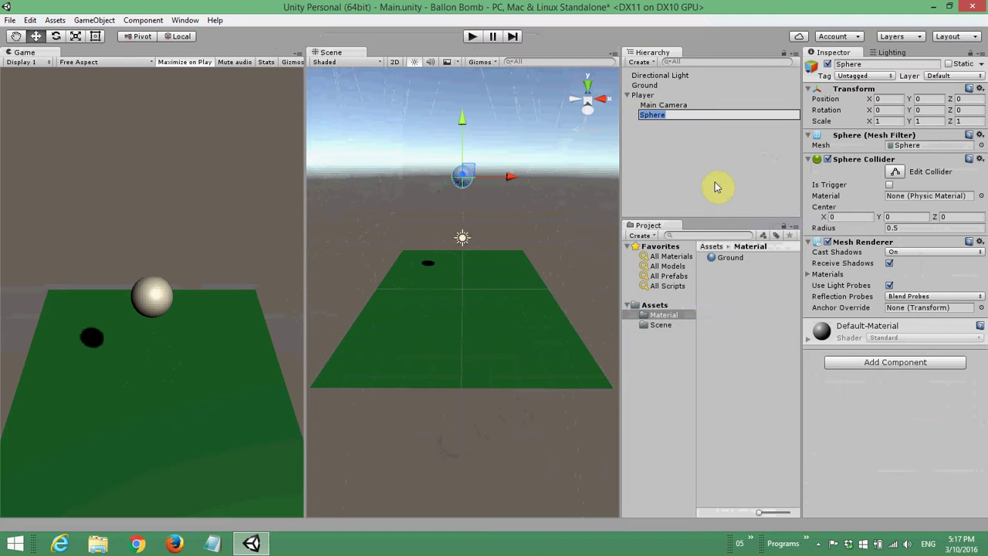
key(Right)
text(1)
key(Return)
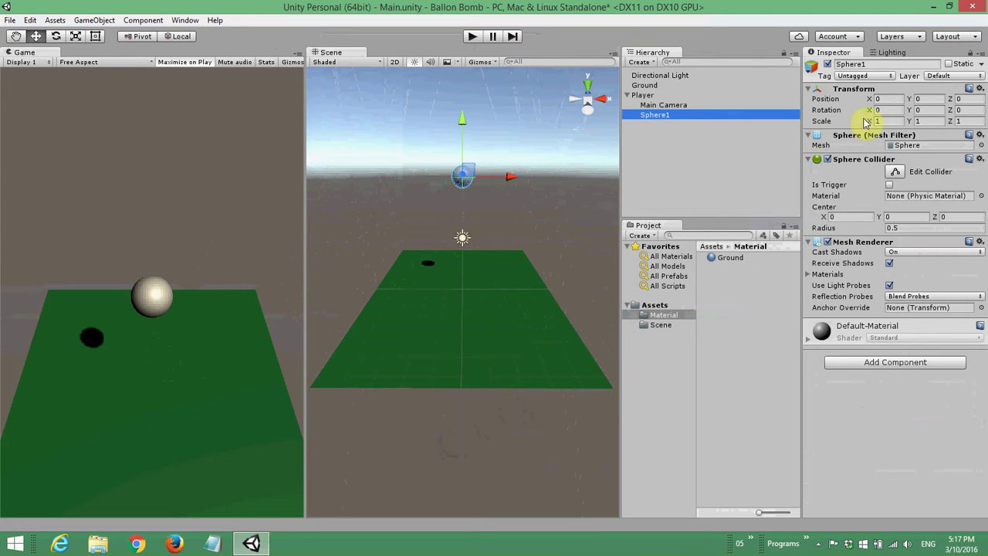
- Raise Sphere1 to Y 3 and scale it to 3, 3, 3
click(931, 99)
text(3)
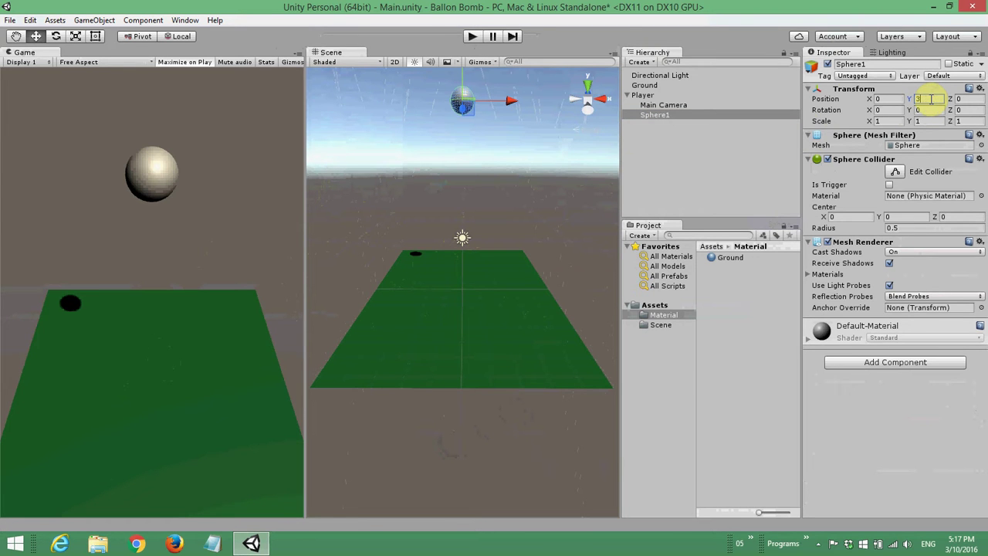
click(896, 121)
text(3)
key(Tab)
text(3)
key(Tab)
text(3)
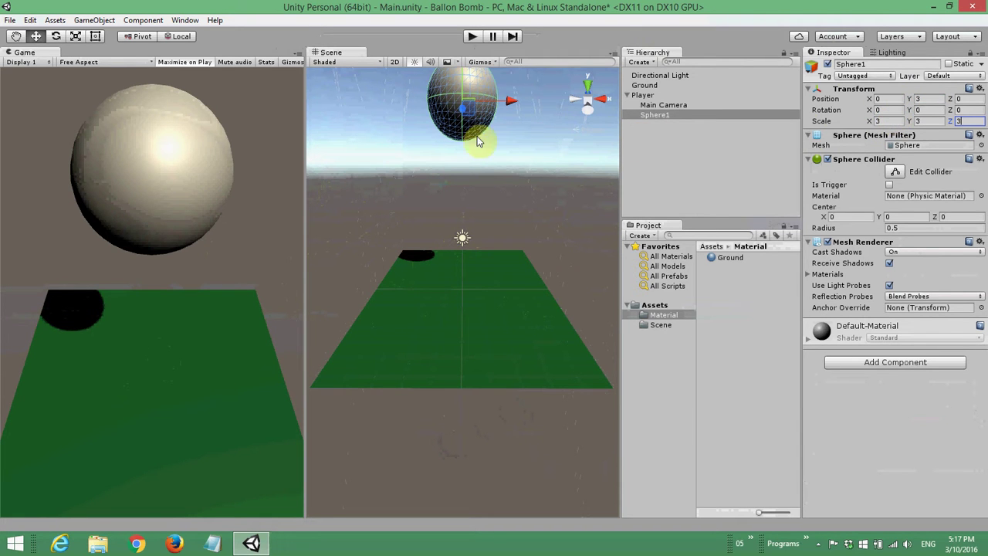
mouse_move(460, 139)
middle_down()
mouse_move(463, 292)
mouse_move(461, 265)
middle_up()
scroll(463, 292, up, 2)
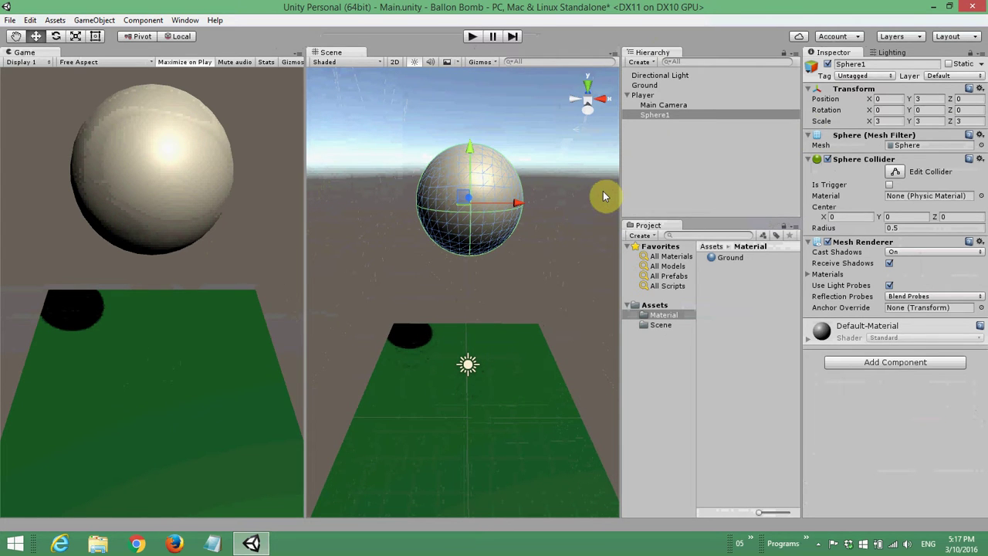
- Duplicate Sphere1 and rename the copy Sphere2
click(655, 116)
key(ctrl+d)
key(F2)
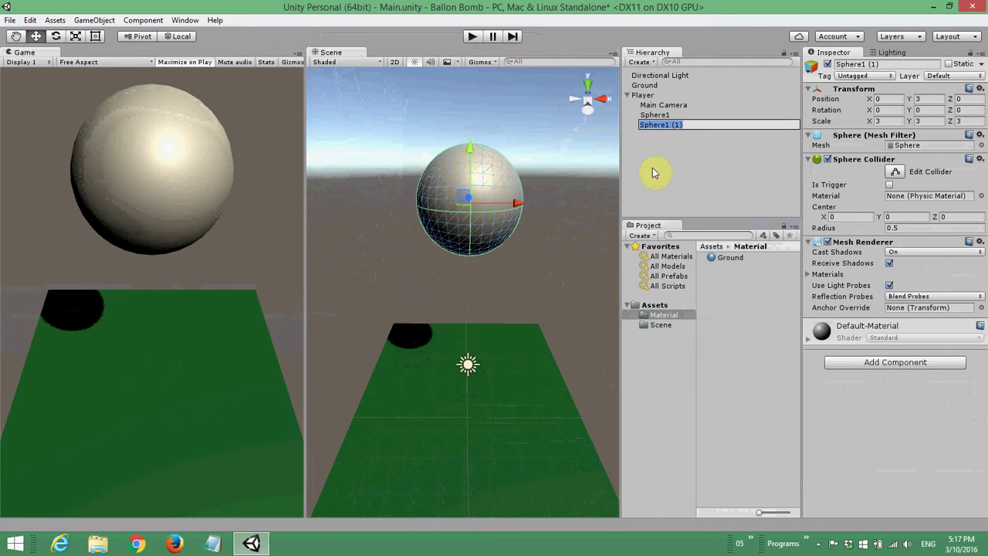
key(BackSpace)
key(BackSpace)
key(BackSpace)
key(BackSpace)
text(2)
key(Return)
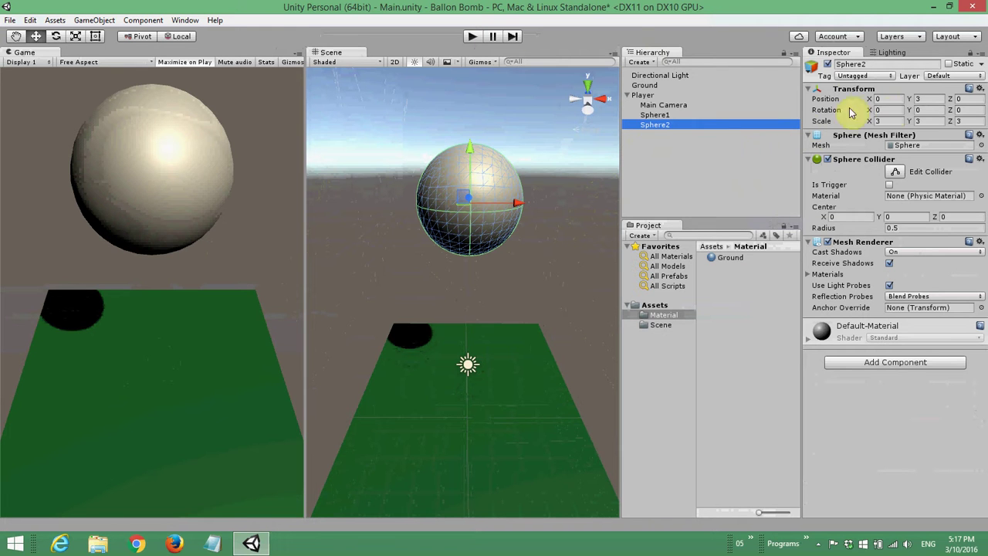
- Place Sphere2 at Position Y 1.5 with a scale of 1.5 on all three axes
click(927, 100)
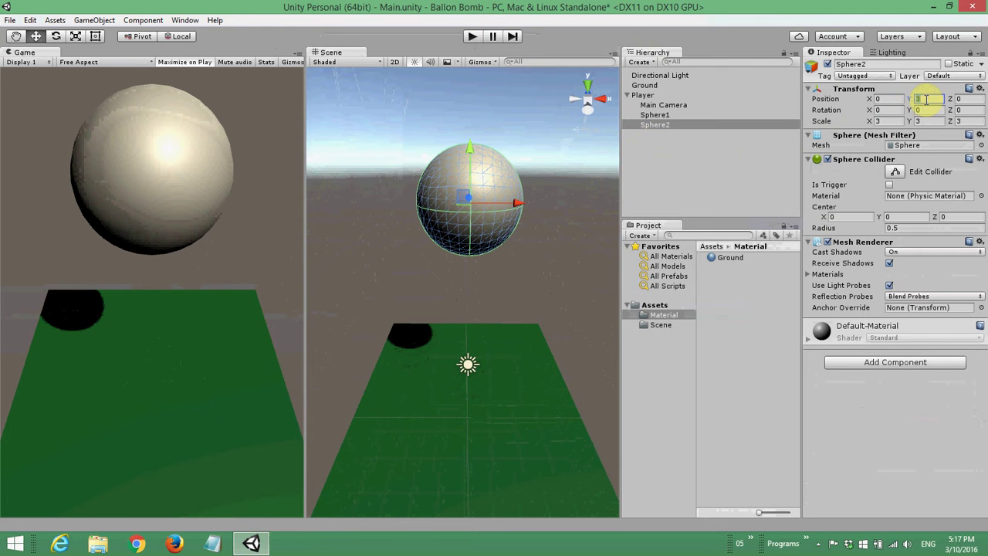
text(1.5)
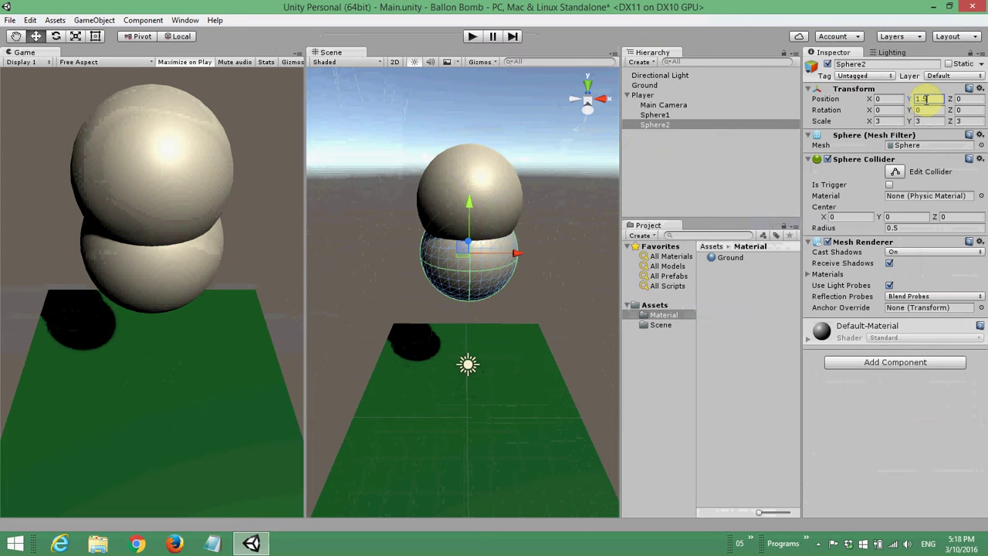
click(895, 121)
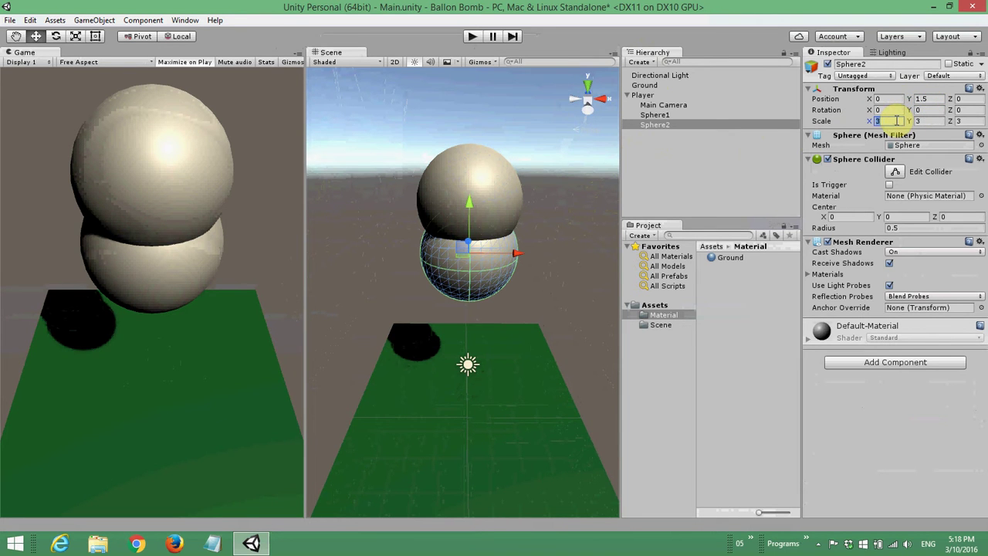
text(1.5)
key(Tab)
text(1.5)
key(Tab)
text(1.5)
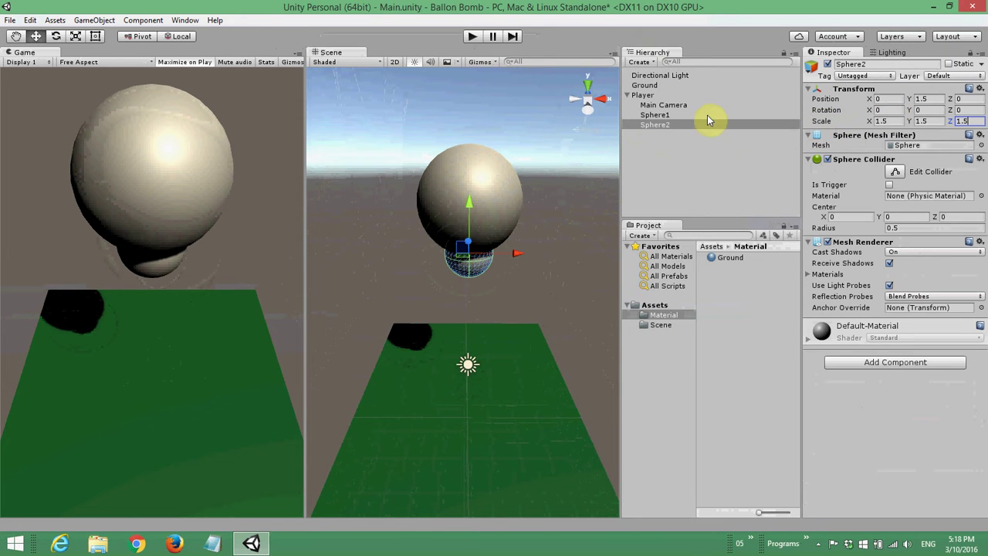
- Duplicate Sphere2 and rename the copy Sphere3
click(675, 125)
key(ctrl+d)
click(683, 134)
key(BackSpace)
key(BackSpace)
key(BackSpace)
key(BackSpace)
text(3)
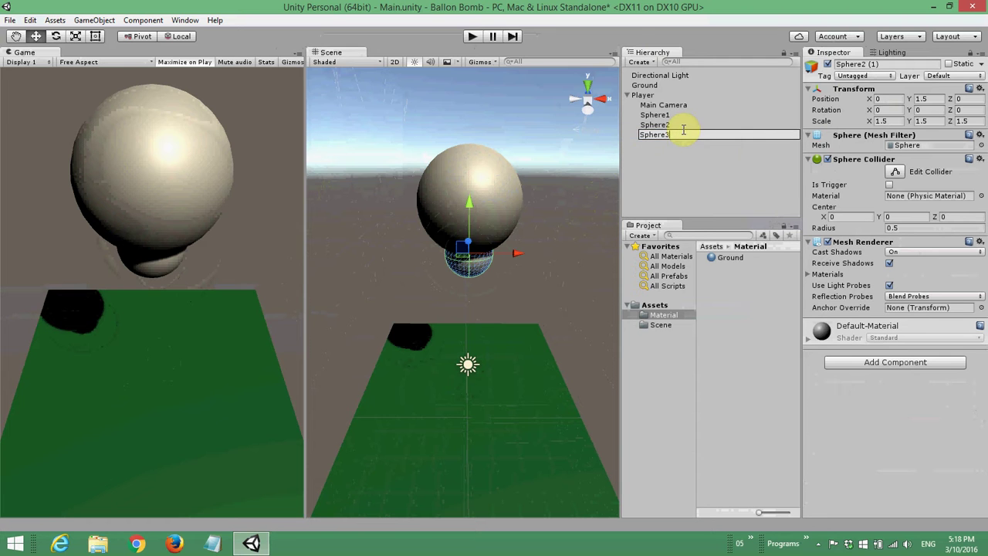
key(Return)
- Set Sphere3's Position Y to 0.5 and its scale to 1
click(923, 98)
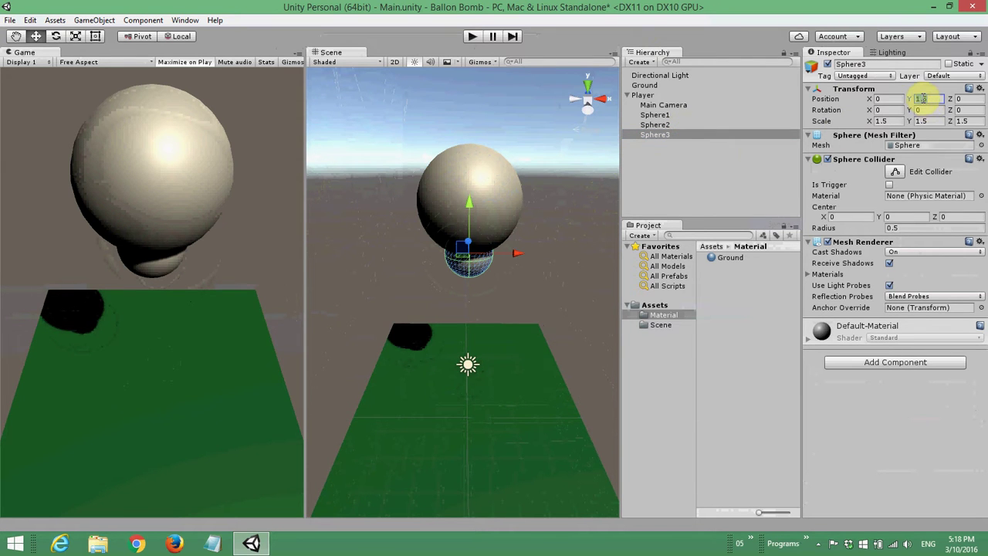
text(0.5)
key(Return)
click(887, 120)
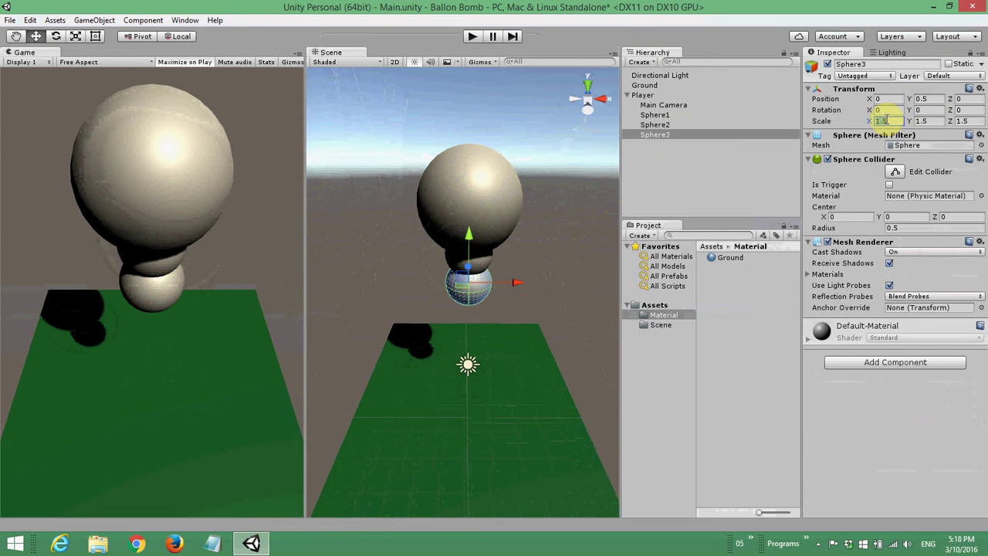
text(1)
key(Tab)
text(1)
key(Tab)
text(1)
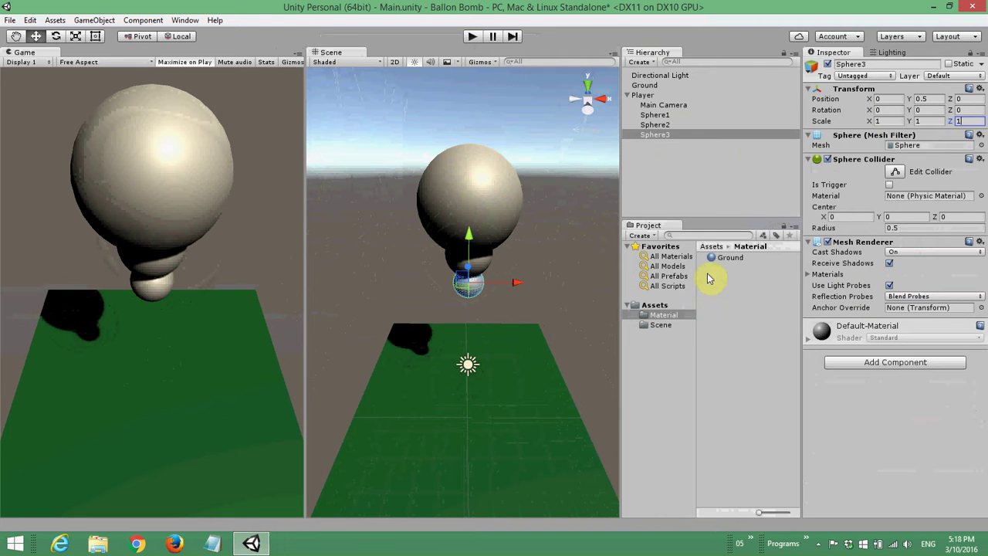
- Create a new material named Ballon in the Material folder
right_click(662, 316)
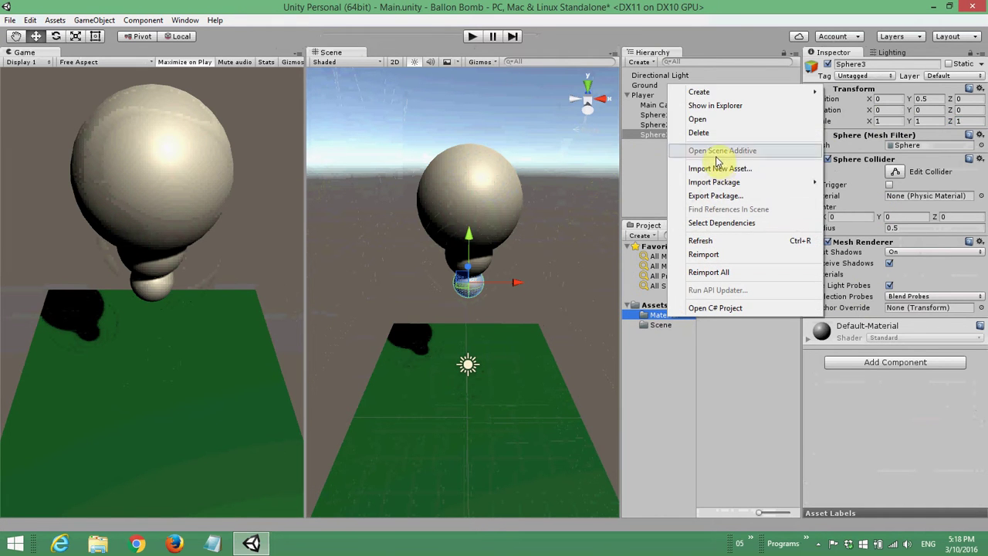
mouse_move(733, 93)
click(880, 217)
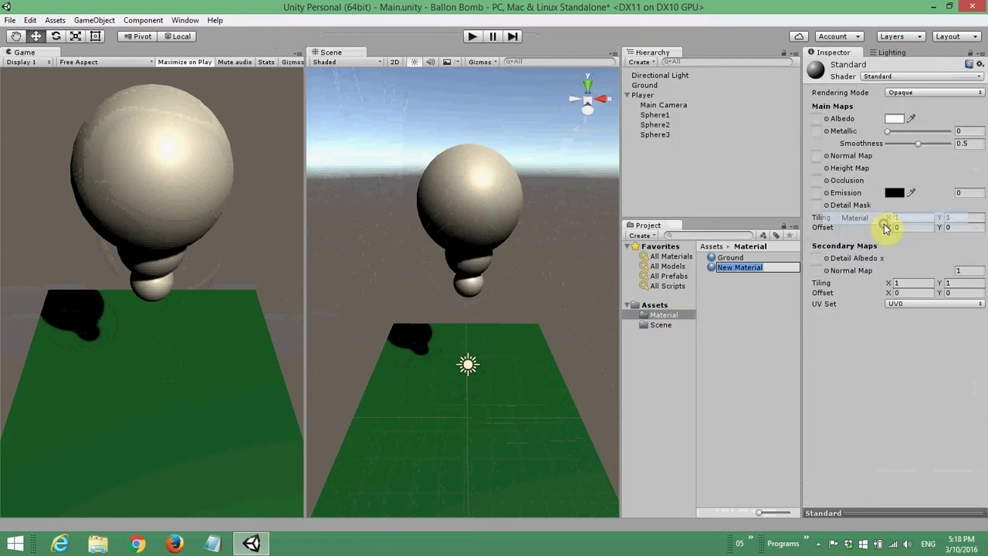
text(Ballon)
key(Return)
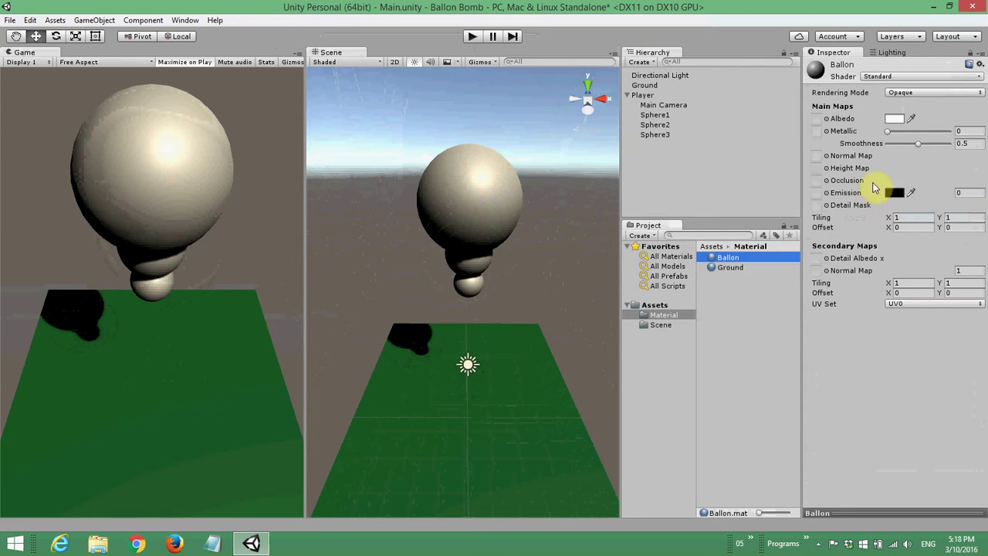
- Set the Ballon material's Albedo colour to RGB 240, 20, 170
click(894, 118)
click(538, 259)
text(240)
key(Tab)
text(20)
key(Tab)
text(170)
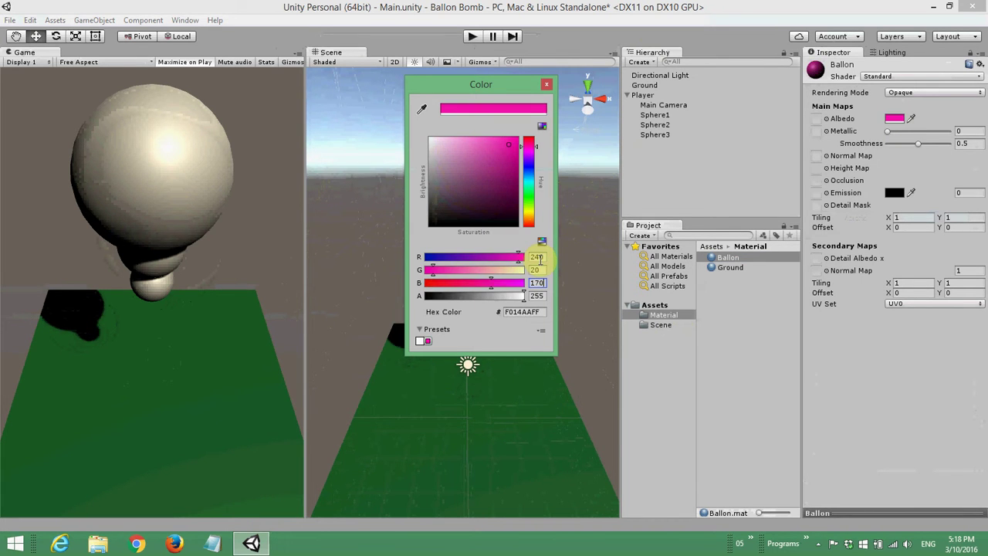
click(547, 84)
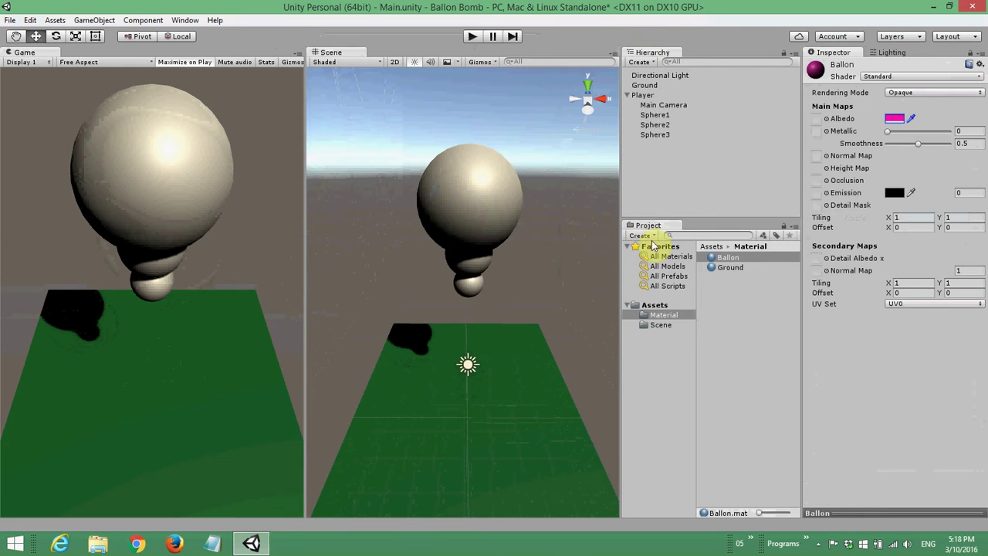
- Apply the Ballon material to the top, middle and bottom spheres
mouse_move(722, 258)
mouse_down()
mouse_move(543, 203)
mouse_move(494, 199)
mouse_up()
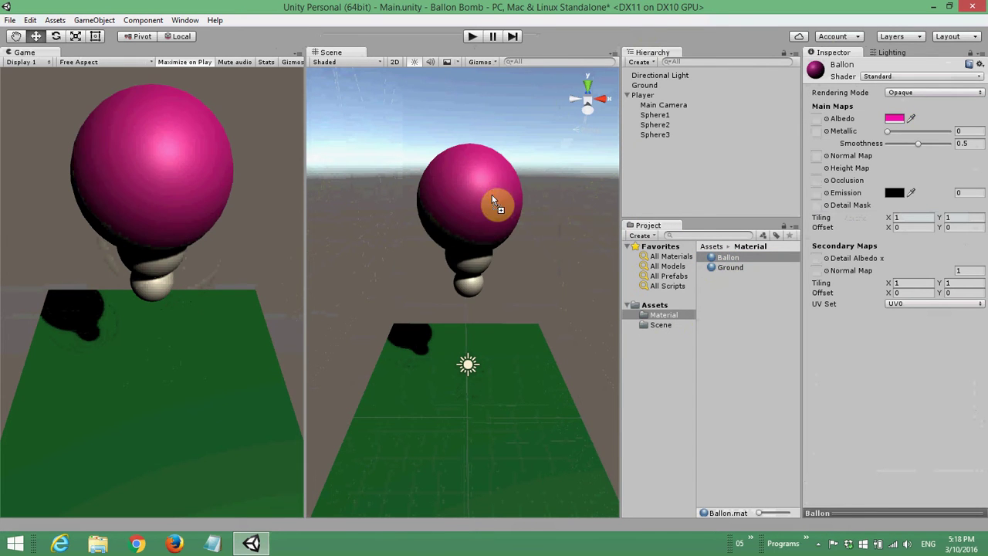
drag(726, 258, 469, 265)
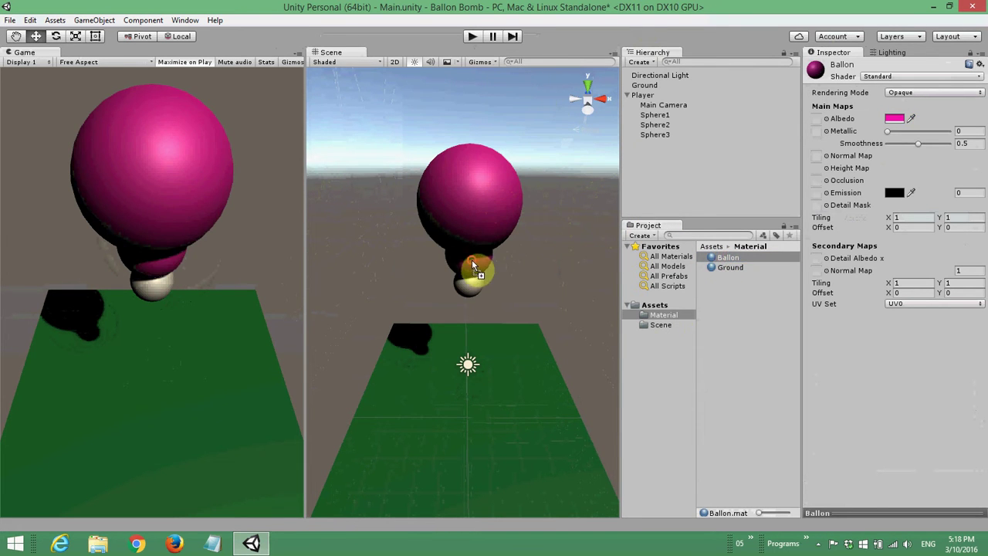
drag(729, 258, 472, 298)
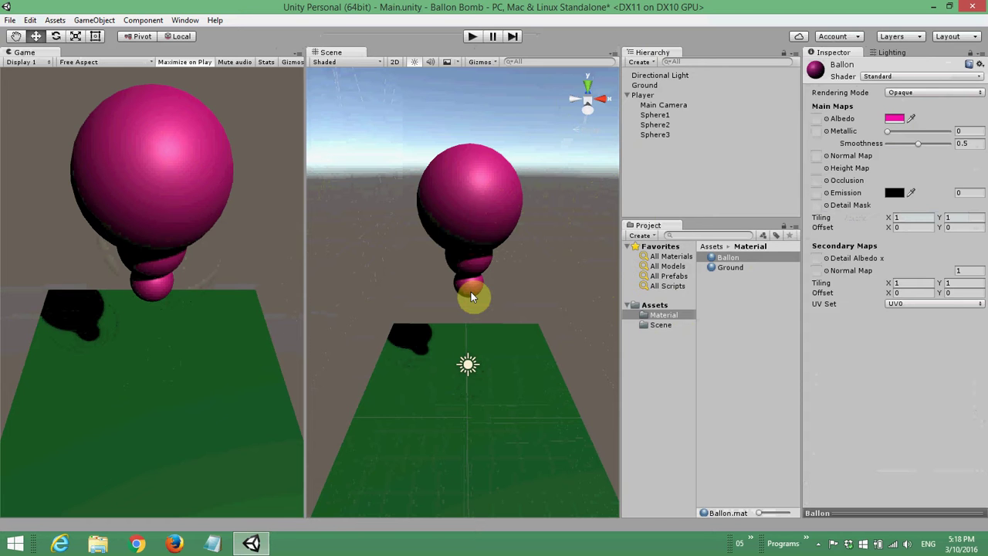
- Add a Physics > Rigidbody component to Player and uncheck Use Gravity
click(639, 95)
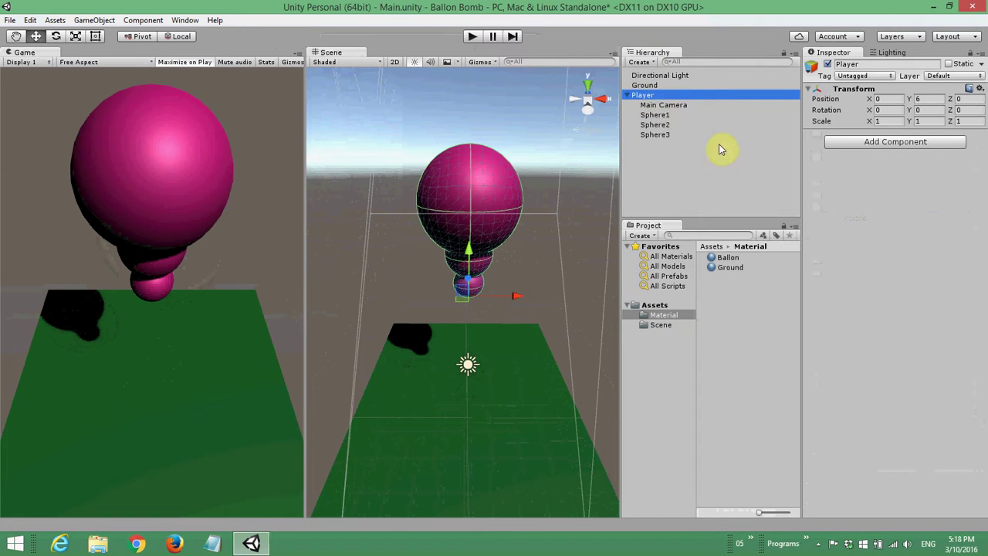
click(926, 145)
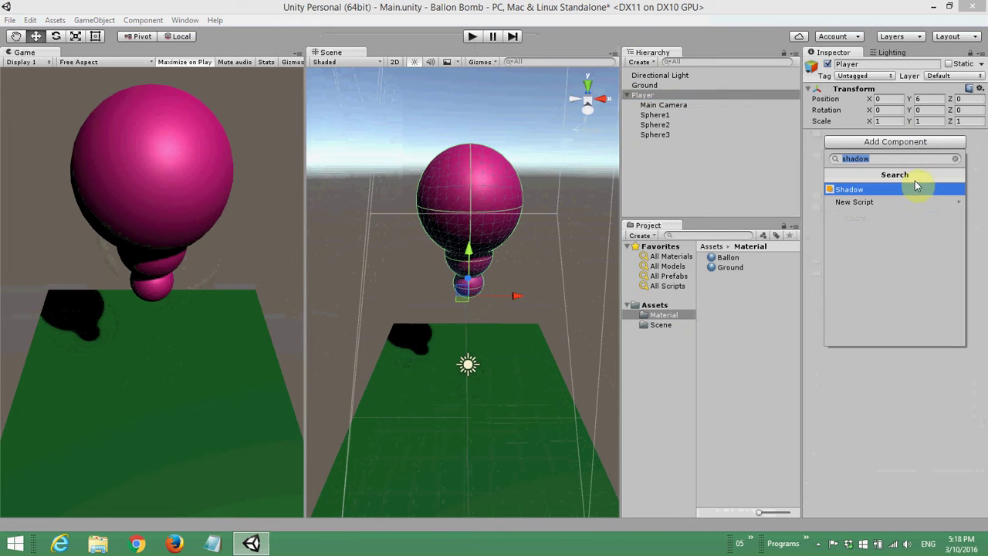
click(955, 158)
click(857, 215)
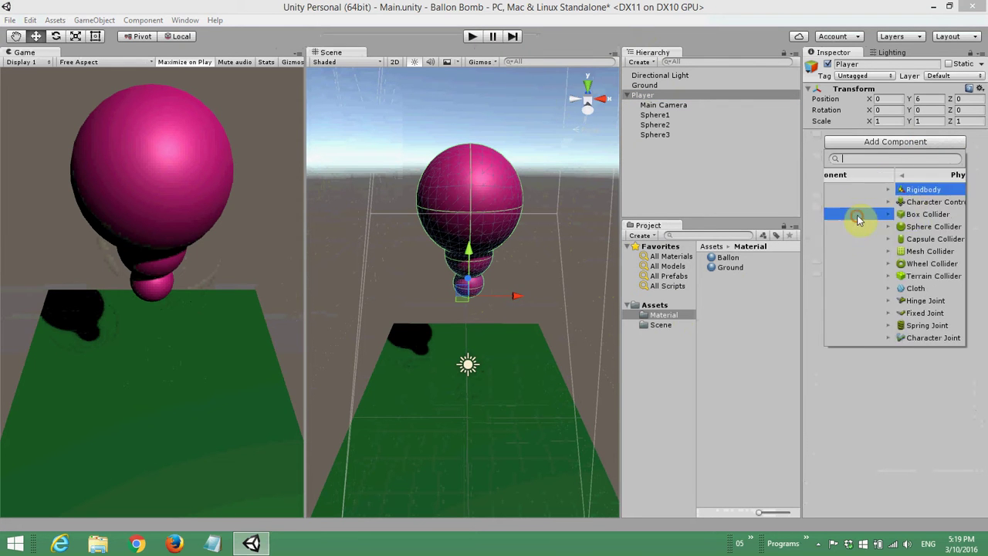
click(865, 191)
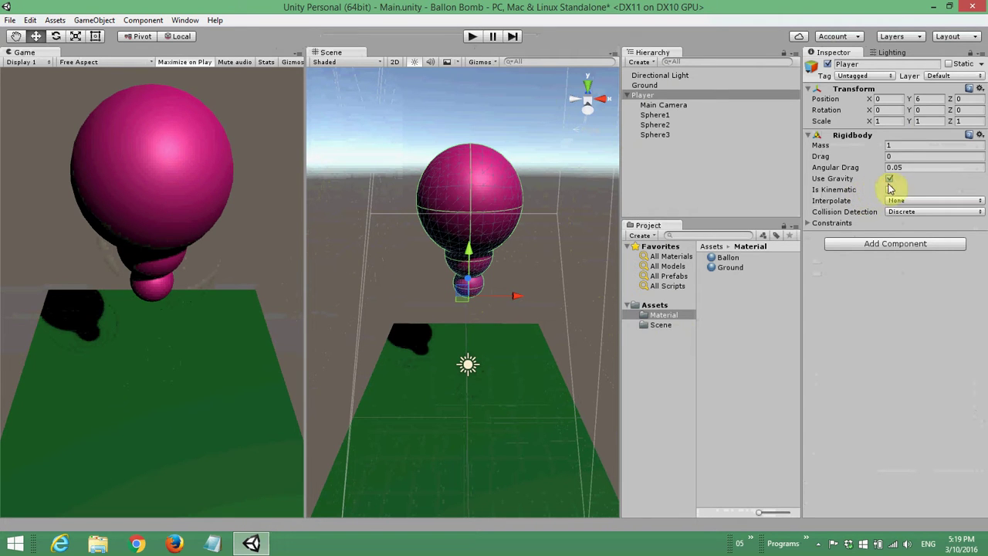
click(889, 181)
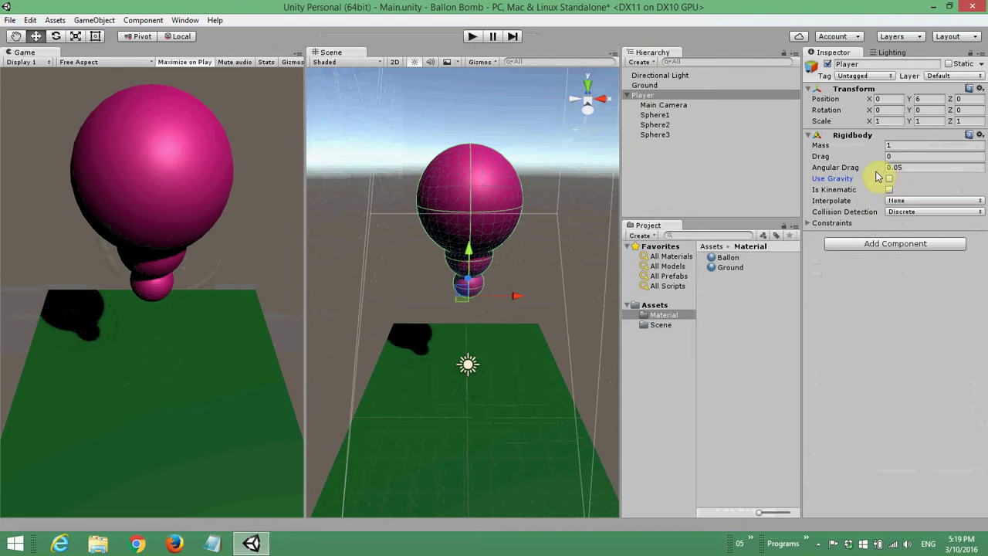
- Create a folder named Script in Assets
click(661, 308)
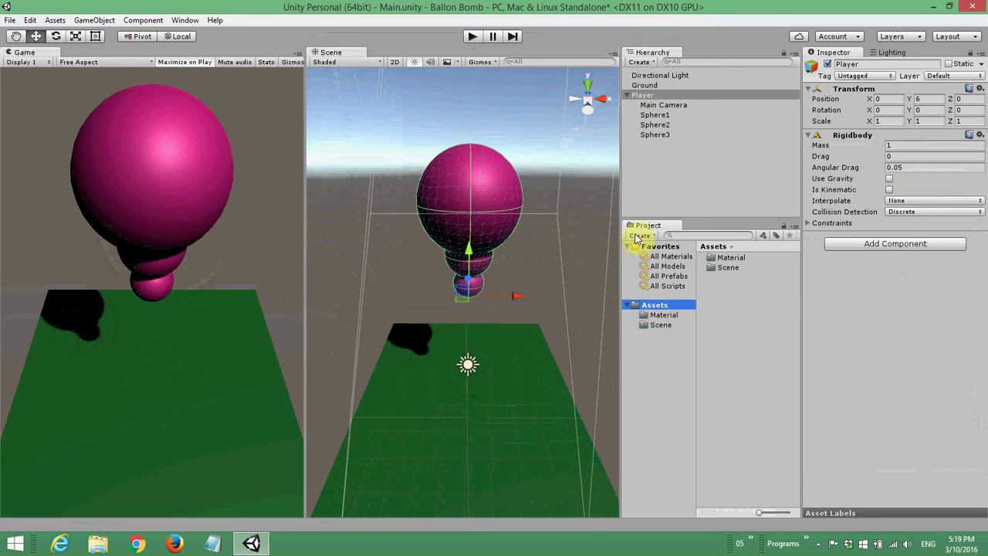
click(640, 234)
click(650, 189)
text(Script)
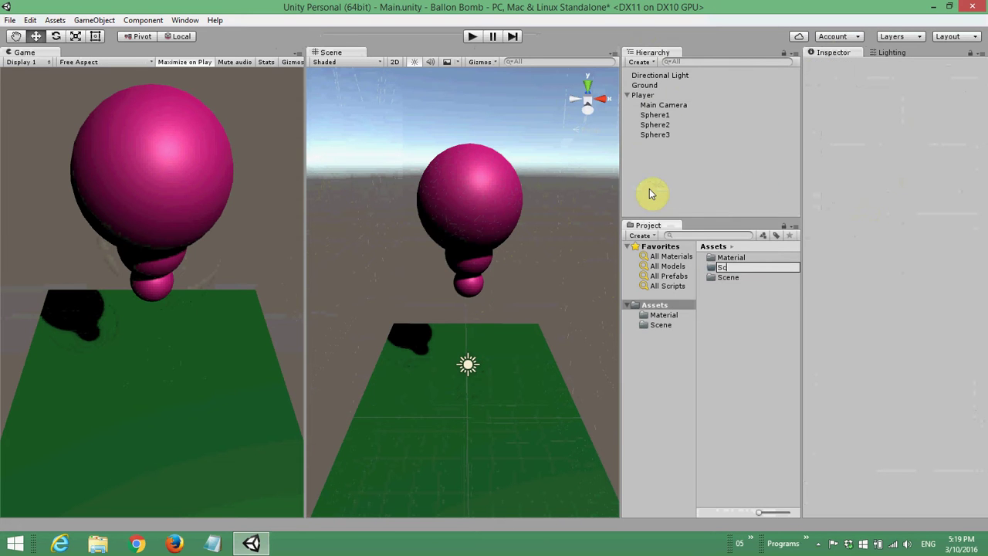
key(Return)
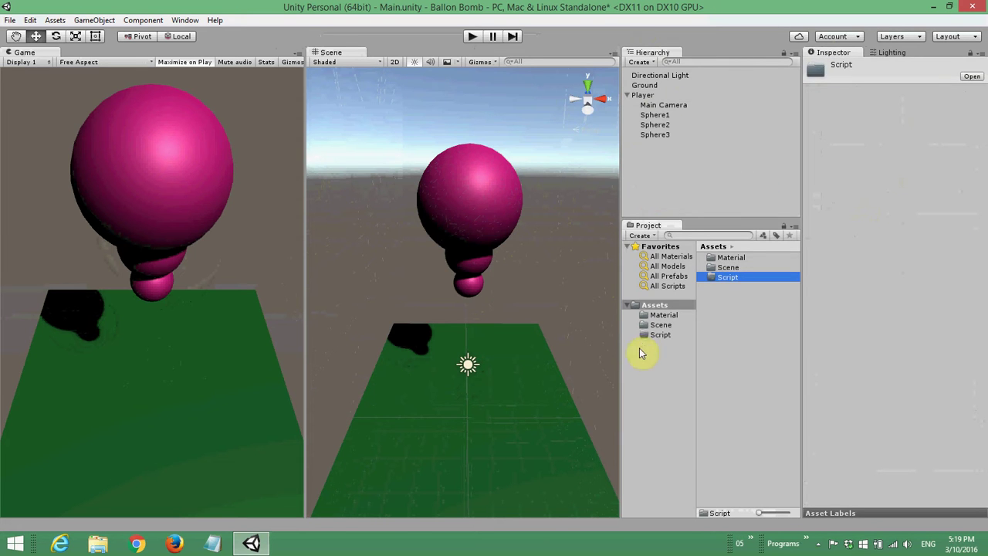
- Inside the Script folder, create a C# script named PlayerController
click(653, 334)
click(642, 236)
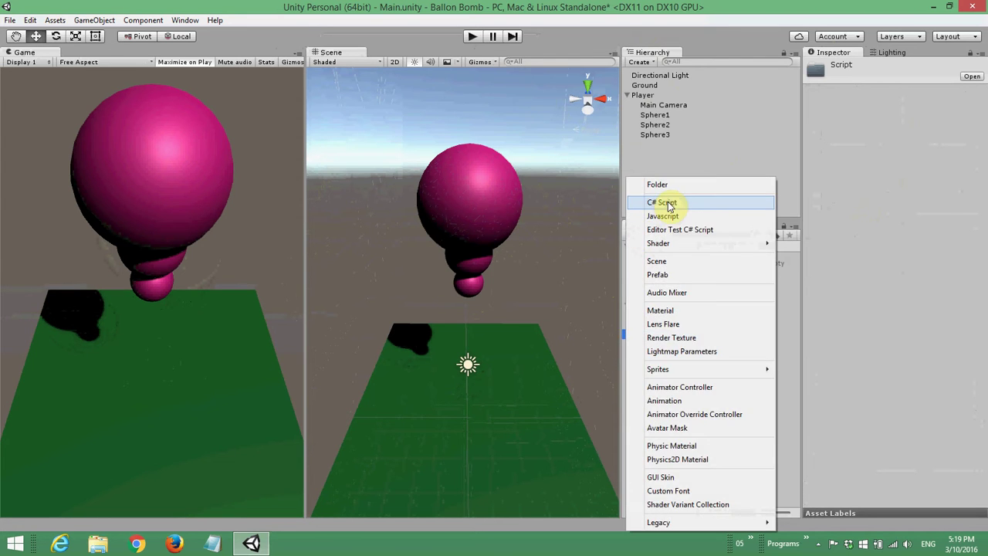
click(662, 202)
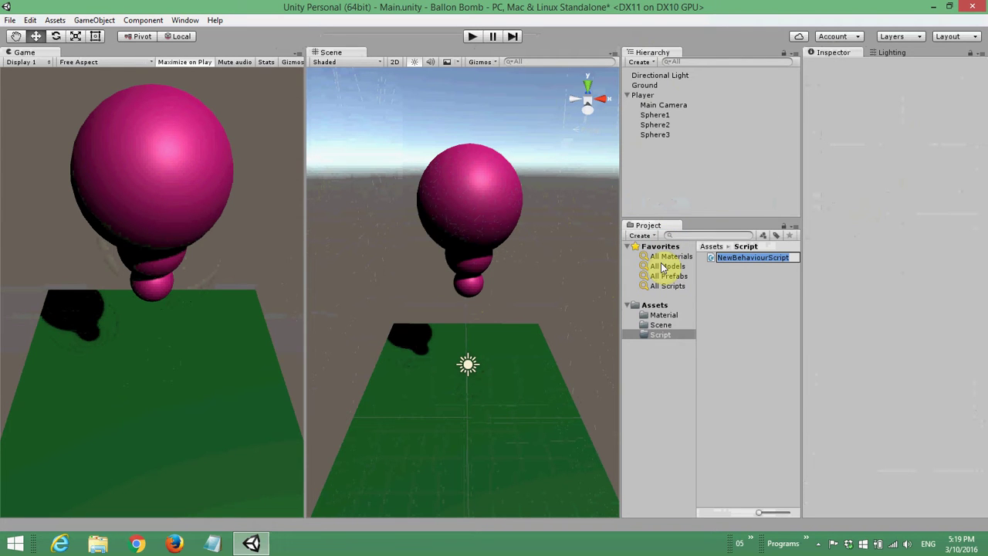
text(PlayerController)
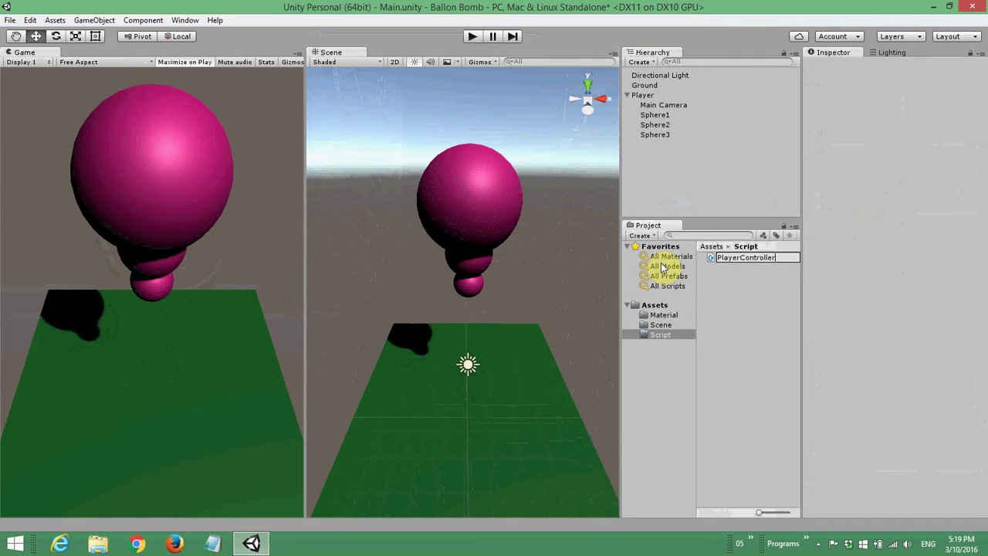
key(Return)
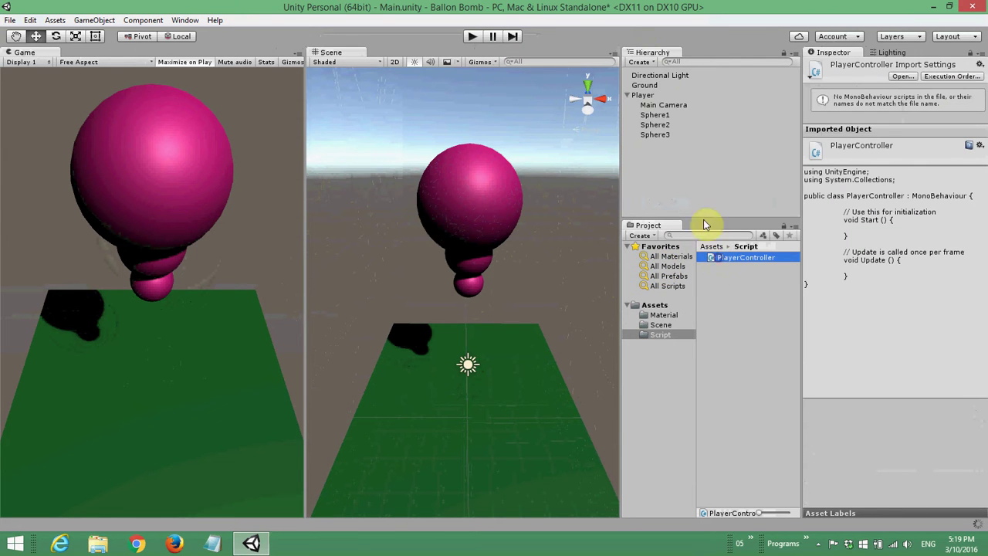
drag(716, 257, 640, 94)
- Attach PlayerController to the Player and open the script in Visual Studio
drag(720, 253, 647, 99)
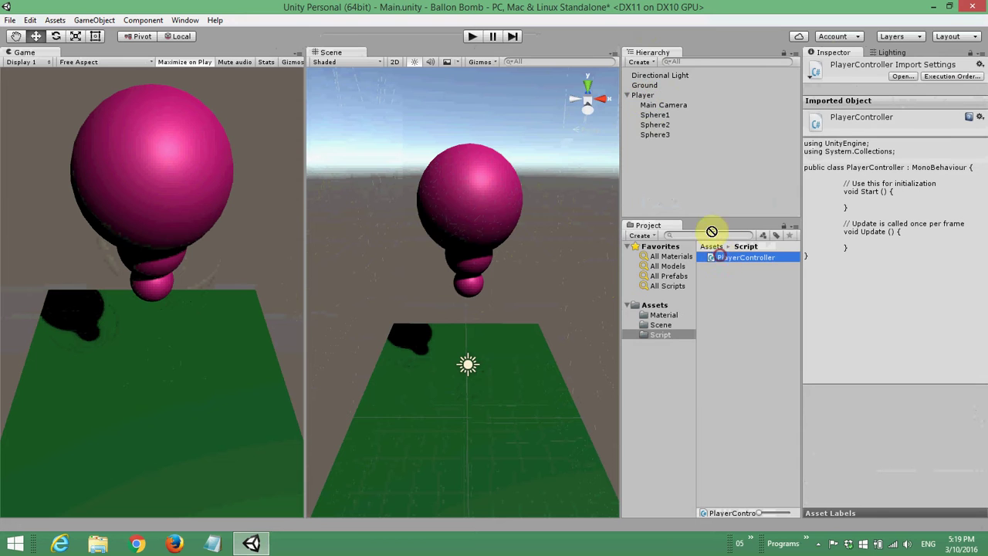
click(647, 98)
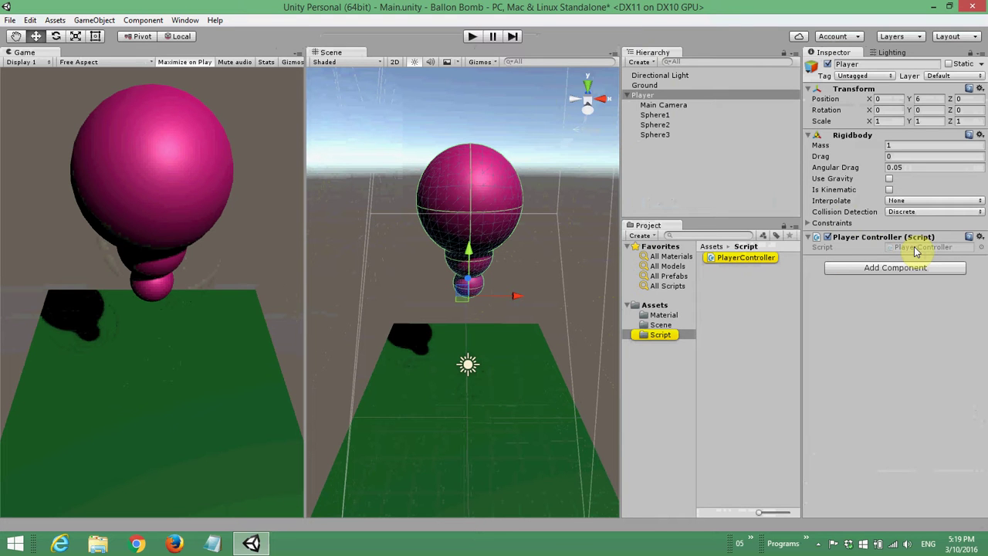
double_click(915, 250)
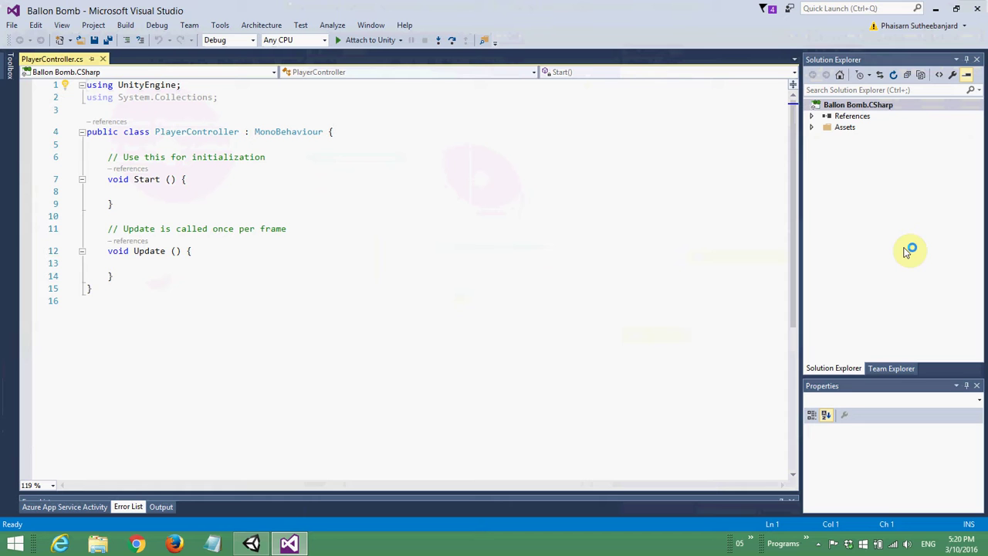
- Declare 'public float speed = 10' in PlayerController and save
key(Down)
key(Down)
key(Down)
key(Up)
key(Return)
key(Return)
key(Up)
text(public float speed = 10)
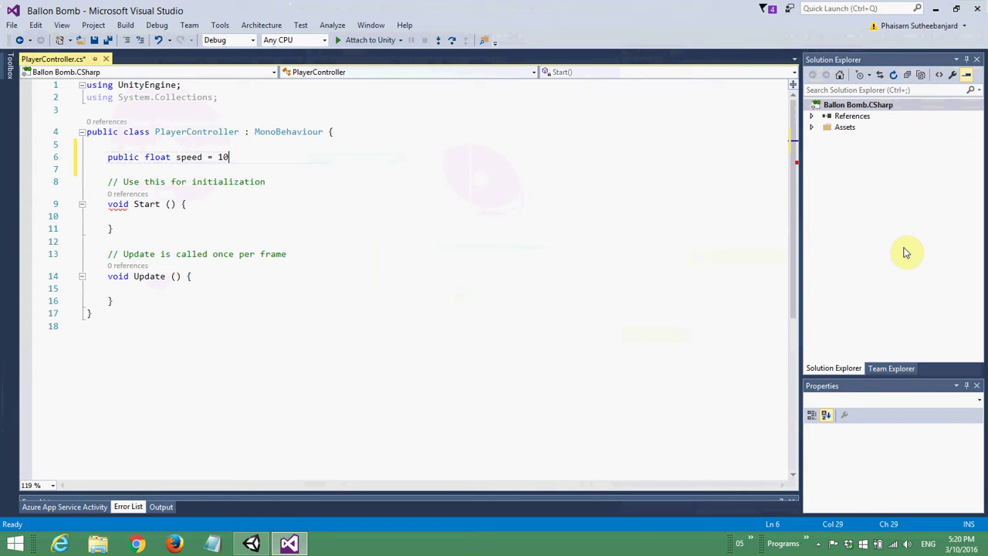
key(ctrl+s)
- Add a 'private Rigidbody rb;' field below the speed declaration
key(Down)
key(Down)
key(Down)
key(Down)
key(Down)
key(Up)
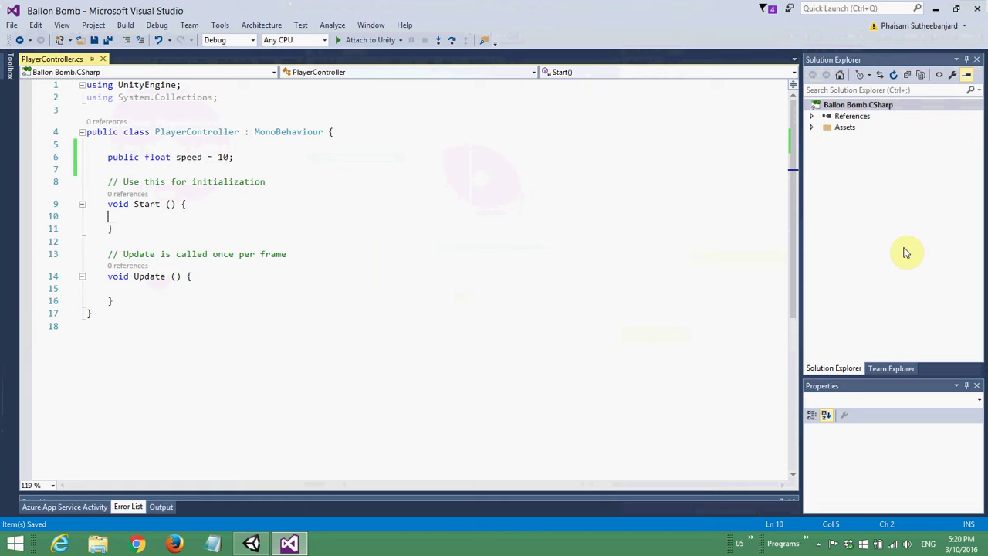
key(Up)
key(Up)
key(Up)
key(Up)
key(End)
key(Return)
key(Return)
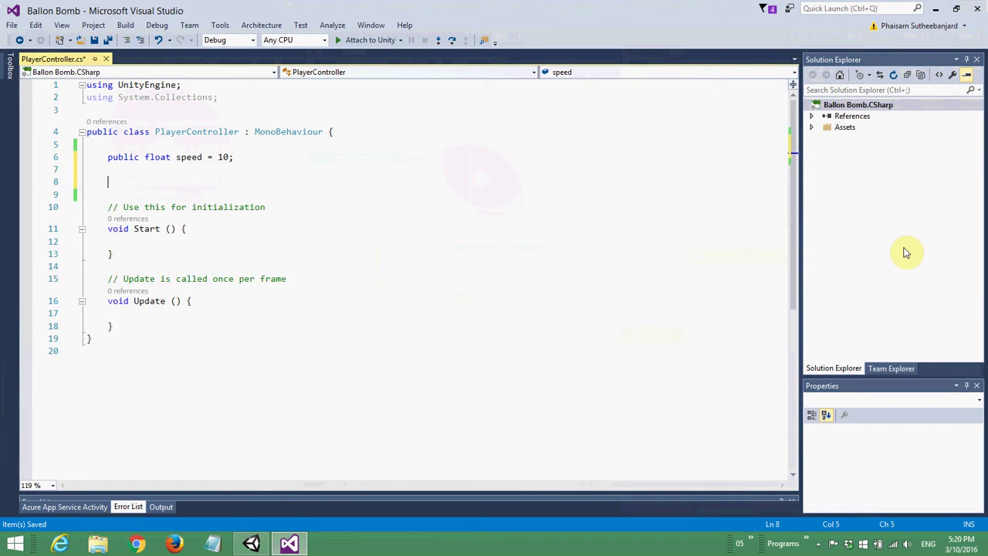
text(priv)
key(Tab)
text(Ri)
key(Tab)
text(rb;)
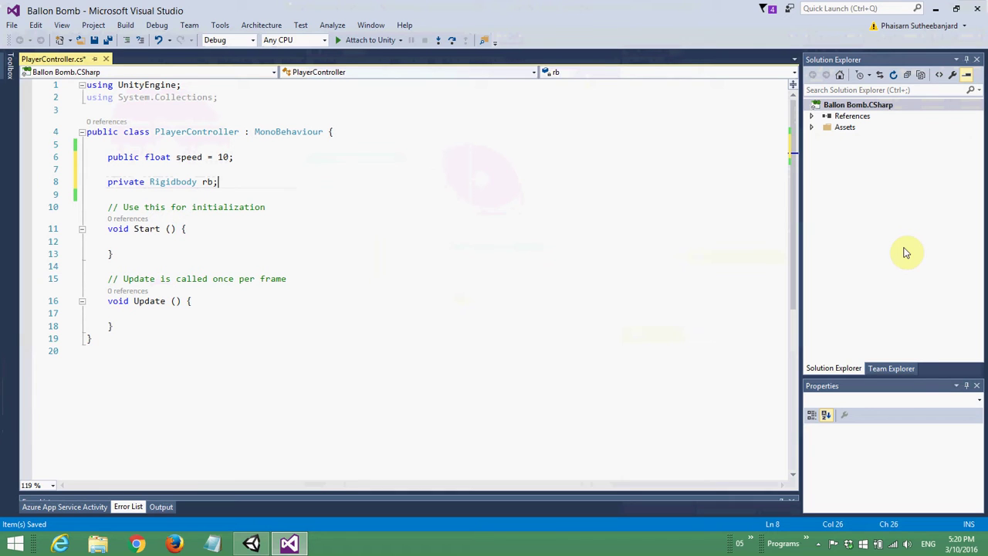
- Replace the comment above Start, assign rb = GetComponent<Rigidbody>(); in Start, and save
key(Down)
key(Down)
key(Down)
key(Up)
key(Home)
key(shift+End)
key(Delete)
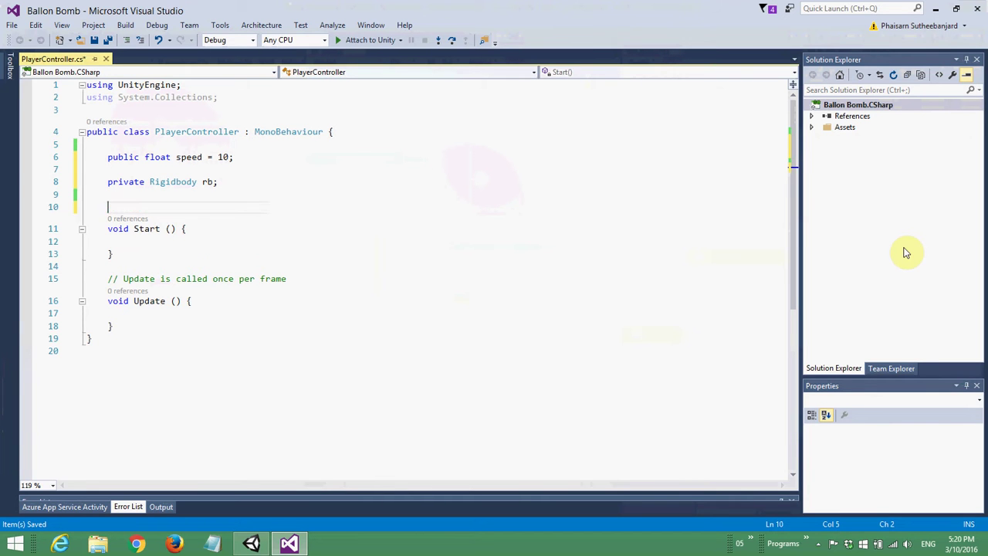
key(Delete)
key(Down)
text(rb = GetCo)
key(Tab)
text(<Rigi)
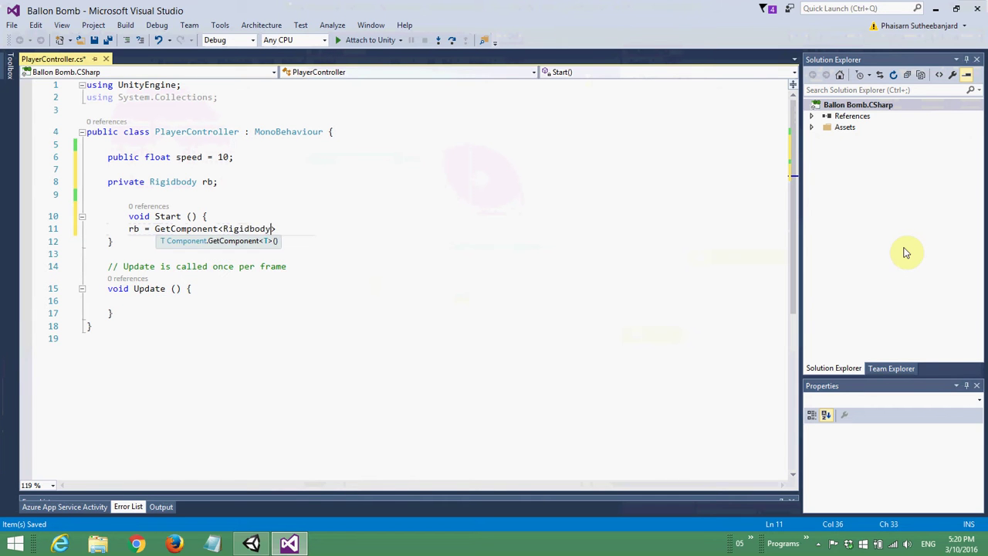
key(Tab)
text(();)
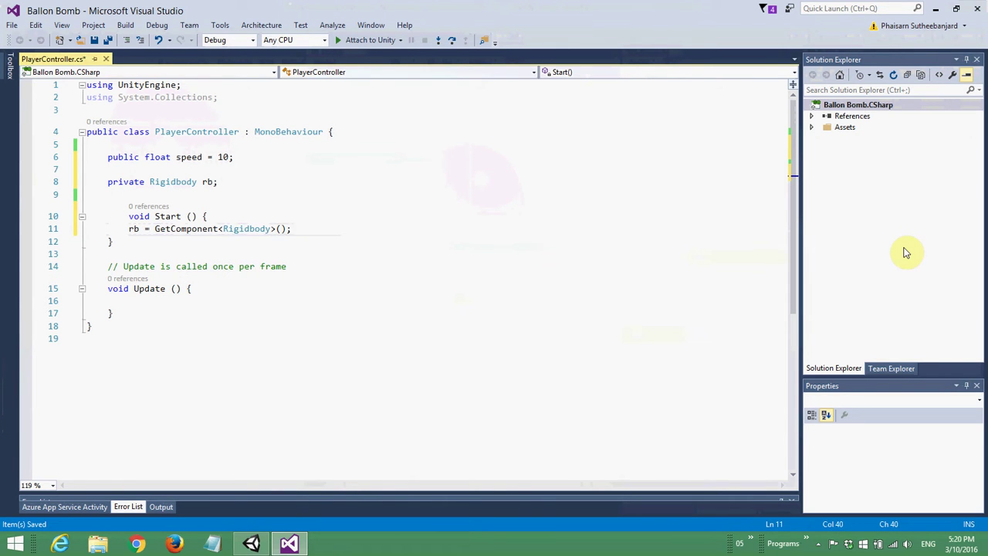
key(ctrl+s)
- Delete the comment above Update and rename the method to FixedUpdate
key(Down)
key(Down)
key(Down)
key(shift+End)
key(Delete)
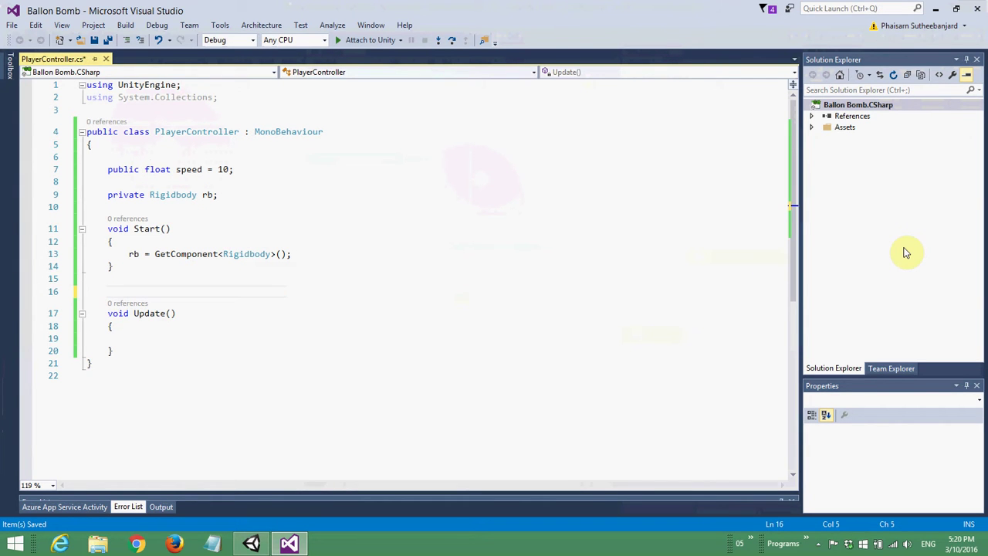
key(Delete)
key(ctrl+Right)
text(Fixed)
key(Down)
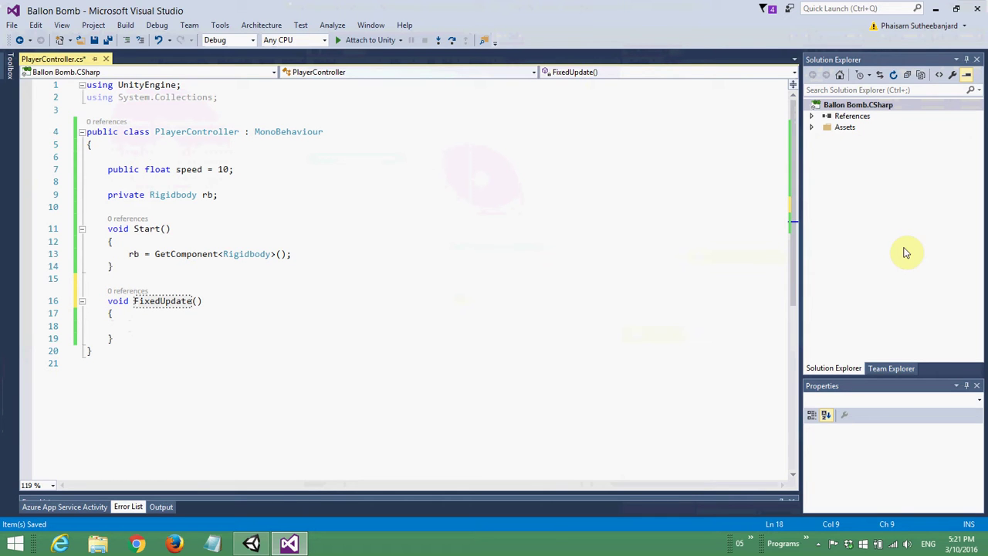
- Add the line float moveHorizontal = Input.GetAxis("Horizontal"); in FixedUpdate
text(float )
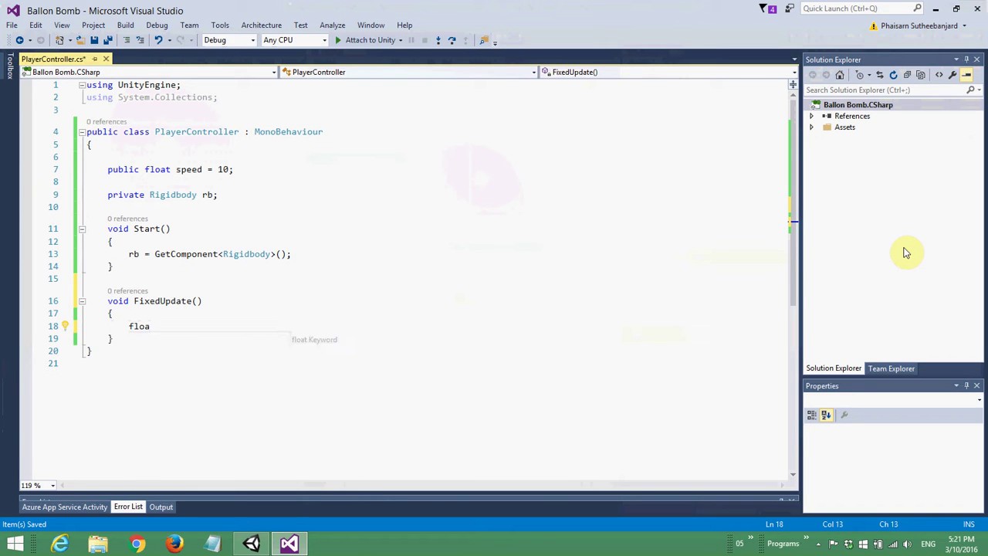
text(moveHorizontal = Input.acceleration)
key(ctrl+shift+Left)
text(GetA)
key(Tab)
key(ctrl+shift+Left)
text(GetAxis)
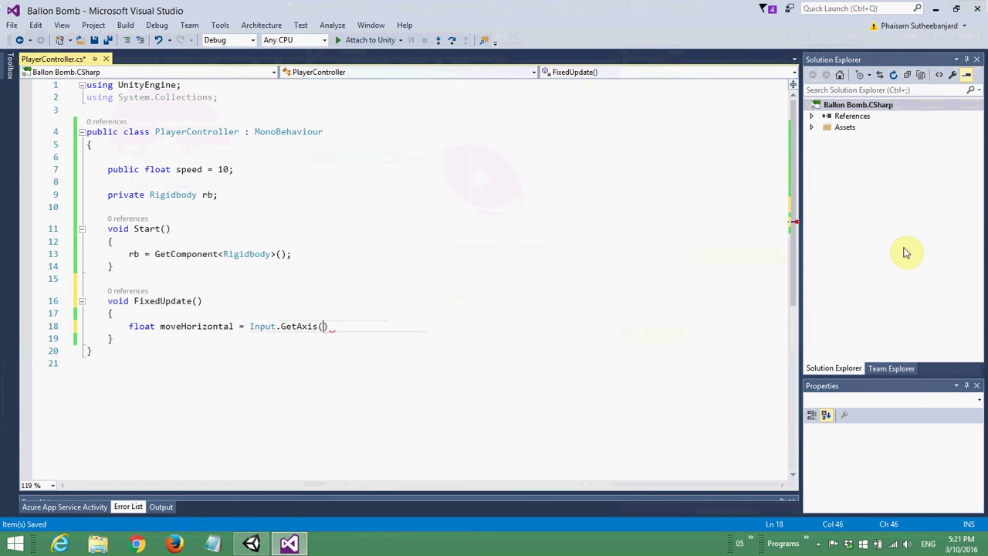
text(("Horizontal");)
- Duplicate that line as float moveVertical = Input.GetAxis("Vertical");
key(Return)
key(shift+Up)
key(ctrl+c)
key(Right)
key(ctrl+v)
key(Up)
key(End)
key(Left)
key(Left)
key(Left)
key(ctrl+shift+Left)
text(Vertical)
key(ctrl+shift+Left)
key(Home)
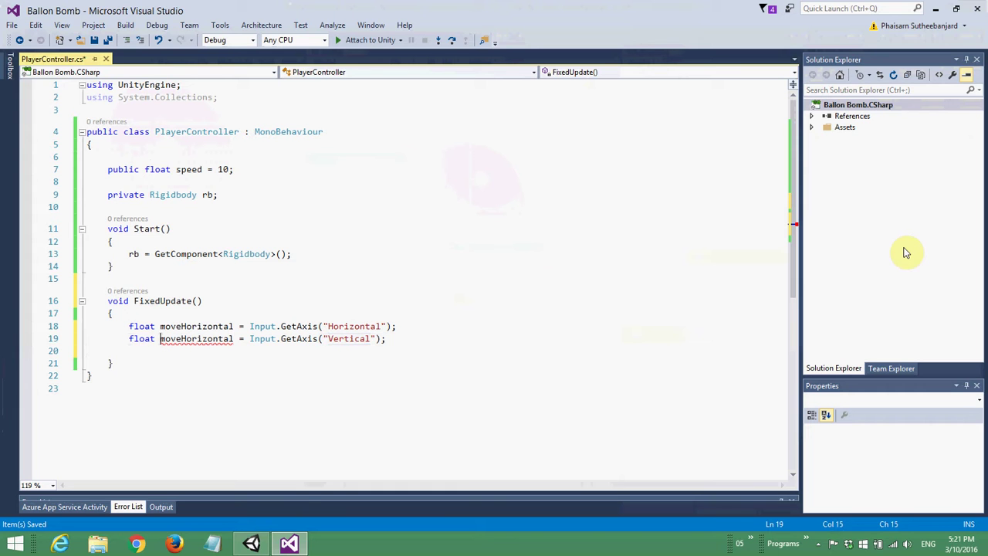
key(Right)
key(Right)
key(ctrl+shift+Right)
text(Vertical)
- Add Vector3 movement = new Vector3(moveHorizontal, 0.0f, moveVertical);
key(End)
key(Return)
key(Return)
text(ve)
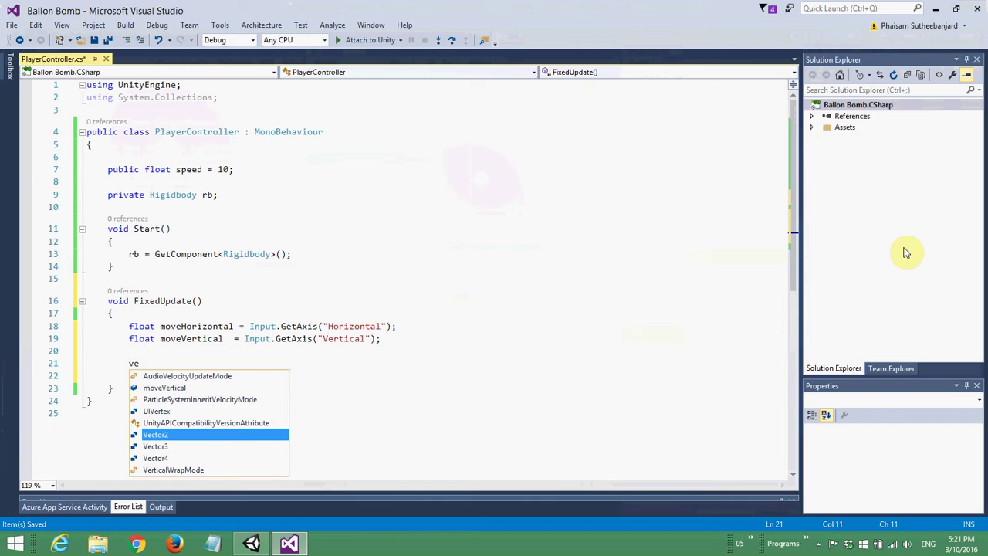
key(Down)
key(Tab)
text(movement = )
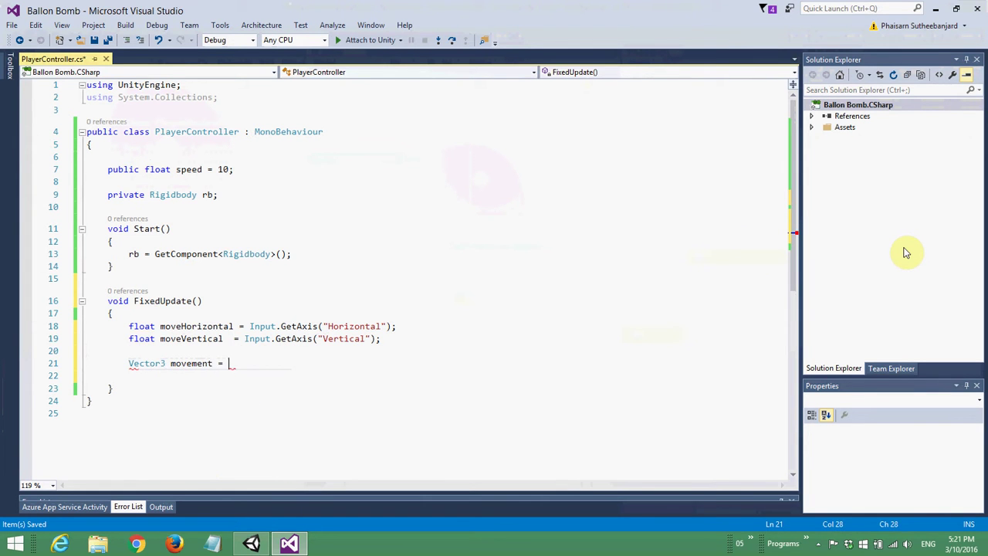
text(new Ve)
key(Tab)
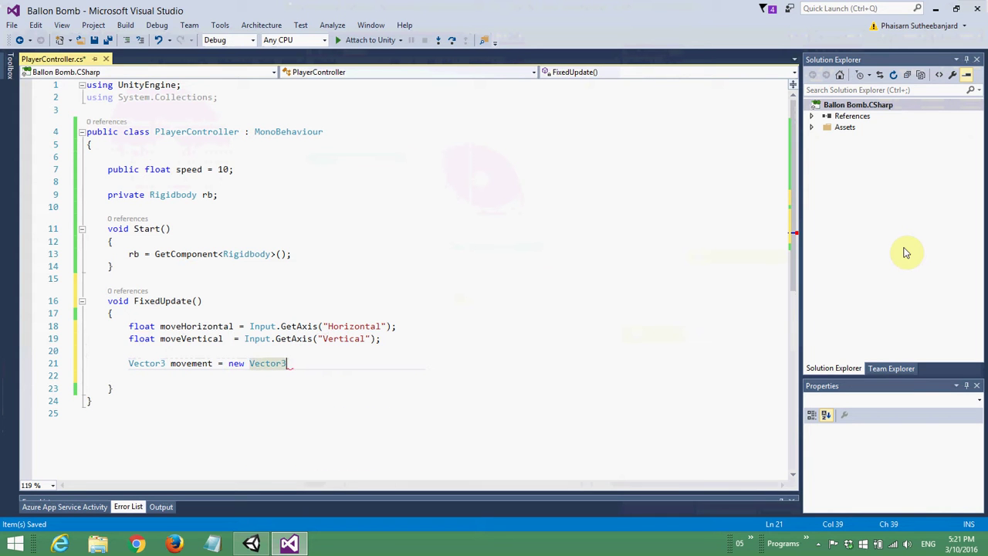
text((moveHorizontal)
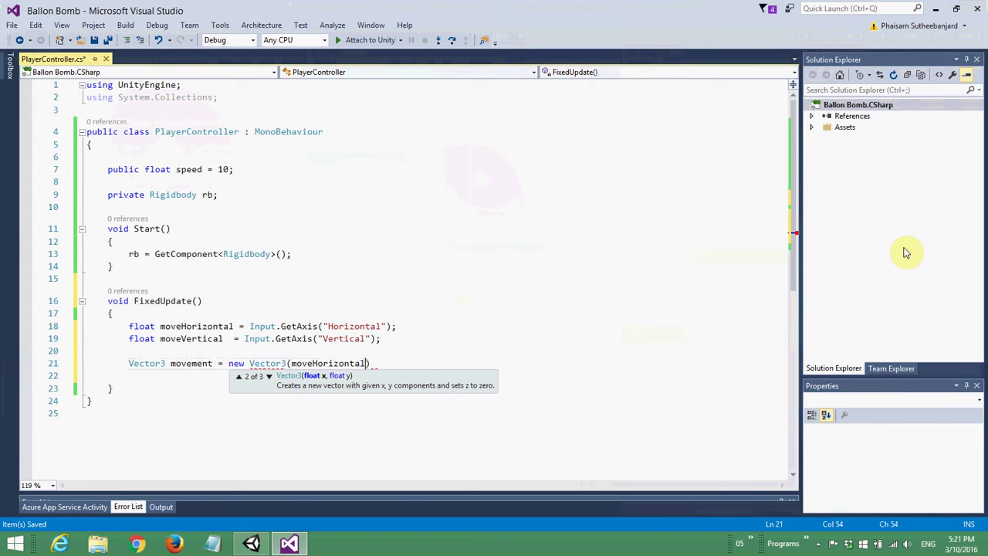
text(, 0.0f)
text(, )
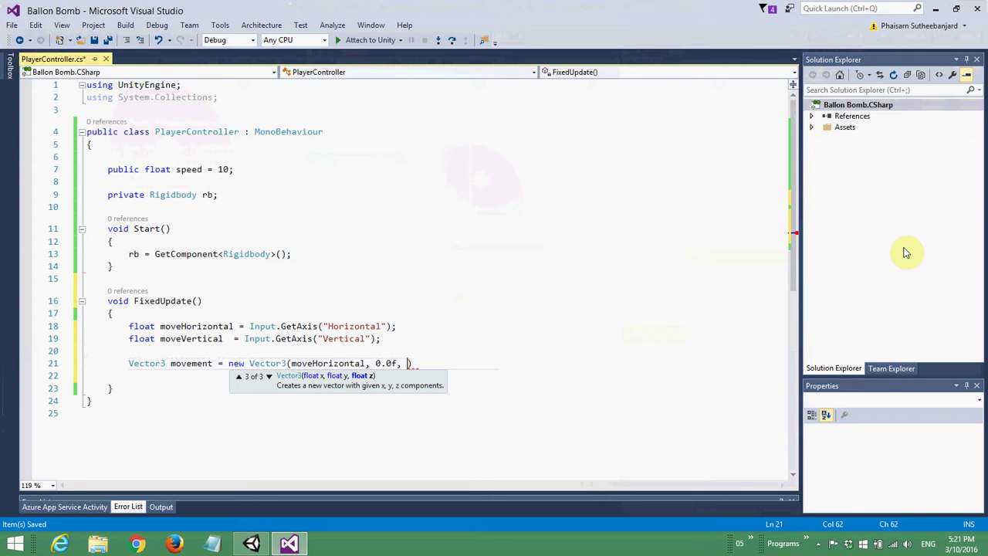
text(move)
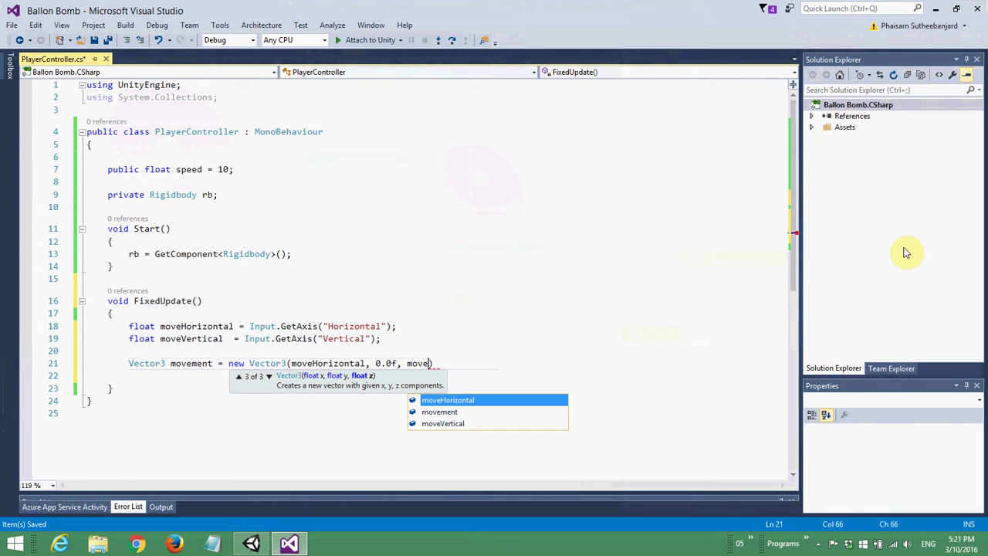
key(Down)
key(Down)
key(Tab)
text();)
- Add rb.velocity = movement * speed; and save the script
key(Return)
key(Return)
text(rb.ve)
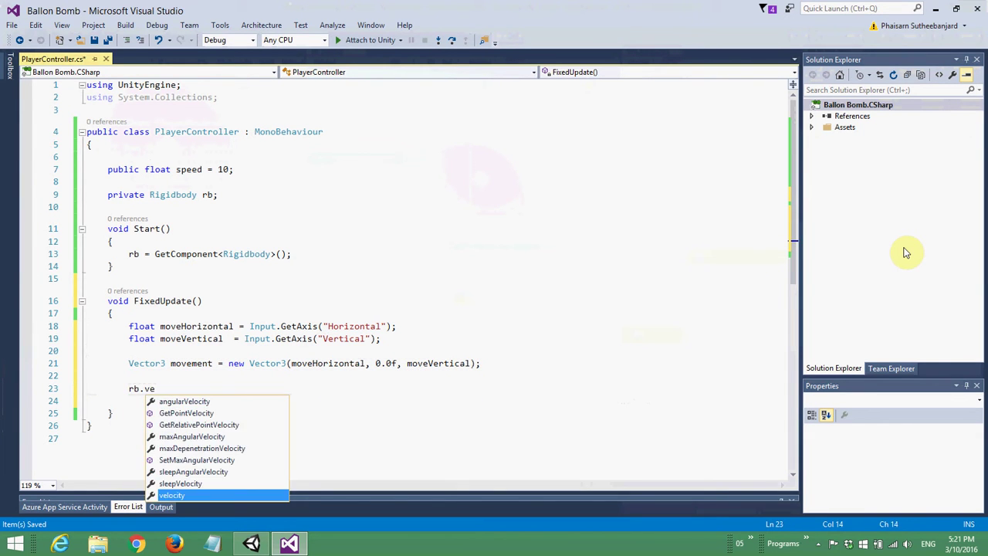
key(Tab)
text(= m)
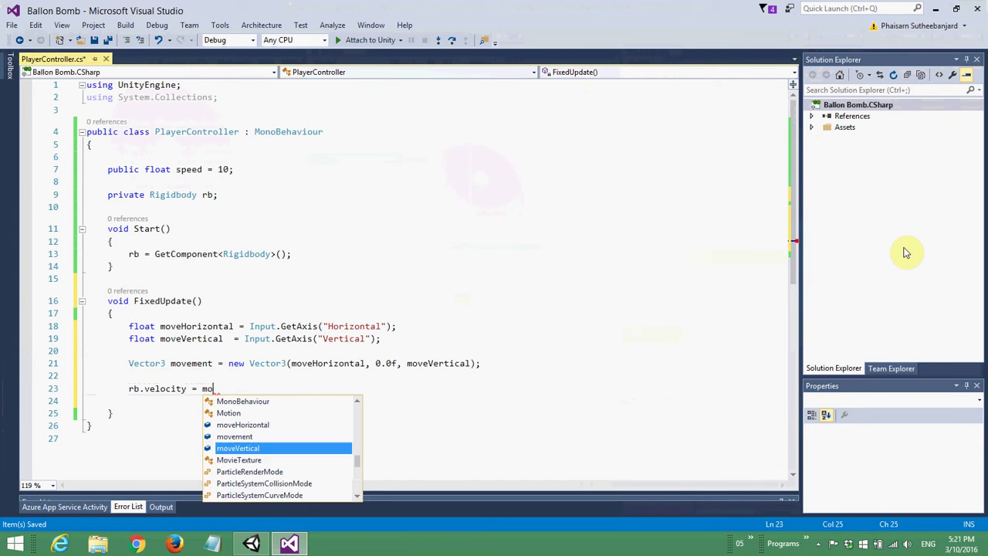
text(ov)
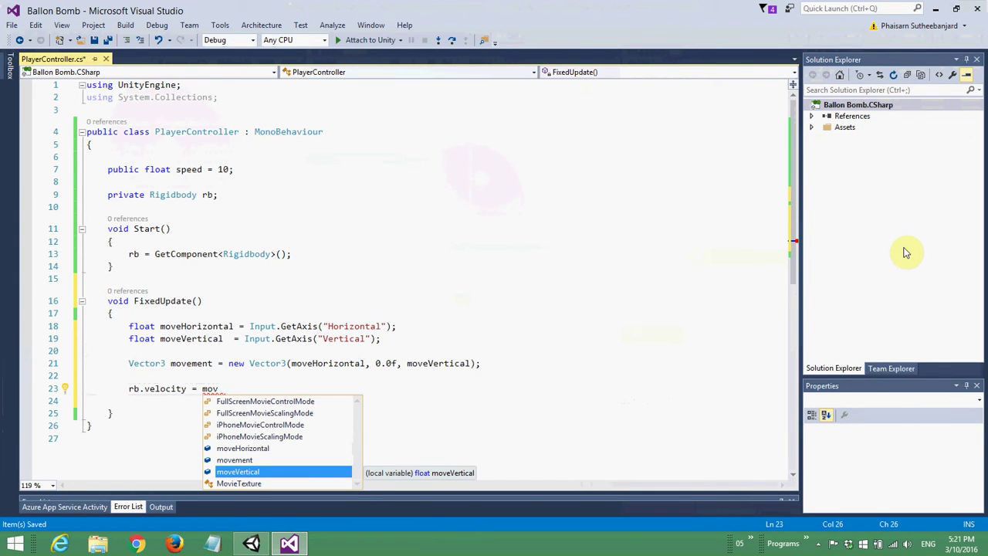
text(e)
key(Tab)
text(* speed;)
key(Delete)
key(ctrl+k)
key(ctrl+d)
key(ctrl+s)
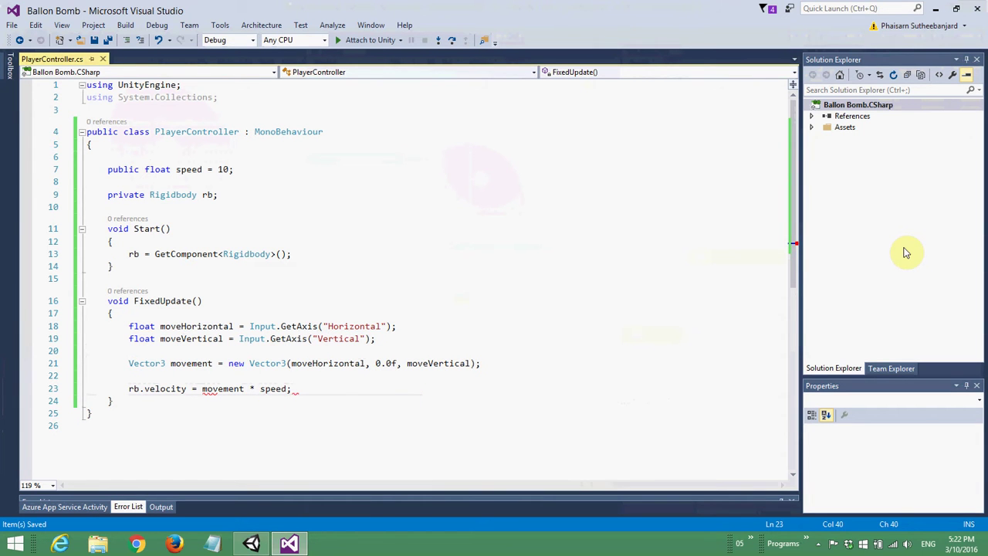
- Remove the blank line above the speed field and re-indent it into the class body
key(Up)
key(Up)
key(Up)
key(Up)
key(Up)
key(Up)
key(Home)
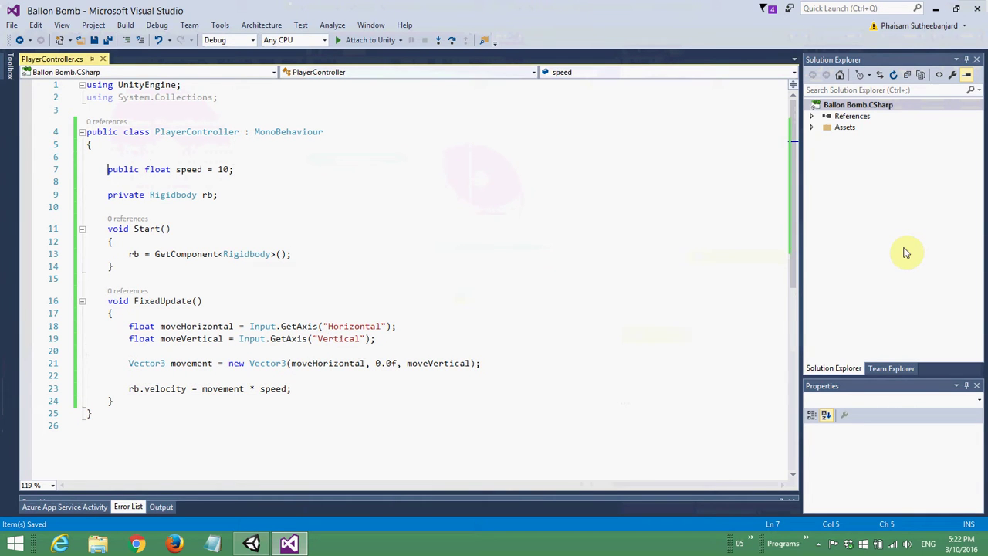
key(BackSpace)
key(BackSpace)
key(Tab)
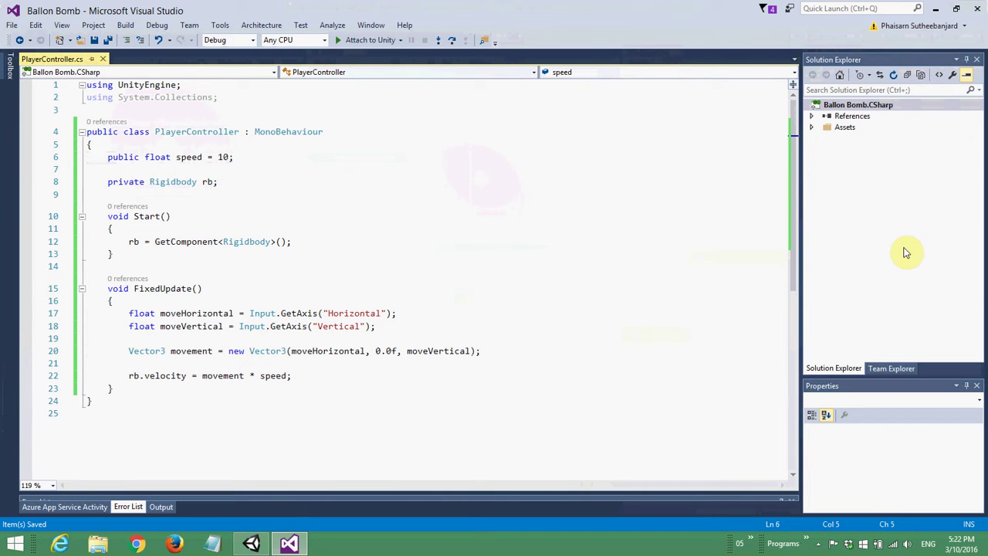
- Back in Unity, run a play test of the balloon player and then stop it
click(251, 544)
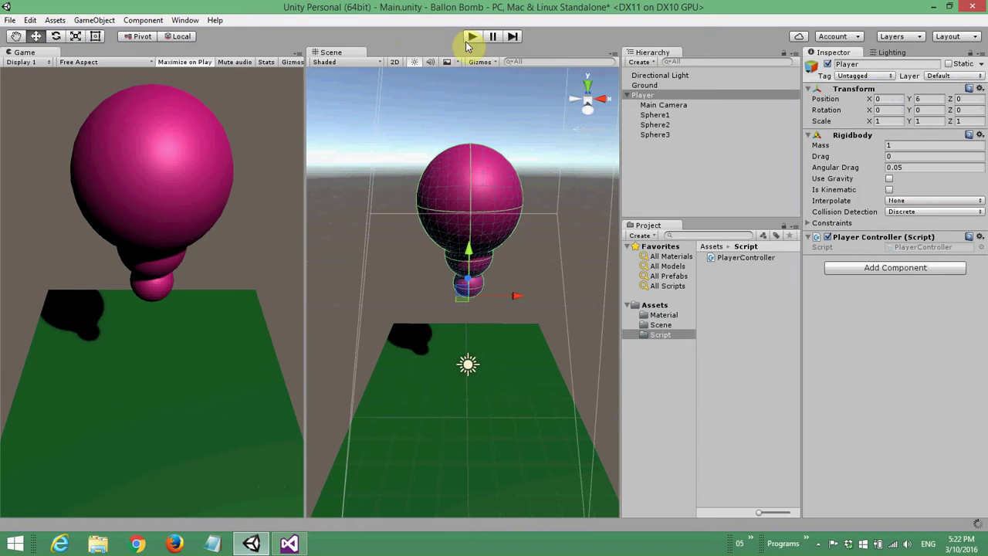
click(468, 37)
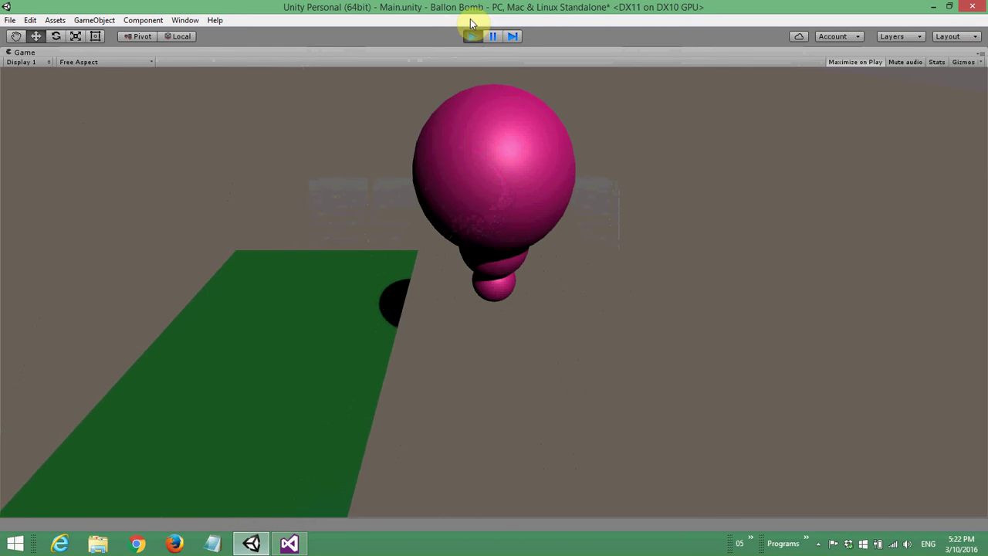
click(471, 38)
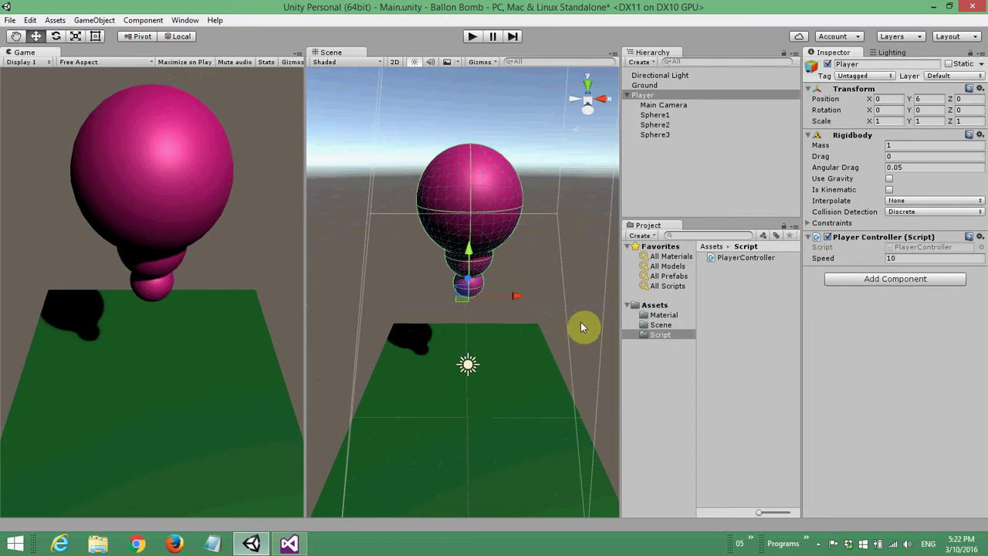
- Create a new capsule named Bolt and reset its Transform
click(652, 198)
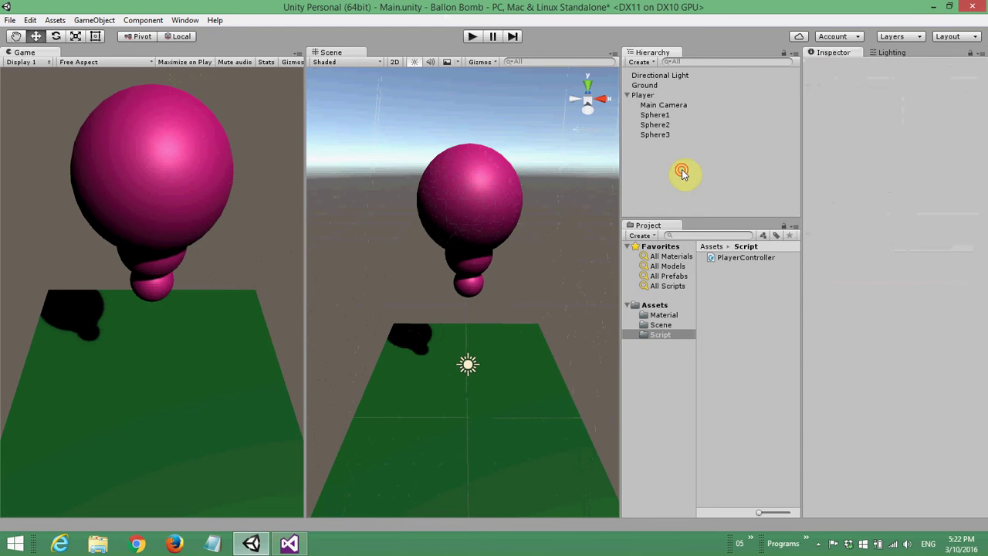
click(639, 62)
mouse_move(678, 110)
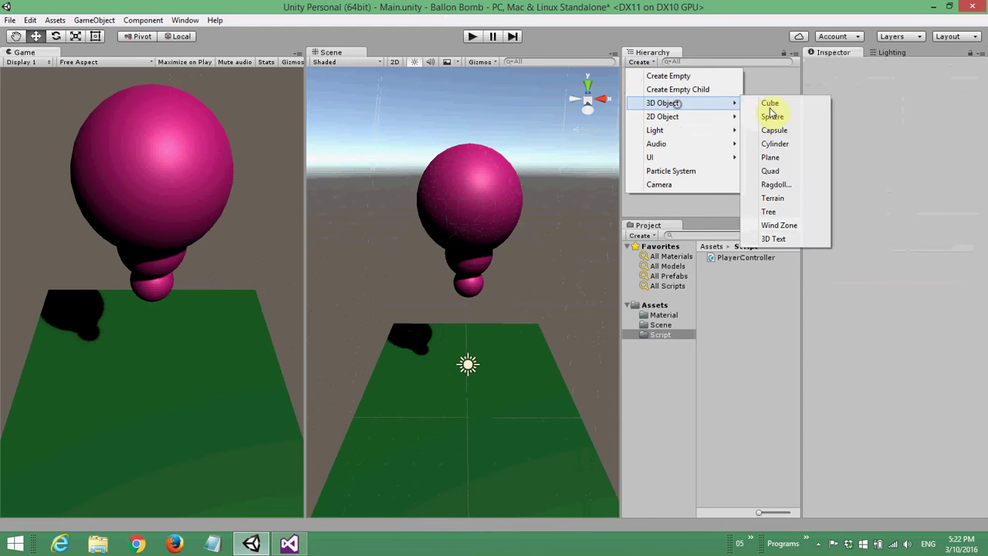
click(783, 132)
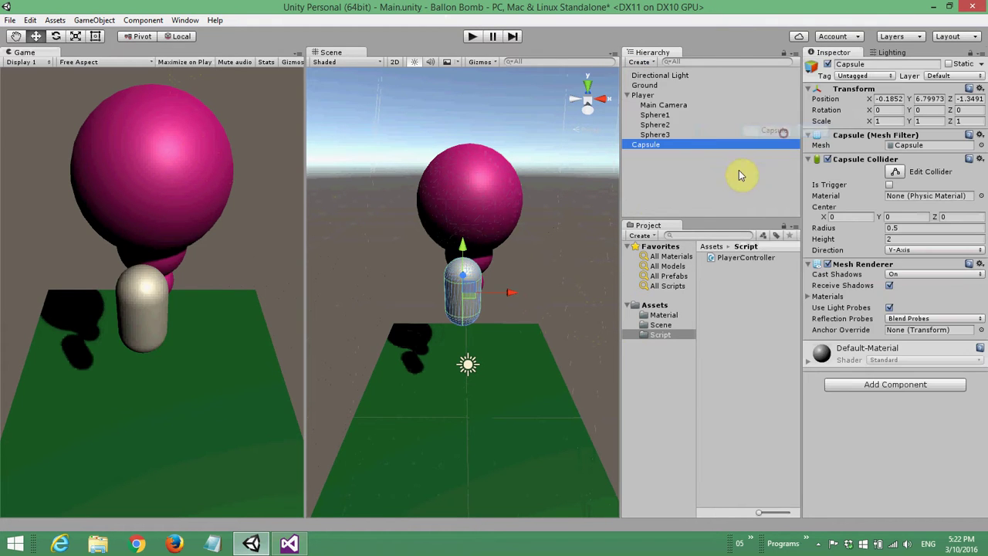
click(696, 145)
text(Bolt)
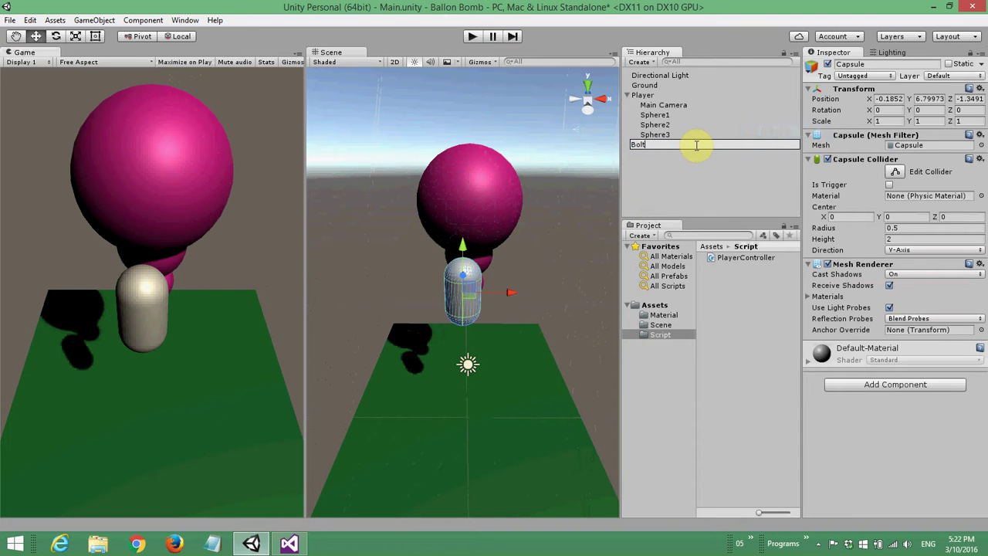
key(Return)
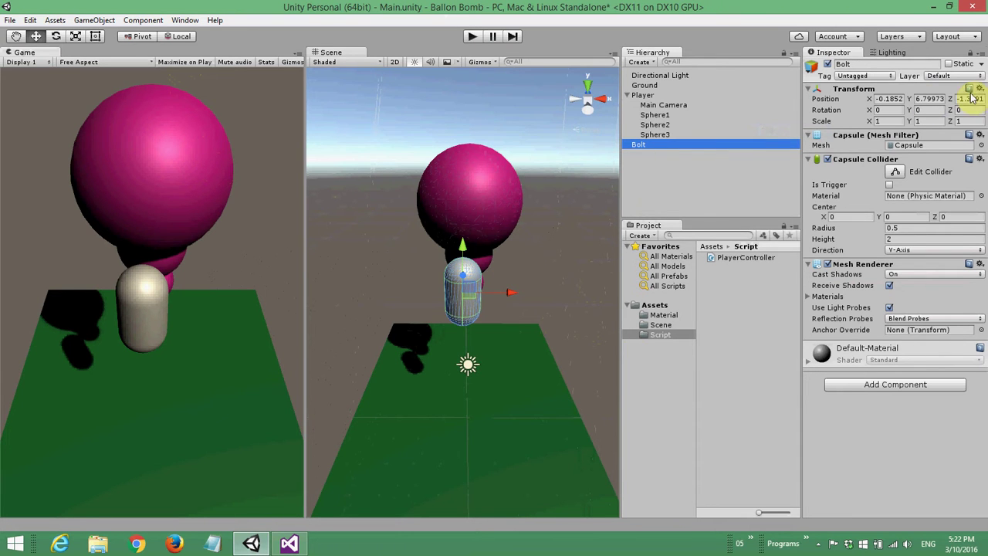
click(980, 88)
click(902, 99)
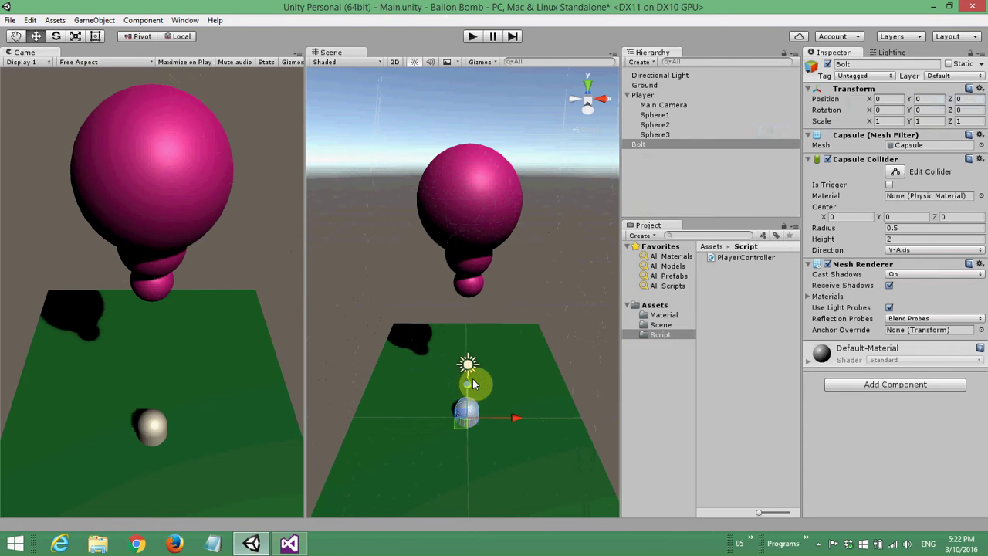
- Place Bolt at 0, 5.13, -0.45 and scale it to 0.2, 0.5, 0.2
mouse_move(468, 388)
mouse_down()
mouse_move(465, 353)
mouse_move(469, 395)
mouse_move(441, 439)
mouse_move(478, 372)
mouse_move(474, 261)
mouse_up()
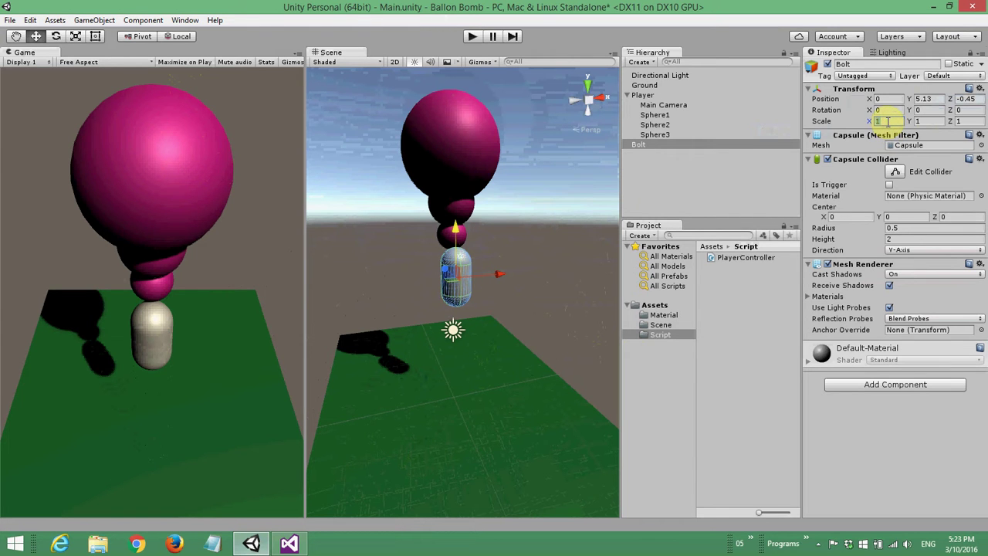
text(0.2)
key(Tab)
text(0.5)
key(Tab)
text(0.2)
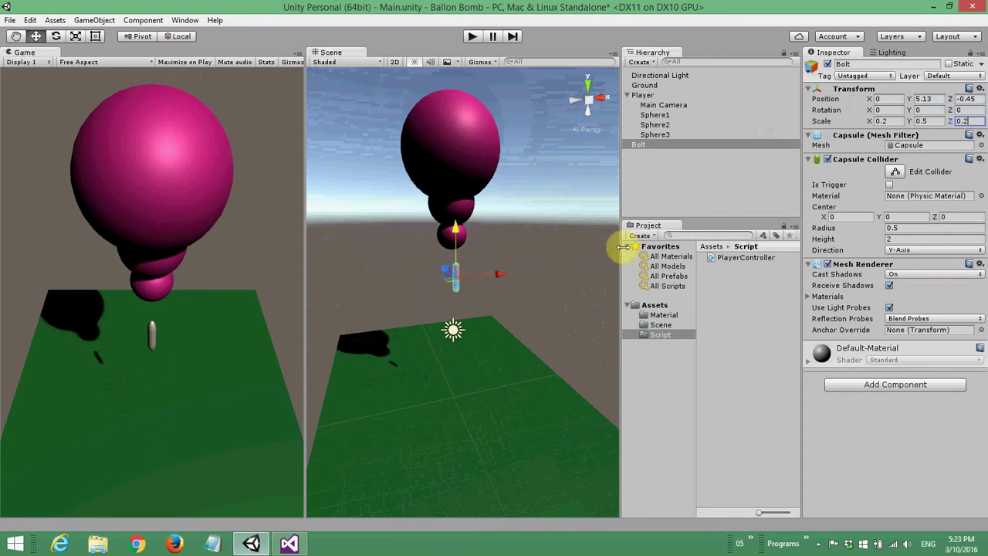
click(663, 317)
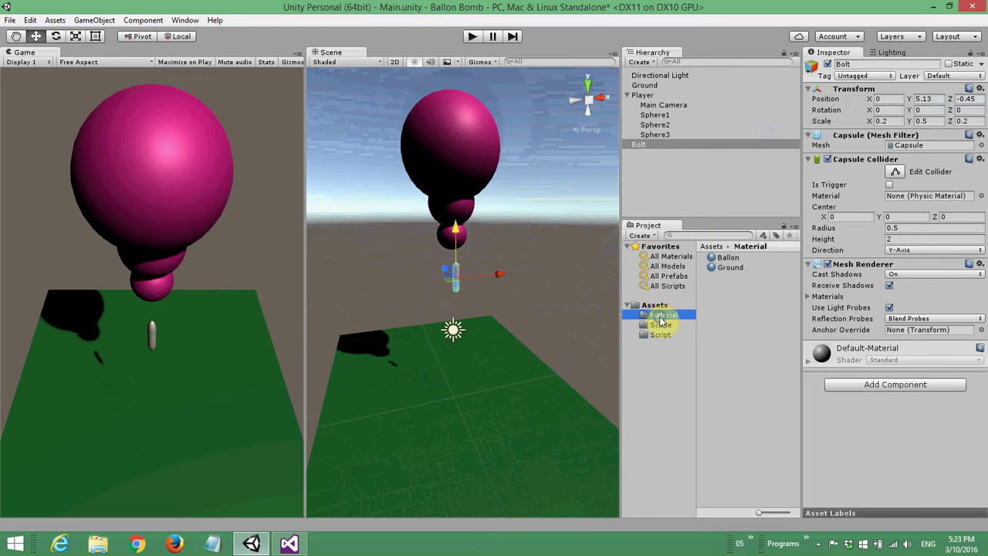
- Create a new material named Bolt in the Material folder
right_click(658, 317)
mouse_move(747, 94)
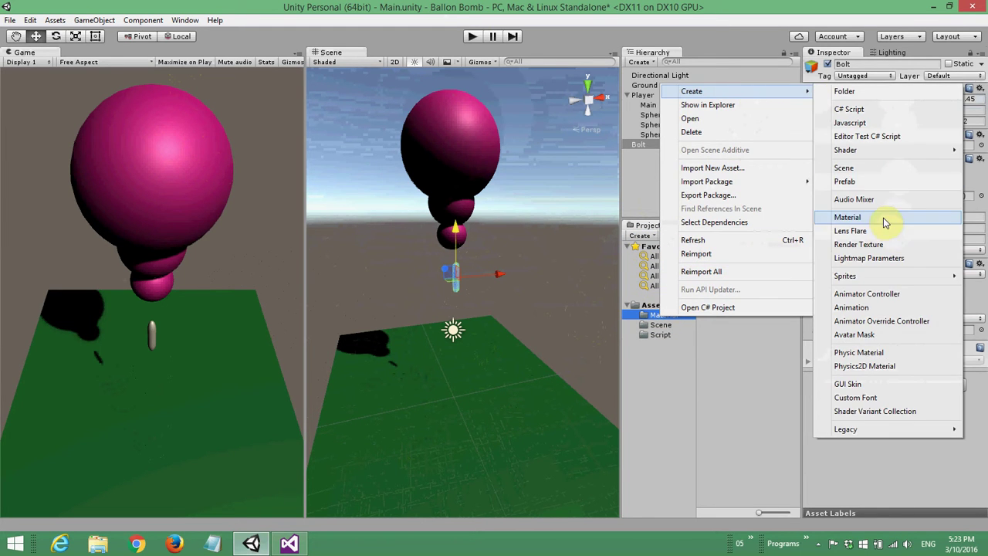
click(883, 218)
text(Bolt)
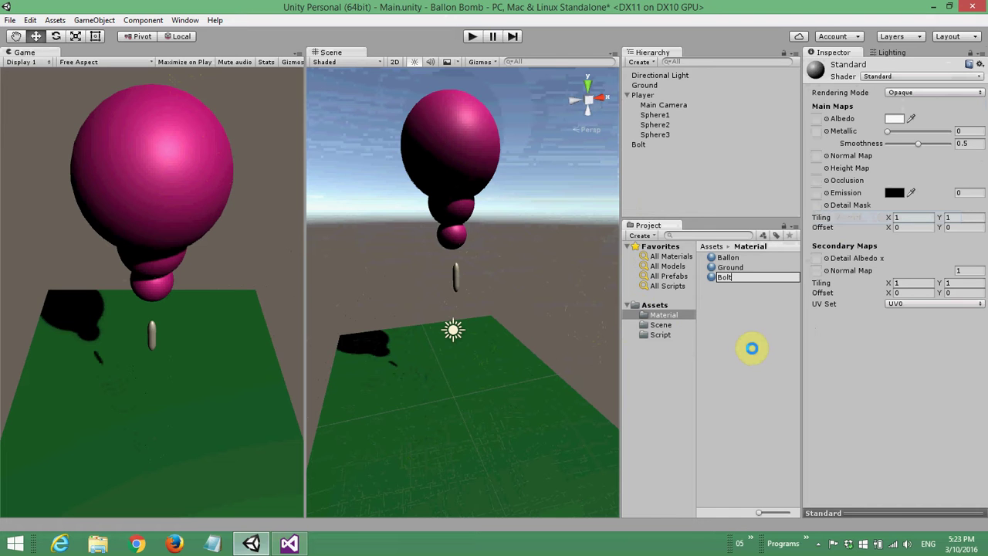
key(Return)
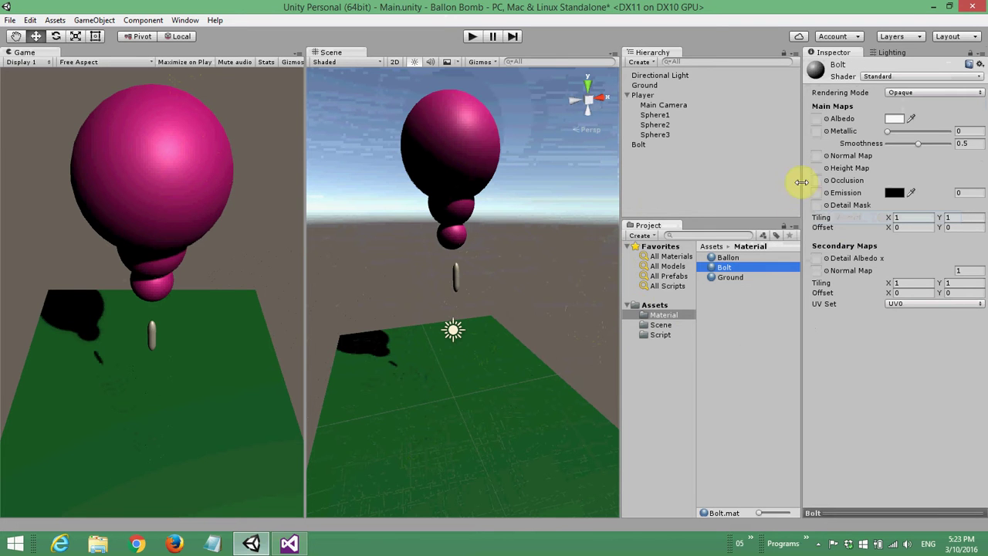
- Set the Bolt albedo to R 140, G 65, B 65 and apply it to the Bolt capsule
click(894, 119)
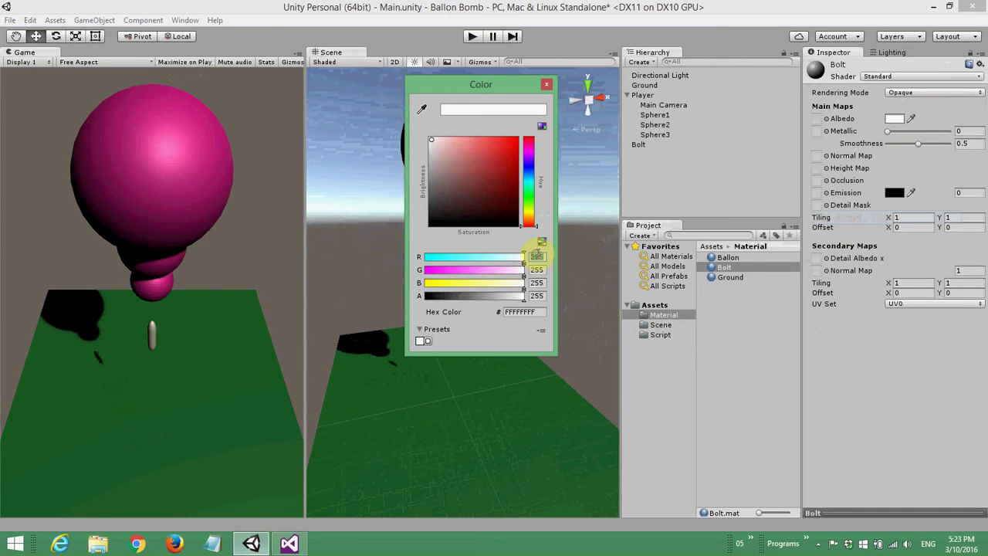
text(140)
key(Tab)
text(65)
key(Tab)
text(65)
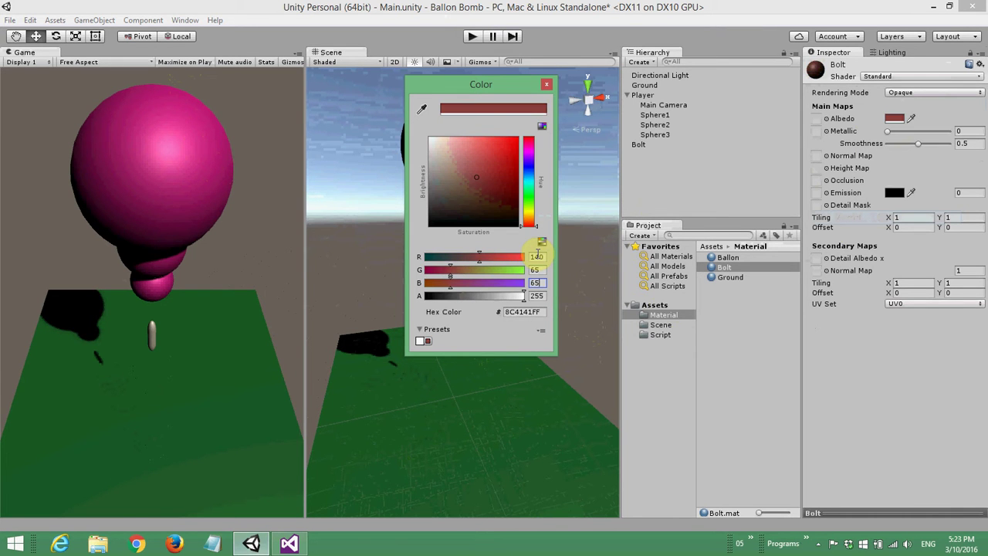
click(546, 85)
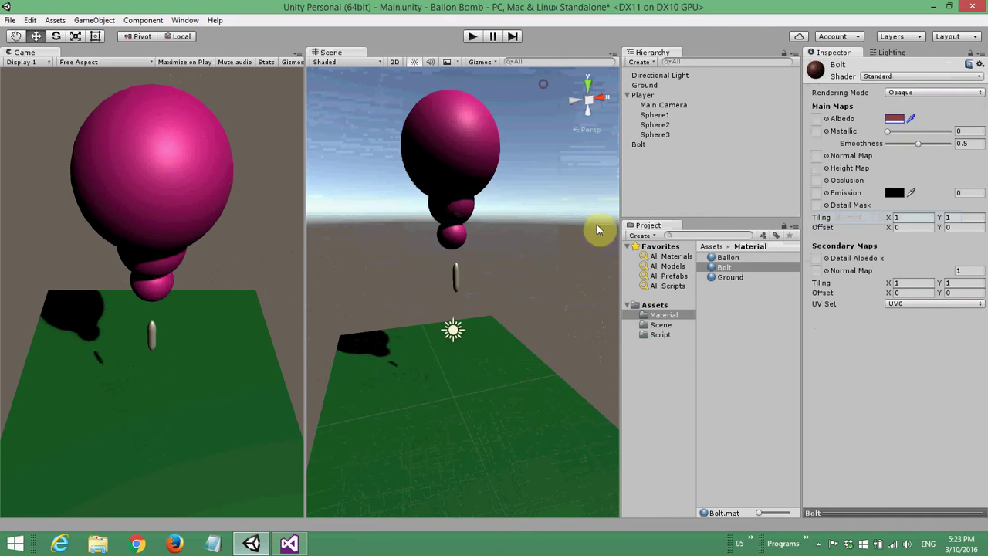
mouse_move(722, 268)
mouse_down()
mouse_move(620, 235)
mouse_move(456, 276)
mouse_up()
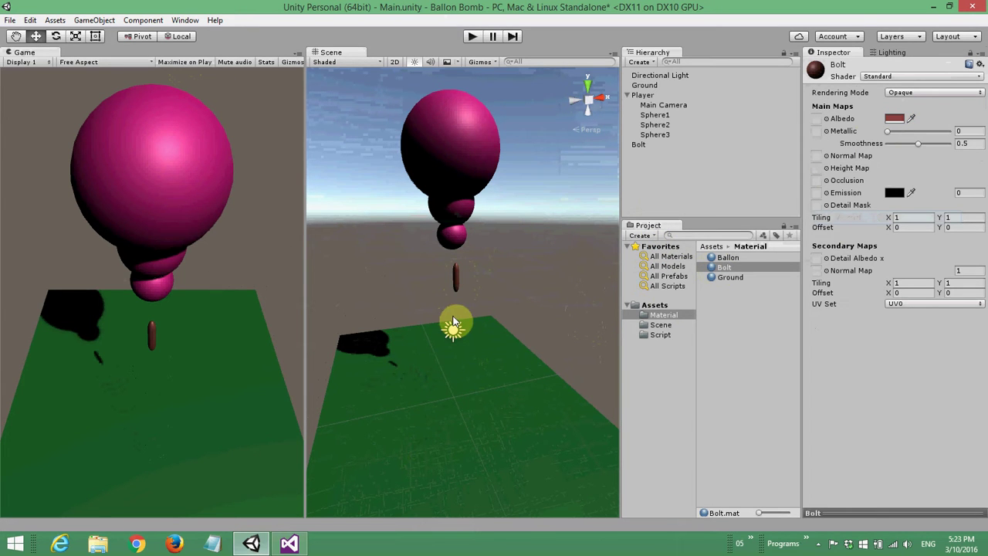
- Add a Rigidbody to the Bolt capsule and tick Is Trigger on its Capsule Collider
click(636, 145)
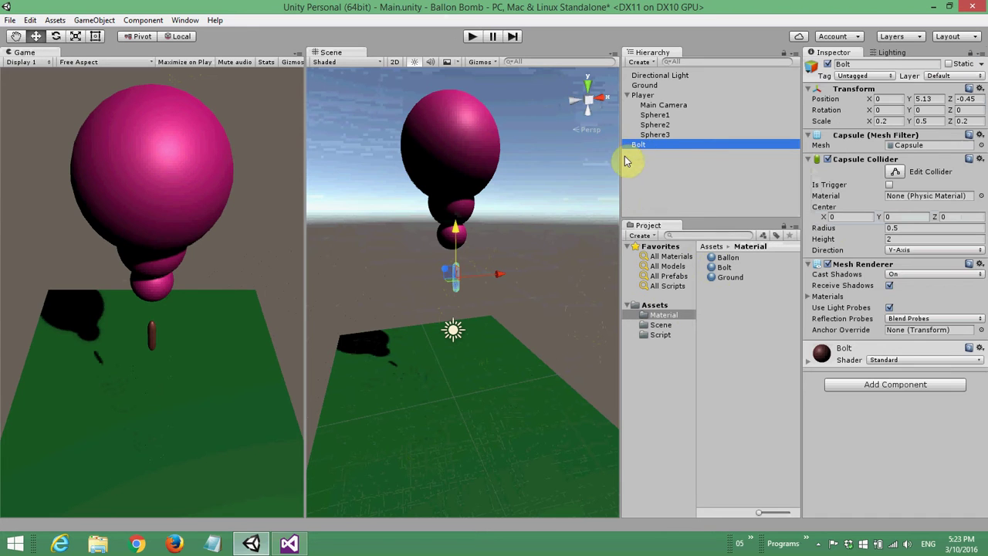
click(854, 383)
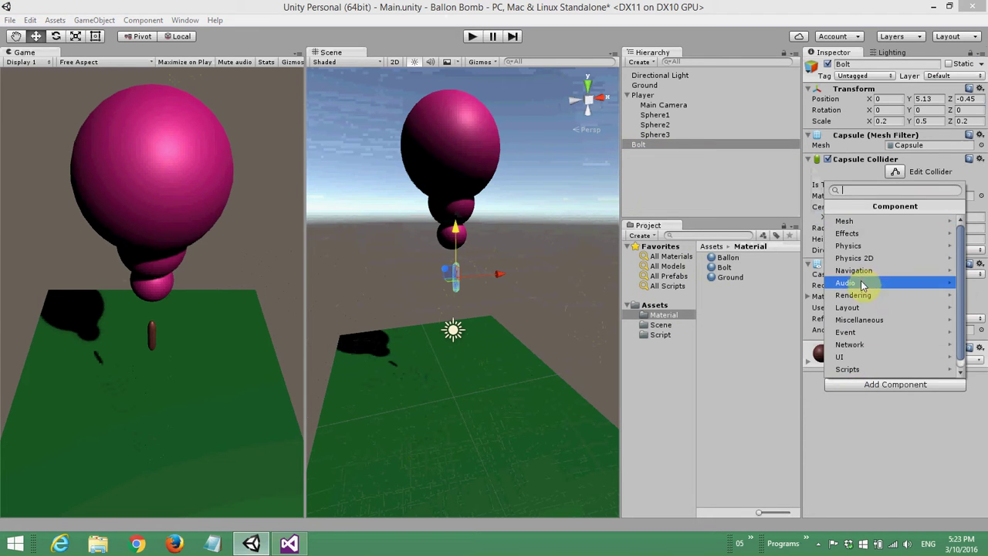
click(860, 246)
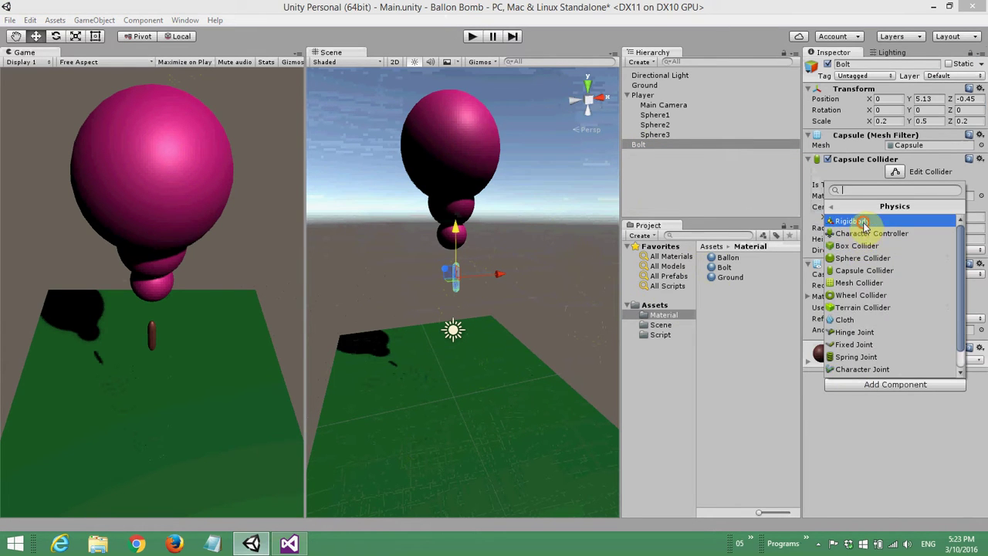
click(864, 223)
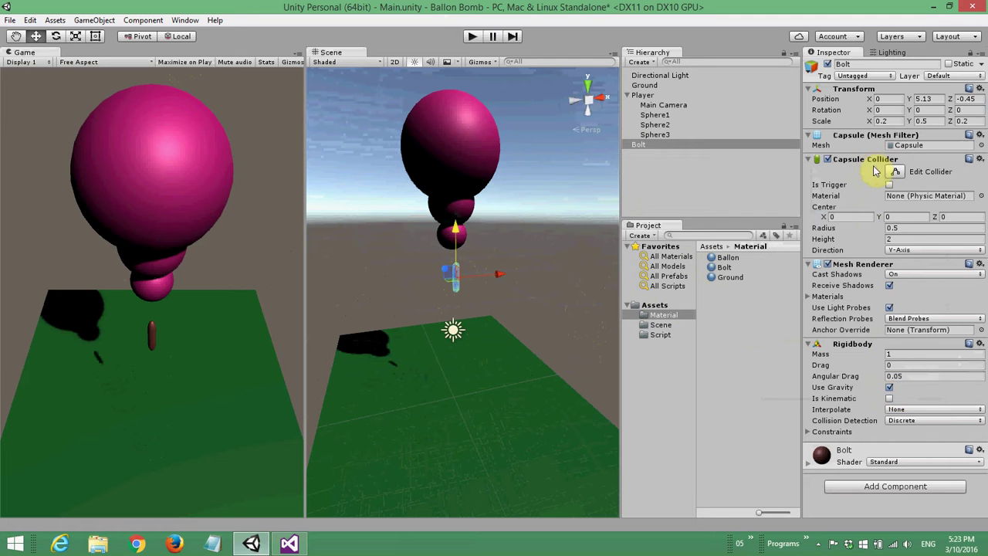
click(890, 185)
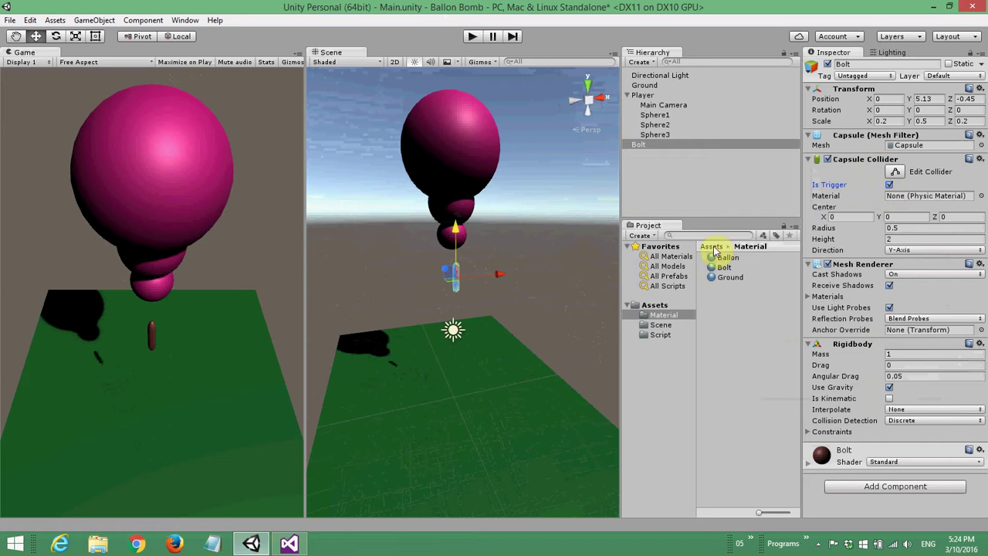
- Create a new folder named Prefabs in Assets
click(649, 306)
click(640, 236)
click(649, 188)
text(Prefabs)
key(Return)
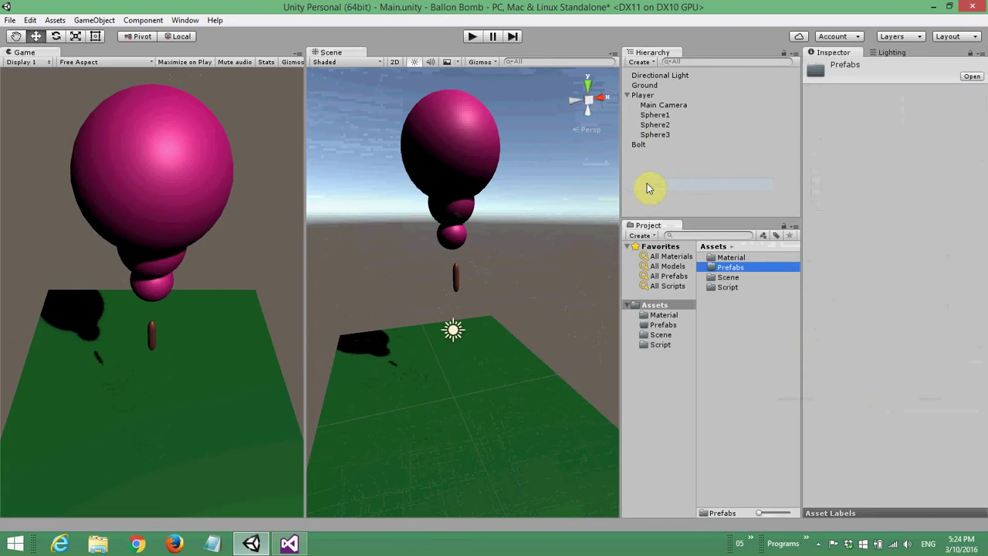
- Save Bolt as a prefab in Prefabs and delete it from the scene
click(638, 145)
drag(638, 146, 726, 268)
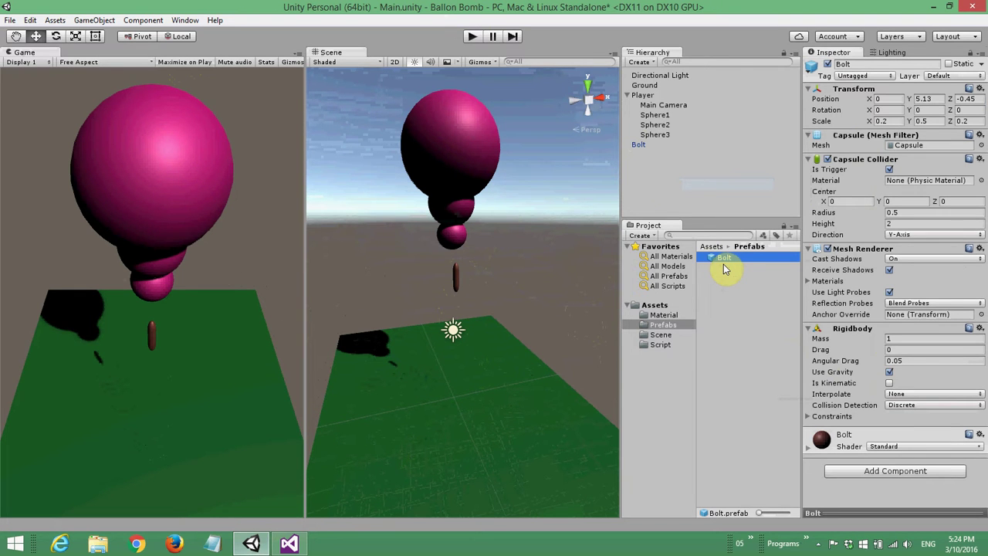
right_click(636, 146)
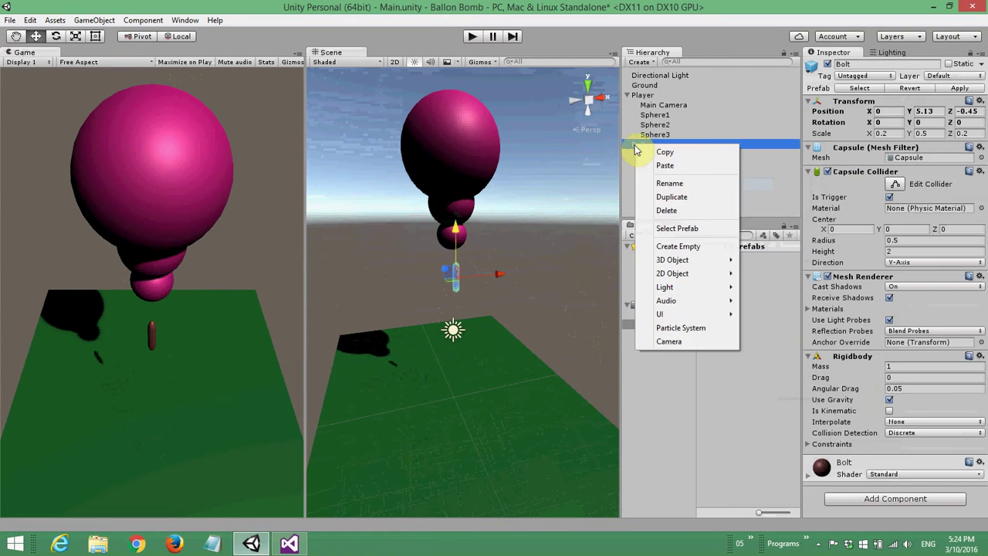
click(662, 211)
- In play mode, drop a Bolt prefab instance into the scene, then stop playing
click(472, 37)
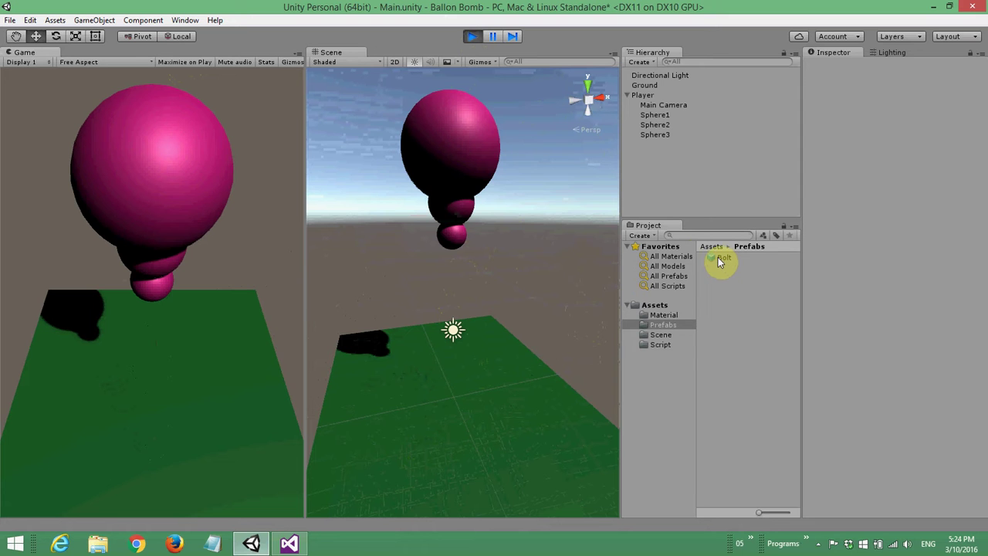
drag(718, 257, 685, 176)
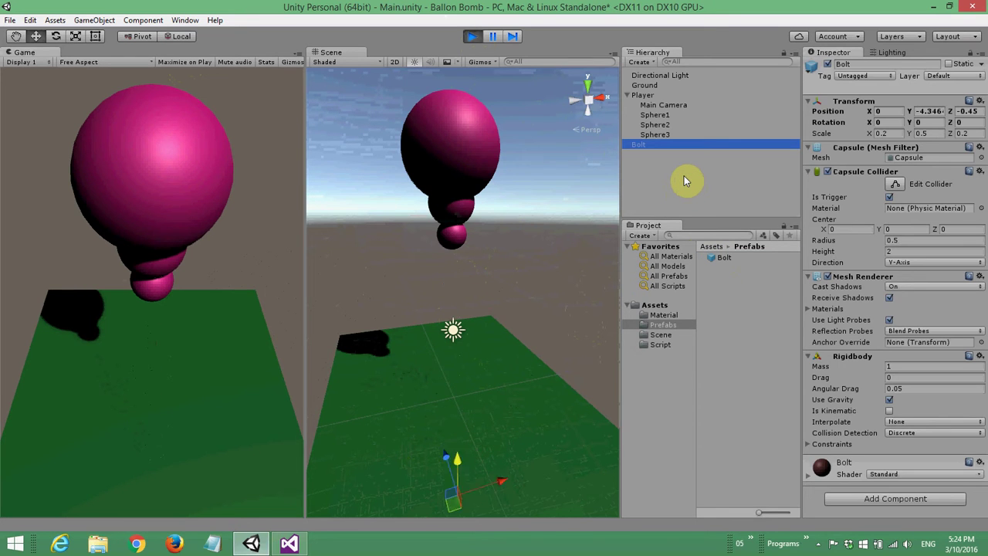
click(473, 38)
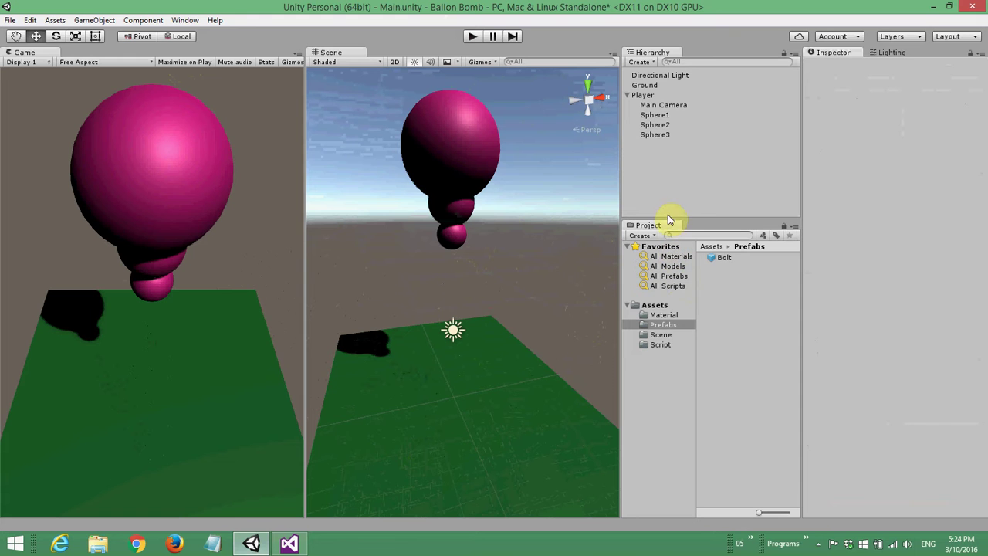
- Add an empty child named Shot Spawn under Player
click(647, 95)
right_click(649, 96)
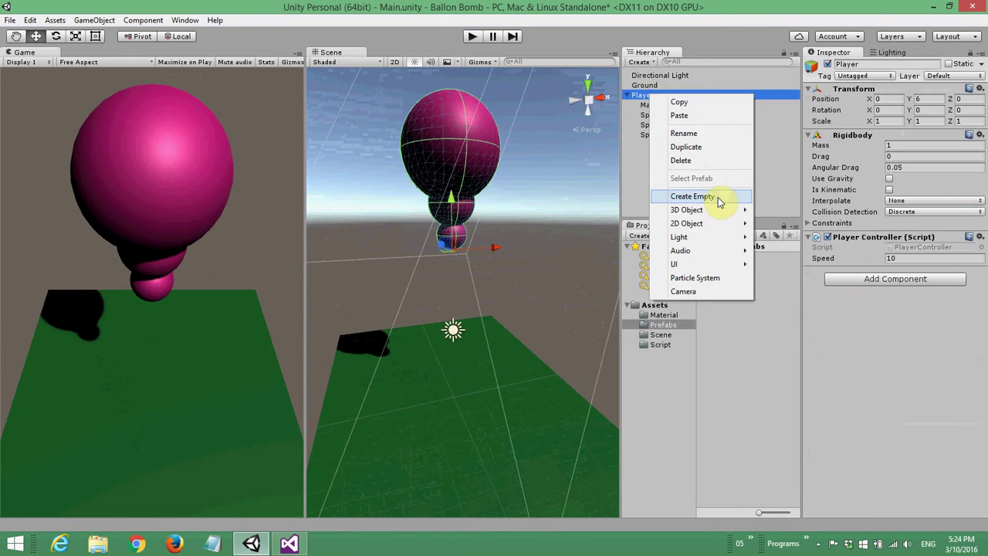
click(719, 197)
text(Shot Spawn)
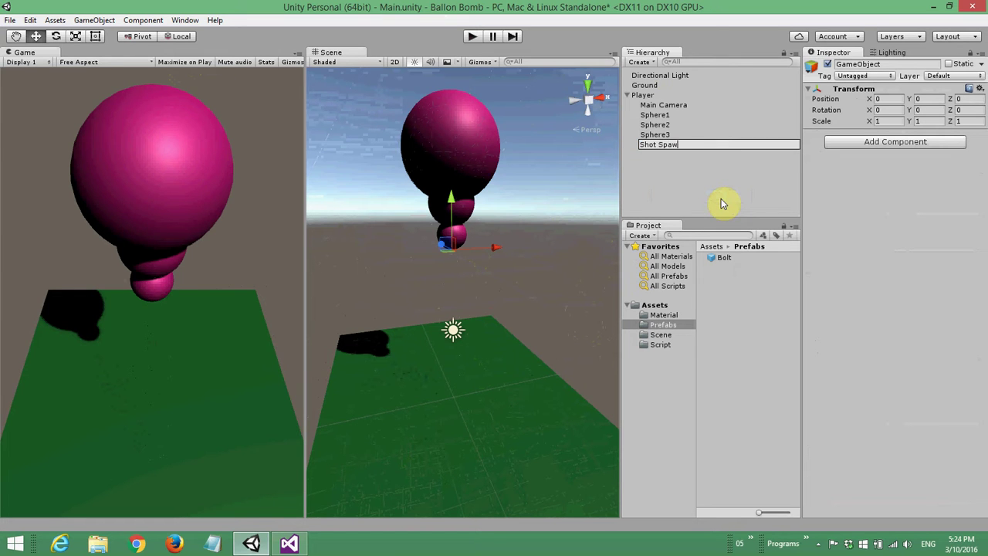
key(Return)
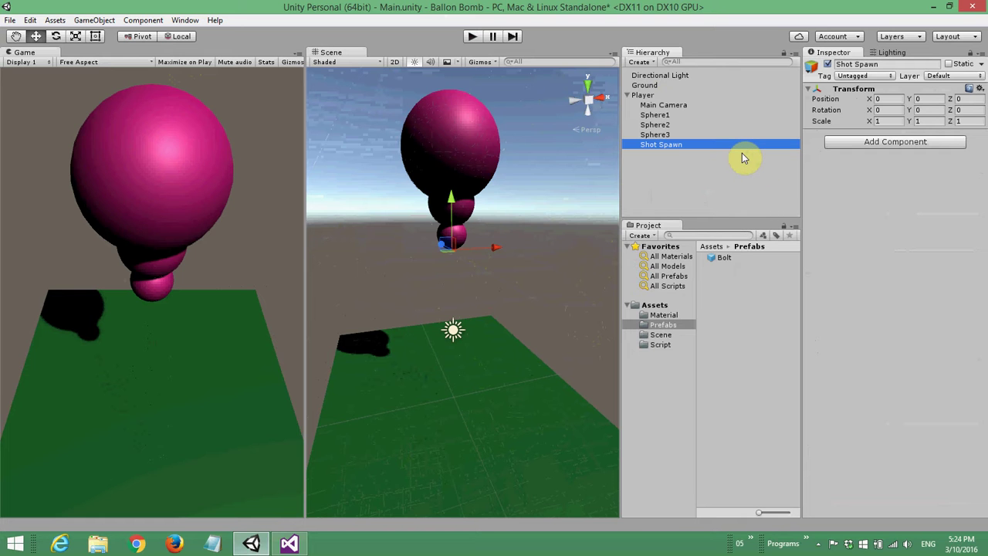
- Set Shot Spawn's Y position to 0.5 and nest a Bolt prefab instance under it
click(926, 99)
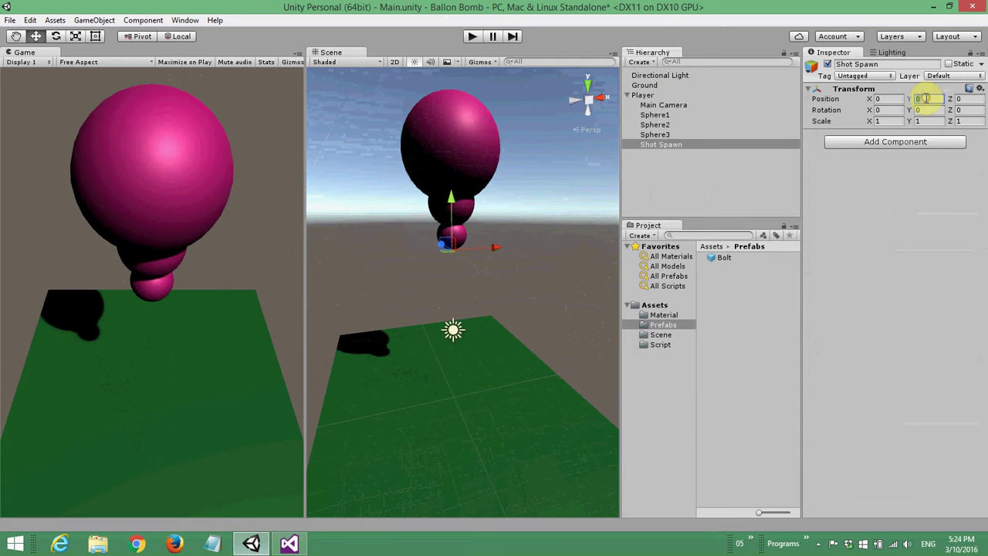
text(0.5)
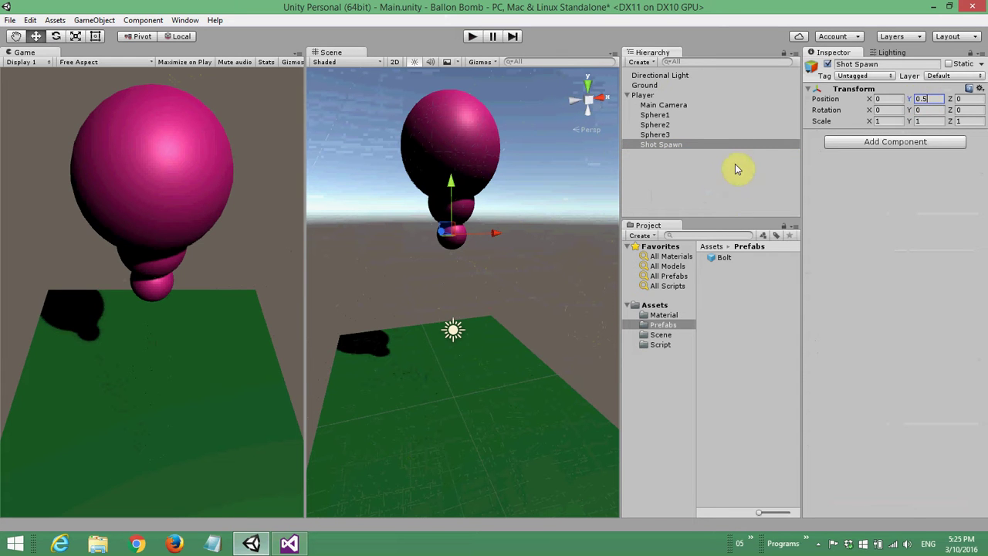
click(717, 258)
drag(711, 243, 666, 145)
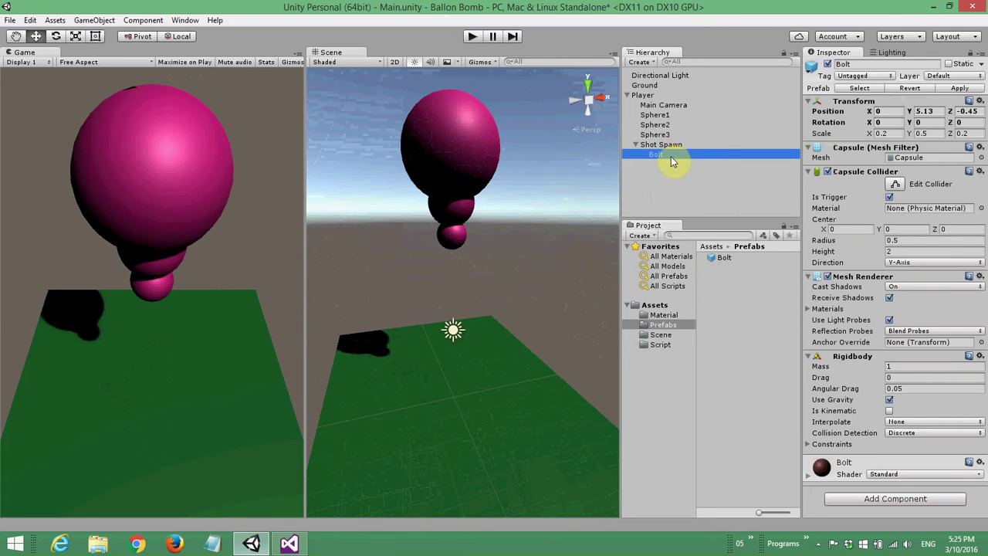
- Zero the Bolt's Y and Z position and apply the change to the Bolt prefab
double_click(662, 153)
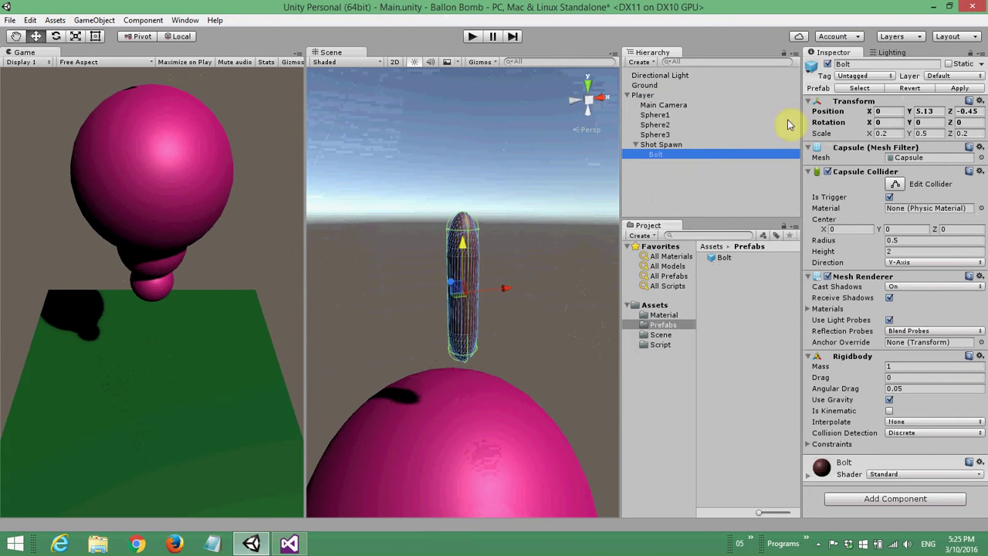
click(719, 257)
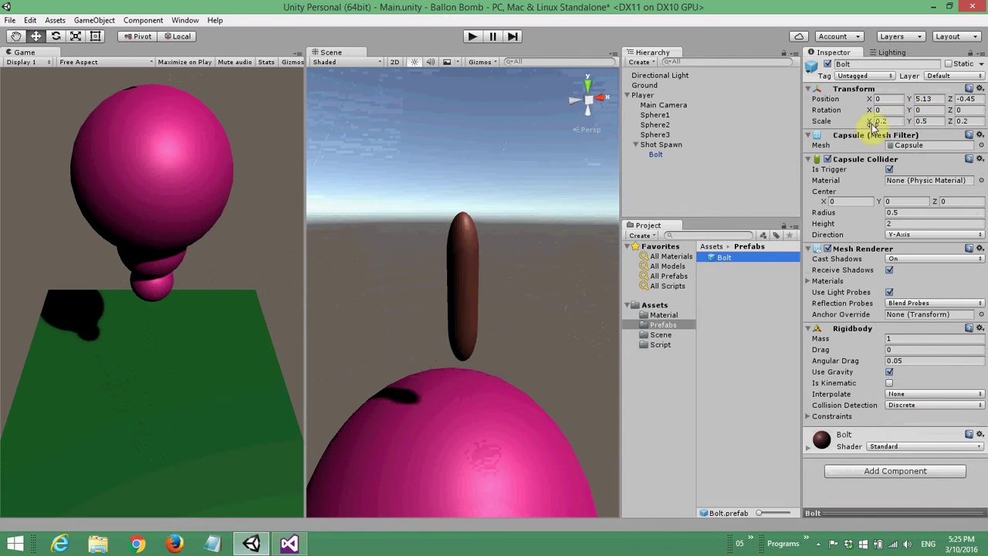
click(932, 99)
text(0)
key(Tab)
text(0)
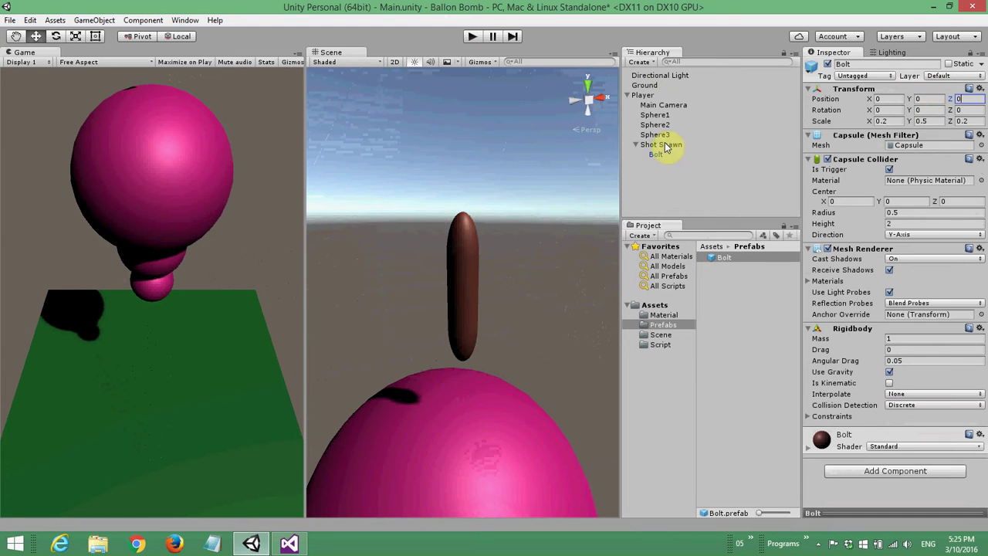
click(656, 155)
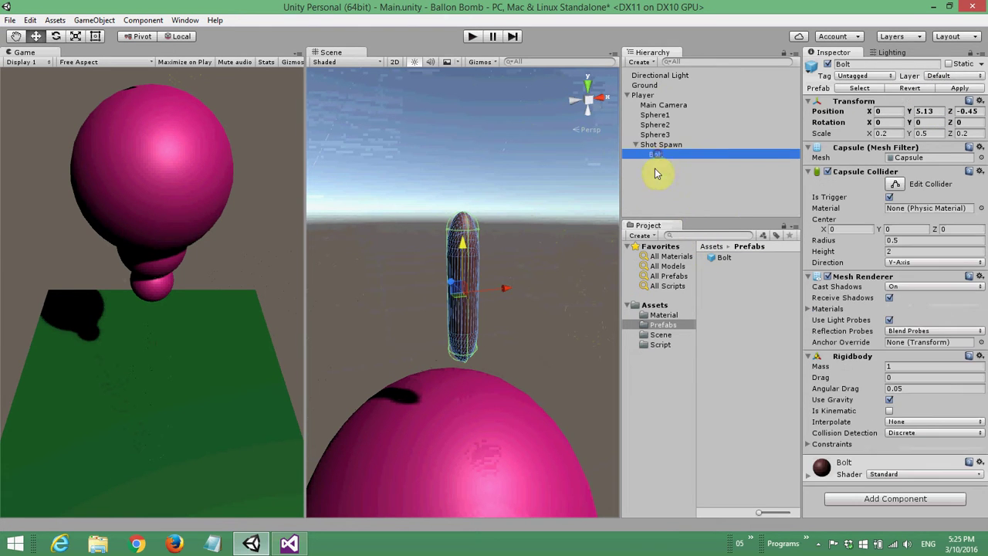
click(924, 110)
text(0)
key(Tab)
text(0)
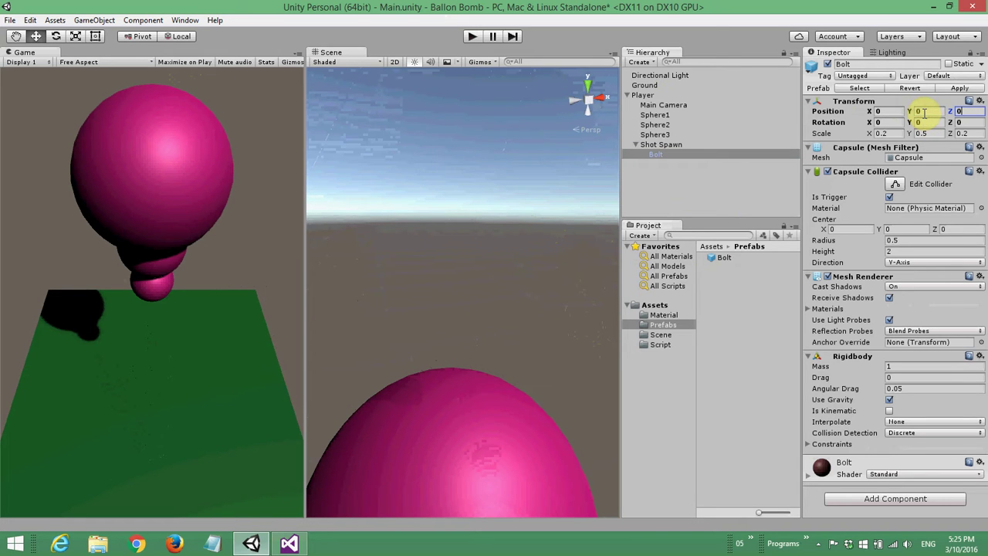
click(959, 89)
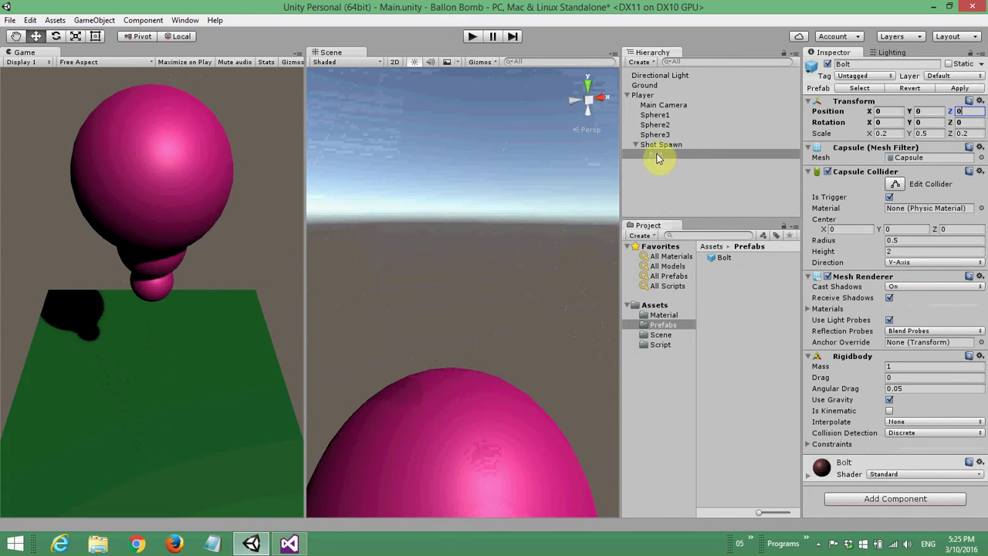
- Frame the Bolt and run a quick play test, then stop it
double_click(657, 155)
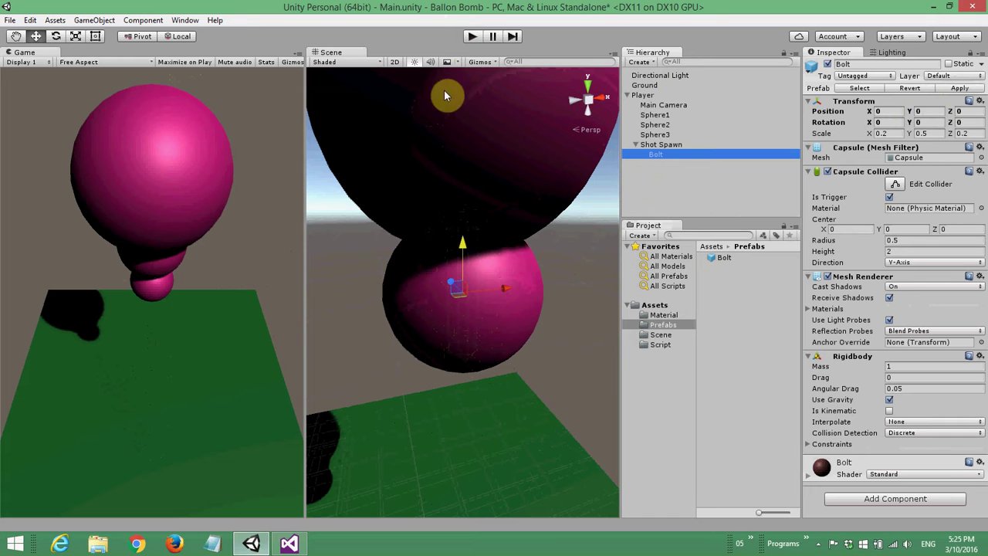
click(471, 37)
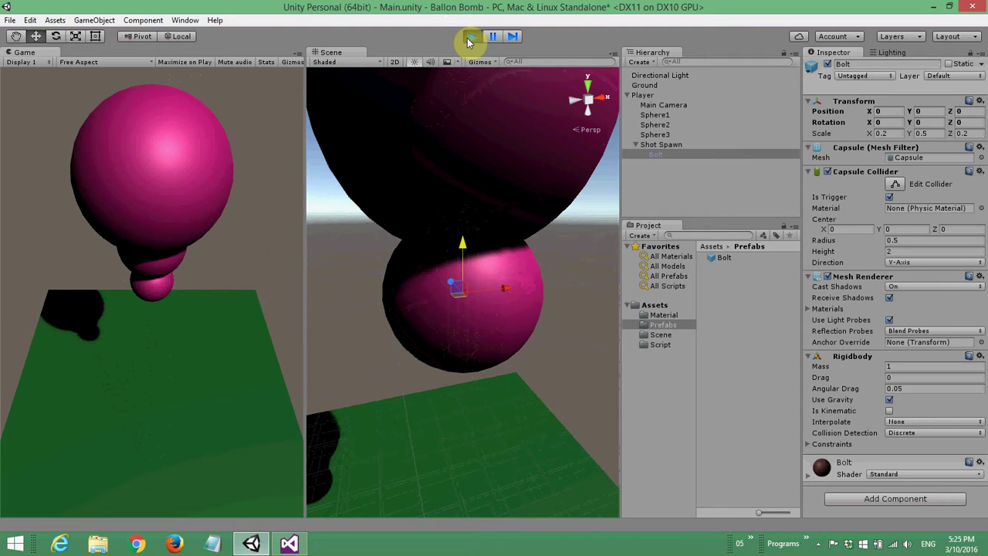
click(468, 37)
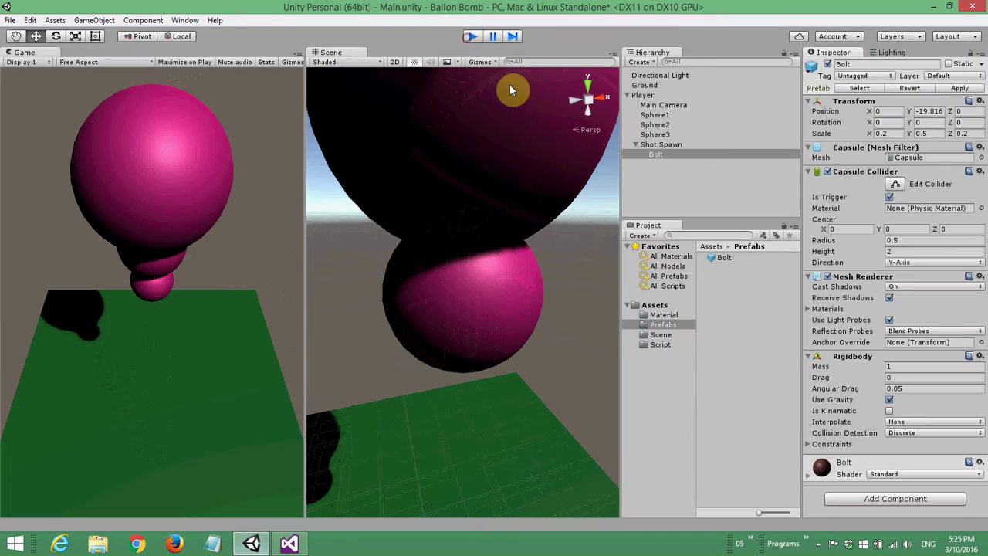
- Delete the Bolt instance from Shot Spawn and open Player's PlayerController script
click(655, 156)
right_click(655, 155)
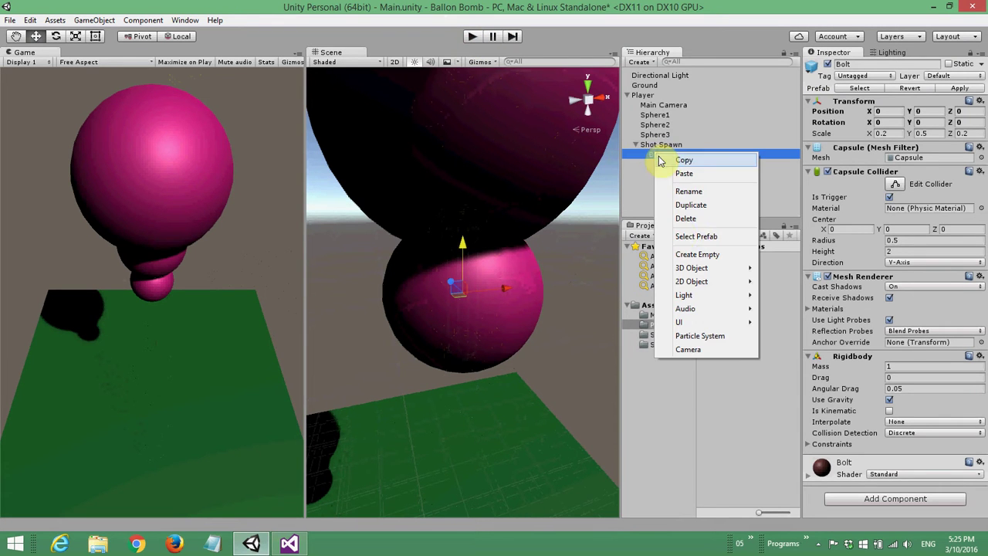
click(666, 216)
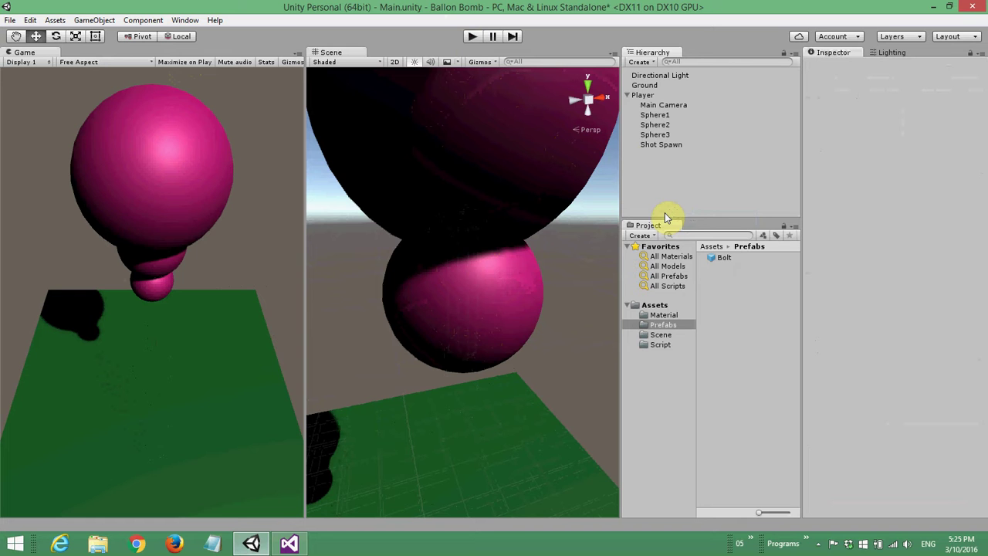
click(643, 95)
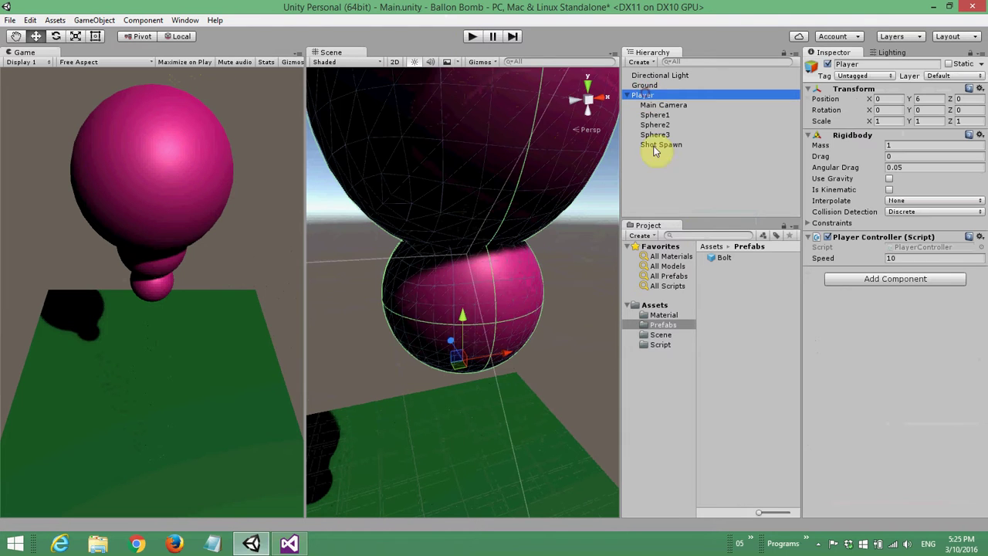
double_click(916, 248)
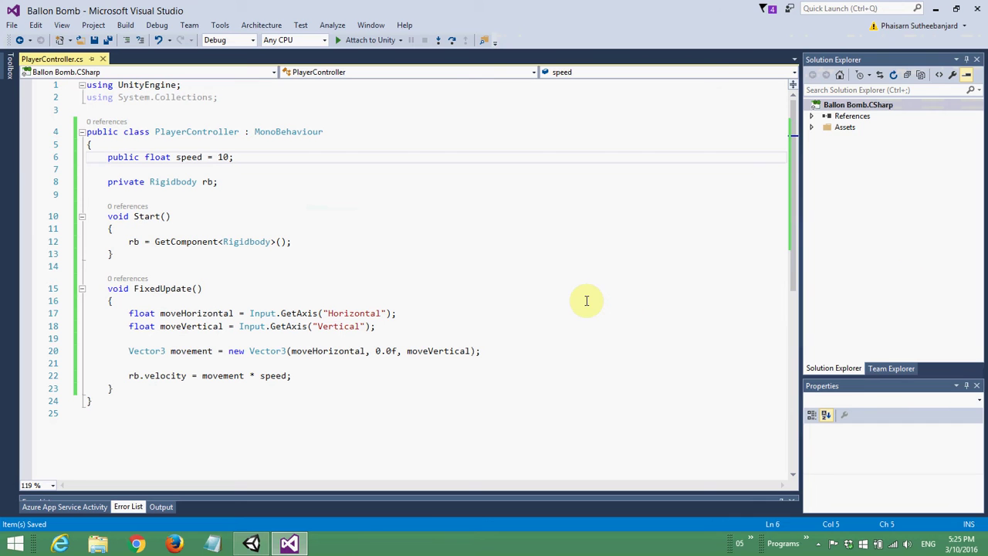
- Declare public GameObject shot, Transform shotSpawn and float fireRate fields in PlayerController, then save
key(Up)
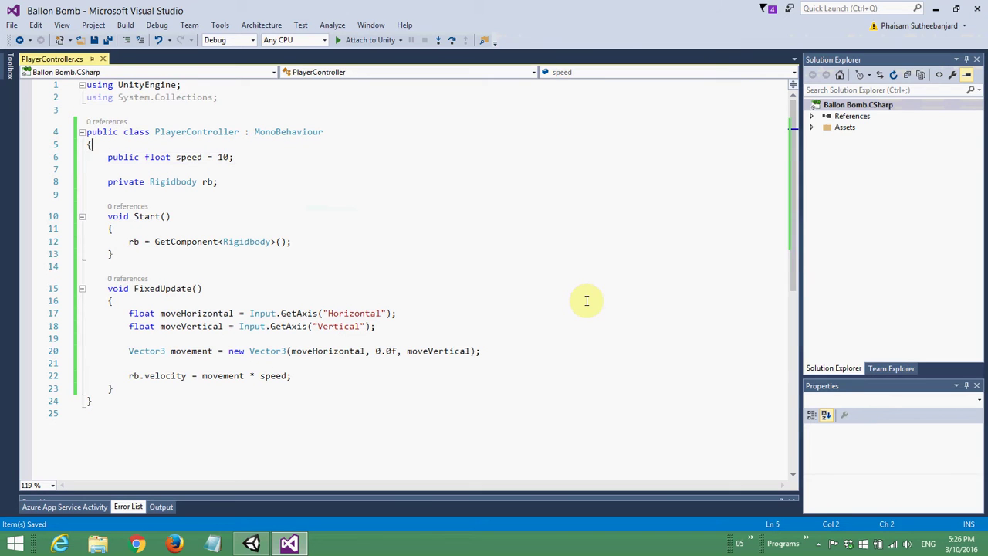
key(Return)
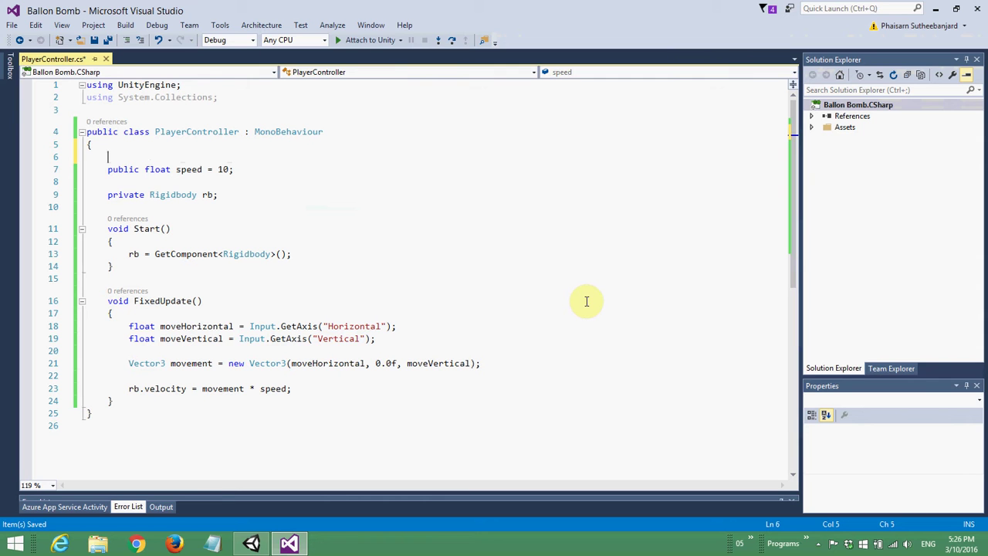
text(public GameObject shot;)
key(Return)
text(public Tran)
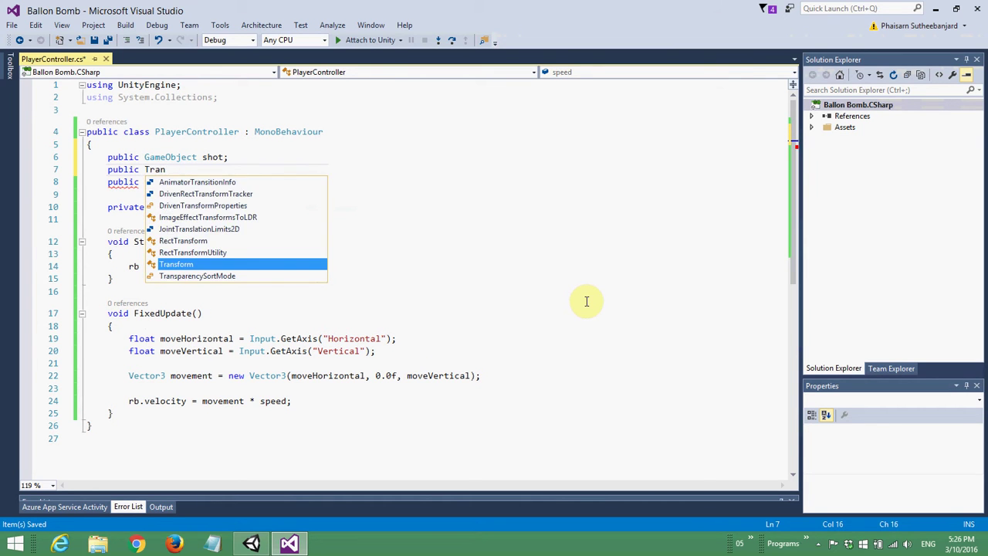
text(sform shotSpawn;)
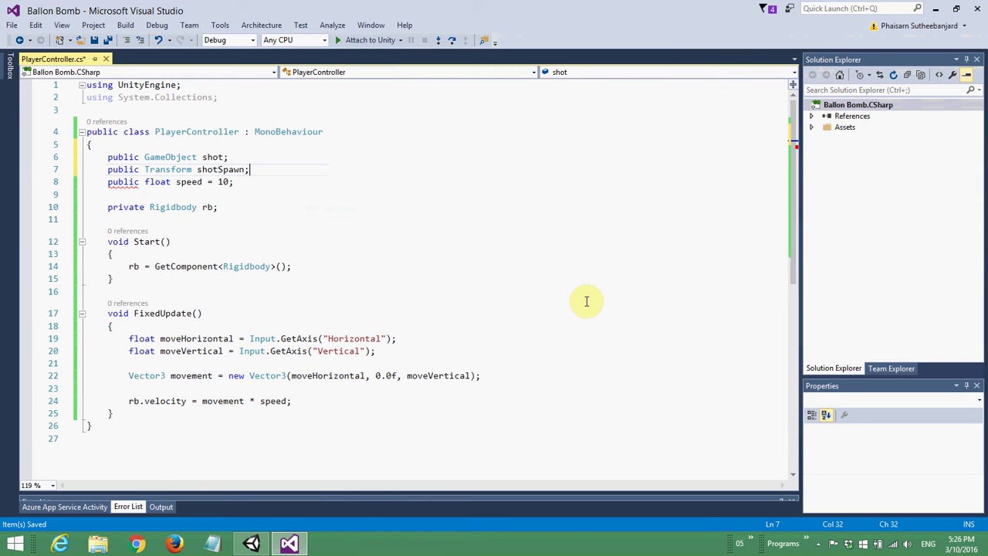
key(Return)
text(public )
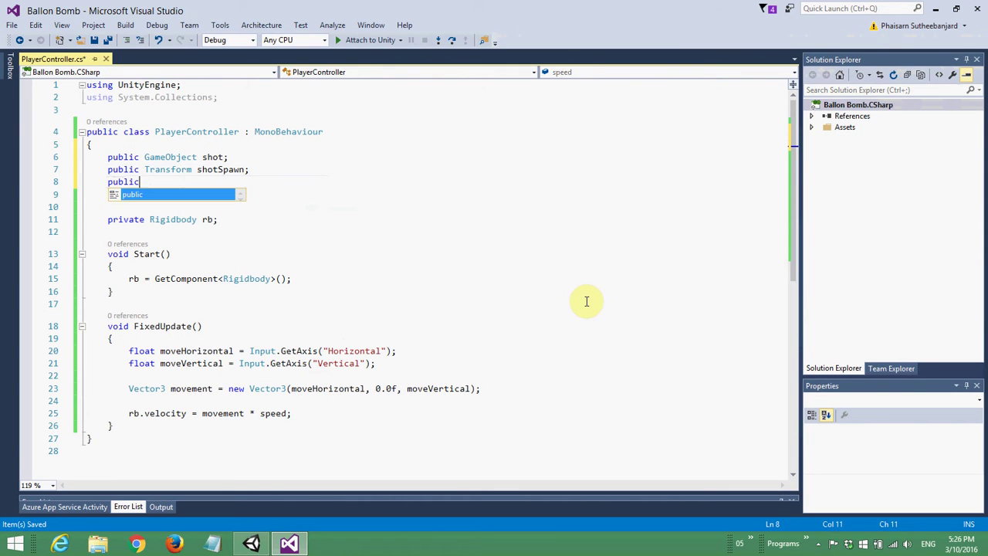
text(float fireRate;)
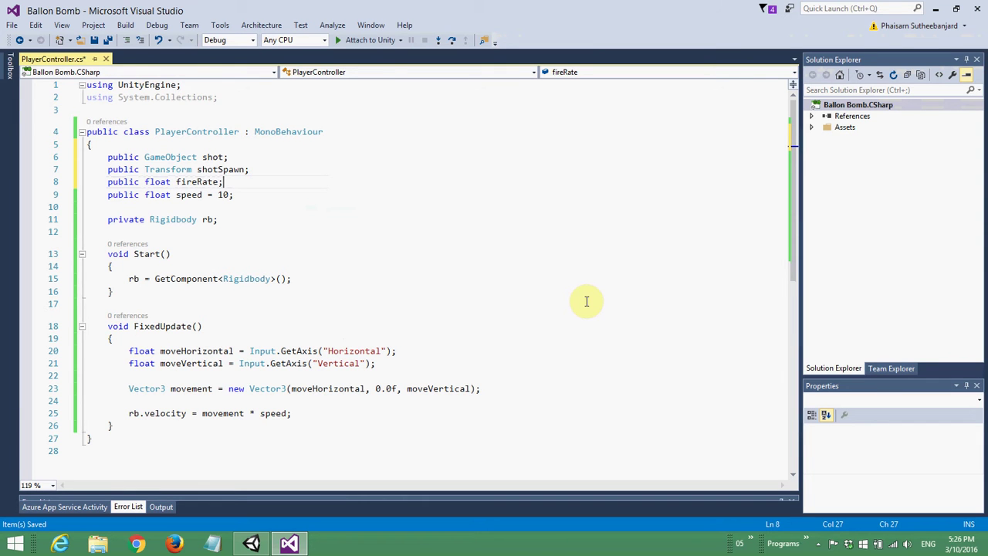
key(ctrl+s)
- Move the speed declaration line to the top of the field list and save
key(Home)
key(Home)
key(shift+Down)
key(ctrl+c)
key(Delete)
key(Up)
key(Up)
key(Up)
key(ctrl+v)
key(ctrl+s)
- Add a public float nextFire field below the Rigidbody field and save
key(Down)
key(Down)
key(Down)
key(Down)
key(End)
key(Return)
text(public float next)
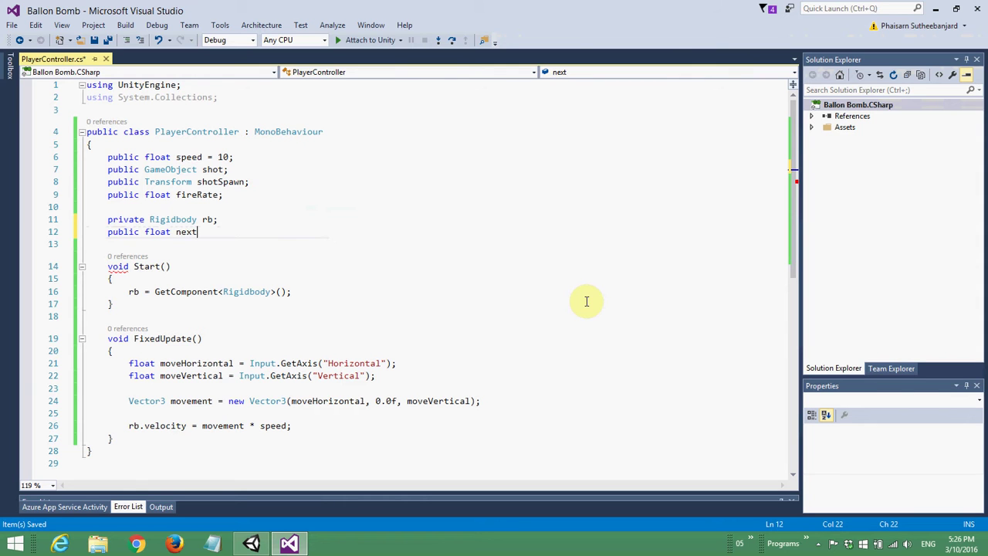
text(F)
key(ctrl+s)
key(Down)
key(Down)
key(Down)
key(Down)
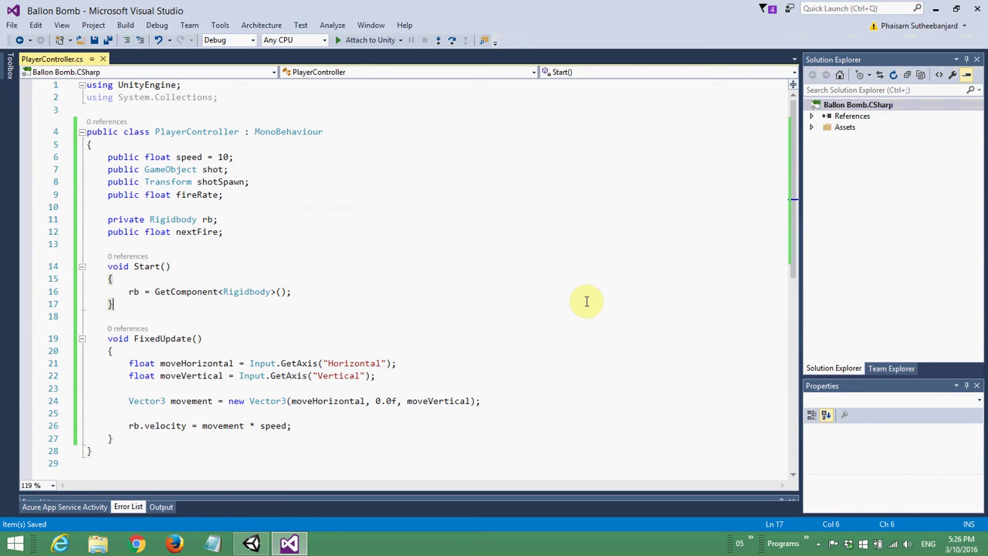
- Add an Update method with an if testing Input.GetButton("Fire1") && Time.time > nextFire
key(Return)
key(Return)
text(void )
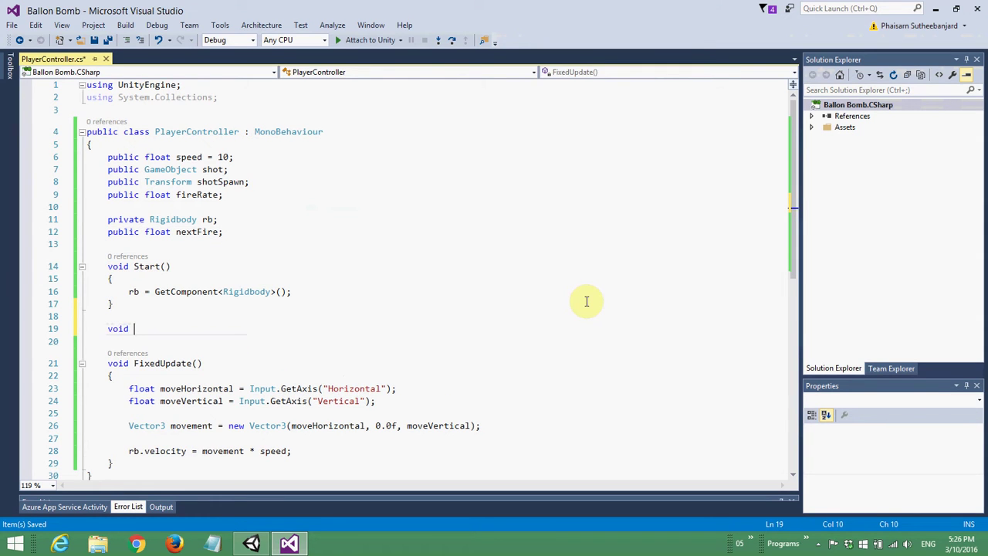
text(Update())
text( {)
key(Return)
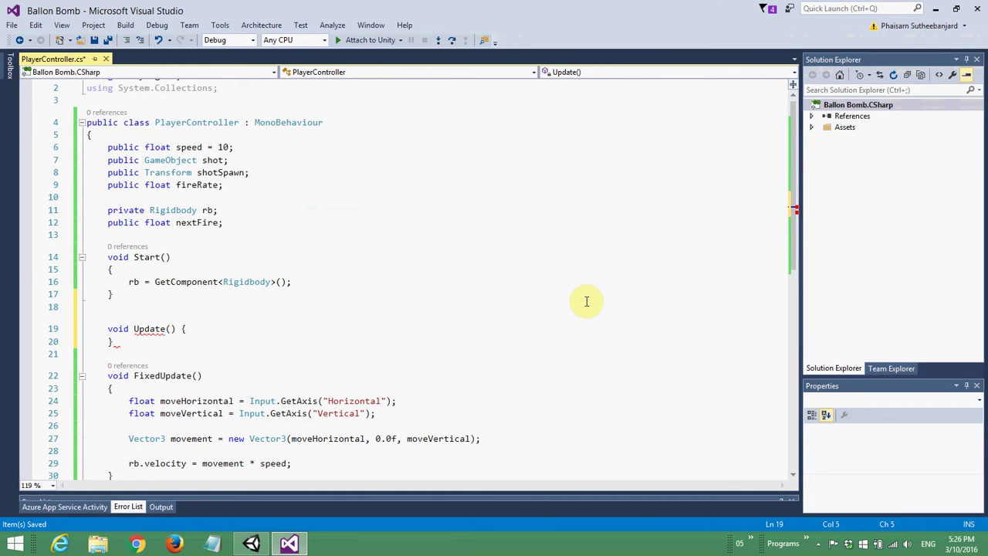
key(Return)
text(if (Input.Get)
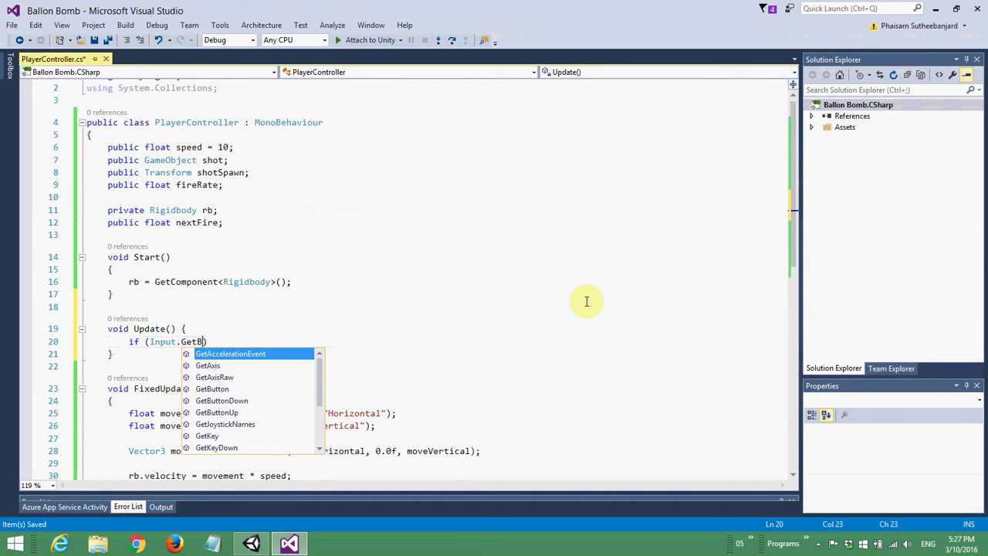
text(B)
key(Tab)
text(("Fire1)
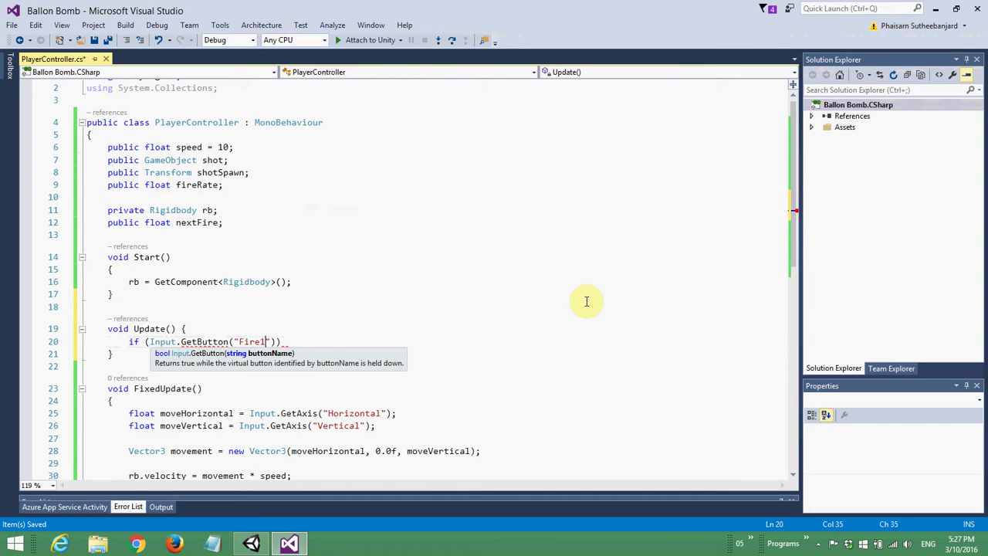
text(")&& Time.time)
key(Escape)
text(> nextF)
key(Tab)
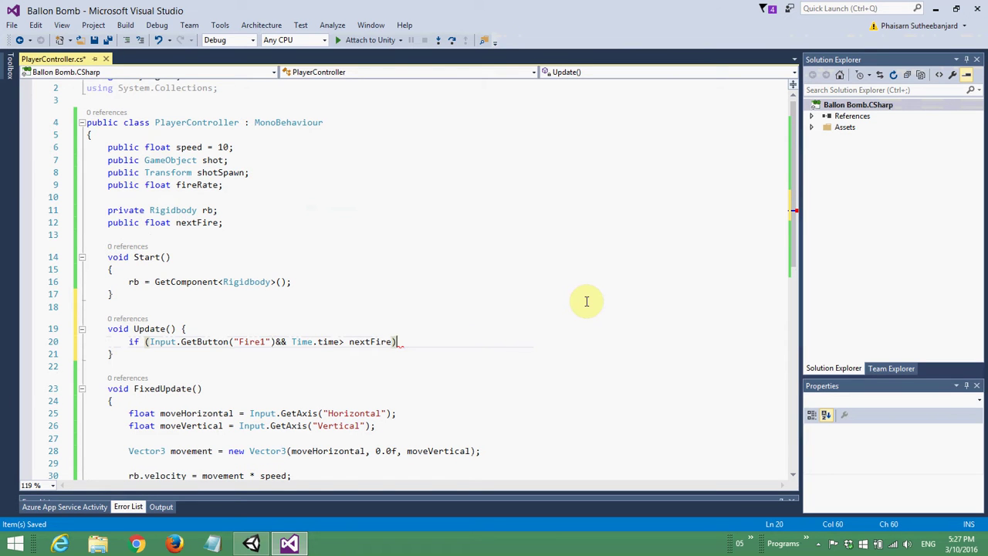
text({)
key(Return)
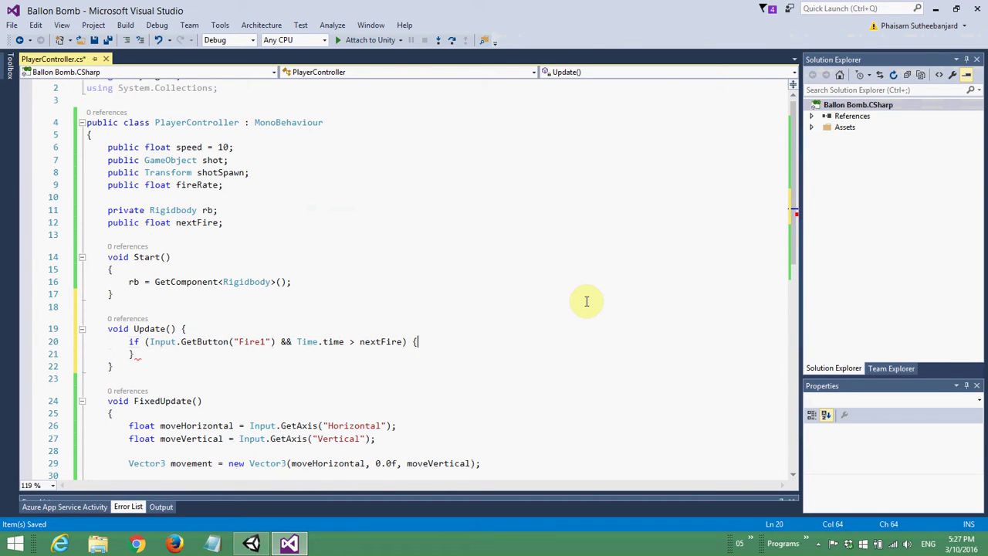
- Inside it, set nextFire = Time.time + fireRate and Instantiate shot at shotSpawn.position and shotSpawn.rotation
text(next )
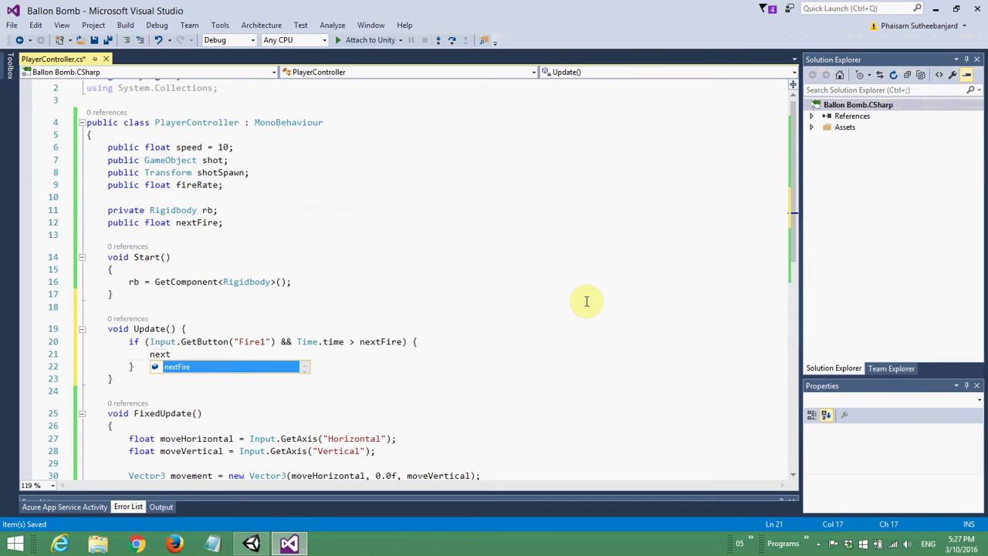
text(tim.time)
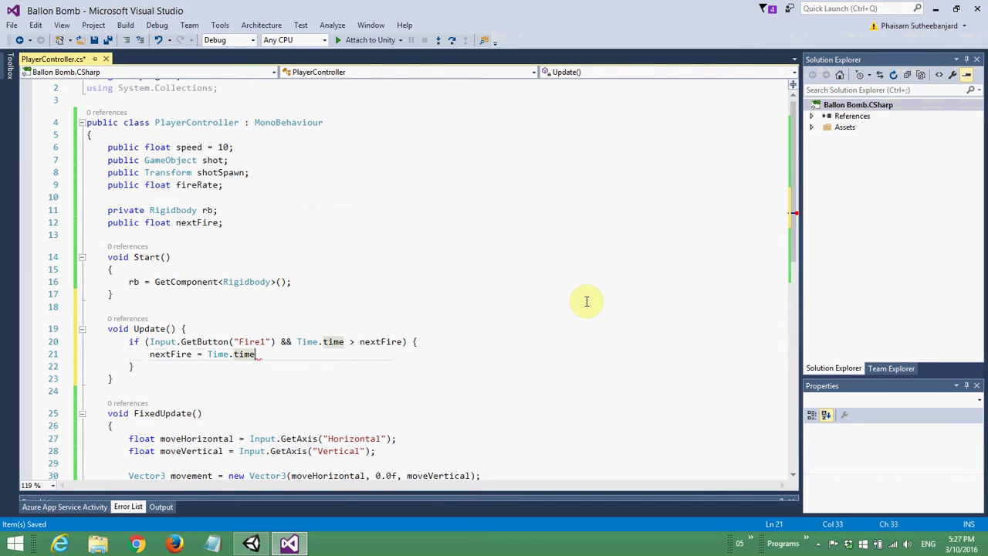
text( + fireRate;)
key(Return)
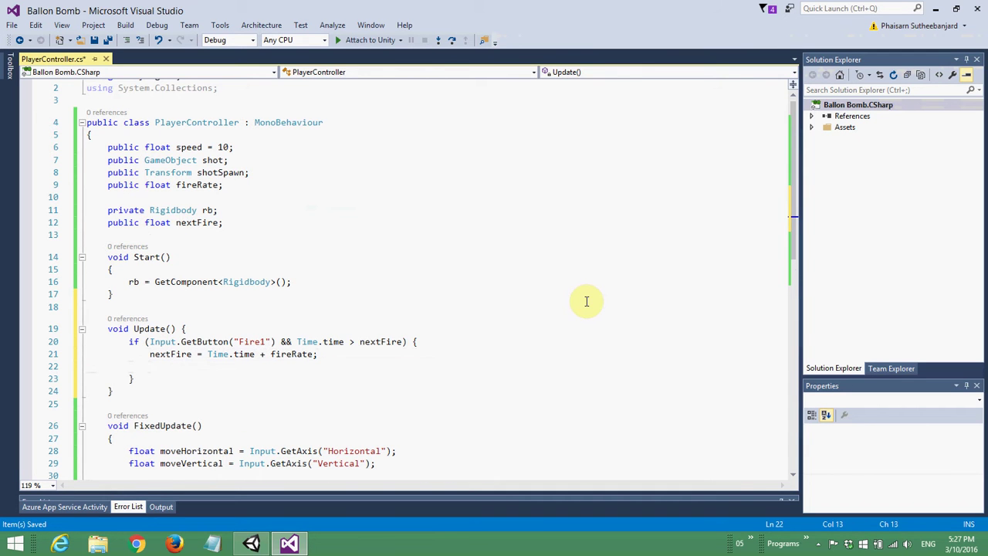
text(Ins)
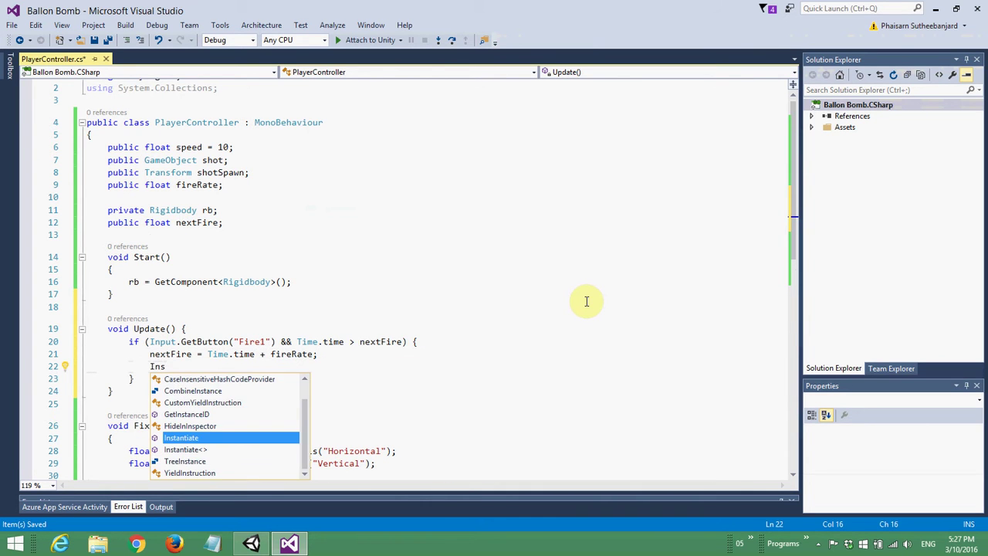
key(Tab)
text((shot, )
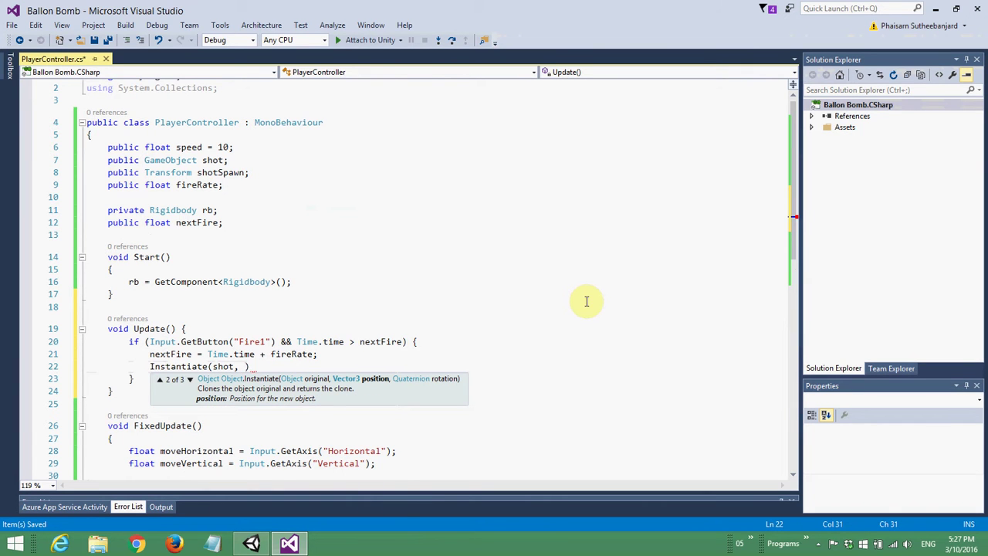
text(sh)
key(Tab)
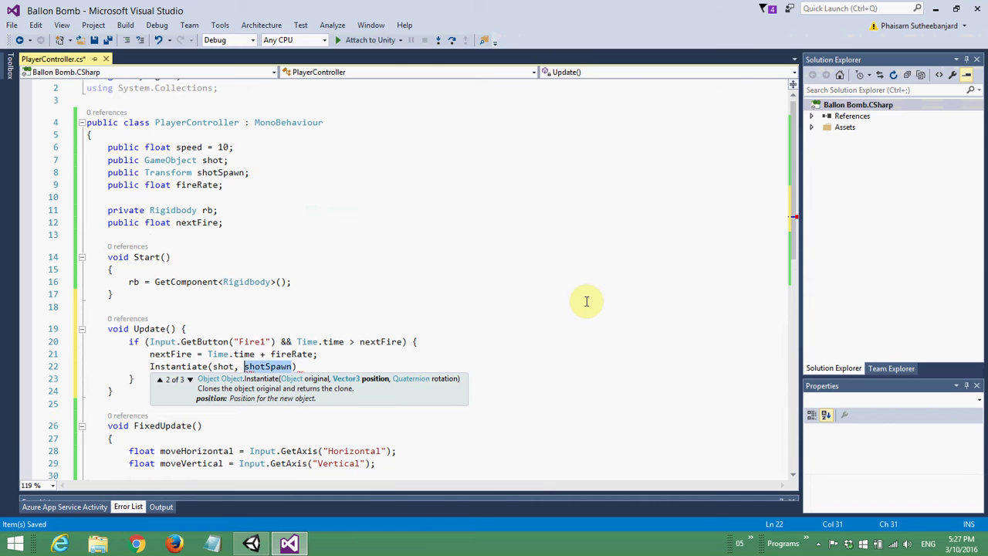
text(.po)
key(Tab)
text(, shotSpawn.ro)
key(Tab)
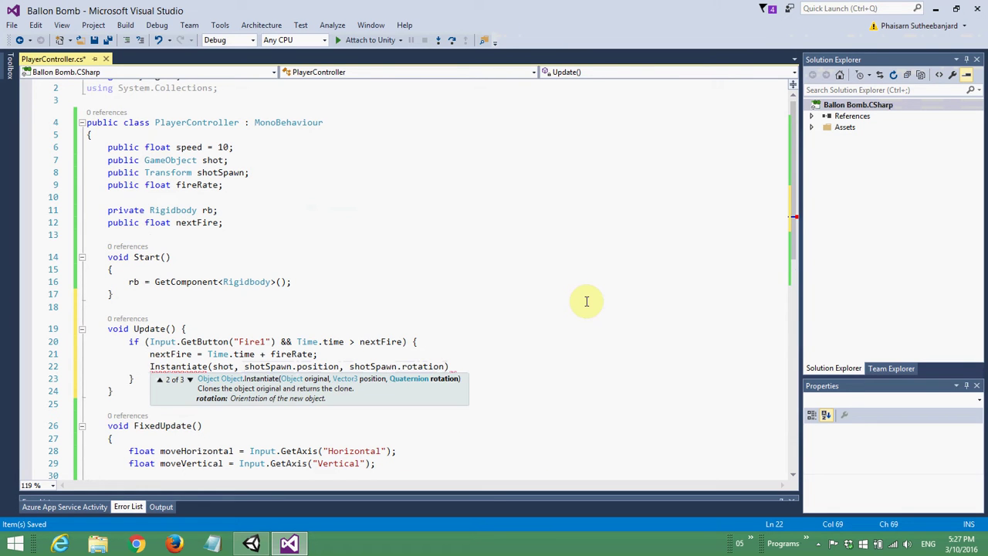
text();)
key(ctrl+k)
key(ctrl+d)
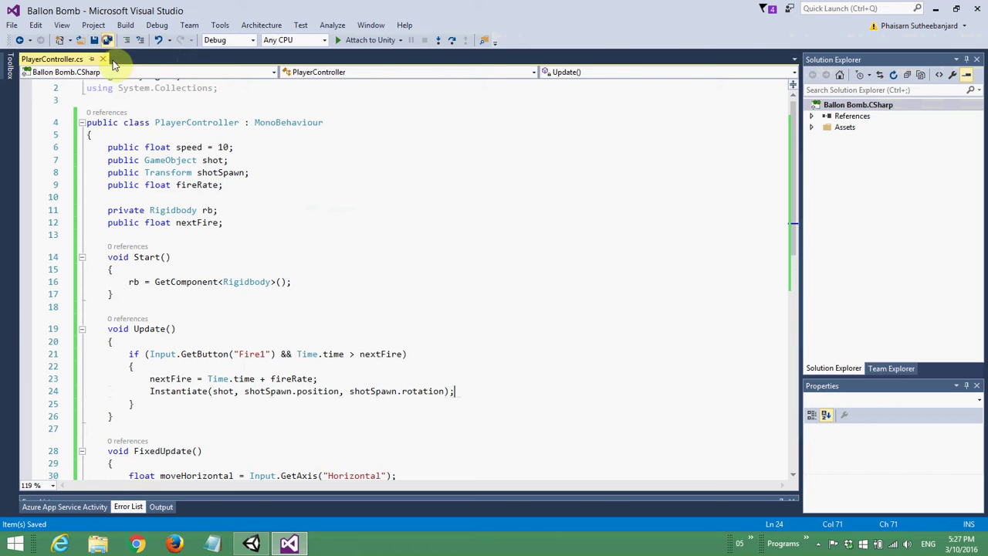
- Assign the Bolt prefab as Shot, the Shot Spawn object as Shot Spawn, and Fire Rate 0.25
click(251, 544)
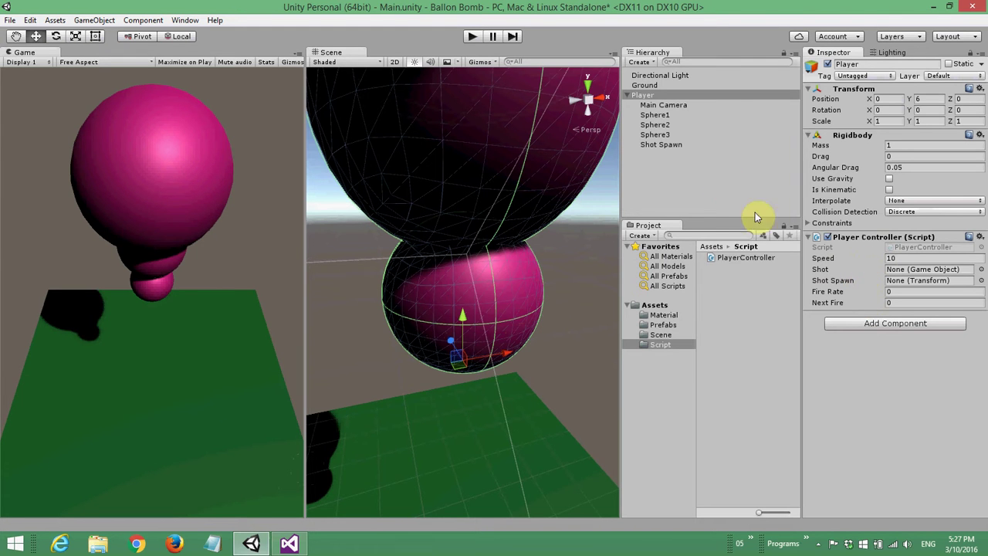
click(663, 325)
drag(723, 257, 901, 270)
drag(660, 147, 896, 283)
click(898, 293)
text(.25)
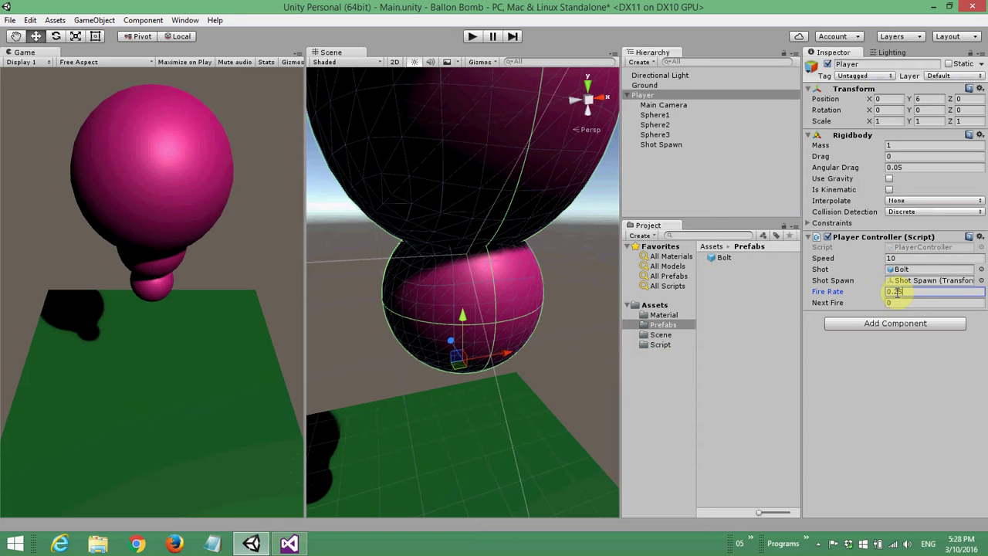
click(894, 301)
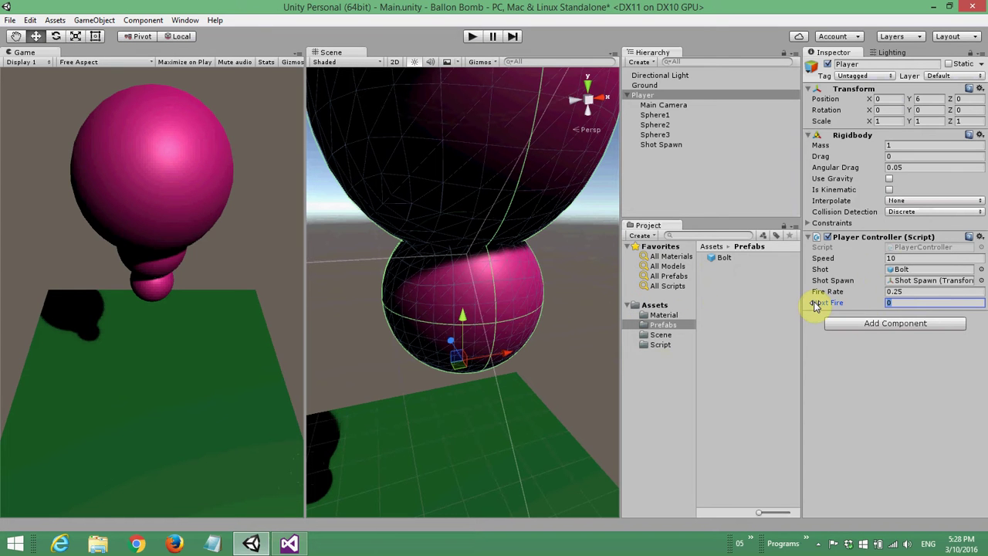
click(289, 543)
- Replace public with private on the nextFire declaration line, then go back to Unity
double_click(123, 224)
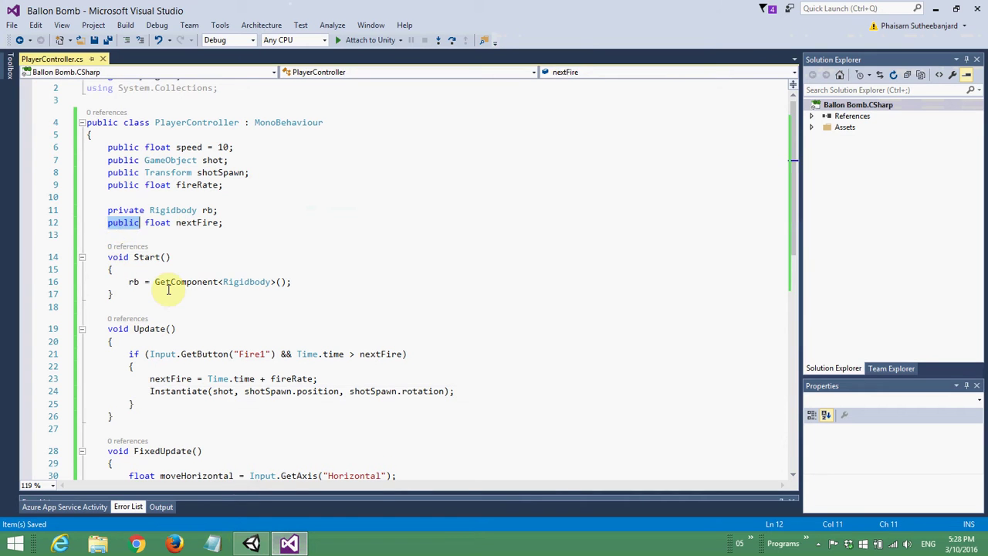
text(private)
key(Escape)
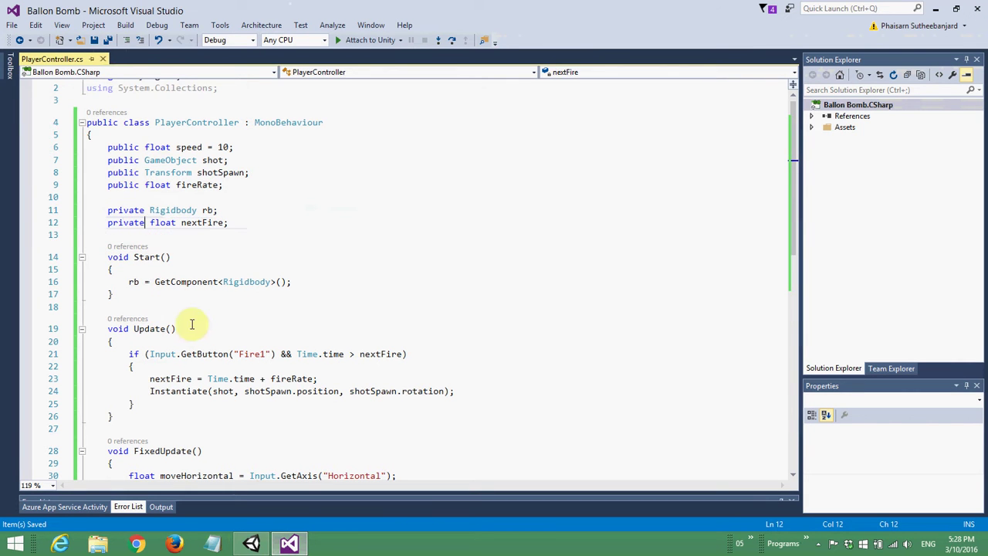
click(251, 543)
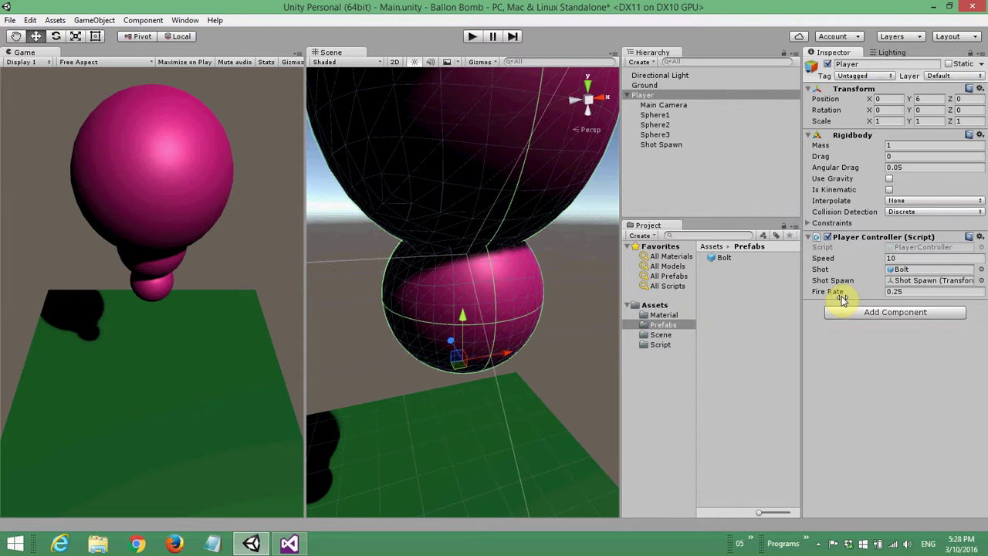
click(471, 37)
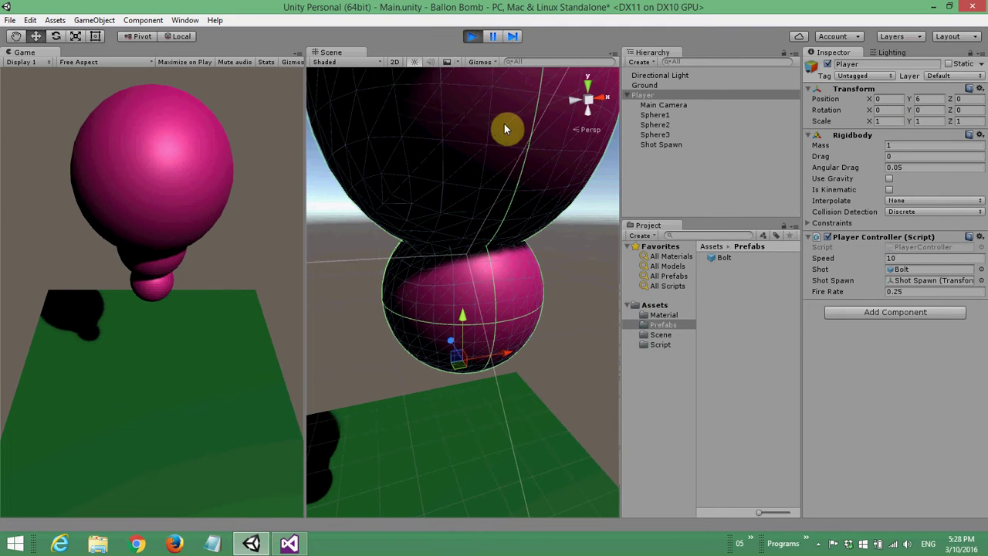
key(ctrl)
key(ctrl)
key(ctrl)
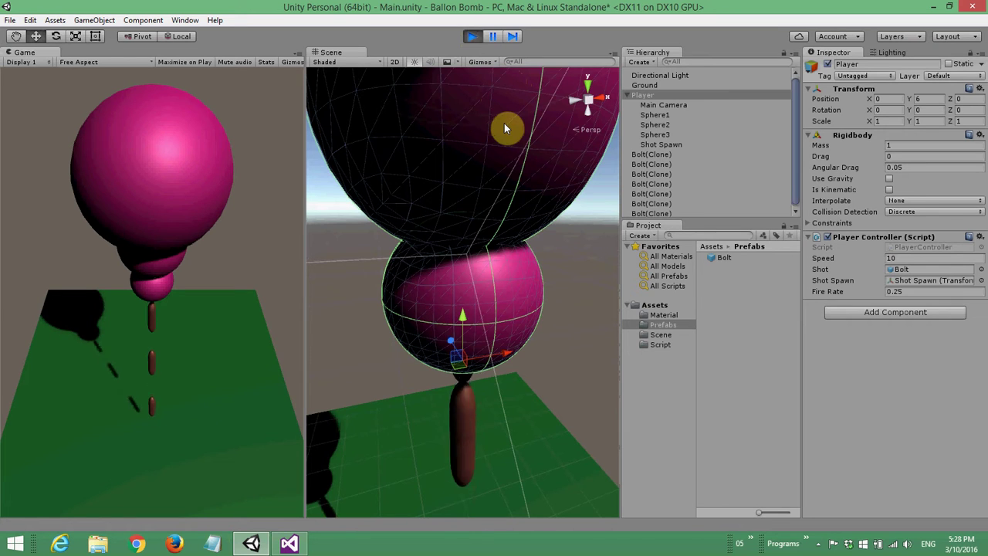
key(ctrl)
key(ctrl)
key(ctrl)
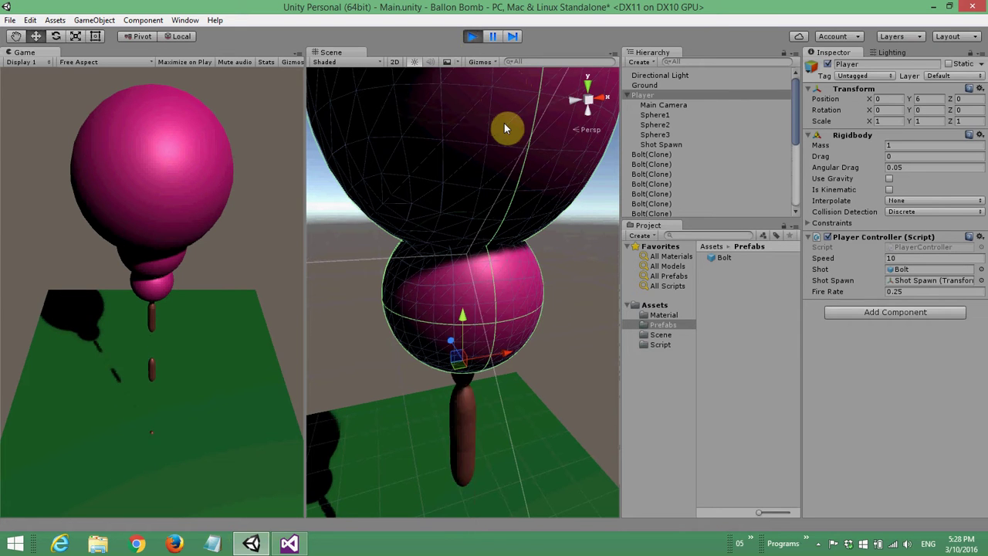
key(ctrl)
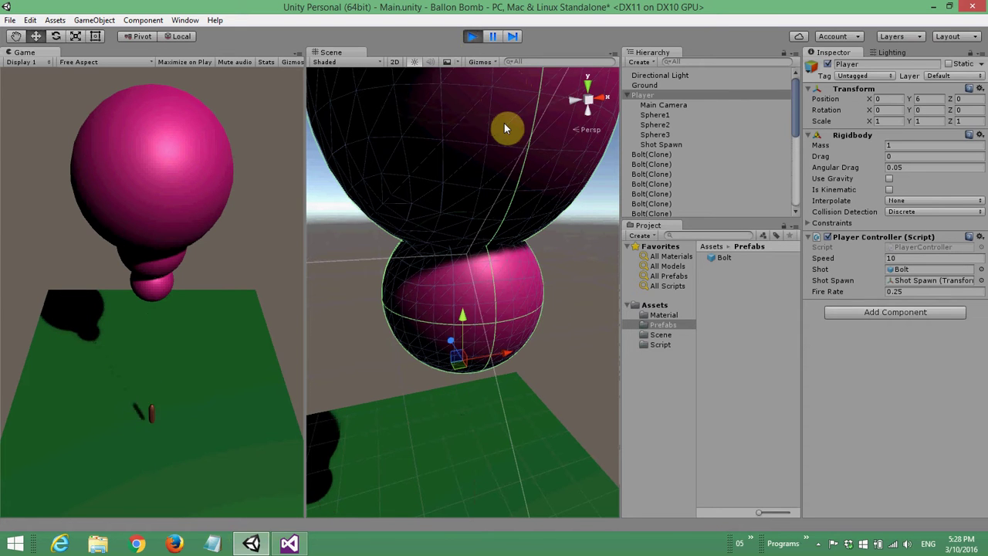
key(ctrl)
key(ctrl)
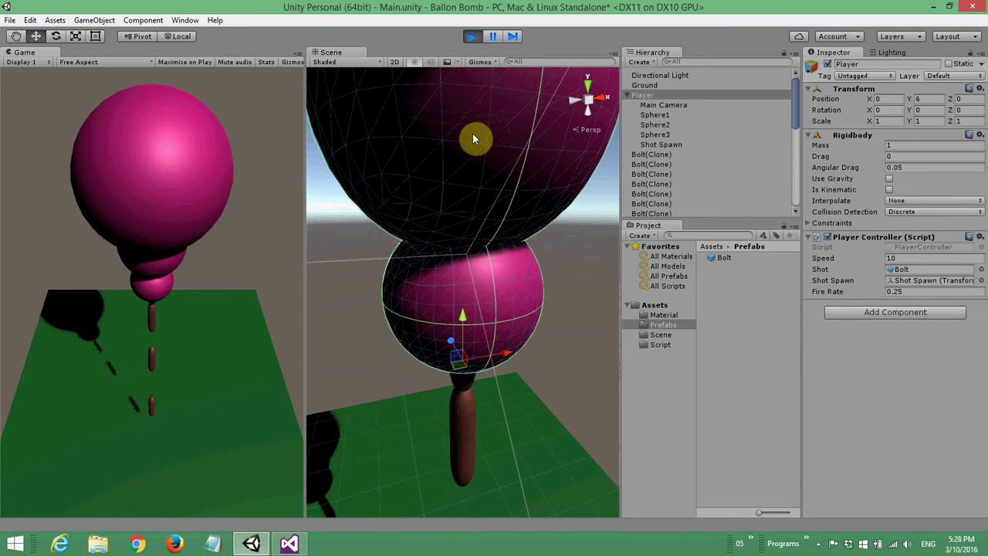
key(ctrl)
key(ctrl)
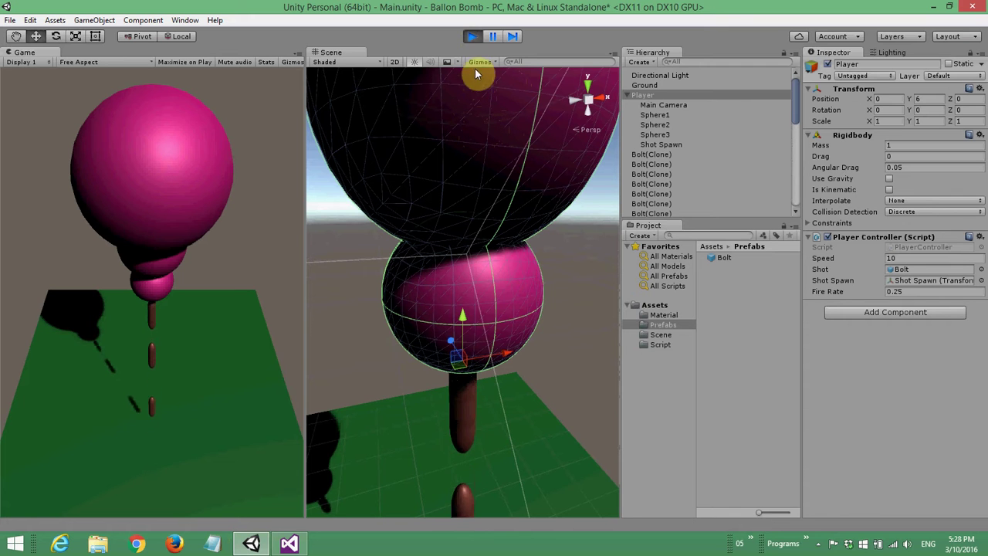
click(471, 37)
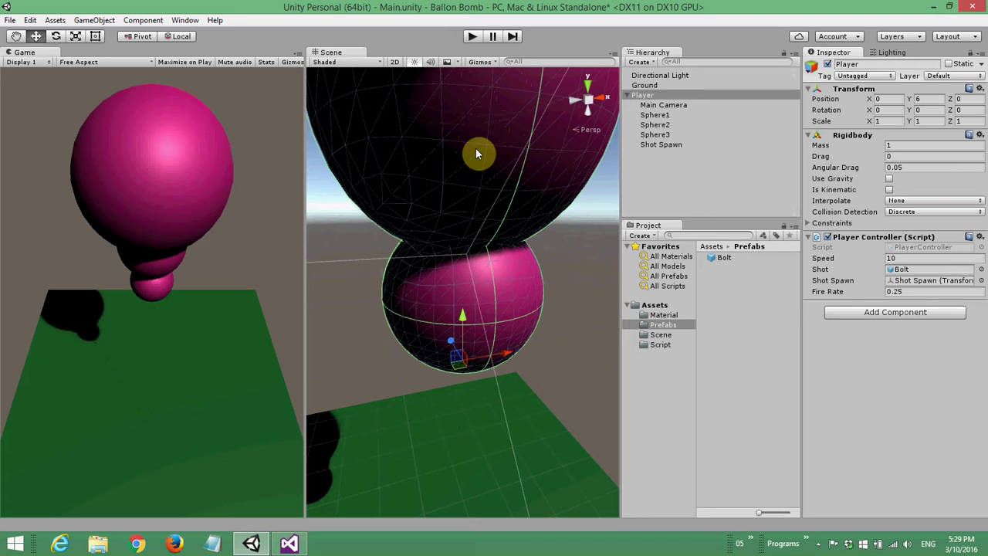
- Create an empty game object named Enemy at Y position 1.66
click(660, 170)
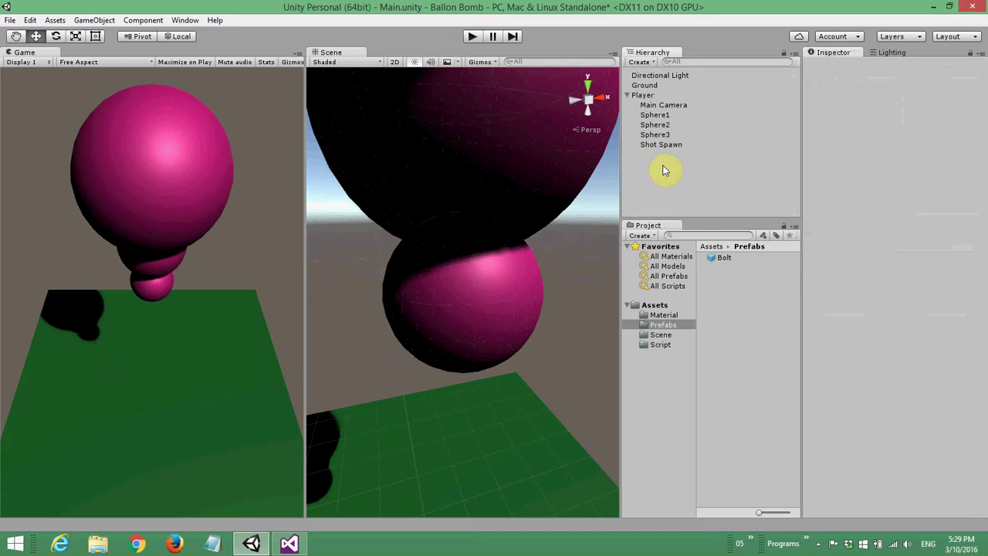
click(639, 62)
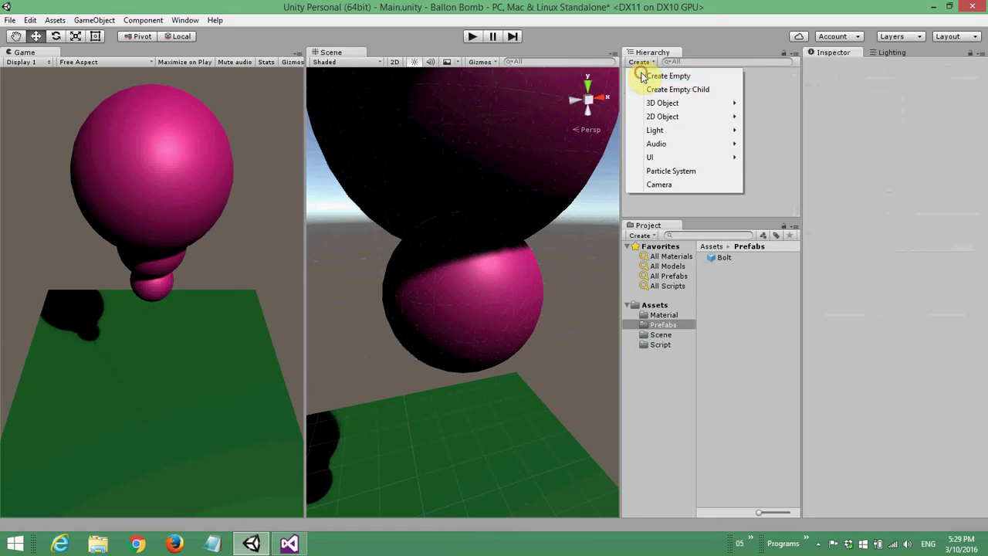
click(643, 77)
text(Enemy)
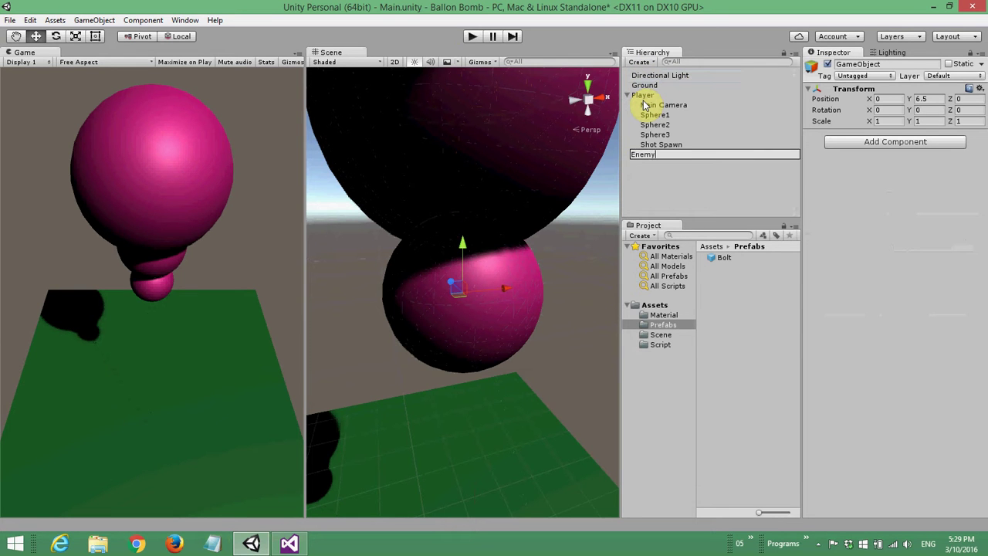
key(Return)
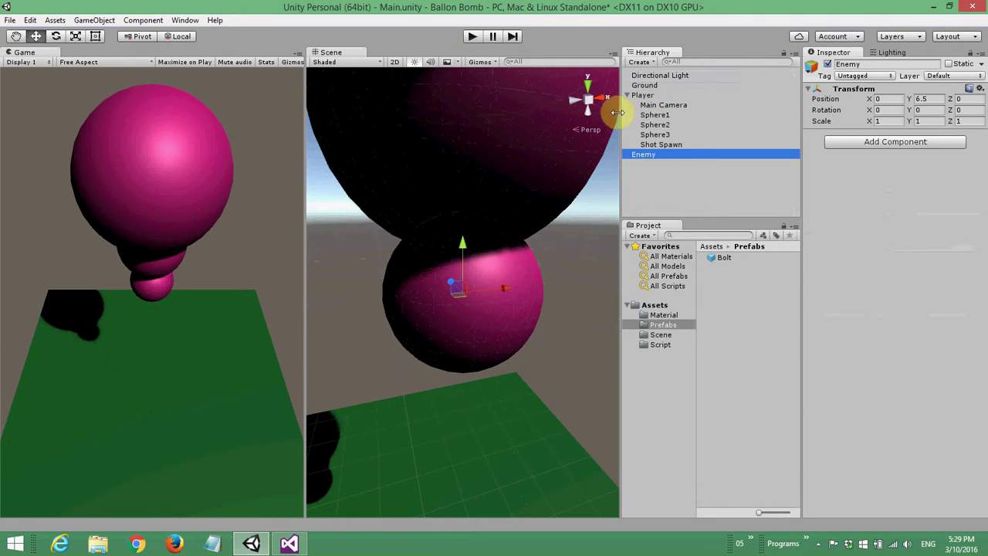
click(936, 98)
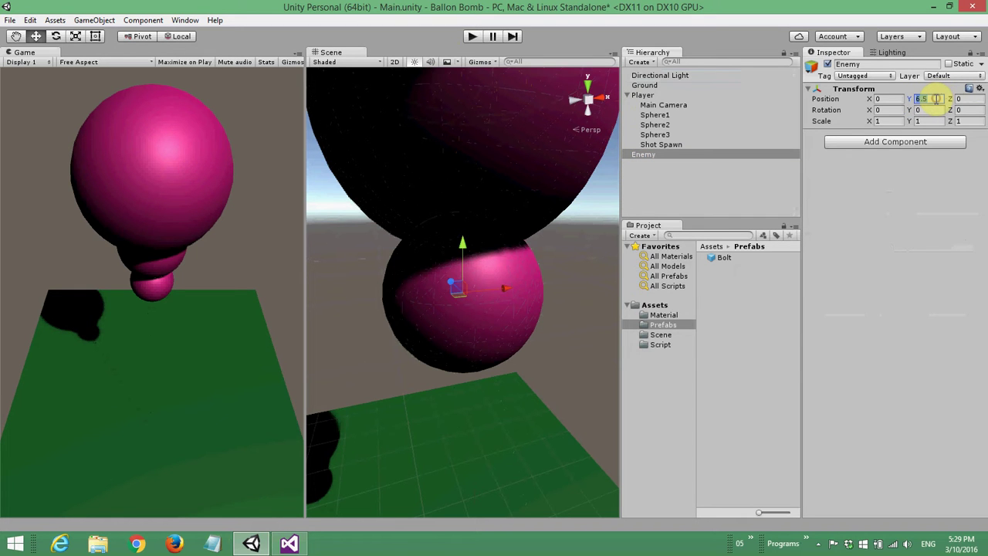
text(1.66)
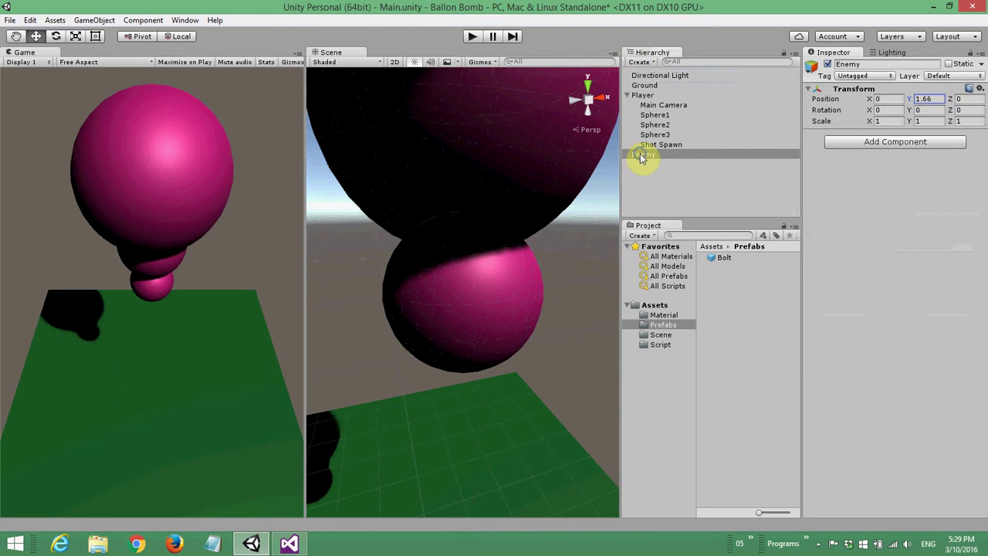
- Add a child sphere named Head under Enemy
right_click(644, 155)
mouse_move(699, 272)
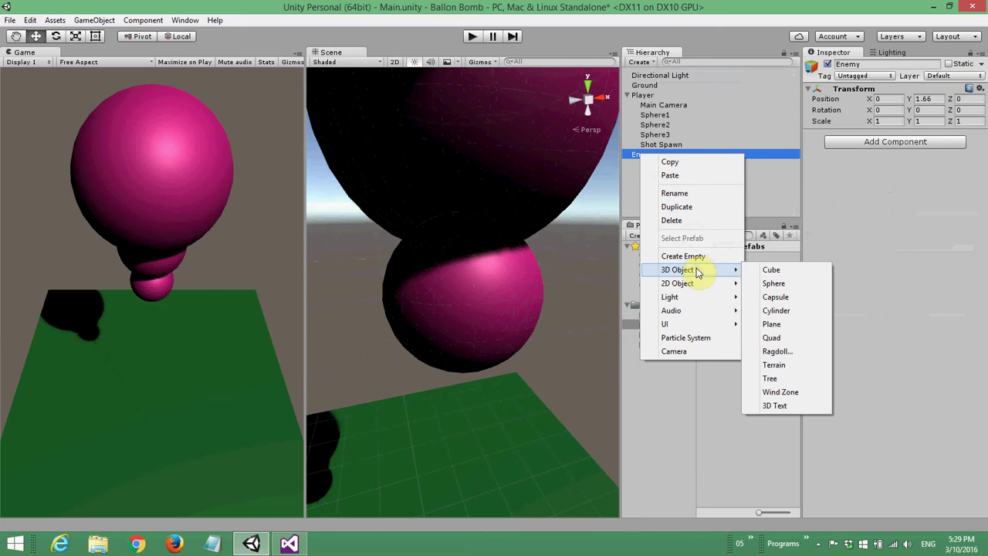
click(773, 283)
text(Head)
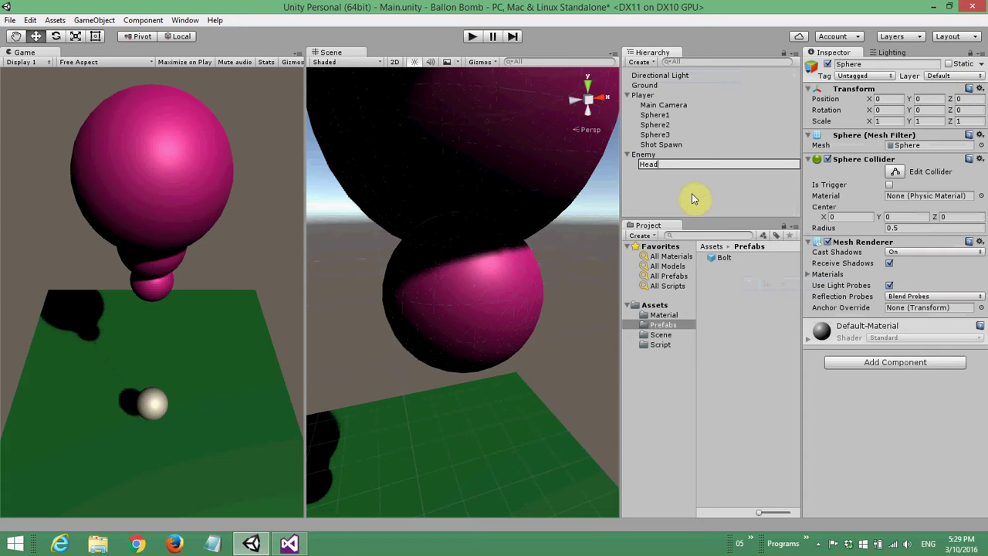
key(Return)
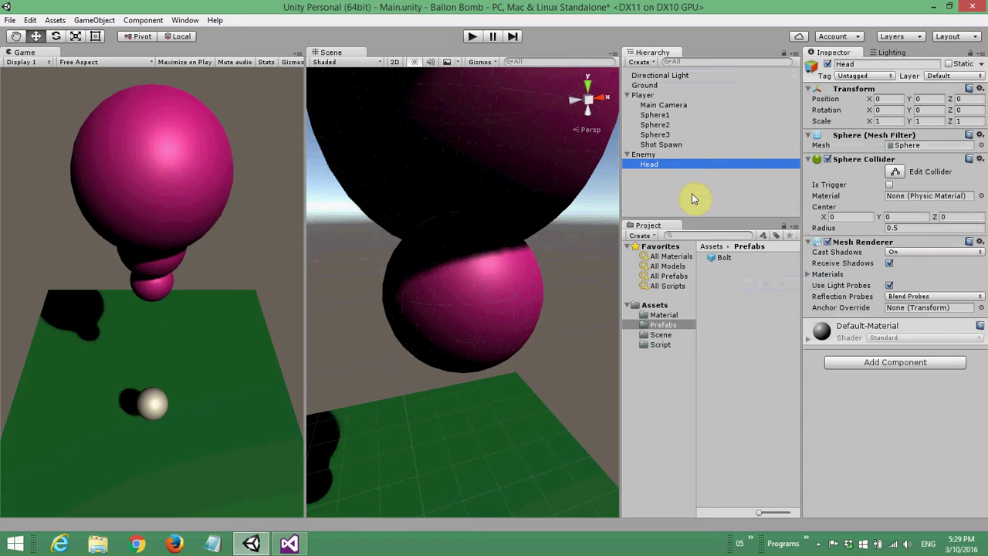
- Scale Head to about 0.47, 0.47, 0.09 and frame it in the scene view
click(882, 121)
text(0.4)
key(Tab)
text(0.47)
key(Tab)
text(0.09)
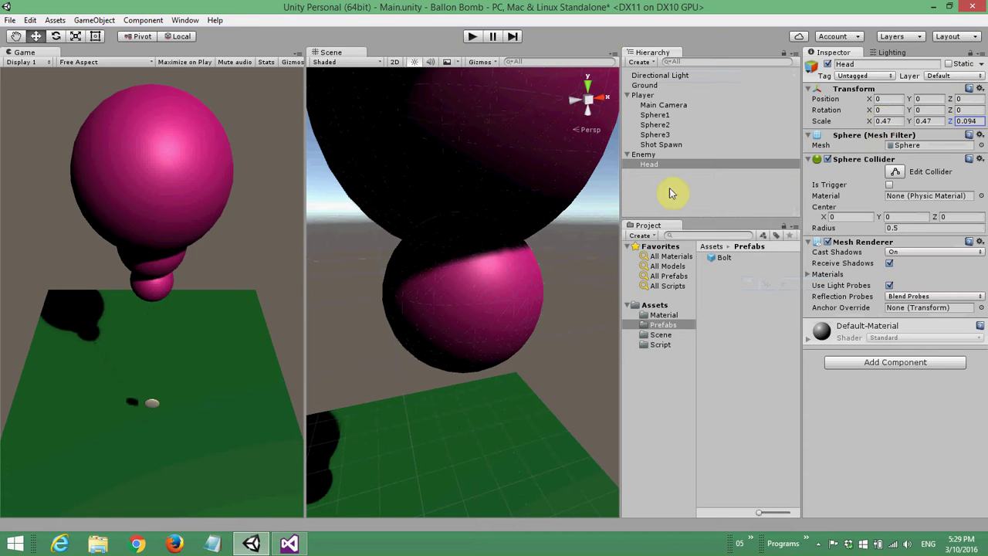
click(650, 165)
key(f)
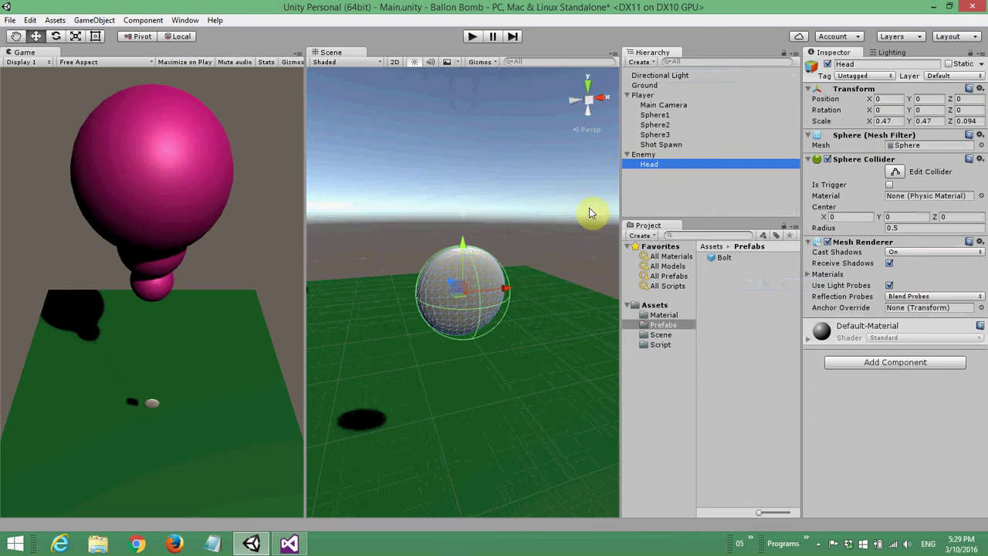
click(644, 155)
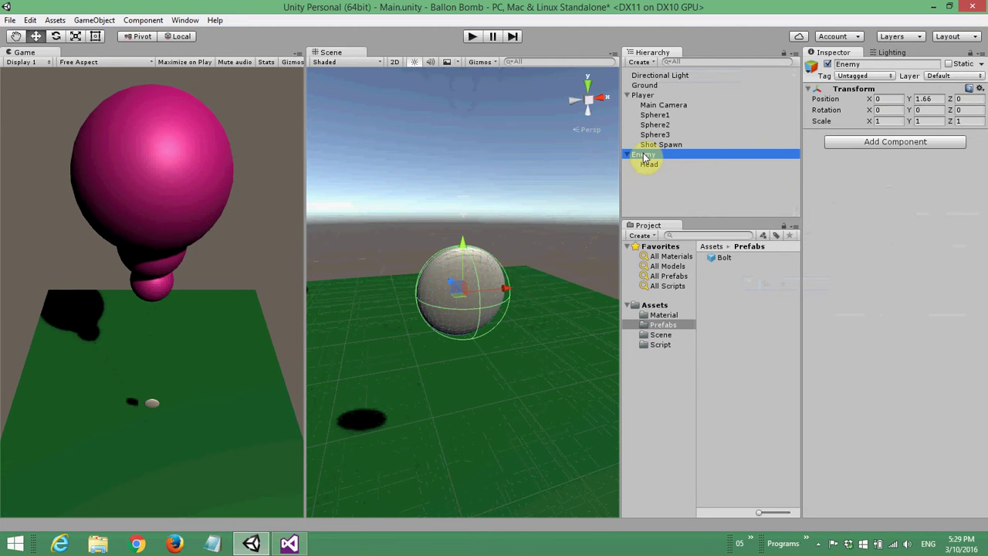
- Add a child cube named Body under Enemy
right_click(645, 156)
mouse_move(717, 270)
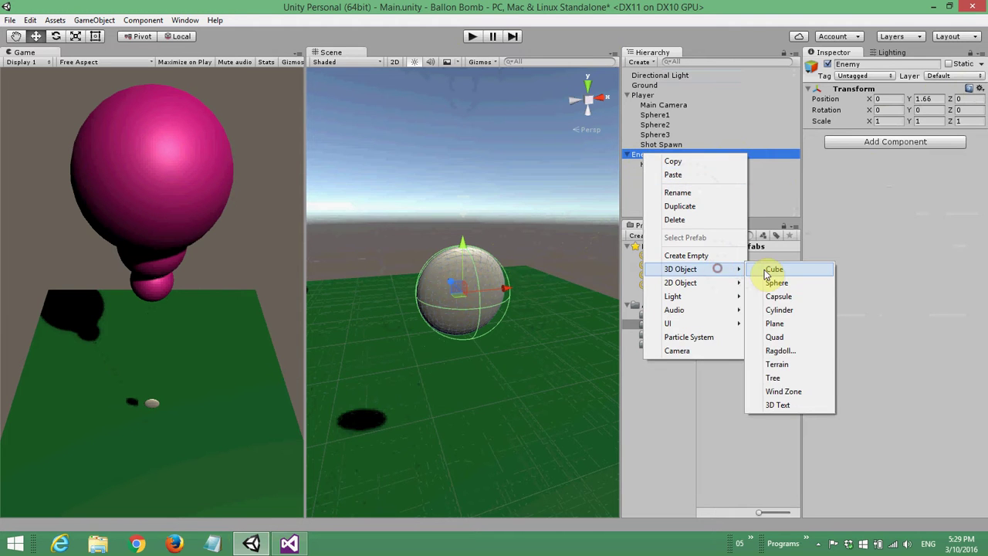
click(766, 273)
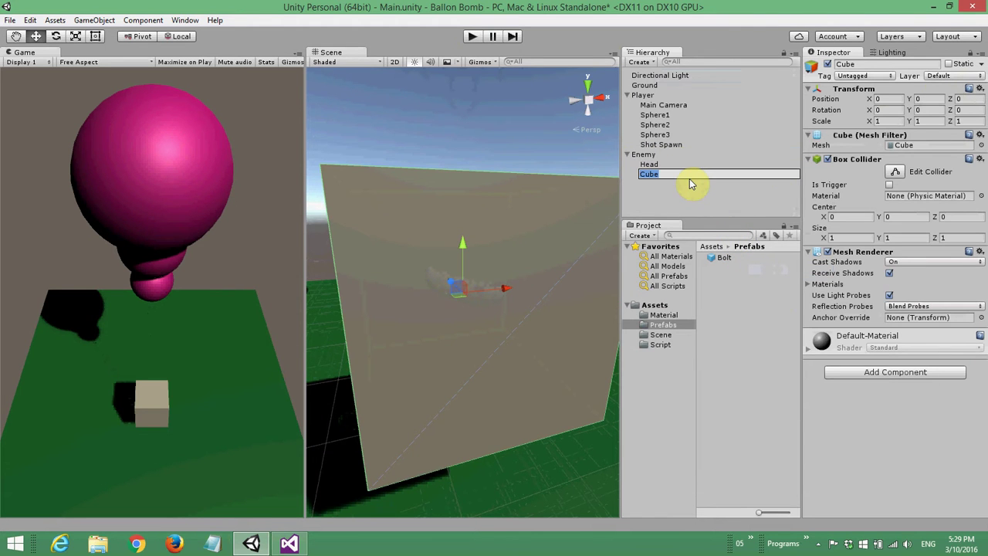
text(Body)
click(646, 164)
click(651, 175)
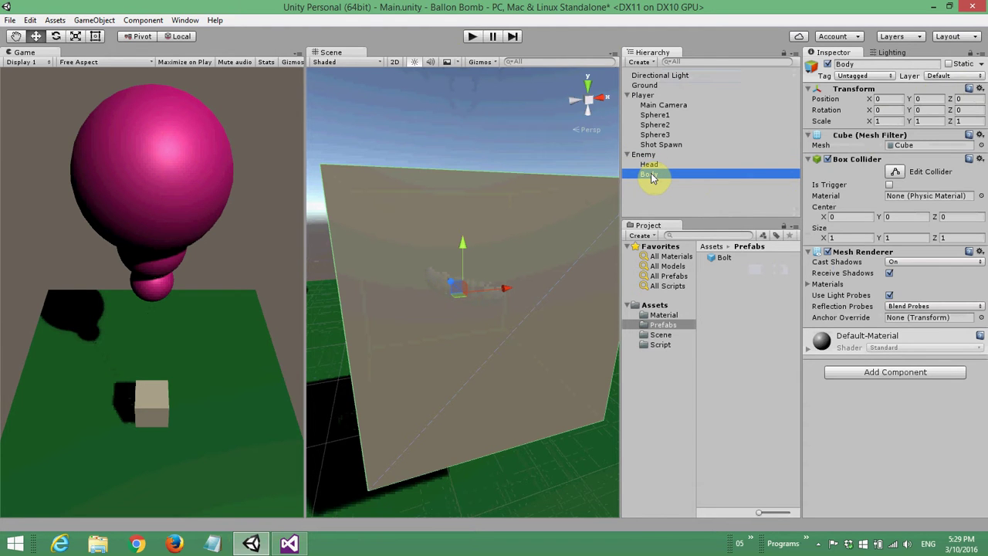
- Place Body at Y -0.59 and scale it to 0.45 × 0.58 × 0.13
click(890, 99)
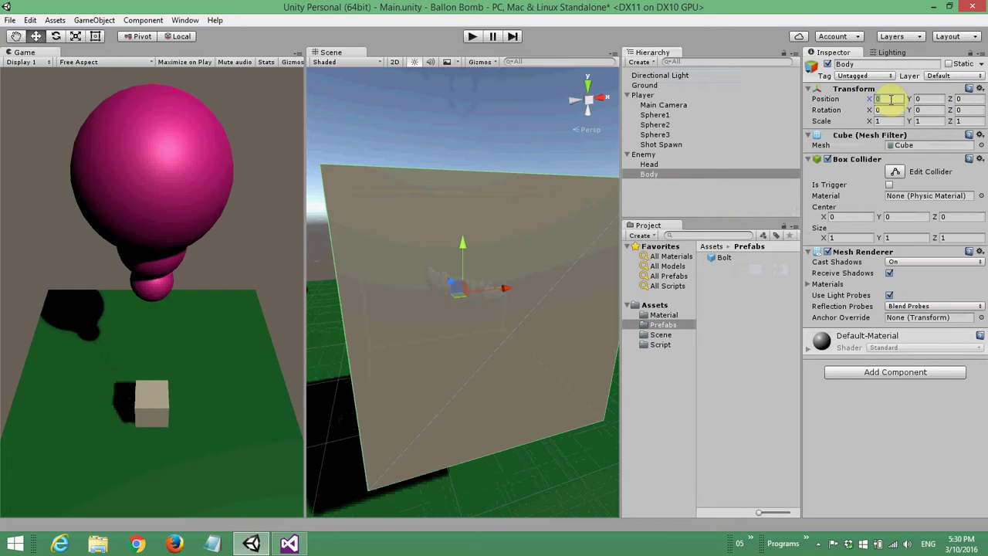
key(Tab)
text(-0.59)
key(Tab)
click(900, 121)
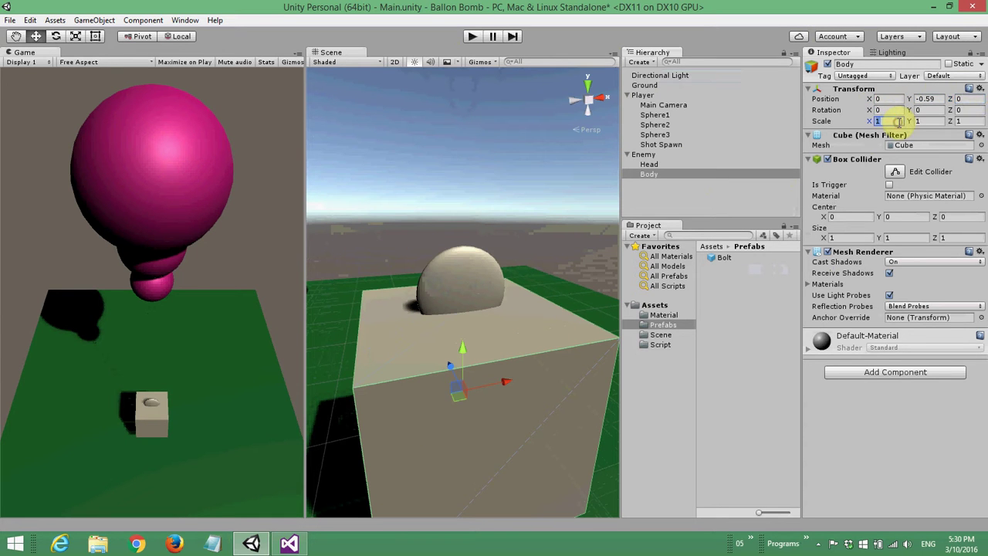
text(0.45)
key(Tab)
text(0.58)
key(Tab)
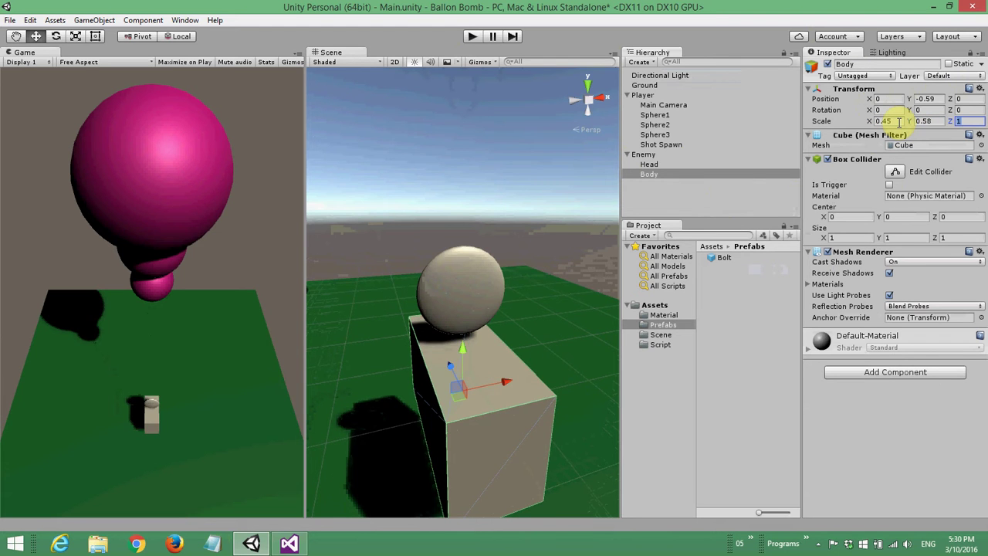
text(0.13)
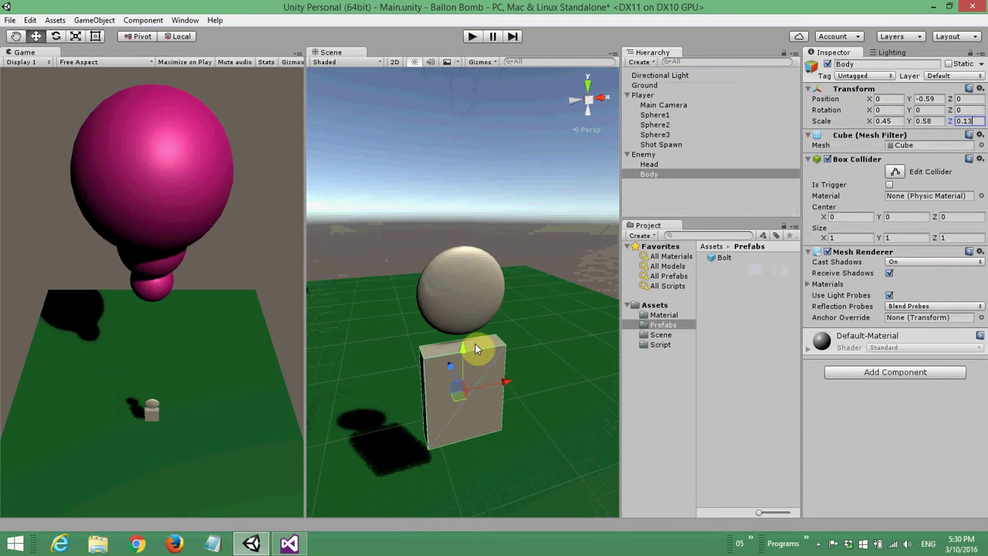
click(641, 160)
- Add a child cube named LeftLeg under Enemy at position -0.15, -1.28, 0
right_click(640, 160)
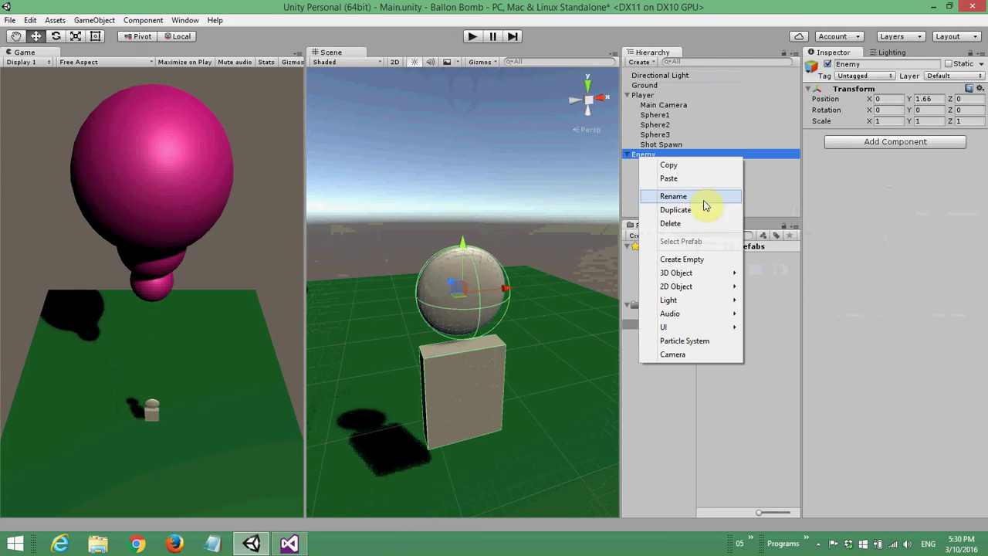
mouse_move(717, 274)
click(770, 272)
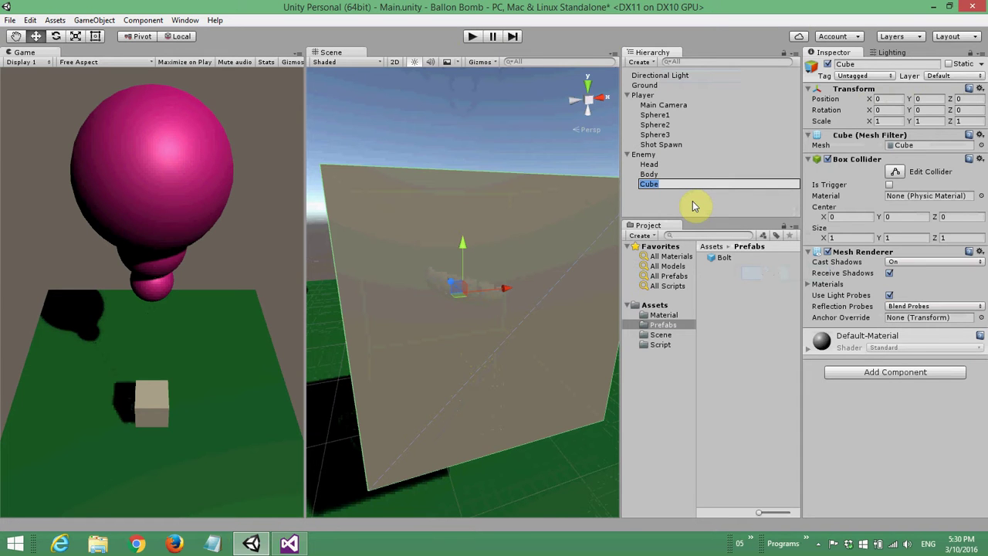
text(LeftLeg)
key(Return)
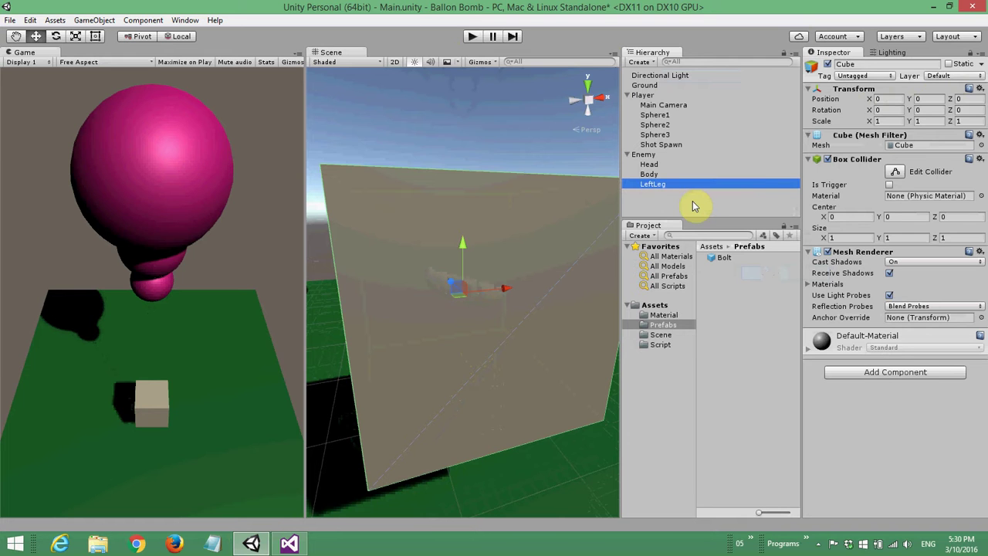
click(887, 98)
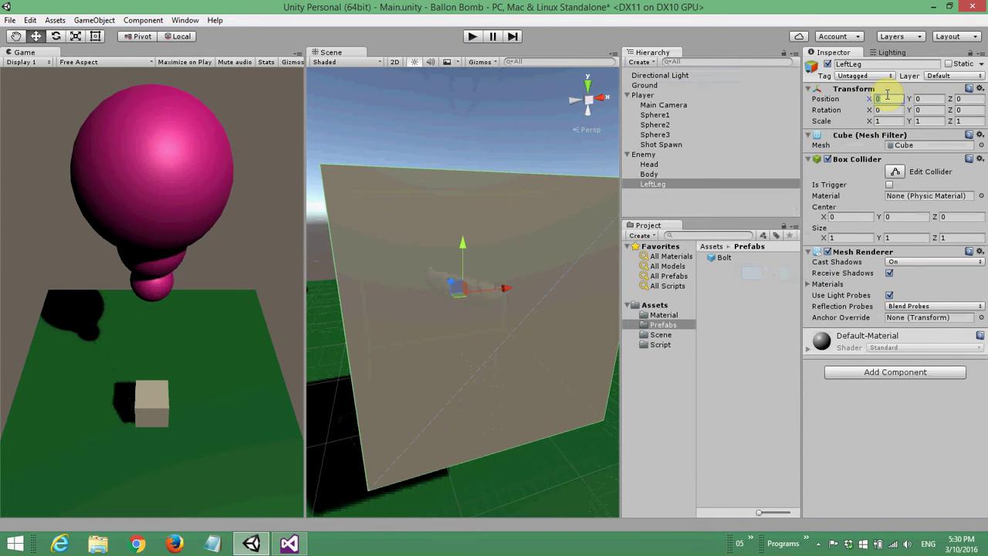
text(-0.25)
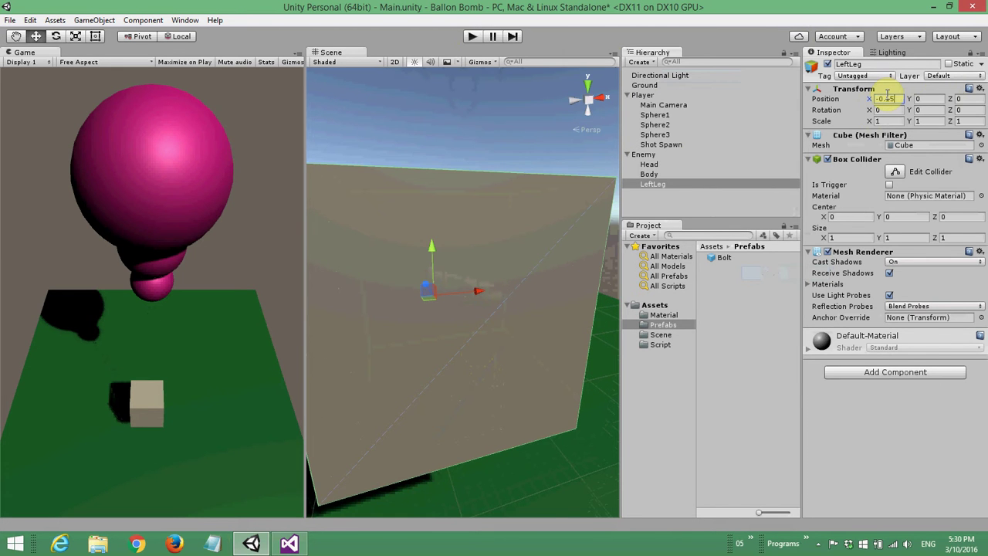
key(Tab)
text(-1)
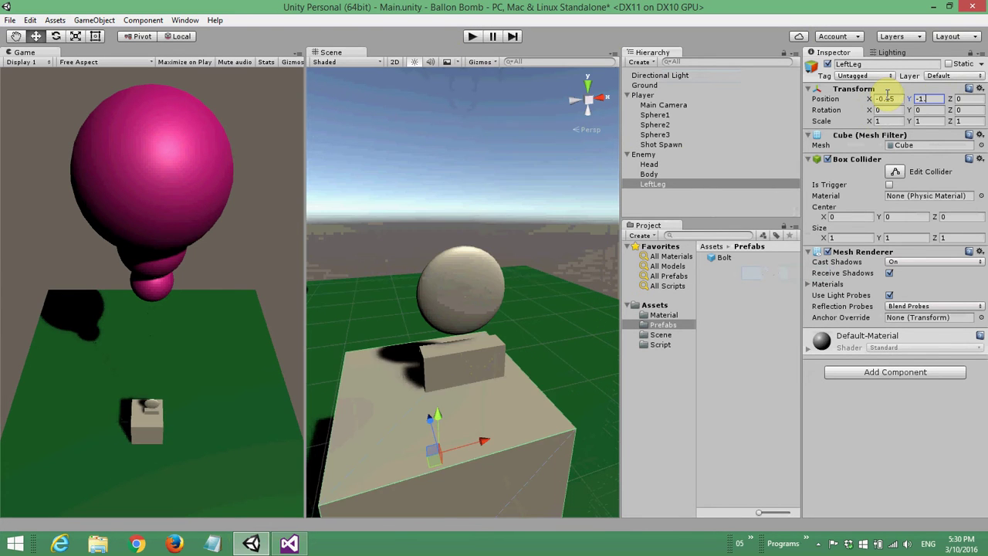
text(.28)
key(Tab)
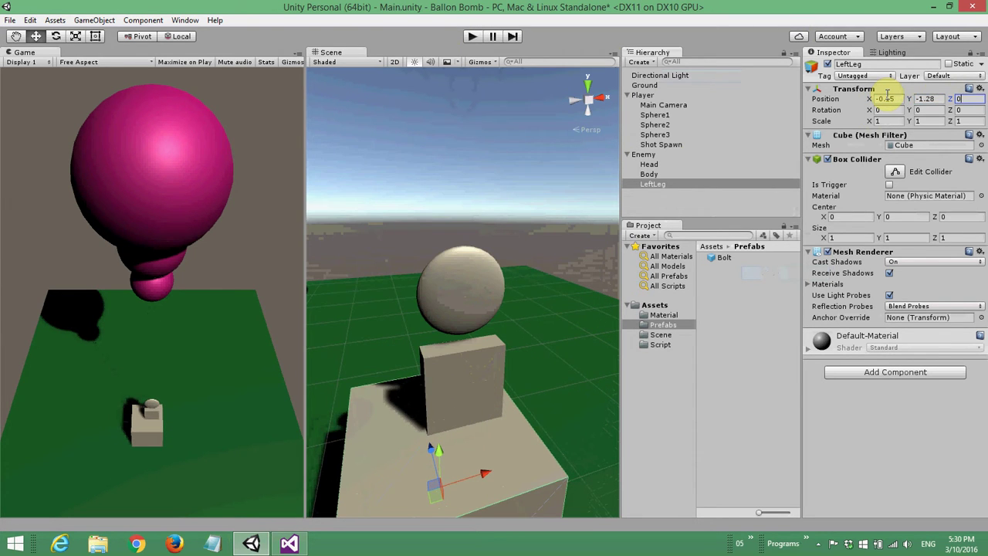
- Scale LeftLeg to a thin 0.1 × 0.7 × 0.1 and view the whole figure
click(885, 122)
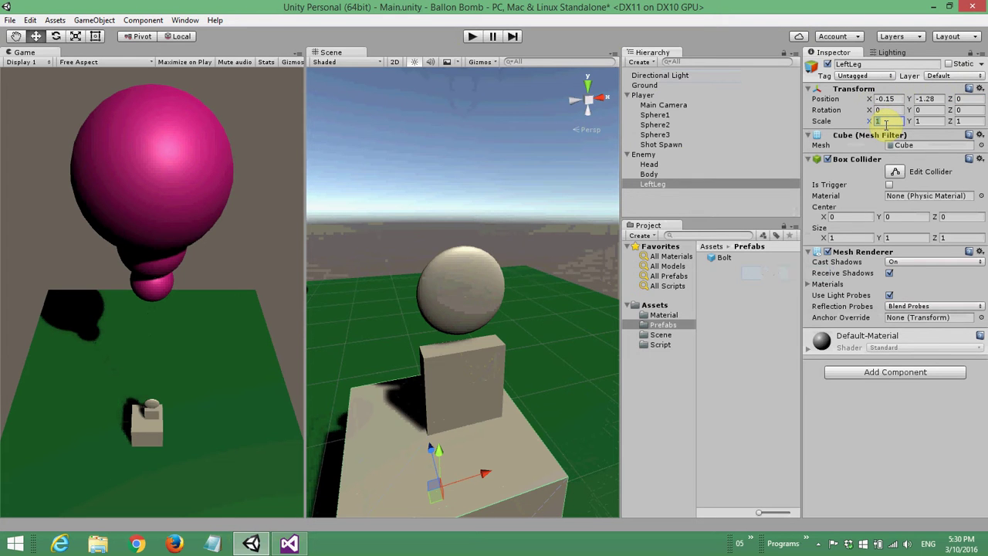
text(0.3)
key(Tab)
text(0.7)
key(Tab)
text(0.7)
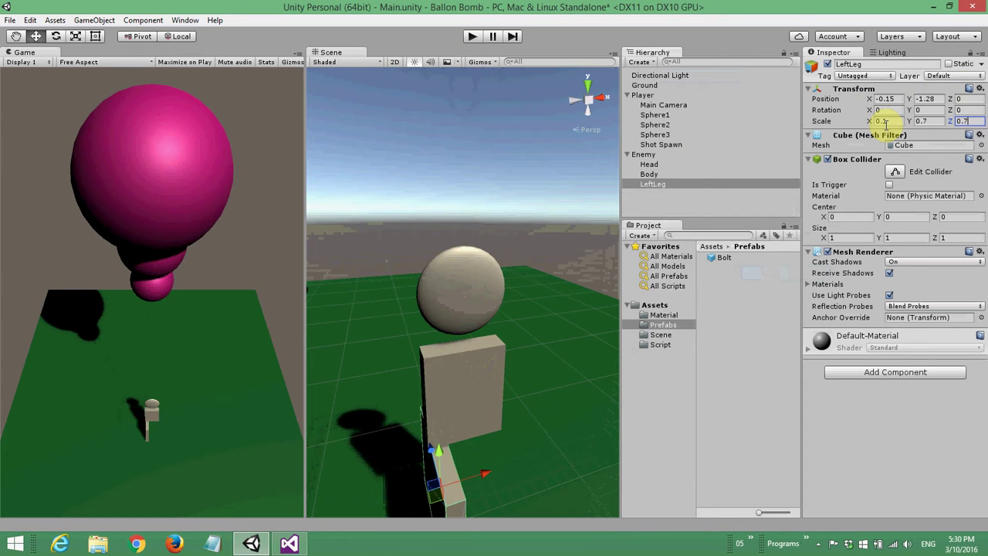
click(886, 121)
text(0.1)
key(Tab)
key(Tab)
text(0.1)
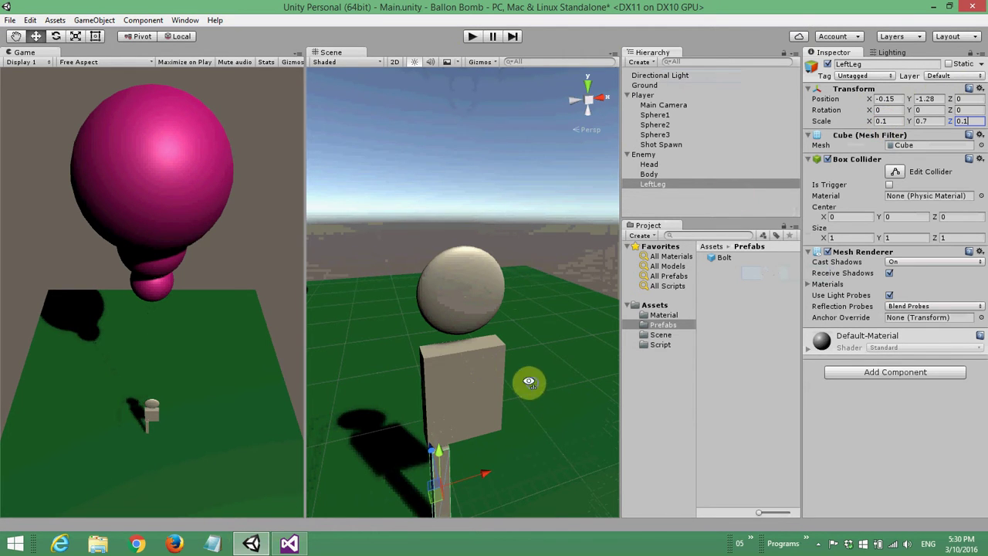
middle_drag(525, 381, 455, 195)
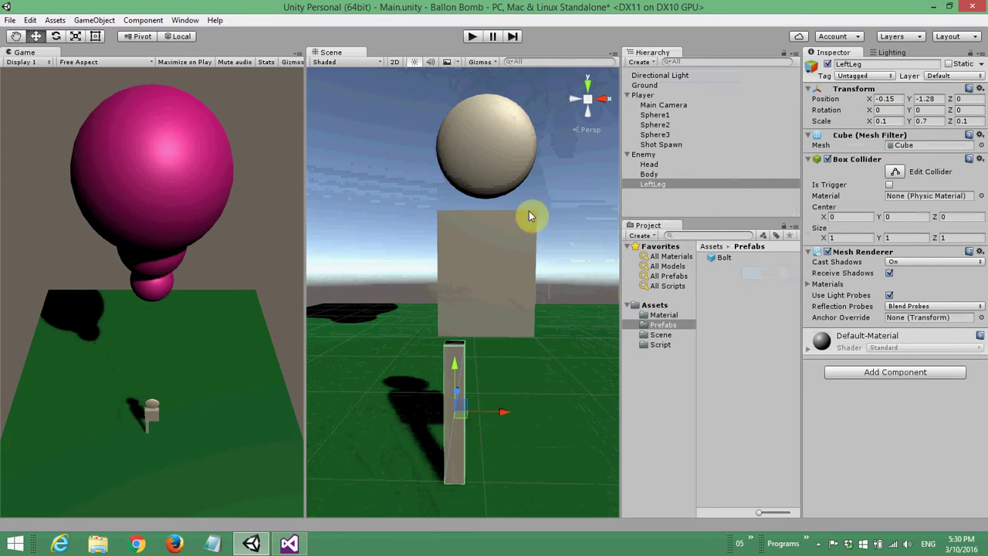
- Duplicate LeftLeg and rename the copy to a right-leg name
click(652, 184)
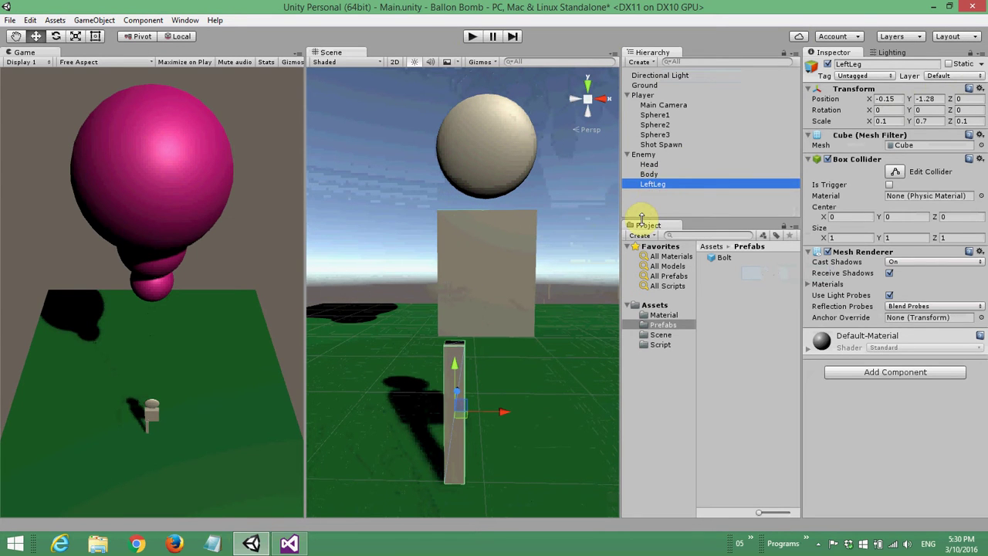
key(ctrl+d)
key(F2)
key(Home)
text(Rg)
key(Delete)
key(Delete)
key(Delete)
text(iht)
key(BackSpace)
key(BackSpace)
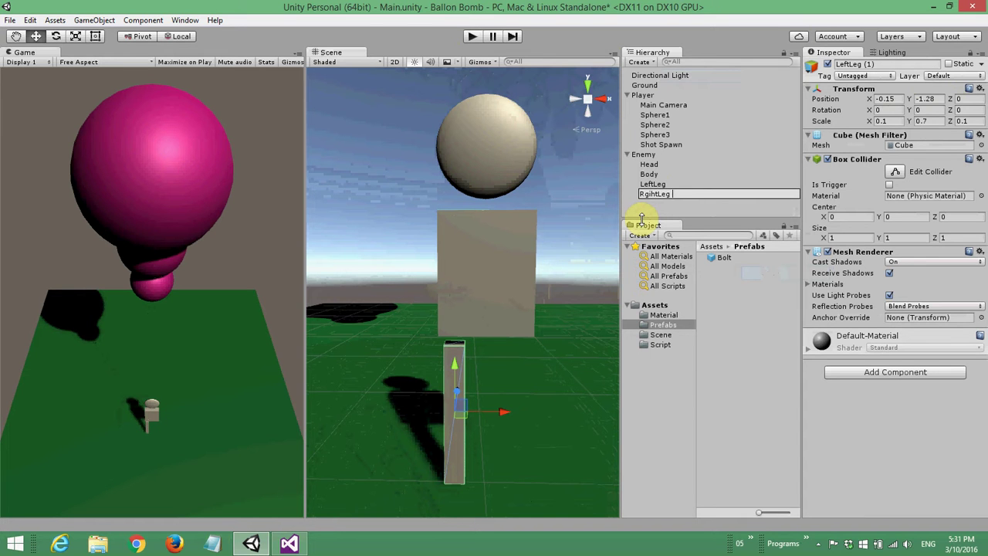
key(BackSpace)
key(Return)
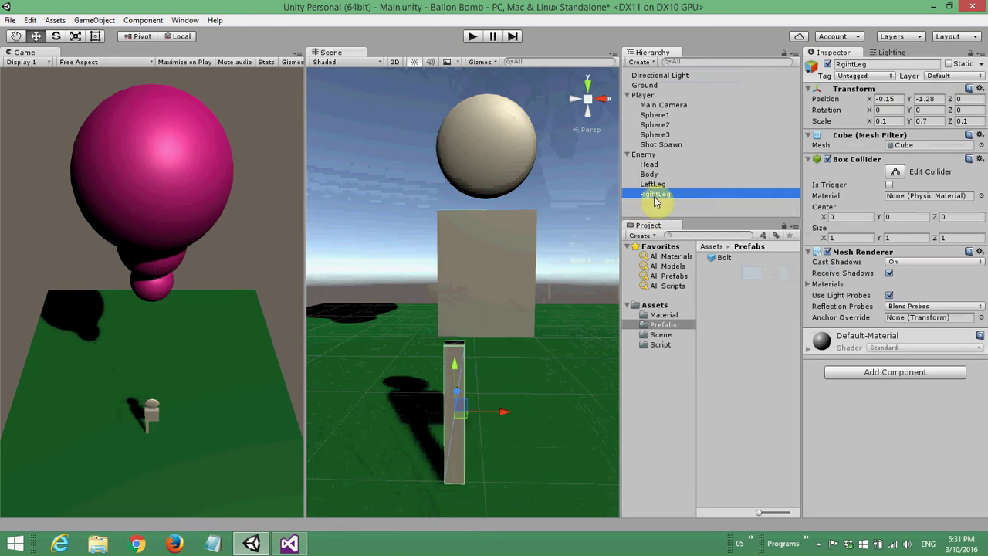
- Correct the copy's spelling to RightLeg and move it to X 0.15
click(654, 196)
key(Left)
key(Right)
key(Right)
text(i)
key(Return)
click(892, 98)
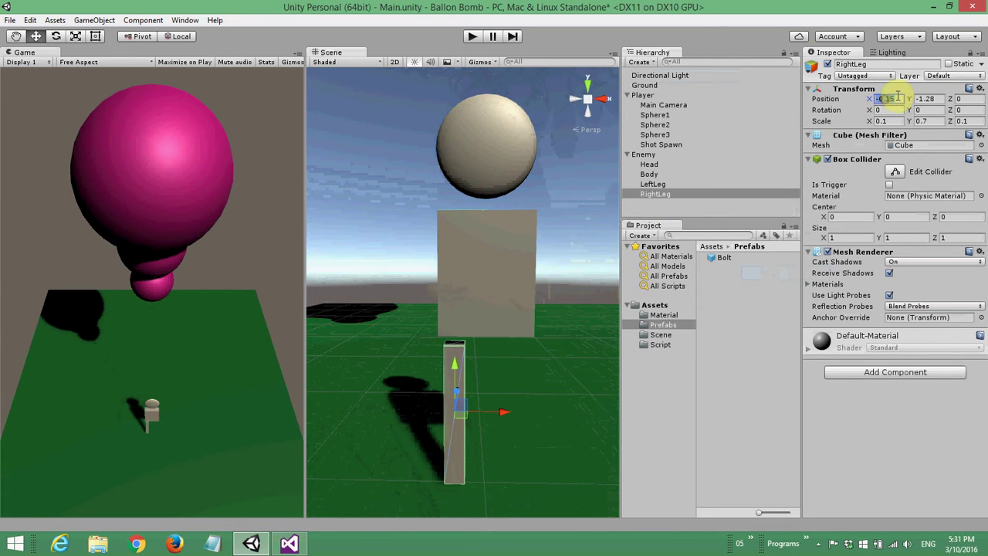
text(0.15)
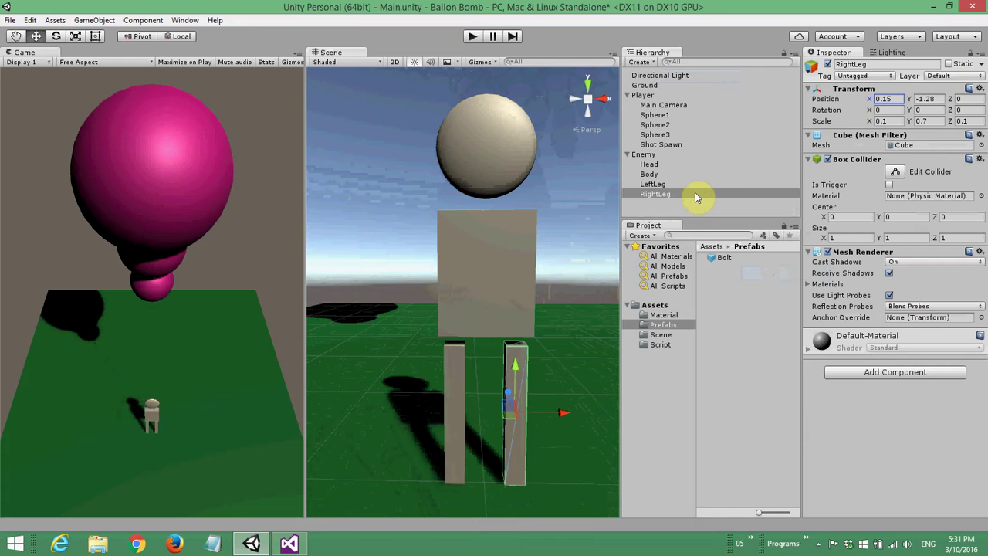
- Duplicate the LeftLeg and rename the copy to LeftArm
click(653, 185)
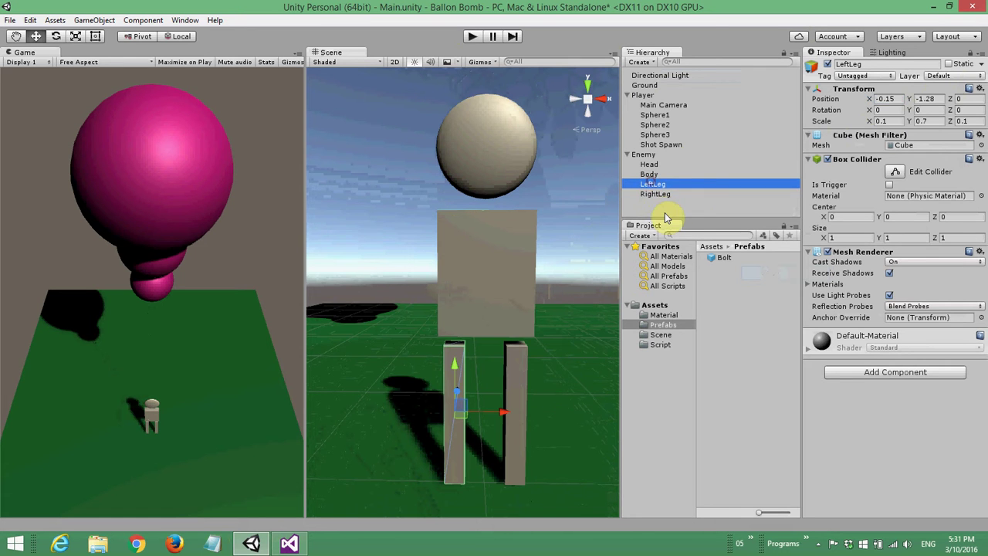
key(ctrl+d)
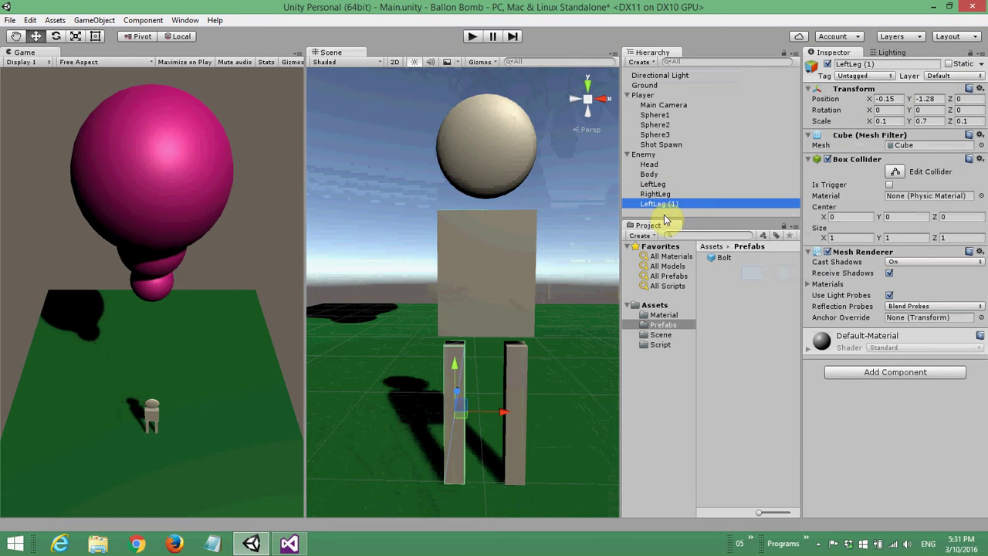
key(F2)
key(Right)
key(Right)
key(Right)
key(shift+End)
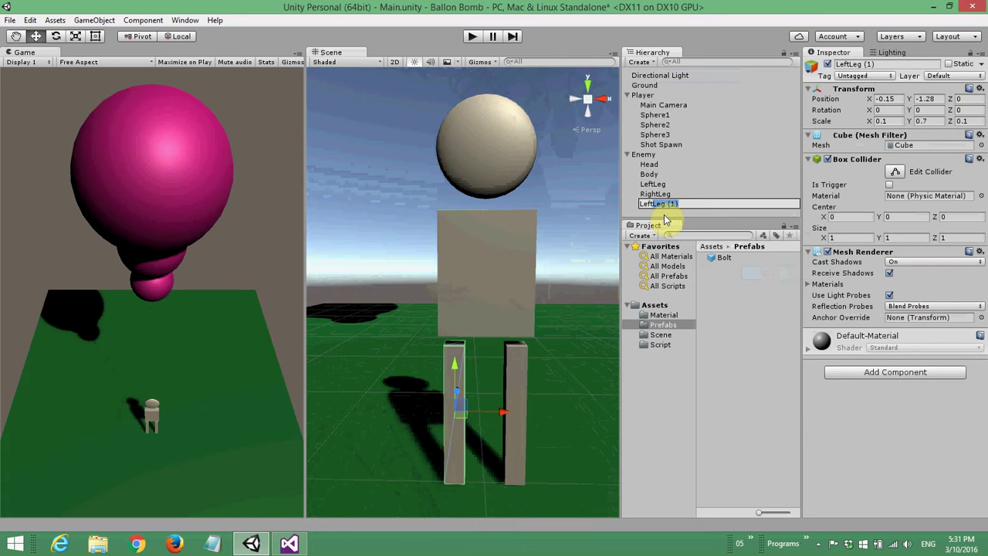
text(Arm)
key(Return)
- Position LeftArm at X -0.35, Y -0.64 beside the body
click(877, 99)
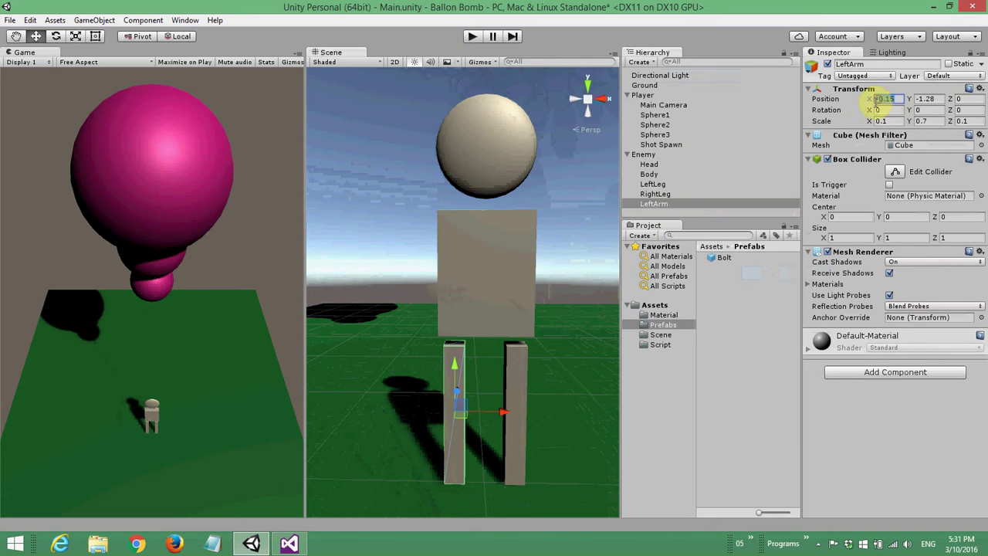
text(0)
text(0.35)
key(Tab)
text(-0.64)
key(Tab)
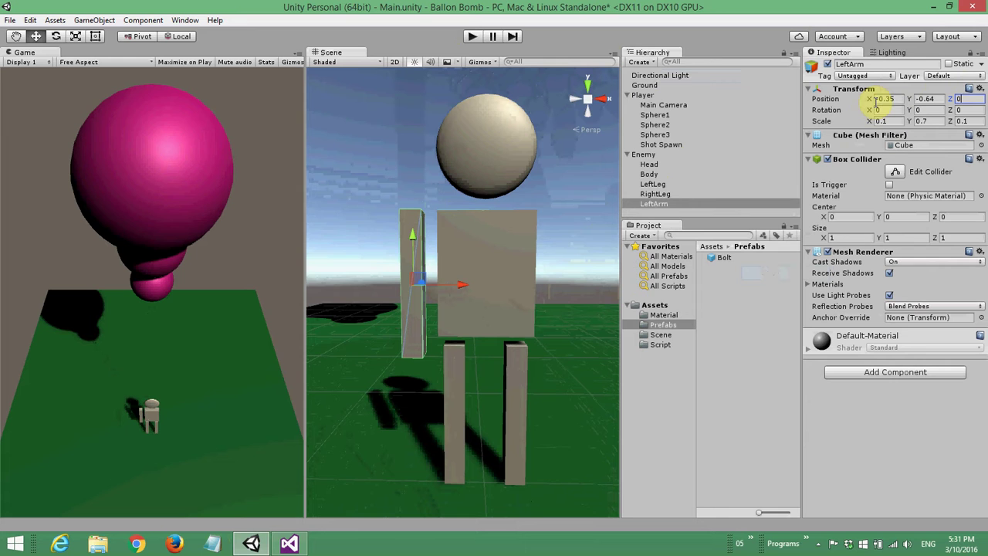
- Scale LeftArm to 0.08, 0.57, 0.07
click(884, 122)
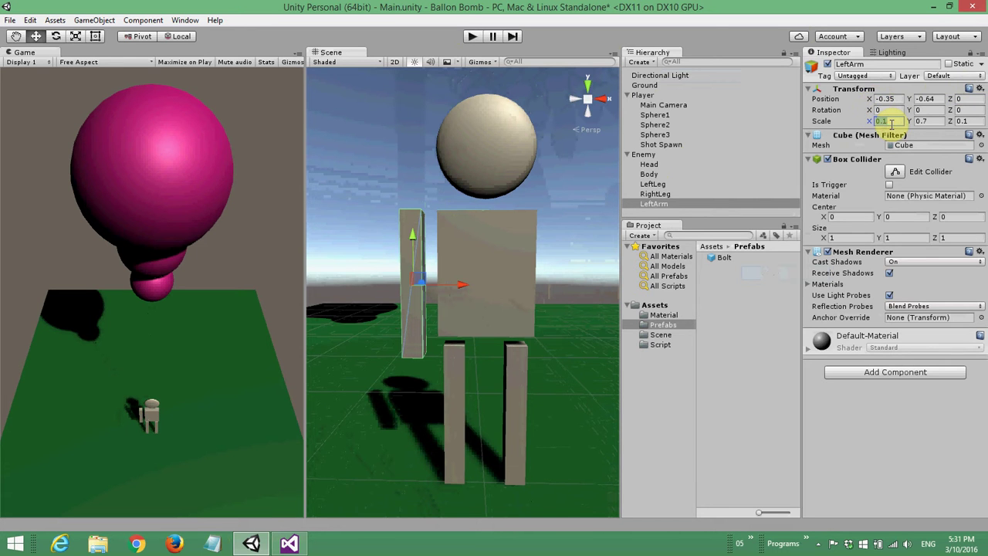
text(0.08)
key(Tab)
text(0.57)
key(Tab)
text(0.07)
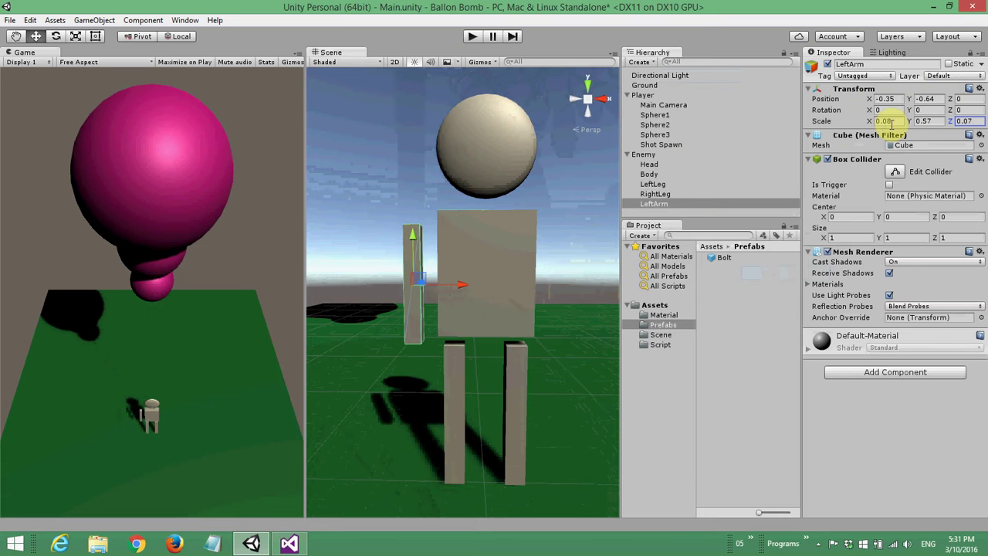
- Duplicate LeftArm as RightArm and move it to X 0.35
click(663, 204)
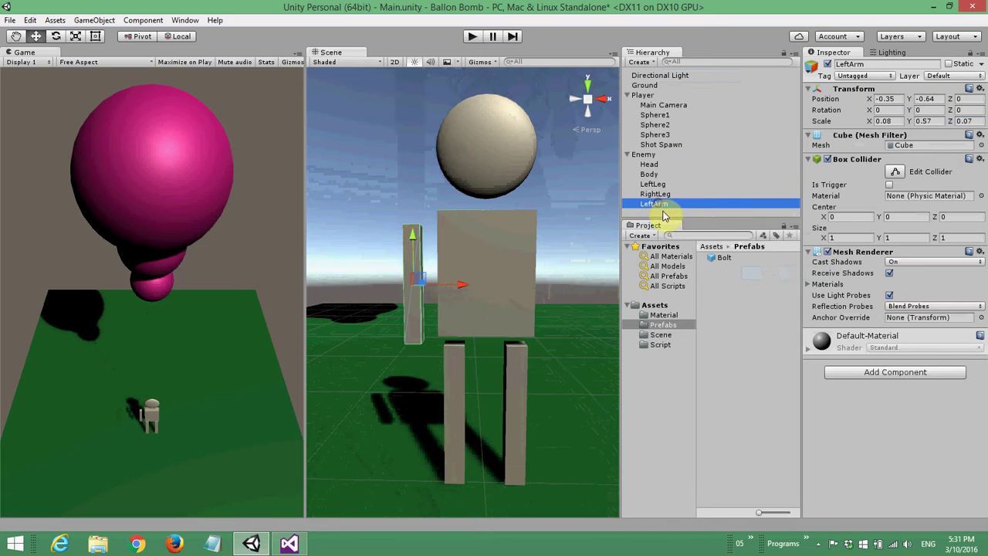
key(ctrl+d)
key(F2)
text(Right)
key(Delete)
key(Delete)
key(Delete)
key(Delete)
key(Delete)
key(Delete)
key(Delete)
key(Delete)
key(Delete)
key(Delete)
key(Return)
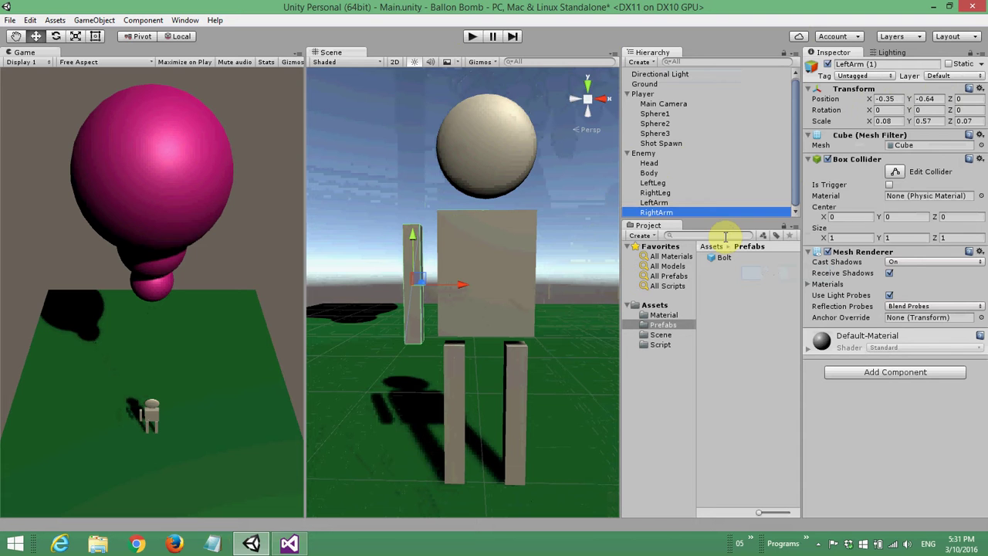
click(885, 99)
text(0.35)
key(Return)
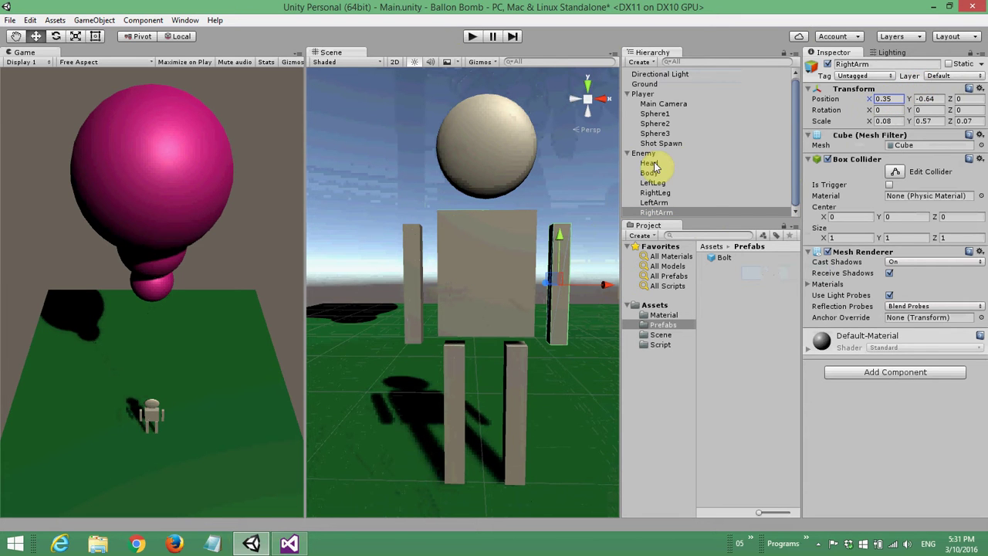
click(645, 153)
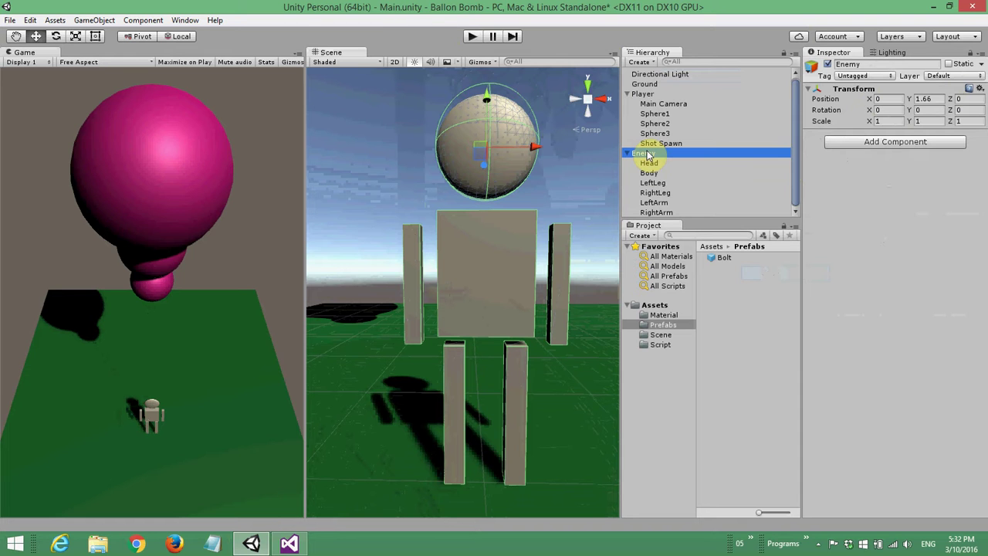
- Create a new material named Enemy in the Material folder
click(657, 315)
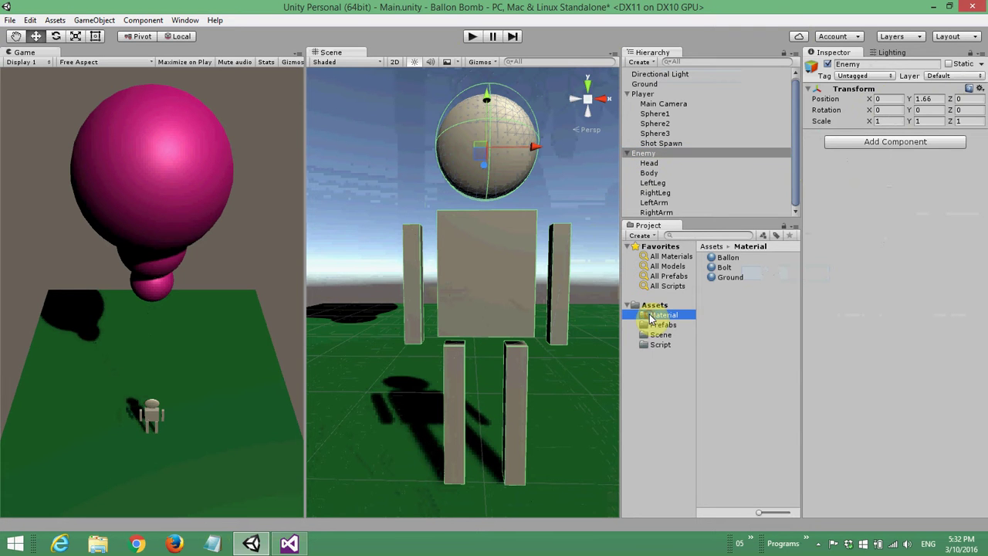
right_click(655, 321)
mouse_move(744, 93)
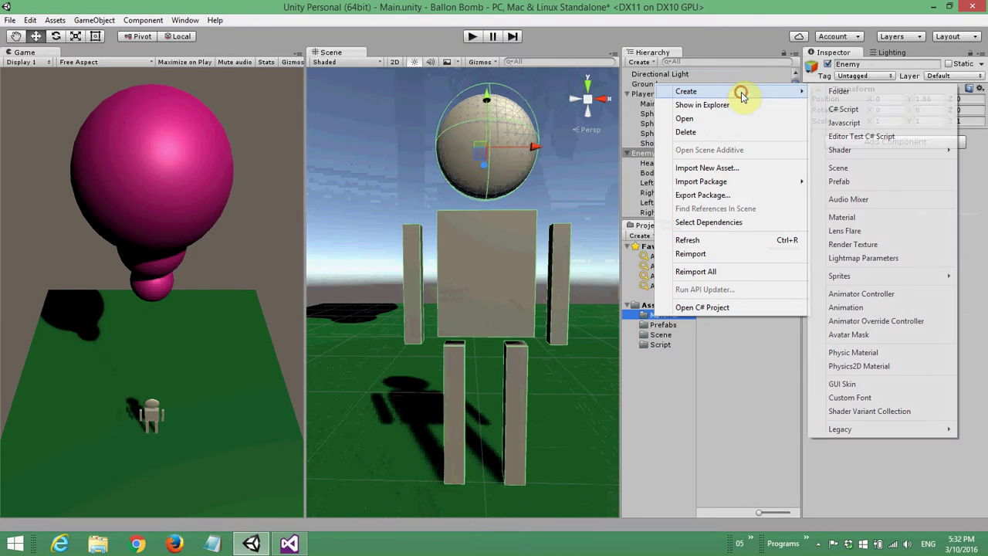
click(841, 217)
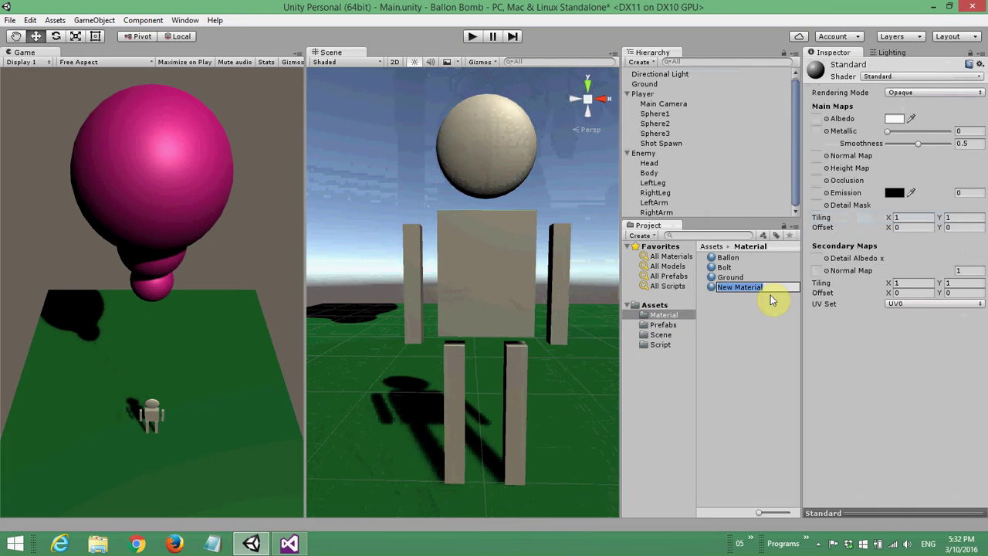
text(Enemy)
key(Return)
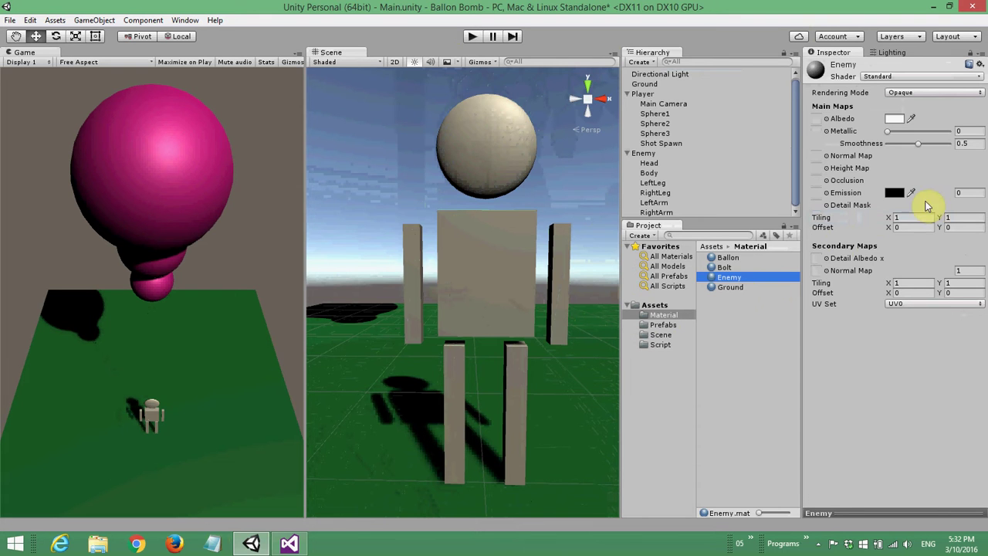
- Set the Enemy material's base colour to R 170, G 80, B 80
click(895, 118)
click(538, 257)
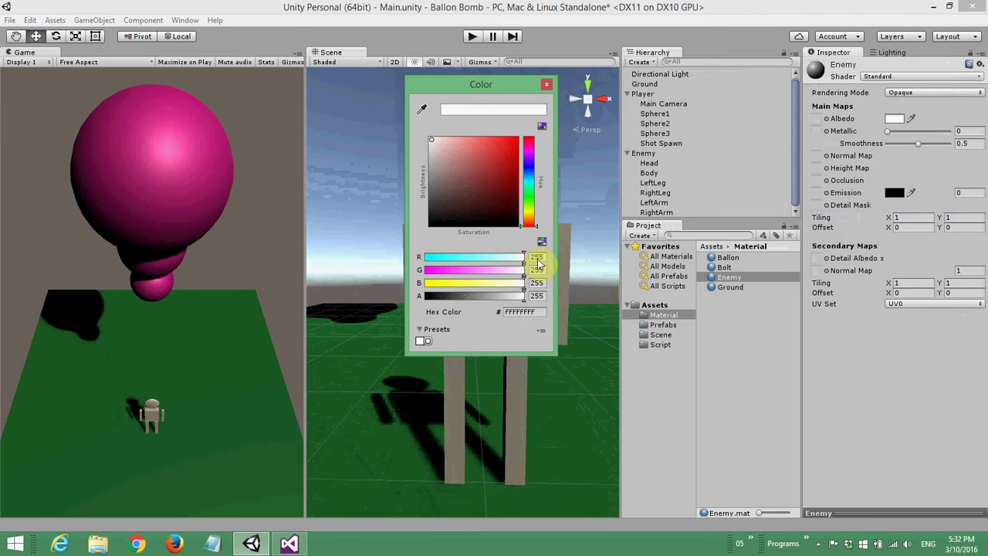
text(170)
key(Tab)
text(80)
key(Tab)
text(80)
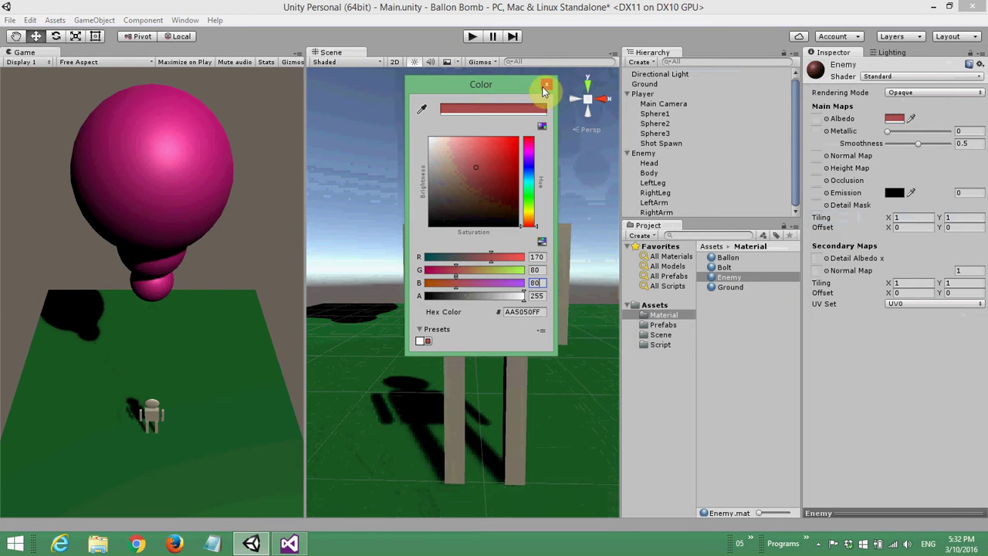
click(546, 84)
- Apply the Enemy material to the head, body, both arms and both legs
drag(717, 277, 530, 177)
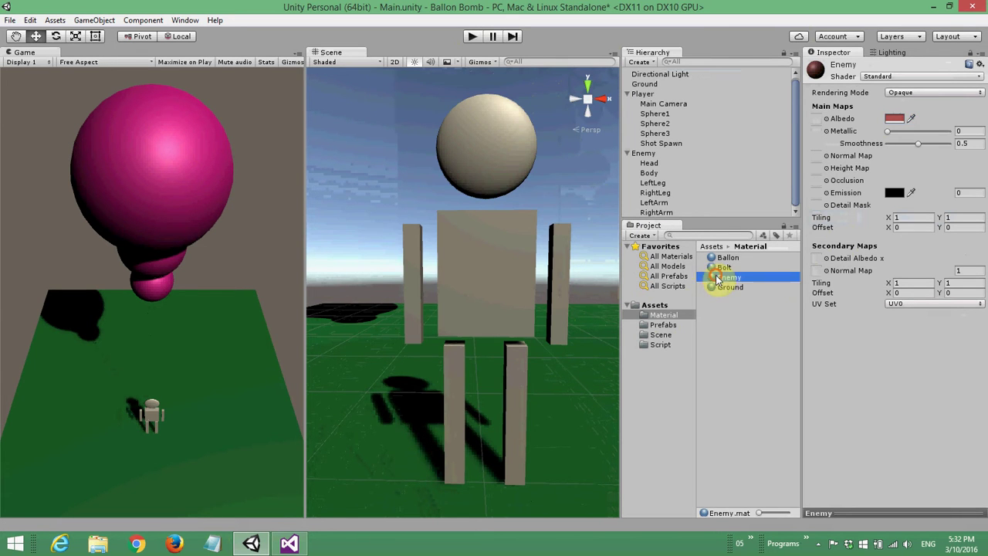
drag(713, 277, 414, 266)
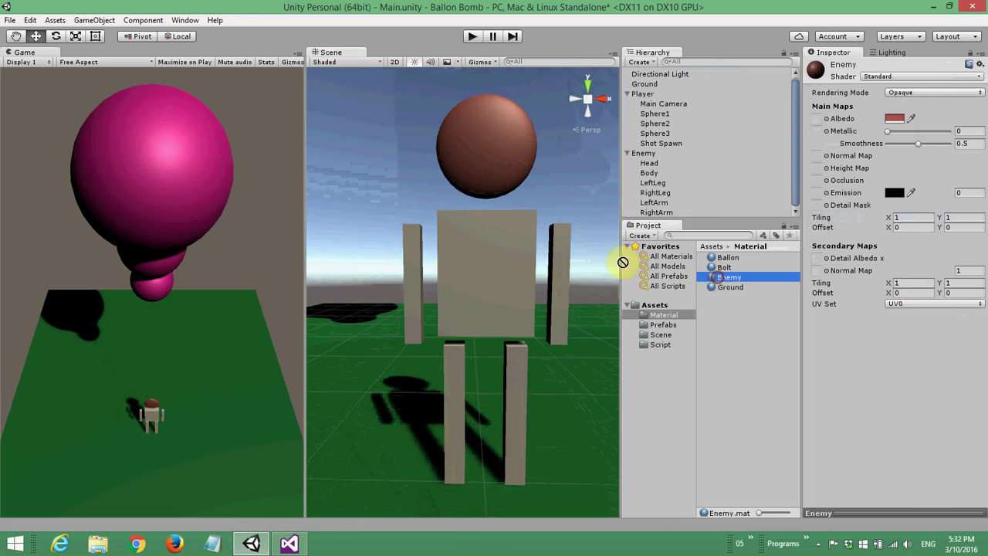
drag(717, 282, 468, 254)
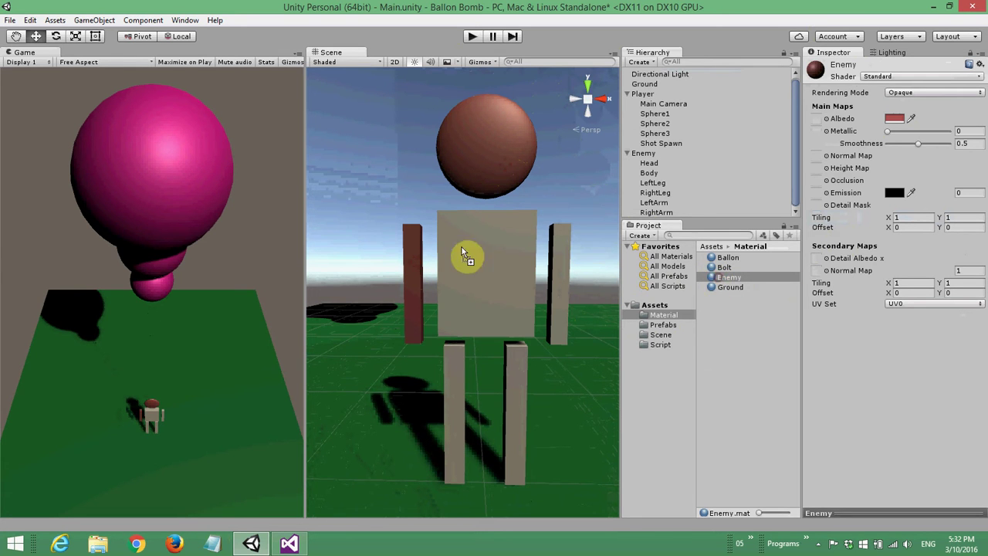
drag(705, 276, 568, 277)
drag(714, 278, 456, 390)
drag(729, 277, 515, 389)
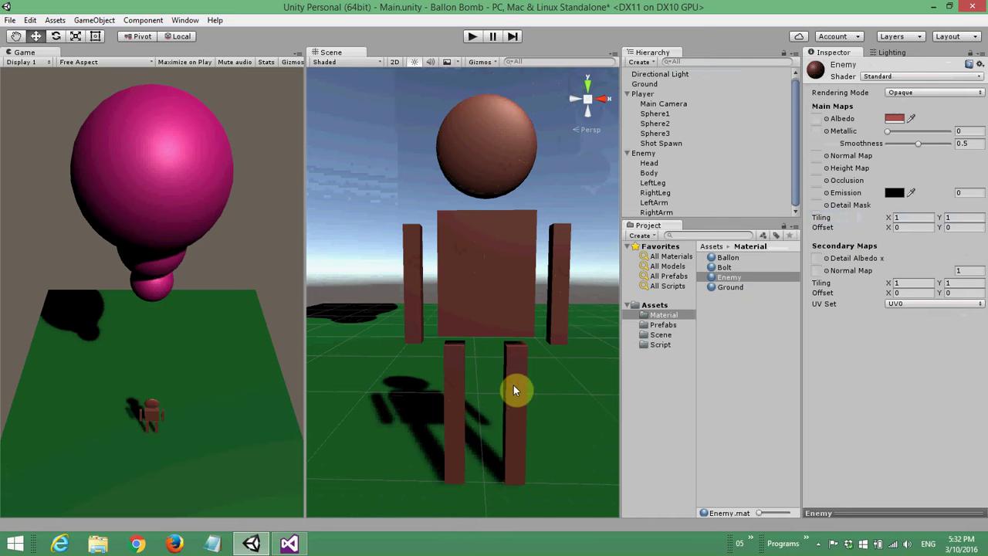
- Add a Physics Box Collider component to the Enemy object
drag(717, 220, 717, 288)
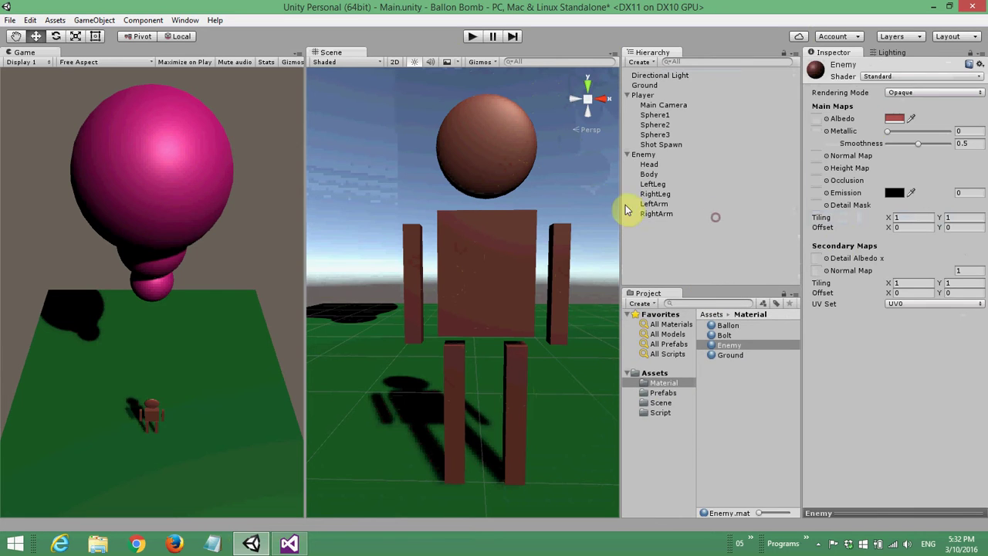
click(641, 155)
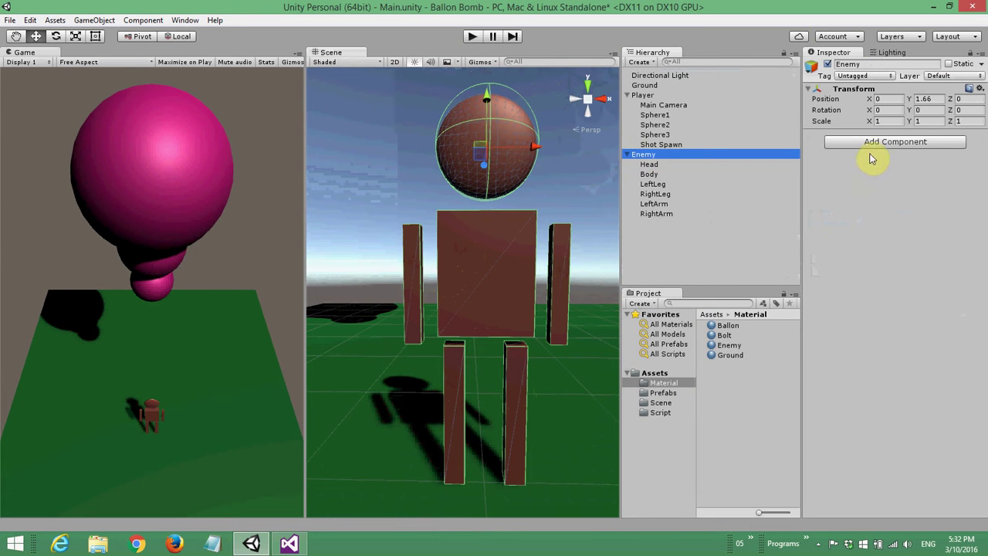
click(873, 142)
click(868, 216)
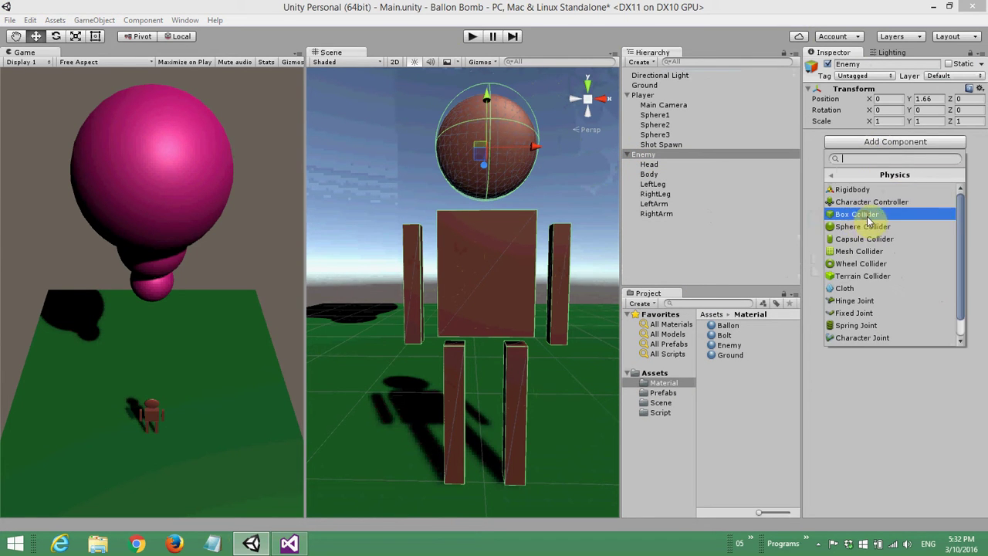
click(867, 215)
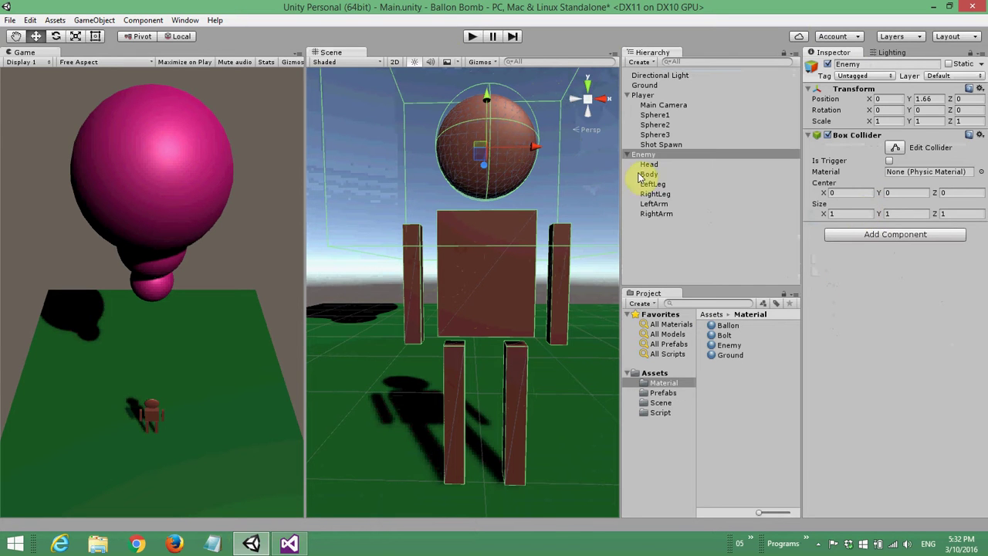
scroll(495, 176, down, 3)
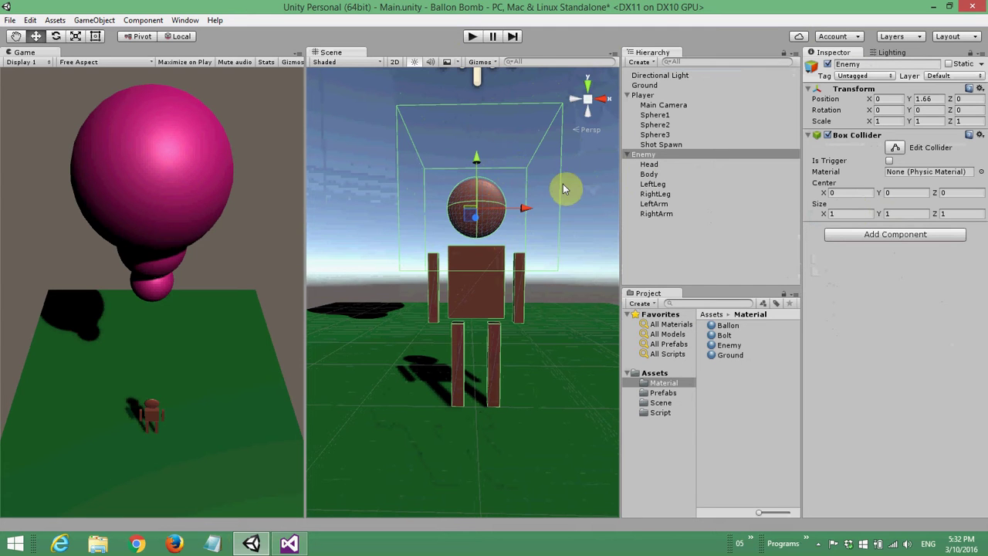
- Set the collider's Center Y to -0.7 and Size to 0.79, 1.85, 0.13
click(903, 192)
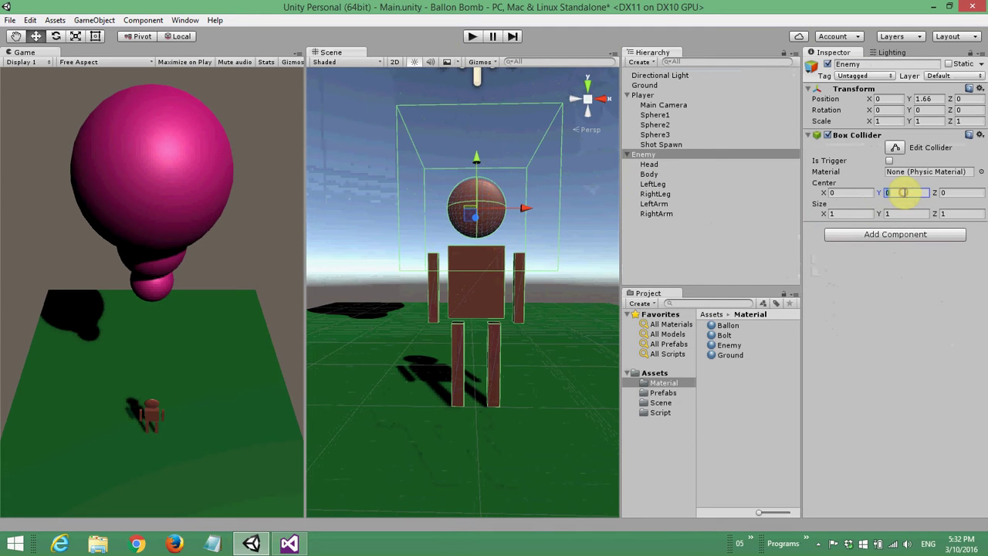
text(-0.7)
click(858, 214)
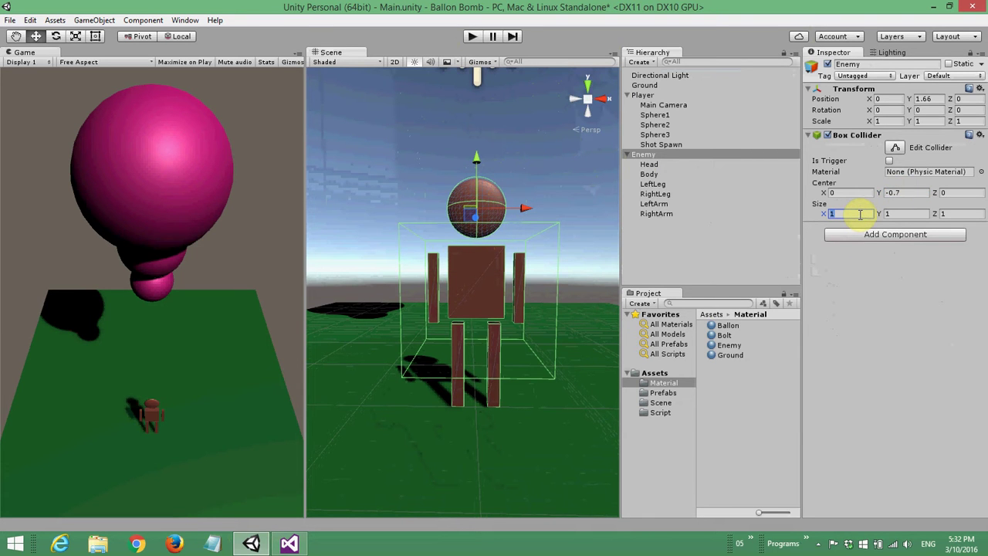
text(0.79)
key(Tab)
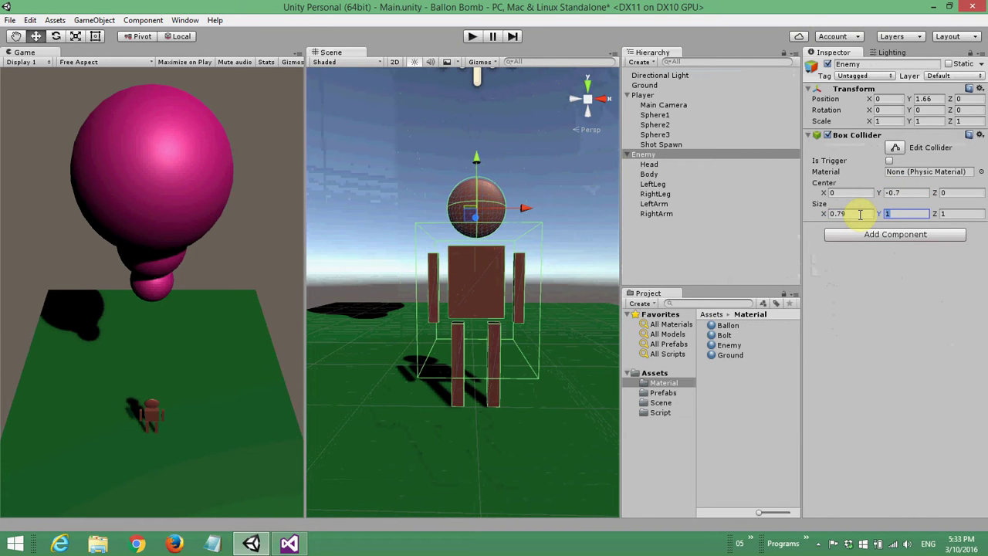
text(1.85)
key(Tab)
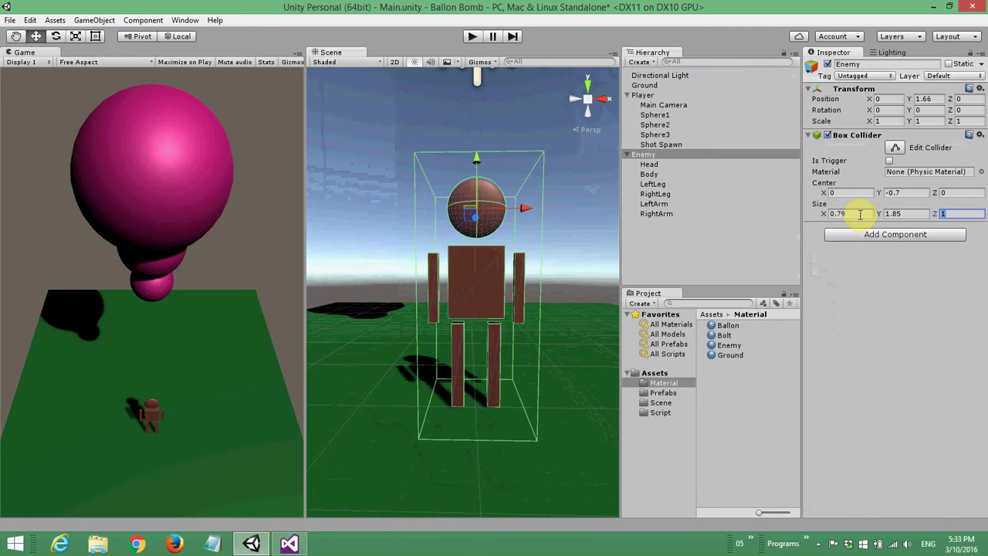
text(0.13)
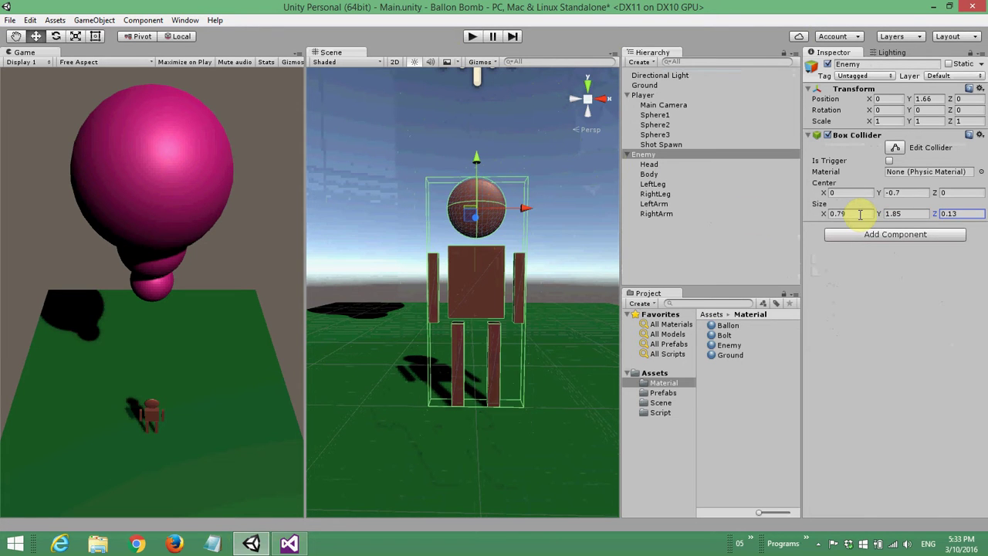
mouse_move(371, 303)
alt+mouse_down()
mouse_move(435, 324)
mouse_move(533, 329)
mouse_move(443, 335)
mouse_move(468, 335)
mouse_move(443, 345)
mouse_move(523, 353)
mouse_move(563, 337)
mouse_move(434, 337)
mouse_move(486, 323)
alt+mouse_up()
mouse_move(432, 330)
alt+mouse_down()
mouse_move(518, 324)
mouse_move(413, 336)
mouse_move(425, 337)
alt+mouse_up()
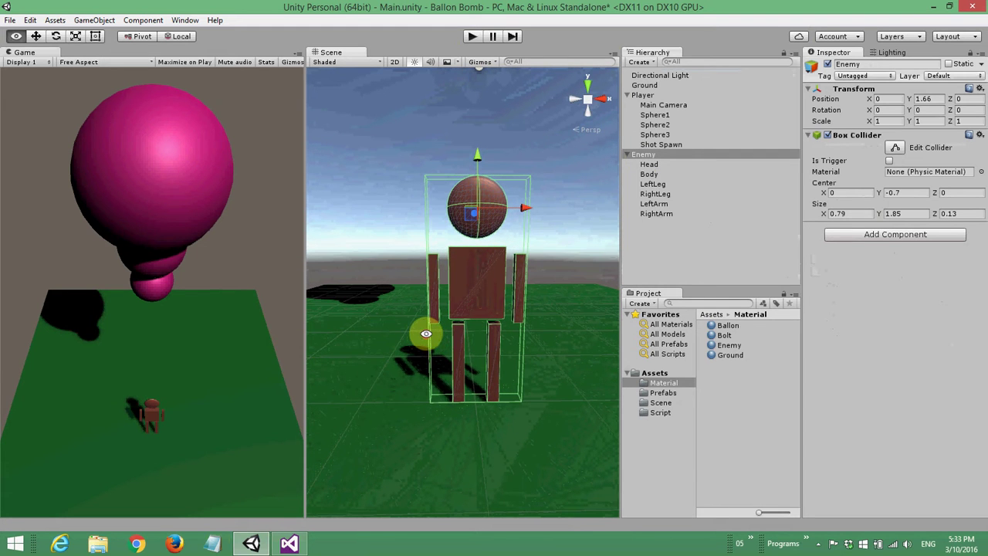
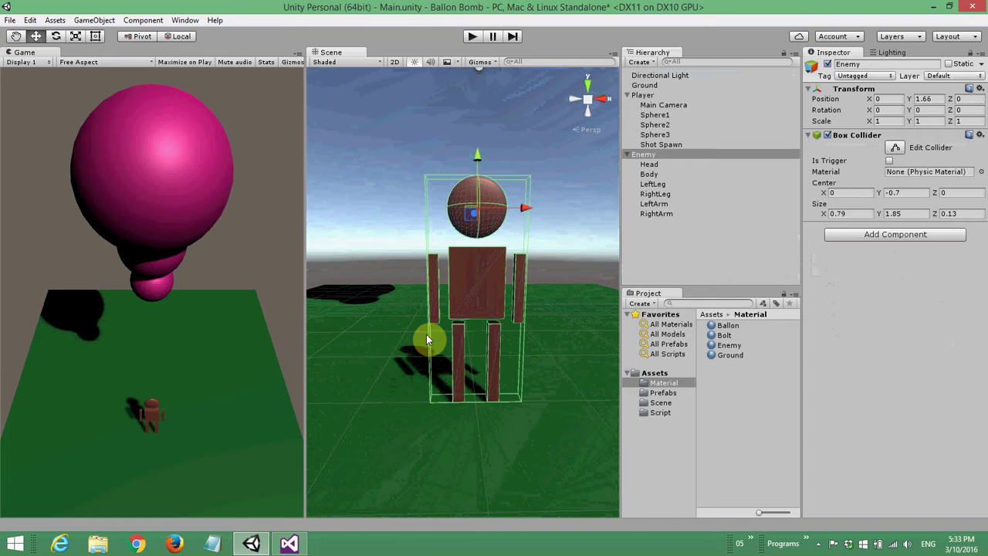
- Attach a new script component named DestroyByContact to the Enemy object
click(651, 157)
click(878, 236)
scroll(872, 340, down, 3)
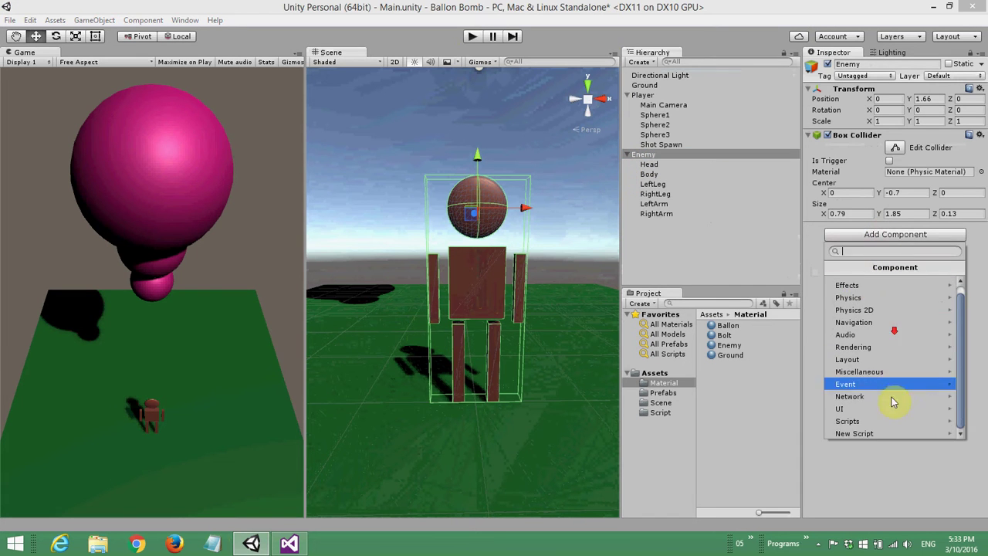
click(896, 436)
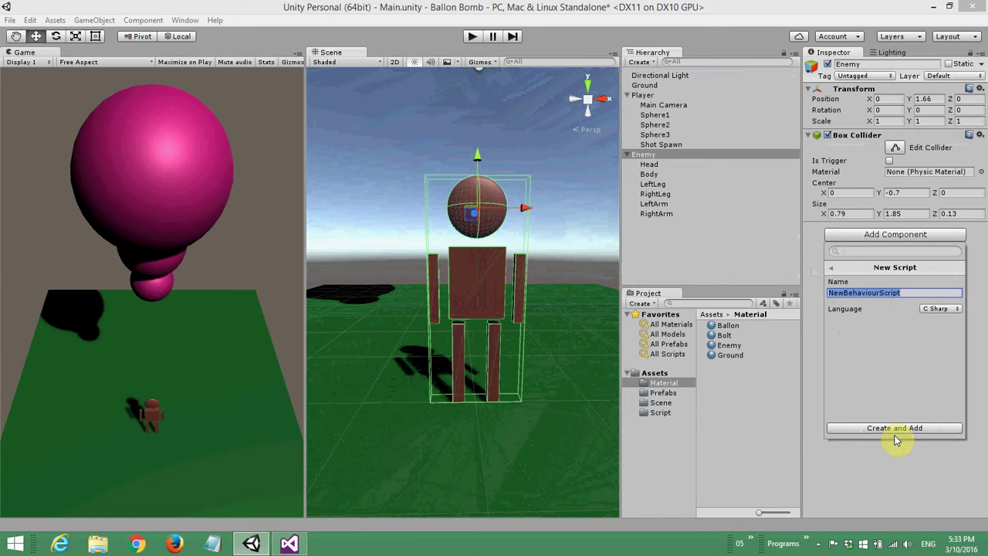
text(Destro)
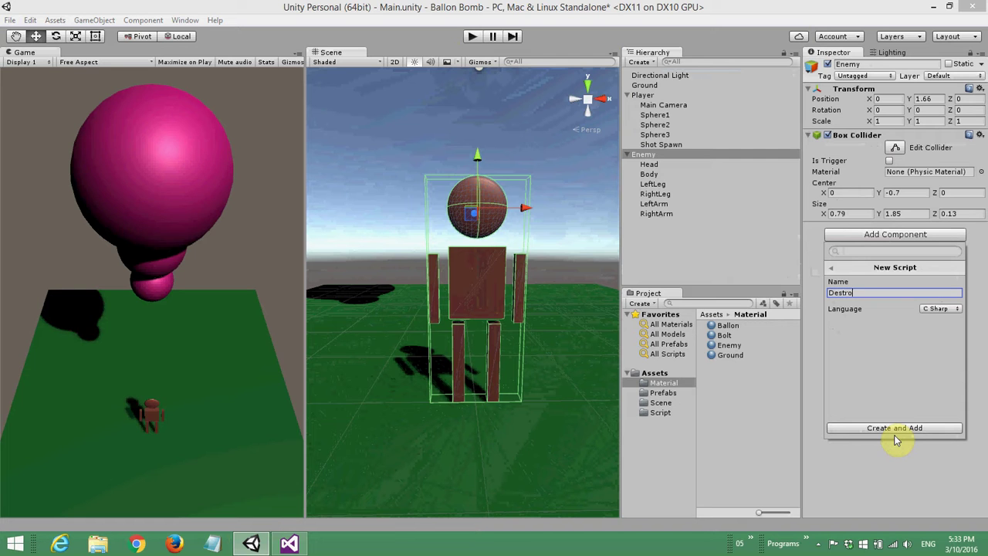
text(yByContact)
click(896, 430)
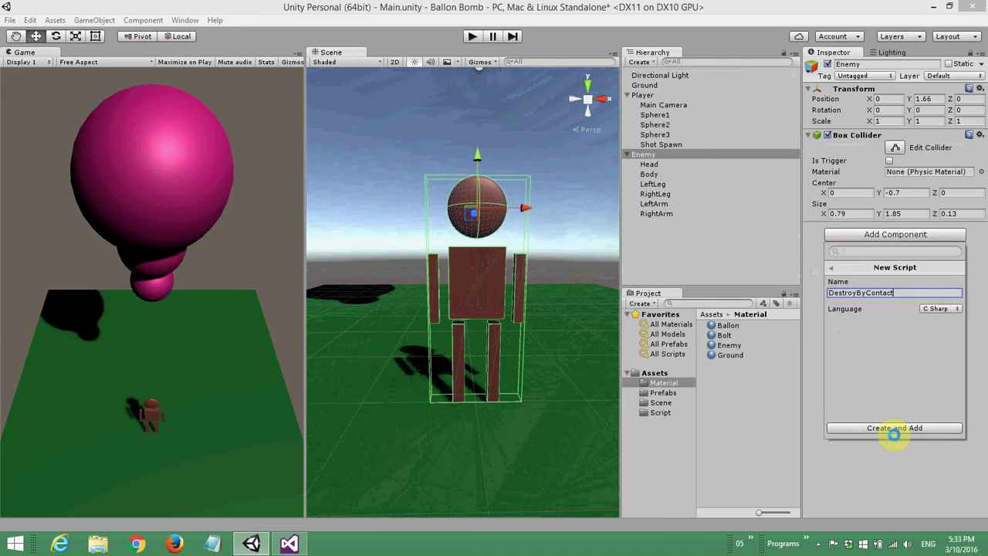
- Move the DestroyByContact script from Assets into the Script folder
click(655, 373)
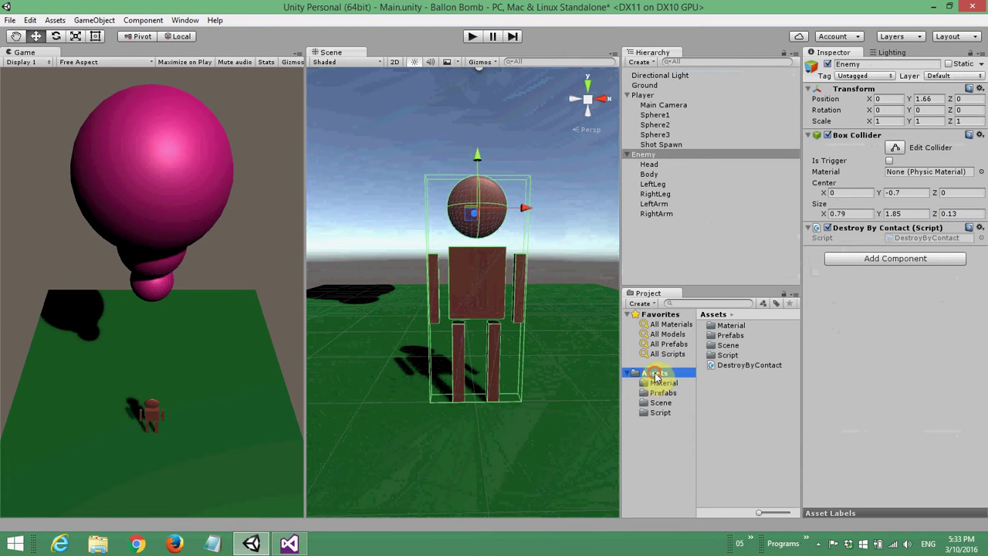
drag(733, 366, 727, 355)
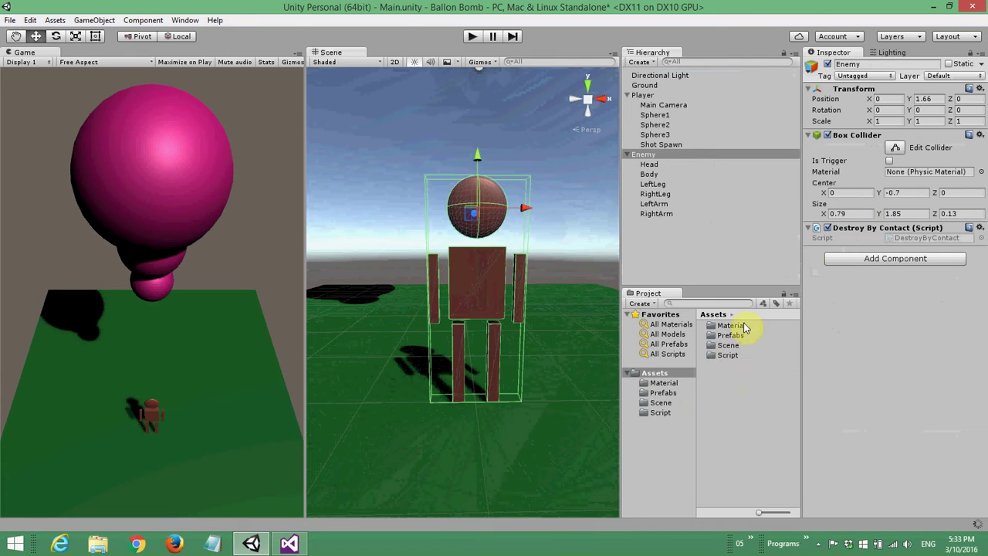
click(911, 241)
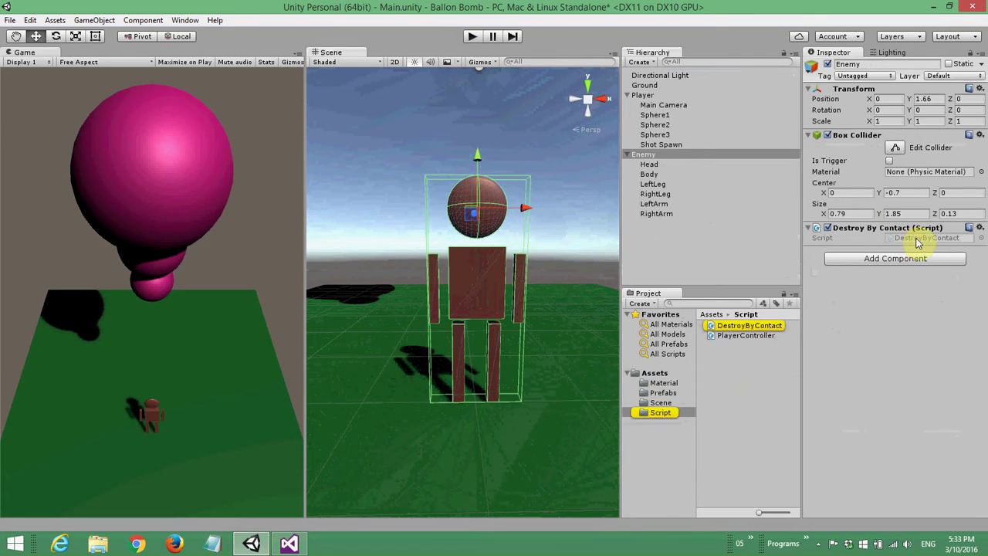
- Open DestroyByContact in Visual Studio and replace Start and Update with OnTriggerEnter(Collider other)
double_click(911, 238)
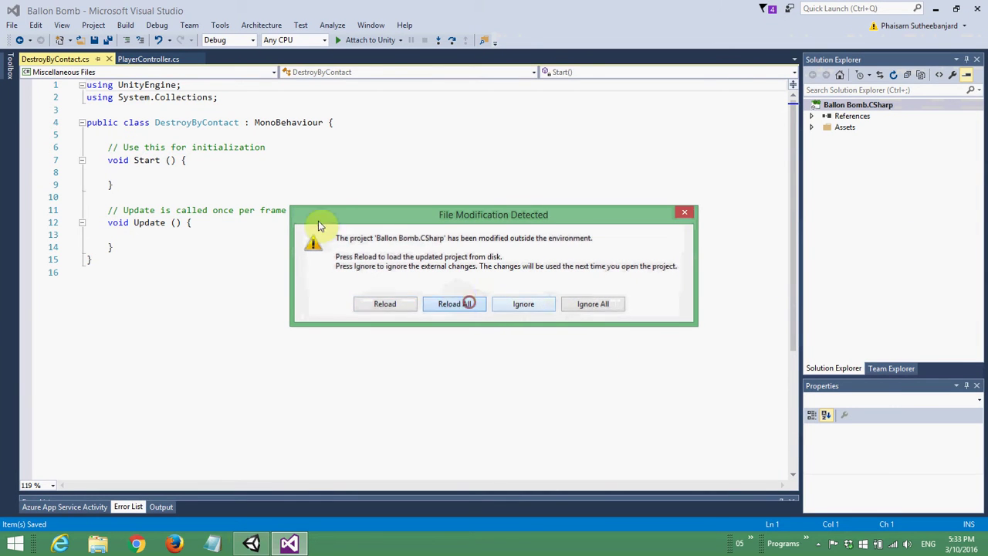
click(463, 304)
drag(88, 135, 216, 248)
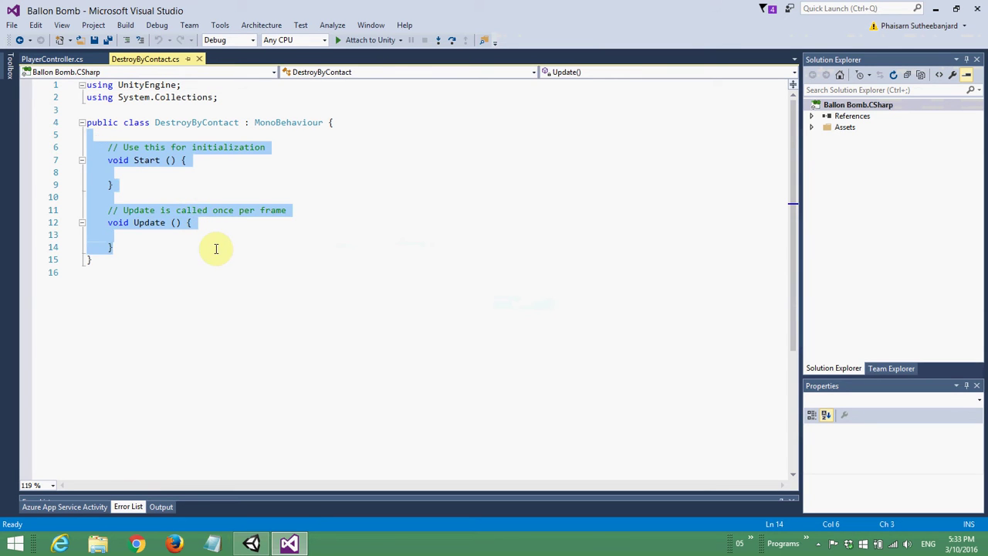
text(void OnTriggerEnter()
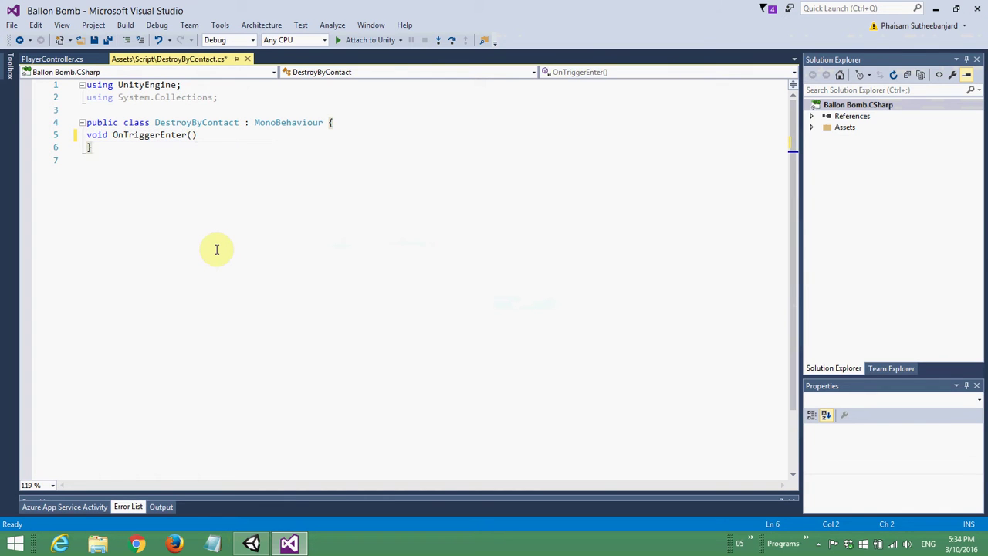
text() {)
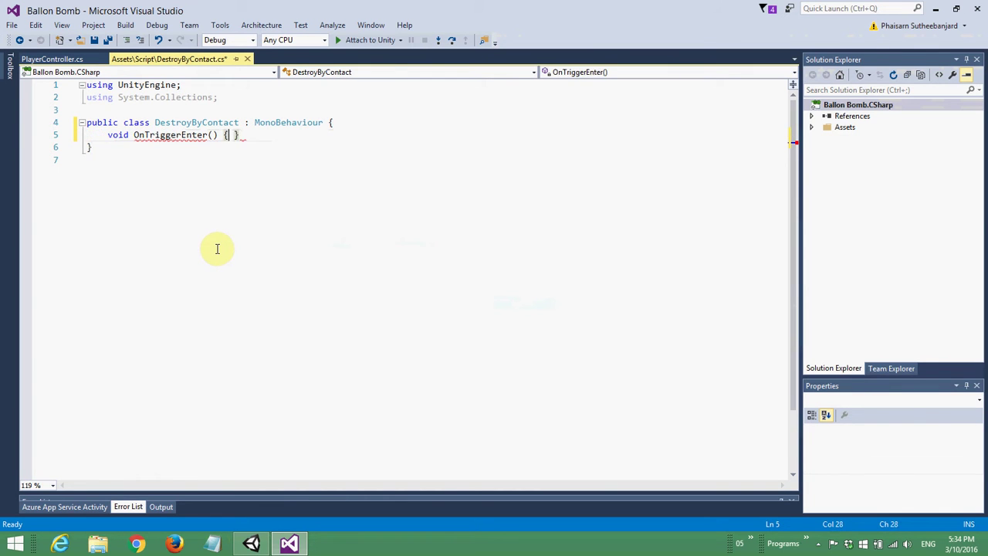
key(Left)
text(C)
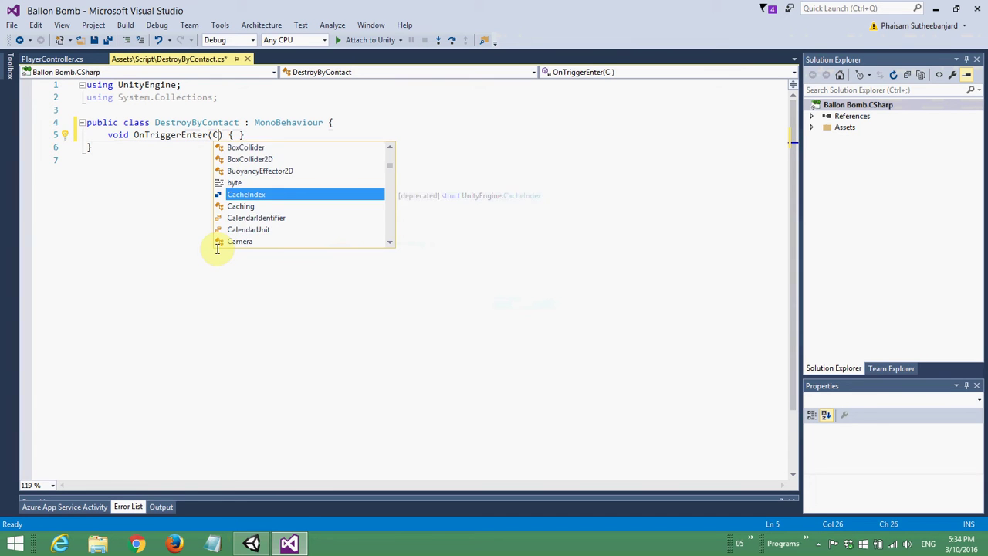
text(olli)
key(Tab)
text(other)
key(Right)
key(Right)
key(Right)
key(Return)
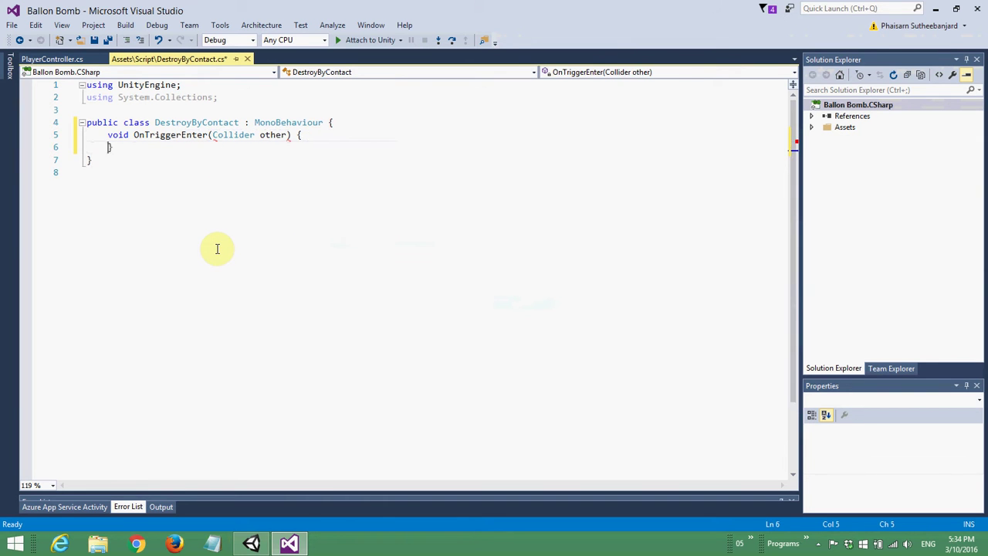
- Fill OnTriggerEnter with Destroy(other.gameObject); and Destroy(gameObject);
key(Return)
text(De)
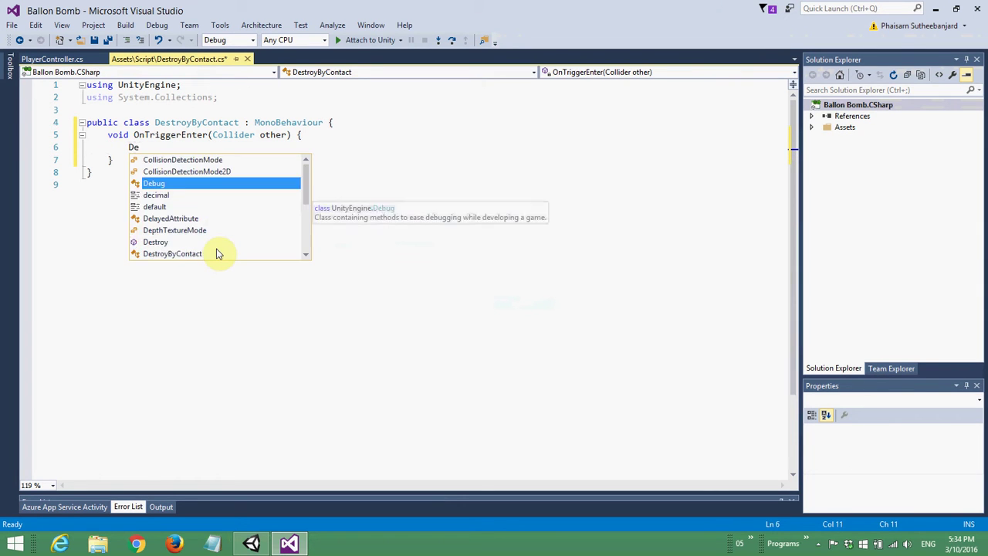
text(str)
key(Tab)
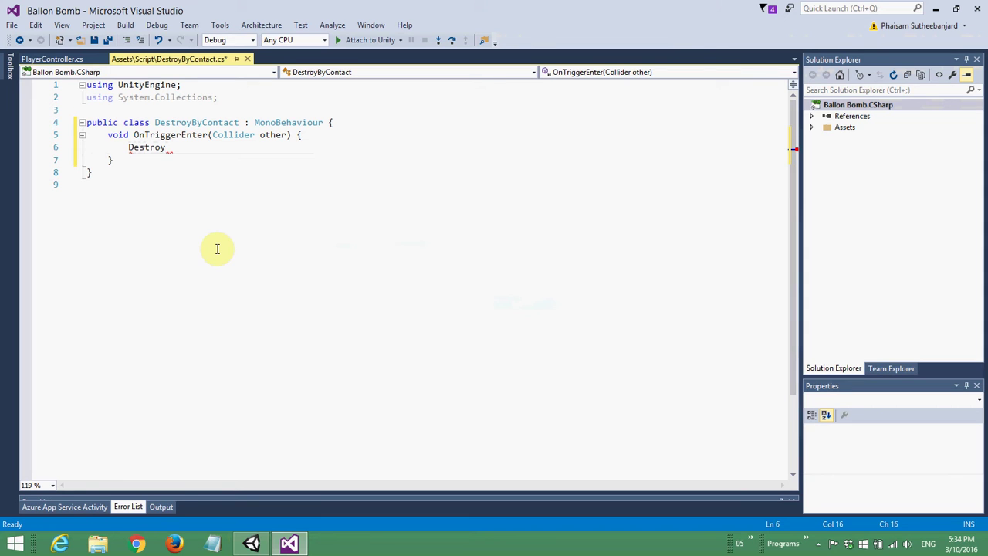
text((other)
key(Escape)
text(.game)
key(Tab)
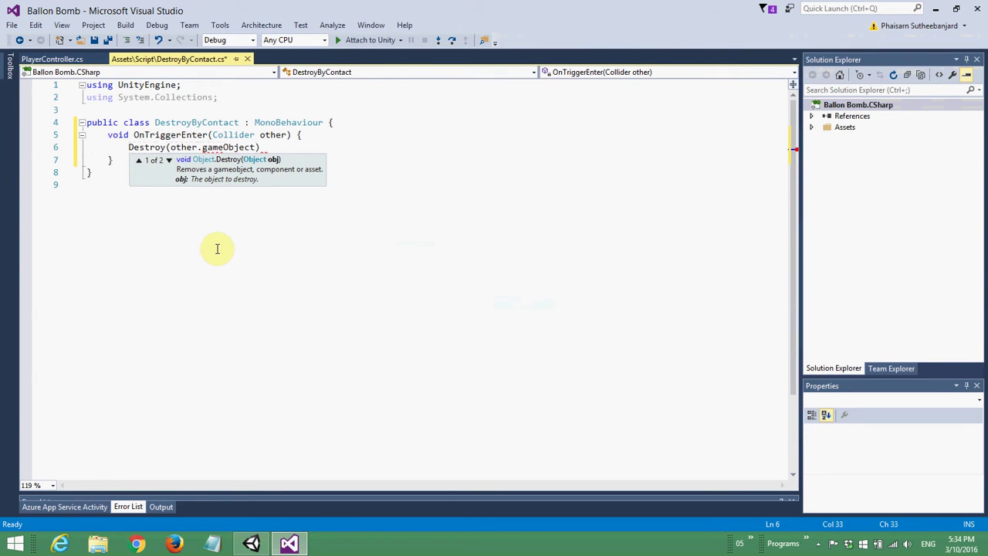
text(;)
key(Return)
text(Des)
key(Tab)
text((game)
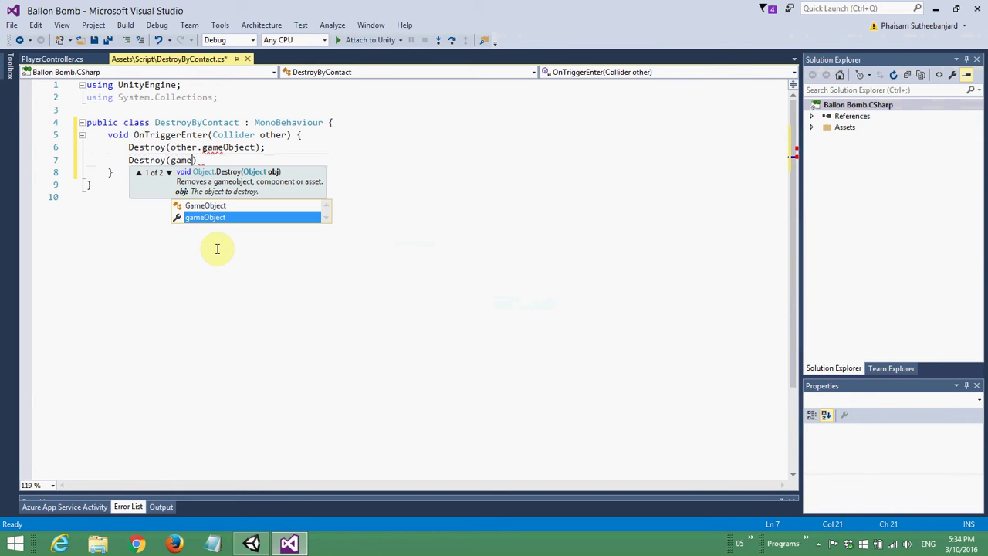
key(Tab)
text();)
- Save and reformat the script with Ctrl+K, D, then return to Unity
key(ctrl+s)
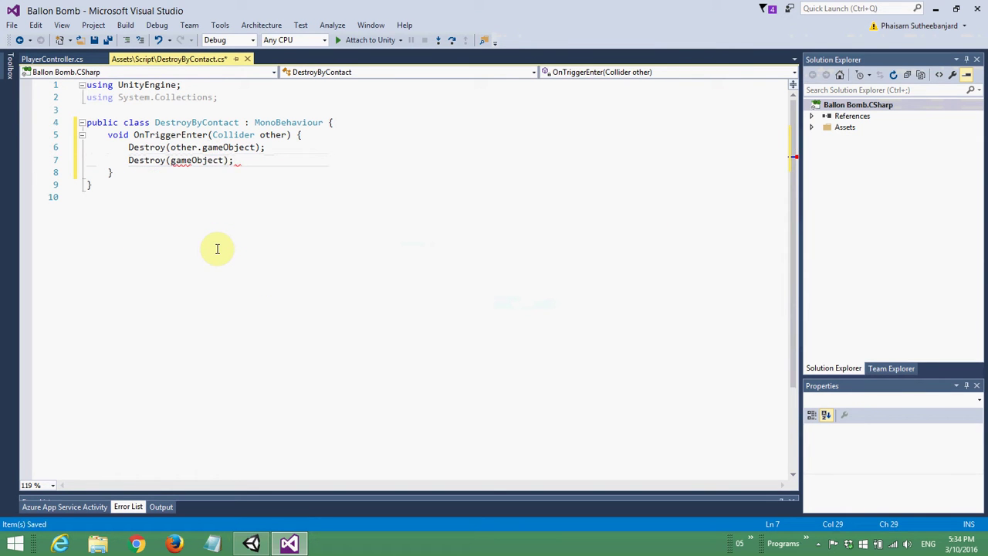
key(ctrl+k)
key(ctrl+d)
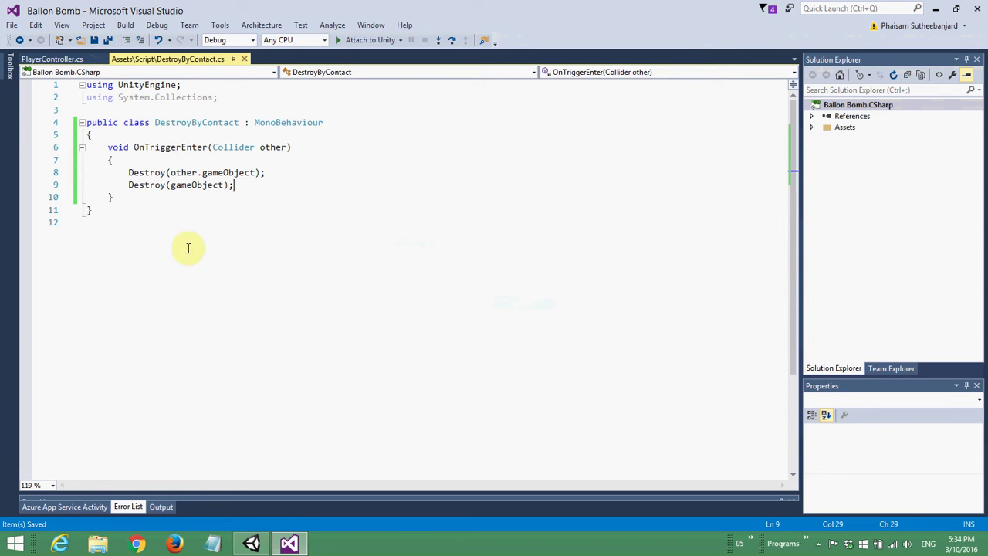
click(250, 544)
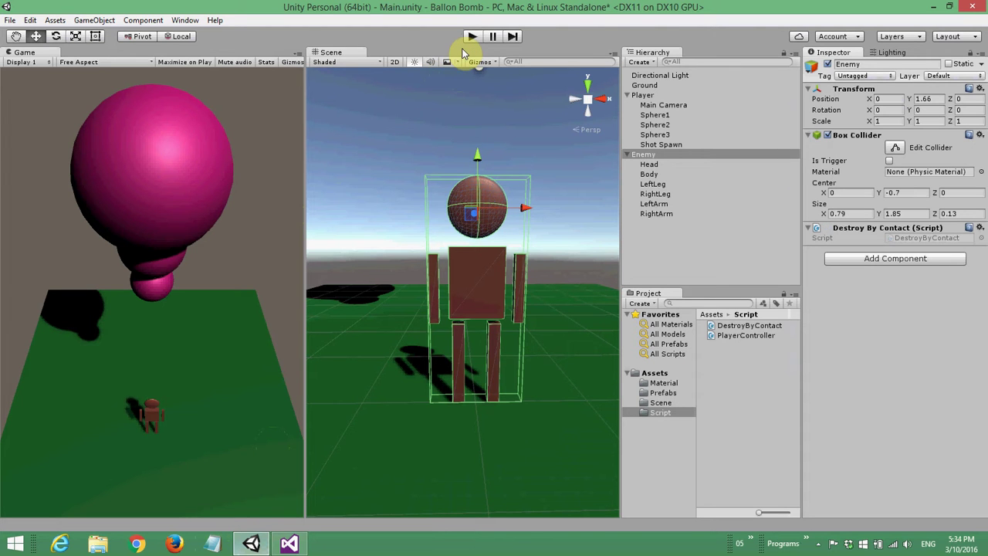
click(463, 47)
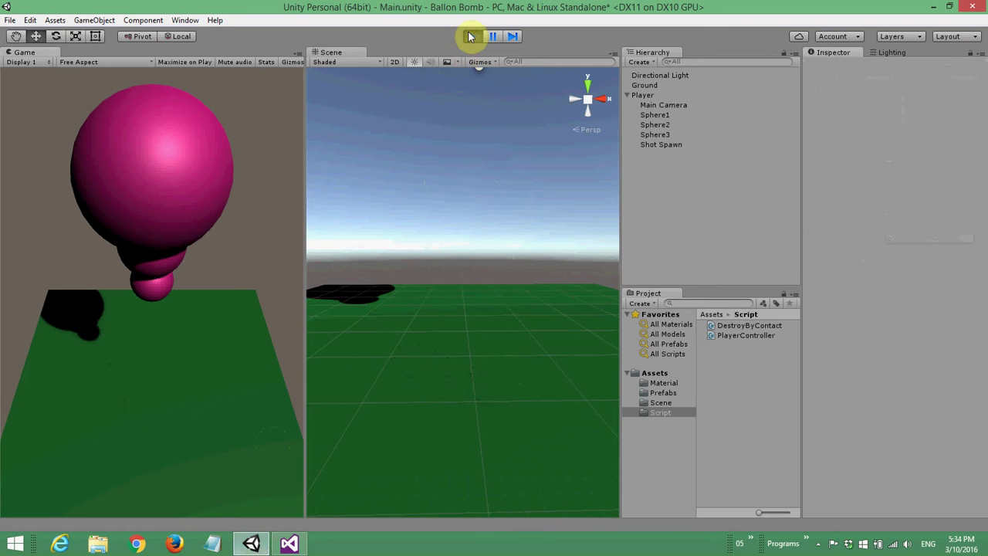
click(471, 36)
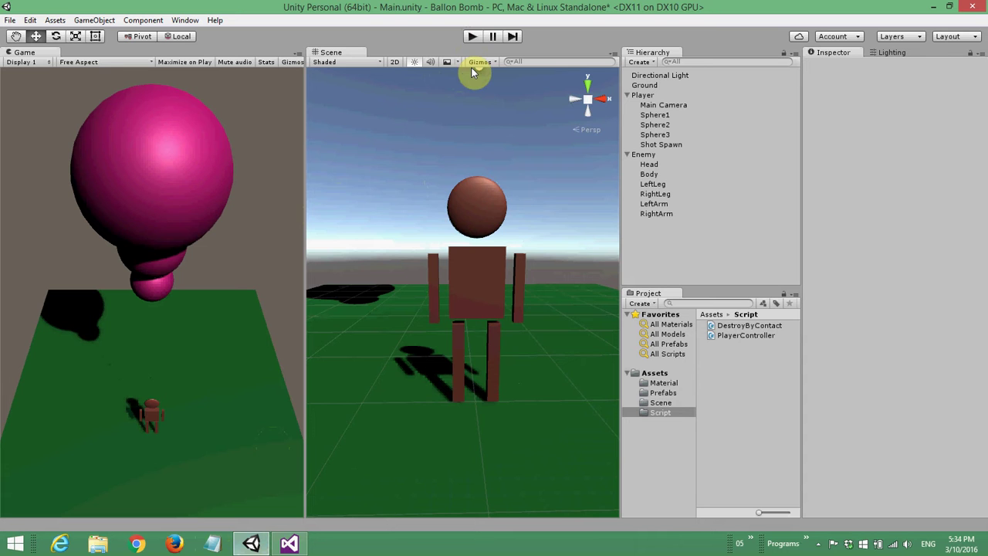
key(ctrl+p)
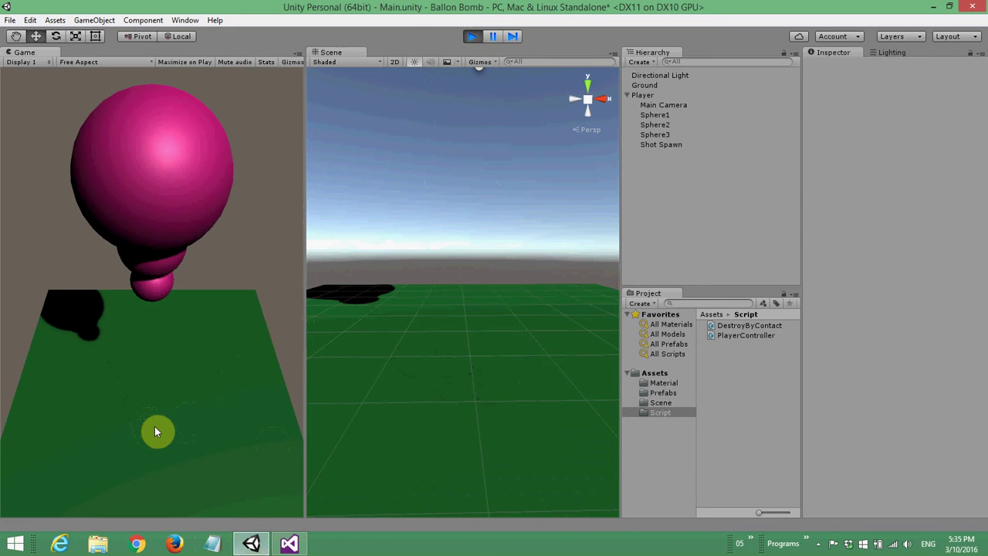
mouse_move(195, 427)
mouse_down()
mouse_move(453, 302)
mouse_move(650, 224)
mouse_up()
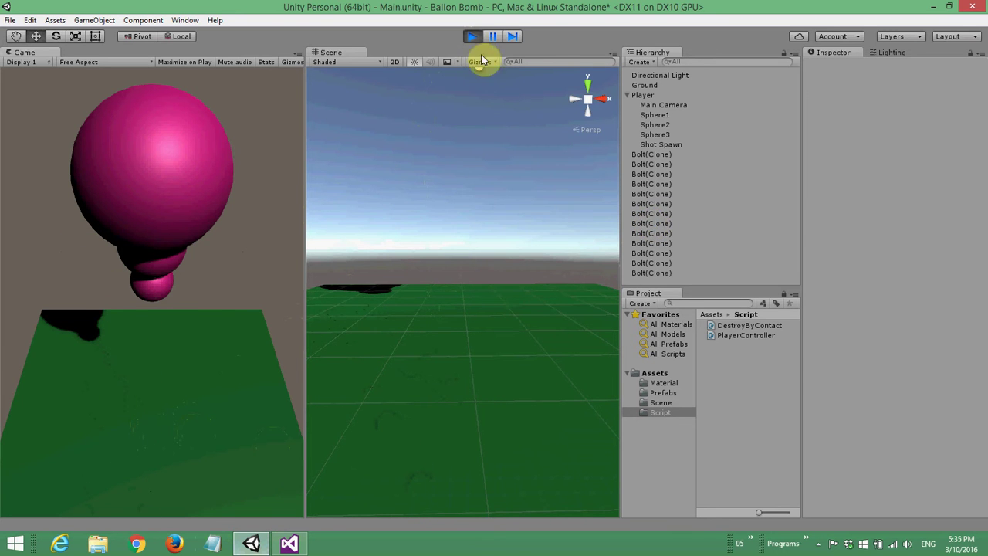
click(471, 37)
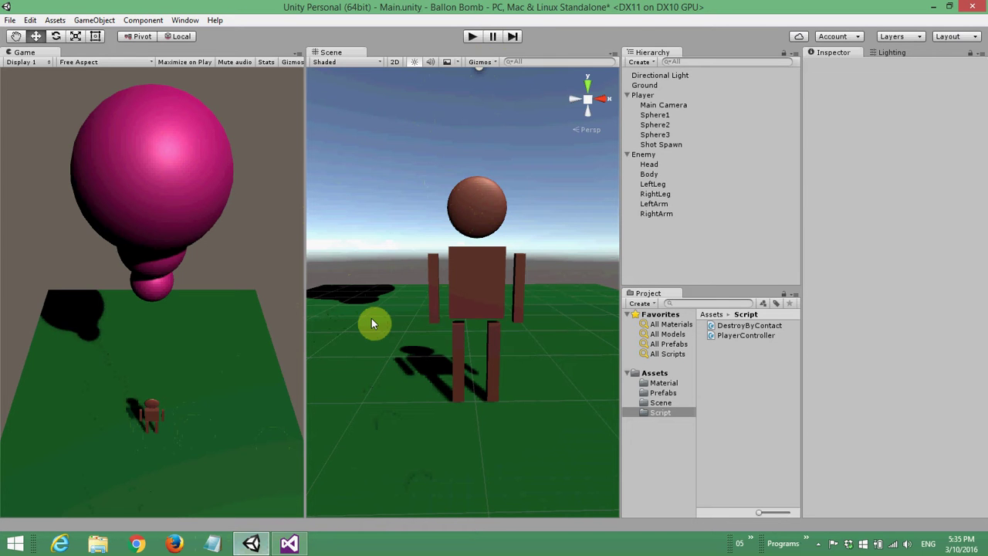
- Create a cube named Boundary and reset its transform
click(640, 61)
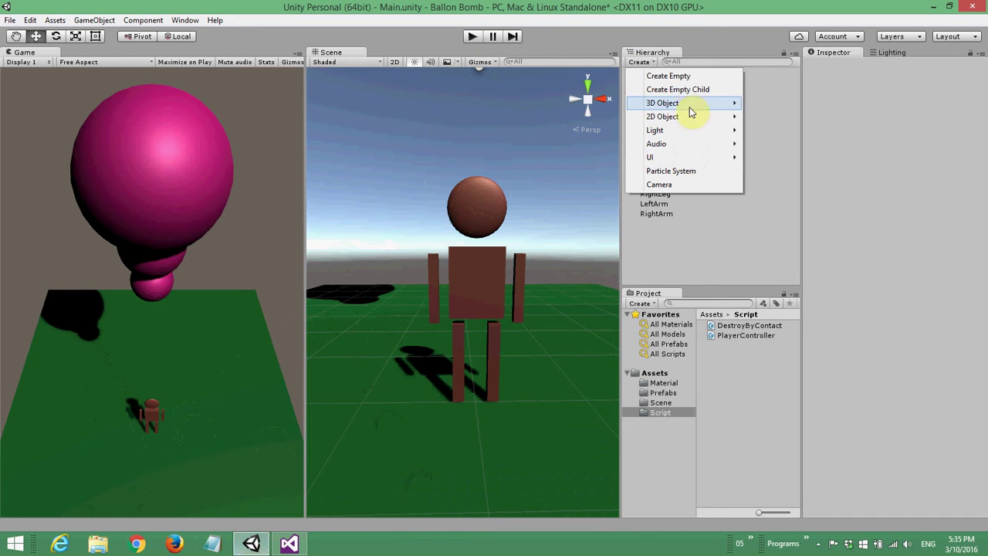
mouse_move(690, 103)
click(754, 103)
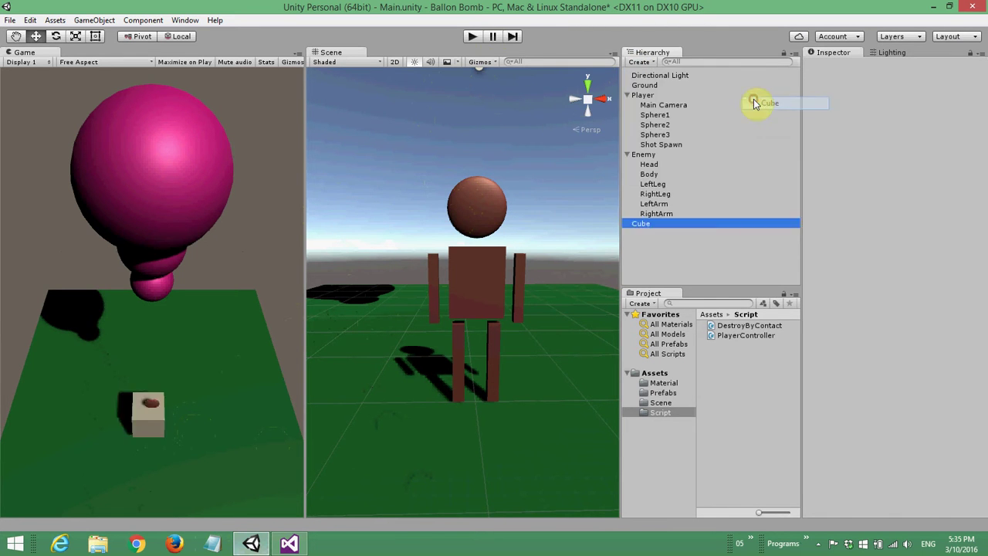
text(Boundary)
key(Return)
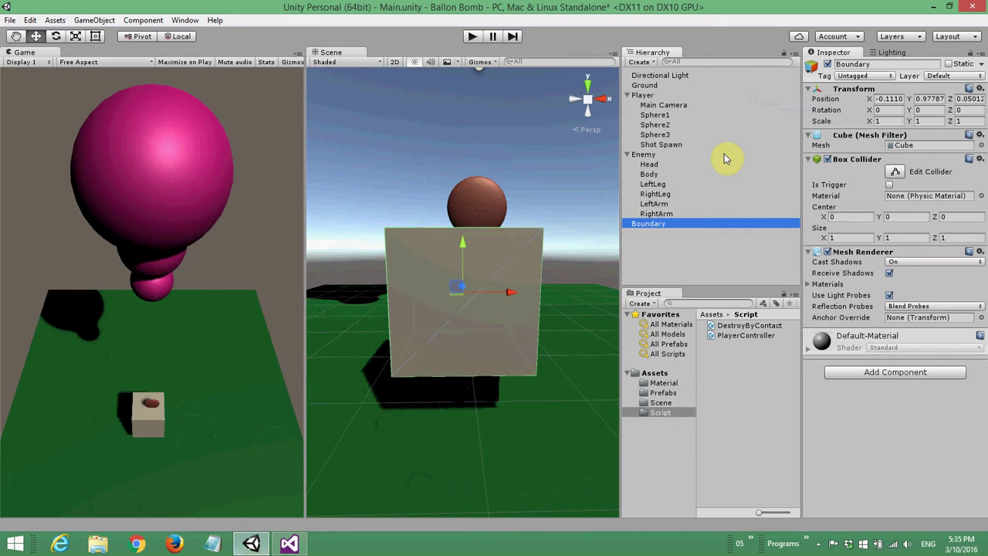
click(970, 96)
click(970, 101)
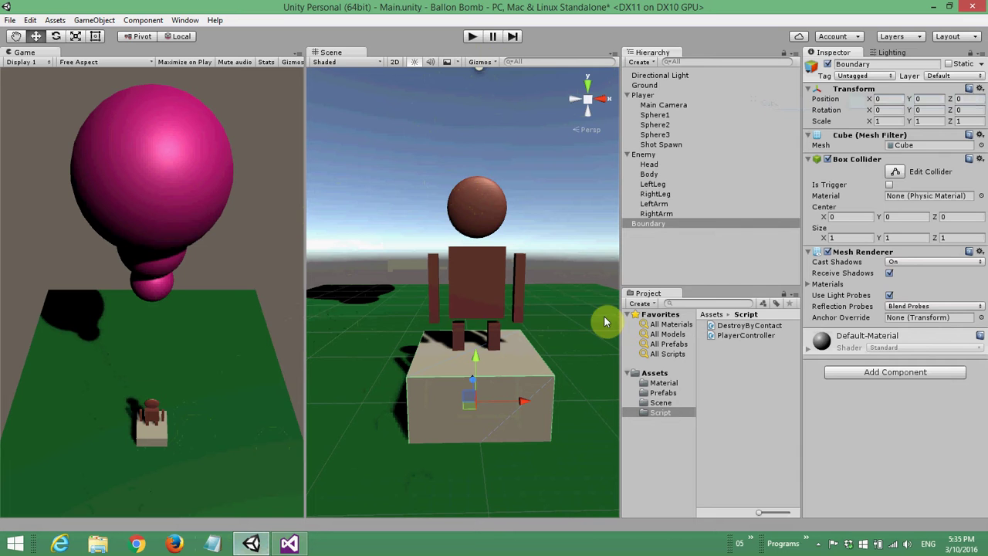
- Hide Boundary's Mesh Renderer and set Position Y 5 and Scale 13 × 12 × 17
click(828, 251)
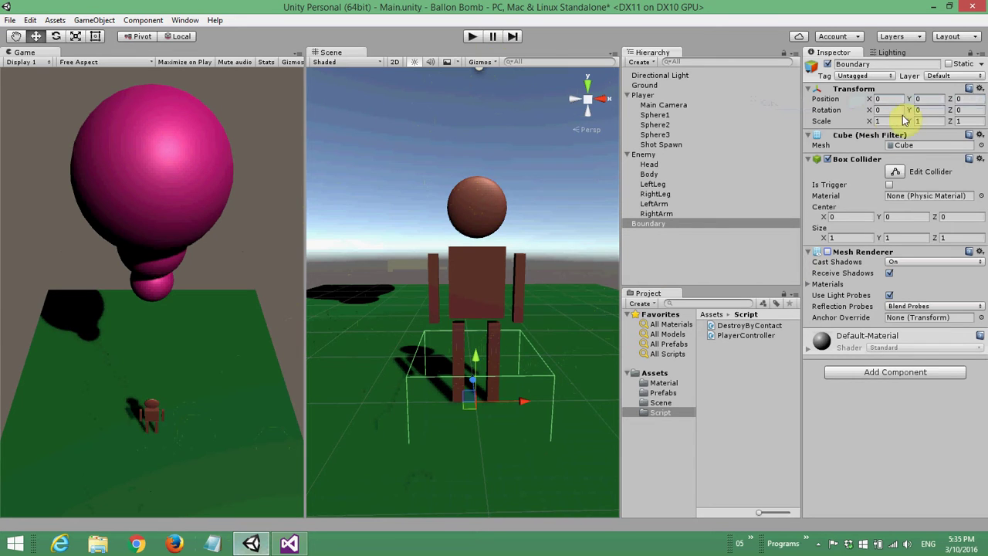
click(925, 99)
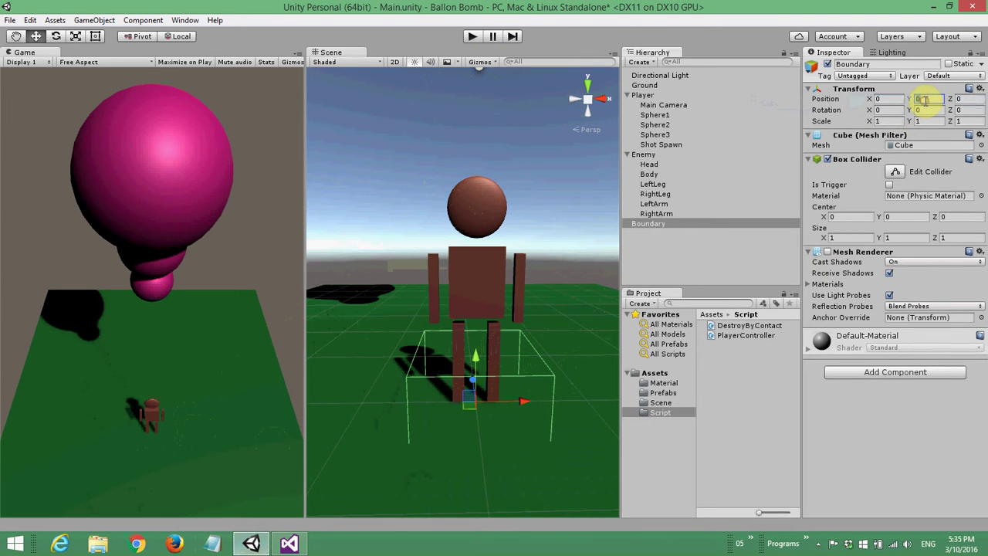
text(5)
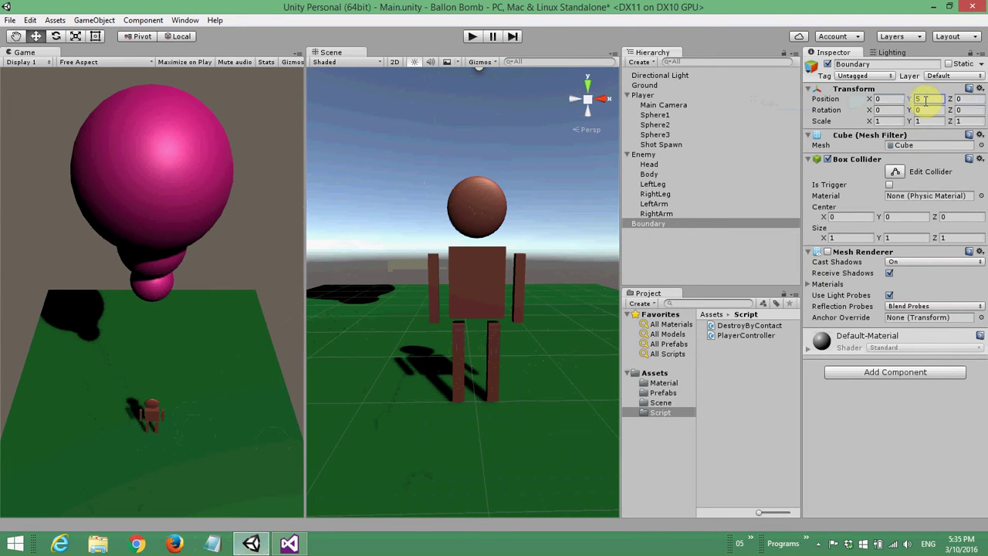
click(888, 121)
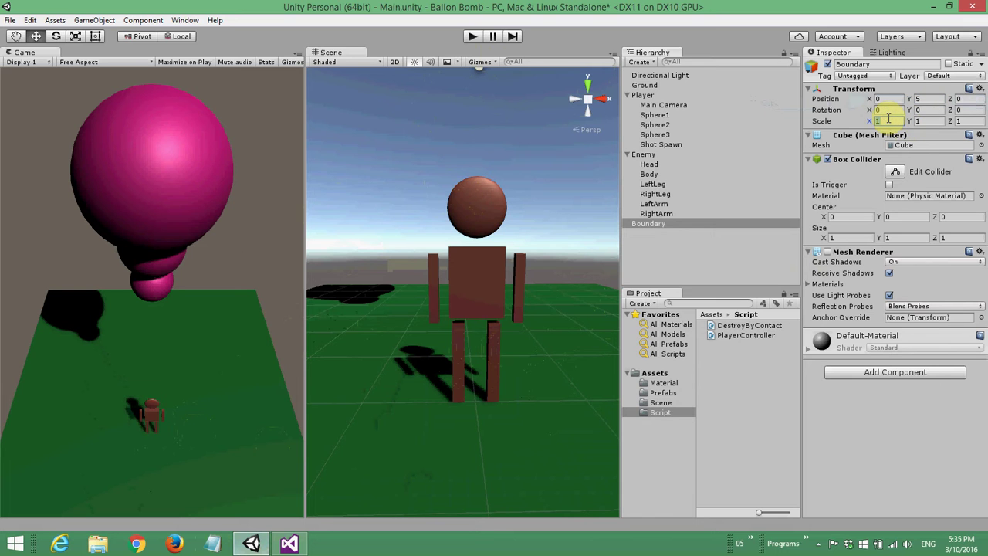
text(3)
key(Tab)
text(12)
key(Tab)
double_click(647, 223)
scroll(452, 291, up, 2)
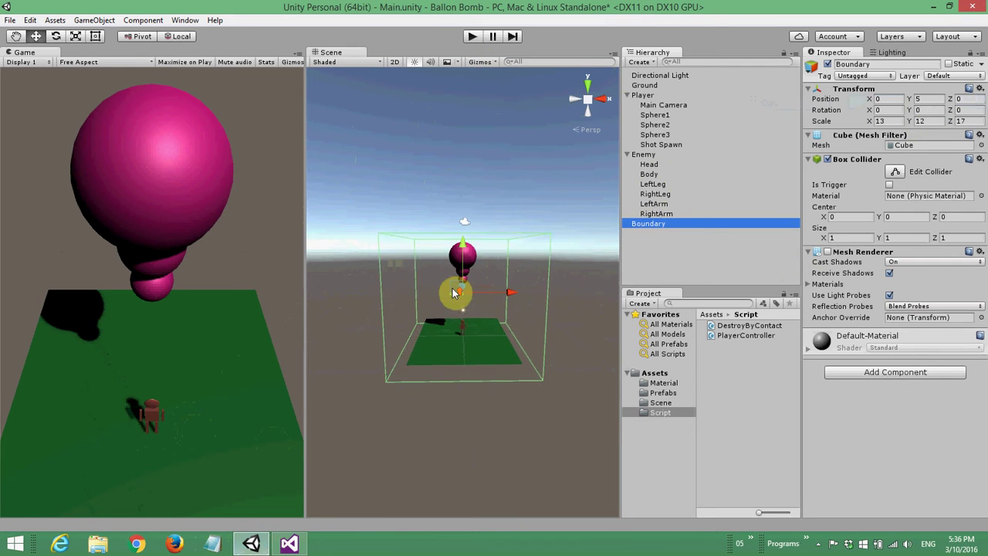
scroll(444, 348, up, 3)
click(451, 394)
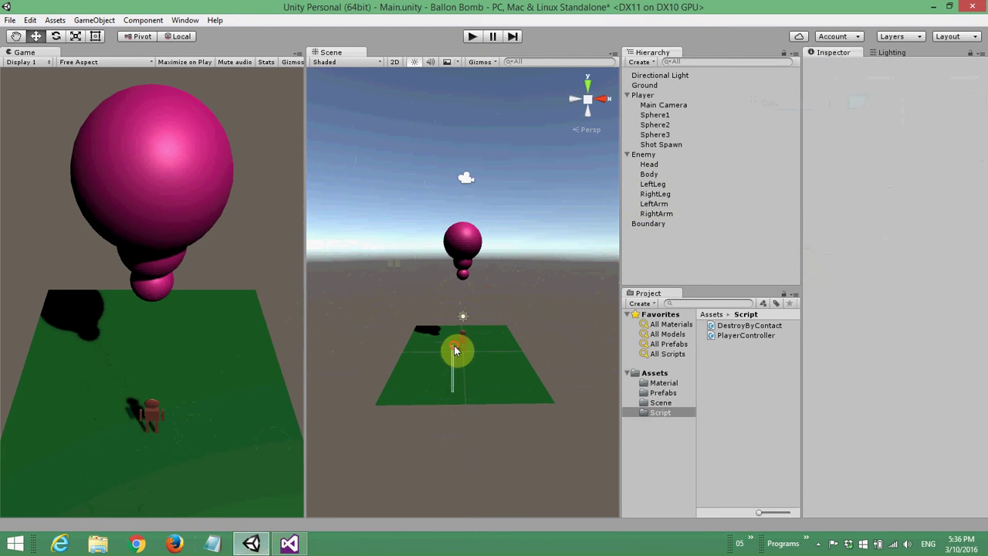
click(647, 224)
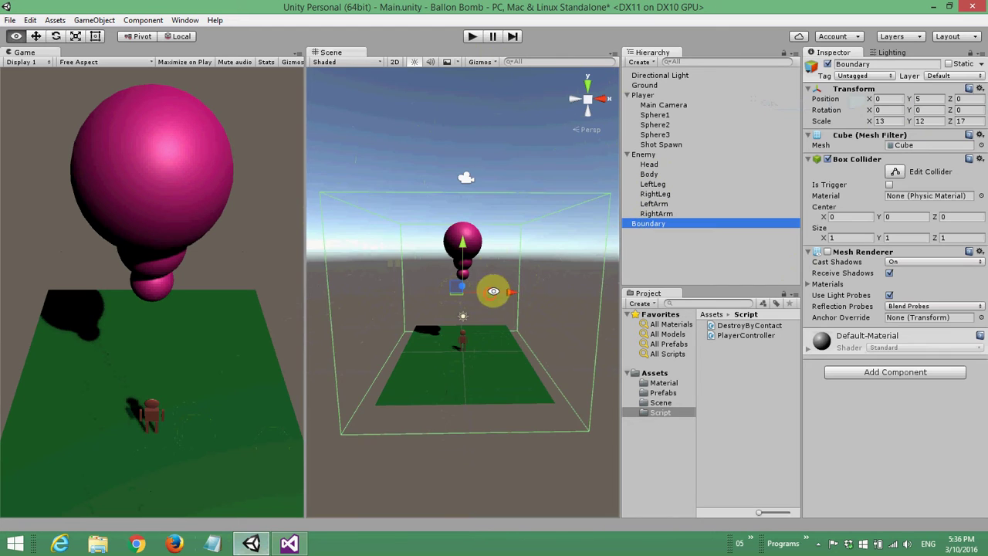
alt+drag(494, 287, 496, 206)
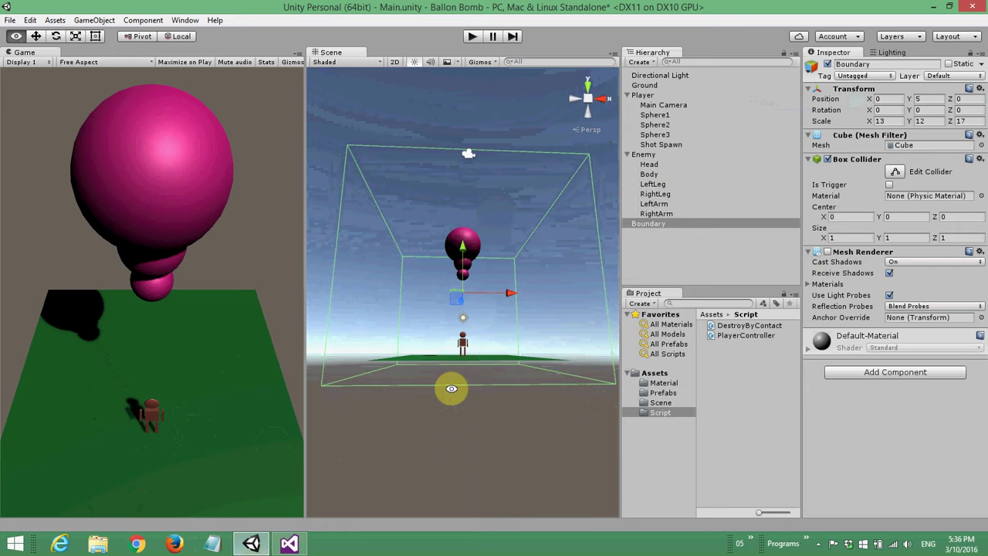
alt+drag(512, 229, 502, 321)
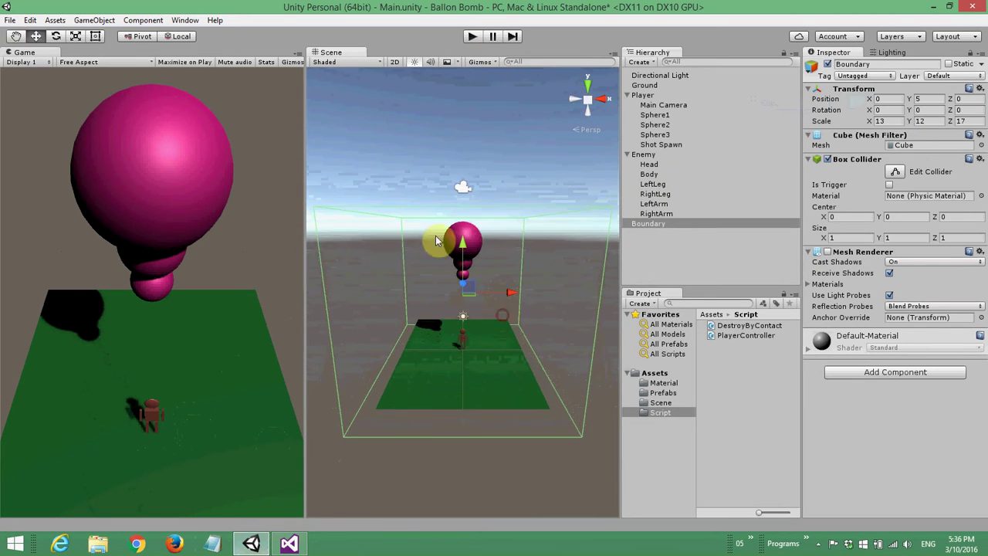
click(393, 63)
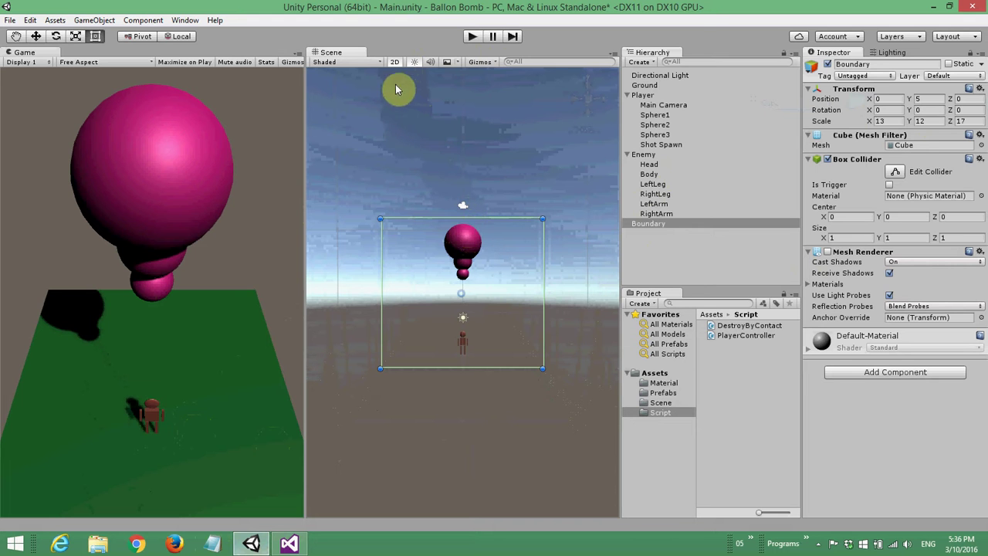
click(395, 64)
key(w)
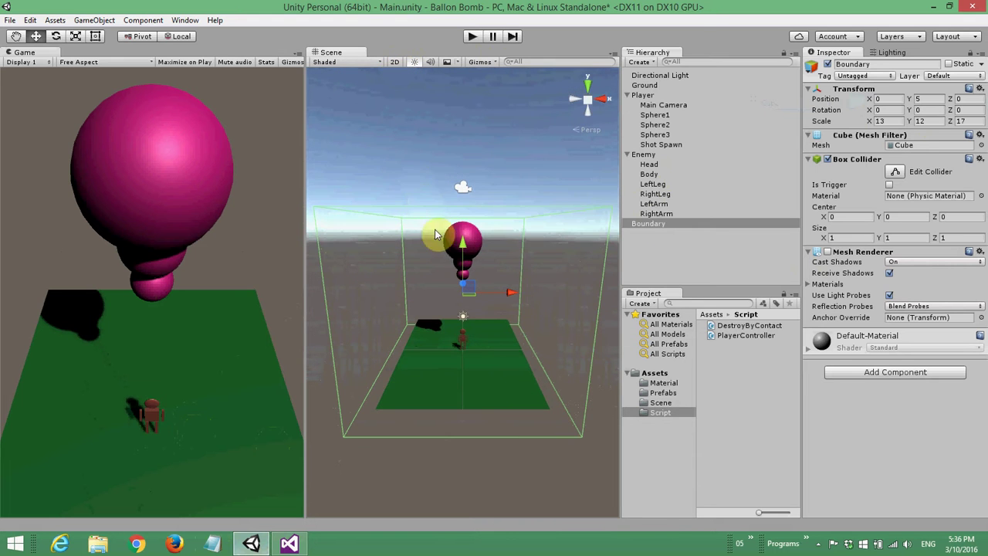
mouse_move(419, 423)
alt+mouse_down()
mouse_move(428, 325)
mouse_move(564, 332)
mouse_move(455, 397)
alt+mouse_up()
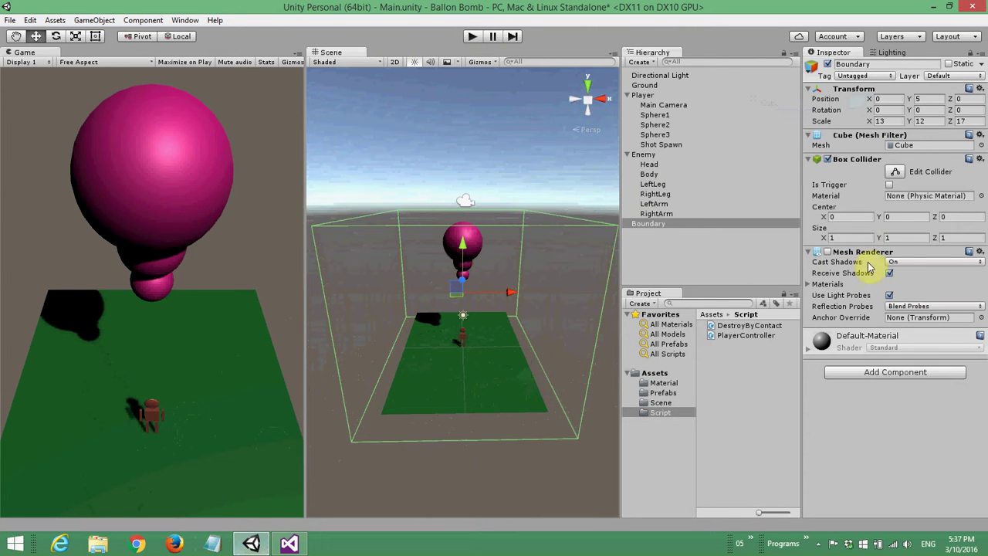
- Remove Boundary's Mesh Renderer component and tick Is Trigger on its Box Collider
click(980, 252)
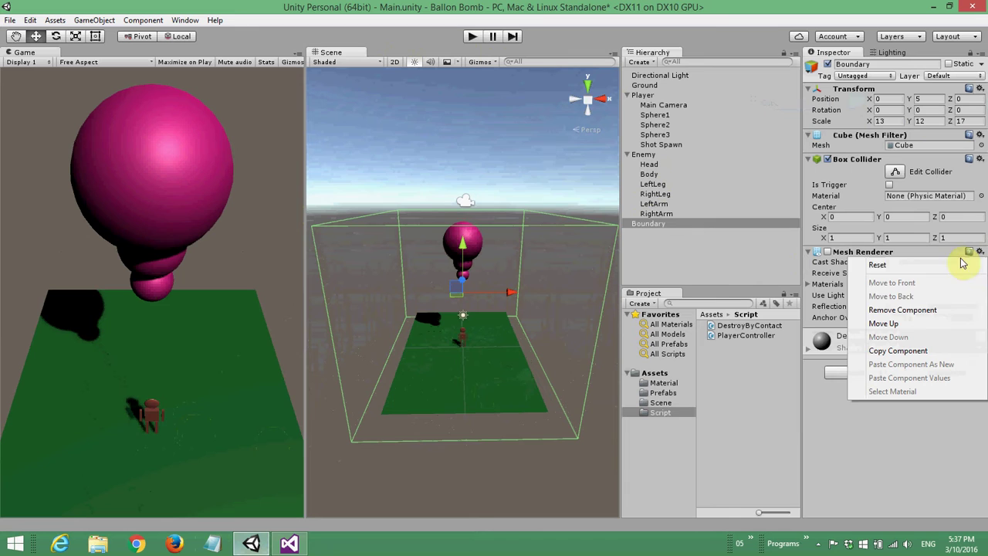
click(941, 312)
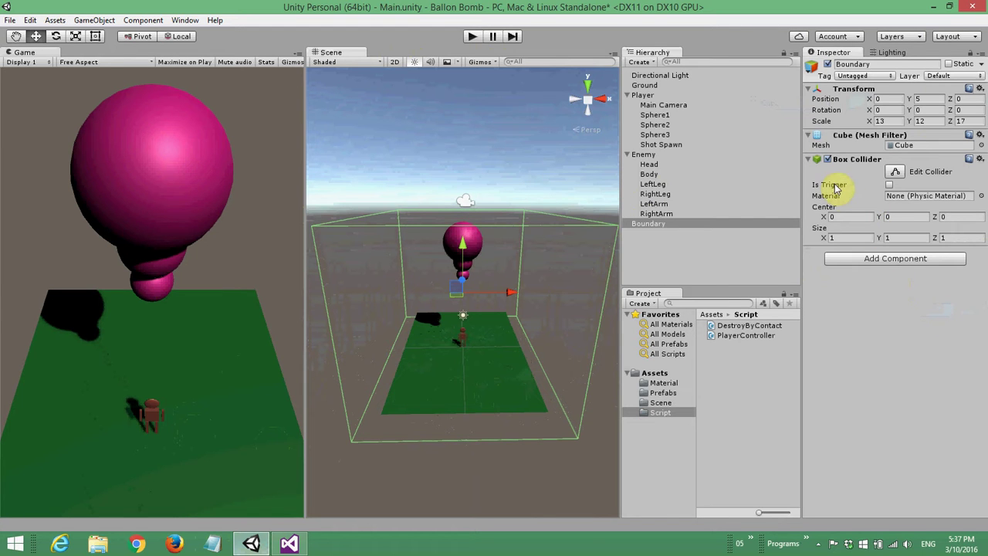
click(890, 186)
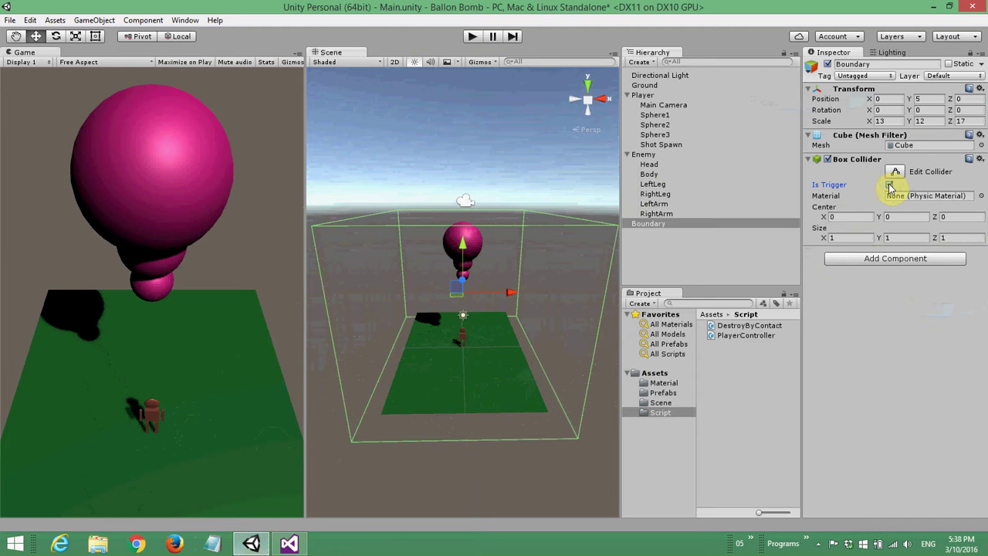
click(890, 185)
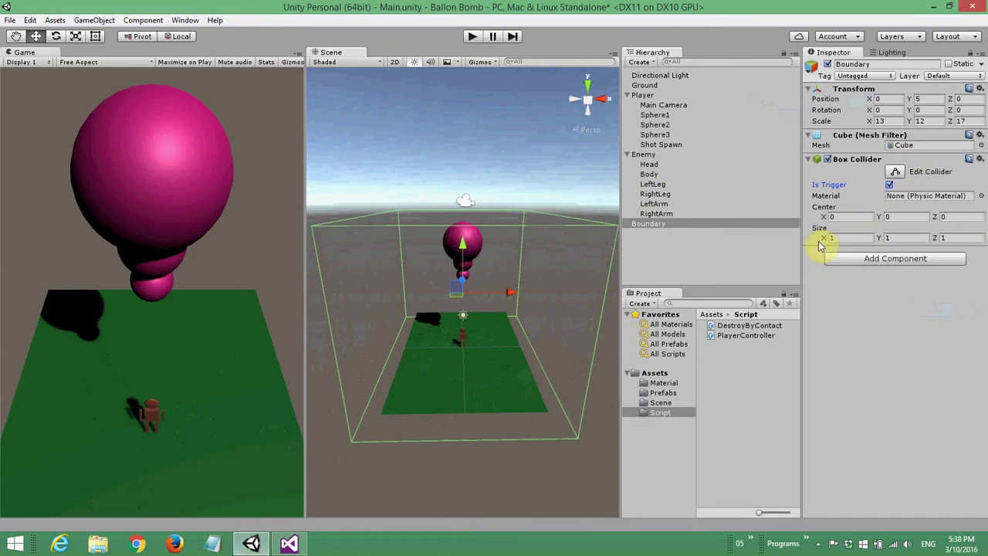
click(650, 226)
right_click(654, 224)
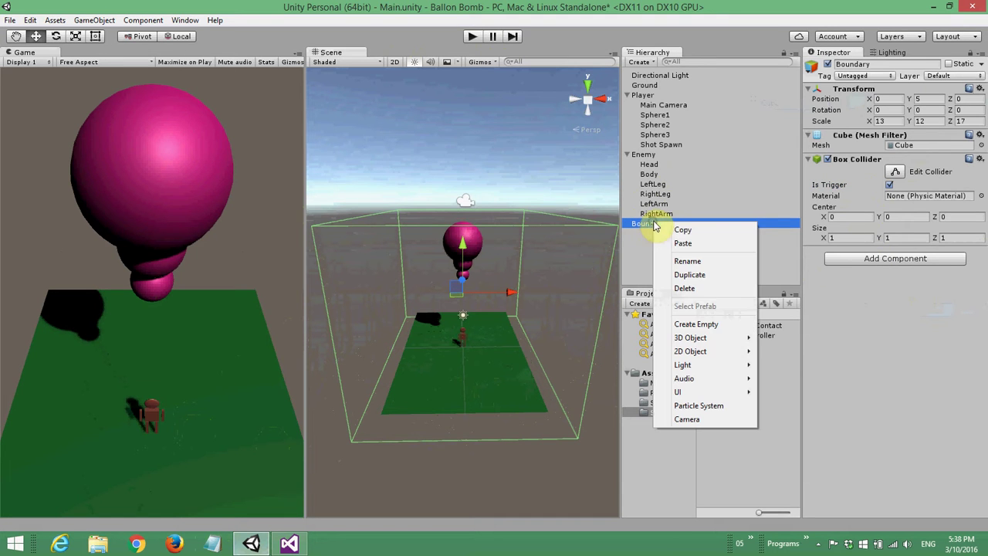
click(858, 258)
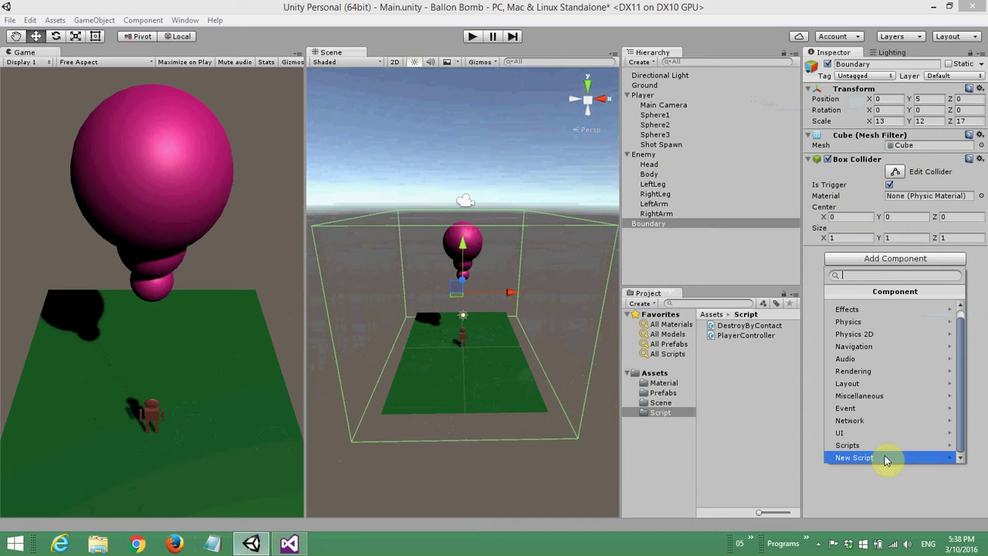
click(885, 458)
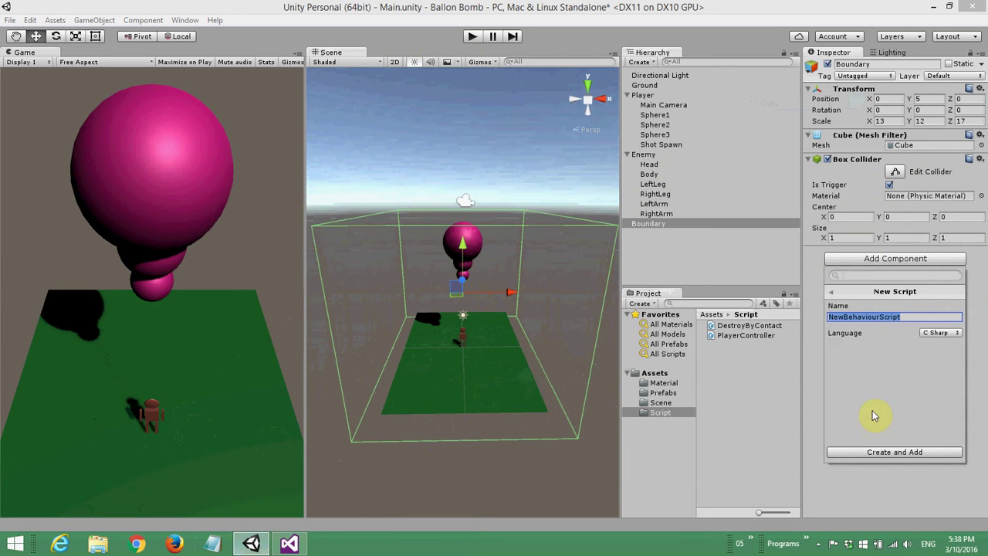
text(B)
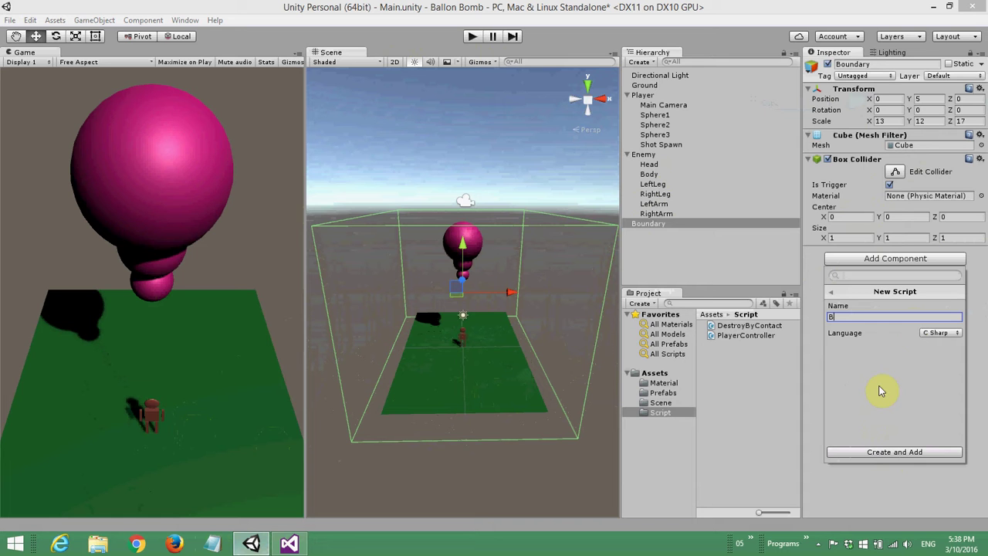
key(BackSpace)
key(BackSpace)
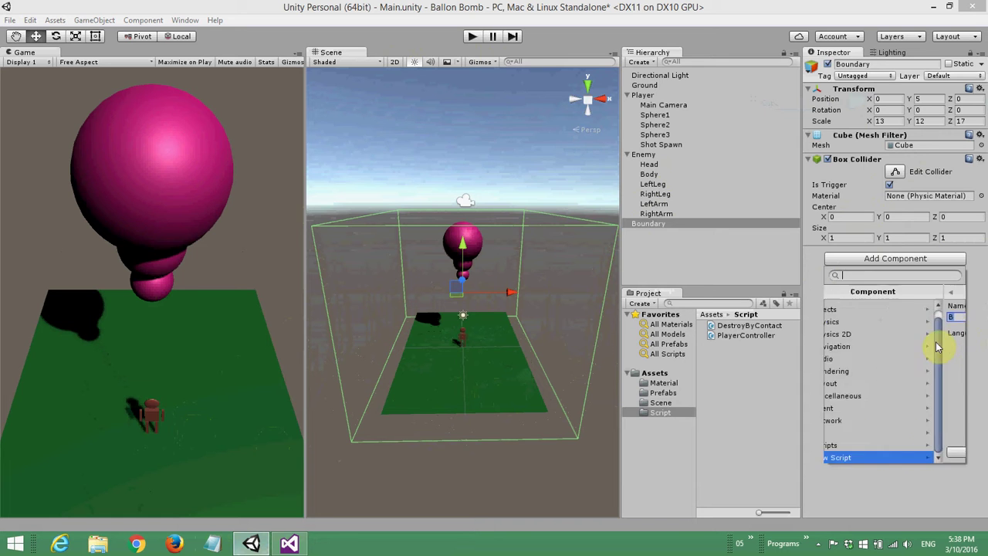
key(Escape)
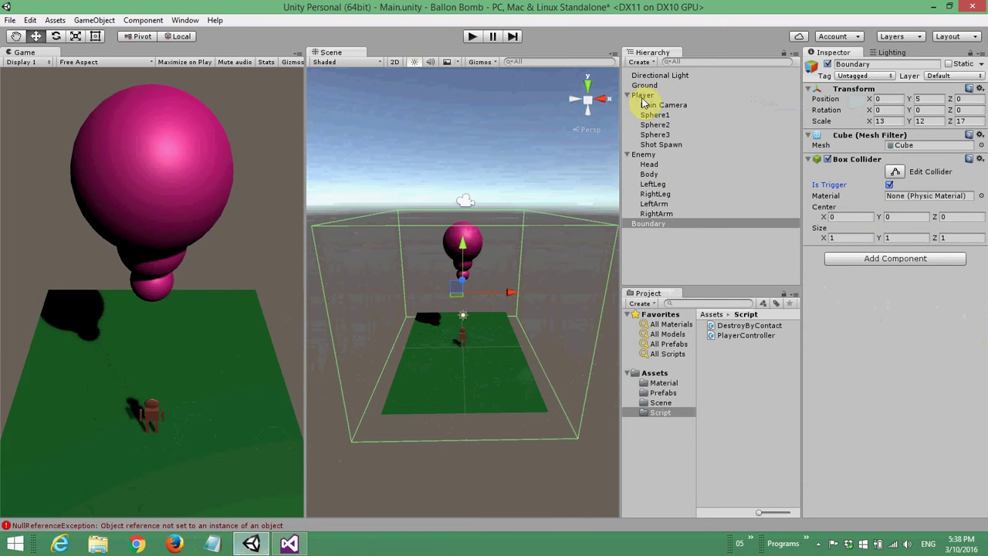
click(641, 95)
- In PlayerController.cs, add a [System.Serializable] public class Boundary above PlayerController
double_click(911, 245)
click(163, 226)
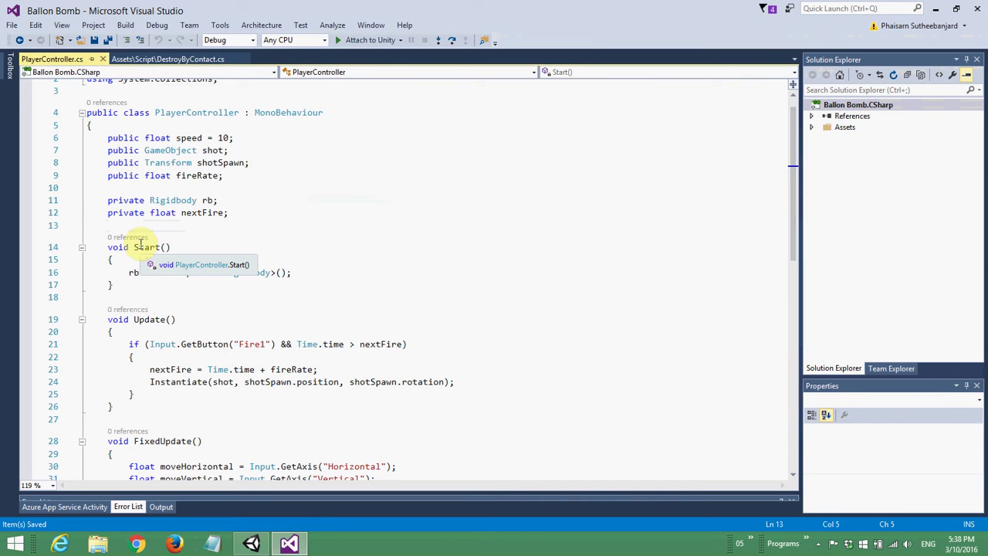
key(Up)
key(Up)
key(Up)
key(Up)
key(Up)
key(Up)
key(Up)
key(Up)
key(Up)
key(Return)
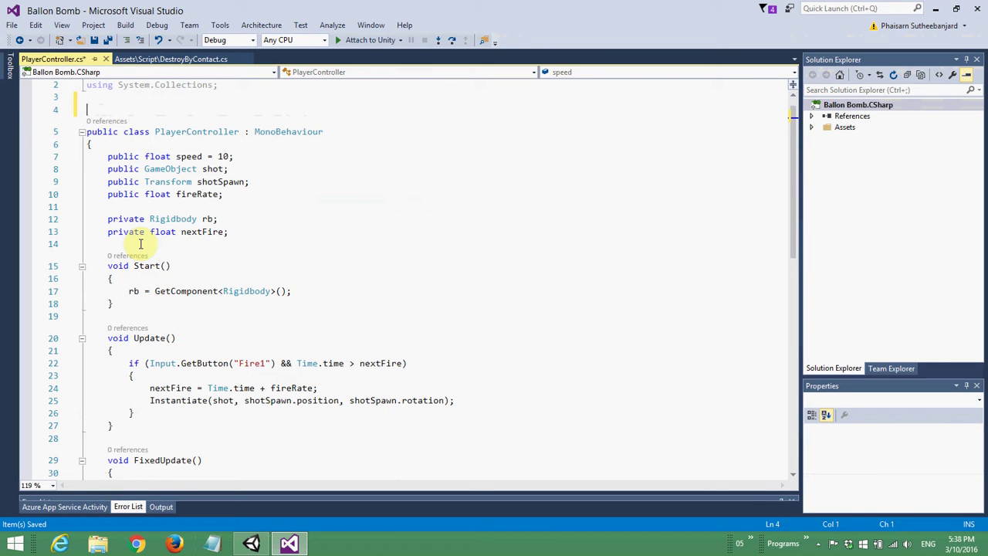
text(public c)
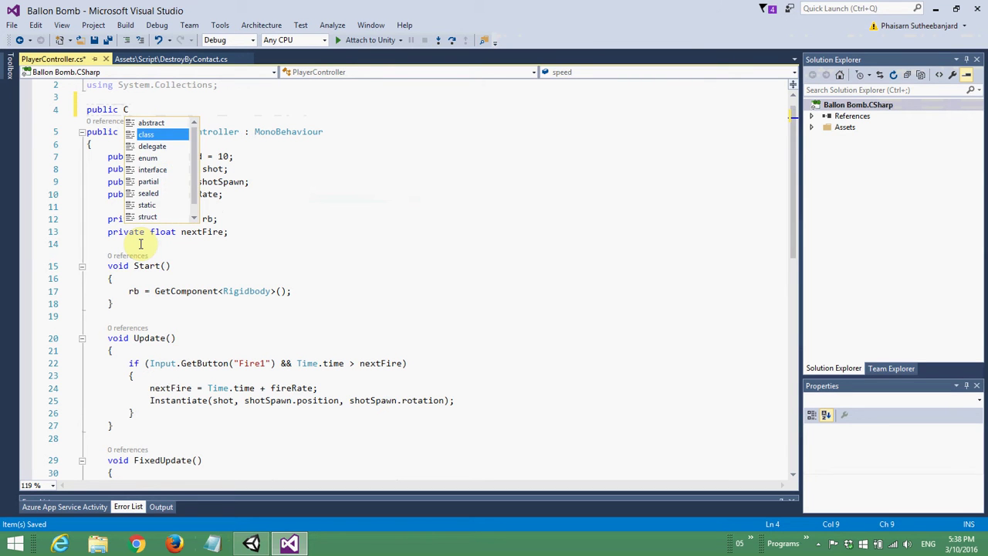
text(lass)
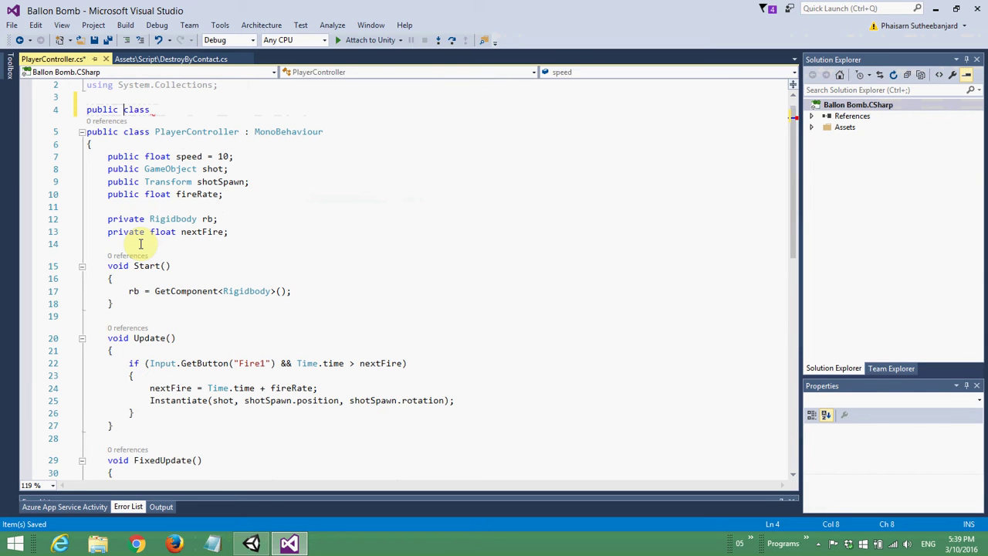
key(Page_Down)
key(Page_Up)
text(Boundary {)
key(Return)
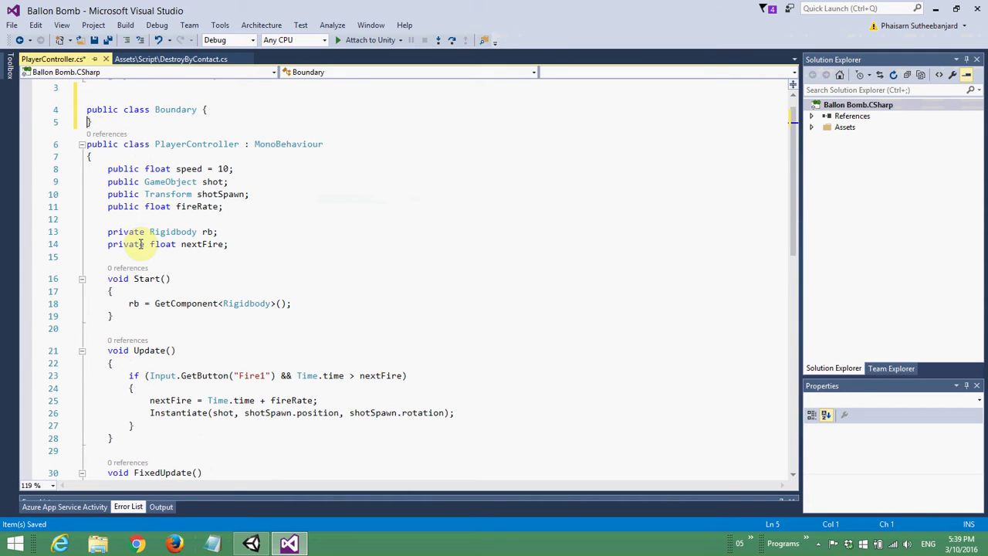
key(Up)
key(ctrl+Return)
text([System.)
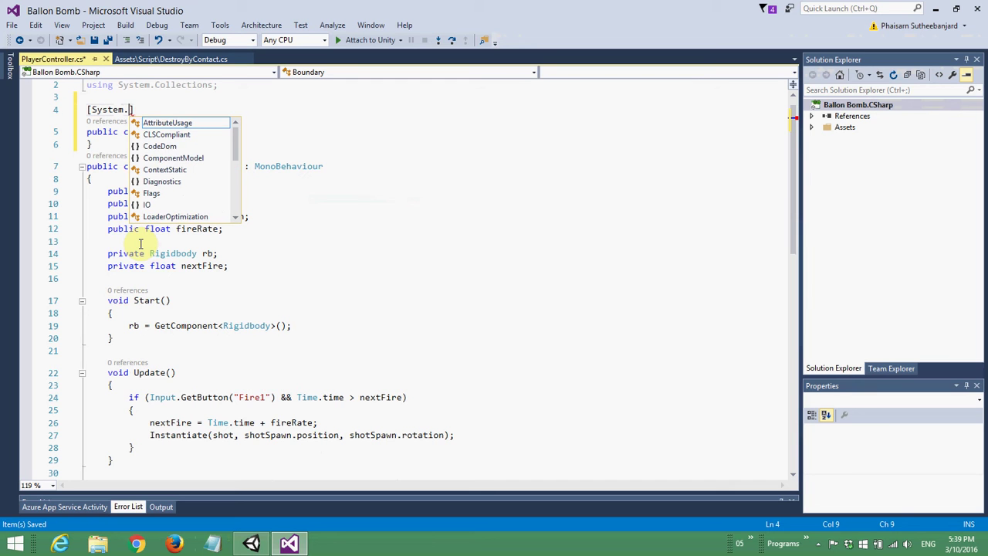
text(Ser)
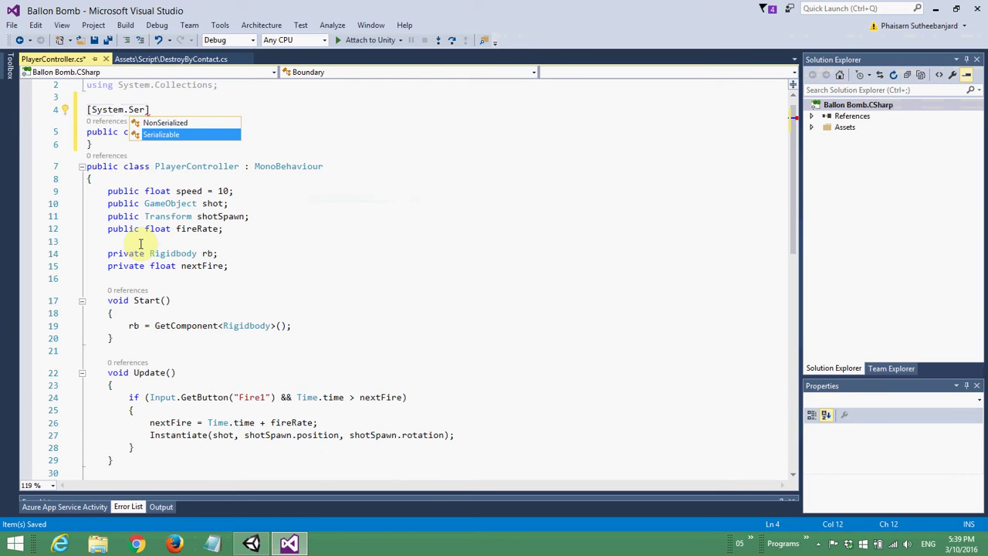
key(Tab)
- Give Boundary public float xMin, xMax, zMin, zMax fields, then save and reformat
key(Down)
key(End)
key(Return)
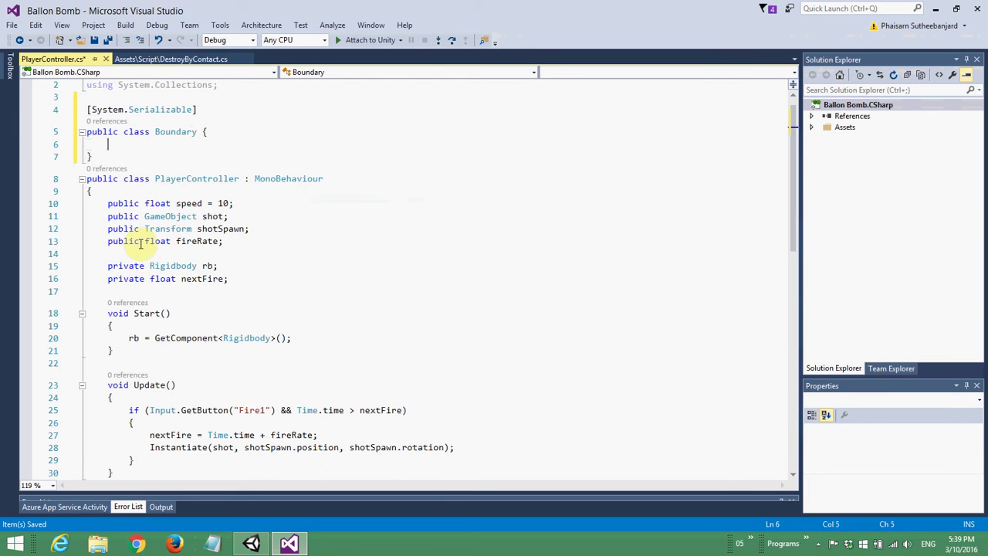
text(public float )
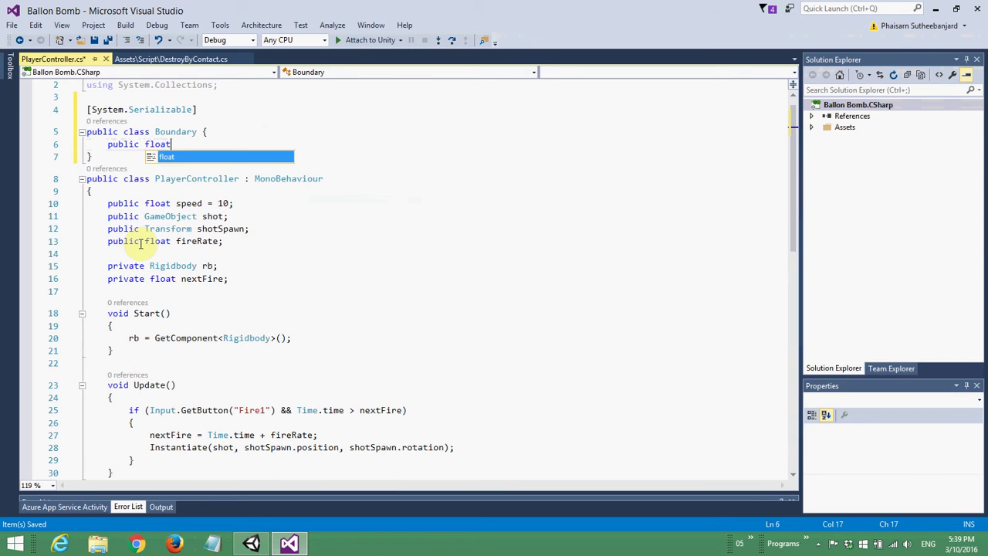
text(xMin, )
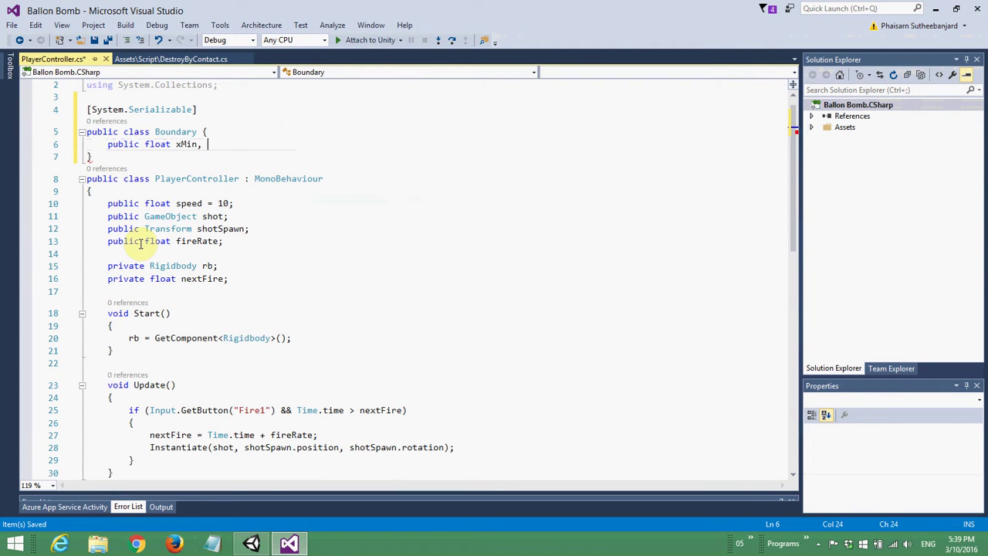
text(xMax, zMin, zMax;)
key(ctrl+s)
key(ctrl+k)
key(ctrl+d)
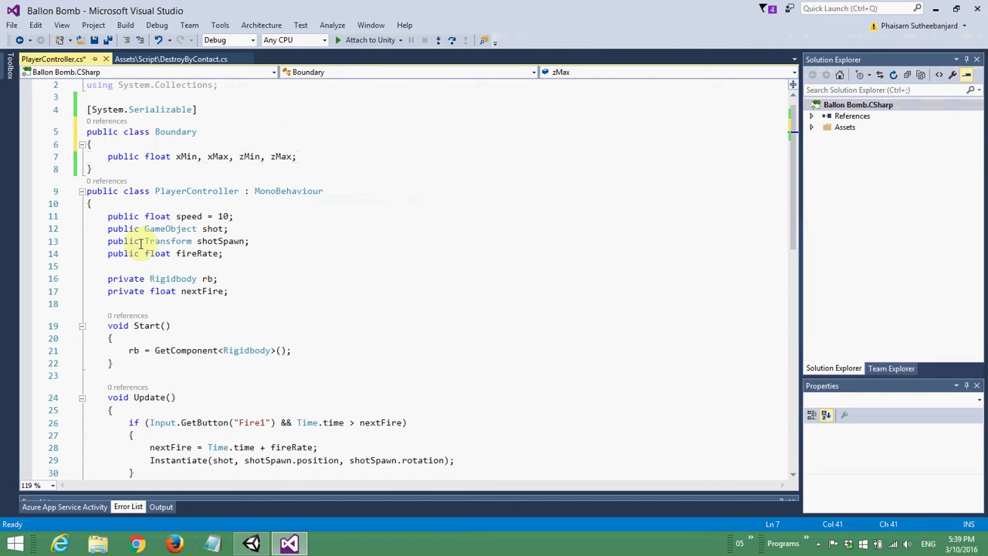
key(Down)
key(Down)
key(Down)
key(Down)
key(Down)
key(Down)
key(Down)
key(Return)
- Declare a public Boundary boundary field and a private float positionY in PlayerController
text(public Boundary )
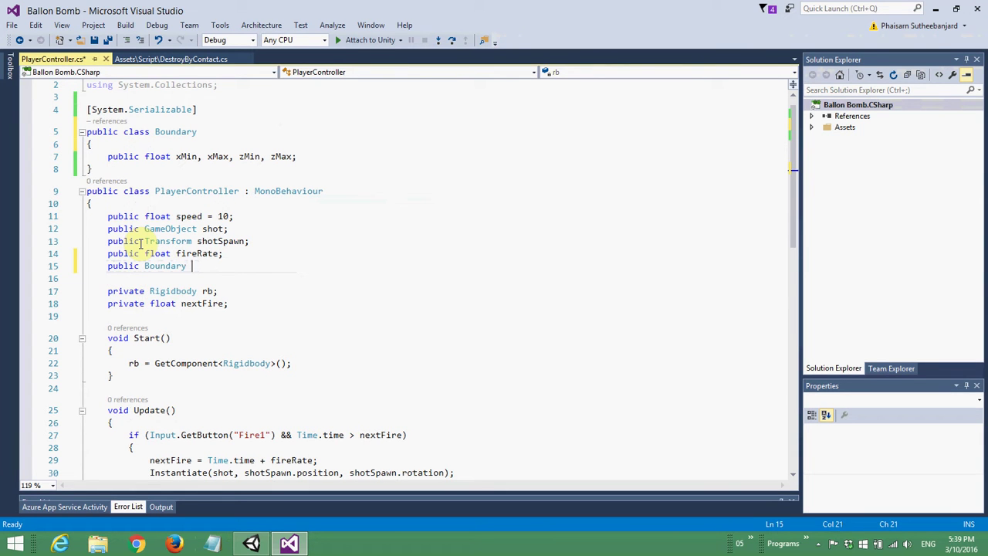
text(boundary)
key(ctrl+s)
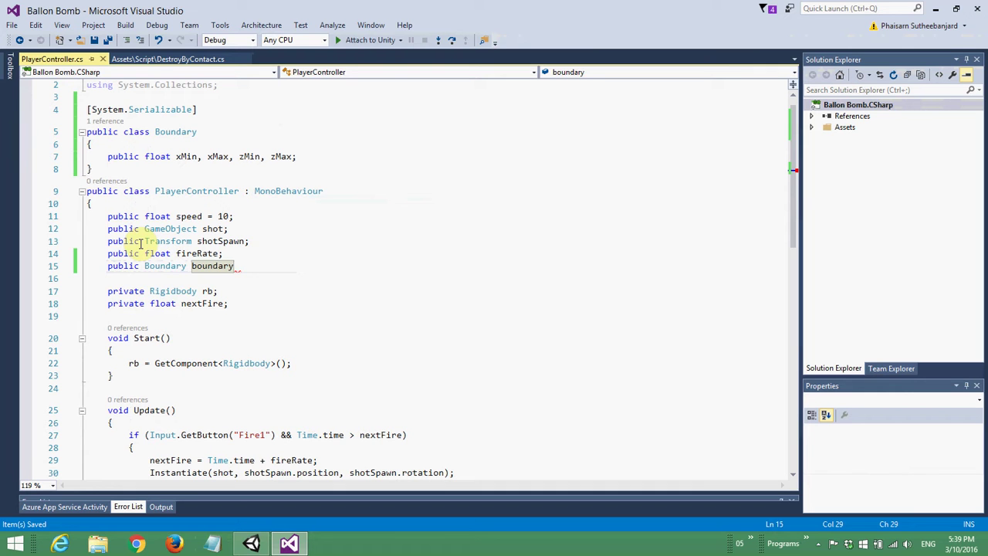
text(;)
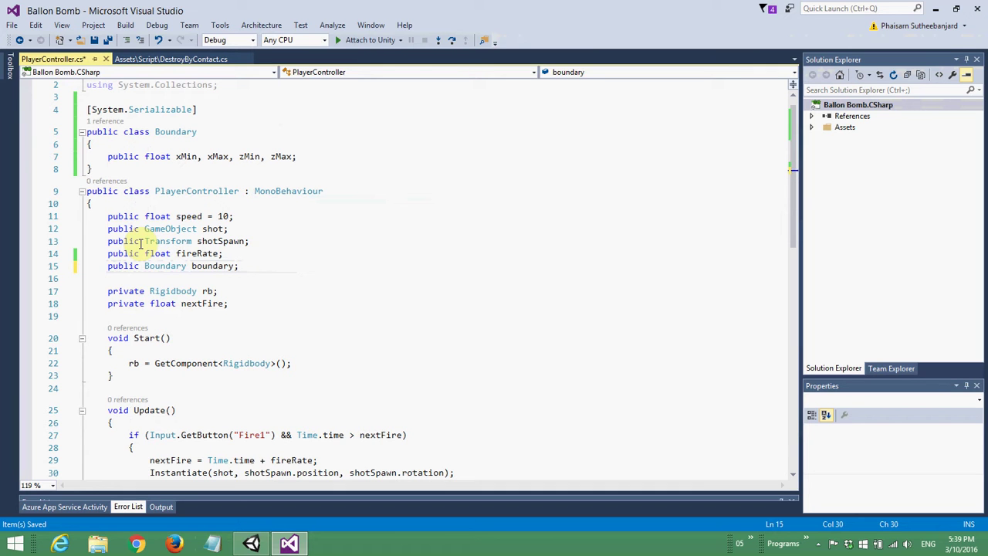
key(Down)
key(Down)
key(Down)
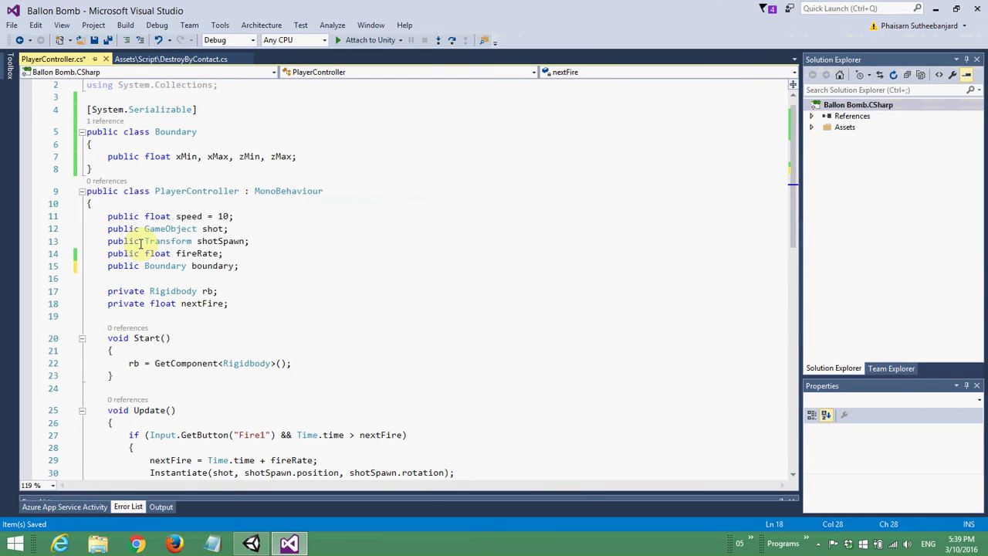
key(Return)
text(private floa)
text(oso)
key(BackSpace)
text(itionY;)
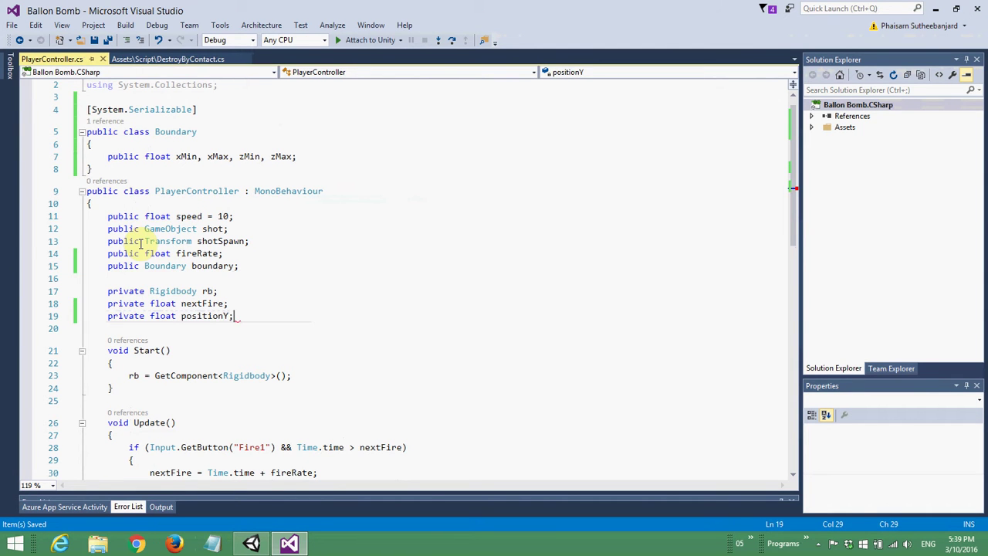
key(shift+F10)
key(Escape)
- In Start(), set positionY = rb.position.y; after the rigidbody assignment
key(Down)
key(Down)
key(Down)
key(End)
key(Return)
text(positionY = rb.)
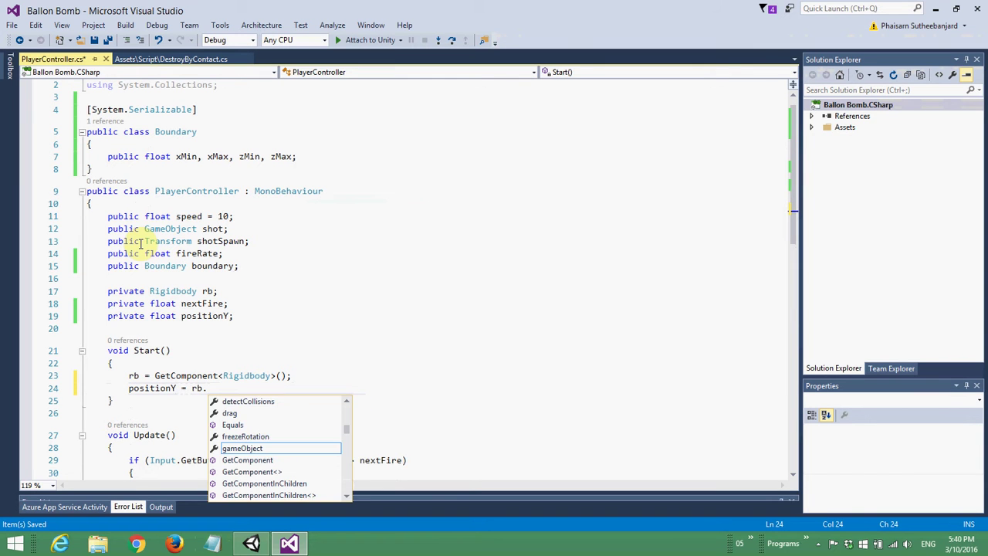
text(pos)
key(Tab)
text(.y;)
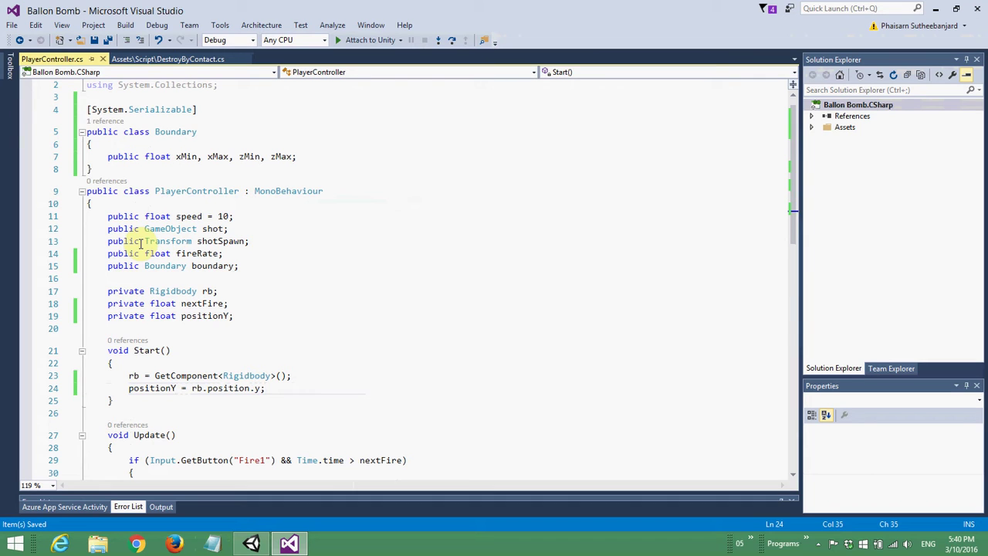
key(Up)
key(Home)
key(ctrl+shift+Right)
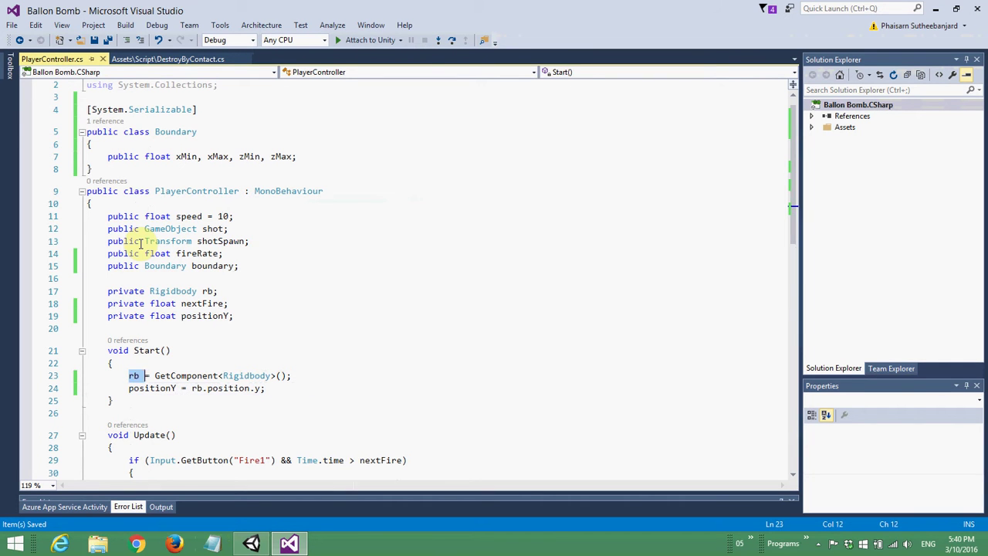
key(ctrl+shift+Right)
key(ctrl+shift+Right)
key(ctrl+shift+Right)
key(ctrl+shift+Right)
key(Down)
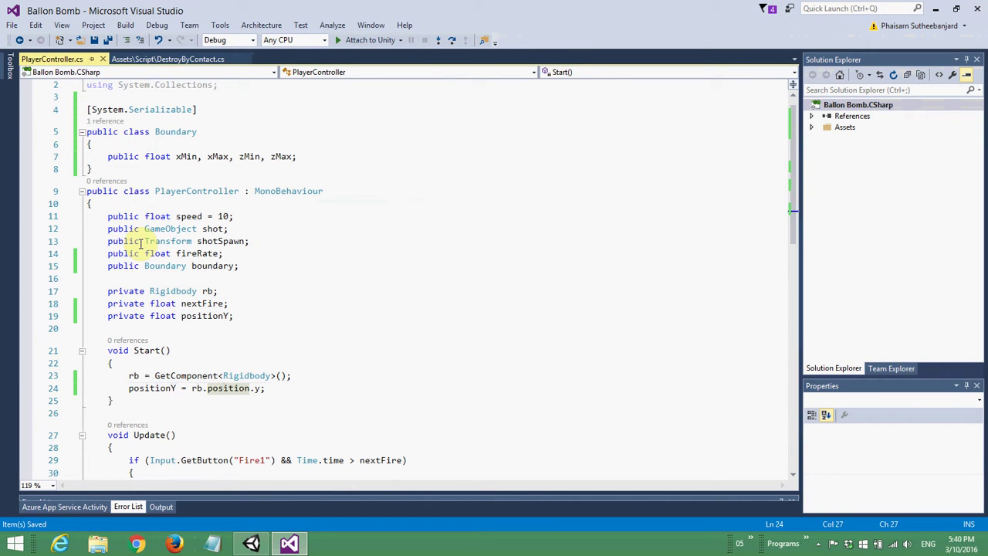
- Comment out the old movement and velocity lines in FixedUpdate
scroll(141, 243, down, 2)
scroll(99, 299, down, 4)
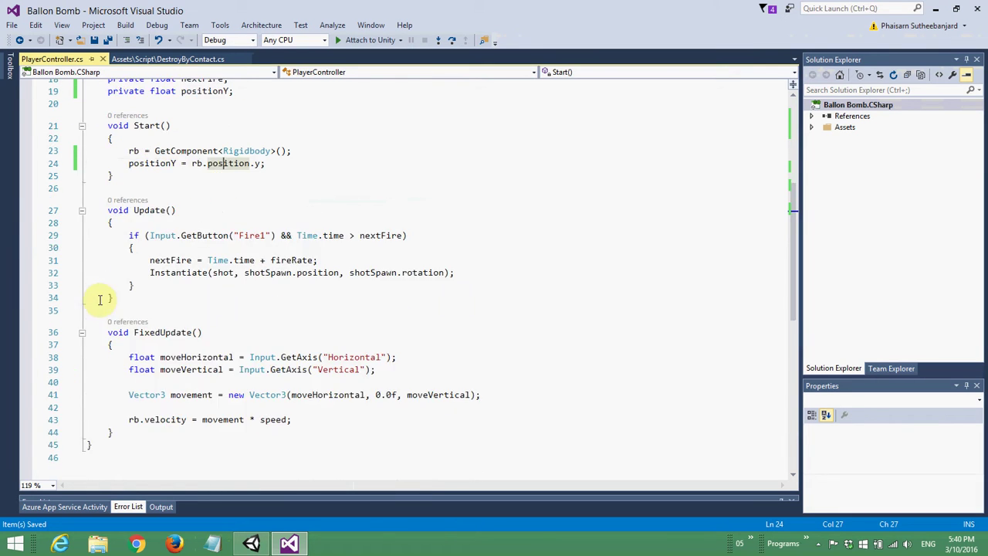
scroll(128, 214, down, 2)
click(259, 269)
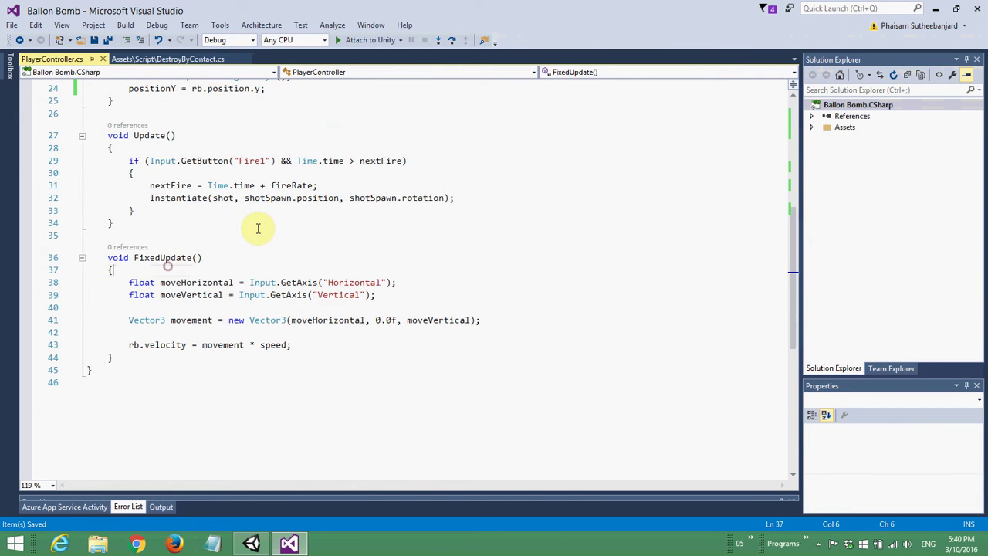
key(Down)
key(Down)
key(Down)
key(Home)
key(Home)
key(Delete)
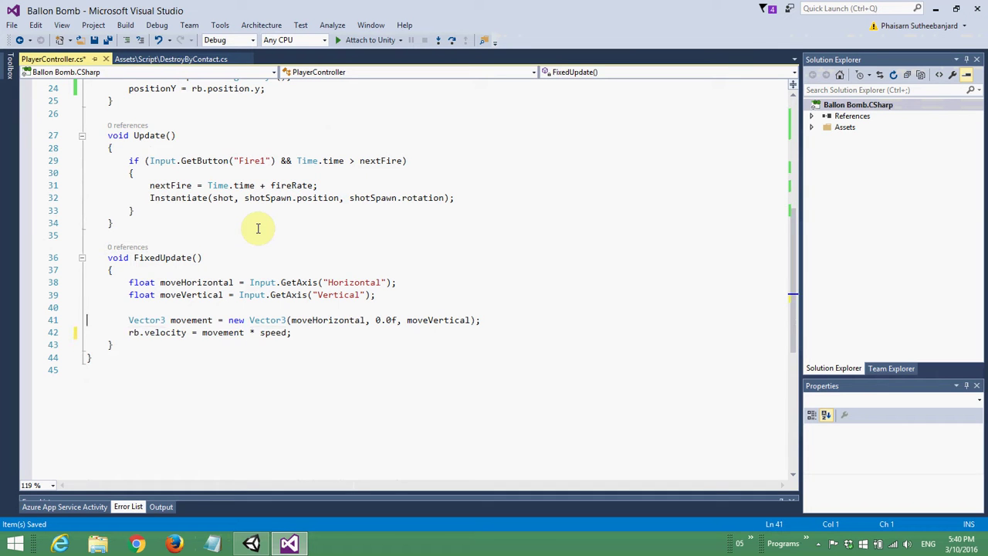
key(Up)
key(shift+Down)
key(shift+End)
key(ctrl+k)
key(ctrl+c)
key(End)
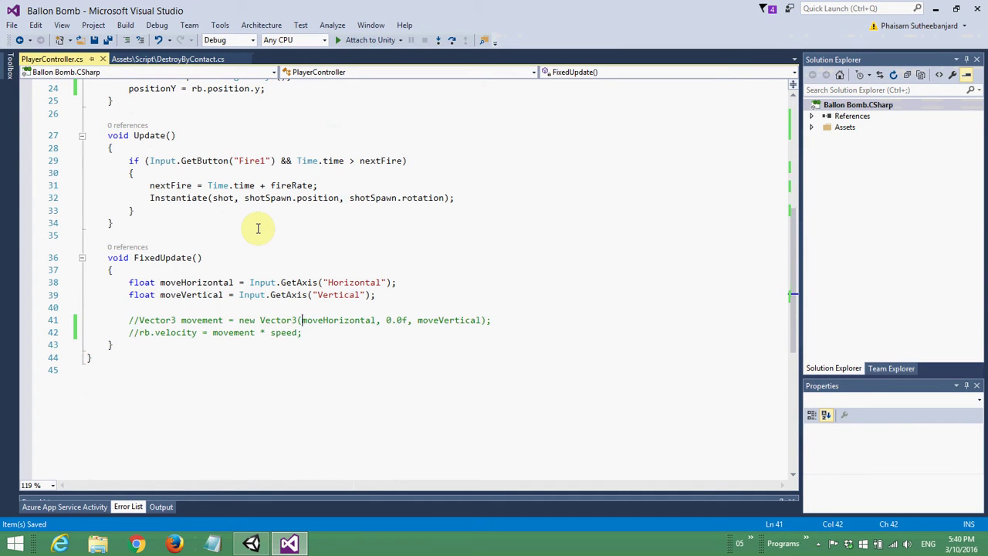
- Declare Vector3 newPosition = new Vector3(moveHorizontal * speed ...) below the commented lines
key(Return)
key(Return)
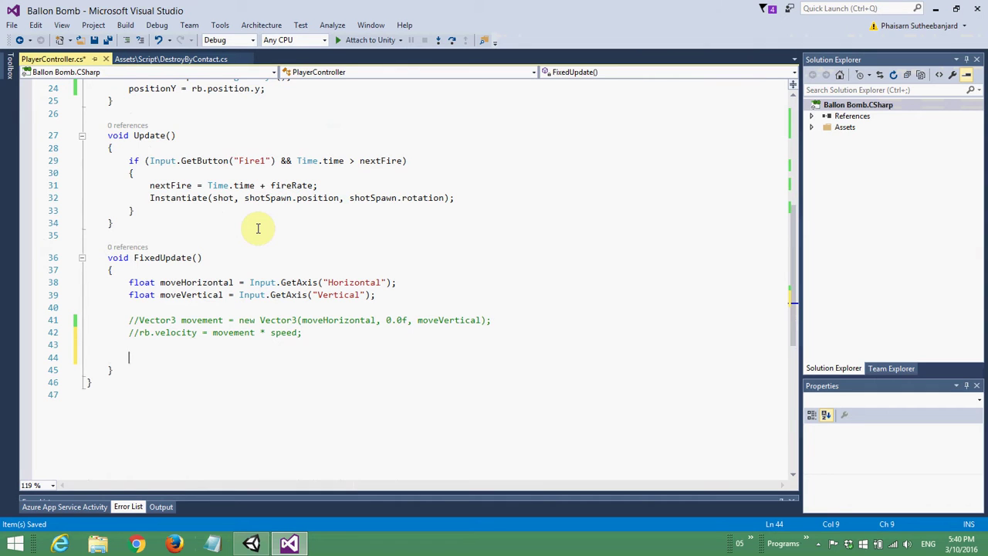
text(V)
key(Tab)
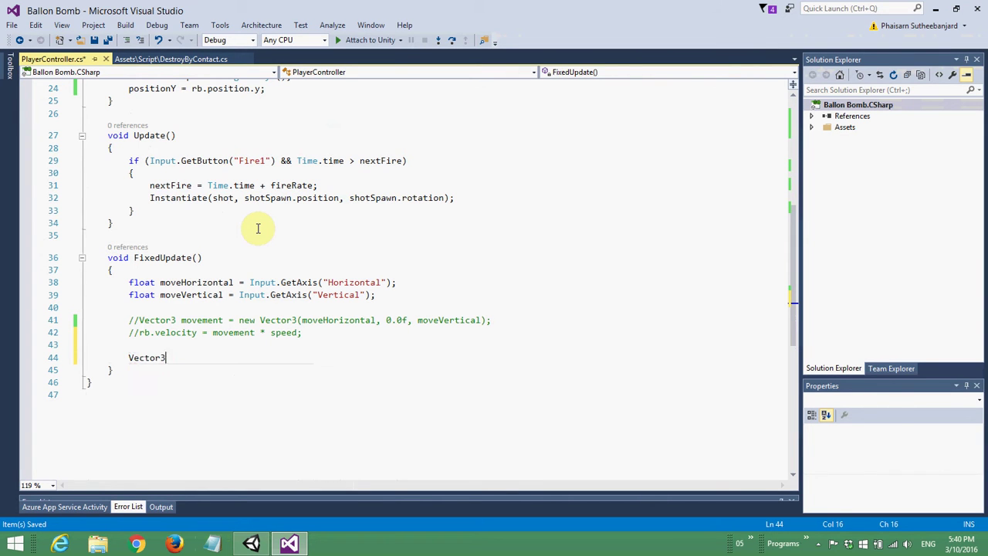
text(newPosition = )
text(new Vec)
key(Tab)
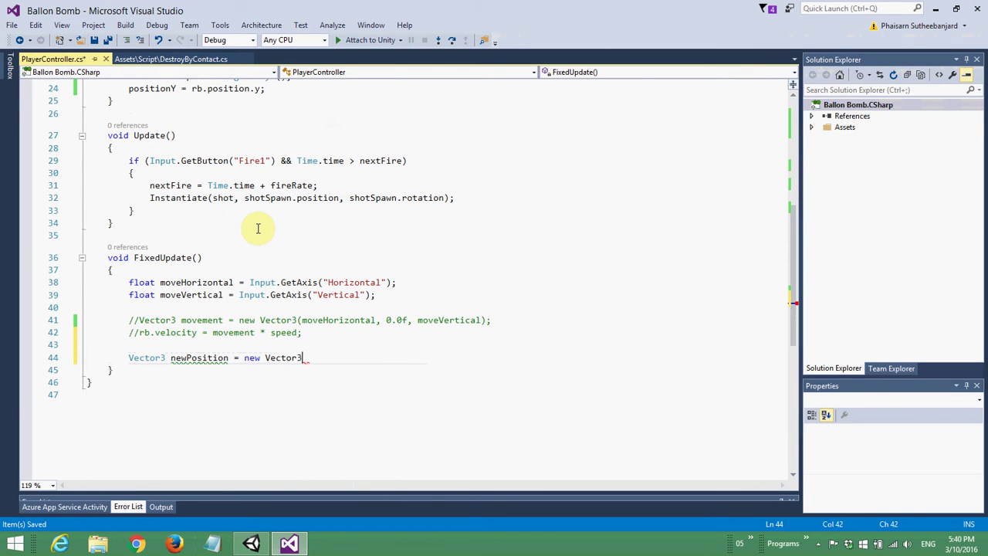
text(();)
text(move);)
key(Tab)
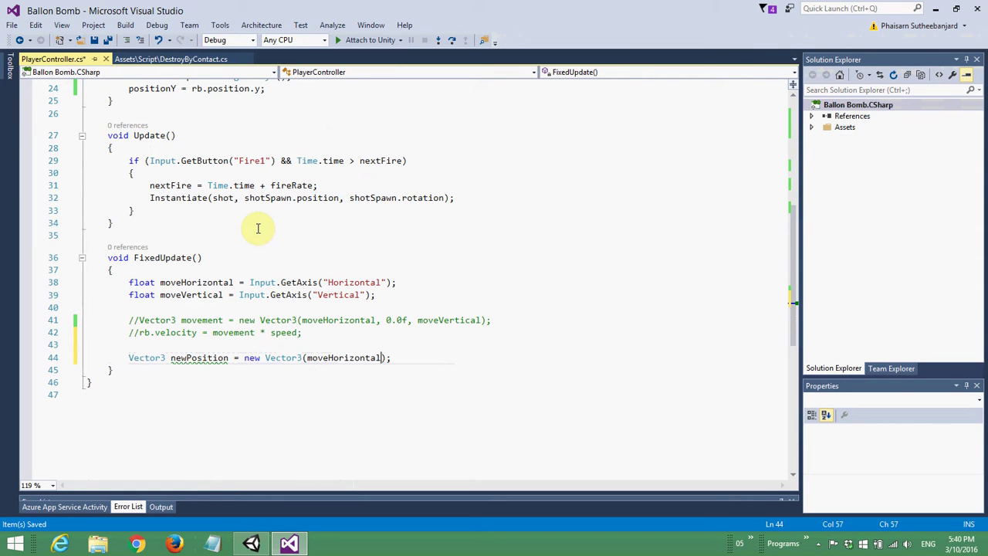
text(*speed)
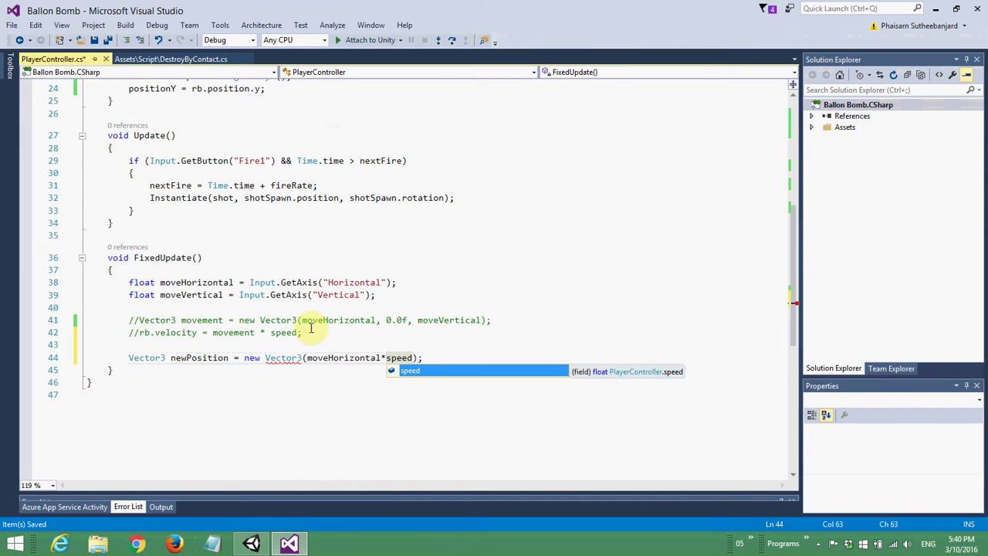
double_click(186, 322)
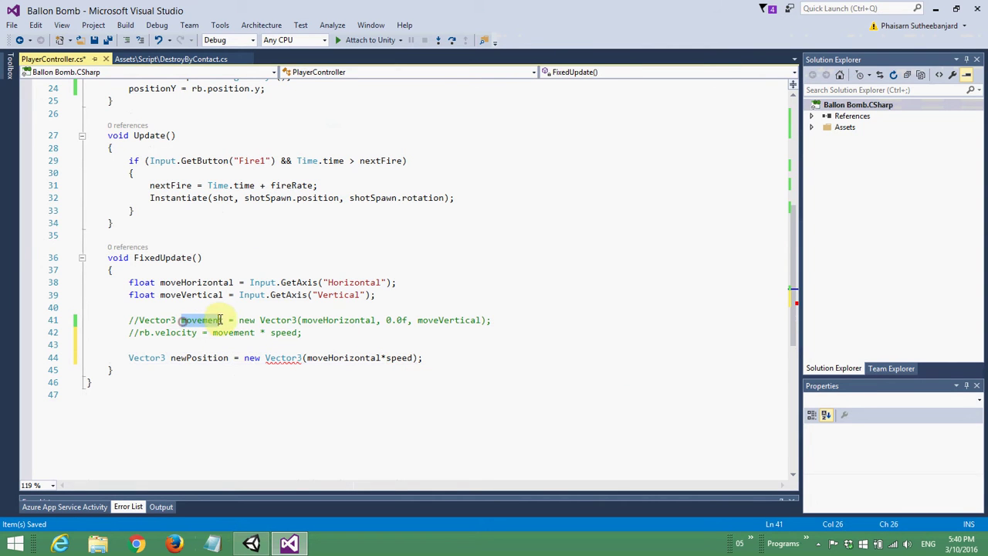
click(312, 320)
drag(312, 320, 466, 320)
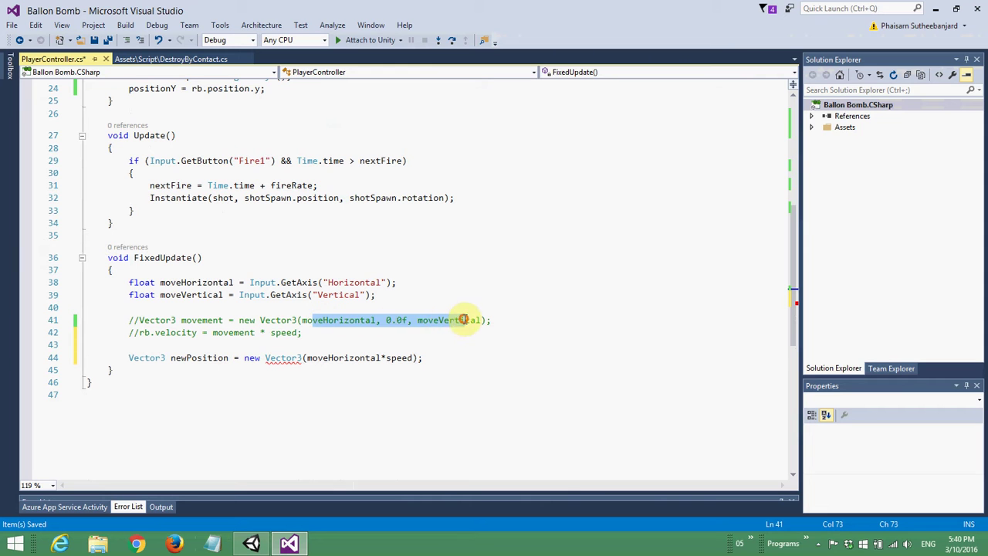
drag(271, 333, 291, 334)
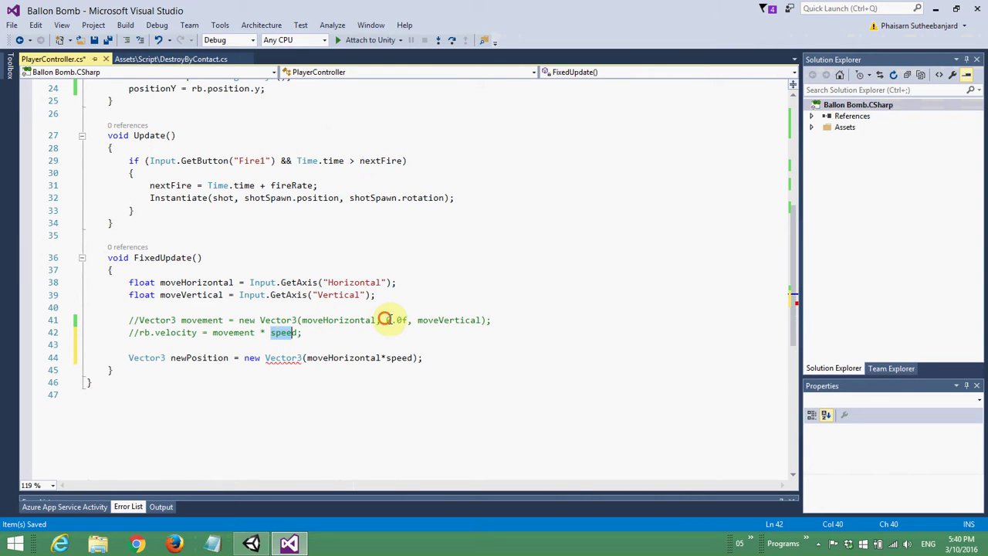
drag(271, 333, 300, 333)
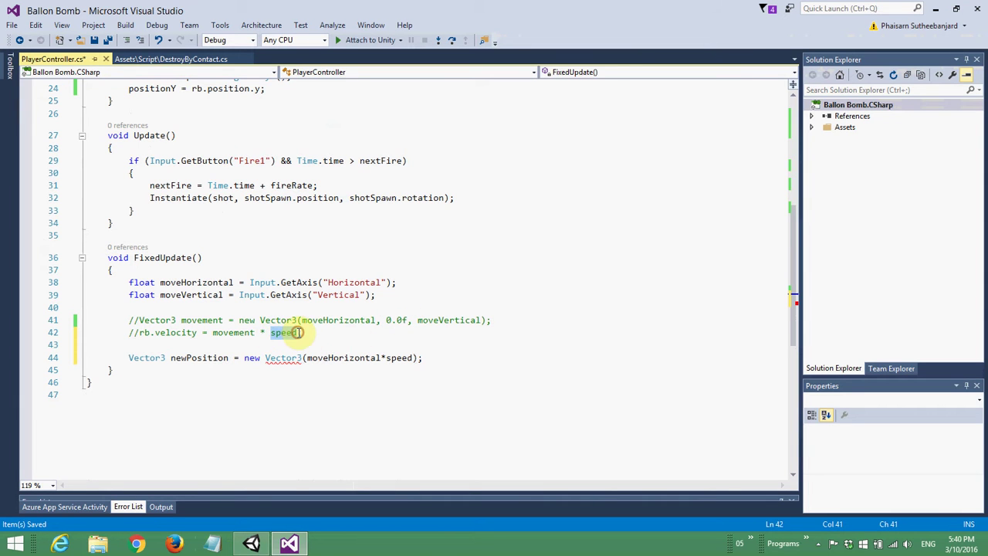
mouse_move(288, 360)
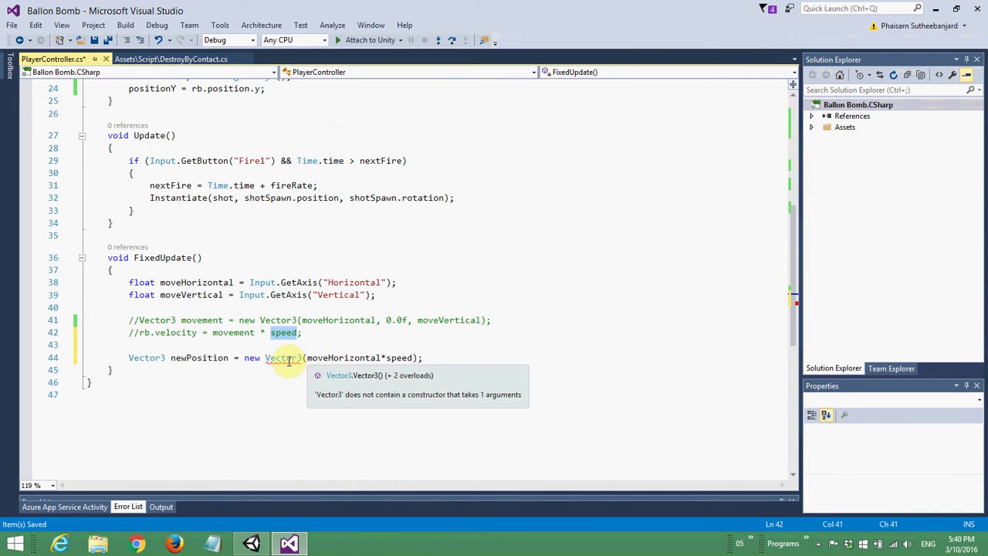
click(415, 358)
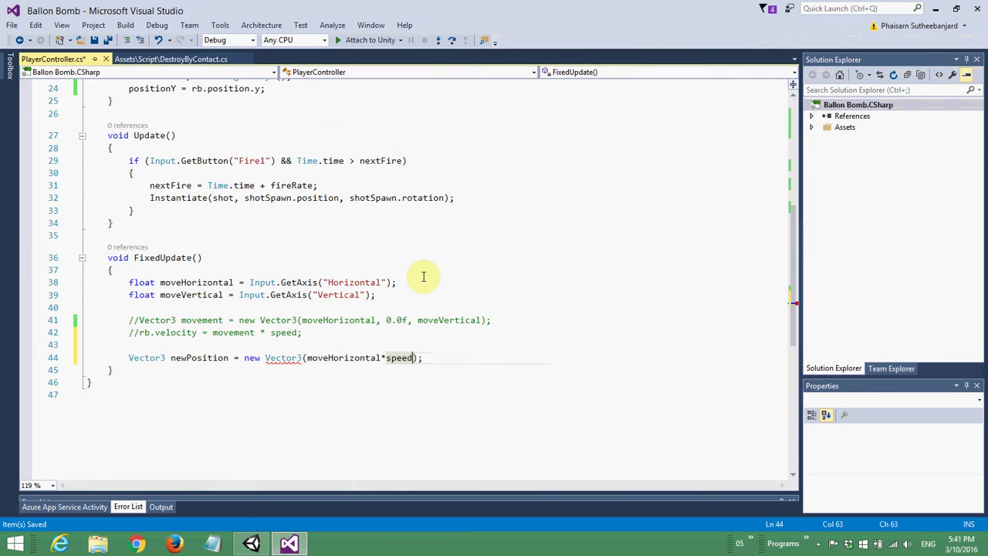
- Add positionY and moveVertical * speed as arguments, each on its own line, and save
text(,)
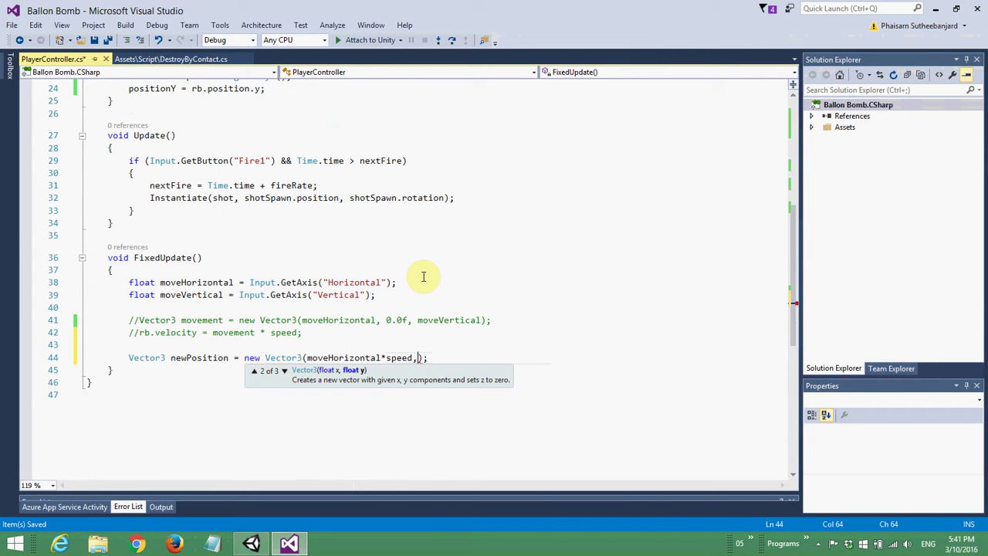
text( pos)
key(Tab)
text(, )
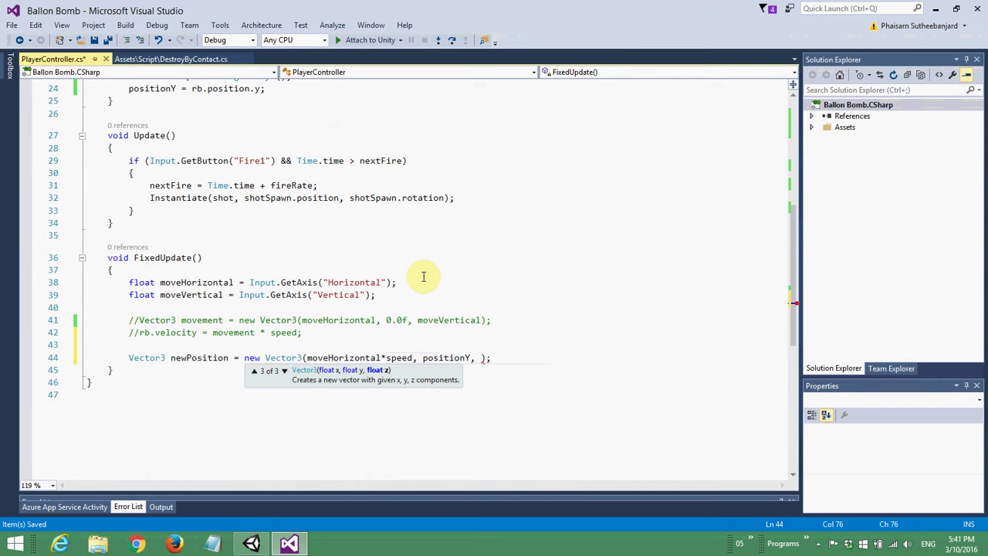
text(moveV)
key(Tab)
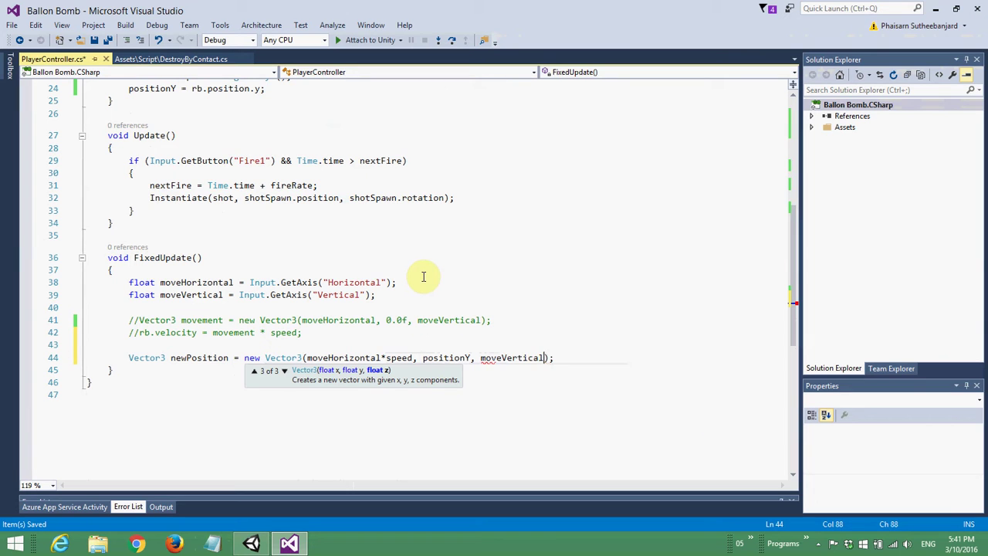
text(* sp)
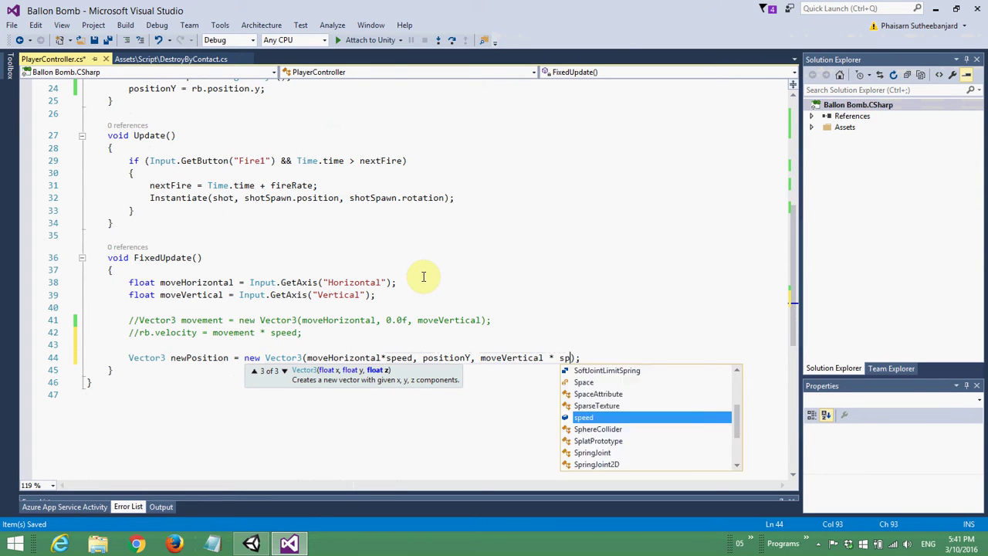
text(eed)
key(Tab)
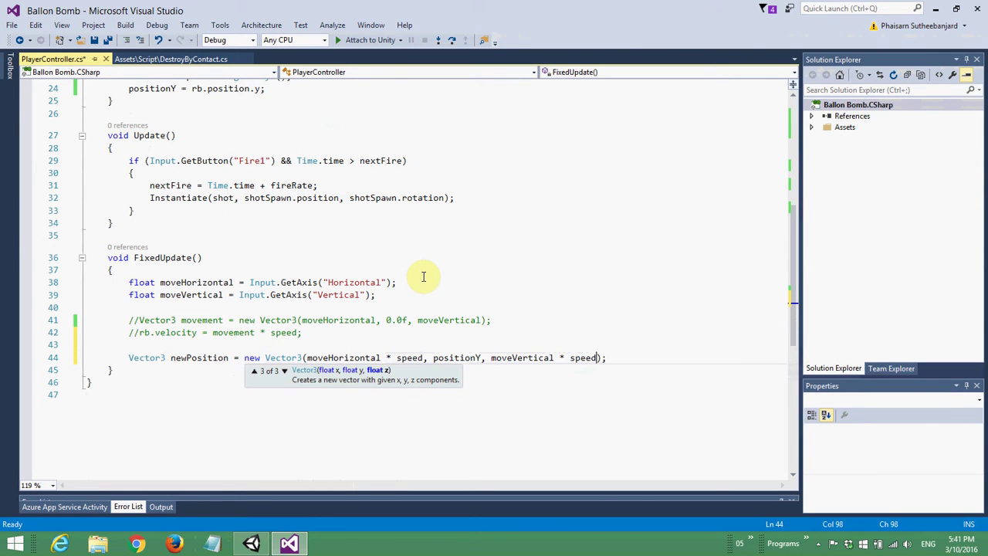
key(Return)
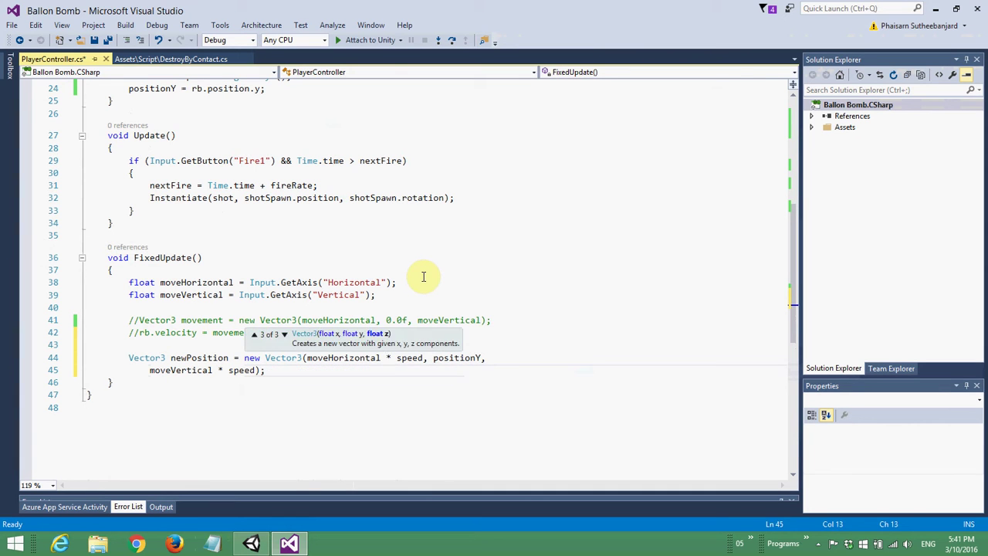
key(Up)
key(End)
key(ctrl+Left)
key(ctrl+Left)
key(Return)
key(ctrl+s)
key(Up)
key(End)
key(ctrl+Left)
key(ctrl+Left)
key(ctrl+Left)
key(Return)
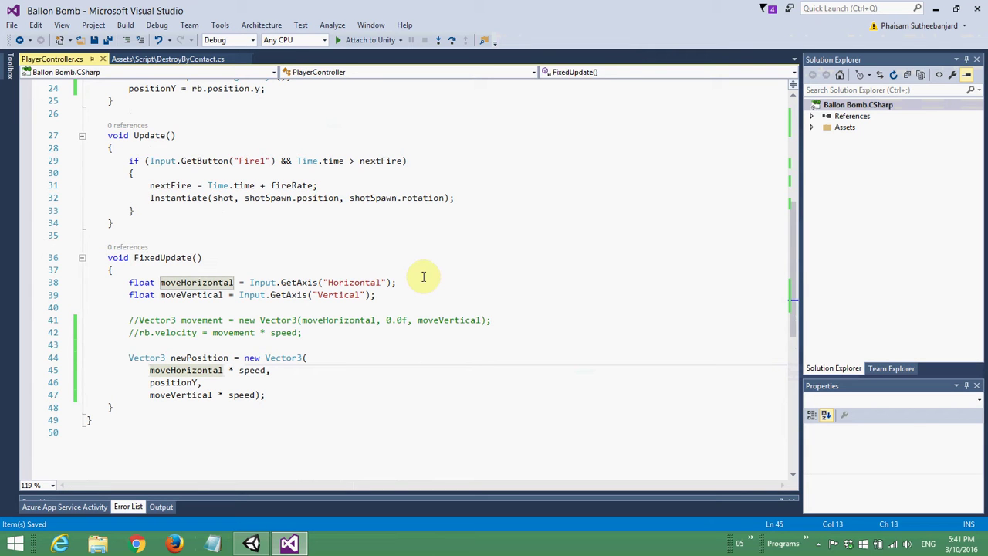
- Assign rb.velocity = newPosition; after the Vector3 statement and save the script
key(Down)
- Select '* speed' on line 47 and add blank lines below the velocity assignment
key(Down)
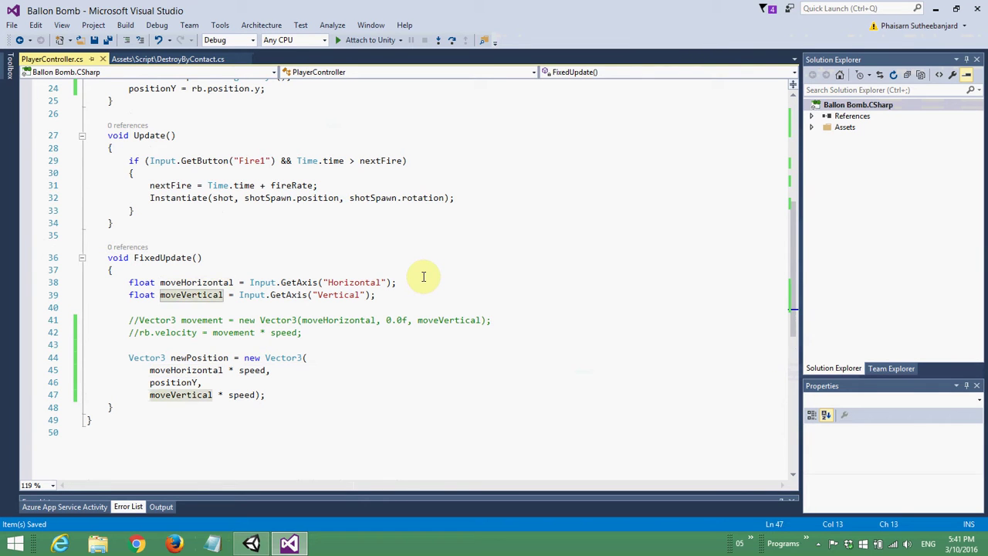
key(End)
key(Return)
text(rb.velocity = newPosition;)
key(ctrl+s)
key(Up)
key(Down)
key(Down)
key(ctrl+Left)
key(ctrl+Left)
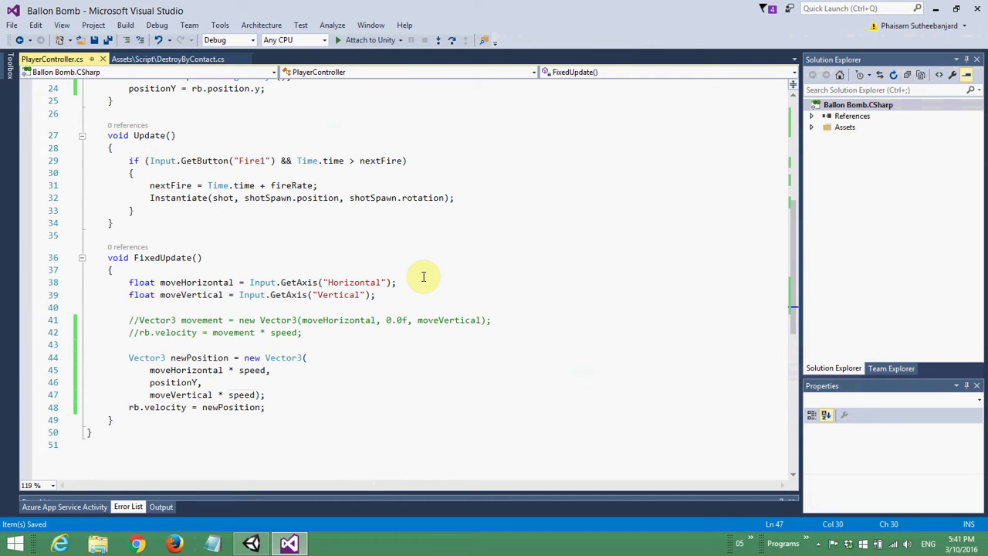
key(shift+Left)
key(ctrl+shift+Right)
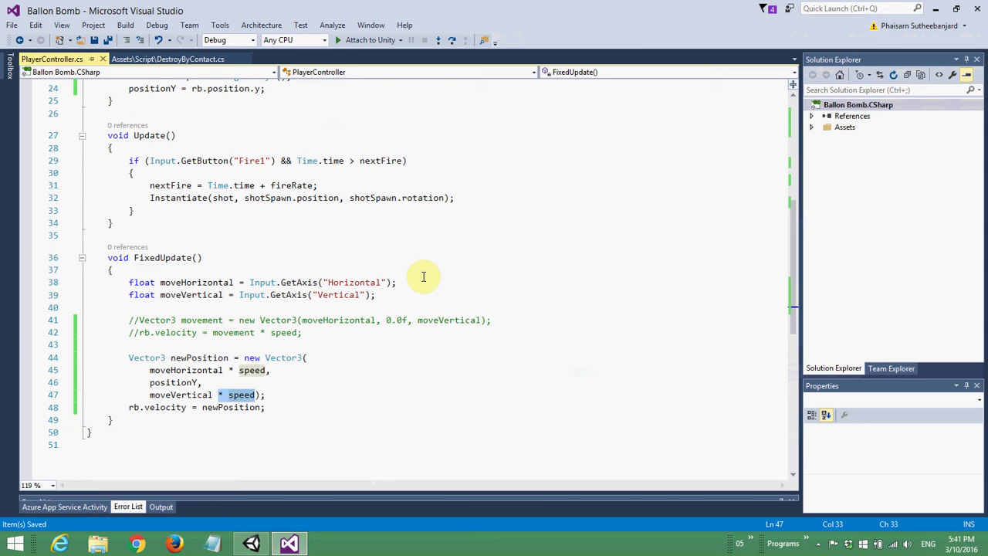
key(Down)
key(Return)
key(Return)
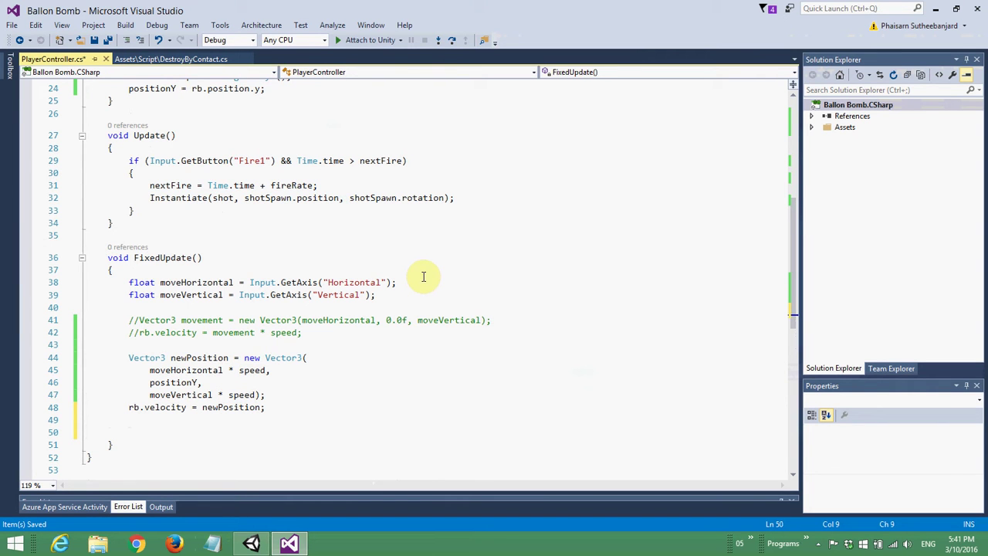
- Write rb.position = new Vector3(); and open an empty line for its arguments
text(rb.position)
text( = new)
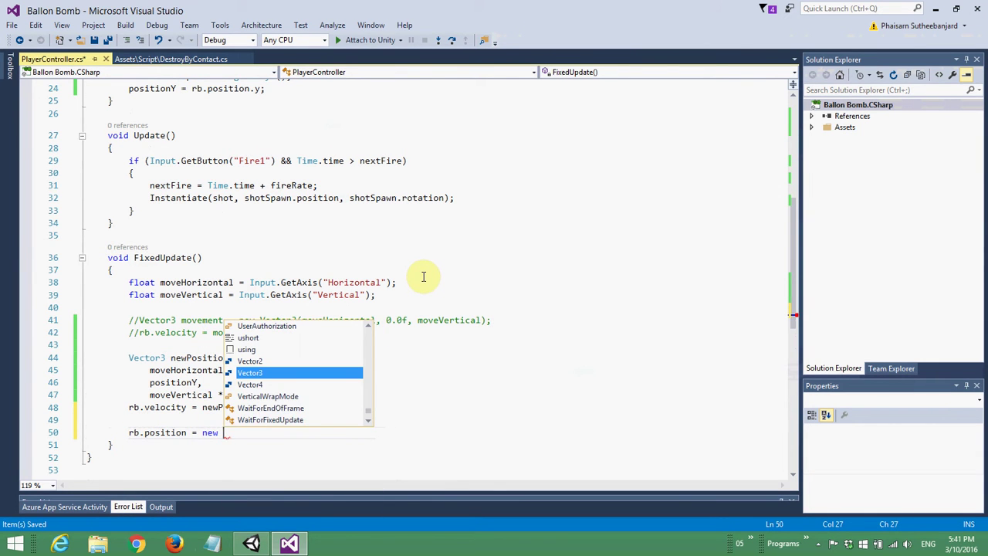
key(Tab)
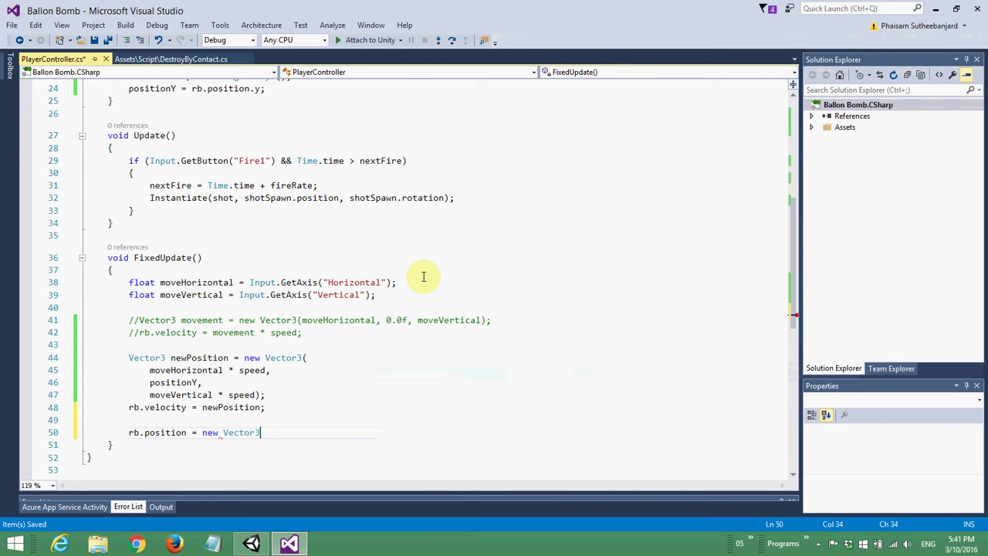
text(();)
key(Return)
key(Return)
key(Up)
- Add Mathf.Clamp(rb.position.x, boundary.xMin, boundary.xMax) as the first argument
text(M)
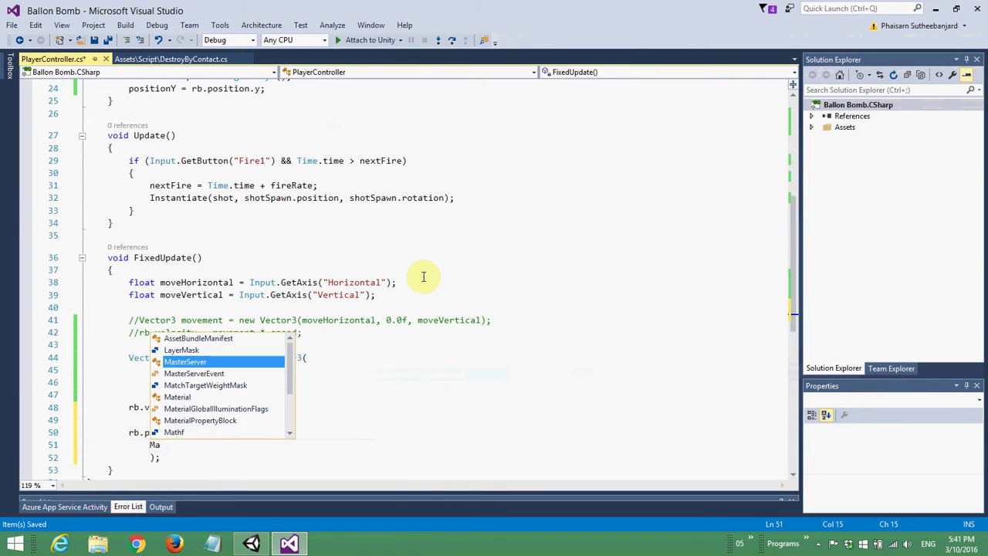
text(atc)
key(BackSpace)
key(BackSpace)
text(thf.)
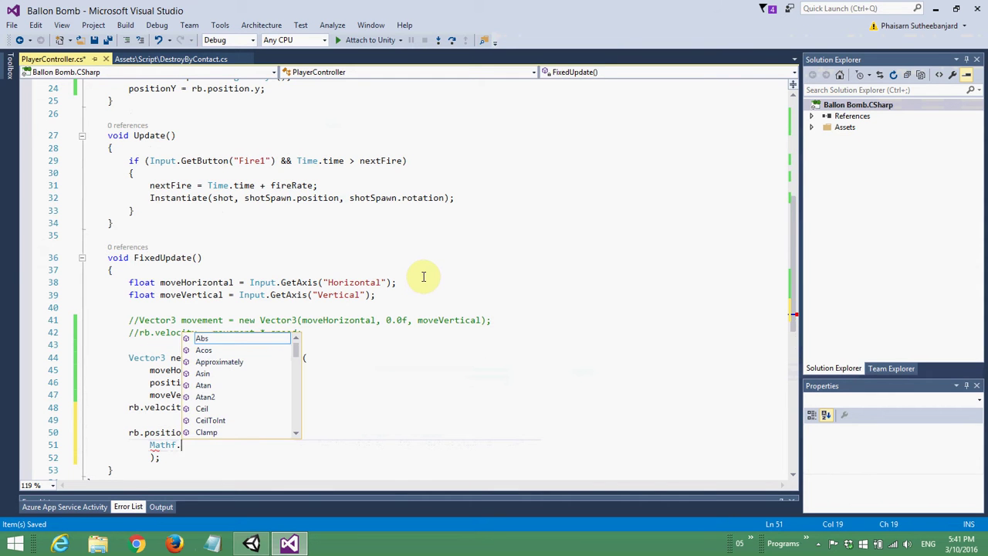
text(Cl)
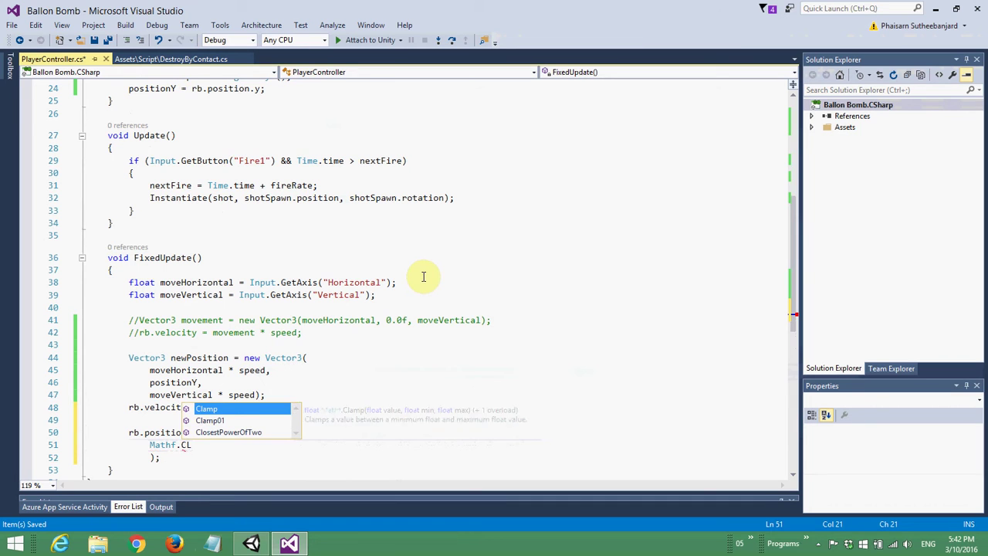
key(Tab)
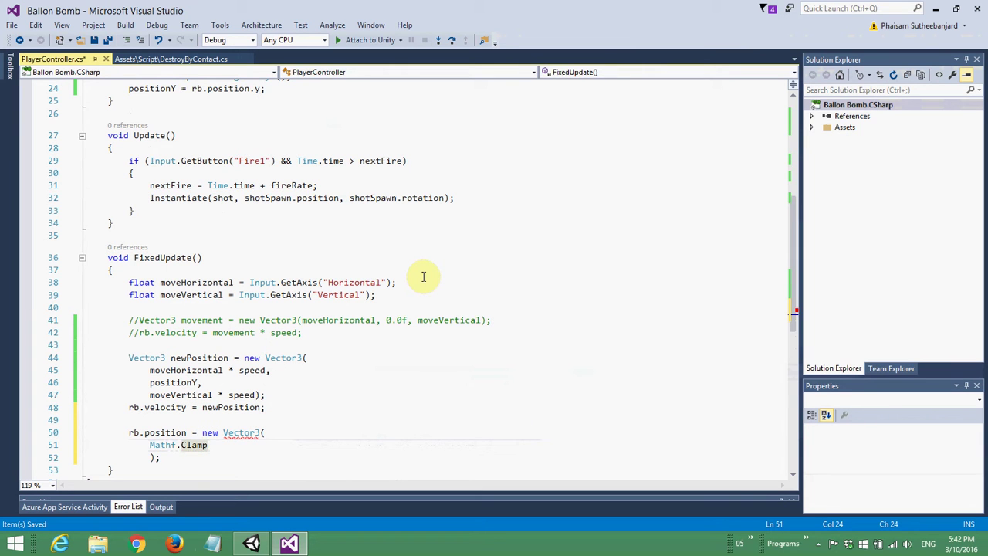
text(())
key(Left)
text(rb.pos)
key(Tab)
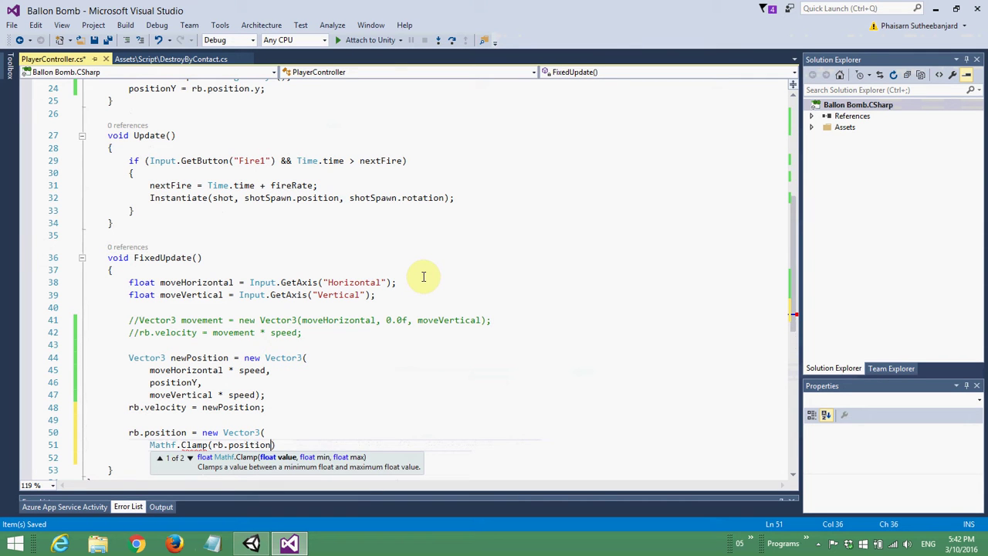
text(.x, bour)
key(Tab)
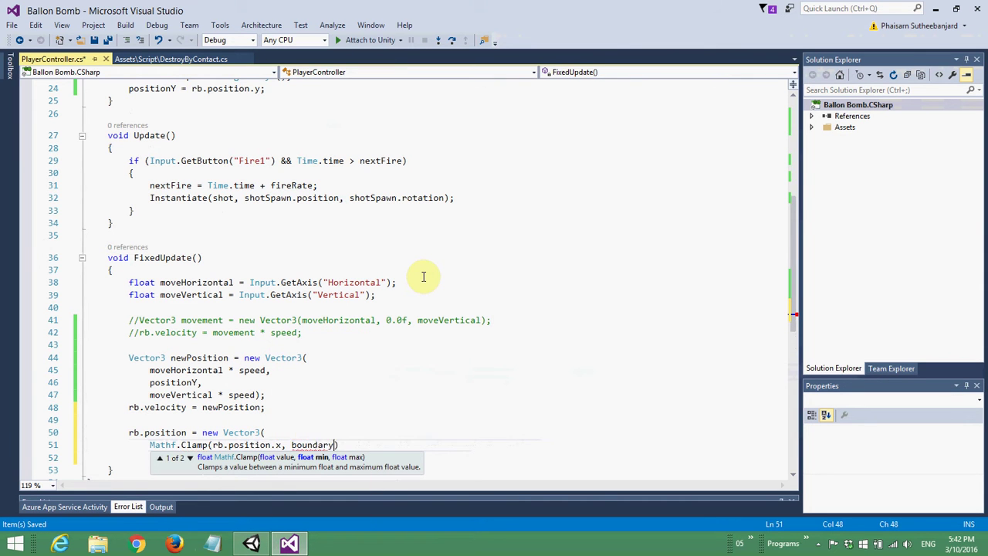
text(.x)
key(Tab)
key(BackSpace)
key(BackSpace)
key(BackSpace)
text(Min)
text(, bour)
key(BackSpace)
text(ndary.xm)
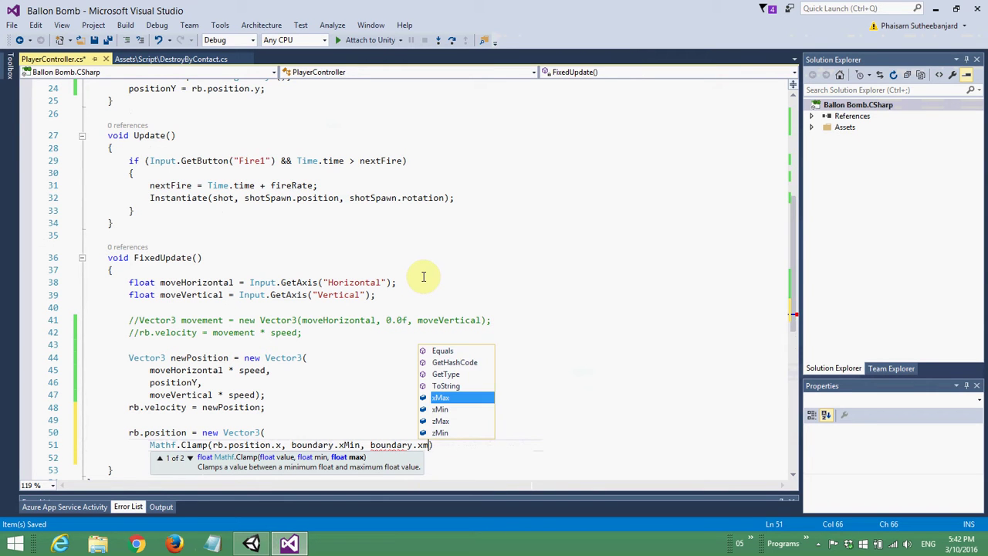
key(Tab)
text())
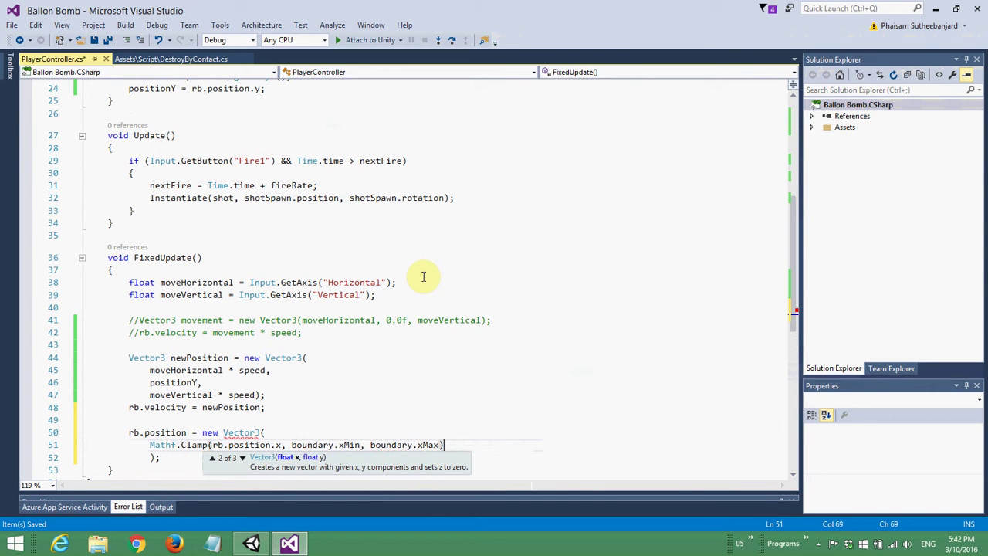
text(,)
key(Return)
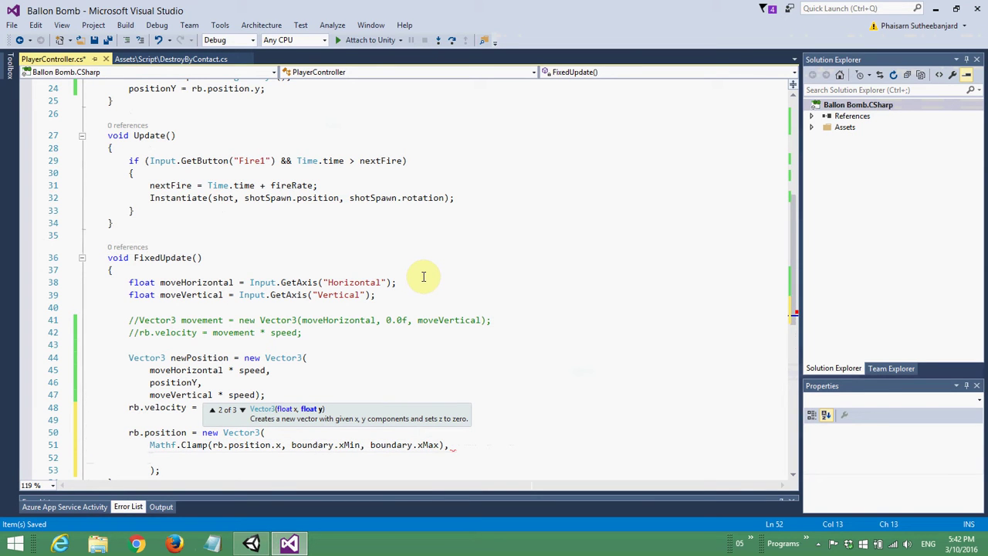
- Add positionY as the second constructor argument
click(270, 383)
drag(149, 382, 166, 382)
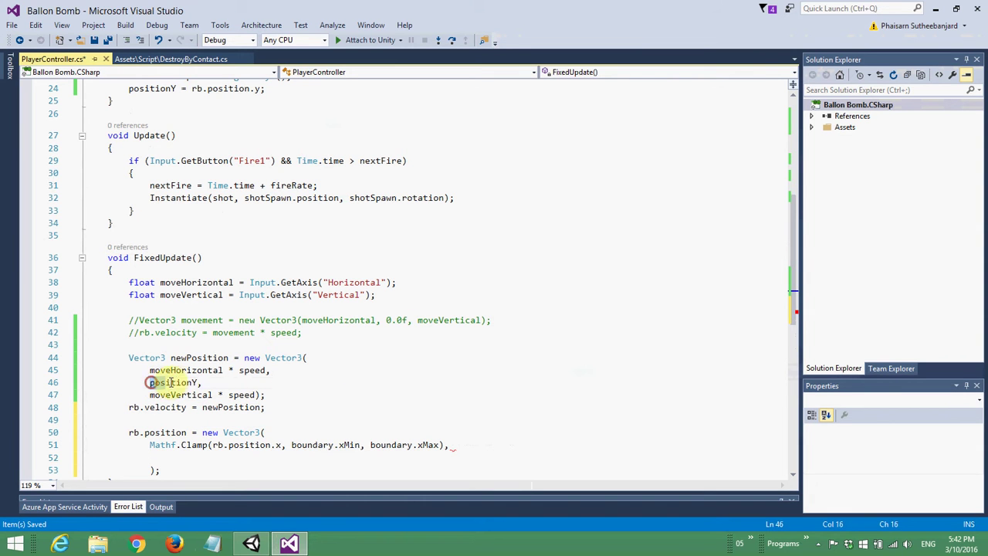
click(181, 460)
text(pos)
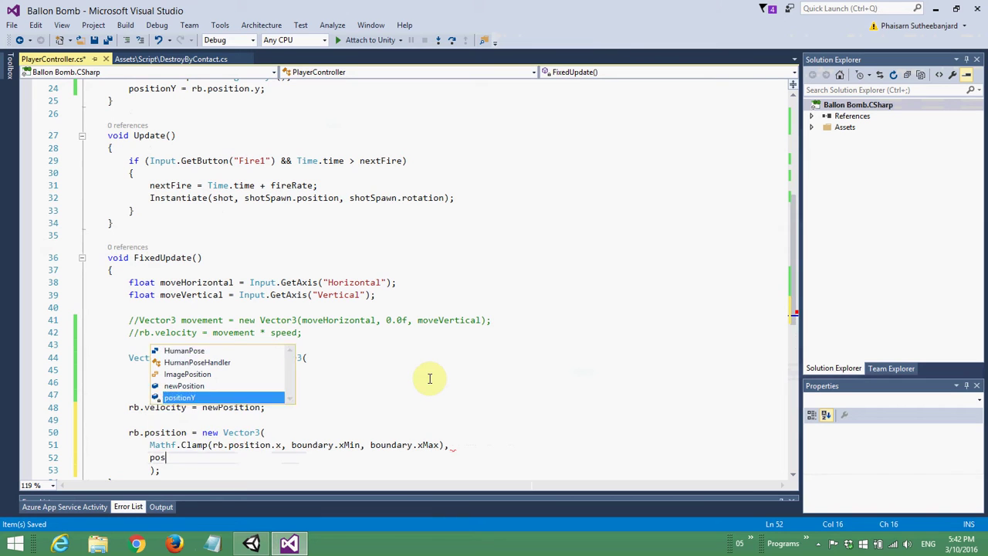
text(itionY,)
- Add Mathf.Clamp(rb.position.z, boundary.zMin, boundary.zMax) as the third argument, then Save All
key(Return)
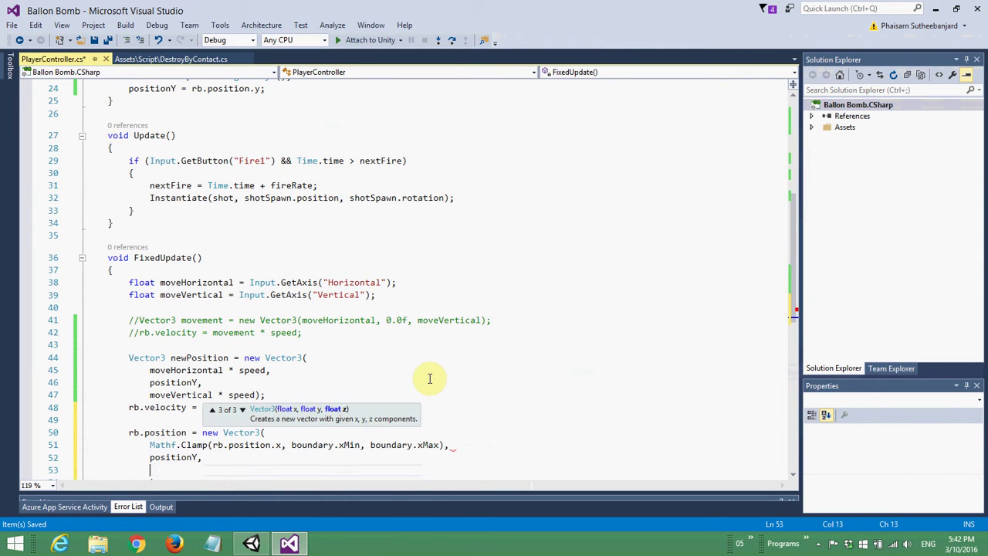
text(Mathf.Clamp(rb.position.x, boundary.xMin, boundary.xMax),)
key(ctrl+Left)
key(ctrl+Left)
key(ctrl+Left)
key(Right)
key(Delete)
text(z)
key(ctrl+Right)
key(ctrl+Right)
key(ctrl+Right)
key(Delete)
text(z)
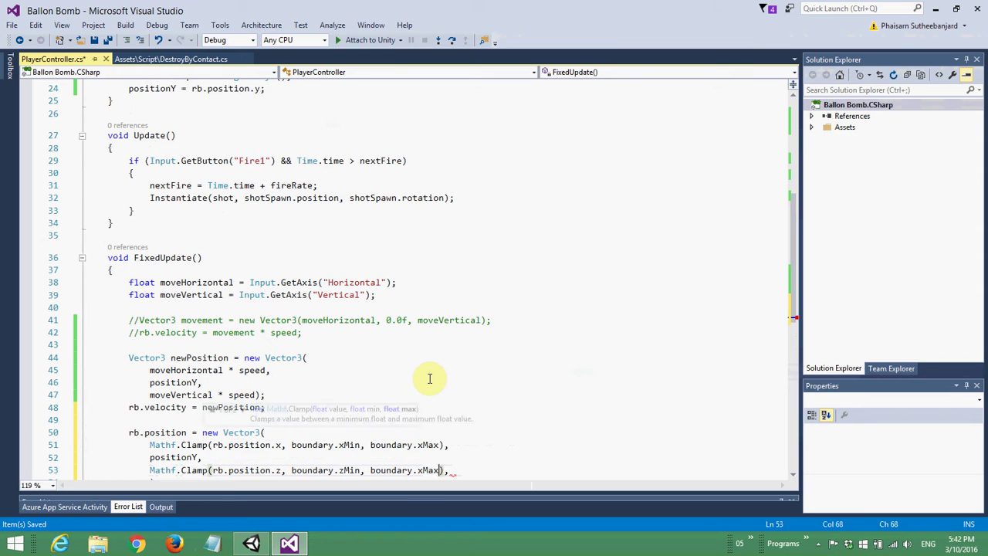
key(ctrl+Right)
key(ctrl+Right)
key(ctrl+Right)
key(Delete)
text(z)
key(End)
key(BackSpace)
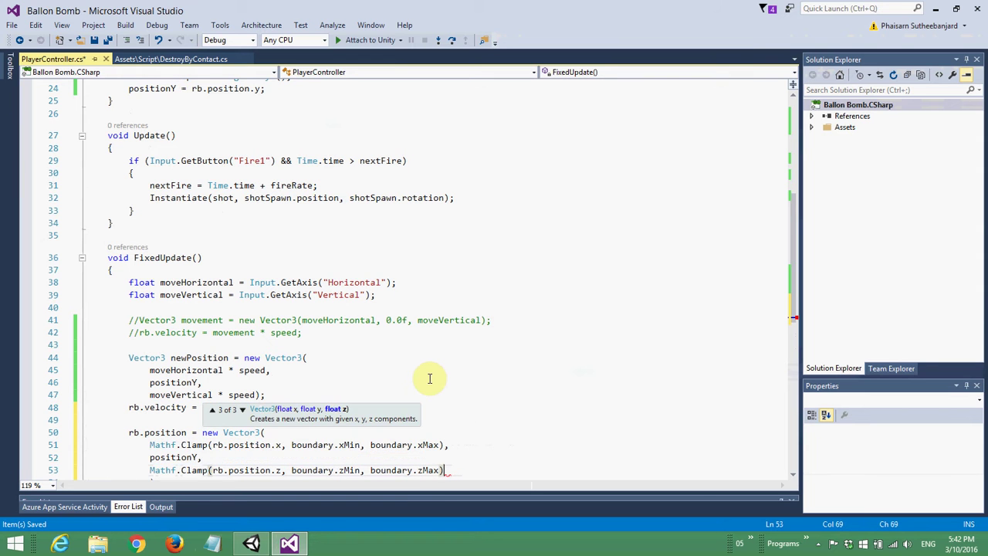
key(BackSpace)
text())
key(ctrl+Delete)
scroll(430, 379, down, 4)
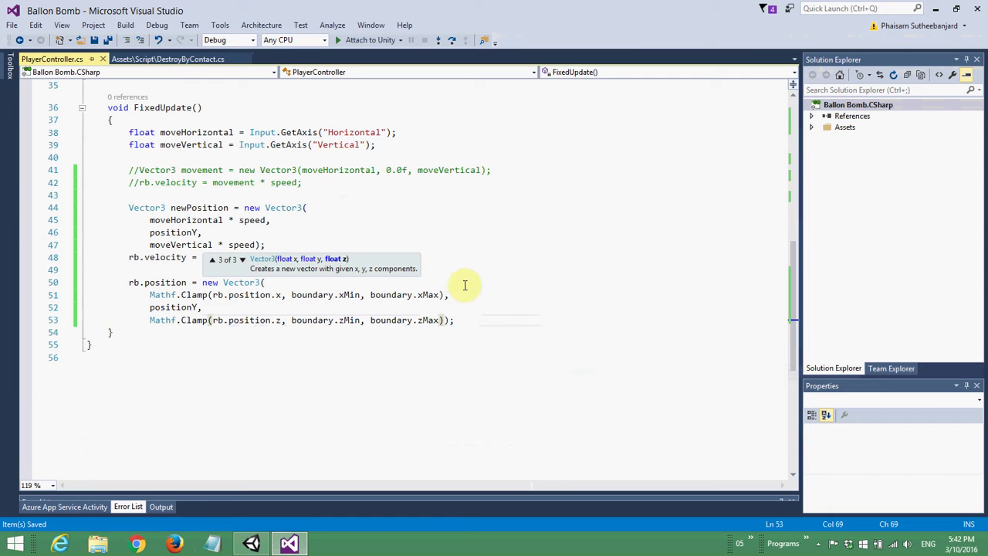
click(106, 41)
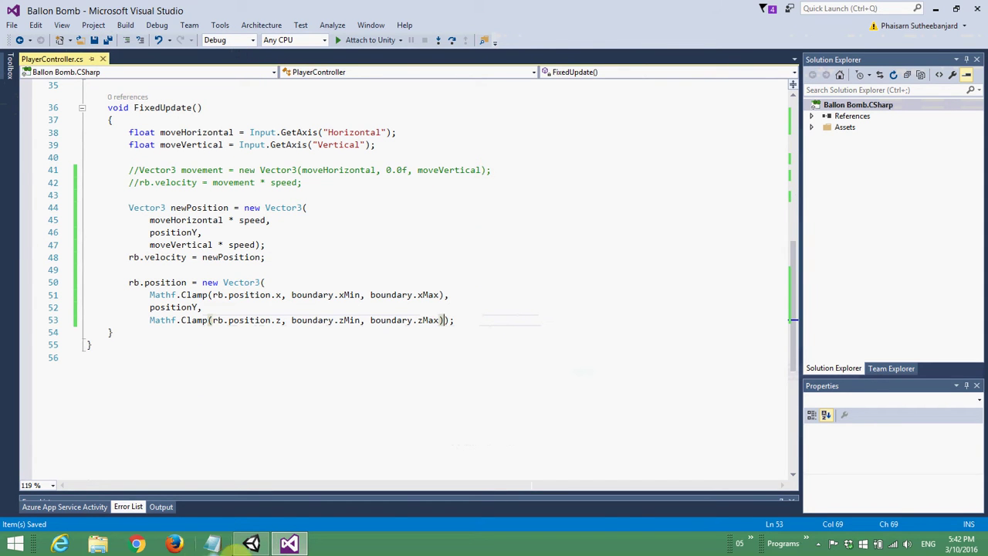
- Expand Player Controller's Boundary settings and clear the NullReferenceException from the Console
click(253, 544)
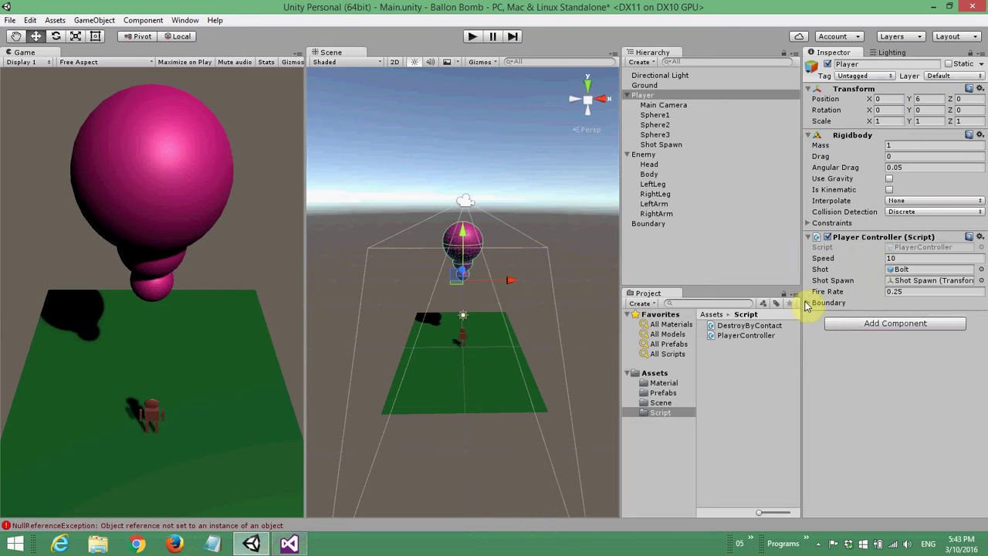
click(808, 303)
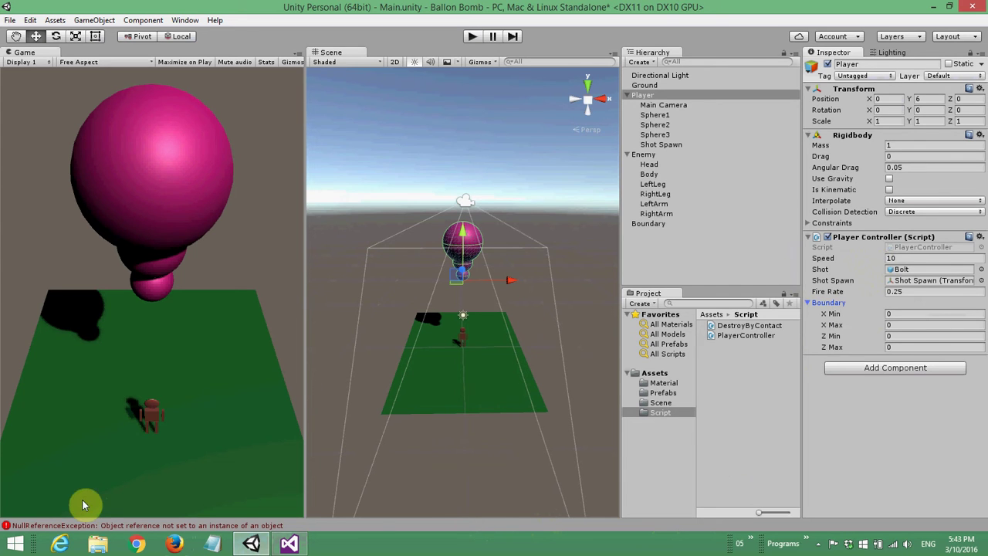
click(78, 528)
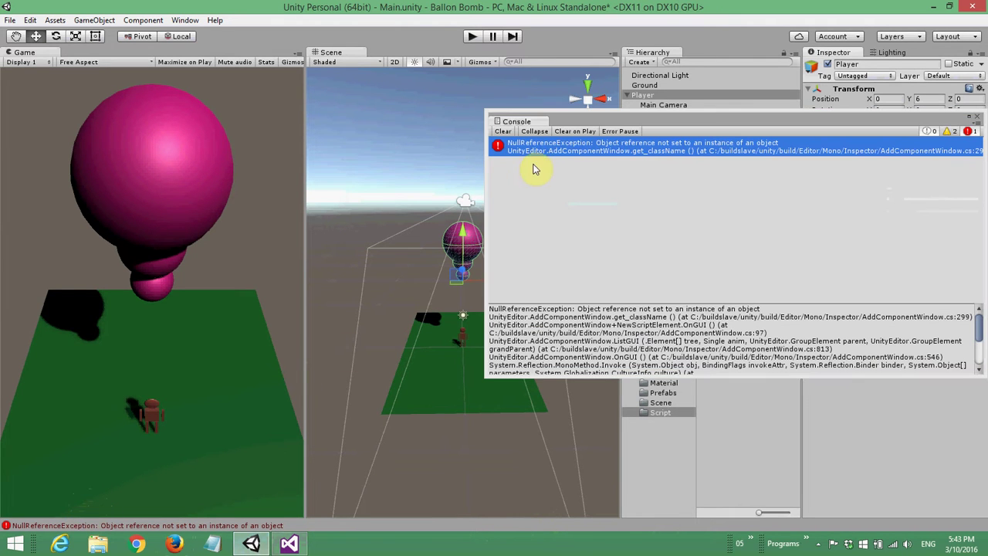
click(503, 132)
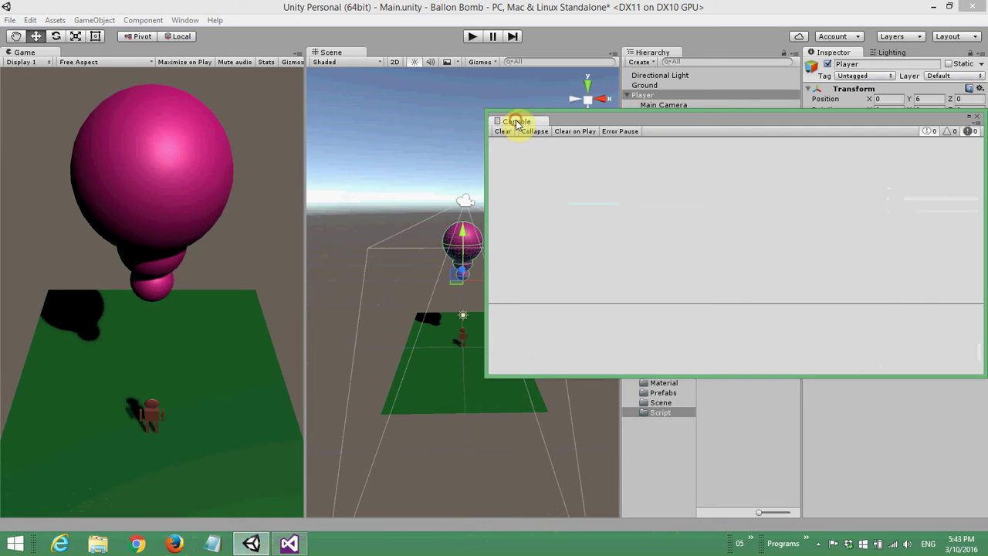
- Dock the Console as a tab beside the Project panel and show the Project assets again
drag(516, 123, 463, 348)
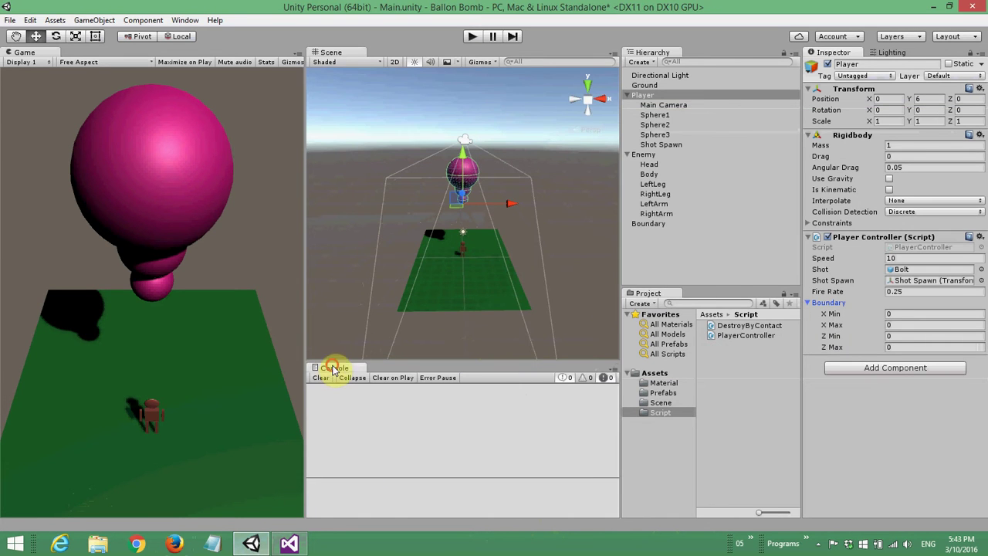
drag(334, 369, 704, 302)
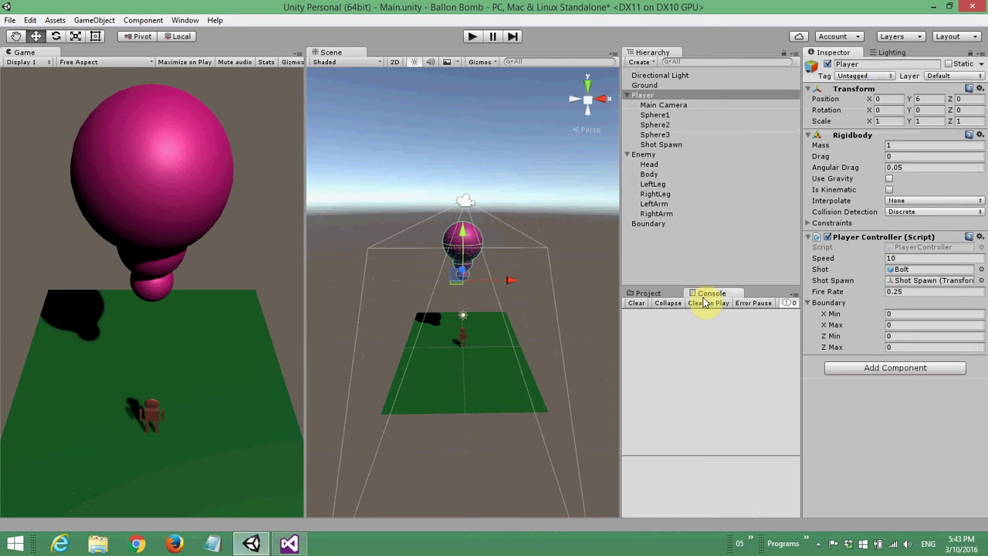
click(641, 293)
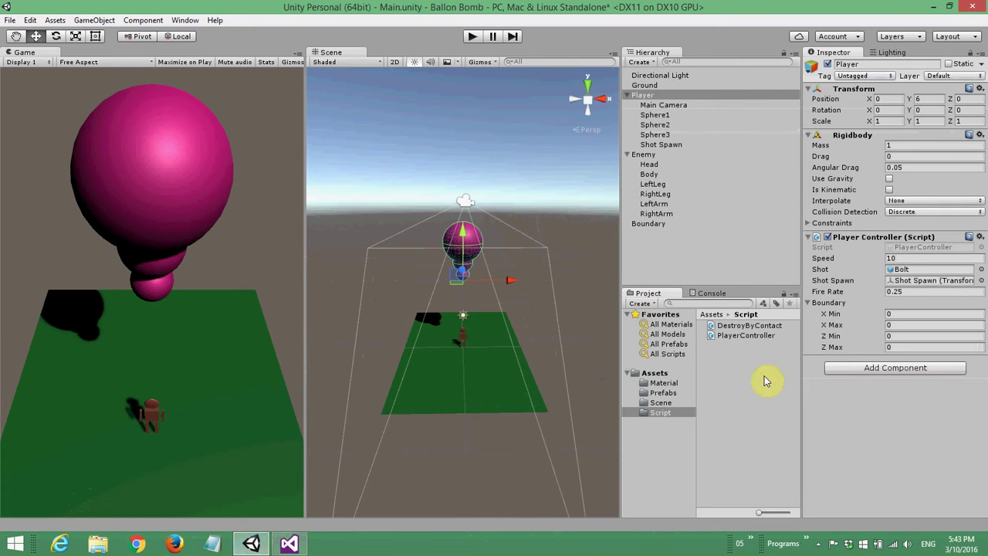
click(843, 303)
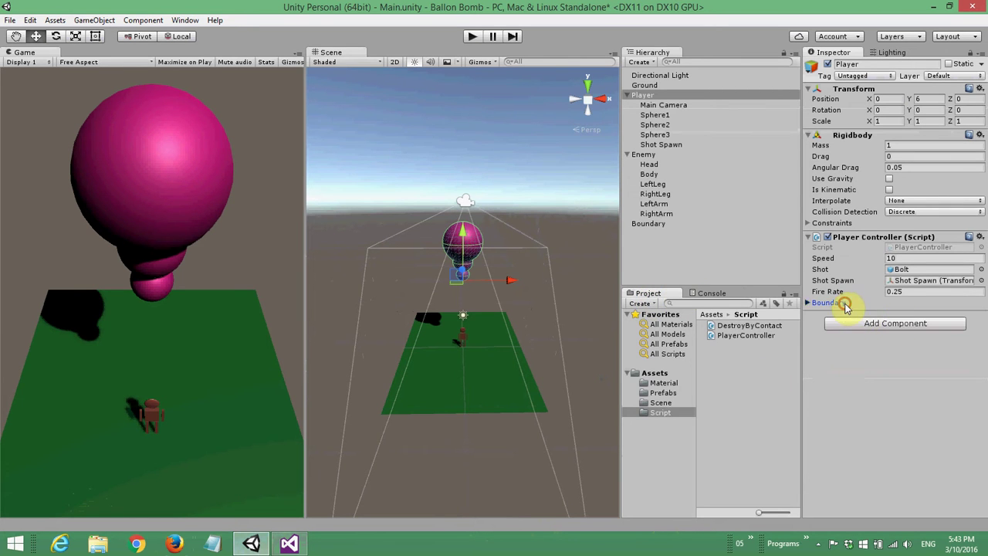
- Drag the Bolt prefab from Assets/Prefabs into the scene and move it left to X -4.98
click(845, 304)
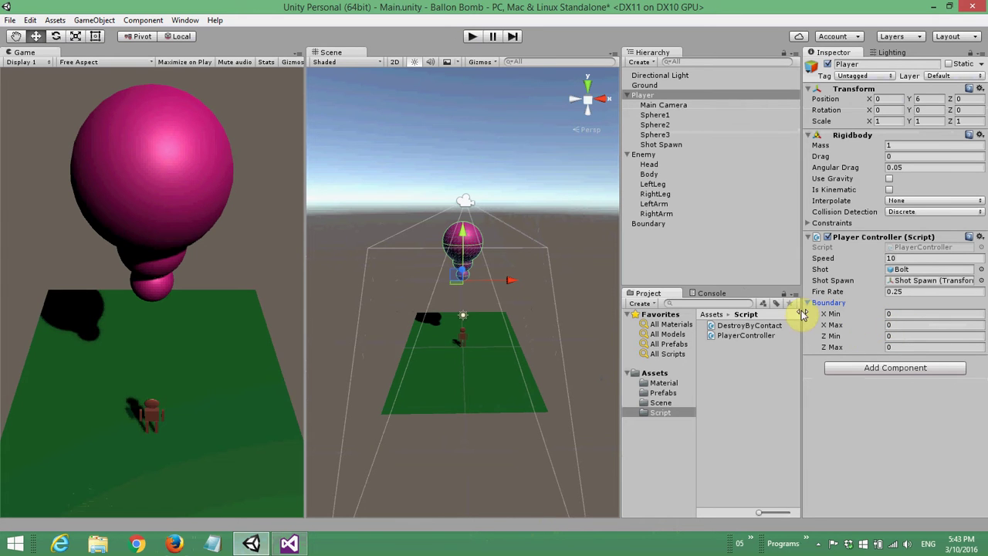
click(653, 374)
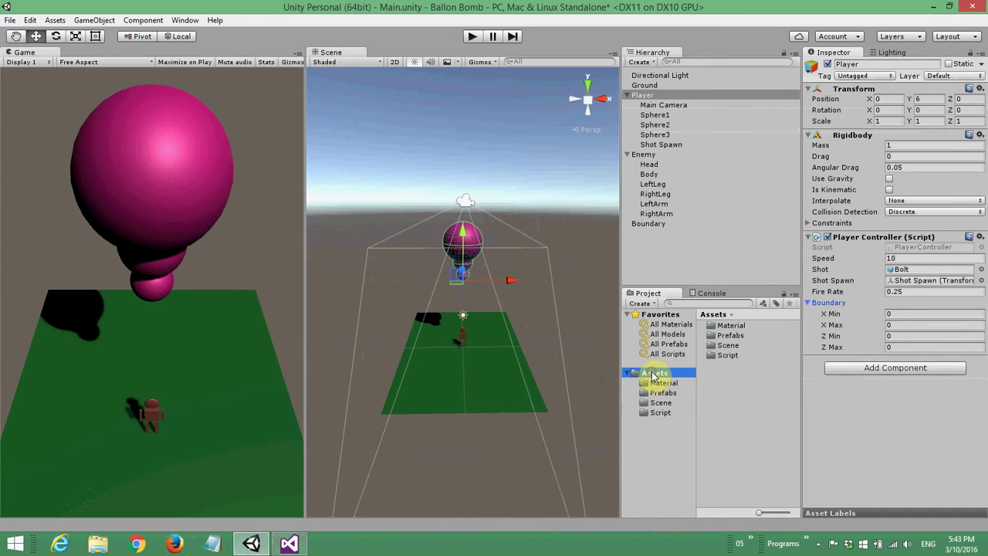
click(662, 393)
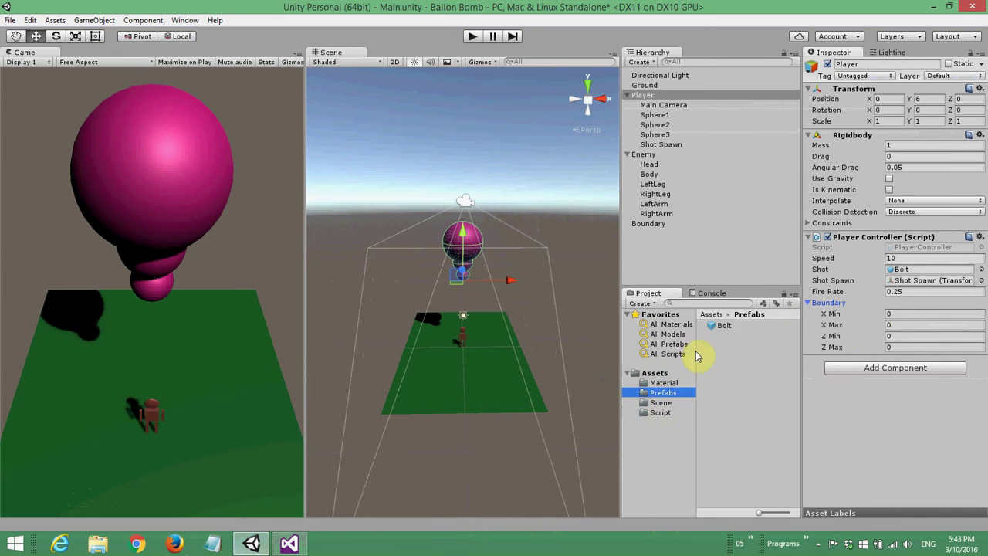
mouse_move(714, 325)
mouse_down()
mouse_move(695, 287)
mouse_move(660, 259)
mouse_up()
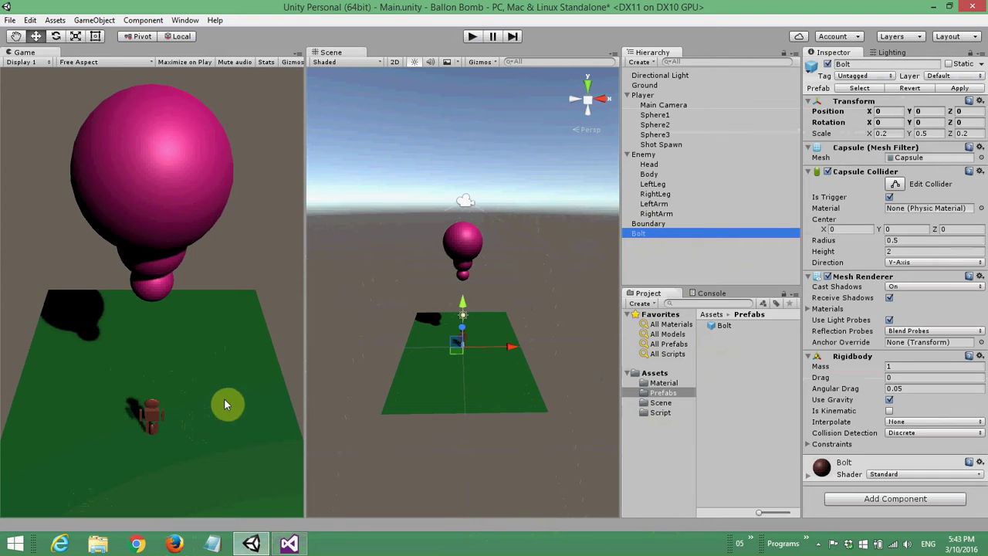
click(509, 349)
drag(509, 349, 453, 351)
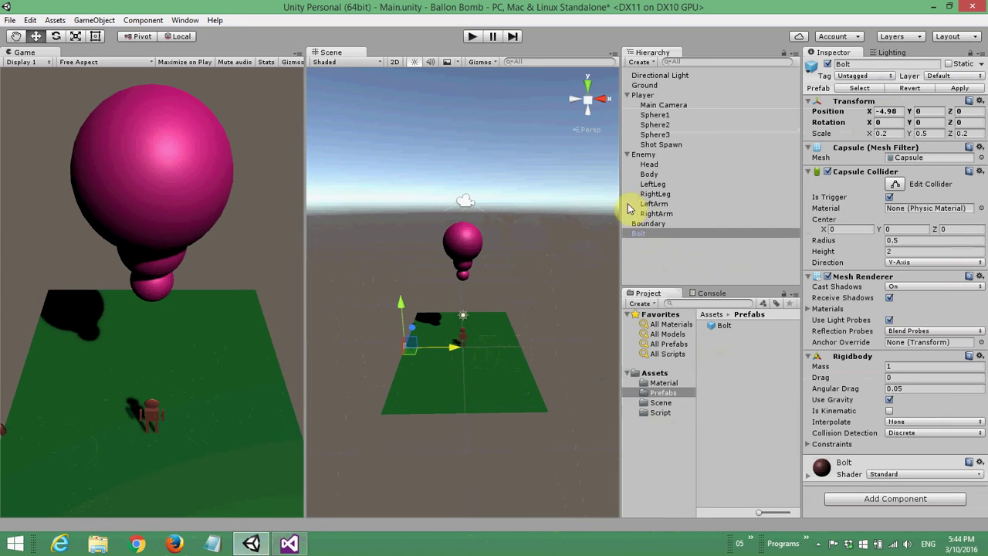
- Set Player boundary X Min -4.9 and X Max 4.9, then move the Bolt to the ground's Z edge
click(647, 95)
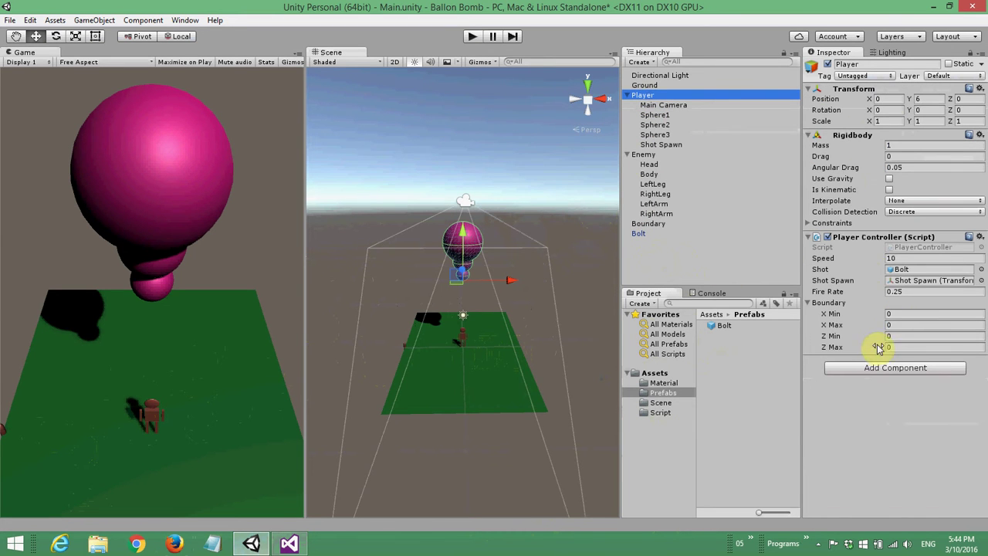
click(902, 313)
text(-4.9)
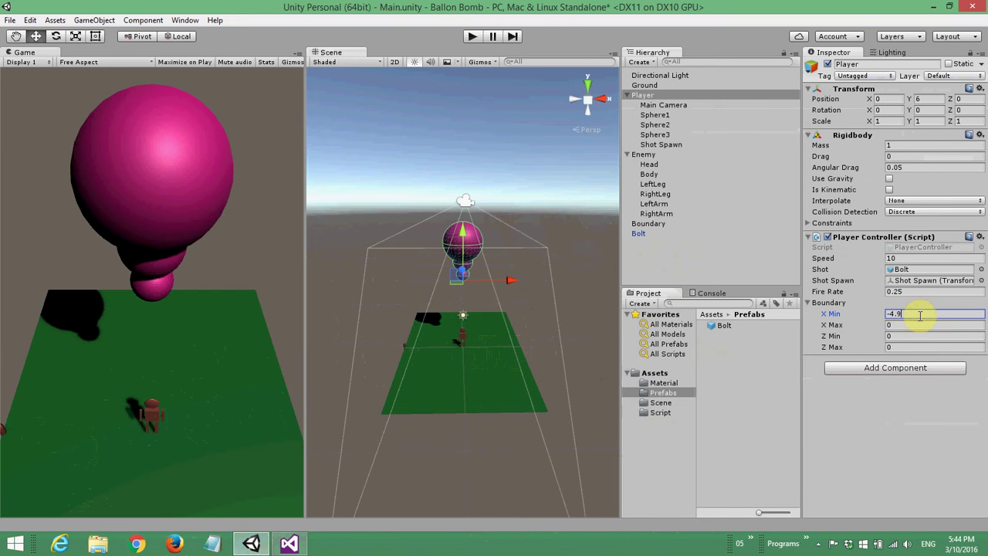
click(915, 326)
text(4.9)
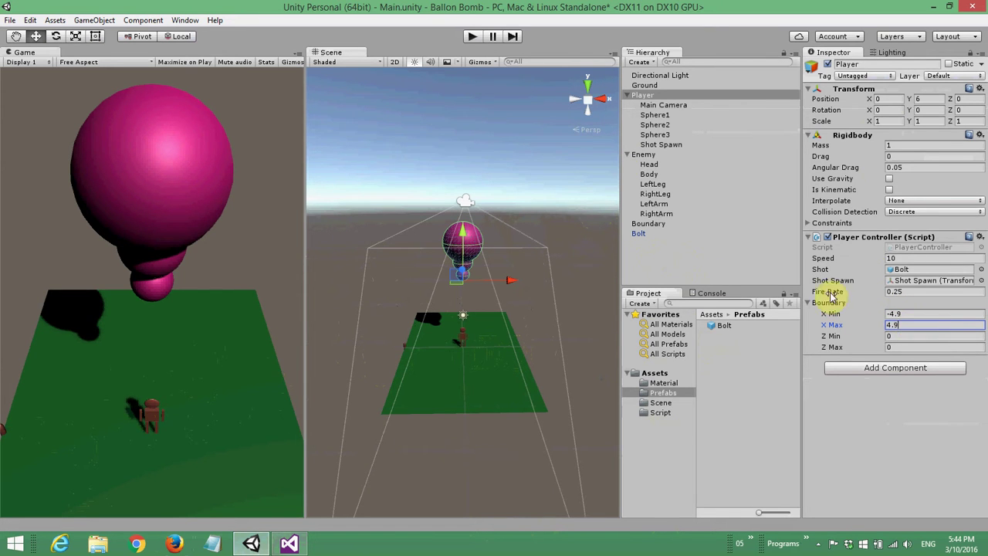
click(640, 233)
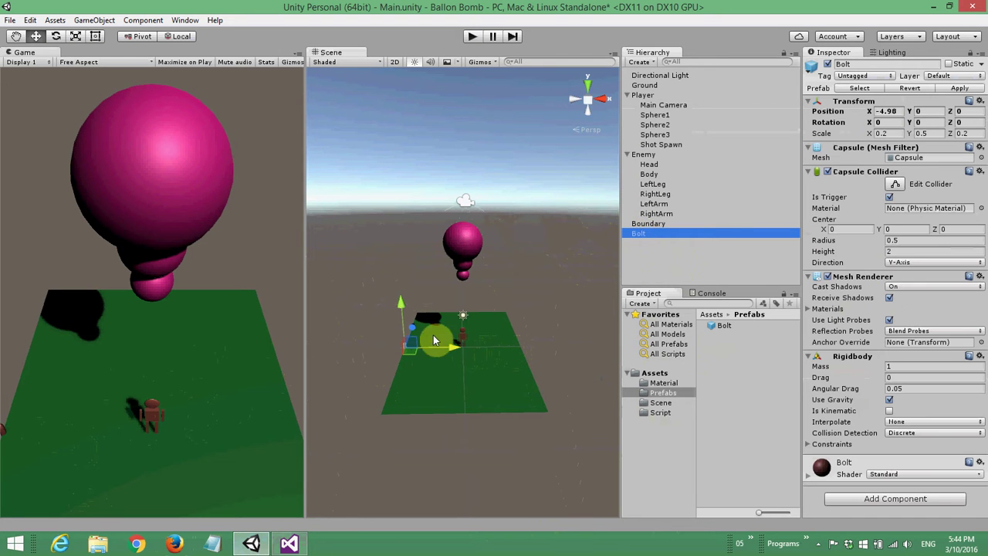
mouse_move(447, 346)
mouse_down()
mouse_move(501, 338)
mouse_move(394, 357)
mouse_up()
mouse_move(363, 390)
alt+mouse_down()
mouse_move(489, 310)
mouse_move(537, 346)
alt+mouse_up()
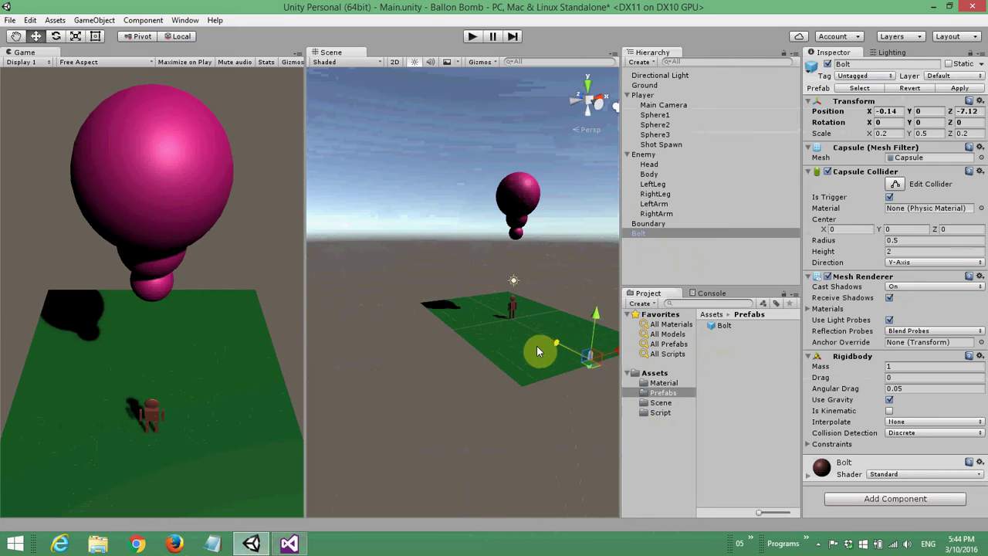
drag(553, 340, 556, 340)
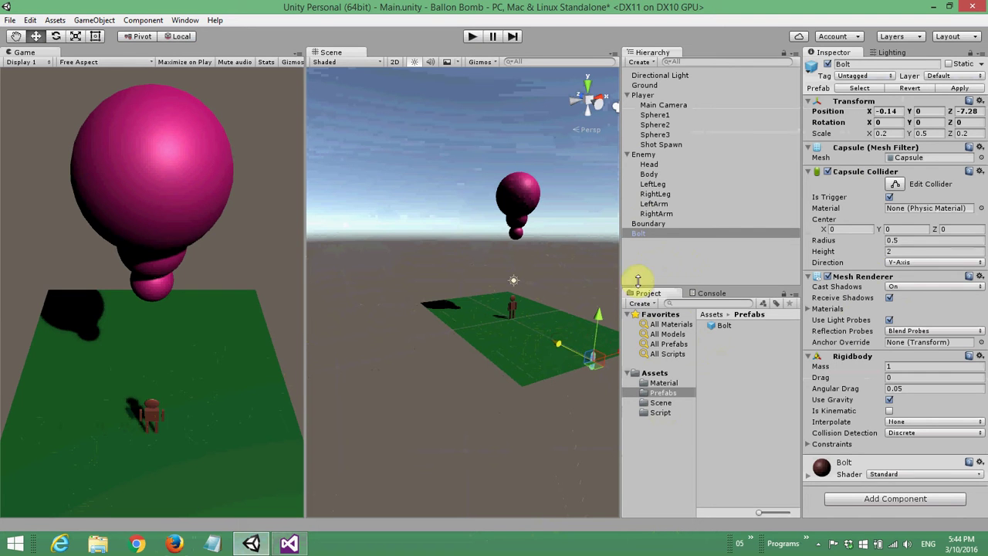
double_click(653, 232)
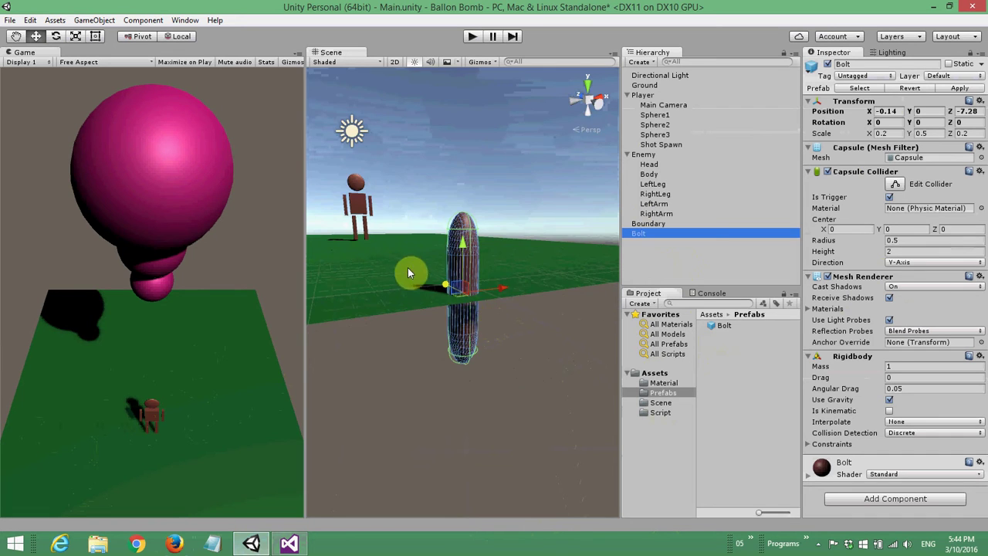
right_drag(407, 268, 431, 322)
right_drag(419, 246, 488, 303)
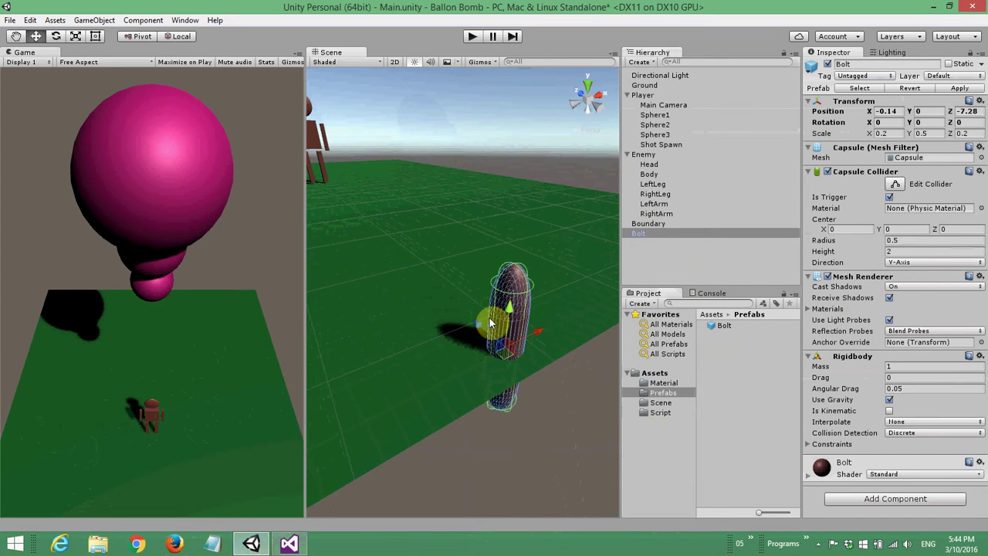
drag(480, 323, 479, 328)
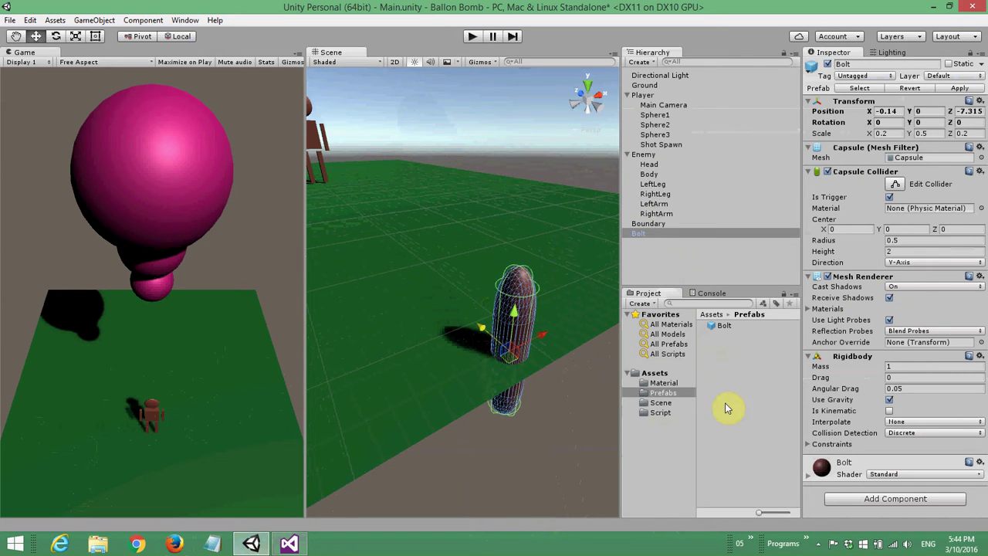
- Set boundary Z Min -7.3 and Z Max 7.3, then delete the Bolt from the Hierarchy
click(643, 94)
click(899, 337)
text(-7.3)
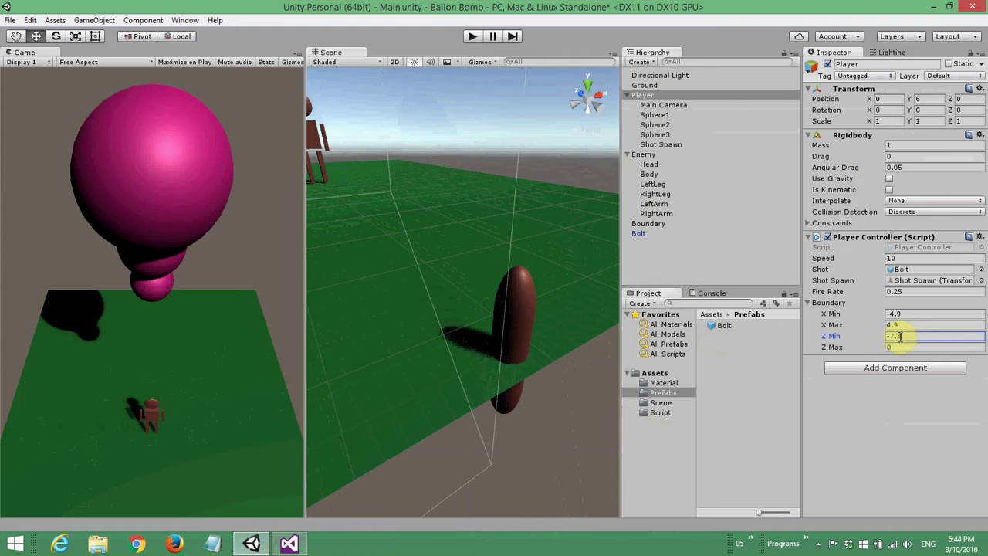
click(912, 346)
text(7.3)
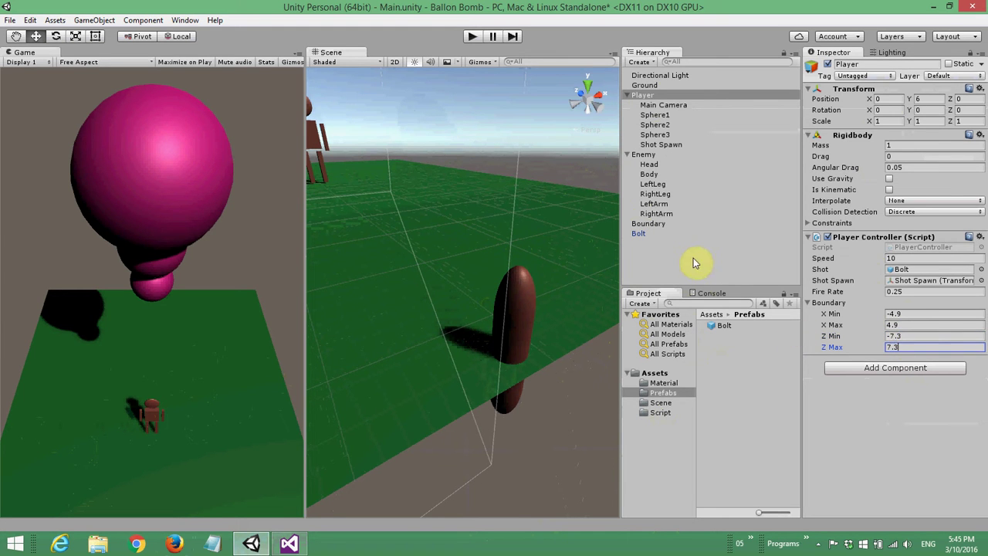
click(637, 234)
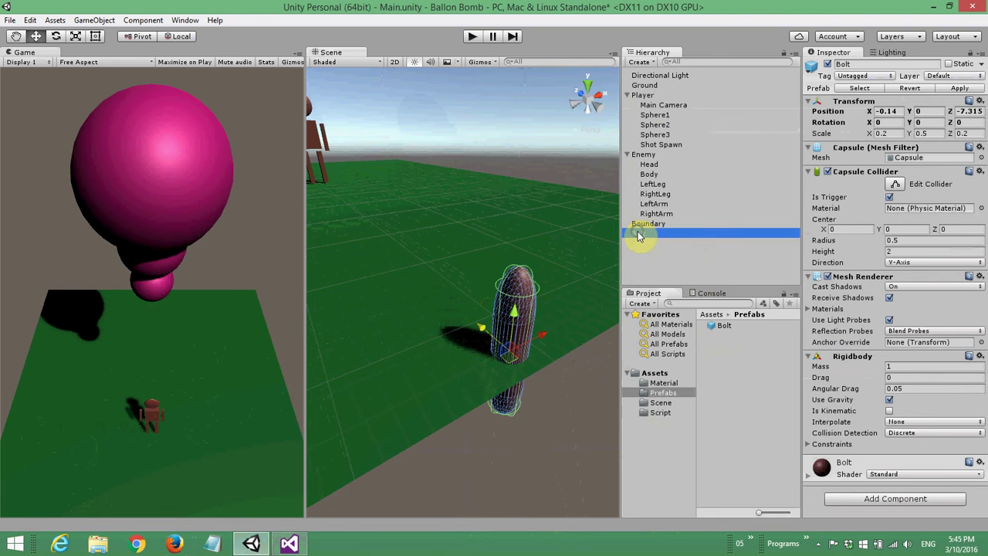
right_click(638, 233)
click(666, 300)
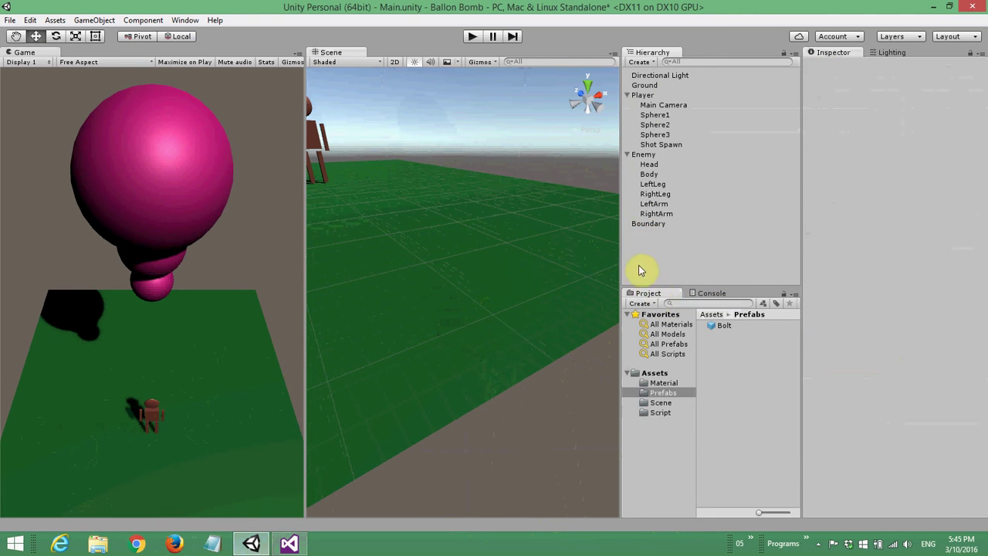
double_click(642, 94)
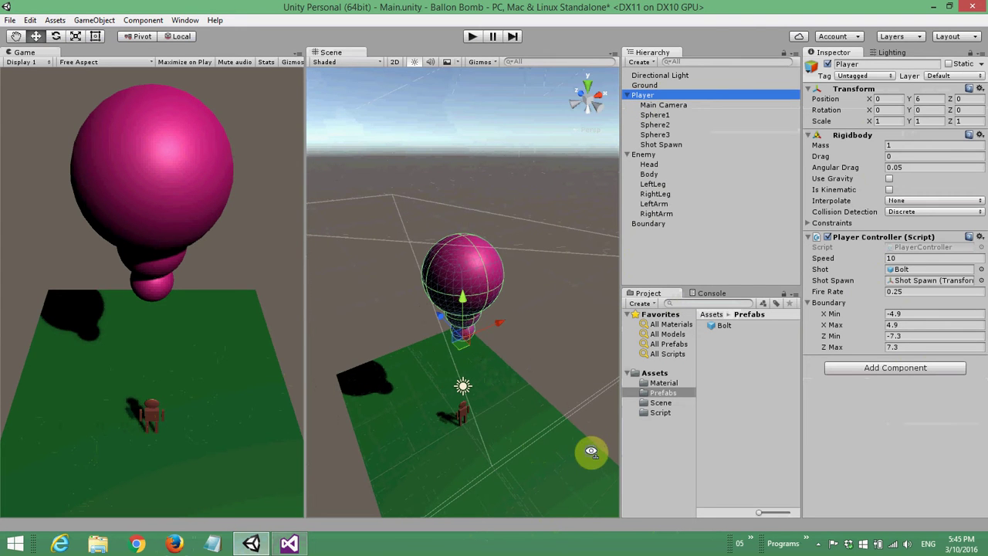
mouse_move(591, 451)
alt+mouse_down()
mouse_move(499, 470)
mouse_move(464, 456)
mouse_move(477, 283)
alt+mouse_up()
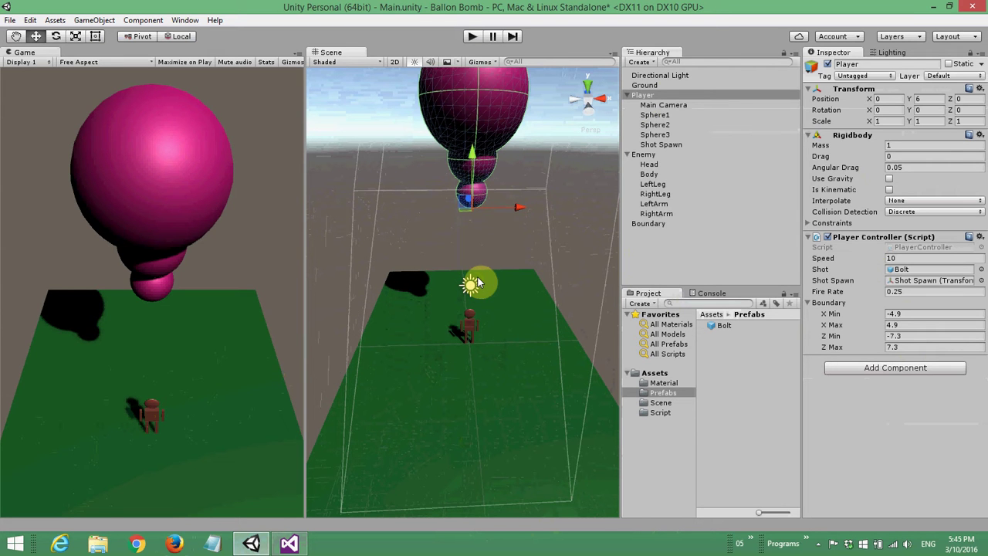
click(472, 37)
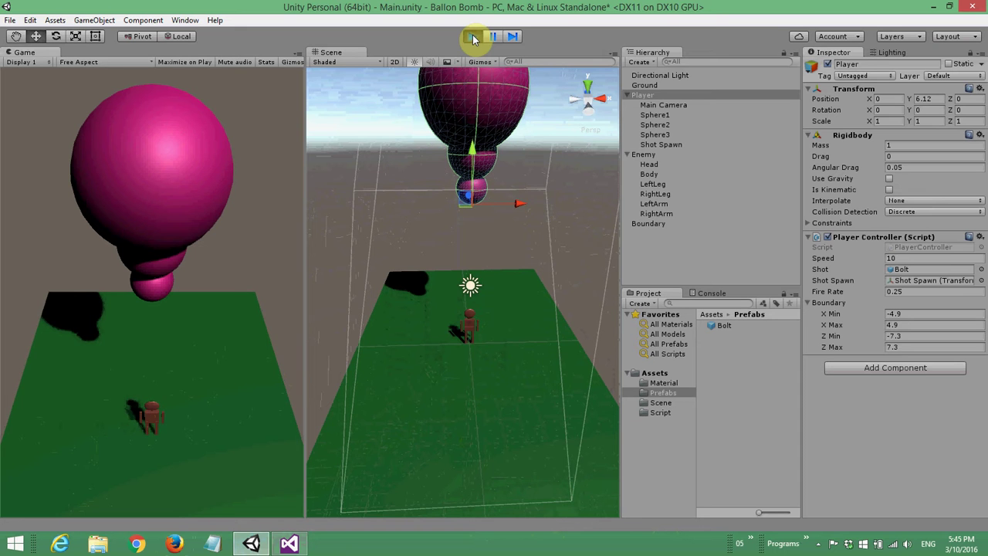
key(Left)
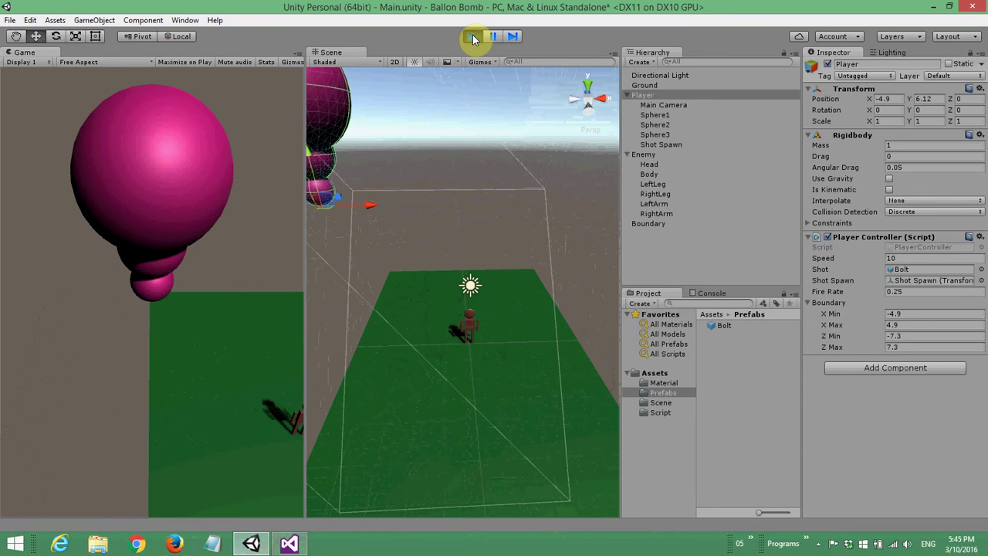
key(ctrl)
key(Right)
key(ctrl)
key(Up)
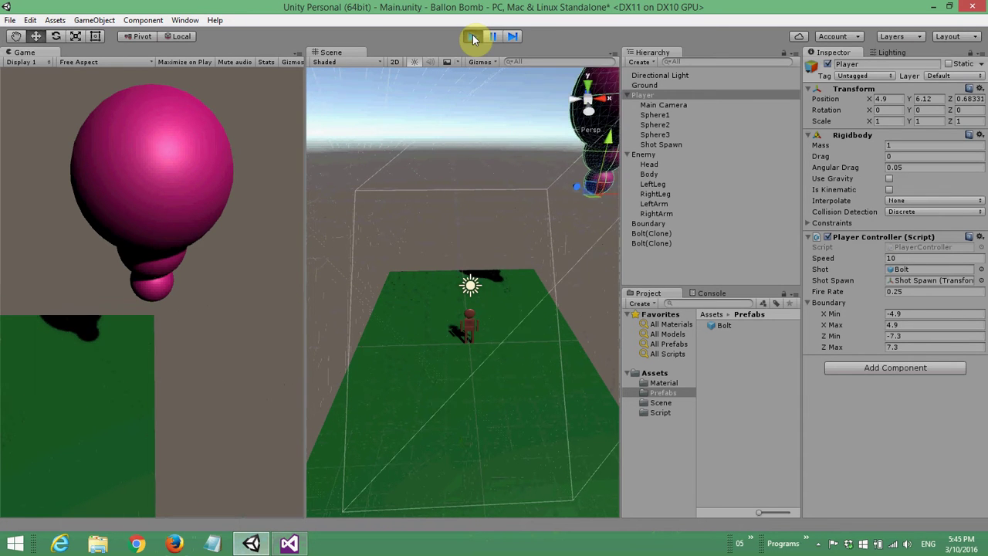
key(ctrl)
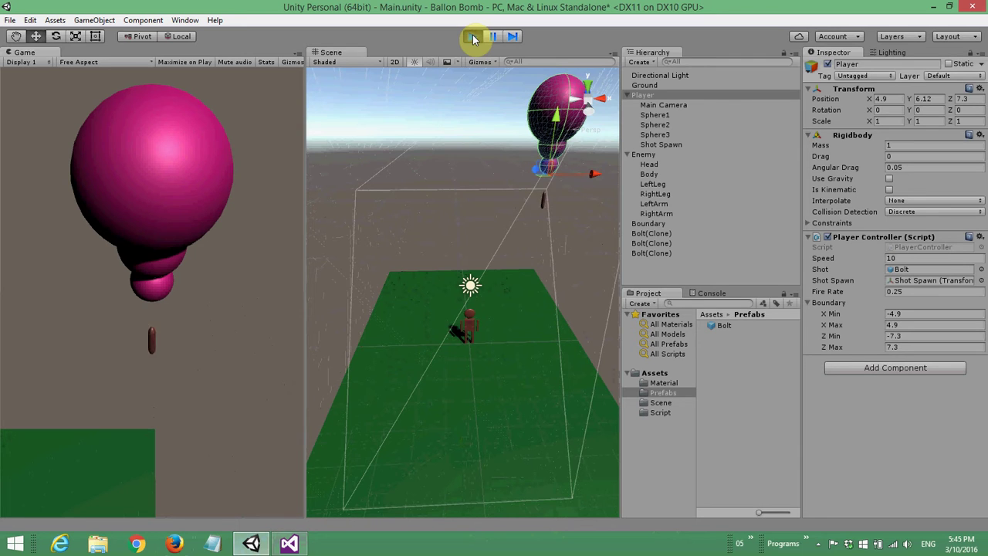
key(Down)
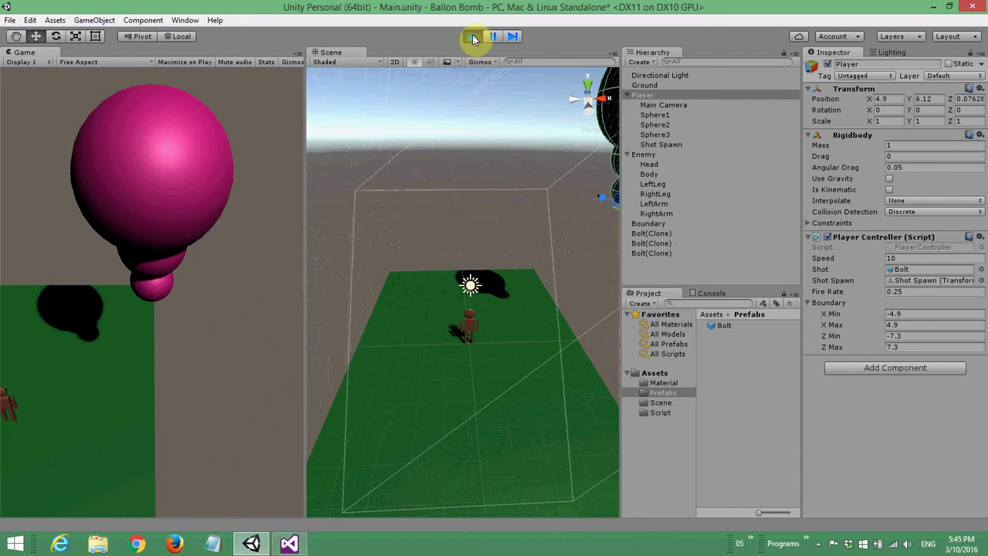
key(ctrl)
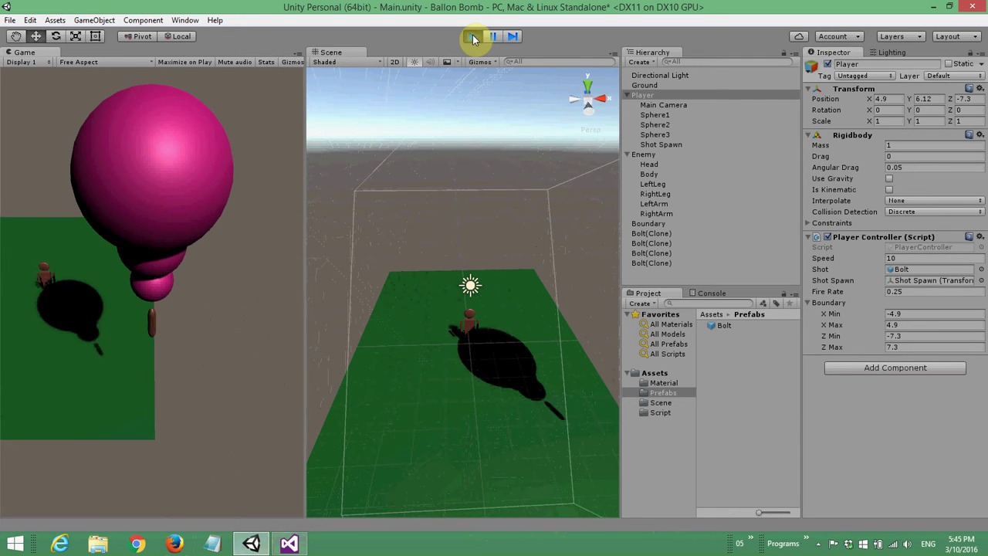
click(473, 37)
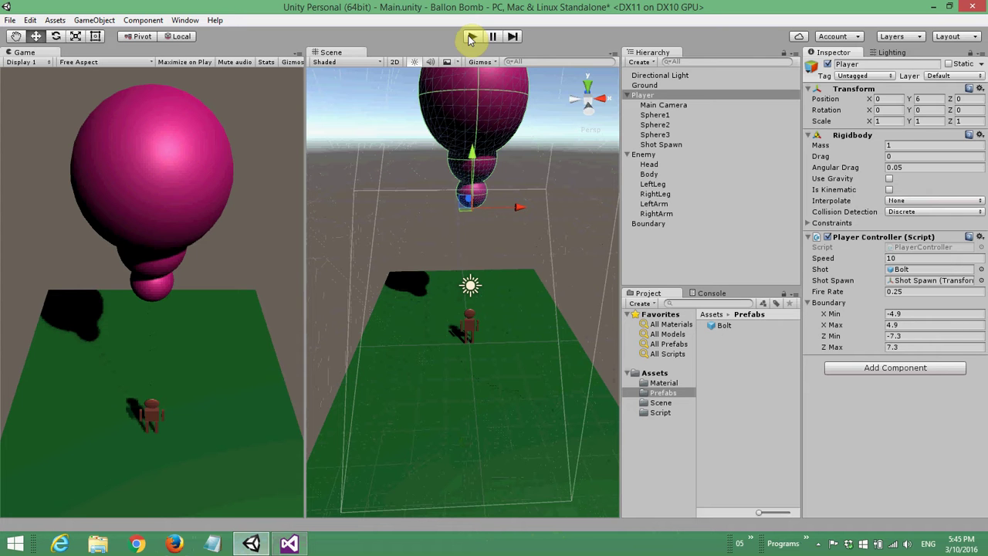
- Attach a new script named DestroyByBoundary to the Boundary object
click(649, 224)
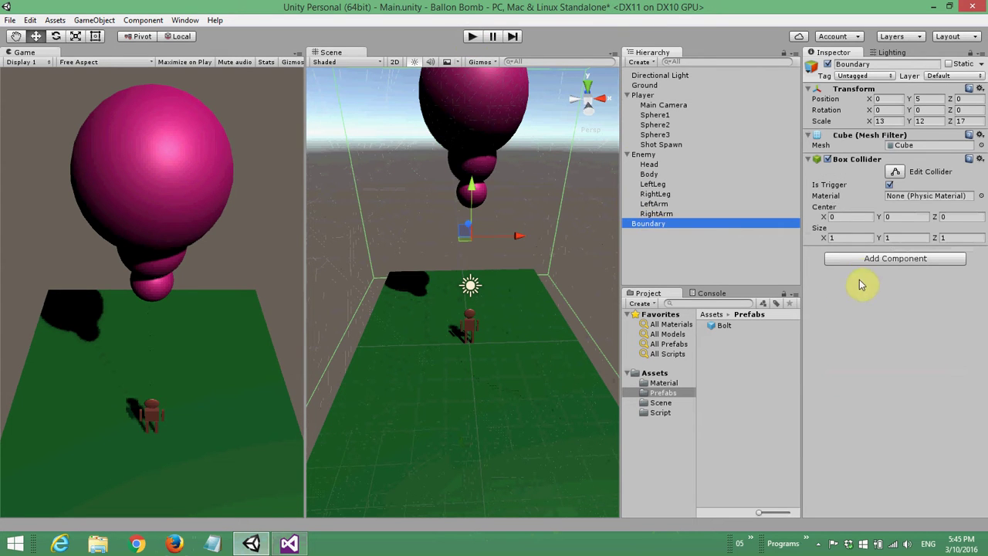
click(869, 258)
scroll(866, 371, down, 1)
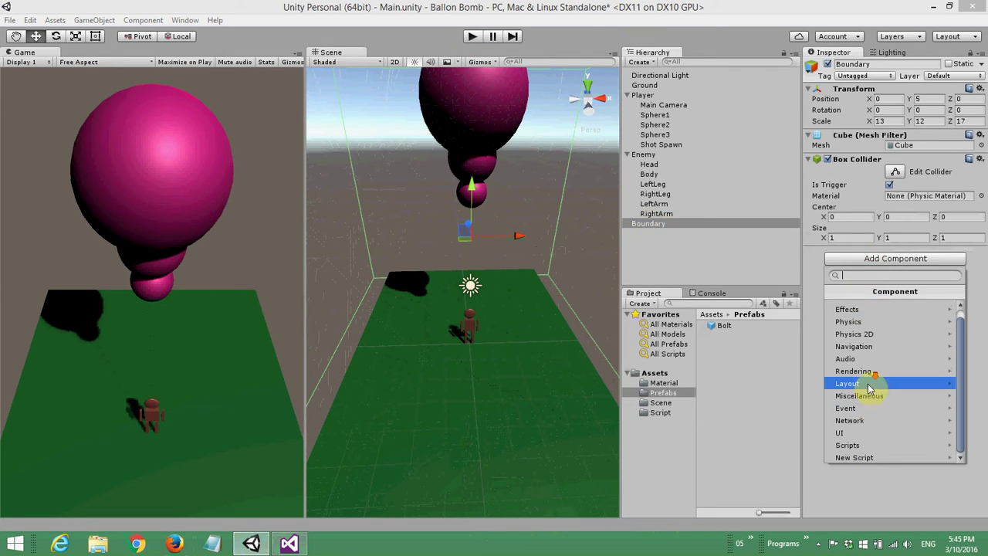
click(874, 455)
text(DestroyByBoundary)
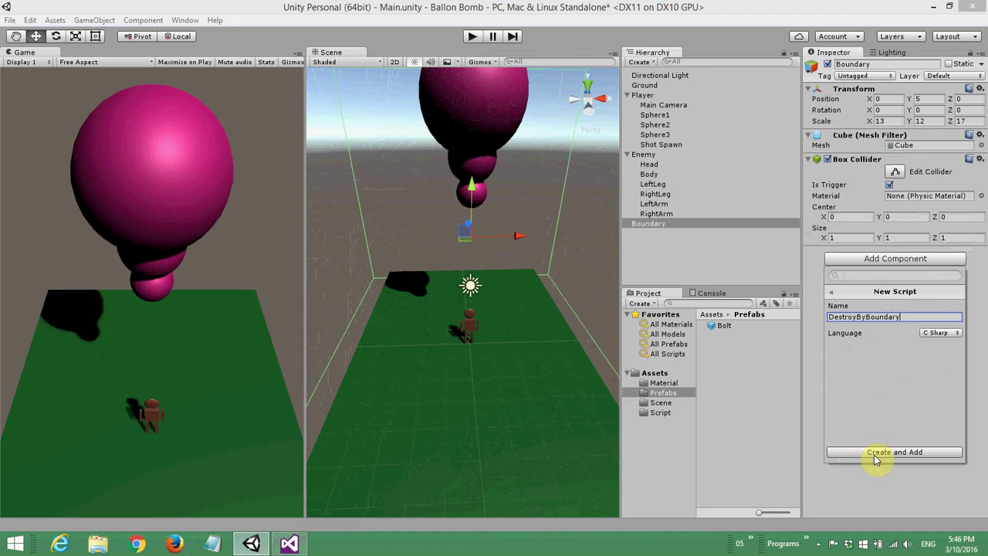
click(878, 455)
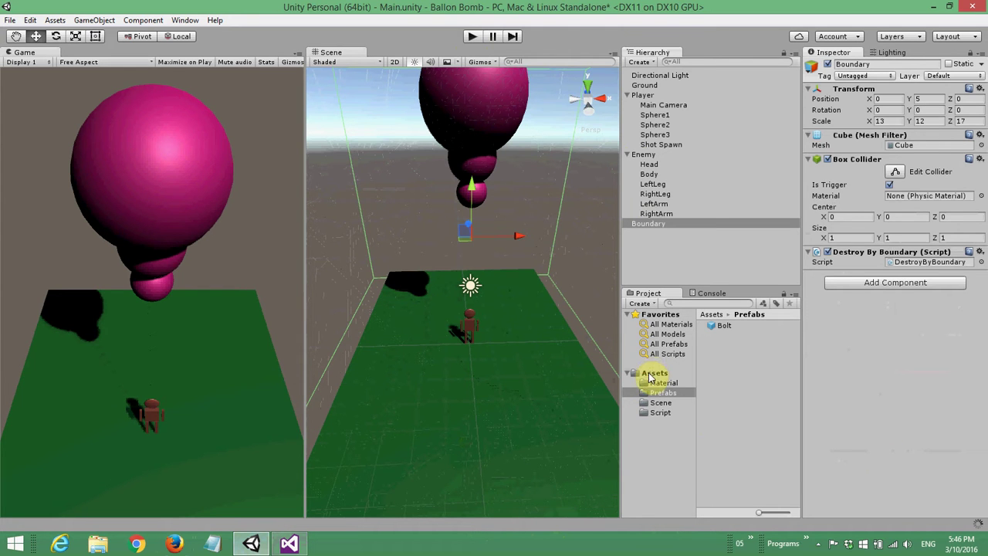
- Move DestroyByBoundary into the Script folder and open it in Visual Studio
click(651, 375)
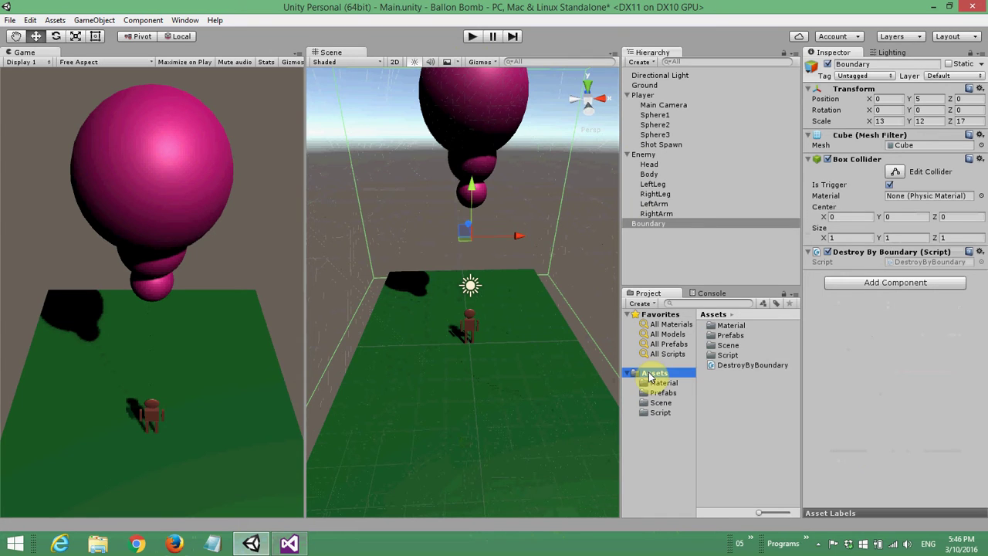
click(732, 368)
drag(733, 368, 724, 356)
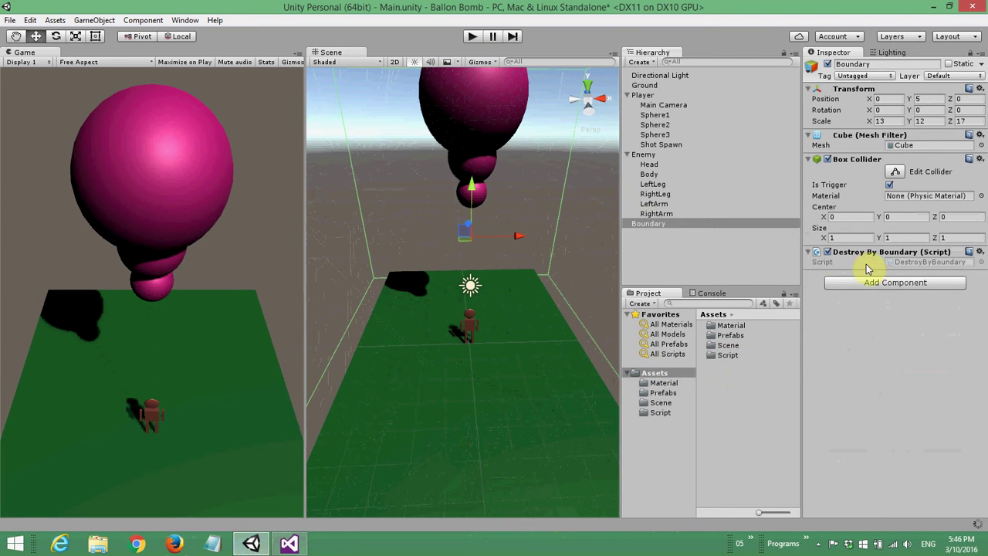
click(913, 263)
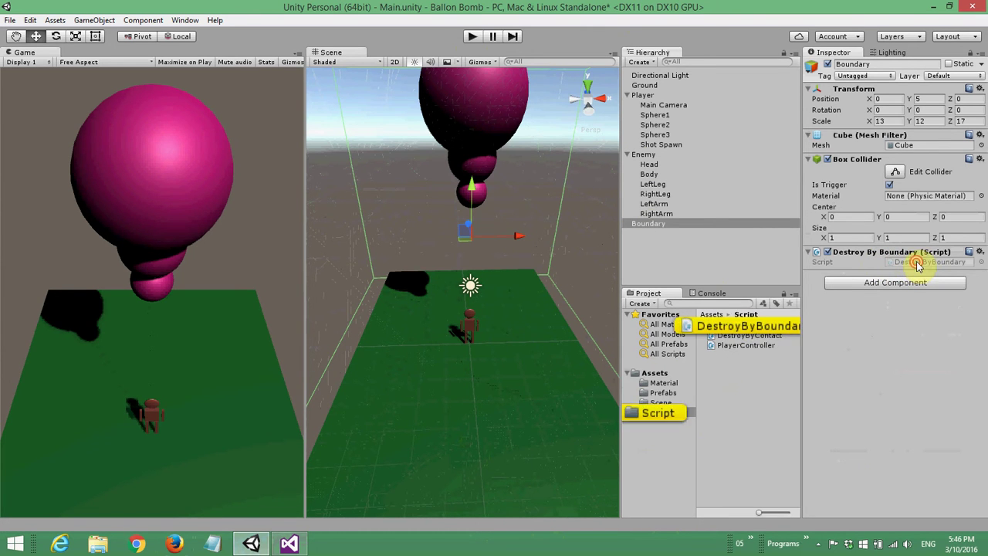
double_click(913, 264)
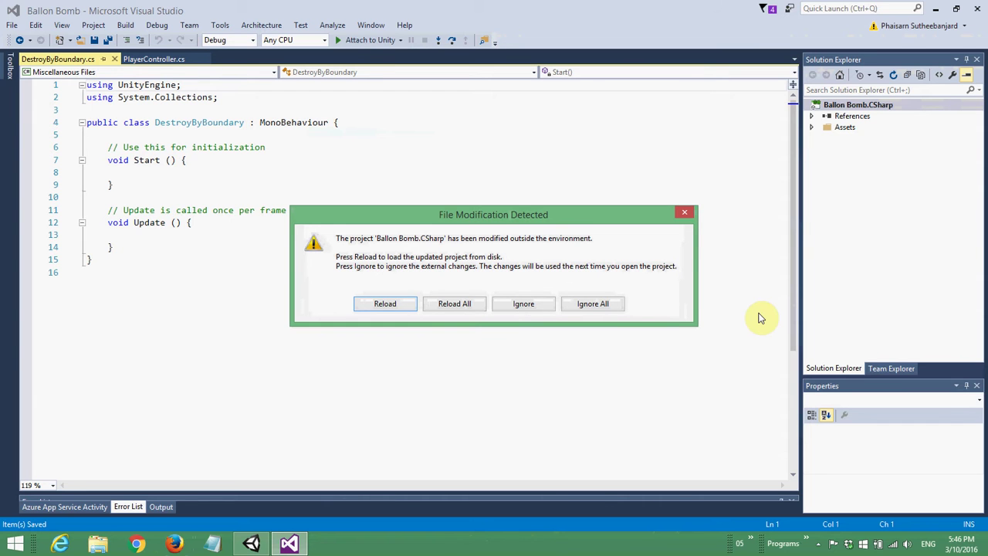
- Replace the default Start and Update methods with an OnTriggerExit(Collider other) method
click(455, 304)
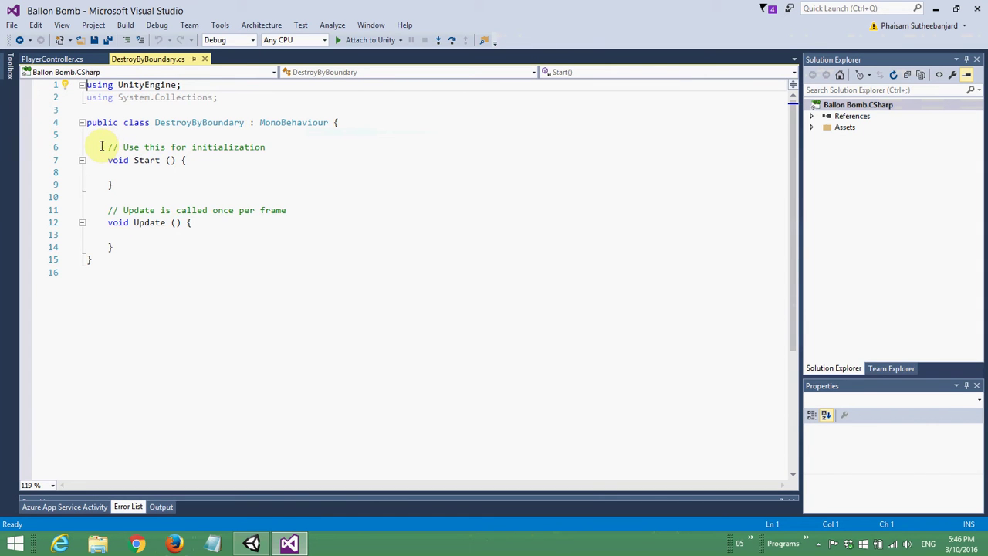
drag(108, 146, 209, 245)
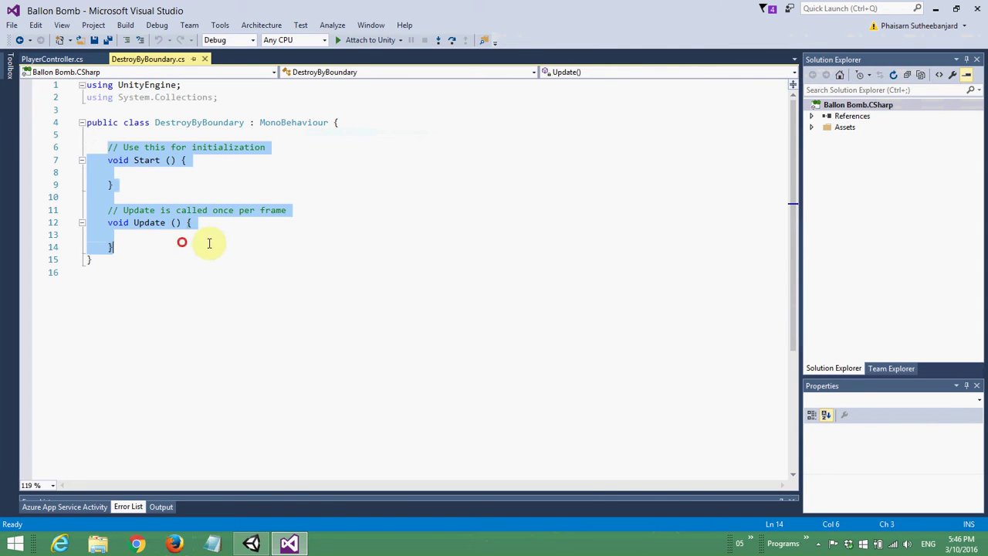
text(void O)
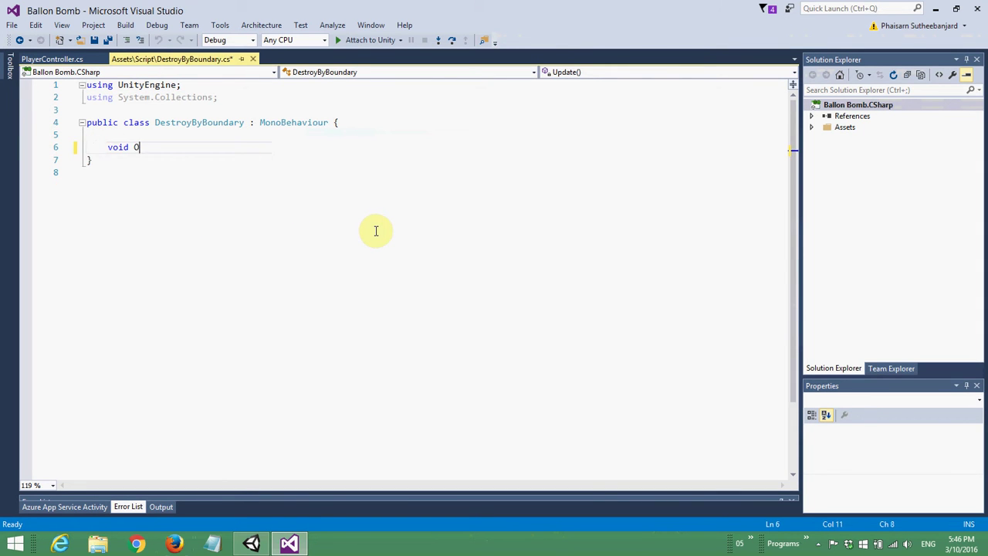
text(nTriggerEnter)
key(BackSpace)
key(BackSpace)
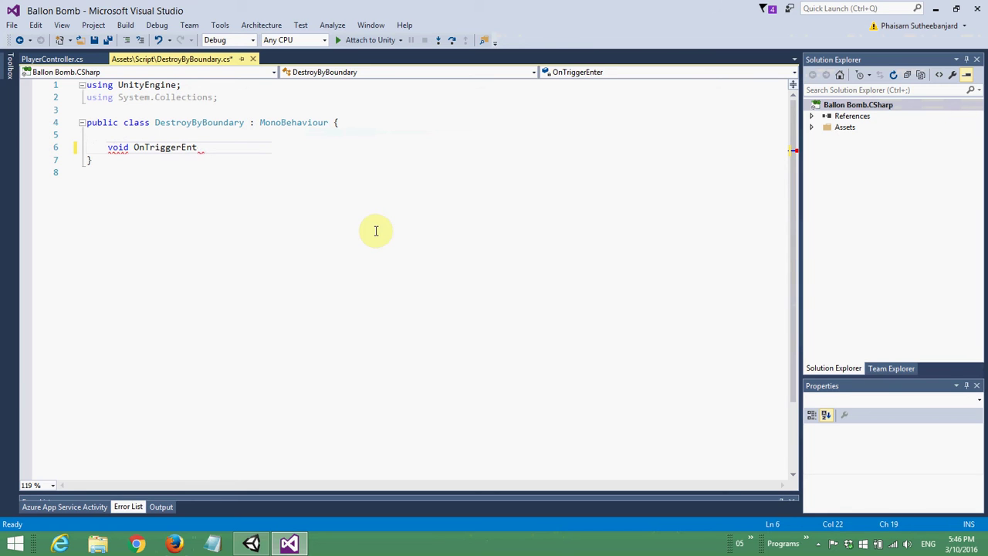
text(xit)
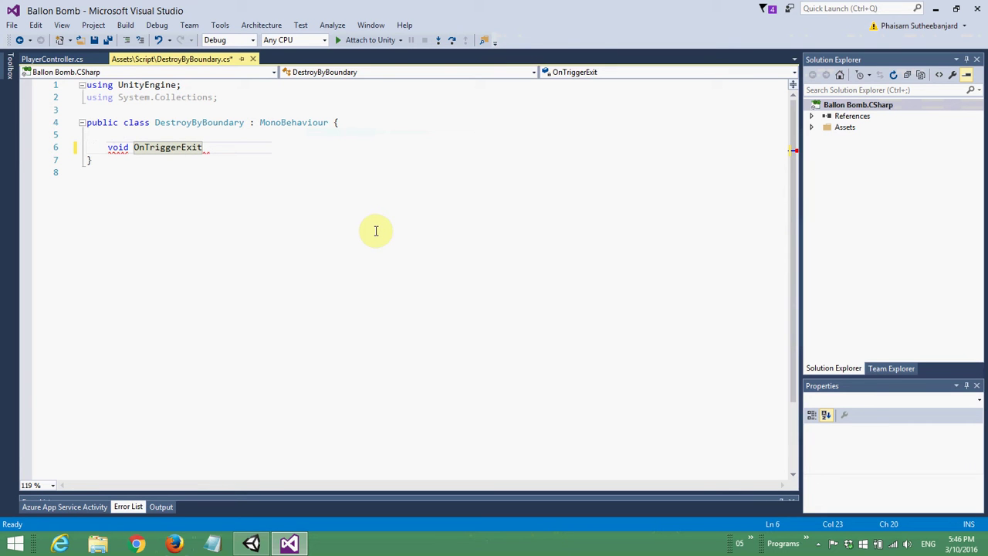
text((Col)
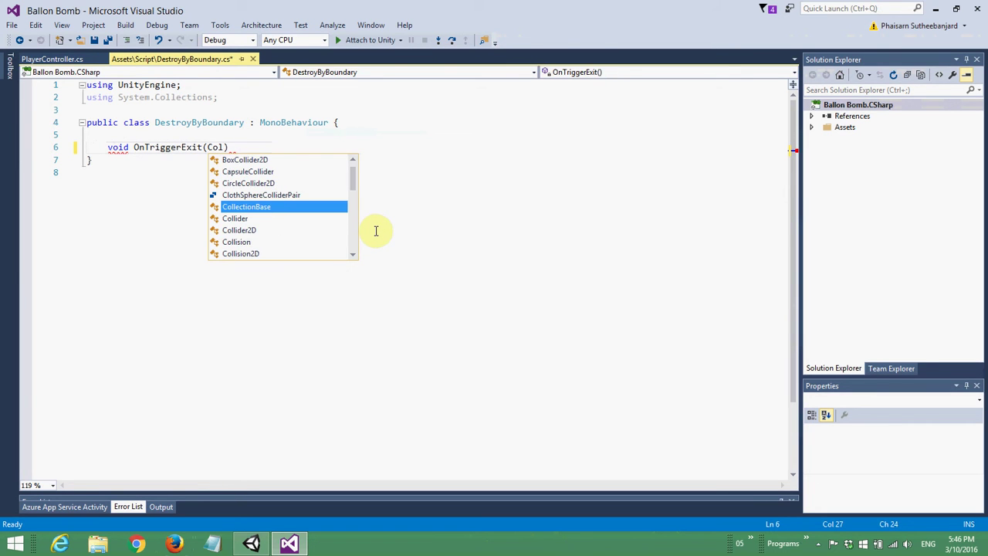
text(lider other) {)
key(Return)
key(Up)
key(End)
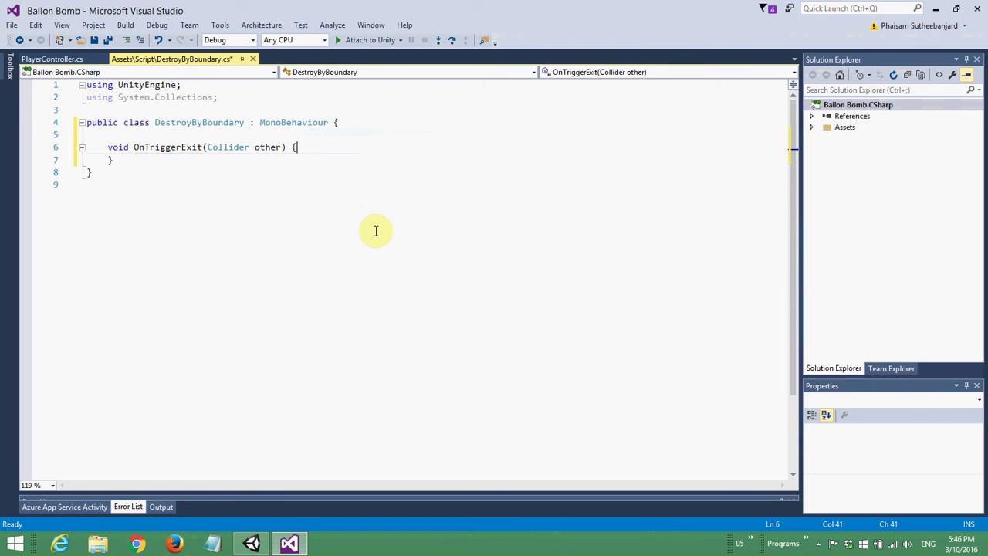
key(Return)
- Destroy other.gameObject unless it's tagged "Player", then format and save the script
text(if ()
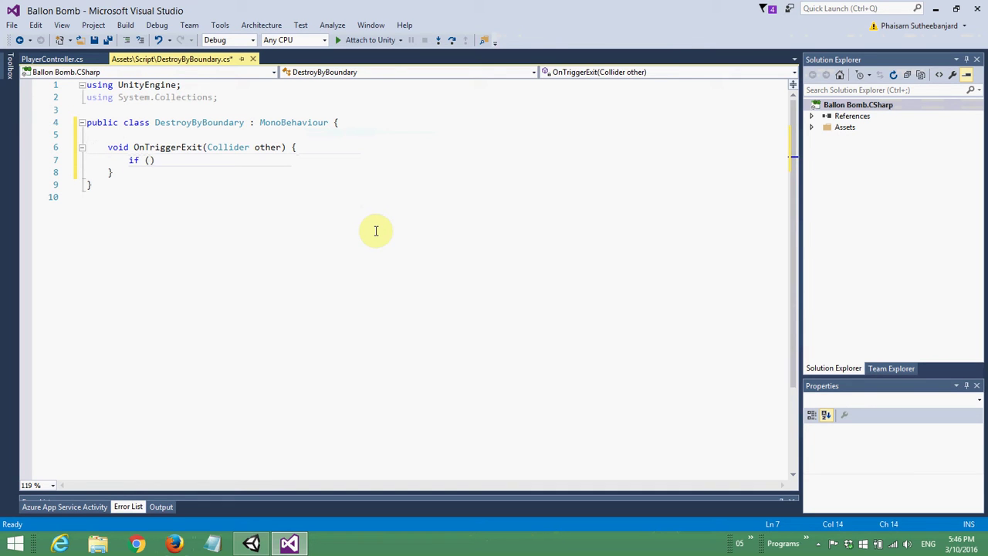
text(!other.com)
key(Tab)
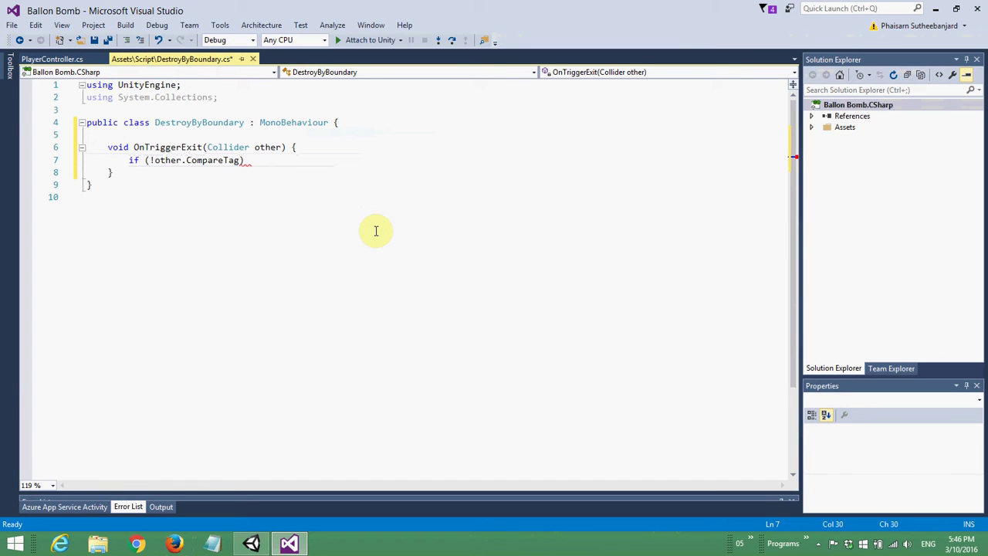
text(()
text("Player")) {)
key(Return)
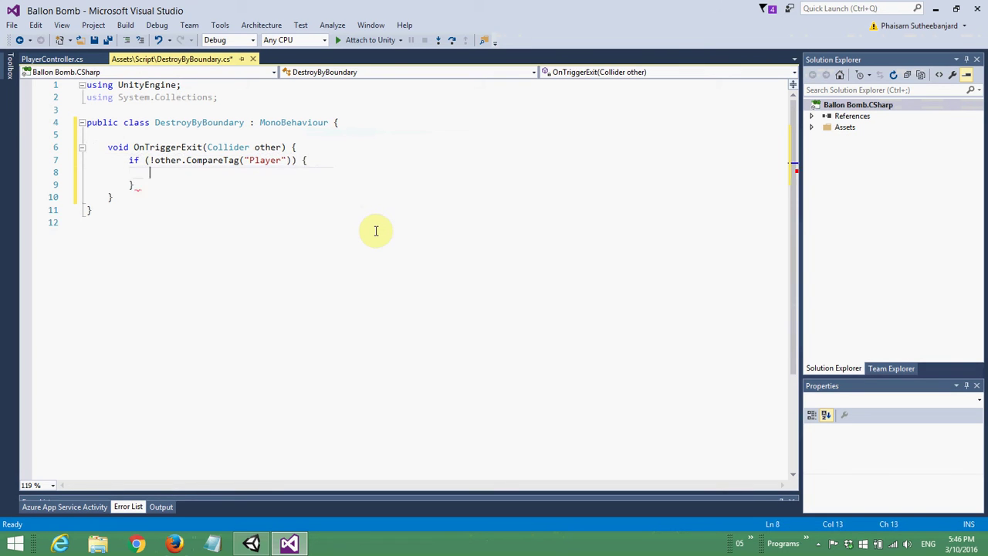
text(Destroy)
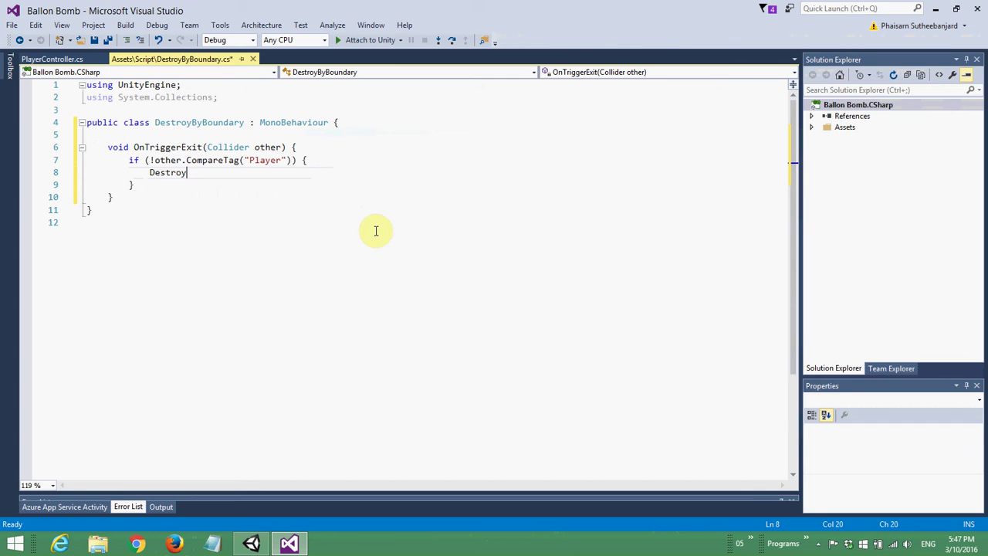
text((other.gam)
key(Tab)
text();)
key(ctrl+k)
key(ctrl+d)
key(ctrl+s)
key(Up)
key(Up)
key(Up)
key(Up)
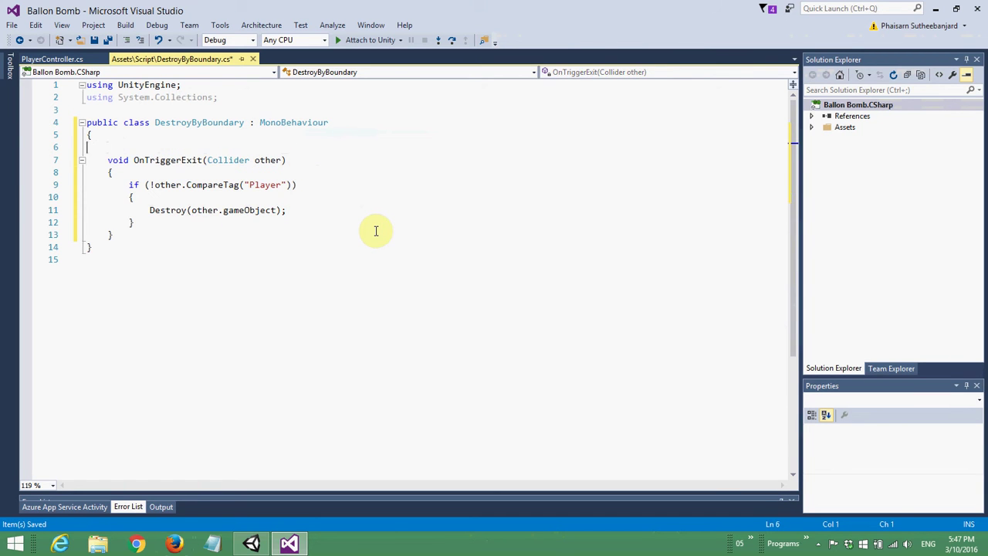
key(Delete)
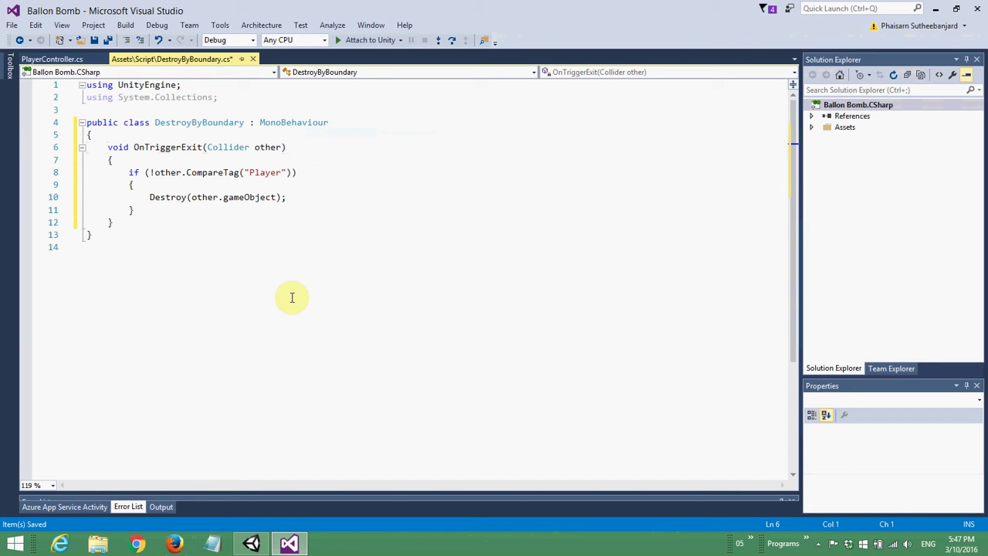
- Back in Unity, tag the Player object as Player
click(253, 543)
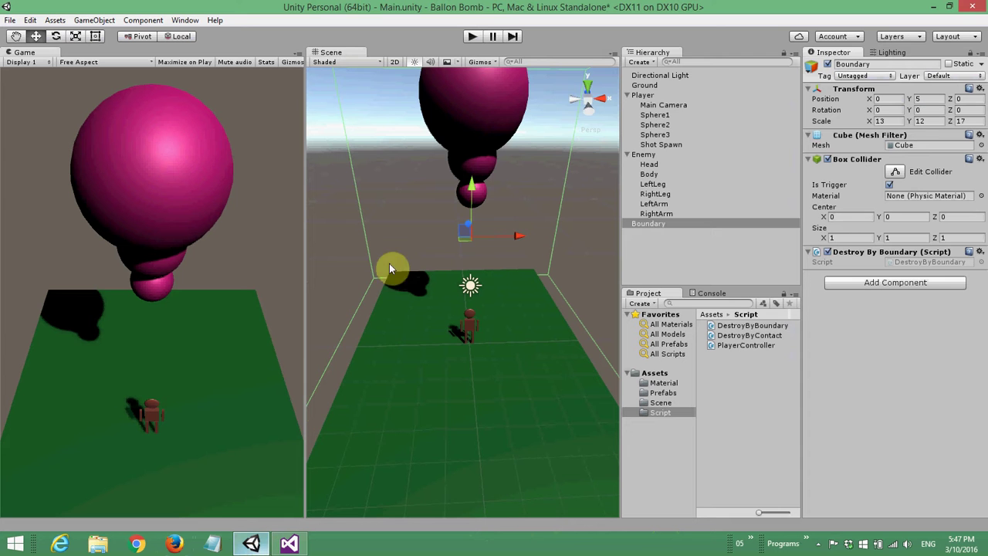
click(643, 94)
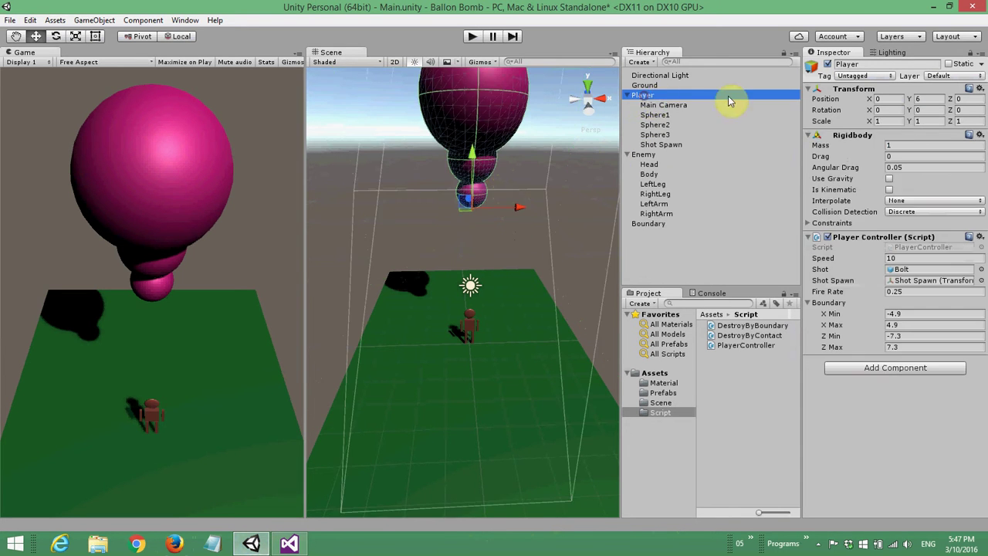
click(854, 76)
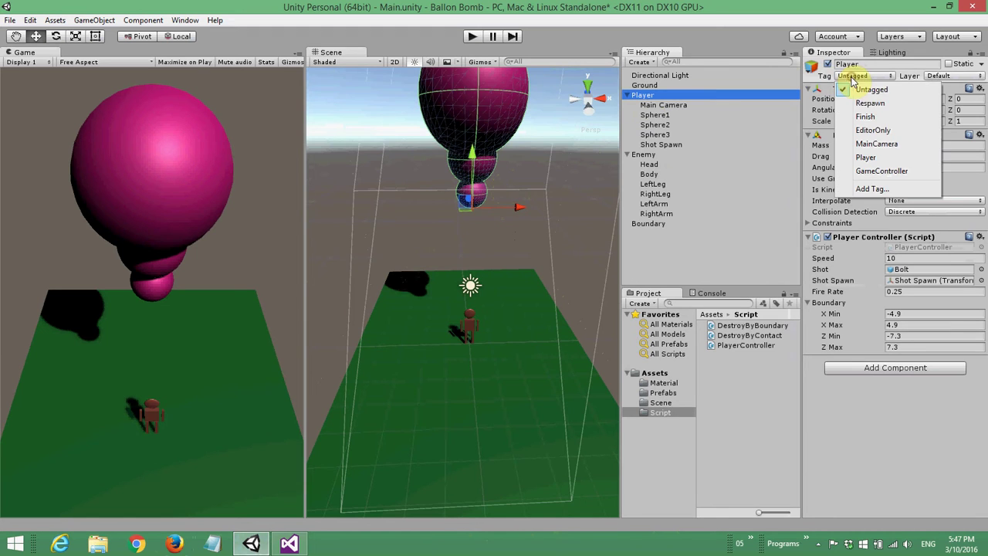
click(875, 158)
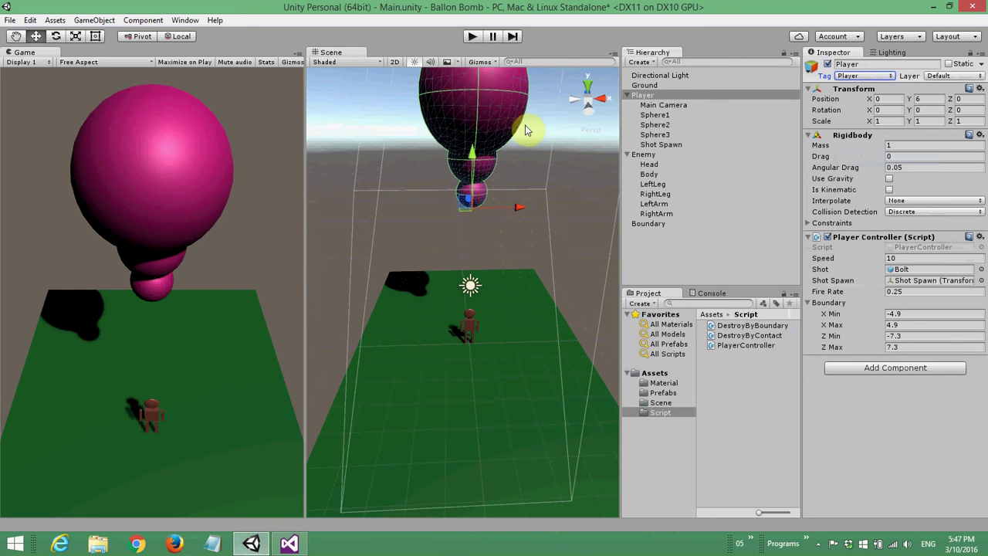
- Tag the Sphere1, Sphere2, Sphere3 and Shot Spawn children as Player too
click(653, 115)
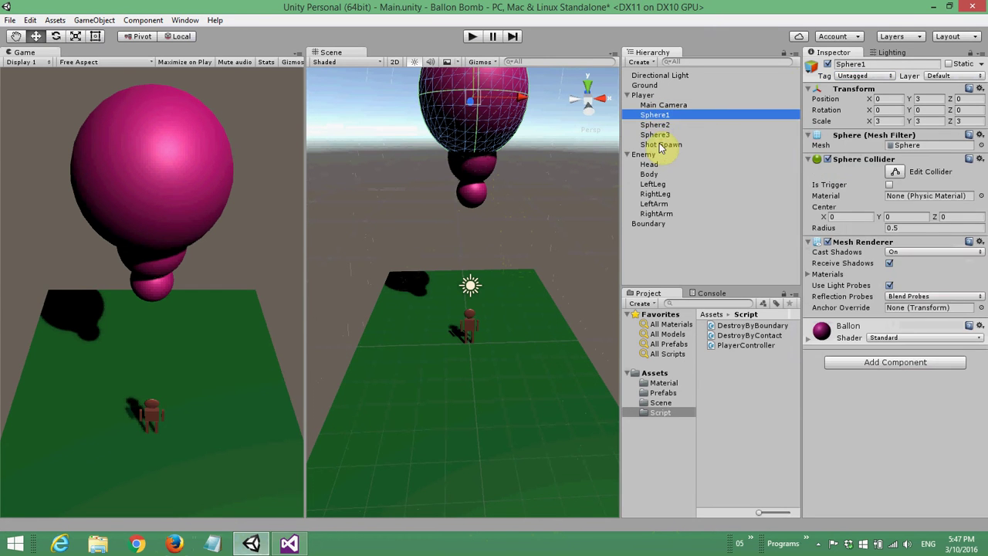
shift+click(666, 144)
click(856, 76)
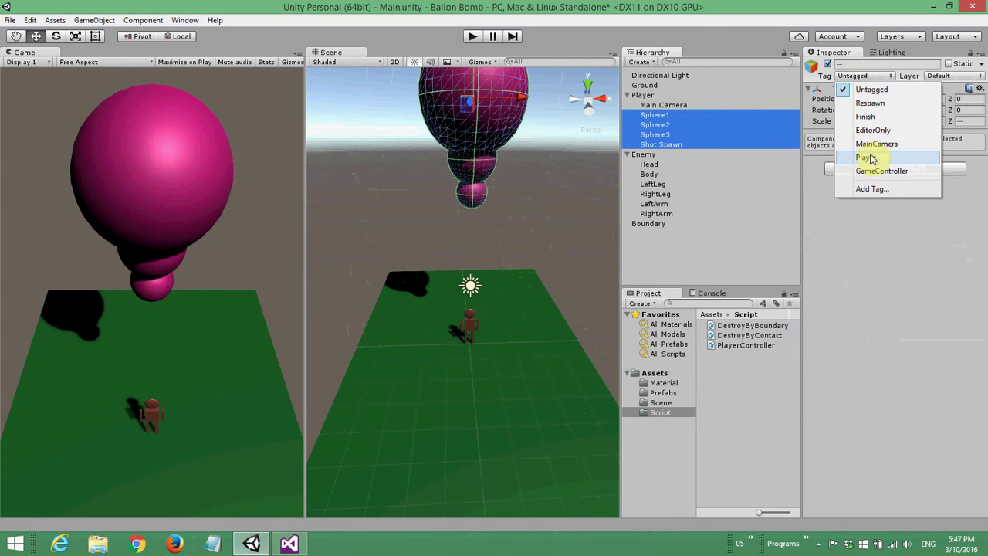
click(868, 157)
click(380, 198)
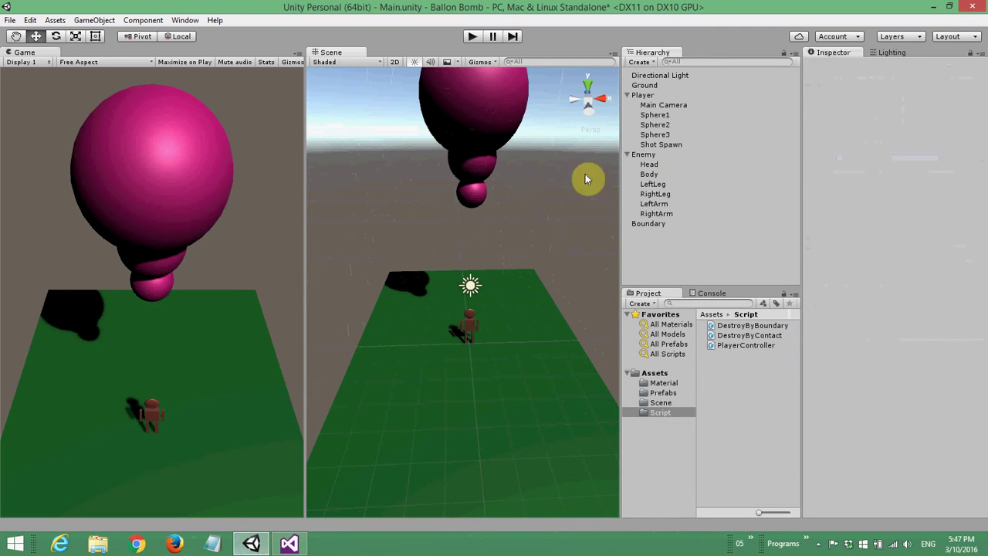
click(646, 223)
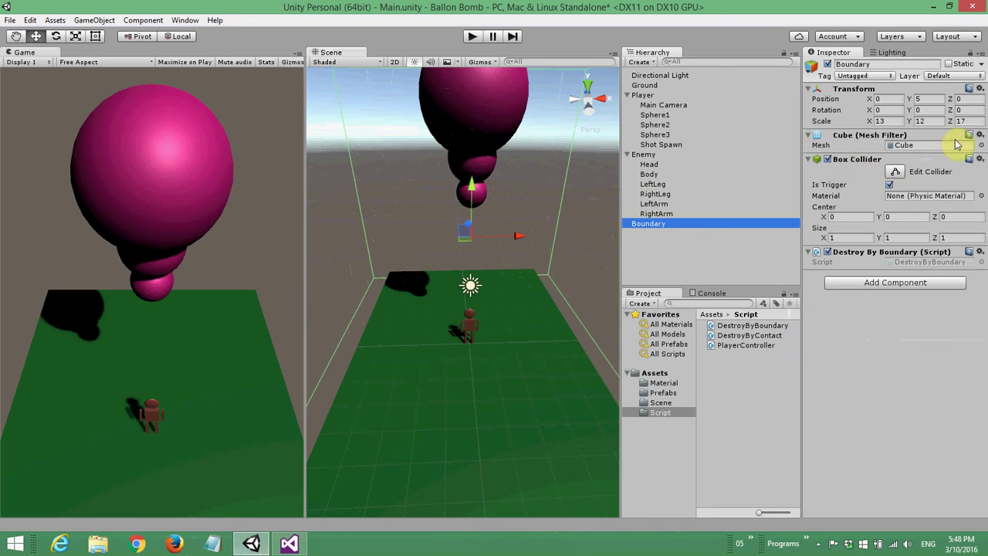
- Remove Boundary's Mesh Filter and run a quick play test of the scene
click(979, 135)
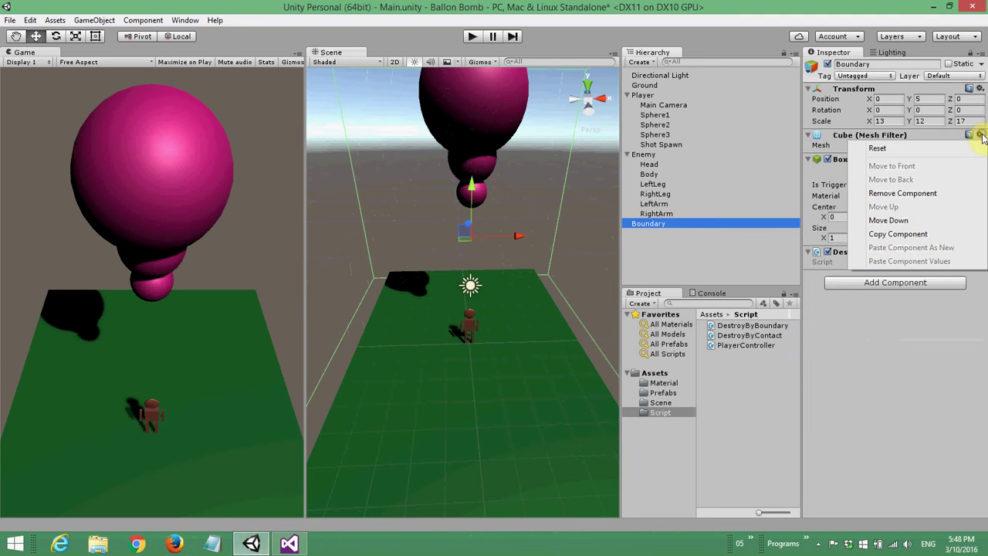
click(918, 194)
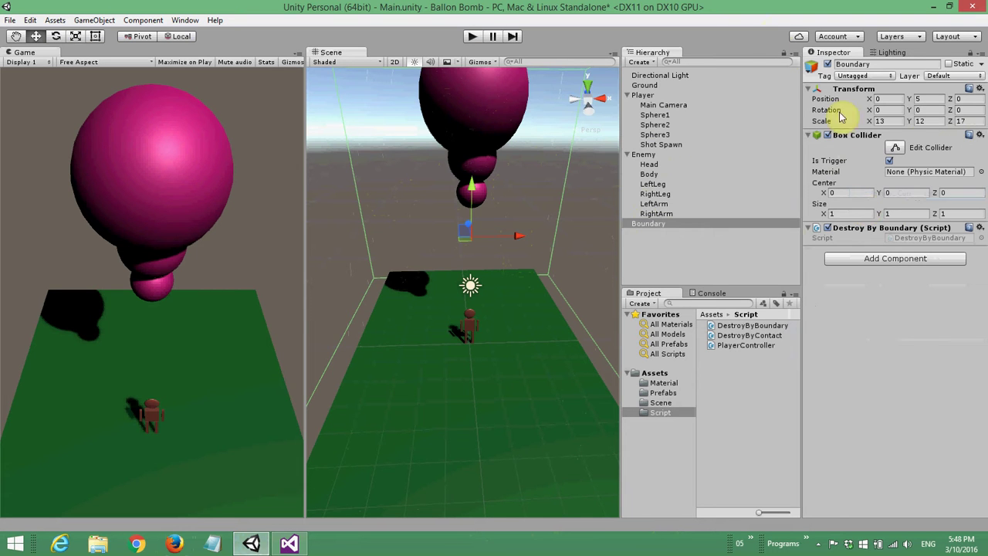
click(474, 36)
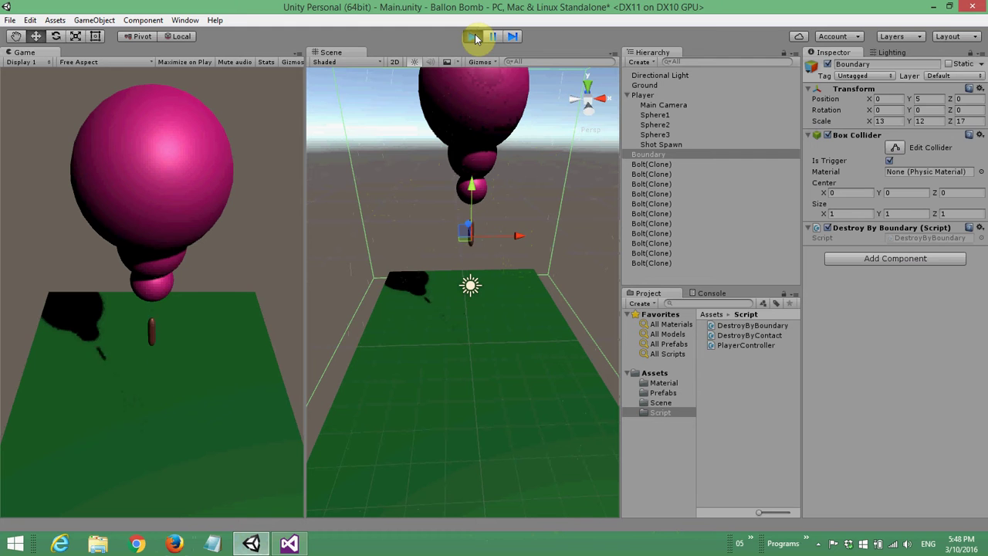
click(472, 39)
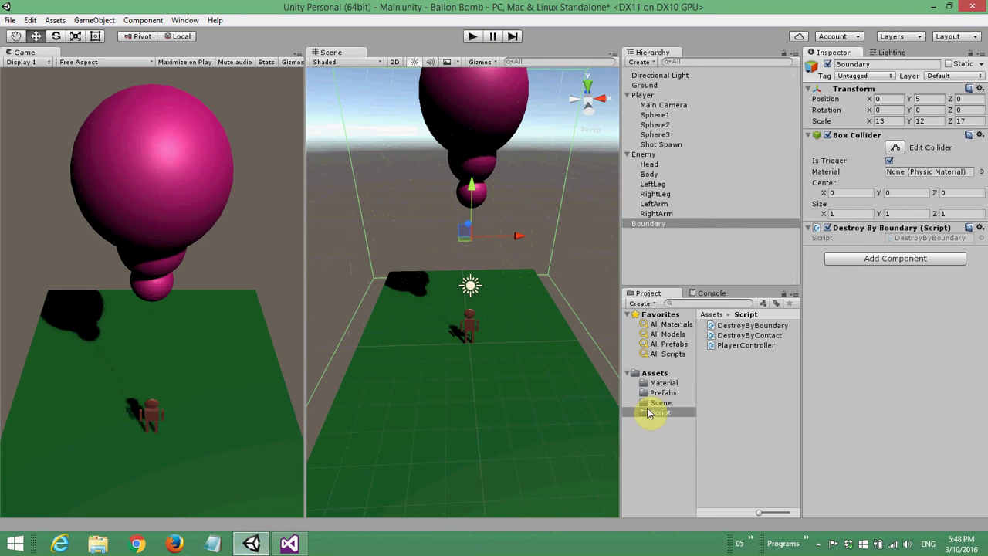
- Inspect the Bolt prefab's components, then reselect Boundary
click(658, 393)
click(727, 325)
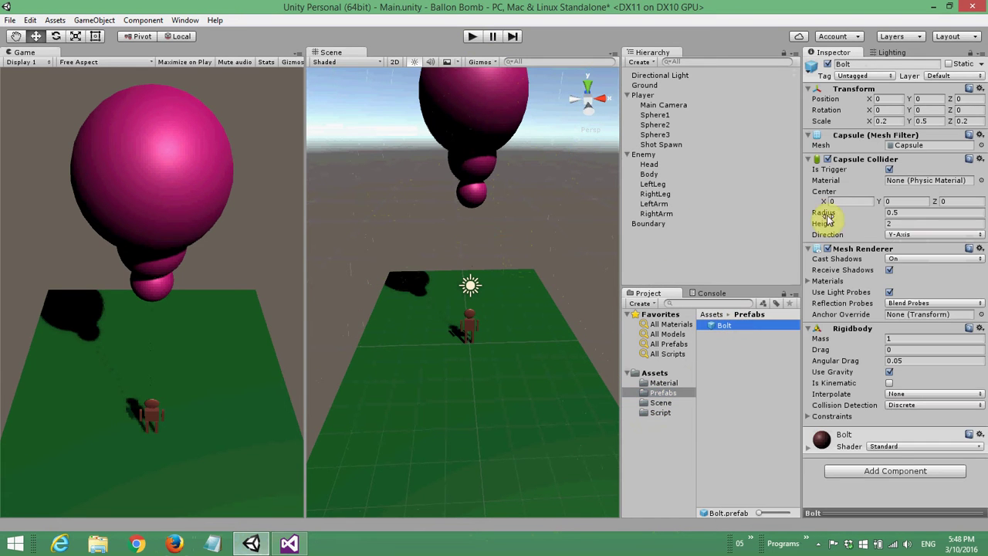
click(653, 223)
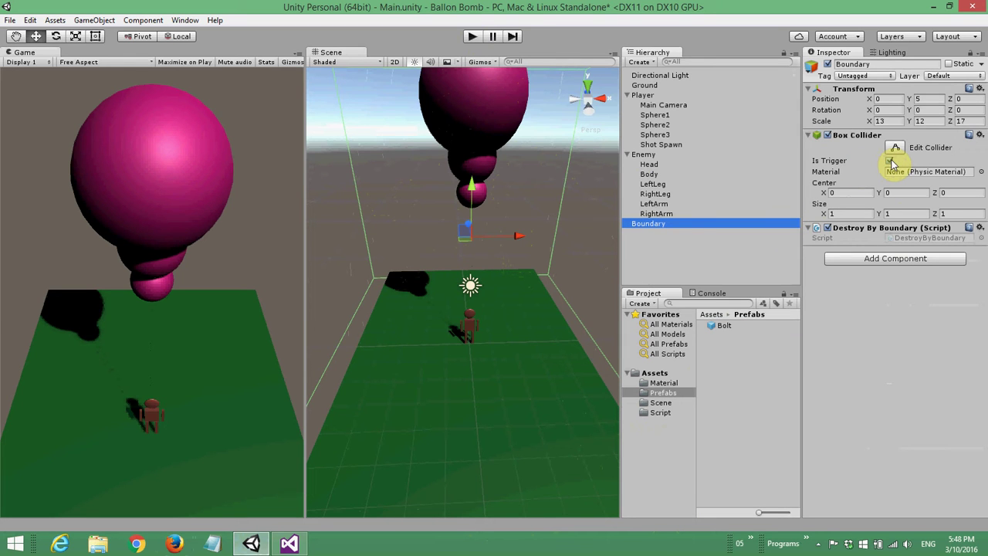
- Open DestroyByBoundary.cs in Visual Studio, save and close it, and return to Unity
double_click(907, 238)
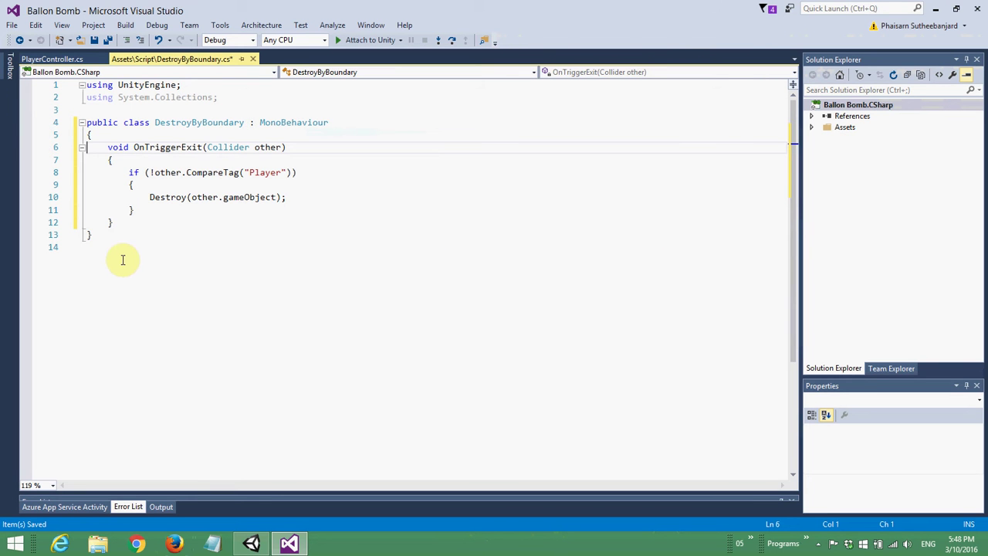
mouse_move(157, 172)
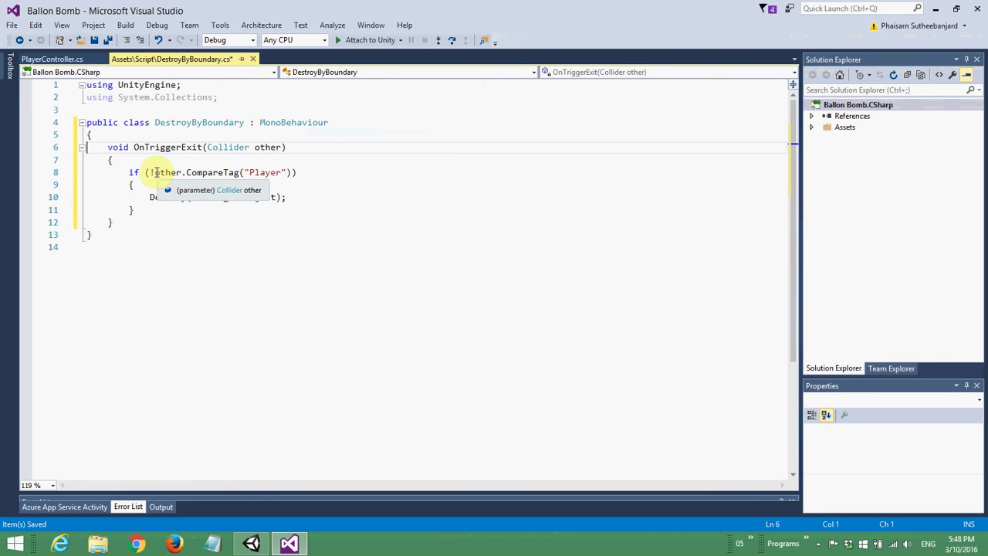
click(183, 232)
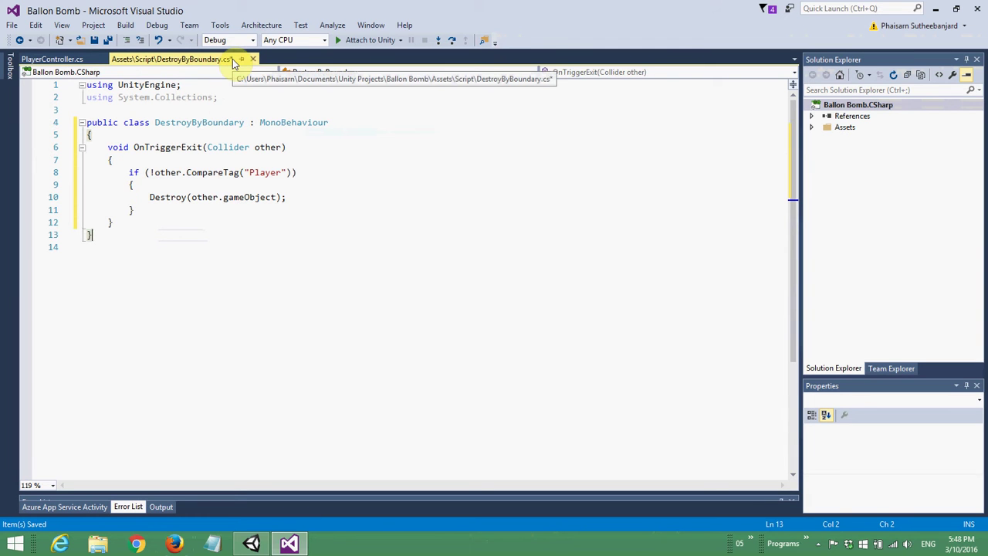
click(111, 40)
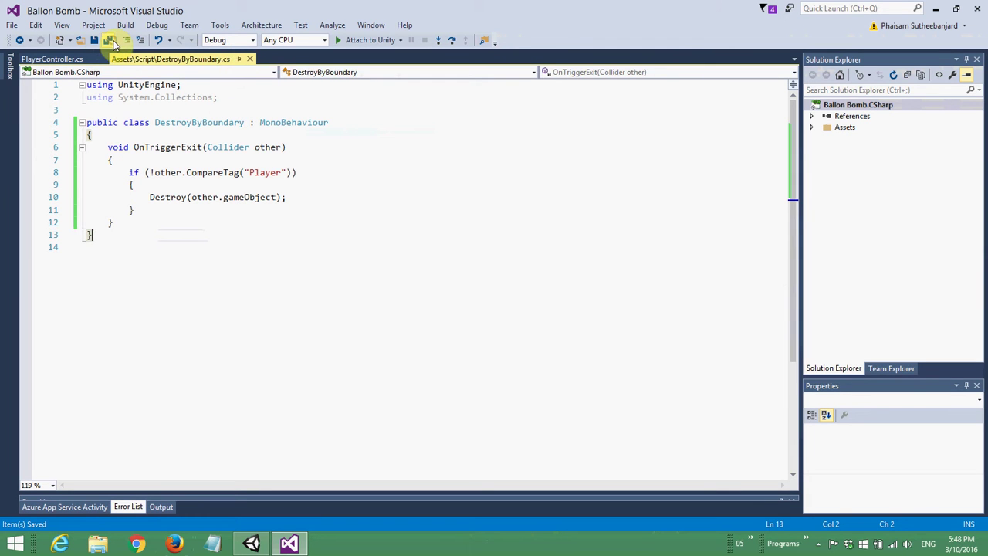
key(ctrl+F4)
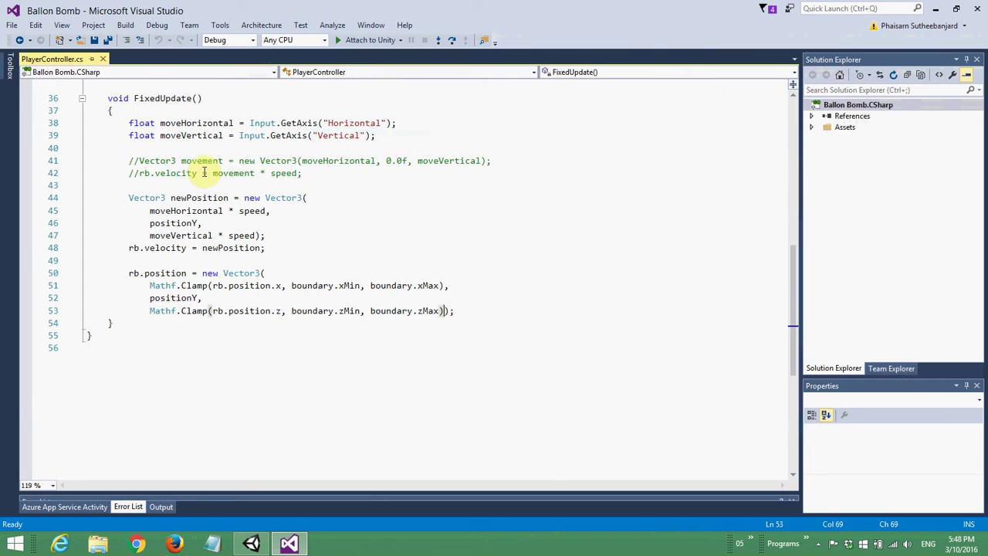
click(251, 543)
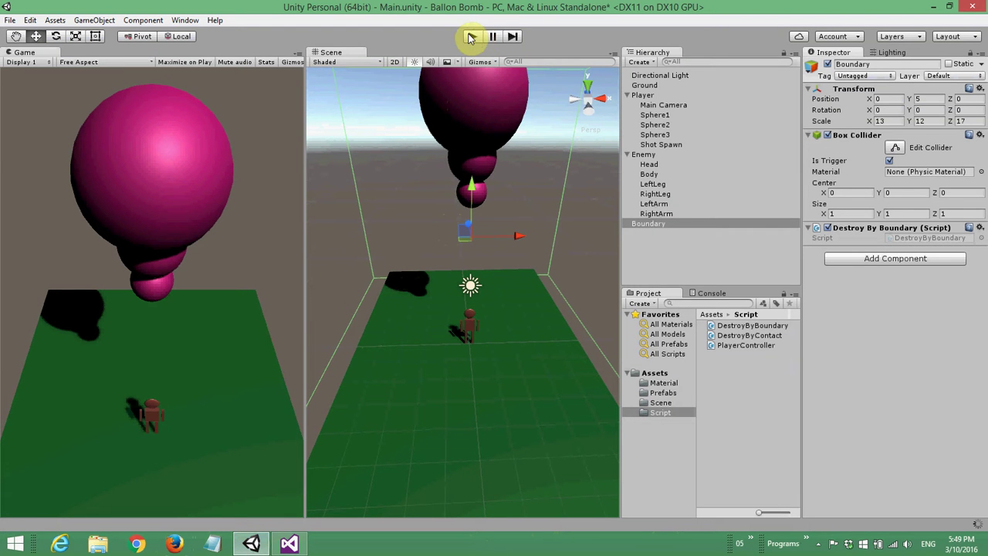
click(471, 37)
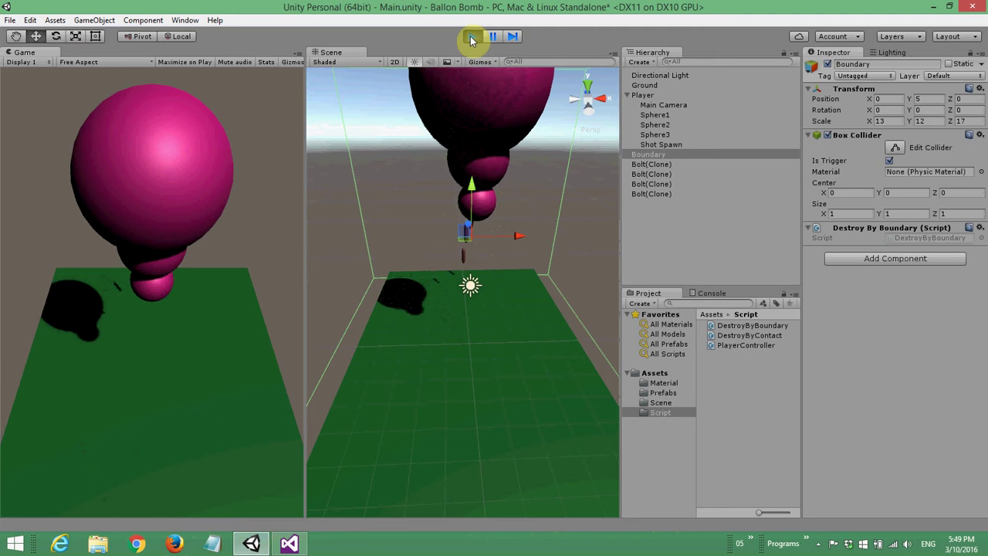
click(470, 37)
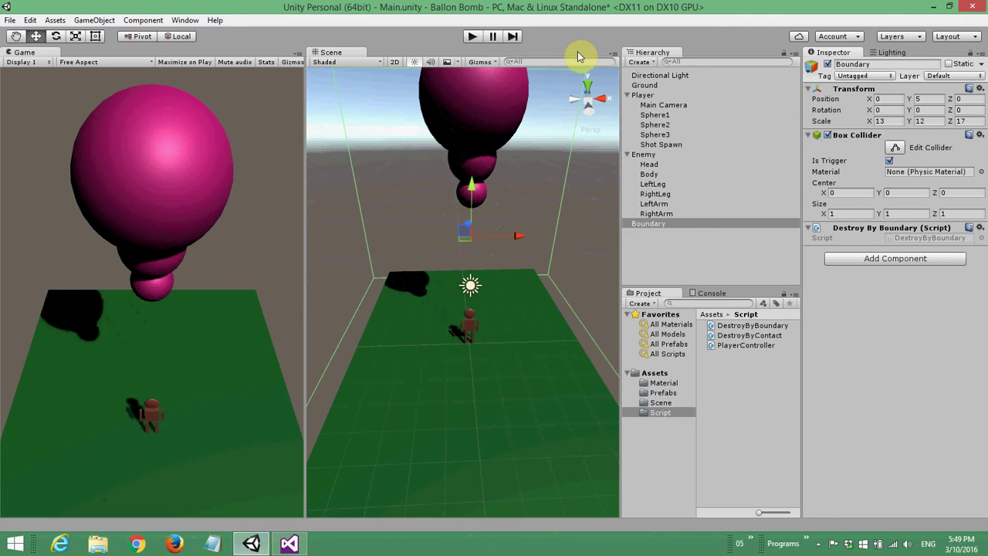
- Create an empty object named GameController at the origin, tagged GameController
click(640, 62)
click(640, 75)
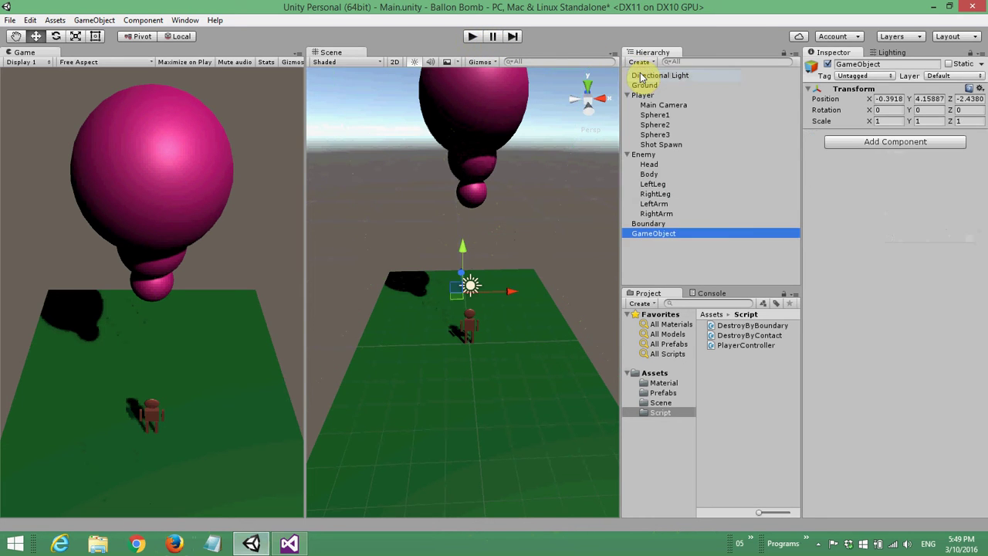
text(Game)
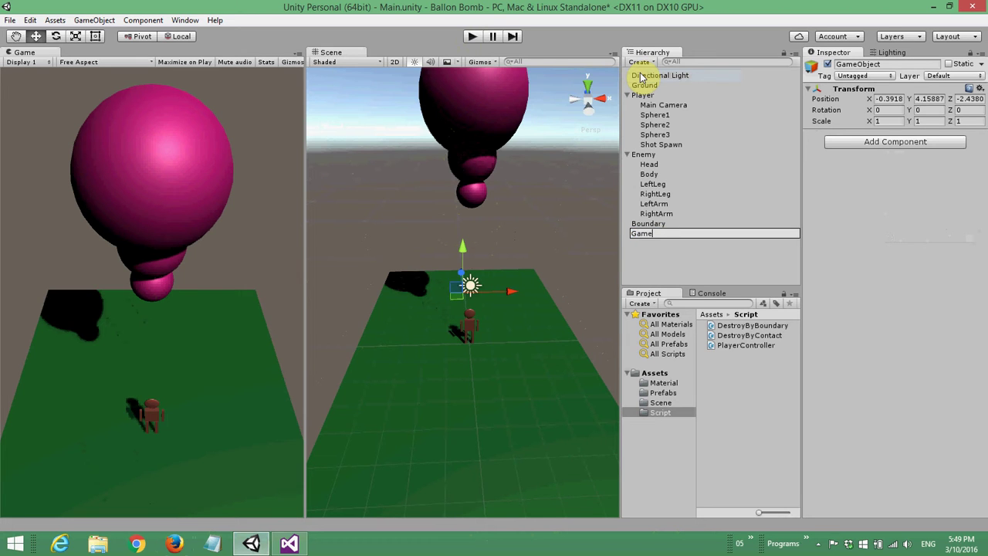
text(Controller)
key(Return)
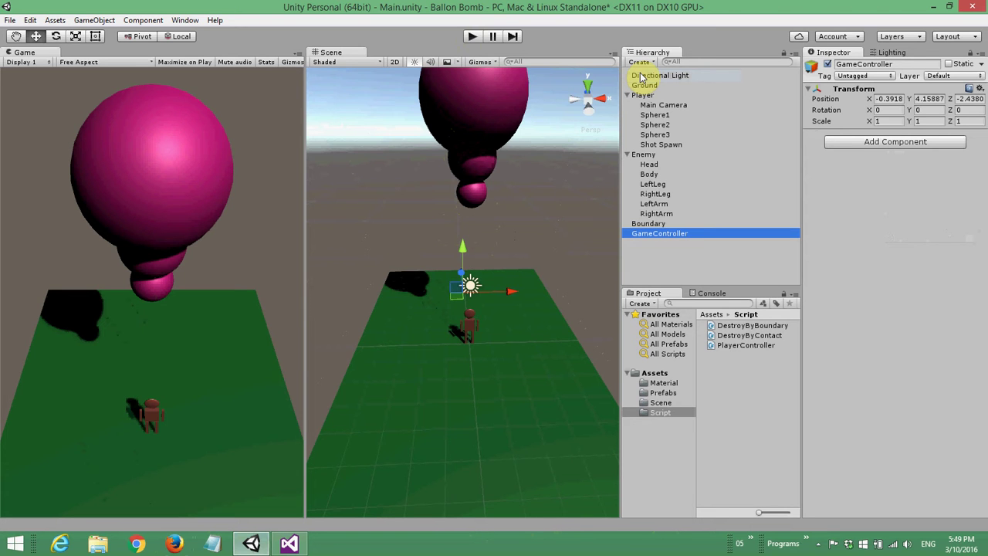
click(979, 94)
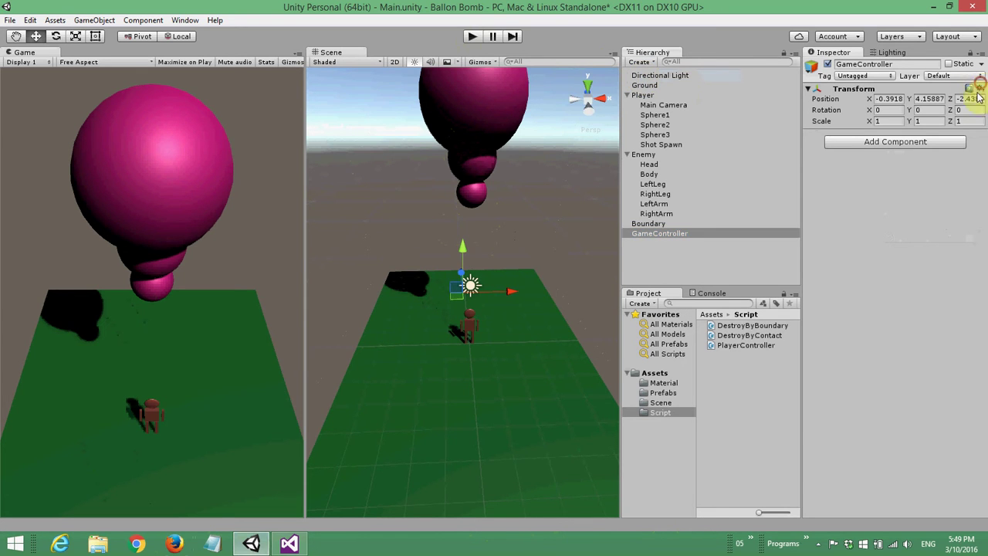
click(979, 90)
click(865, 93)
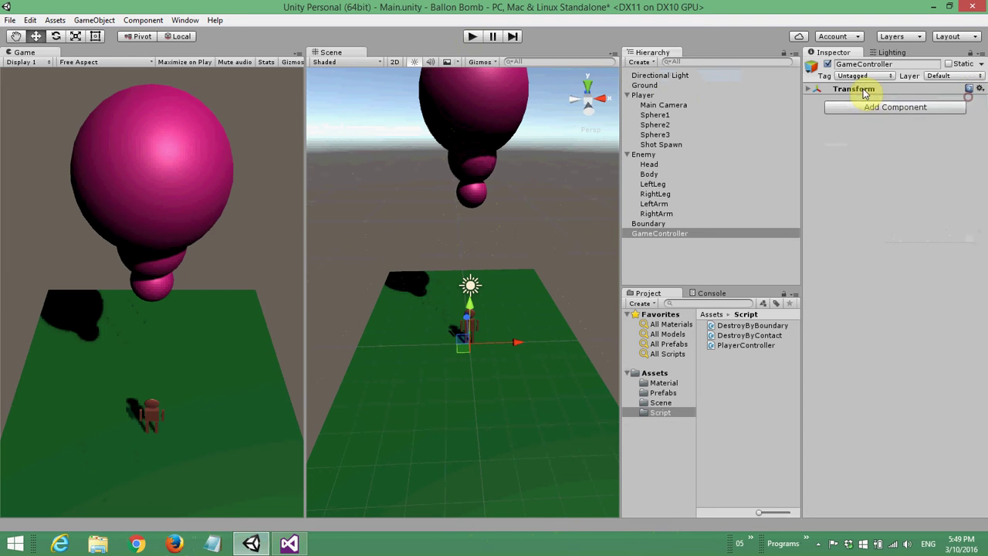
click(865, 90)
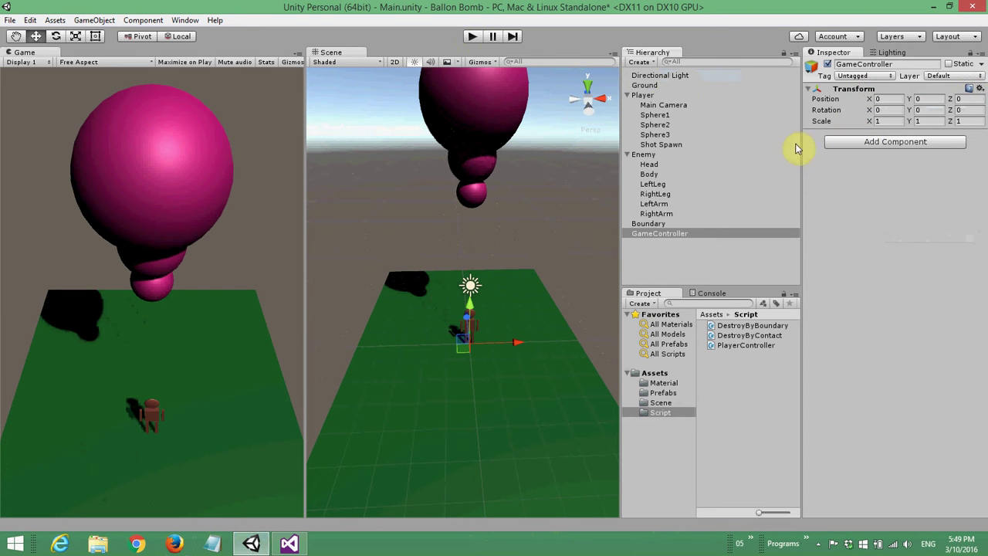
click(865, 77)
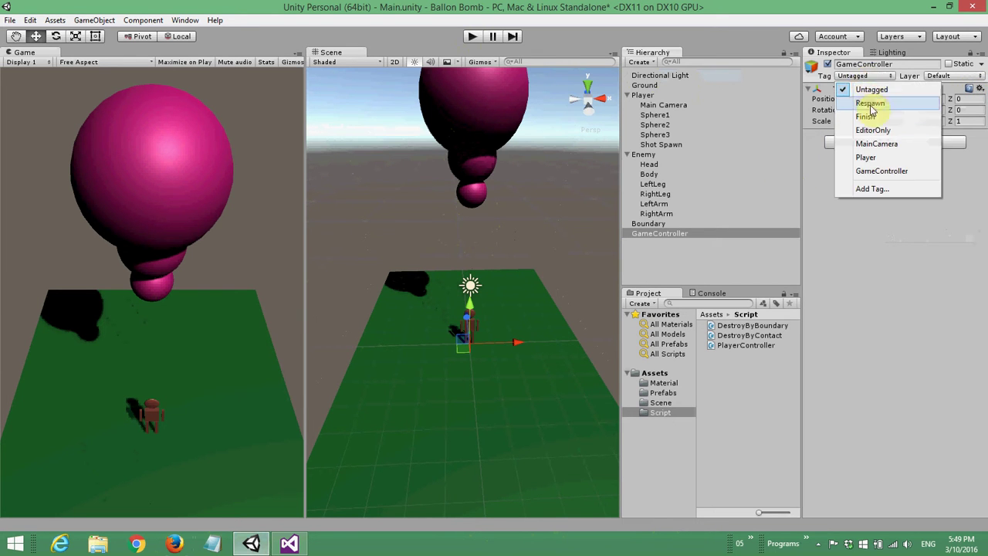
click(882, 170)
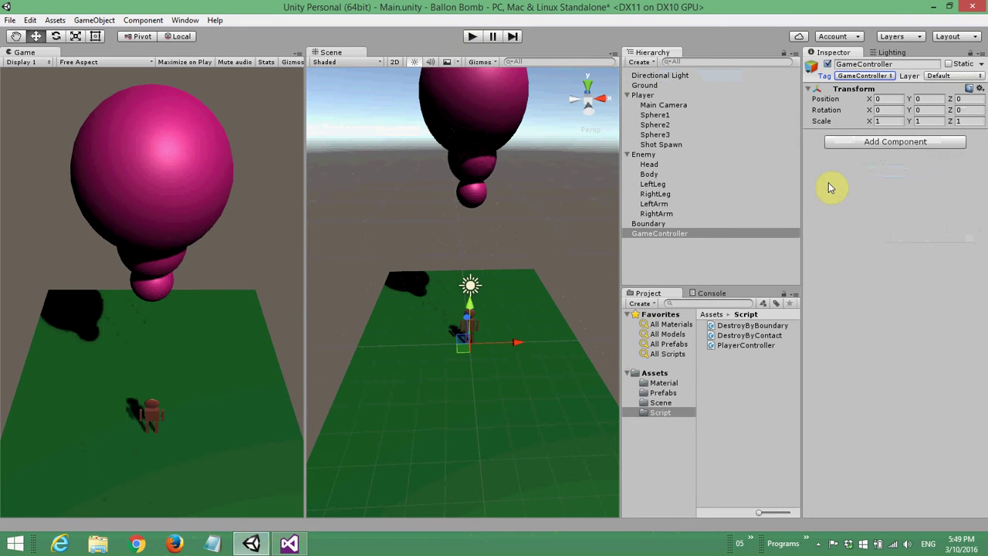
- Attach a new GameController script to it and move the script into the Script folder
click(687, 233)
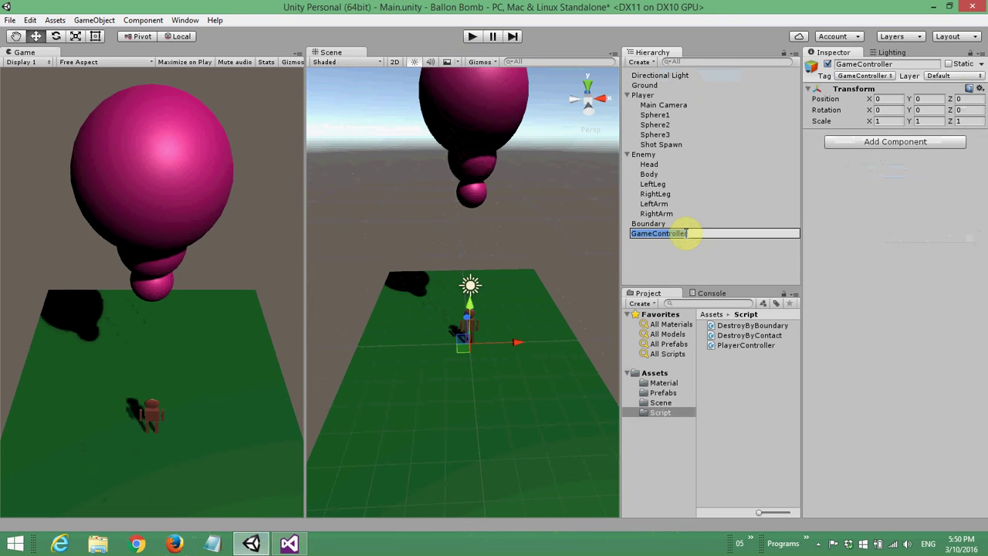
click(686, 258)
click(677, 235)
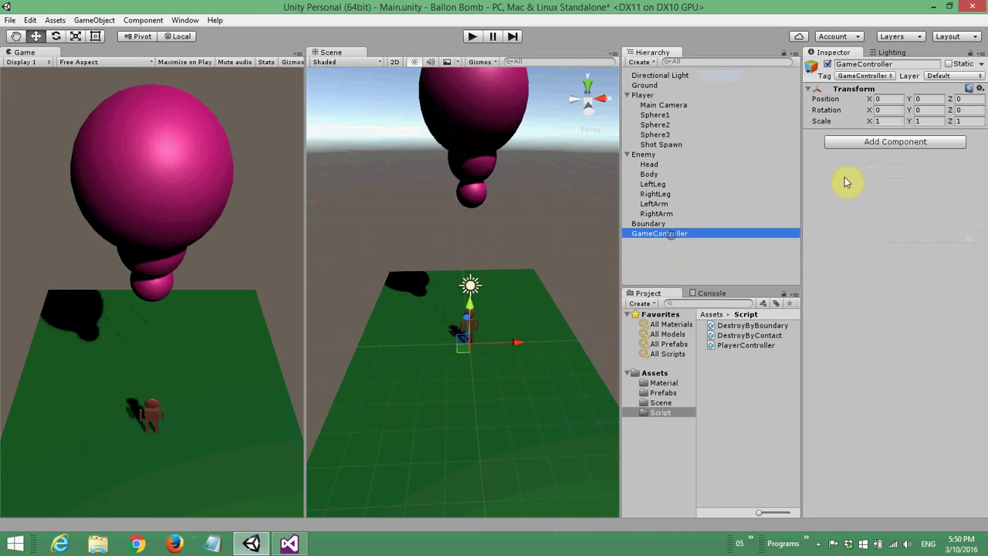
click(897, 144)
click(887, 336)
text(GameController)
click(883, 335)
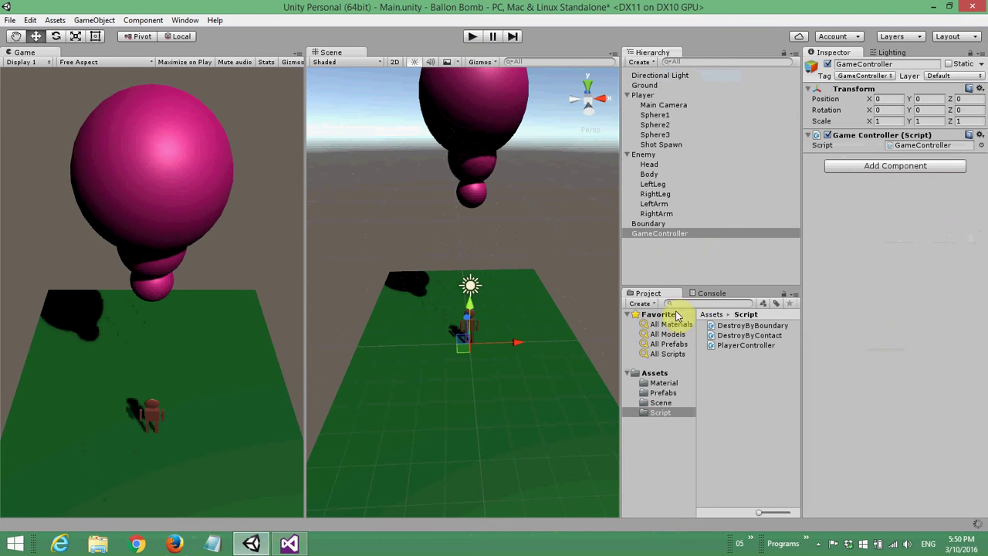
click(652, 374)
drag(740, 365, 727, 359)
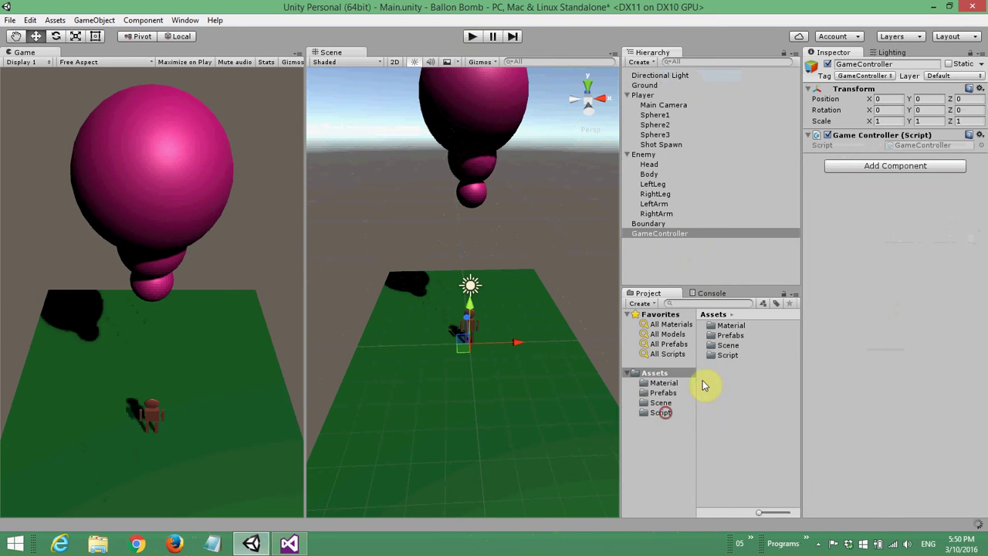
click(683, 235)
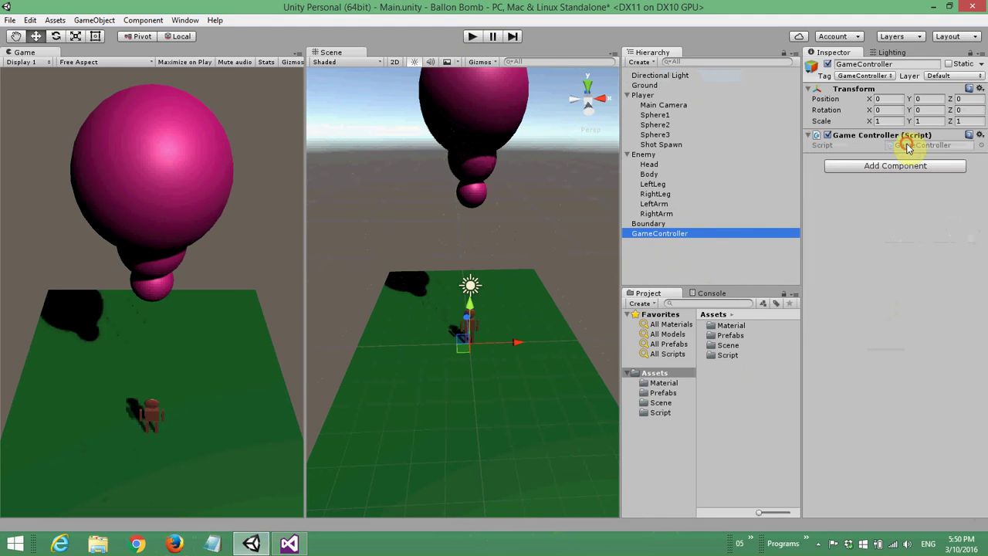
click(908, 146)
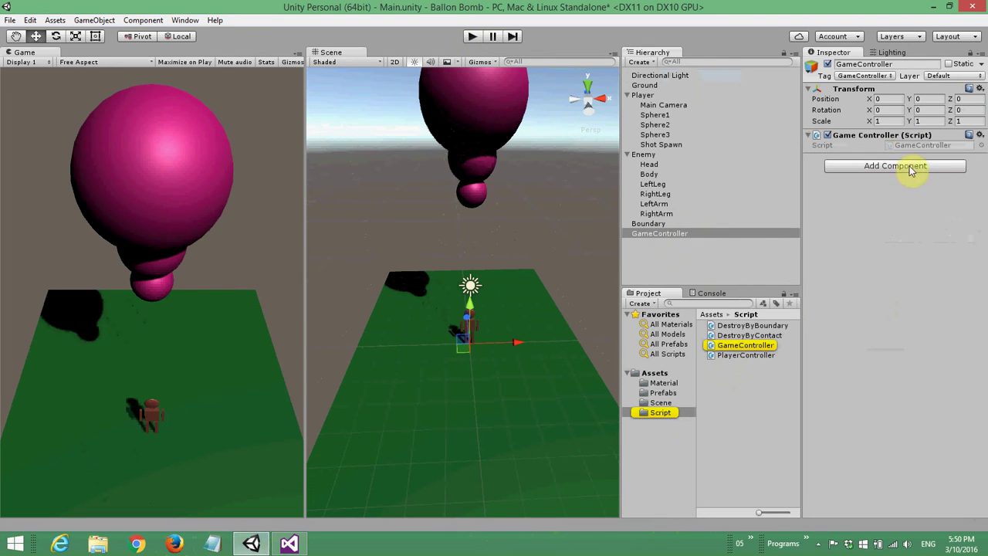
- Add public int enemyNumber and public GameObject enemy fields to GameController.cs
double_click(917, 145)
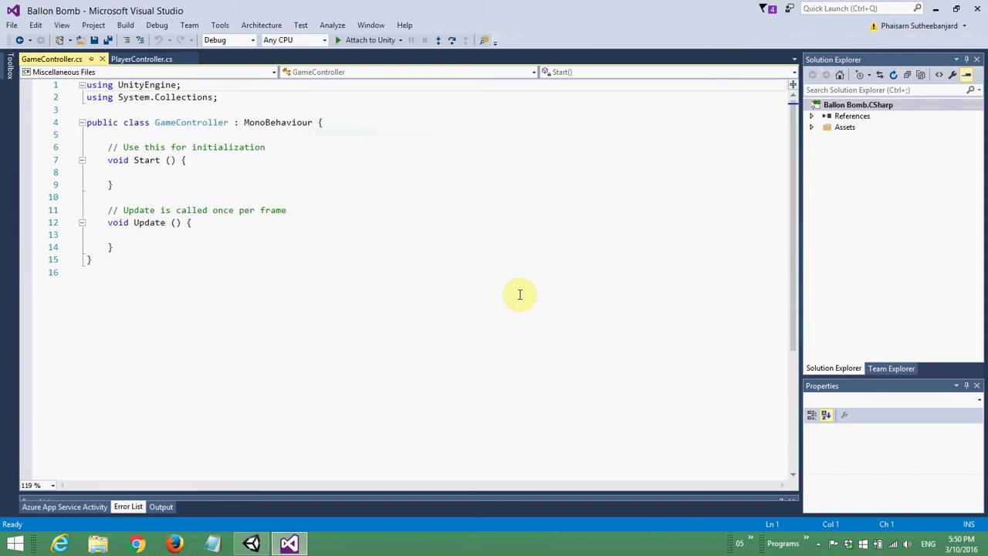
key(Down)
key(Down)
key(Down)
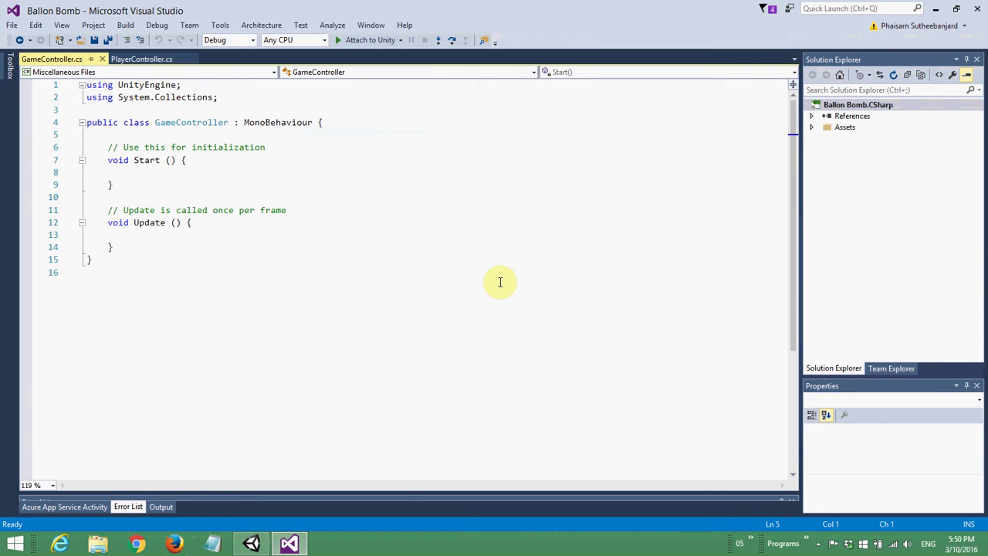
key(Return)
key(Return)
key(Up)
text(public )
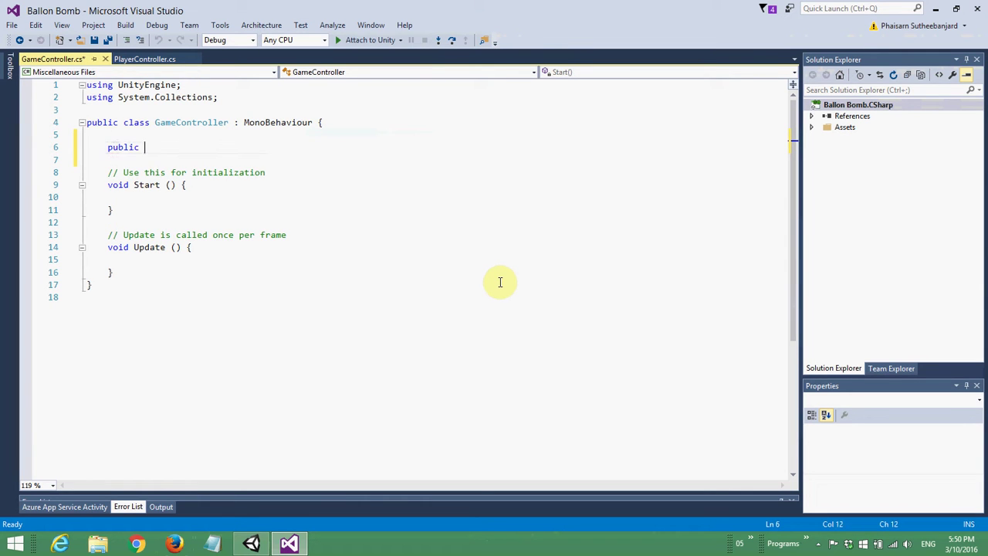
text(int enemy)
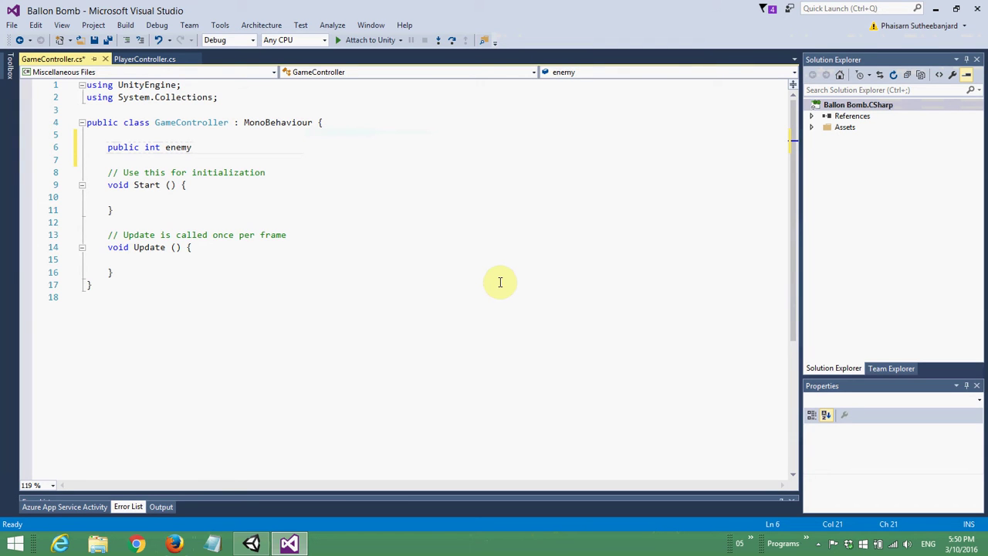
text(Number;)
key(Return)
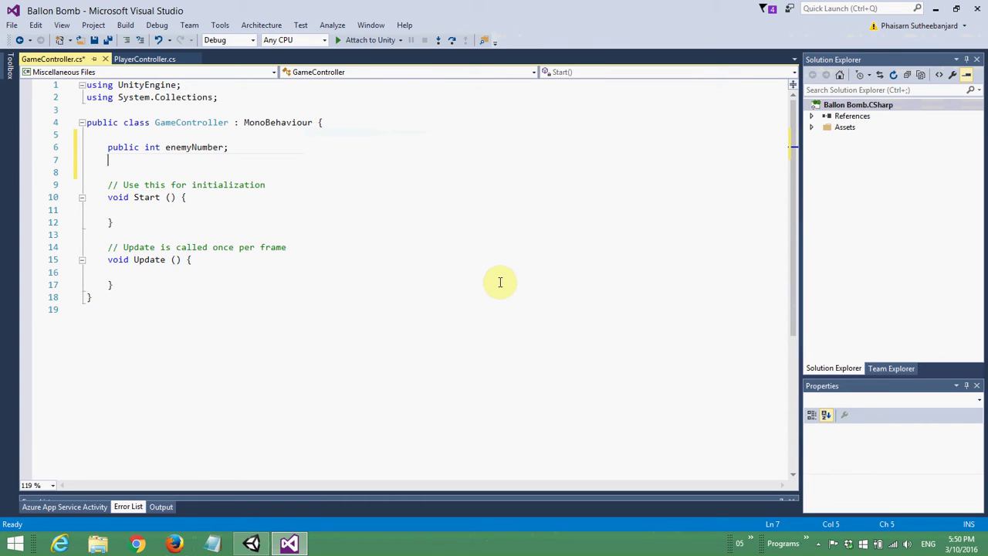
text(public Gam)
key(Tab)
key(ctrl+shift+Left)
text(GameO)
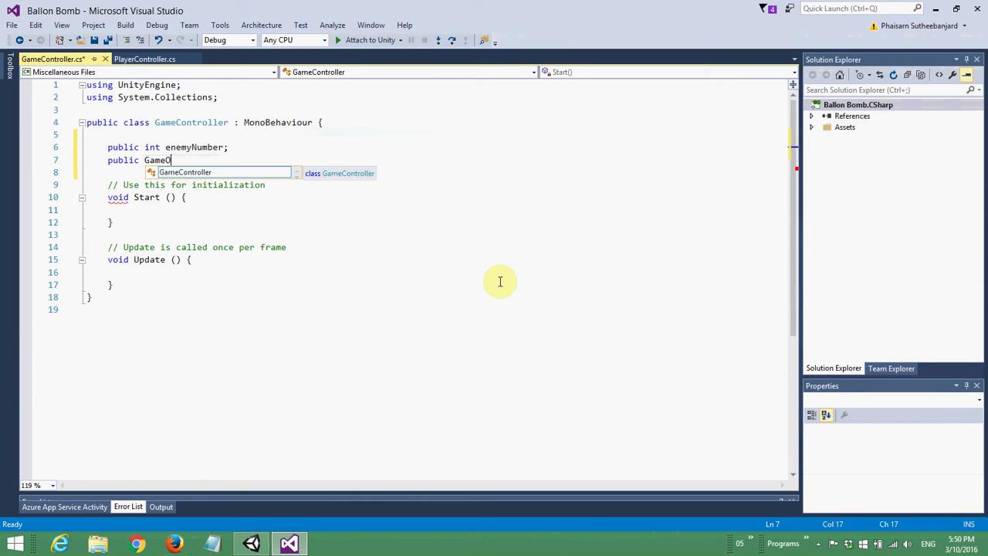
key(ctrl+s)
key(BackSpace)
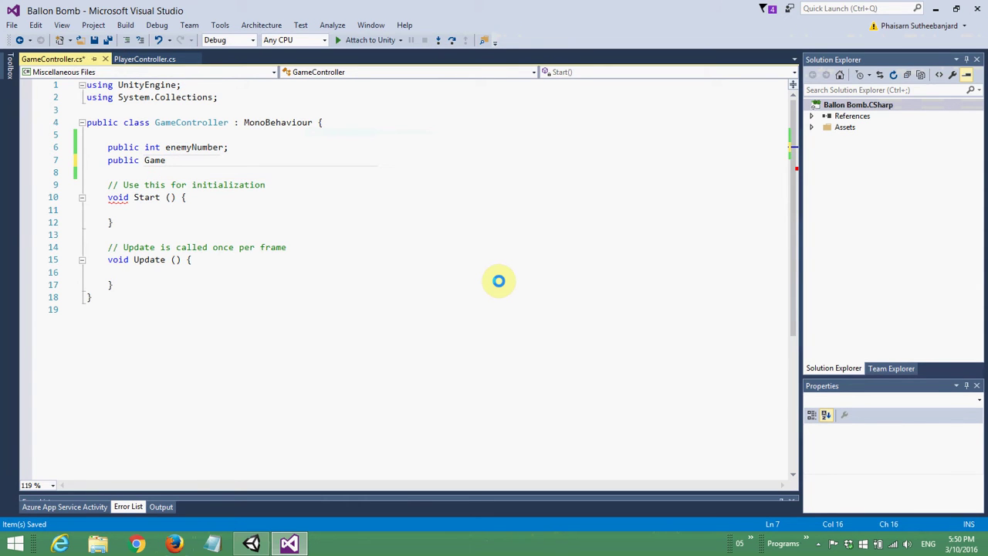
text(Object e)
text(nemy;)
- Delete the empty Start and Update methods and save the script
key(Down)
key(Down)
key(Down)
key(Home)
key(shift+Down)
key(shift+Down)
key(shift+Down)
key(shift+Down)
key(shift+Down)
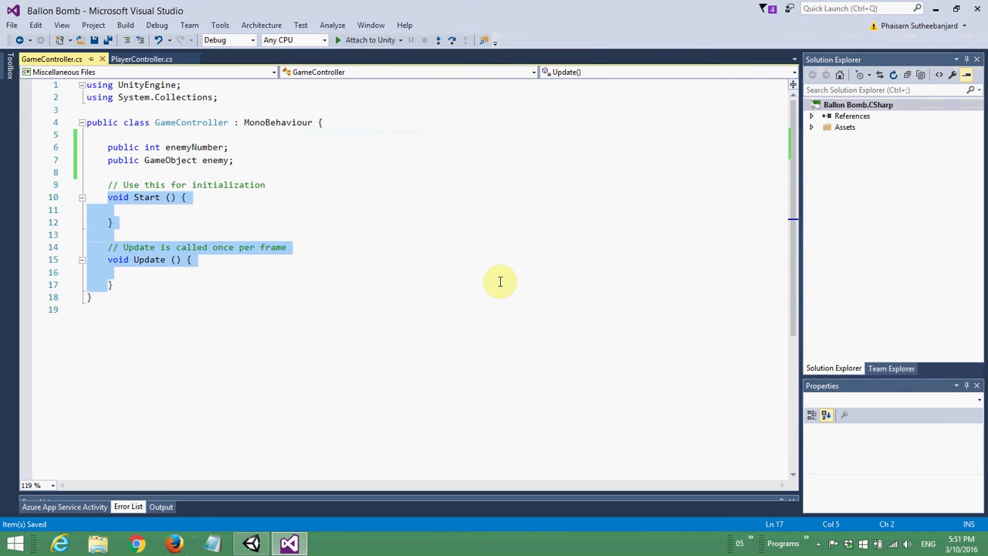
key(Delete)
key(Up)
key(shift+Down)
key(Delete)
key(ctrl+s)
key(Up)
key(Up)
key(Up)
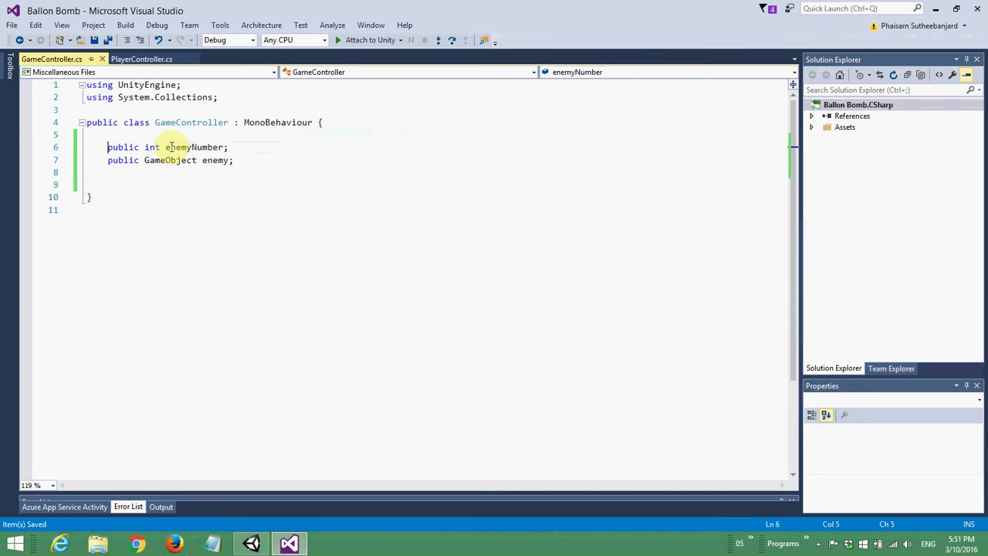
double_click(163, 159)
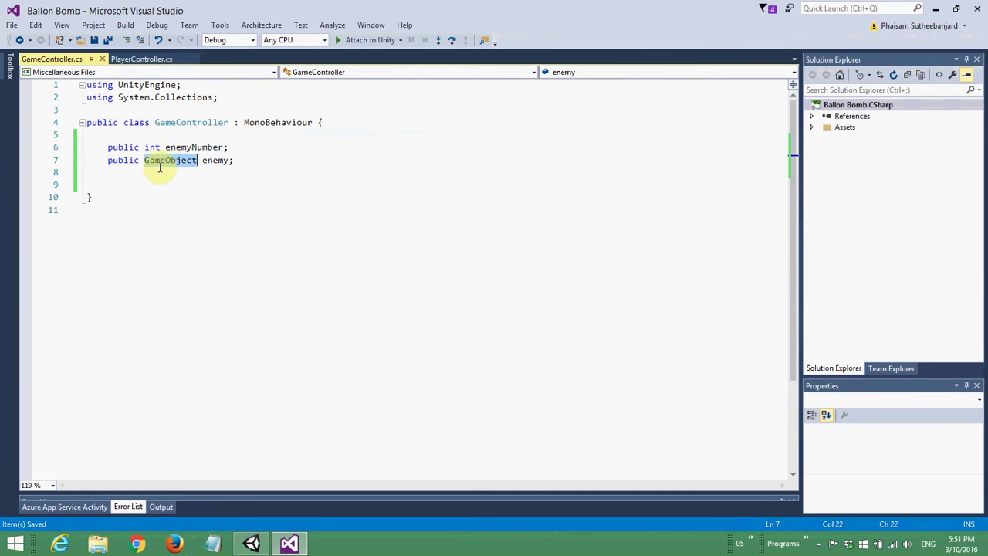
click(155, 160)
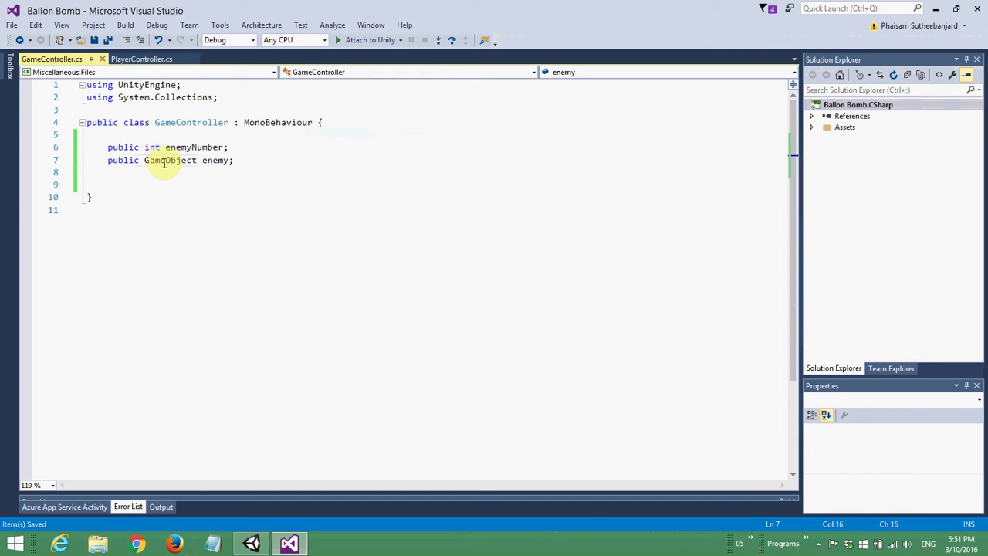
- Close Visual Studio, check the Enemy Number and Enemy fields, then reopen GameController.cs
click(978, 8)
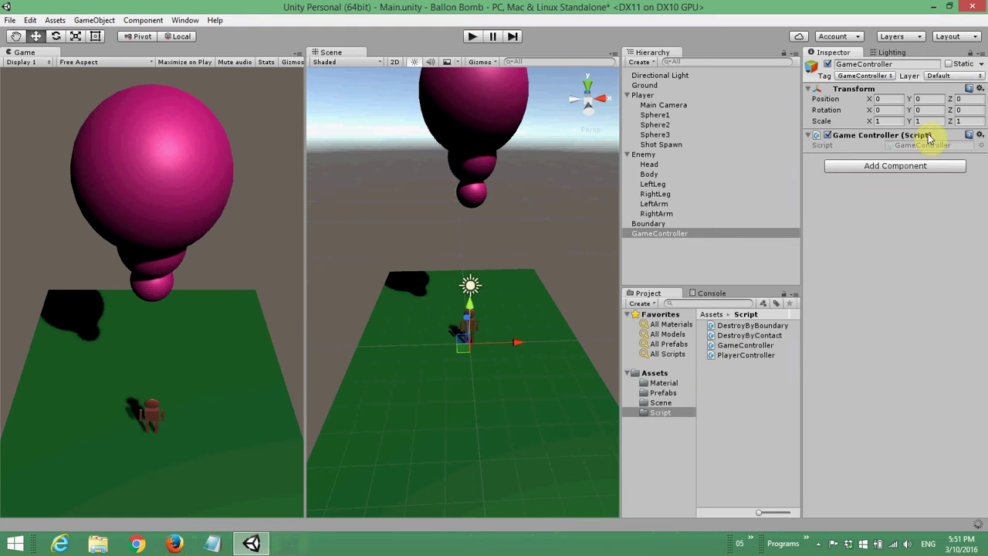
double_click(924, 146)
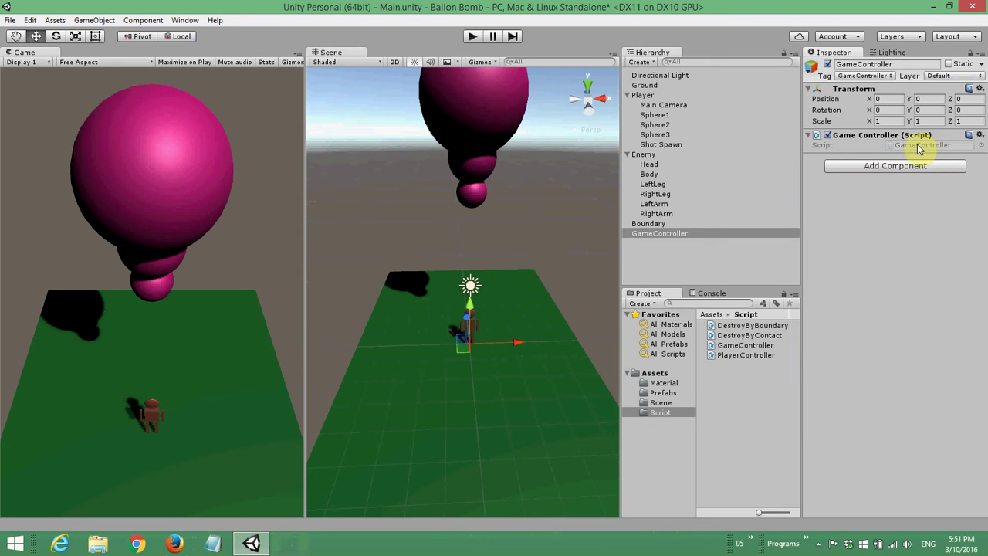
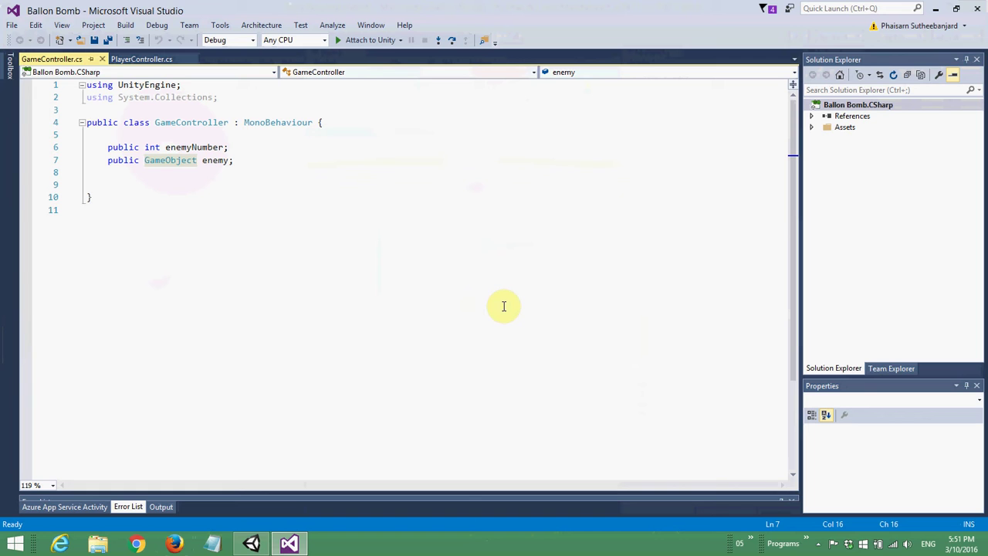
- Add 'public Vector3 spawnValue;' on a new line below the enemy field
key(Up)
key(Down)
key(Down)
key(Up)
key(End)
key(Return)
text(public )
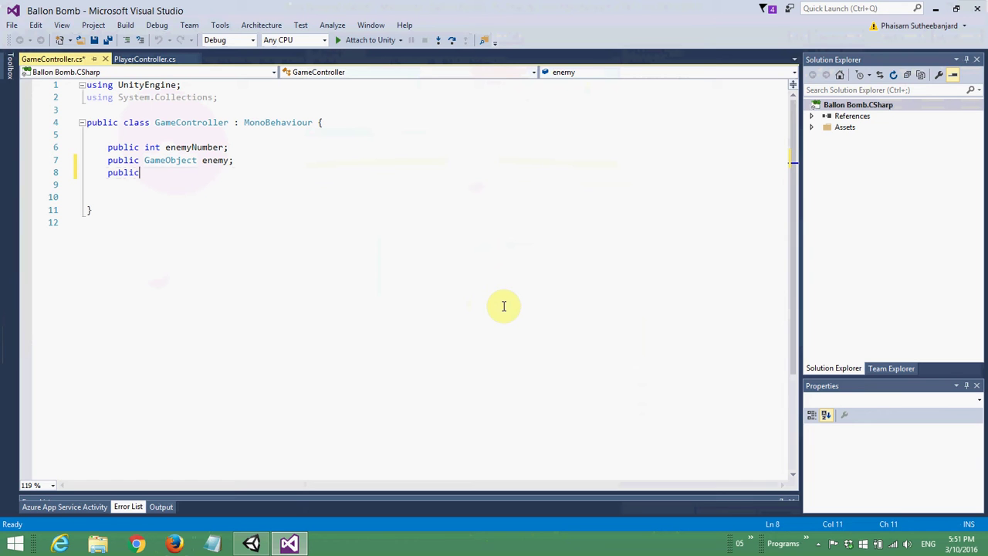
text(Ve)
key(Down)
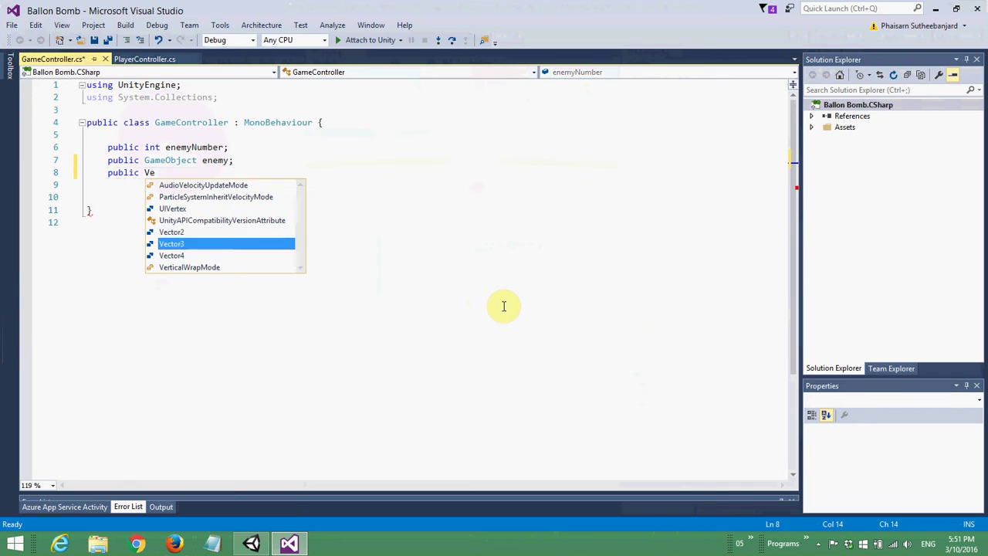
key(Tab)
text(spa)
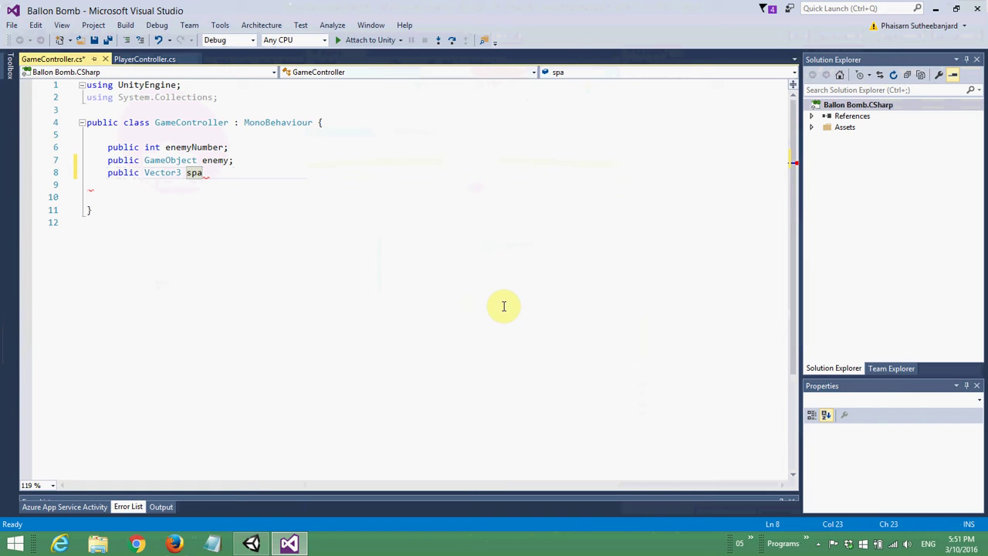
text(wnValue)
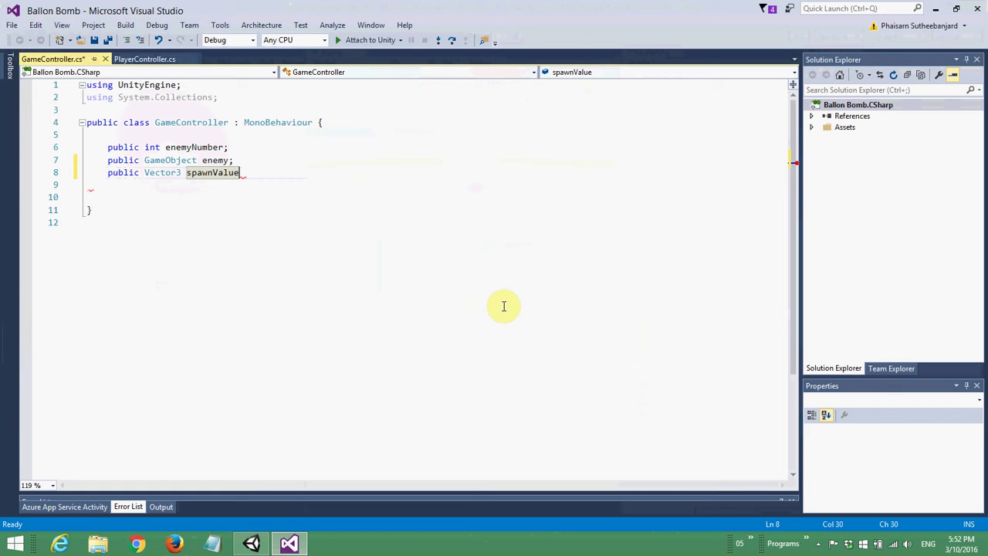
text(;)
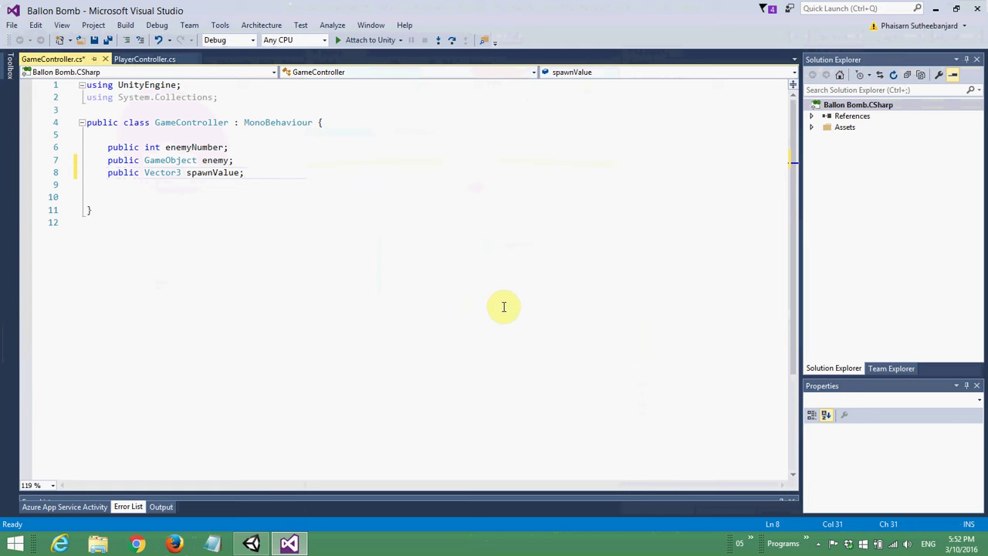
- Write a Start() method with a for loop calling SpawnEnemies() enemyNumber times
key(Return)
key(Return)
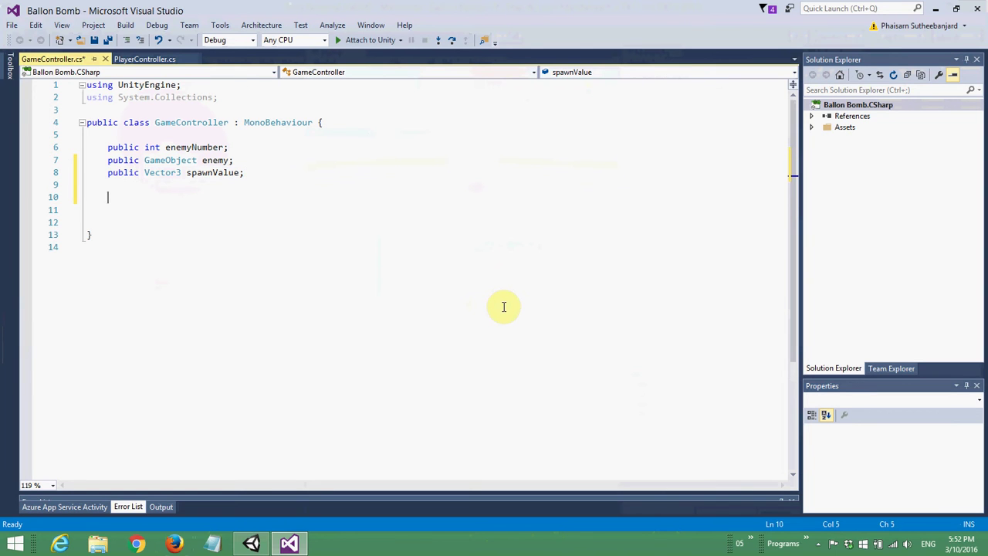
text(void Start() {)
key(Return)
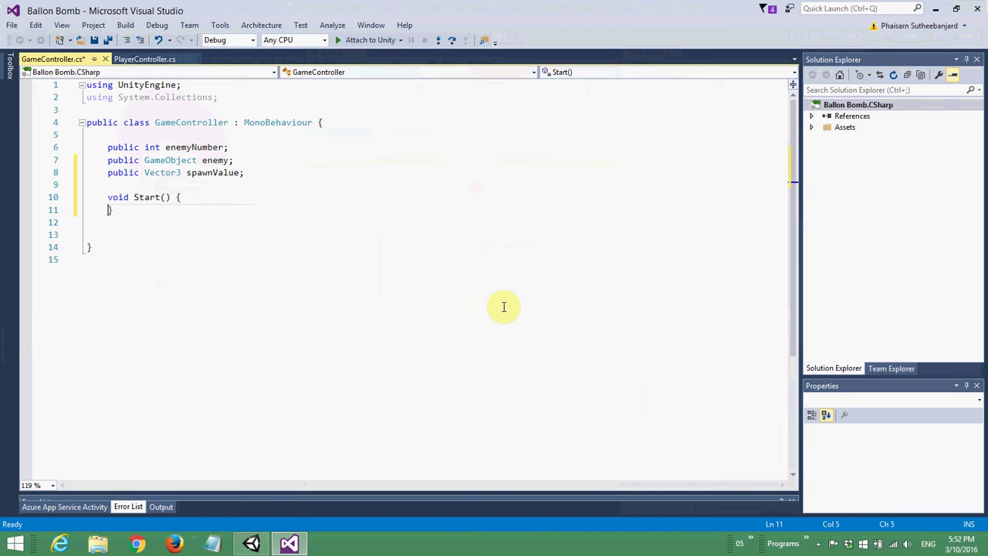
key(Return)
key(Up)
key(Tab)
text(for () {)
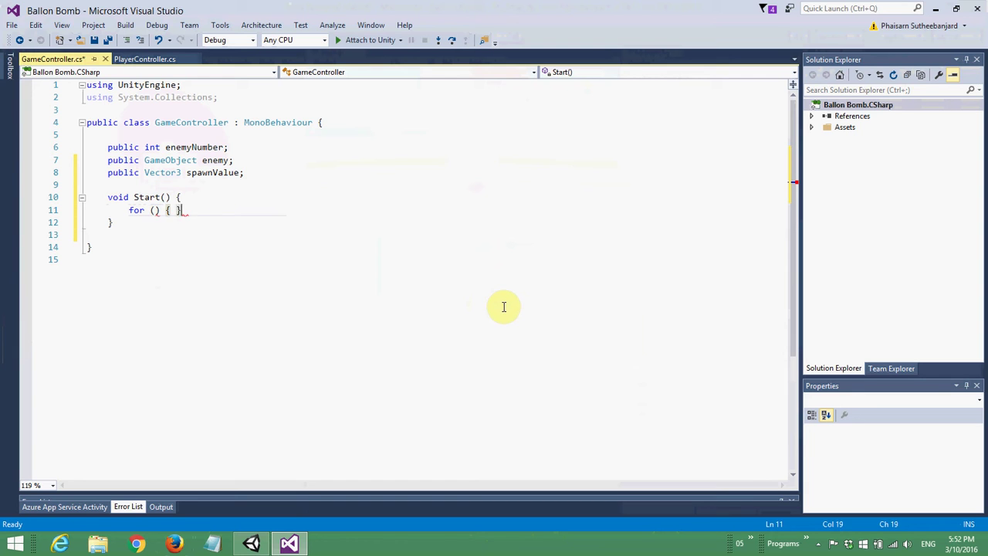
key(Left)
key(Left)
key(Left)
text(int i=0; i<)
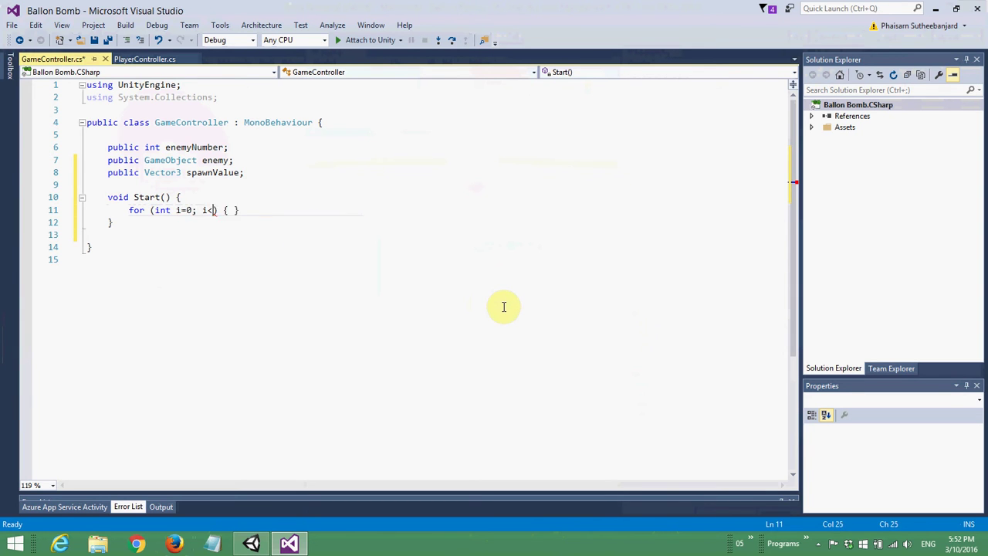
text(enu)
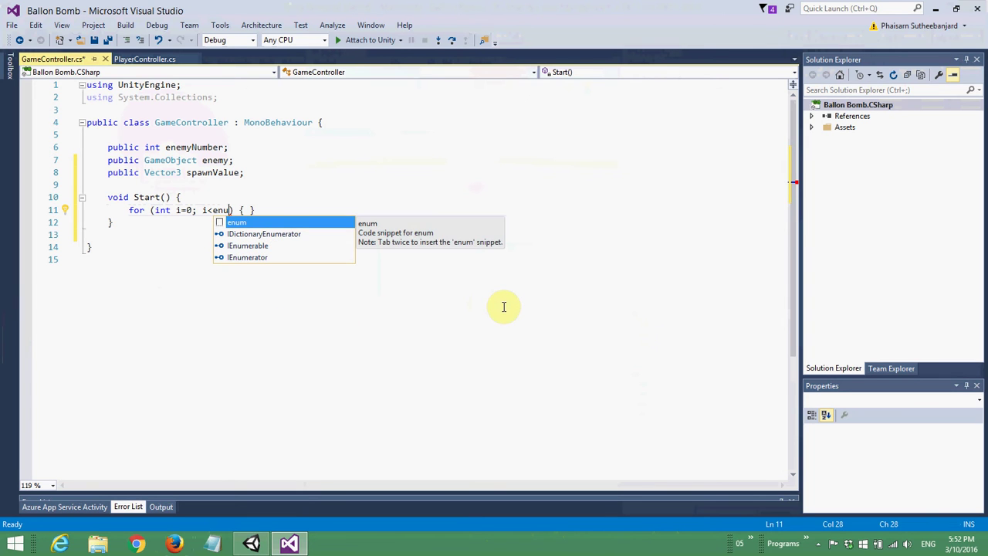
key(BackSpace)
text(em)
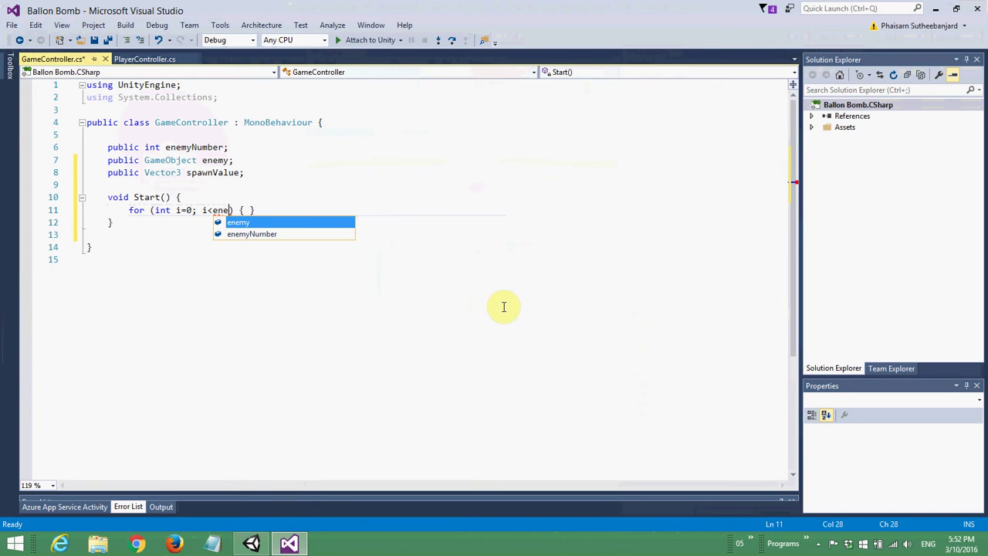
key(Tab)
text(; i++)
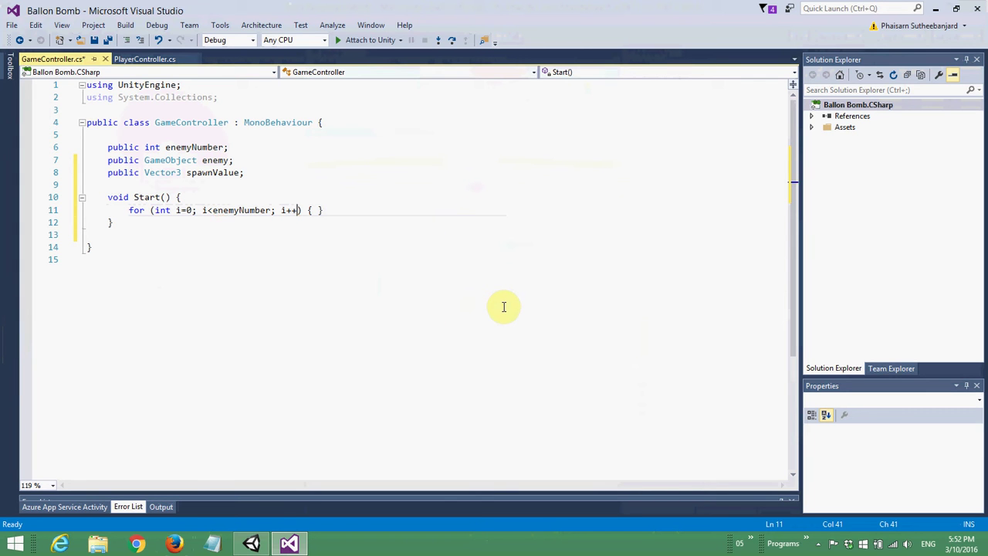
key(Return)
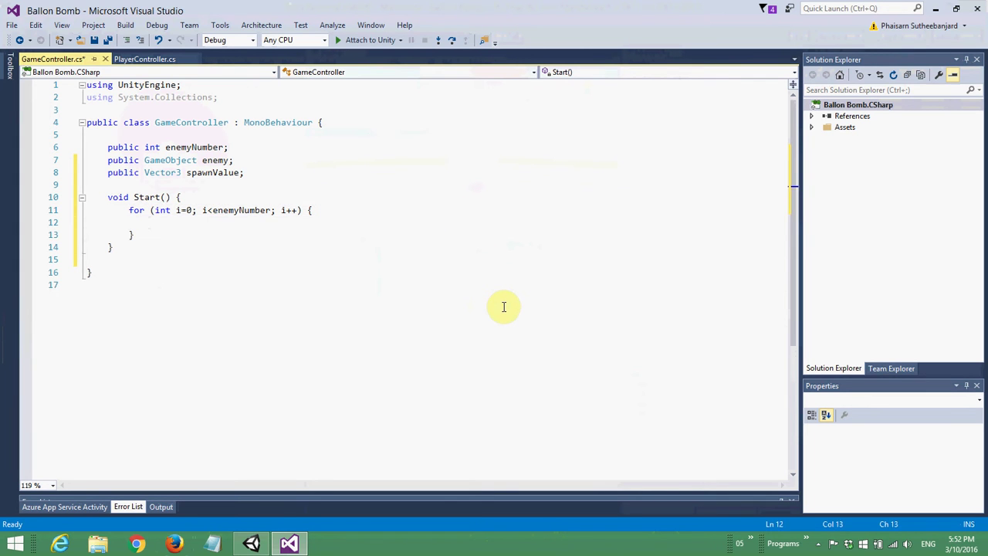
text(Sp)
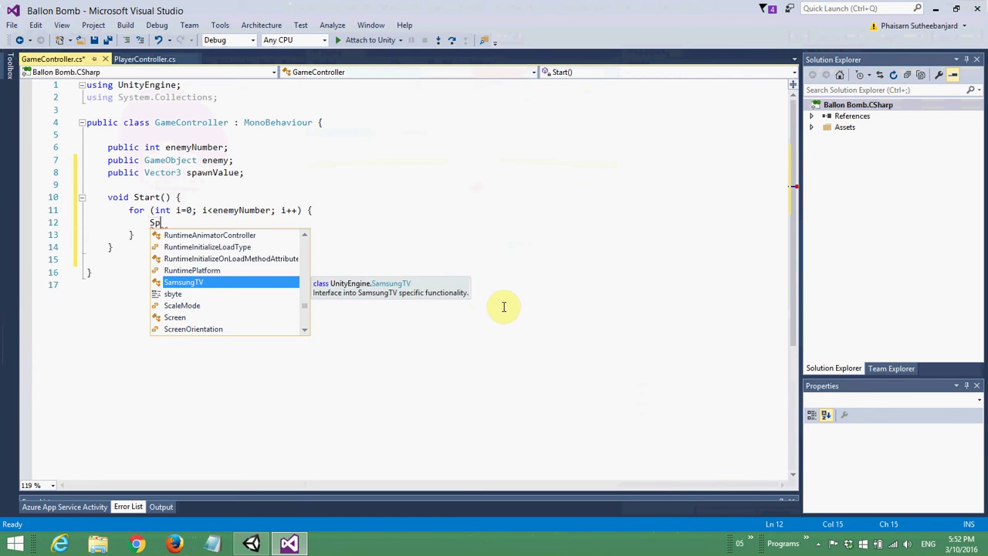
text(awnEnemies();)
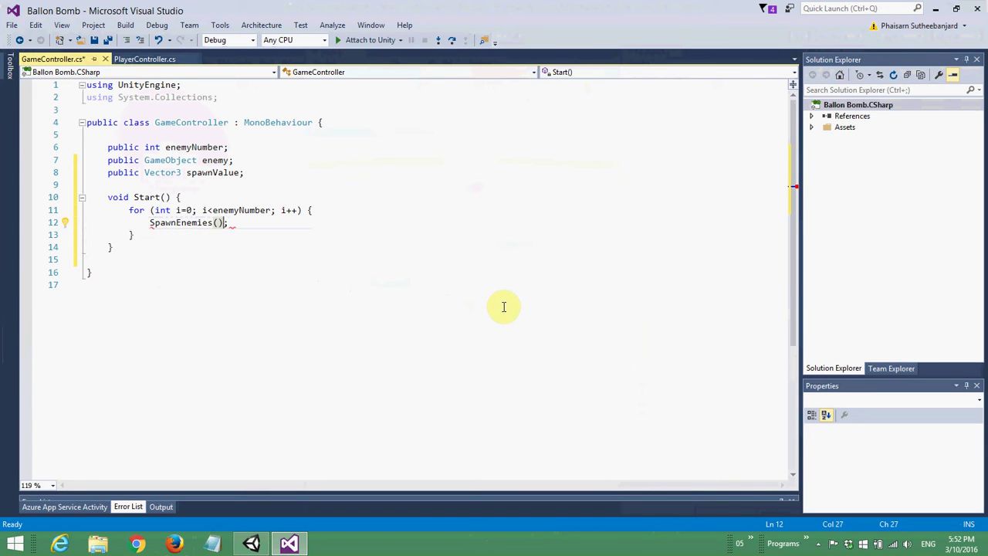
- Declare an empty void SpawnEnemies() method and save the script
key(Down)
key(Down)
key(Return)
key(Return)
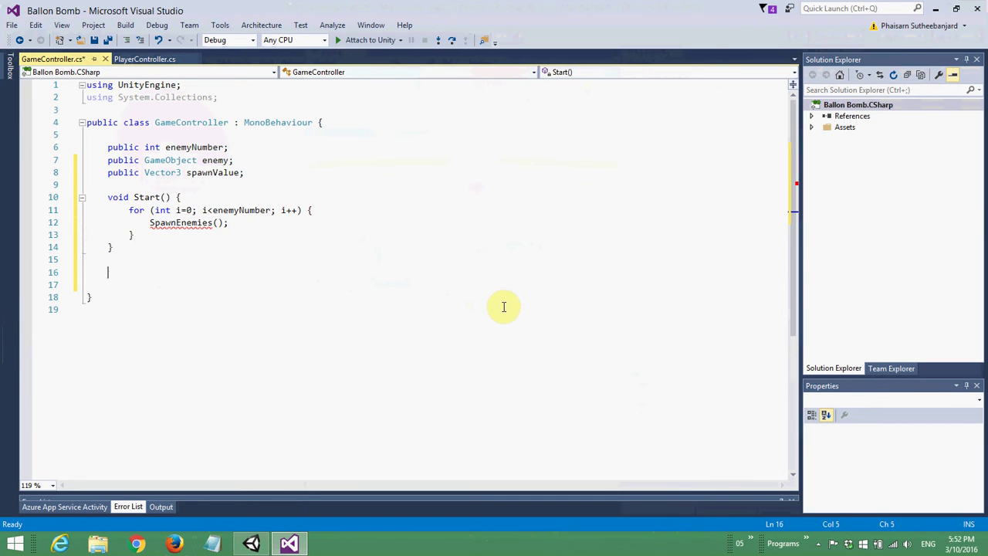
text(void SpawnEnemies())
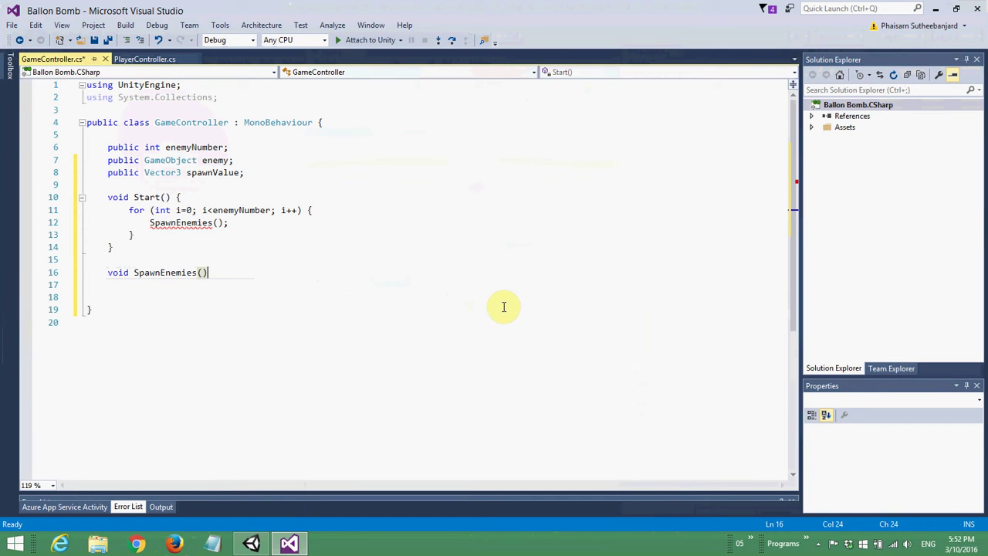
text( {)
key(Return)
key(ctrl+s)
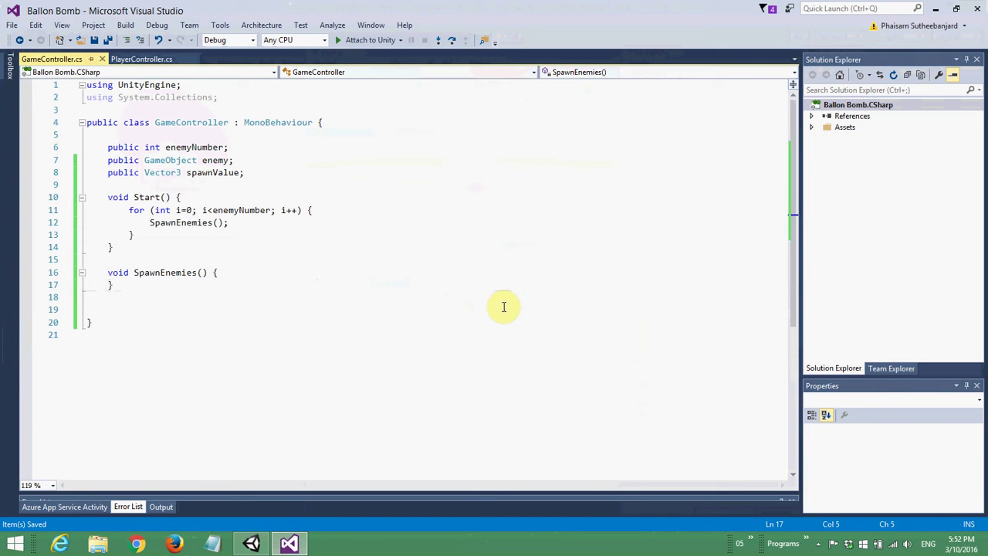
- Remove a surplus blank line and declare 'Vector3 spawnPosition = new Vector3();' inside SpawnEnemies
key(Down)
key(Delete)
key(Up)
key(Up)
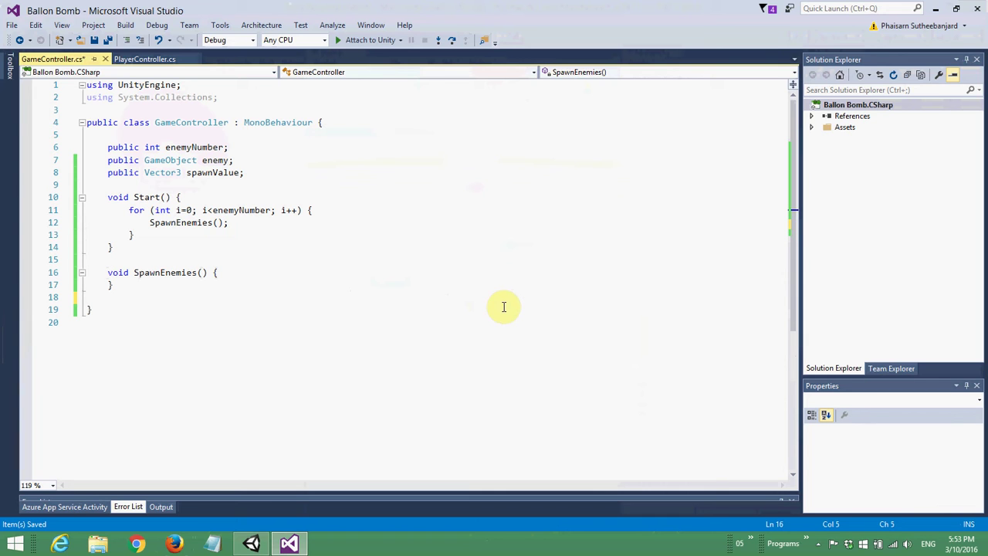
key(Up)
key(Up)
key(Up)
key(Up)
key(shift+Down)
key(Down)
key(Down)
key(Down)
key(Down)
key(End)
key(Return)
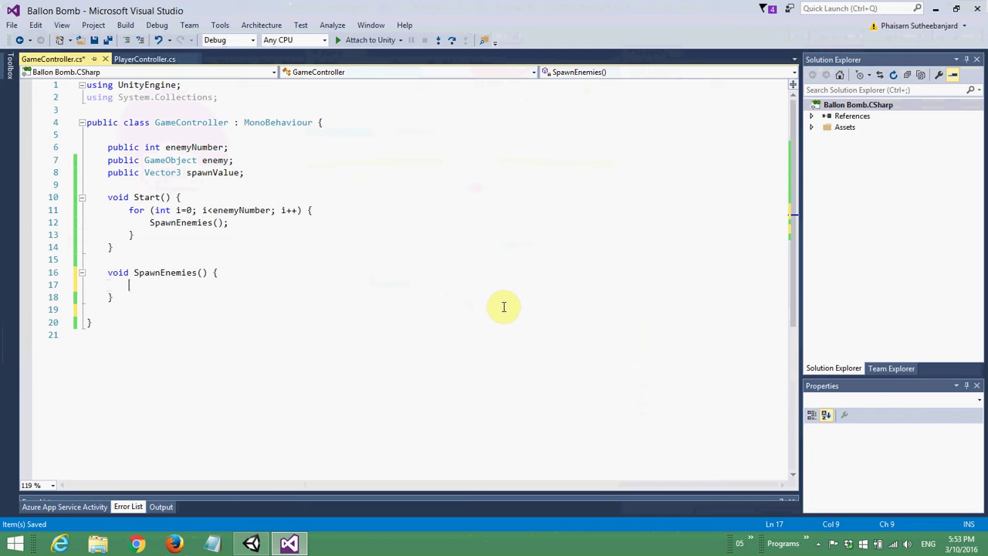
text(V)
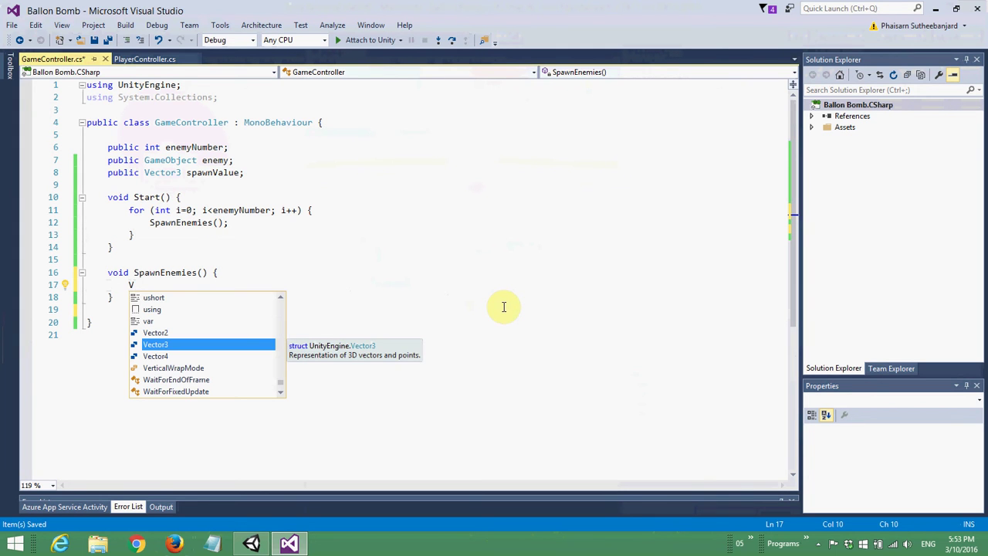
key(Tab)
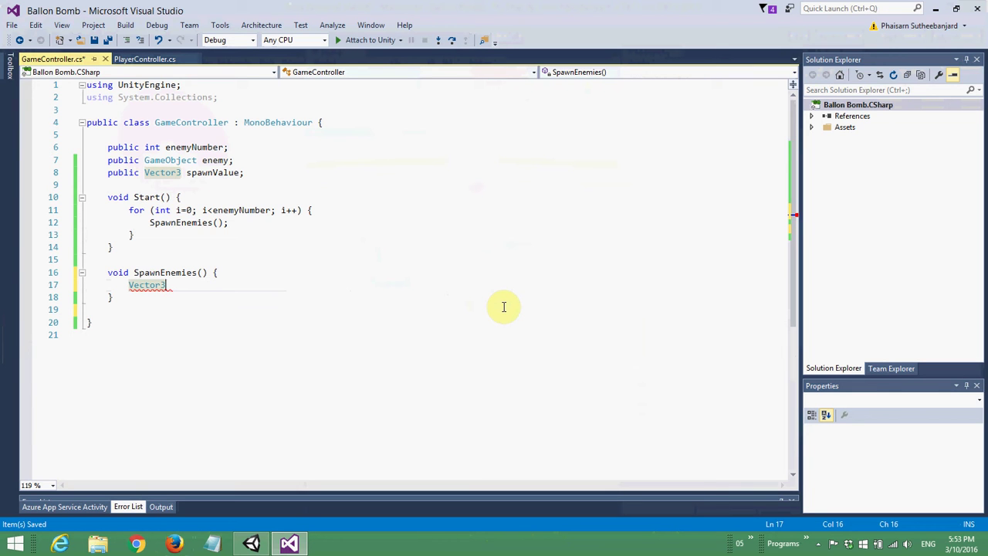
text(spawnPosition = new )
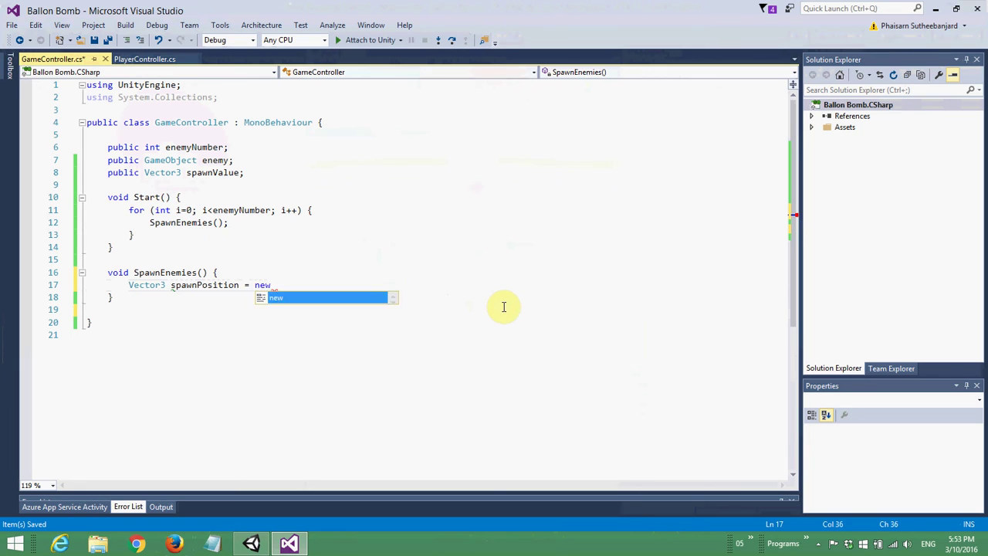
text(V)
key(Tab)
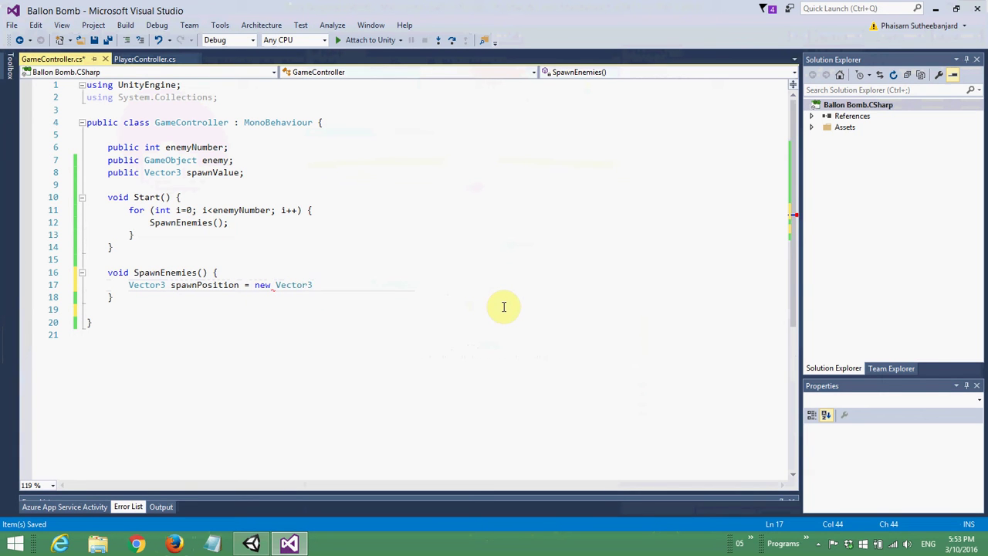
text(())
text(;)
- Pass Random.Range(-spawnValue.x, spawnValue.x) as x and spawnValue.y as y
key(Return)
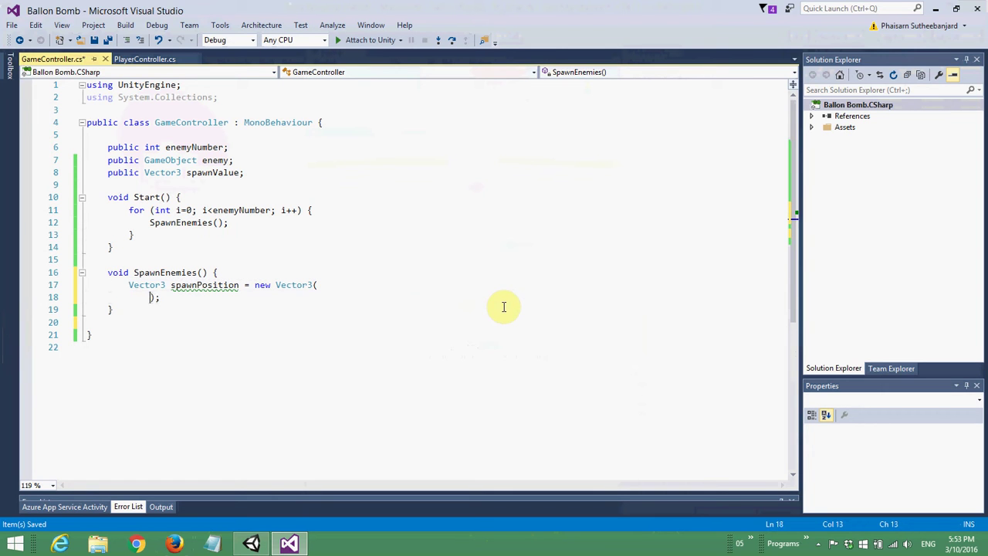
text(Ra)
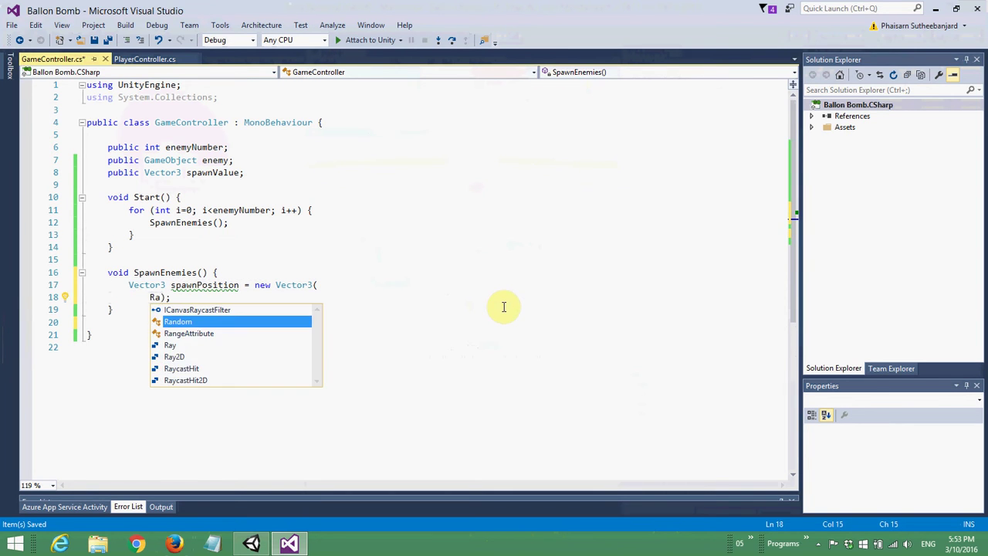
text(ndom.R)
key(Down)
key(Tab)
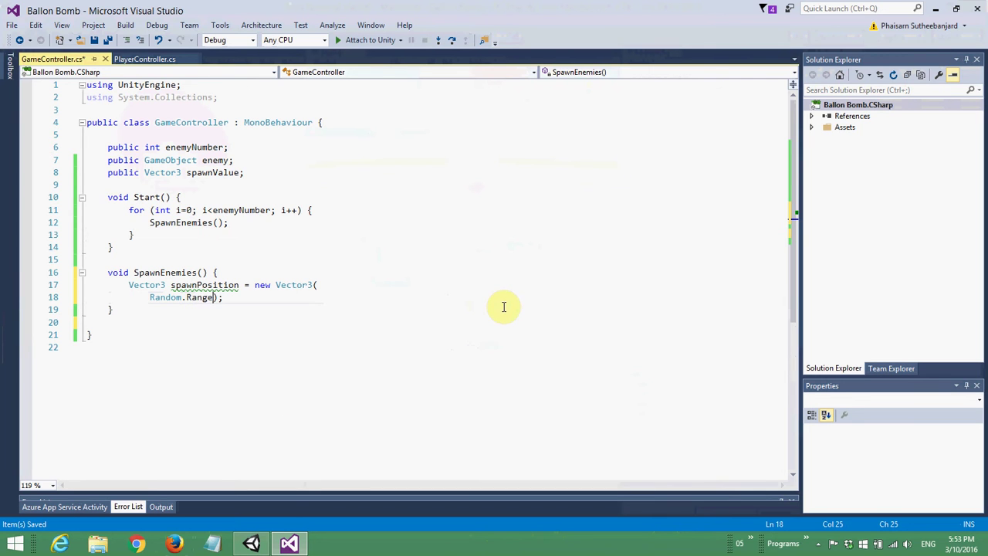
text(()
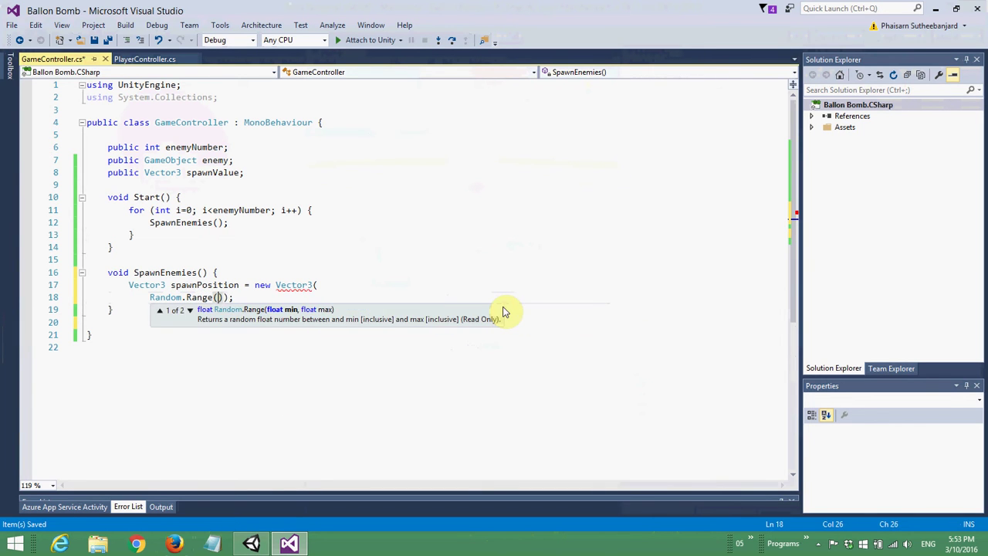
text(-spa)
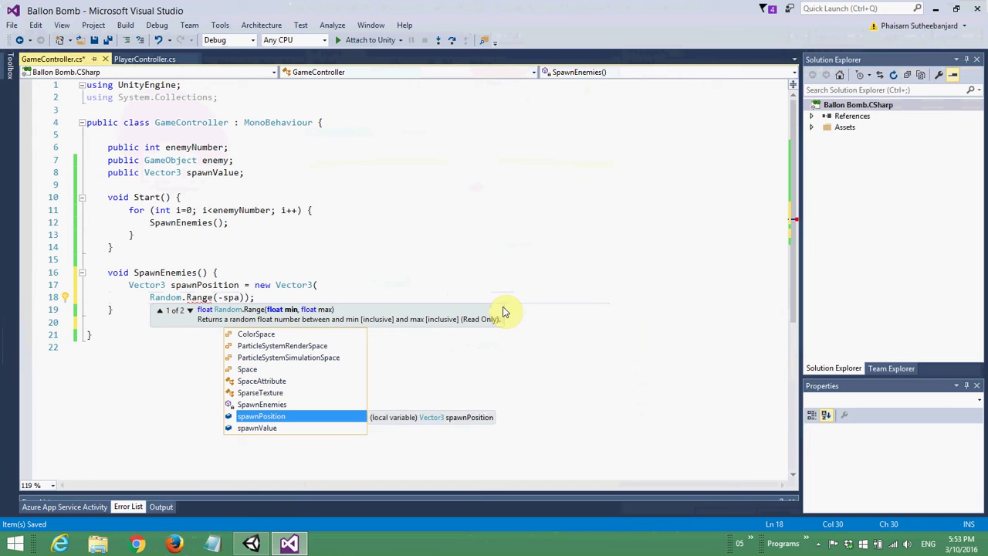
key(Down)
key(Tab)
text(.x, )
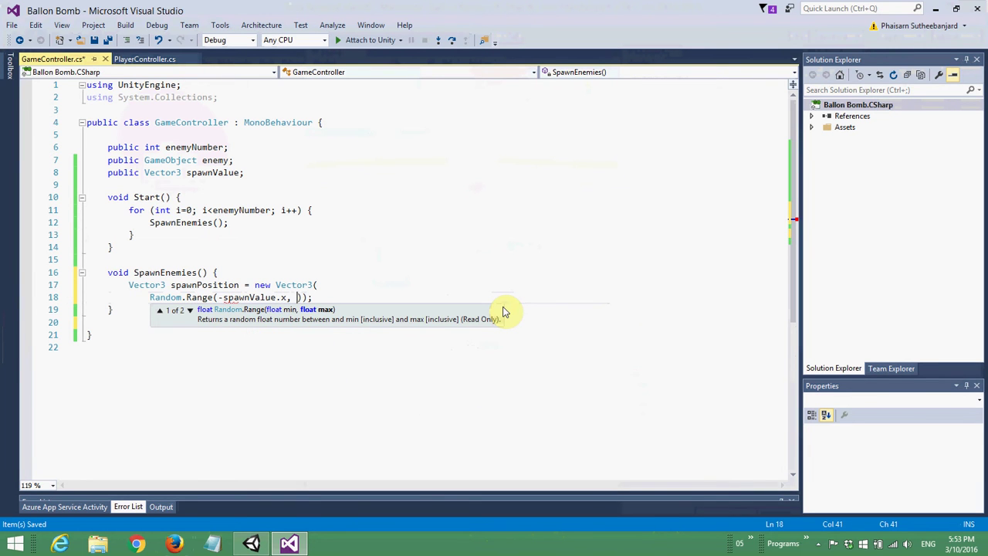
text(spa)
key(Tab)
text(.)
text(x))
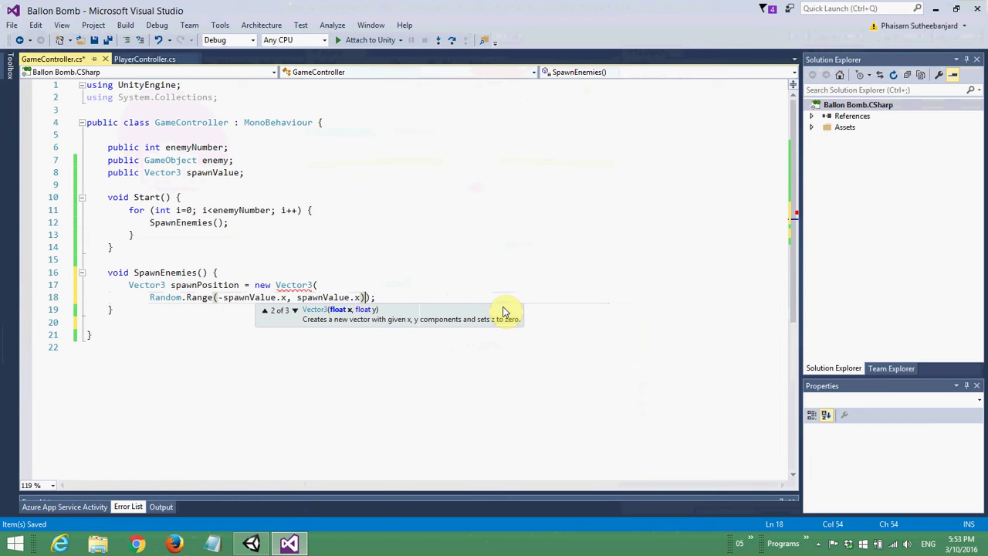
text(,)
key(Return)
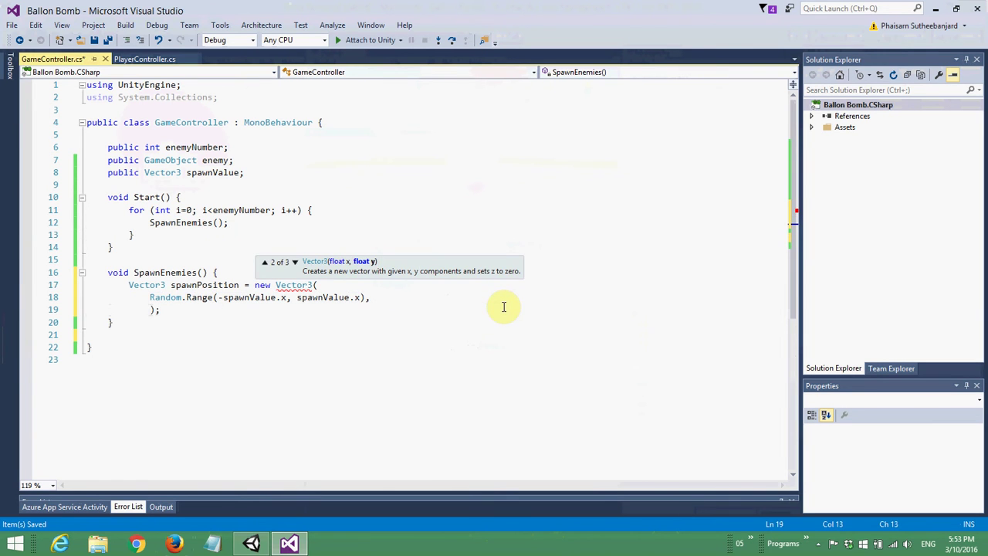
text(s)
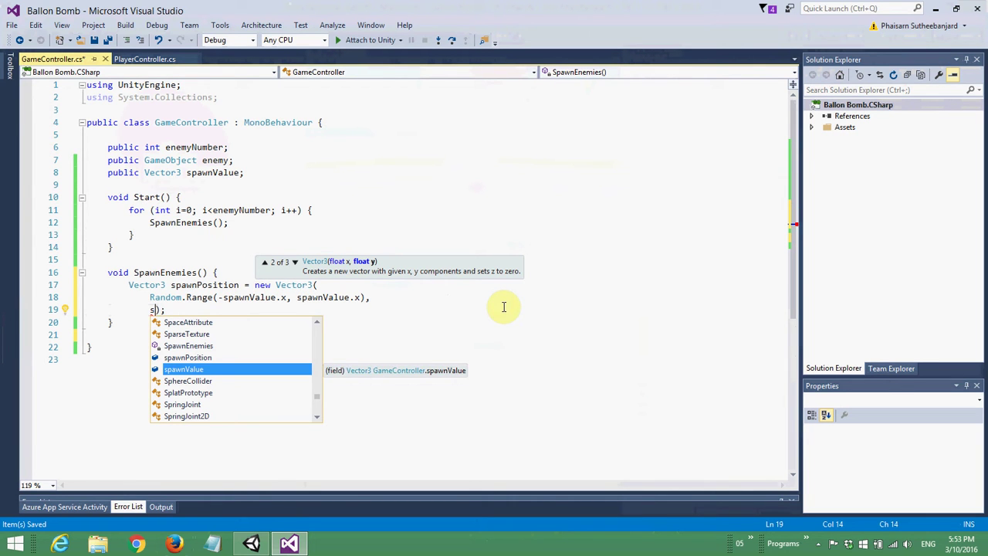
text(p)
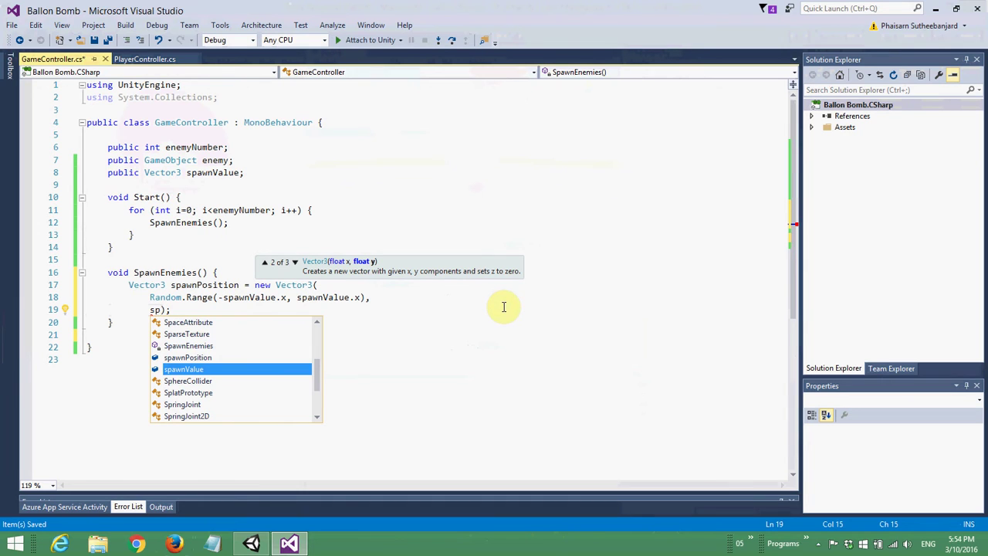
key(Tab)
text(.)
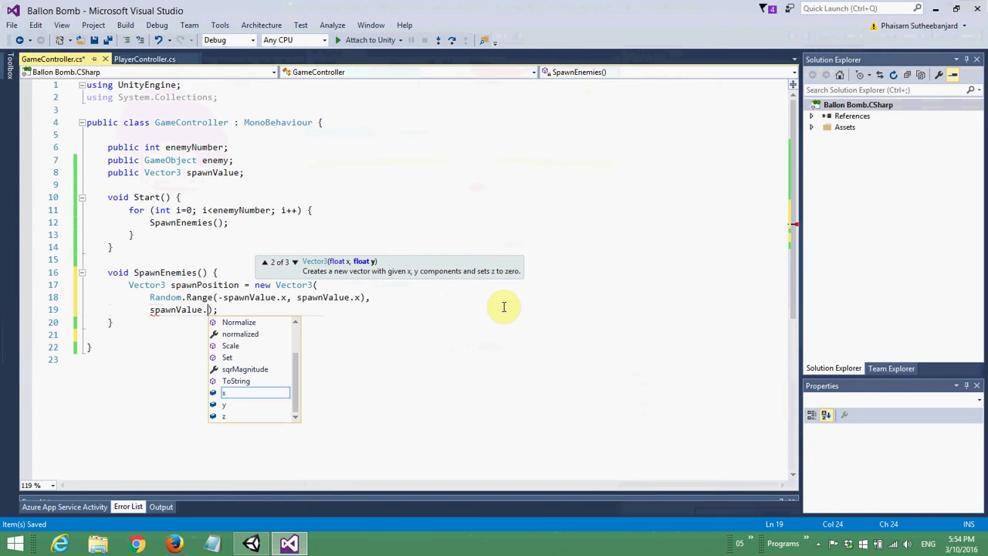
text(y,)
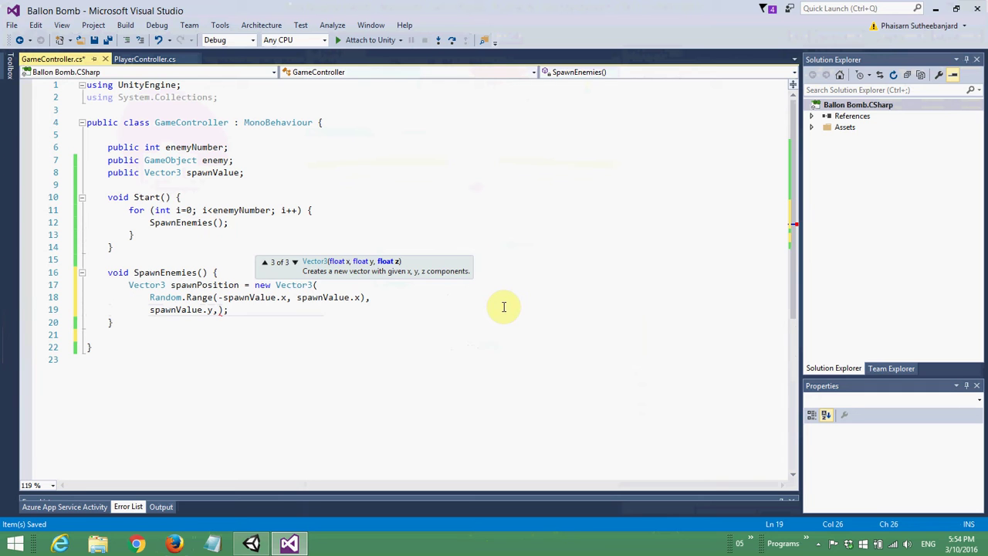
key(Escape)
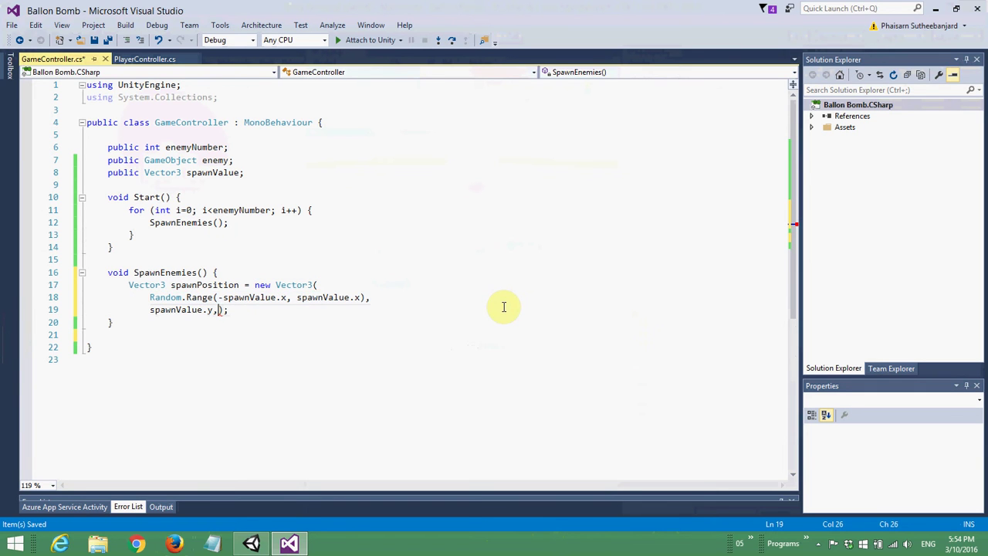
- Add z as Random.Range(-spawnValue.z, spawnValue.z), then save and reformat the document
key(Return)
text(Random.Range(-spawnValue.x, spawnValue.x),)
key(Home)
key(ctrl+Right)
key(ctrl+Right)
key(ctrl+Right)
key(ctrl+Right)
key(ctrl+Right)
key(ctrl+Right)
key(Delete)
text(z)
key(ctrl+Right)
key(ctrl+Right)
key(ctrl+Right)
key(Delete)
text(z)
key(Right)
key(Delete)
key(ctrl+s)
key(ctrl+k)
key(ctrl+d)
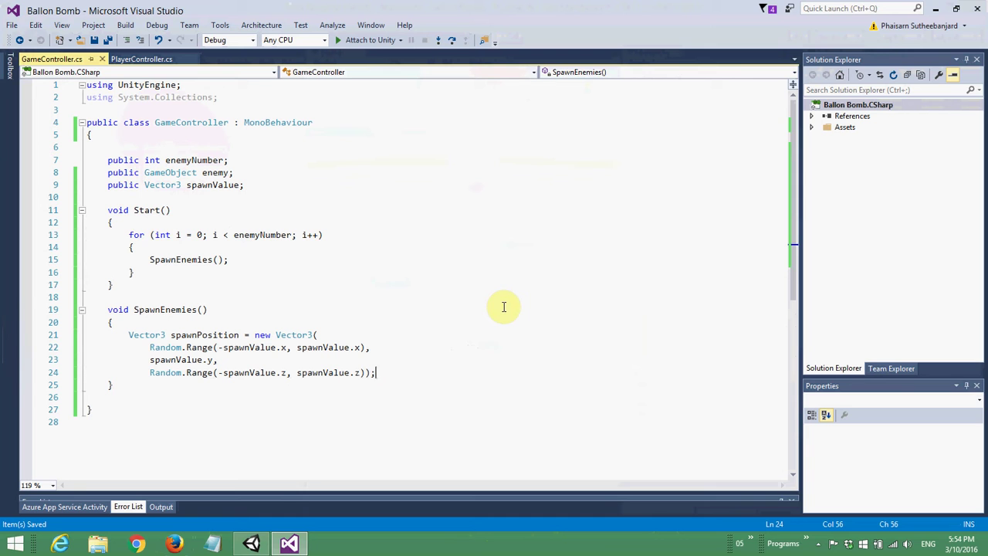
- Add 'Quaternion spawnRotation = Quaternion.identity;' and save
key(Return)
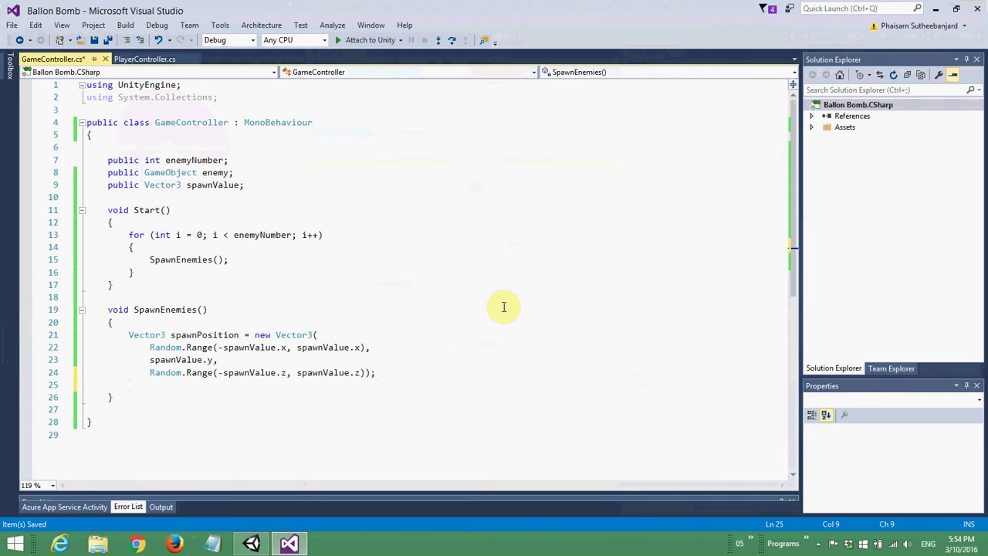
text(Qu)
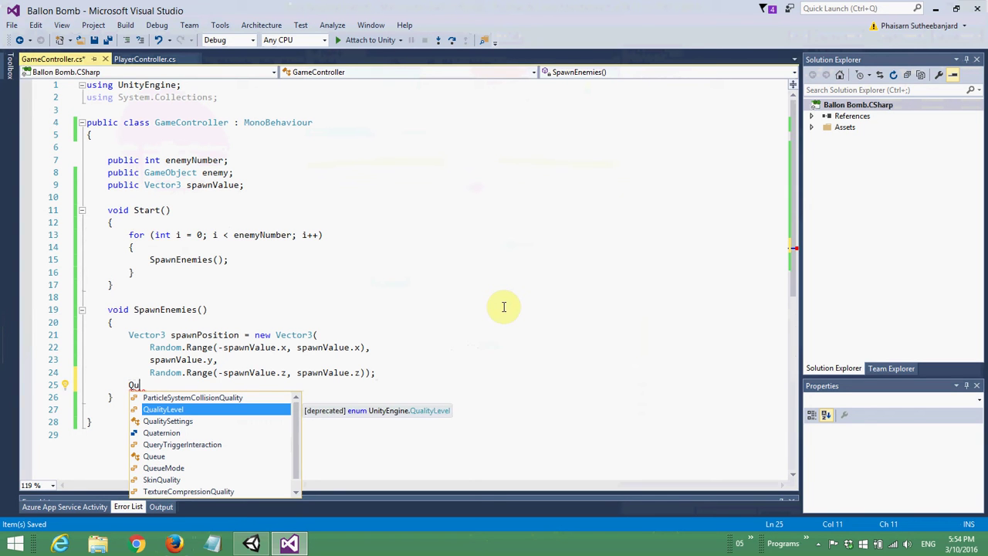
text(ate)
key(Tab)
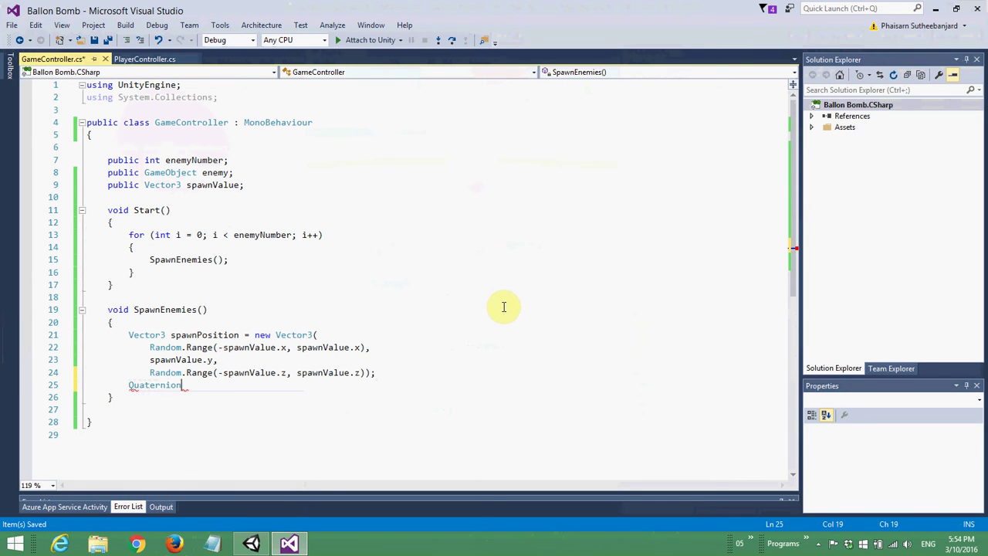
text( spawnRotation  )
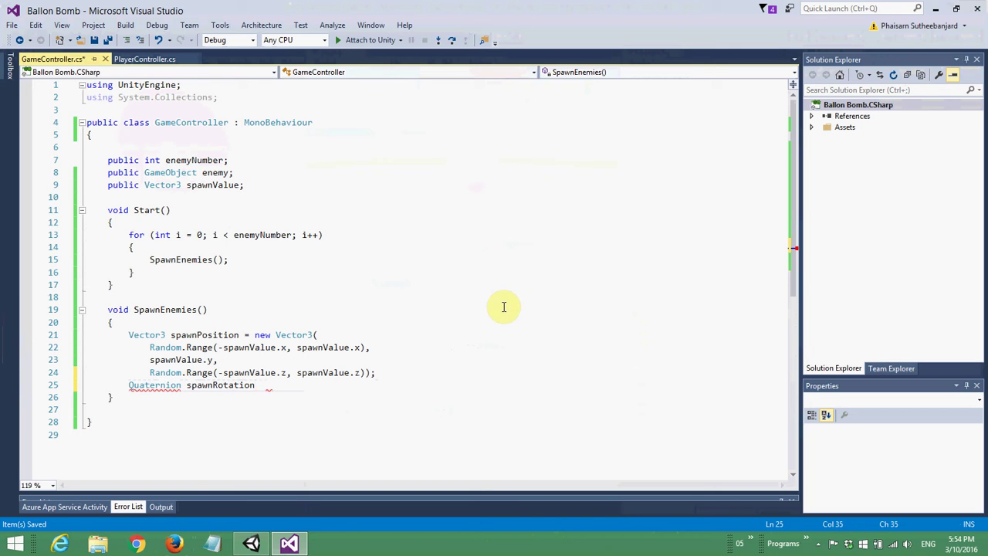
text(= )
text(Qu)
key(Tab)
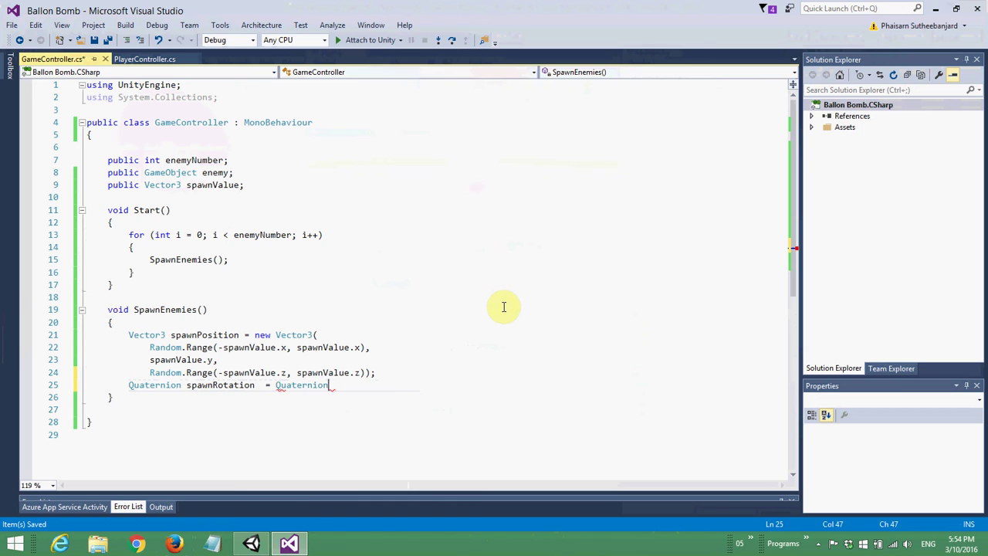
text(.)
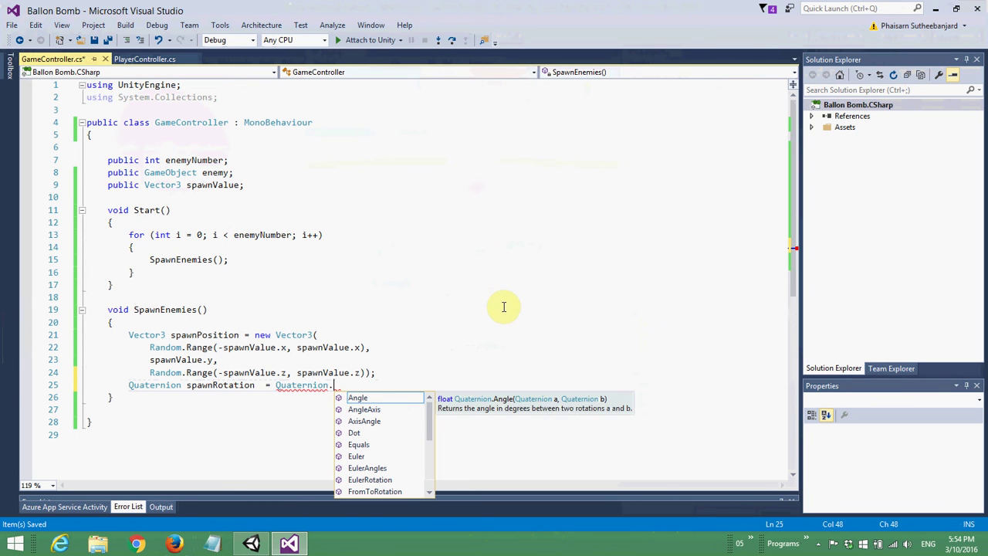
text(id)
key(Tab)
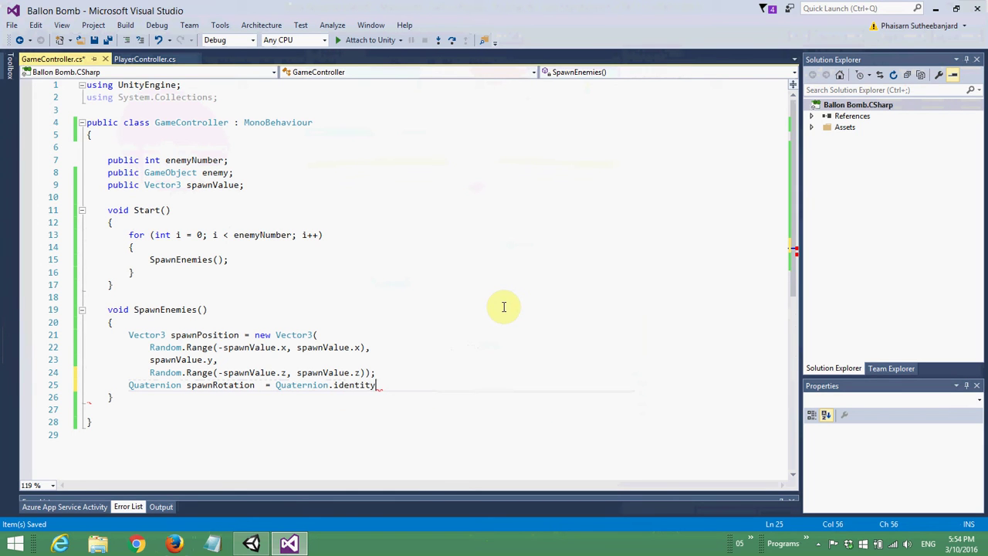
text(;)
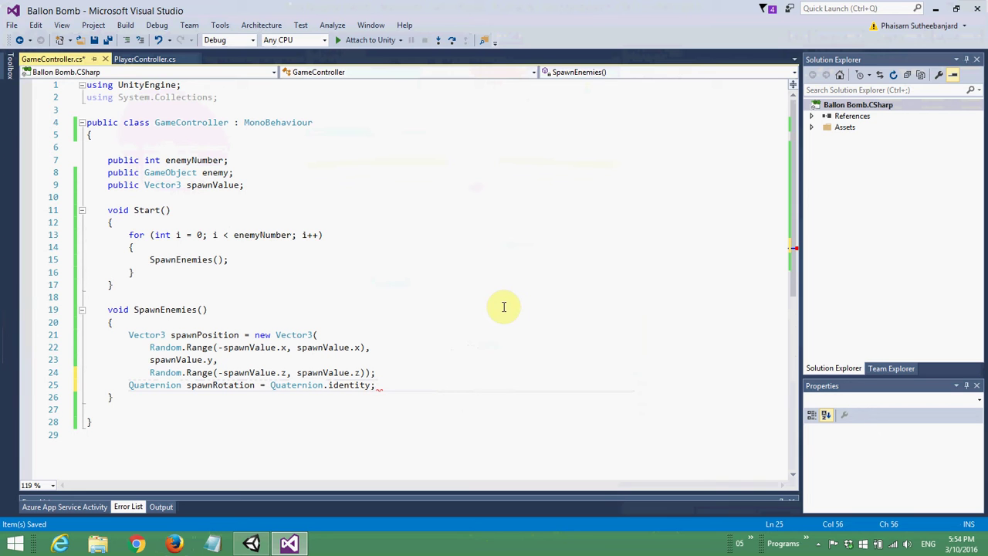
key(ctrl+s)
- Add 'Instantiate(enemy, spawnPosition, spawnRotation);', save, and tidy the end of the file
key(Return)
text(Ins)
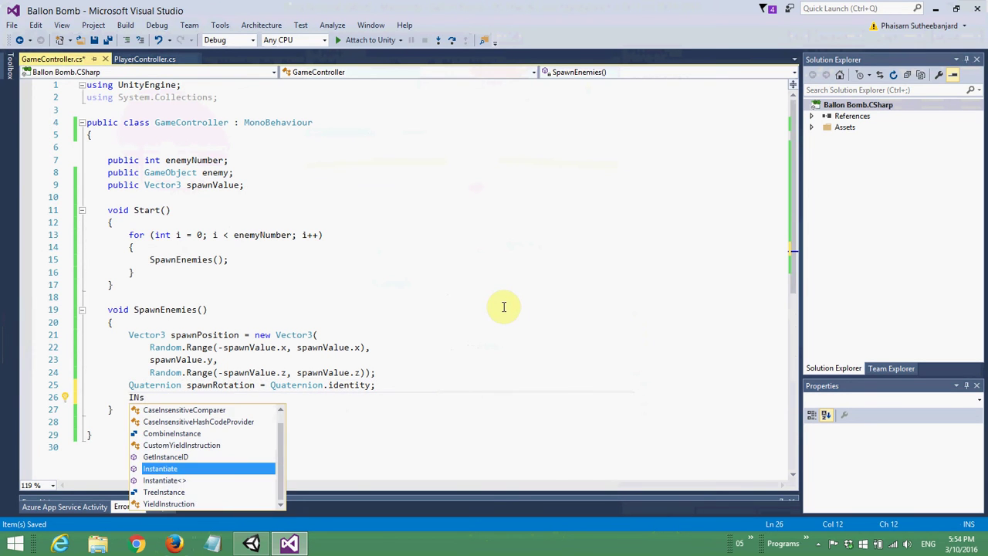
key(Tab)
text((enemy, s)
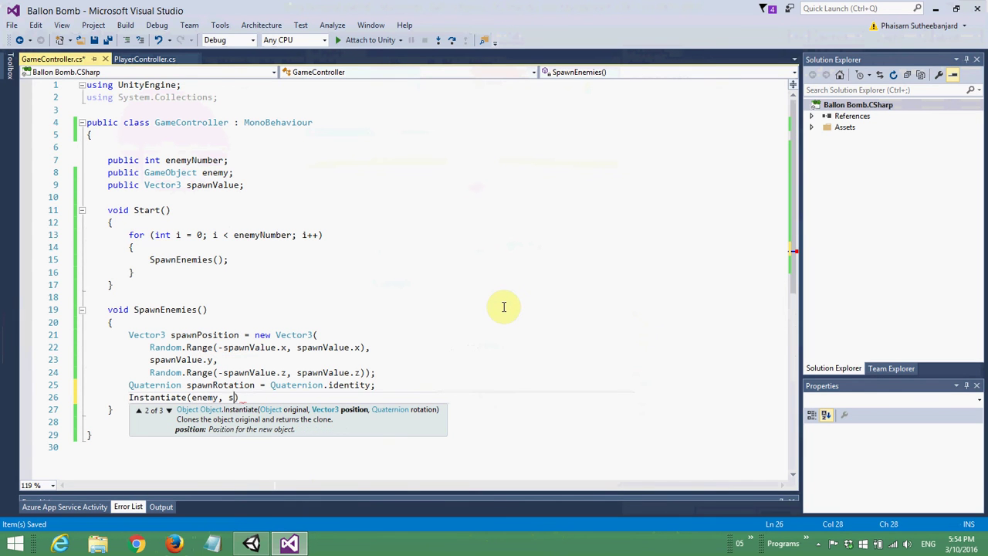
text(pa)
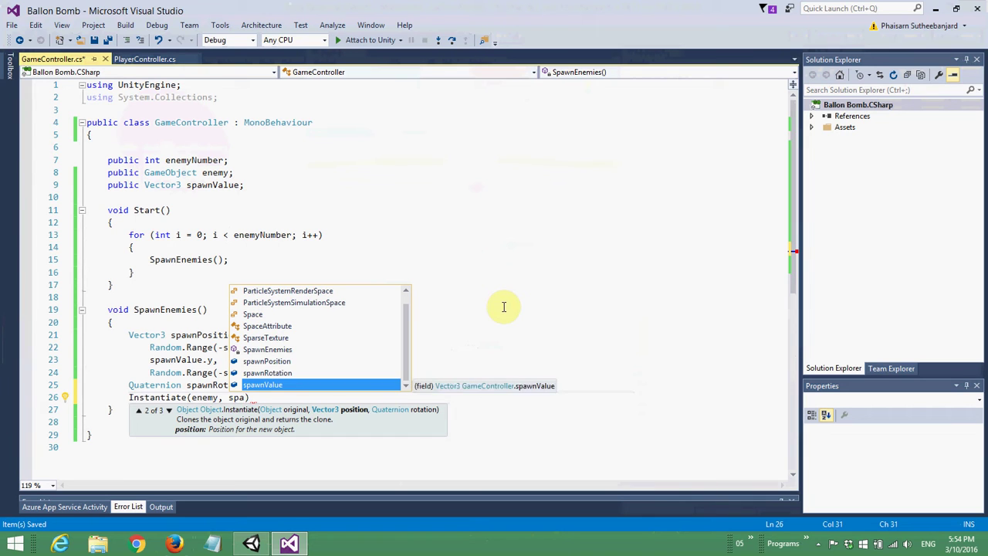
key(Up)
key(Up)
key(Tab)
text(, )
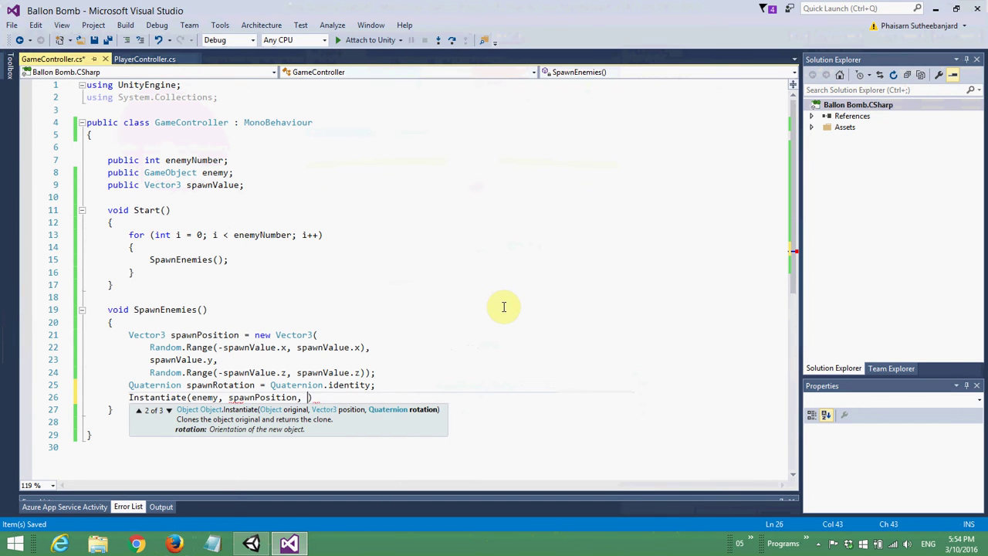
text(spa)
key(Down)
key(Tab)
text())
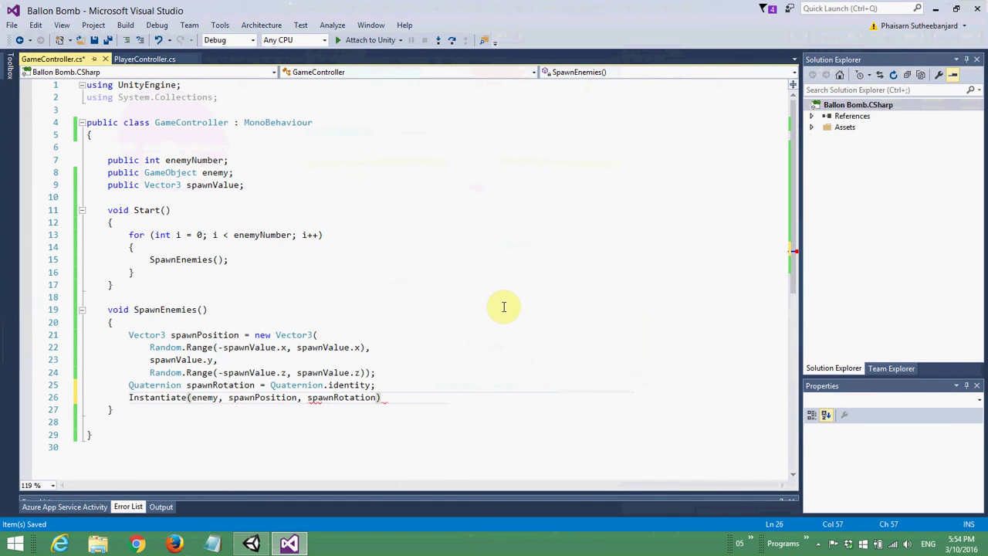
text(;)
key(ctrl+s)
key(Down)
key(Delete)
key(Down)
key(Down)
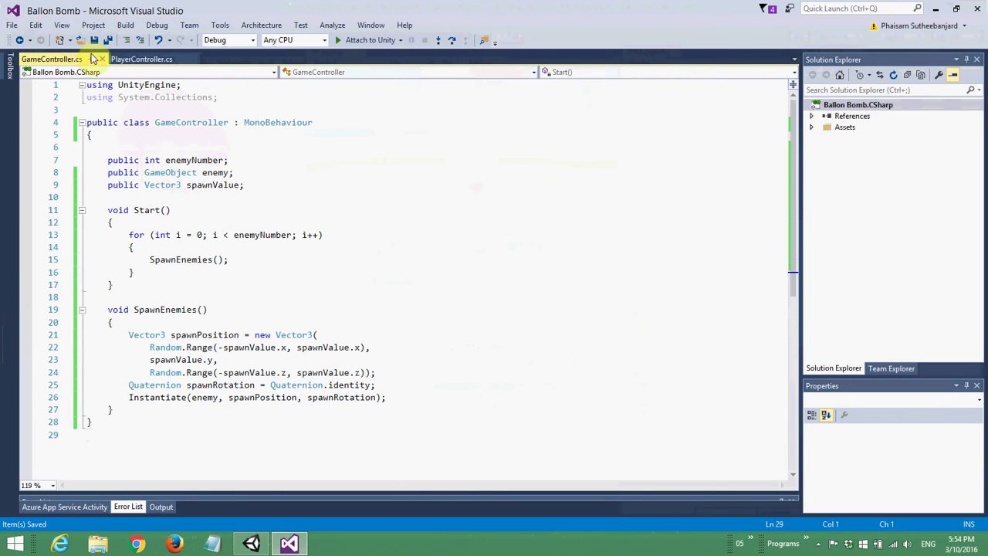
- In Unity, set the GameController's Enemy Number to 5
click(251, 543)
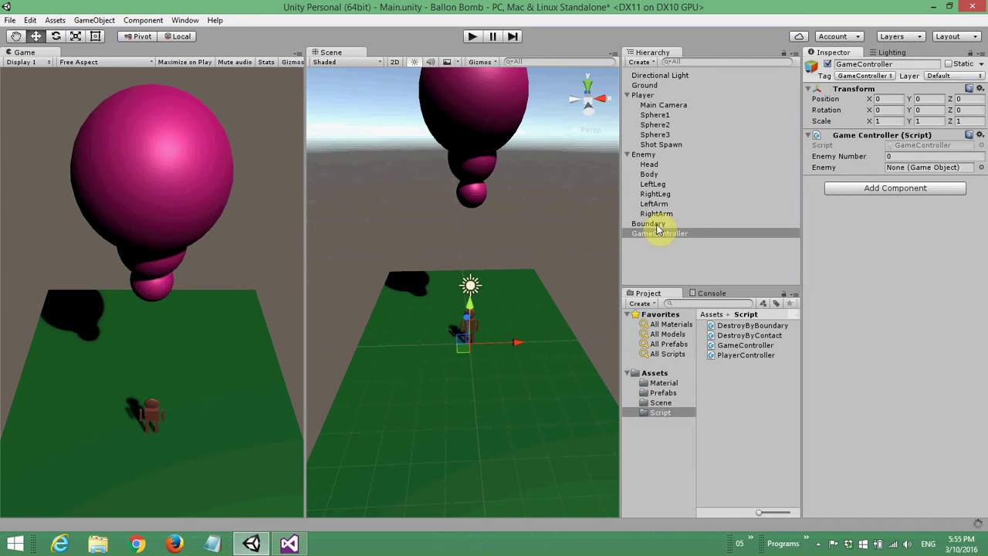
click(893, 155)
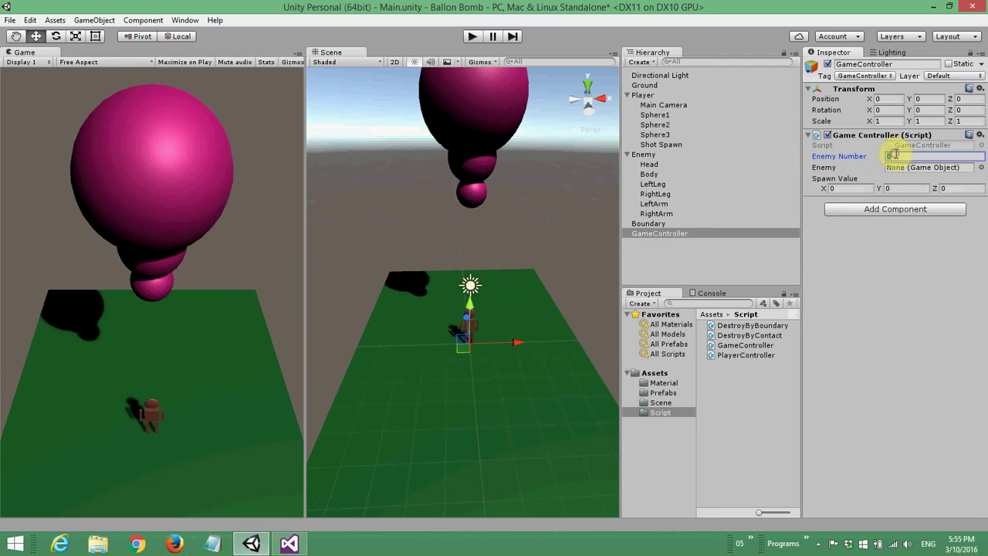
text(5)
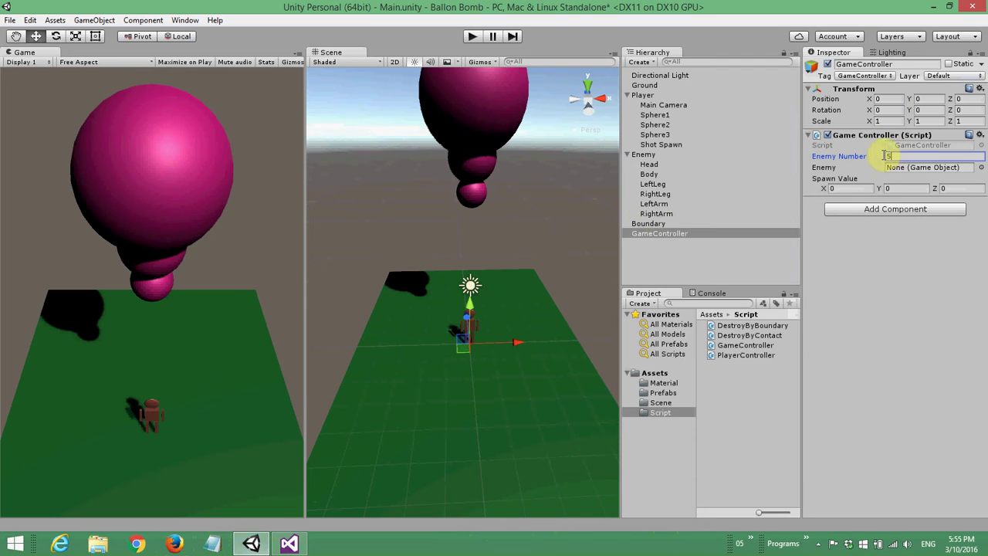
click(862, 188)
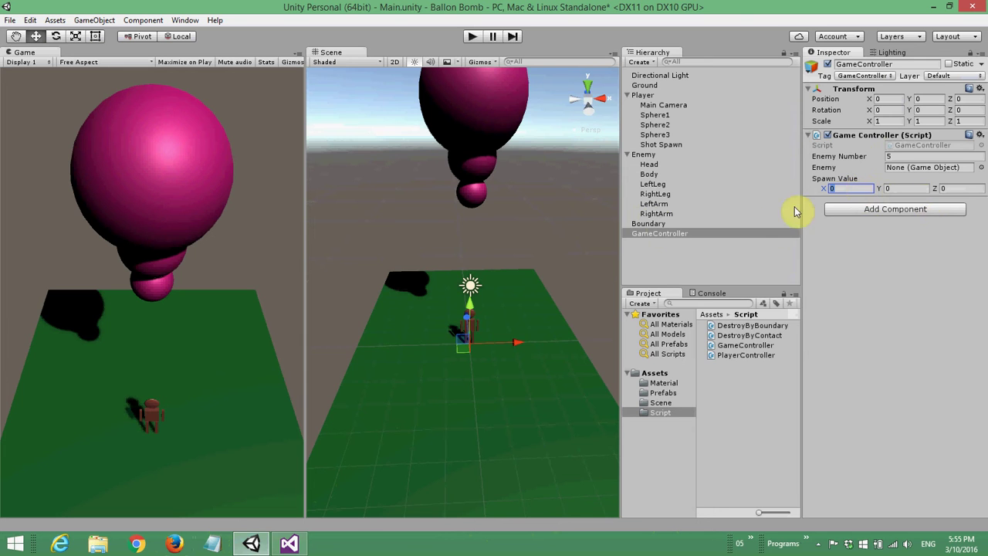
- Set the Player's boundary X Max to 4.9 and Z Max to 7.3
click(646, 95)
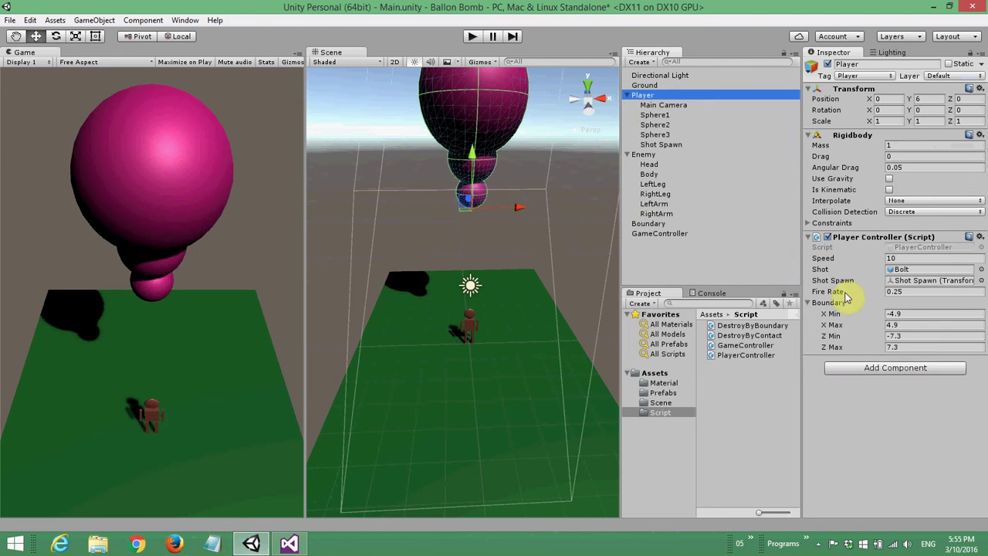
click(900, 325)
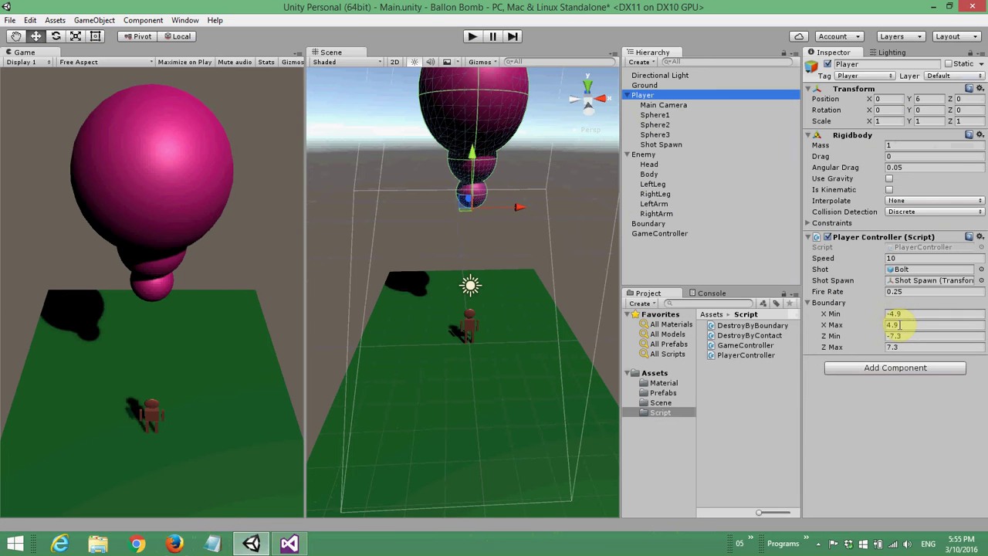
click(906, 346)
key(Return)
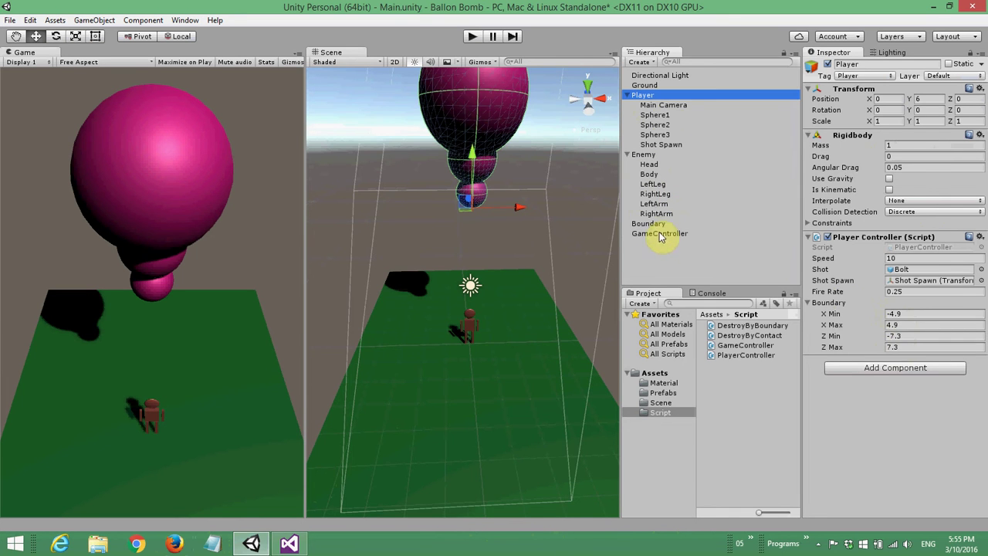
- Review the Boundary, GameController and Enemy objects in the Inspector
click(652, 223)
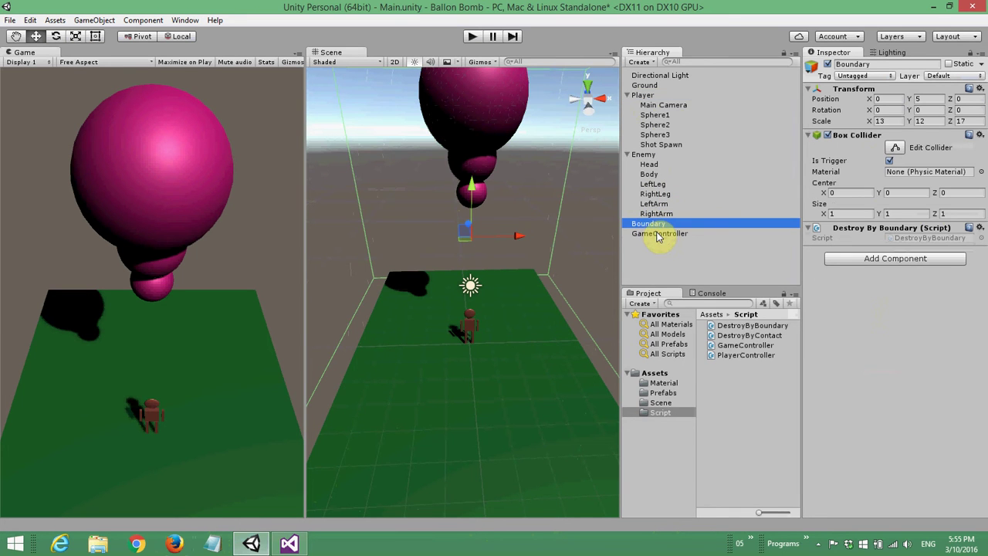
click(658, 234)
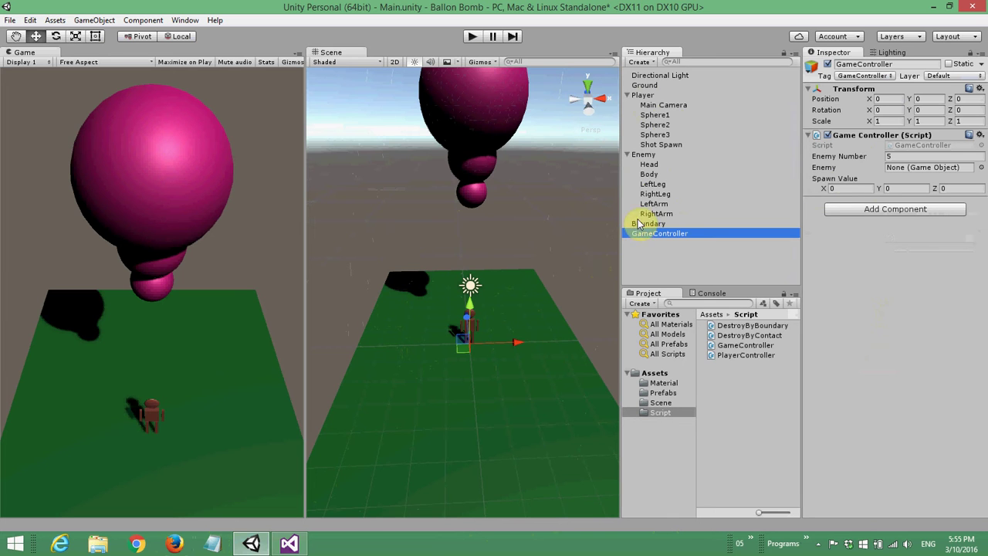
click(642, 157)
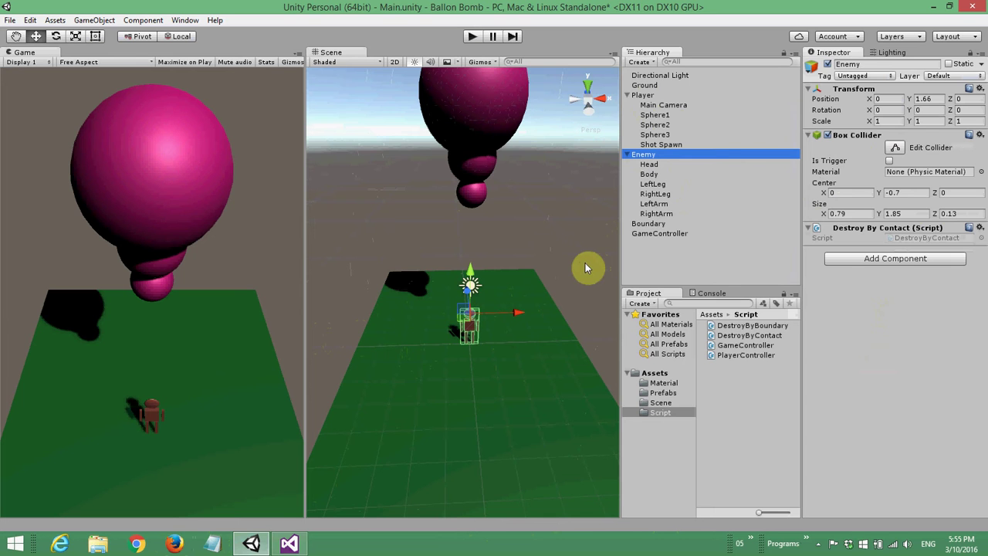
- Set GameController Spawn Value to 4.5, 1.66 (Enemy's height), 7, then start Play mode
click(658, 233)
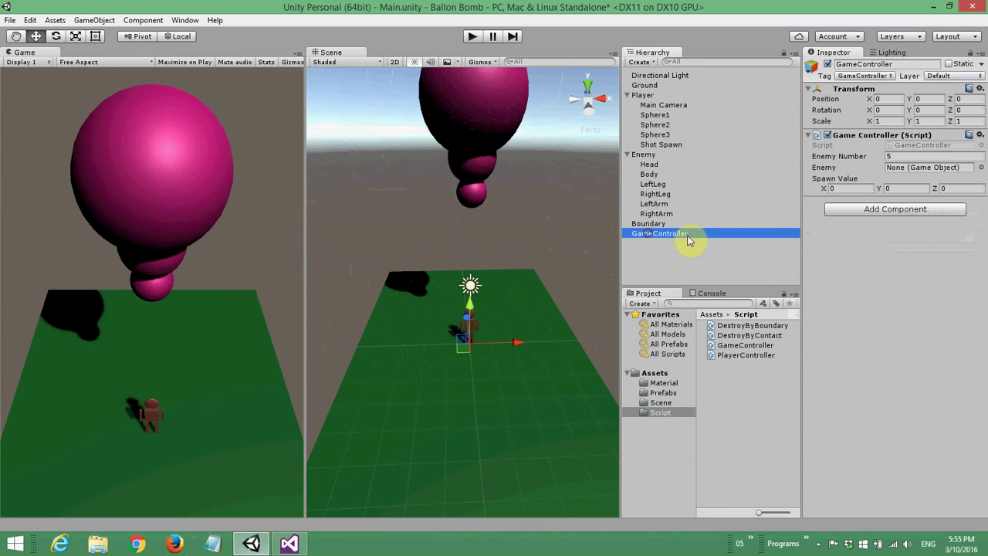
click(842, 188)
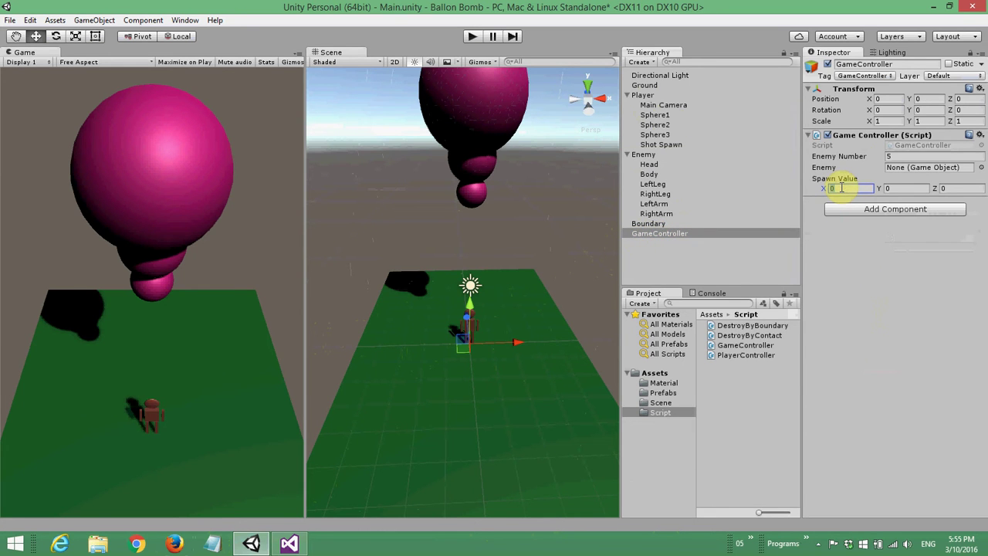
text(4.5)
key(Tab)
key(Tab)
text(7)
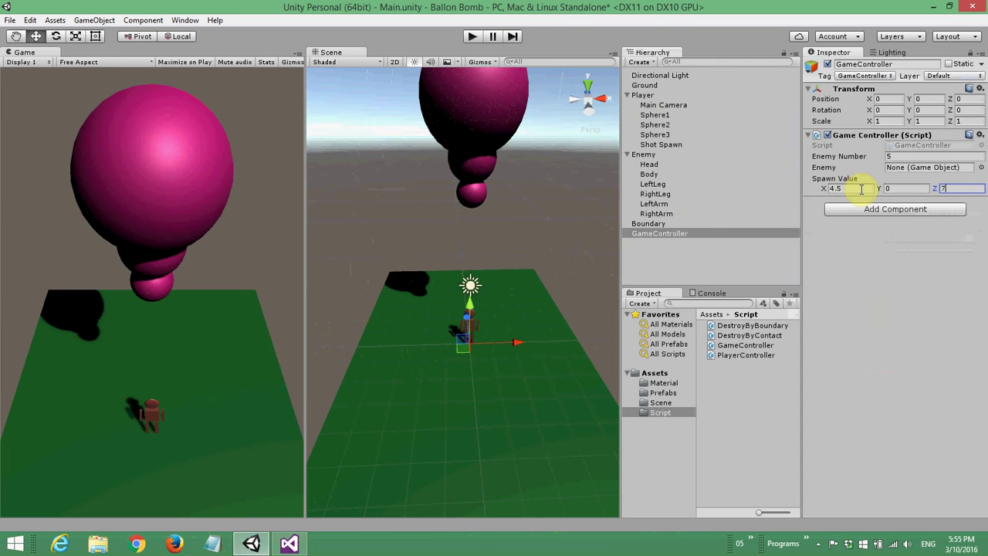
click(645, 155)
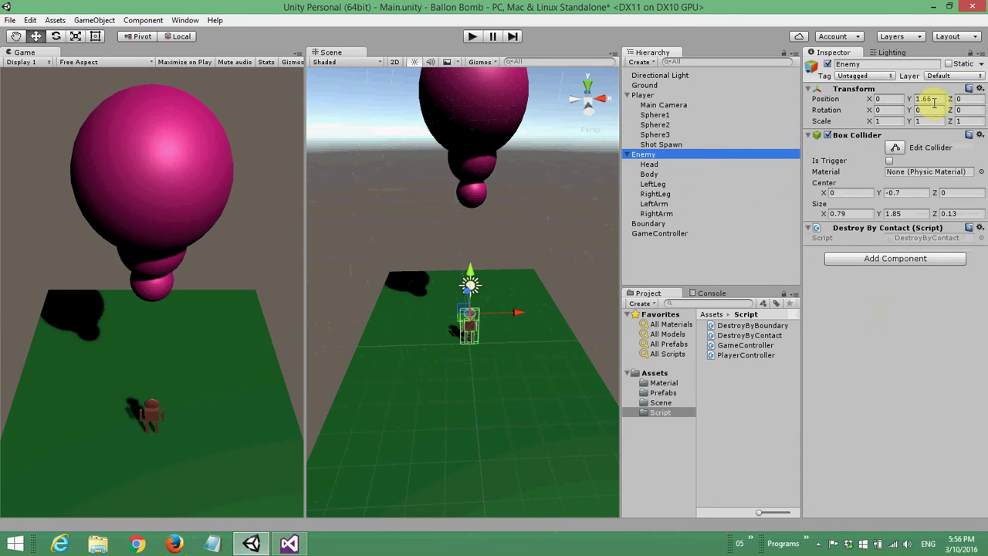
click(682, 234)
click(901, 189)
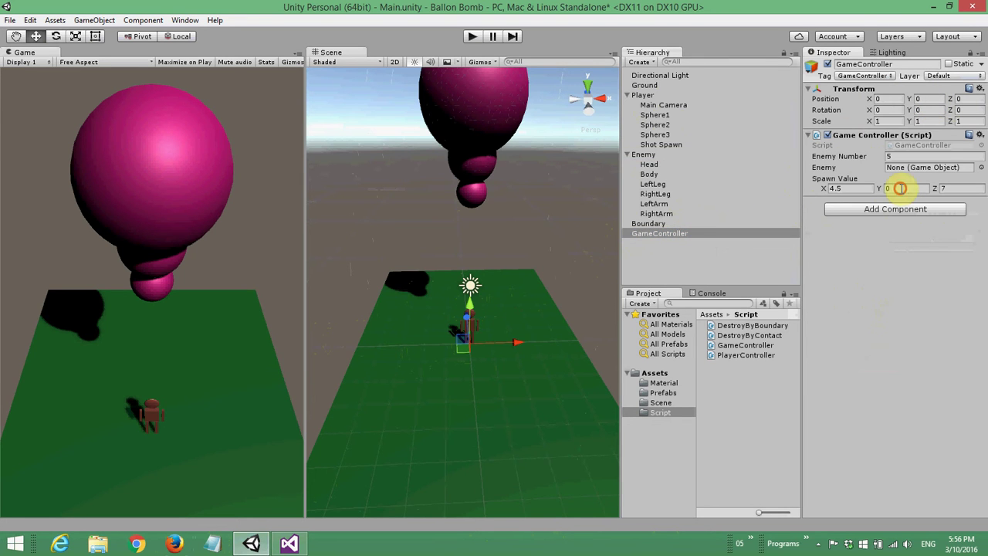
text(1.66)
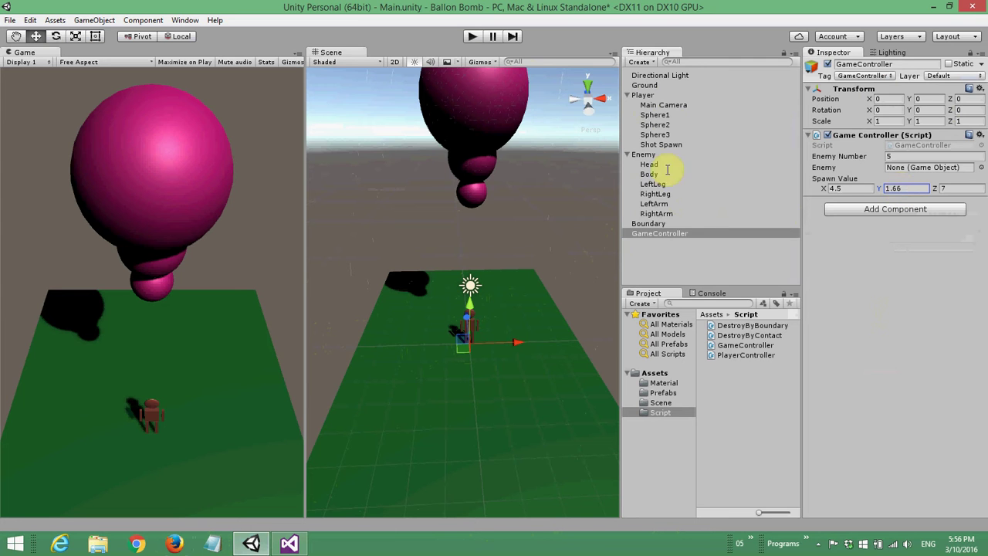
click(472, 37)
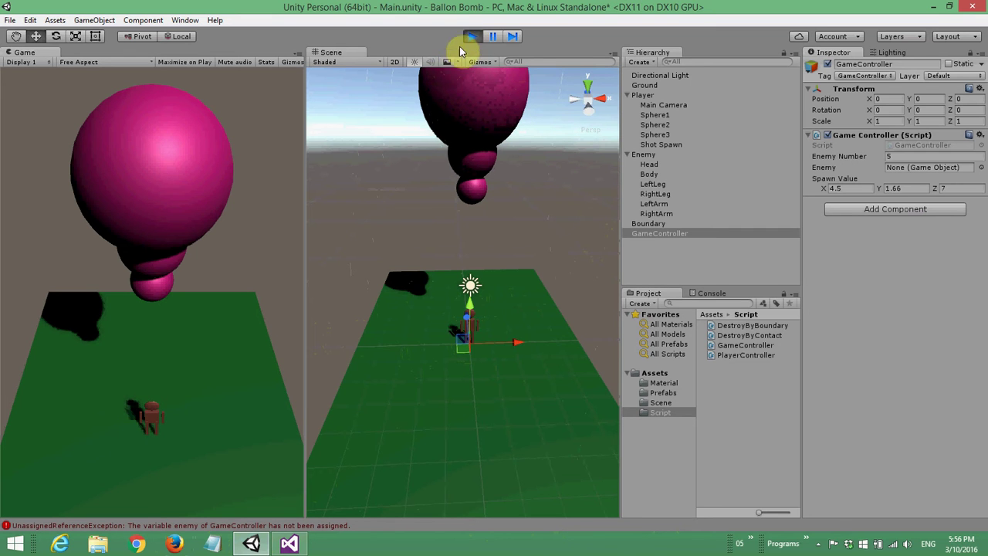
- Stop play mode and drag the Enemy into Assets/Prefabs to make it a prefab
click(471, 36)
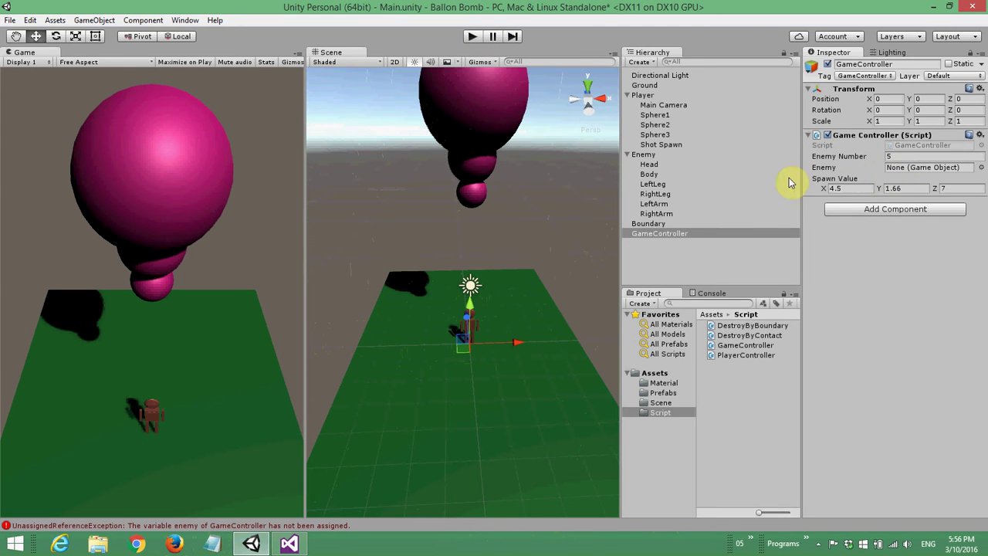
click(641, 156)
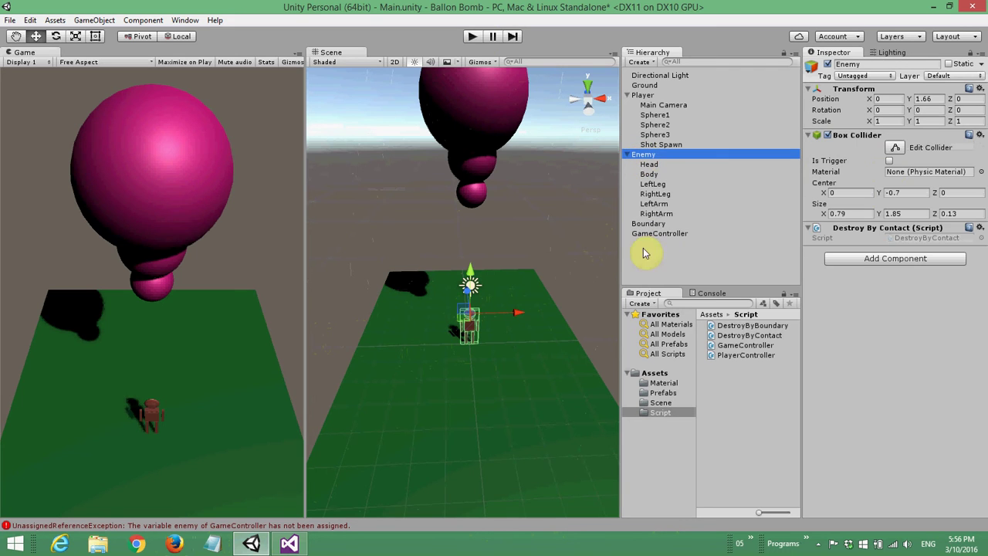
click(663, 393)
drag(643, 158, 730, 363)
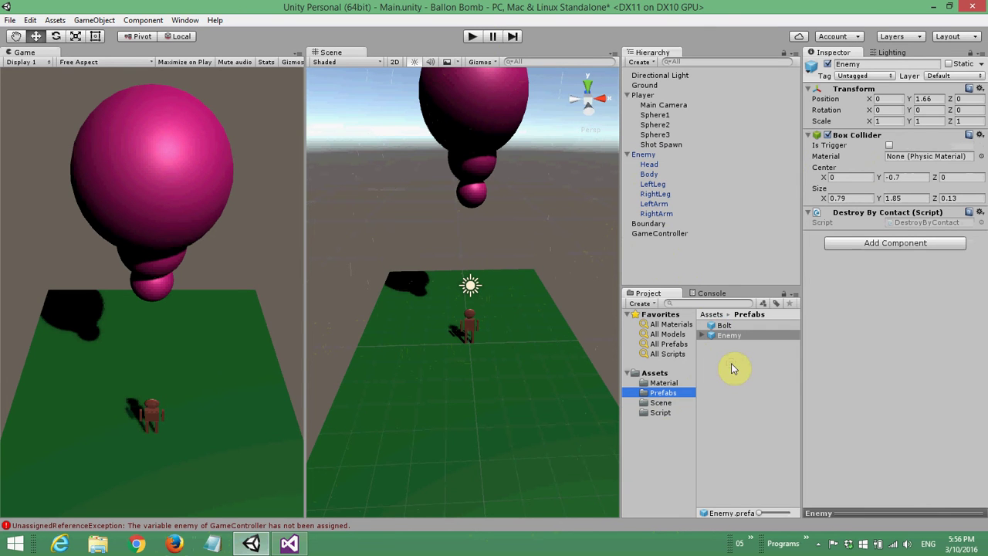
- Delete the scene Enemy and assign the Enemy prefab to GameController's Enemy field
click(645, 158)
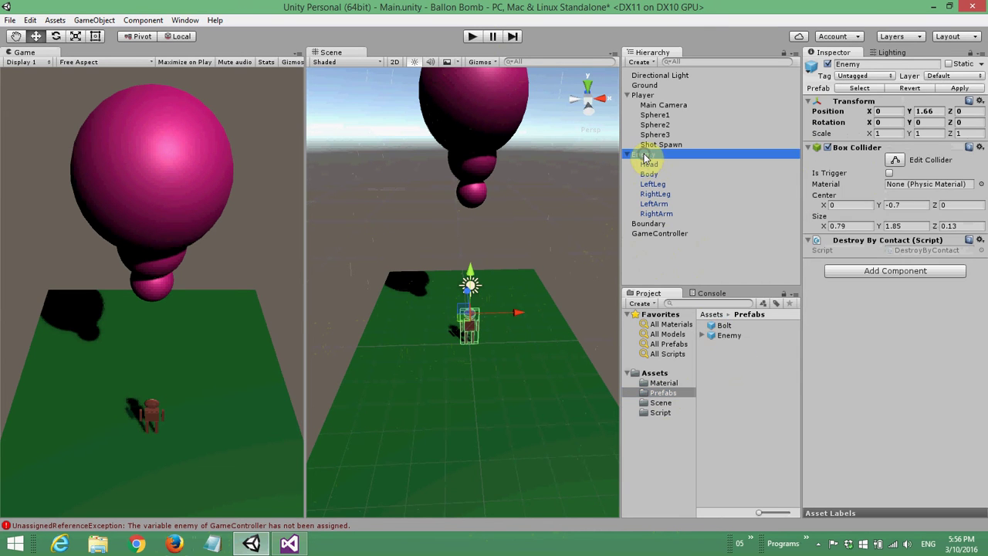
right_click(646, 157)
click(664, 219)
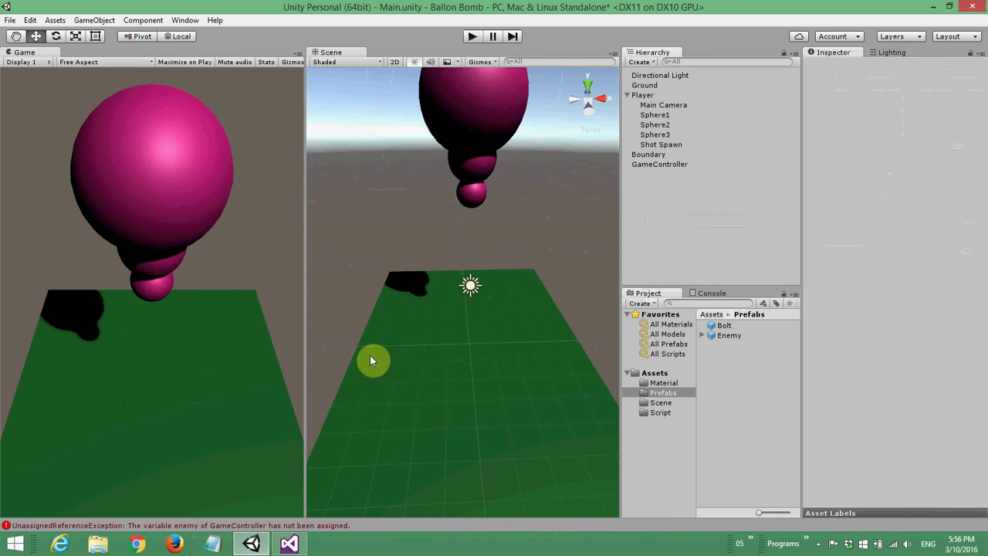
click(661, 164)
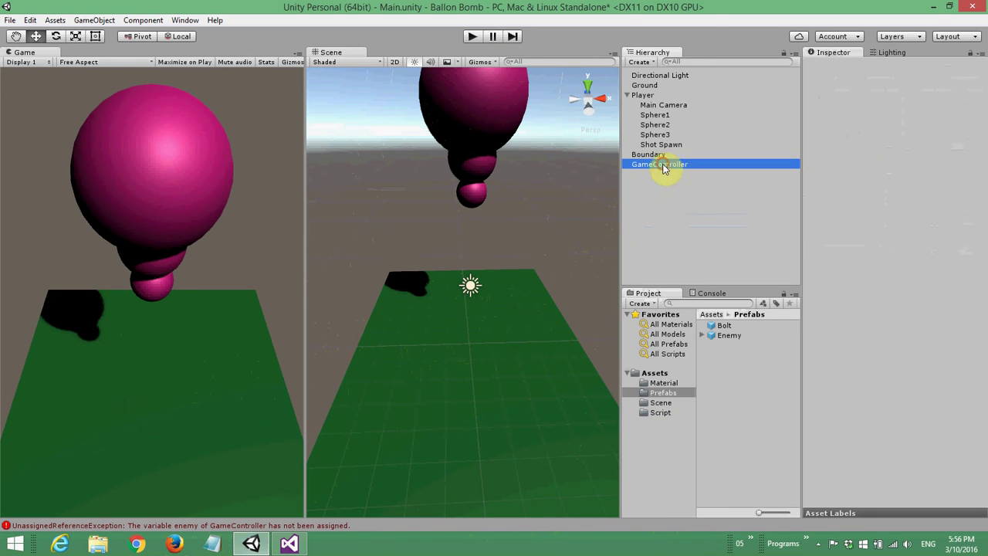
drag(727, 335, 896, 168)
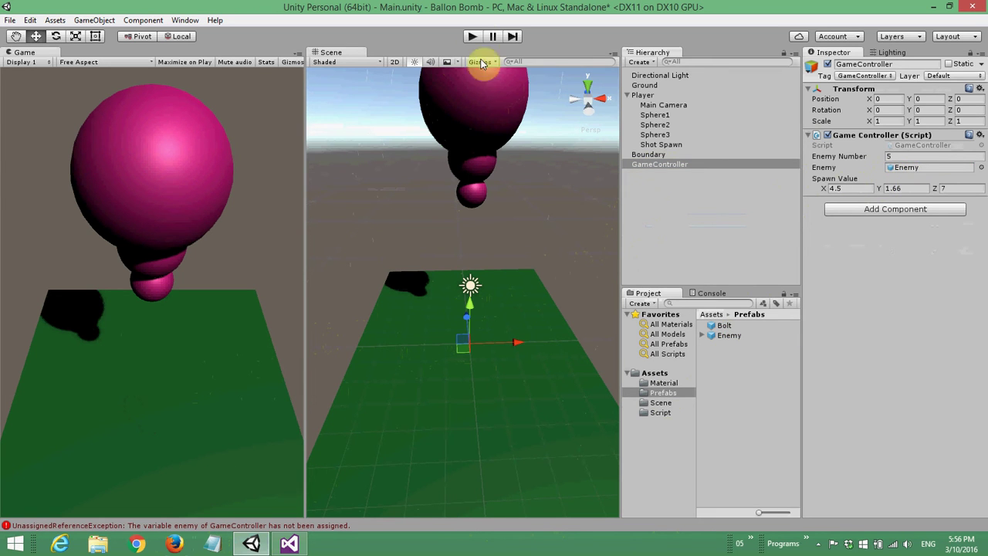
- Run and stop the game, then clear the Console log
click(472, 37)
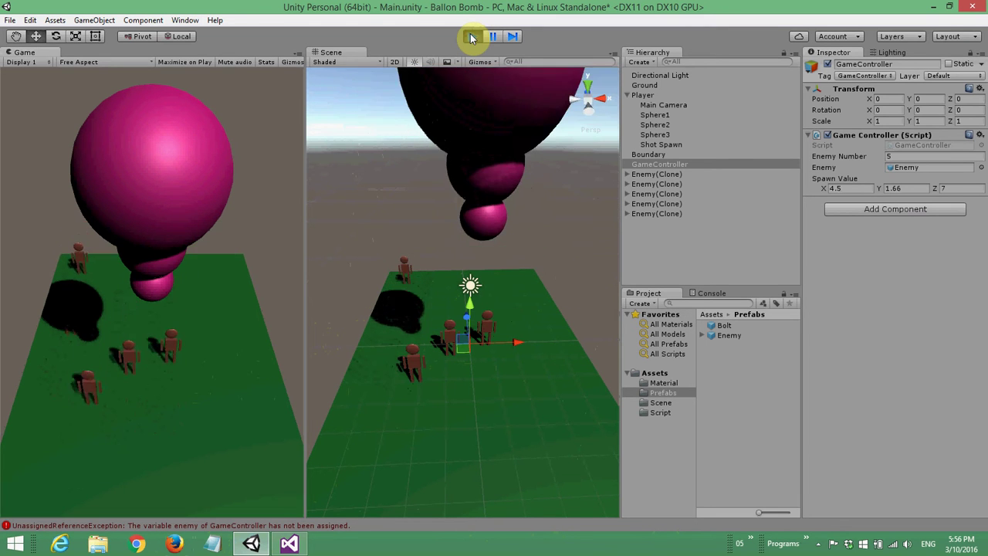
click(473, 37)
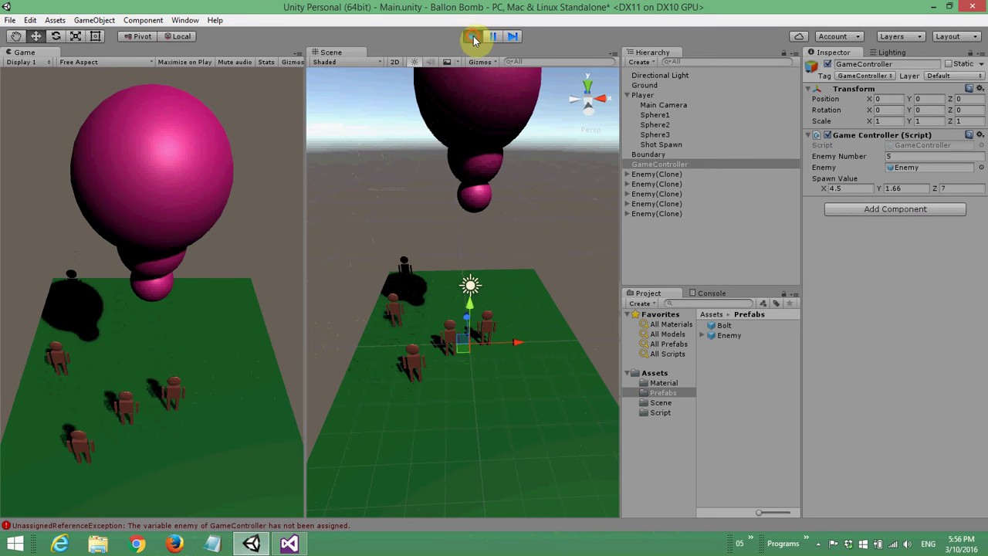
click(711, 293)
click(635, 304)
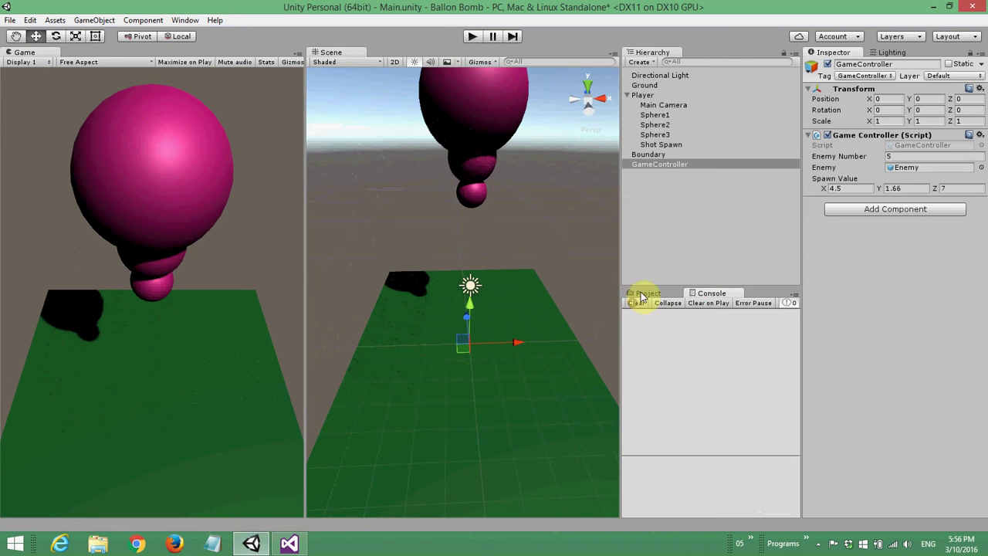
click(647, 294)
- Playtest again, moving the balloon left and right and firing bolts, then stop play
click(473, 35)
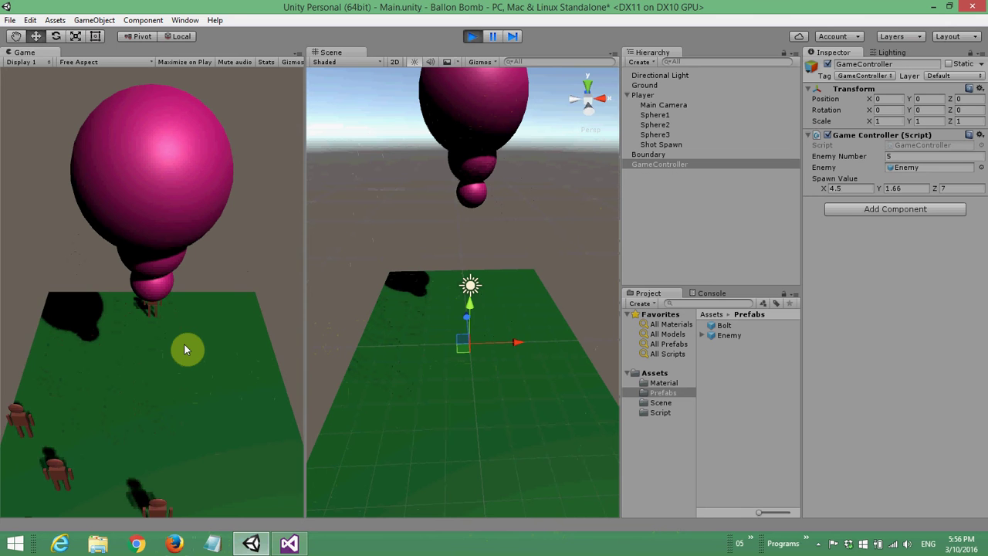
key(Left)
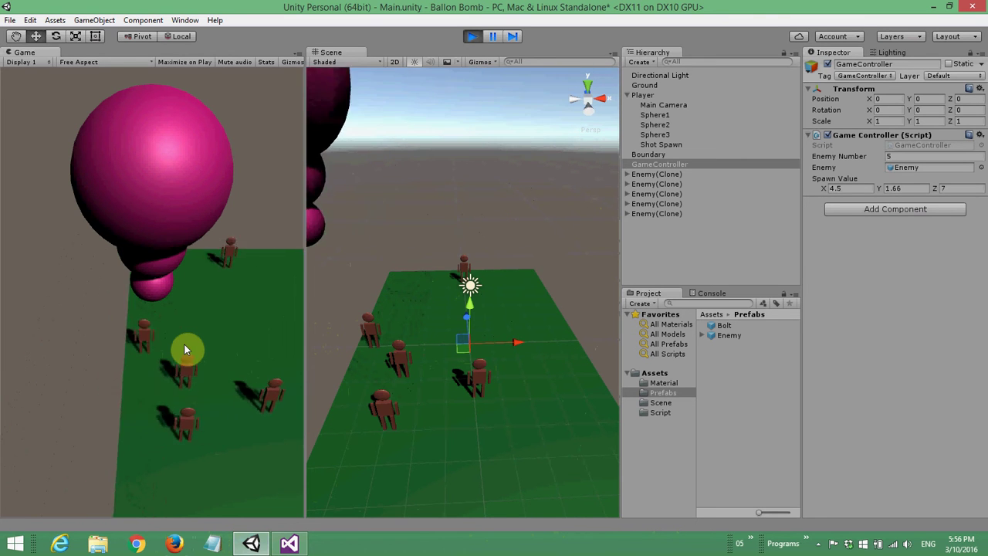
key(Right)
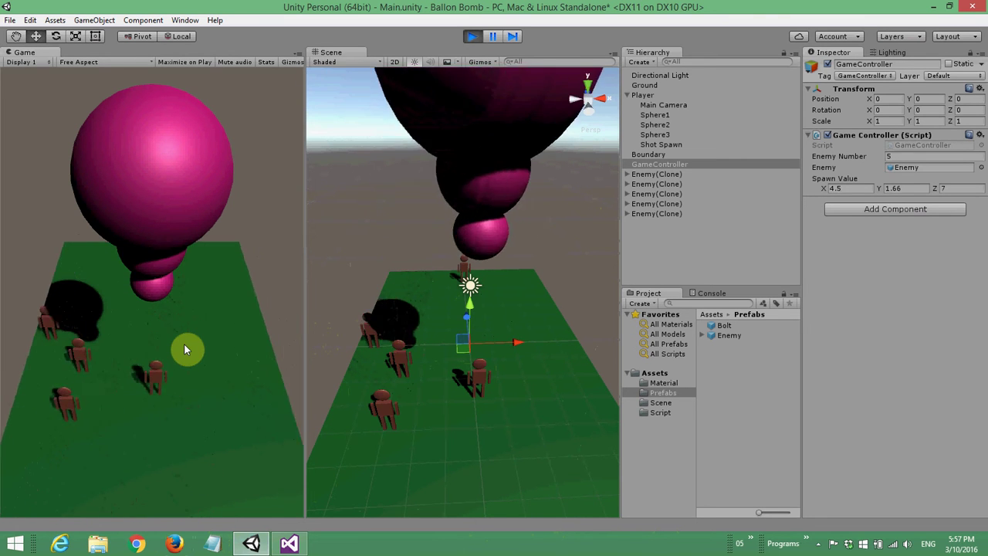
key(Left)
key(Right)
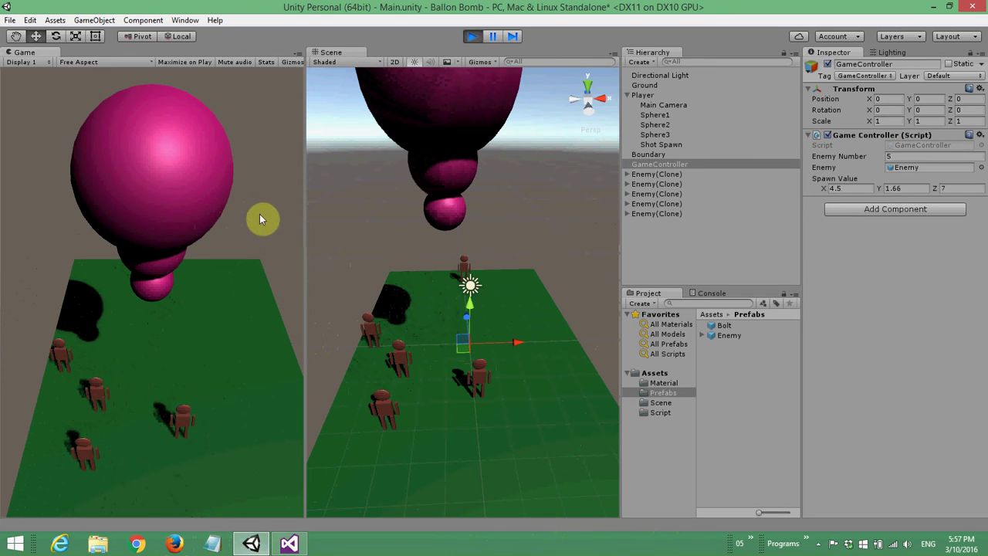
key(Right)
click(289, 198)
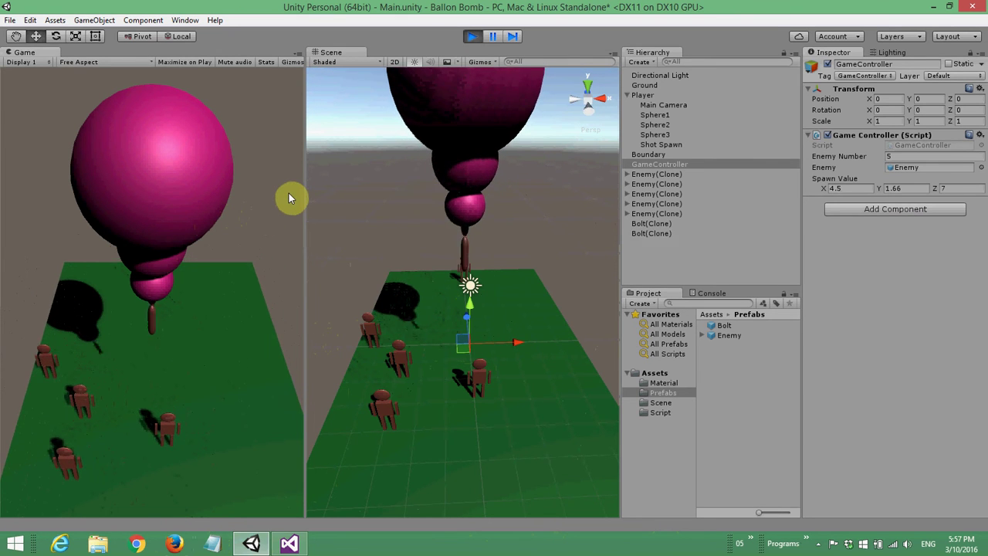
key(Left)
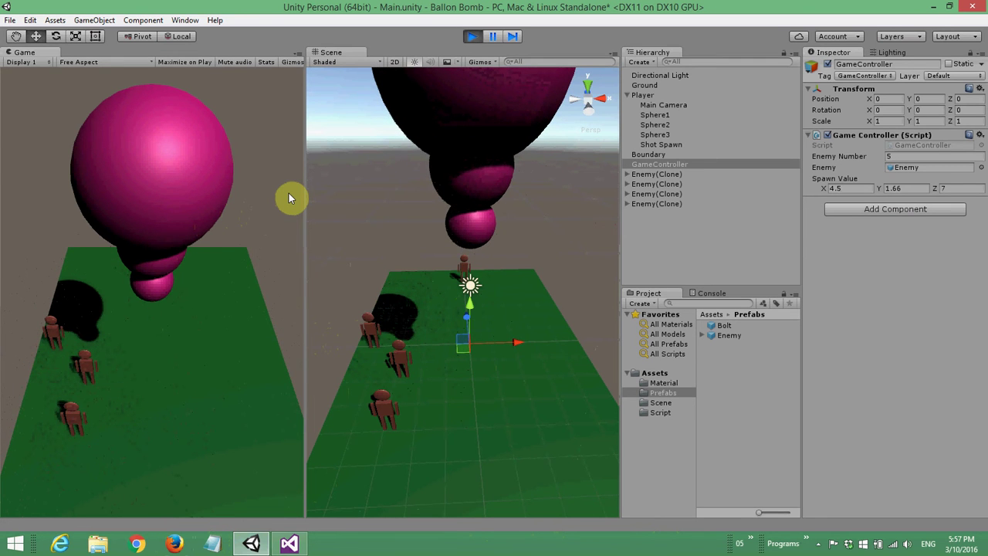
click(473, 37)
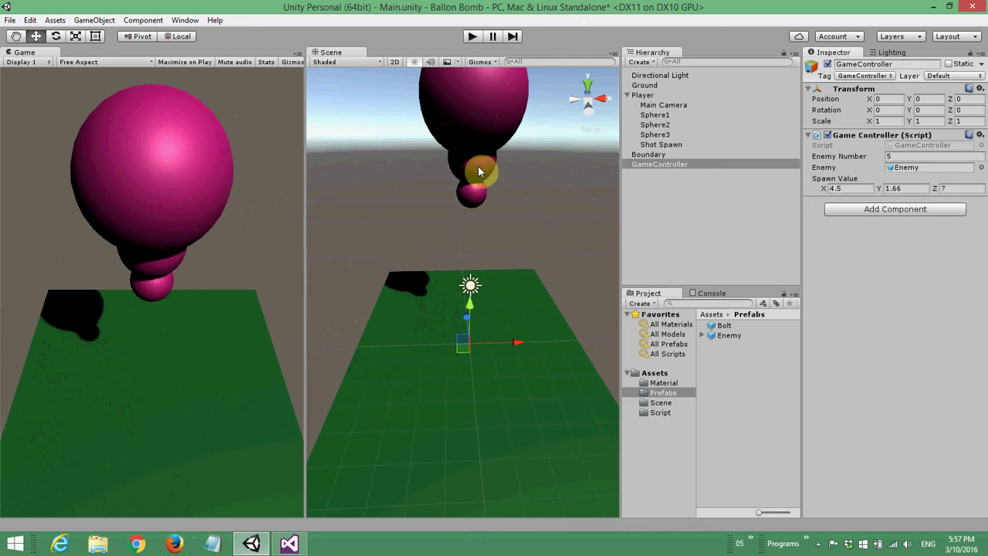
- Create a UI Text with a new Canvas, named Score Text and displaying 'Score Text'
click(657, 207)
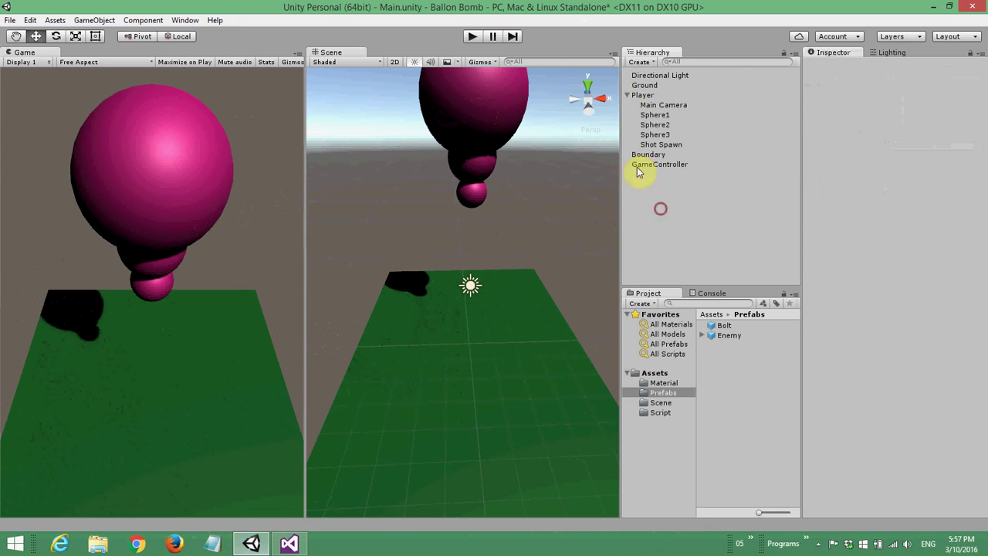
click(639, 63)
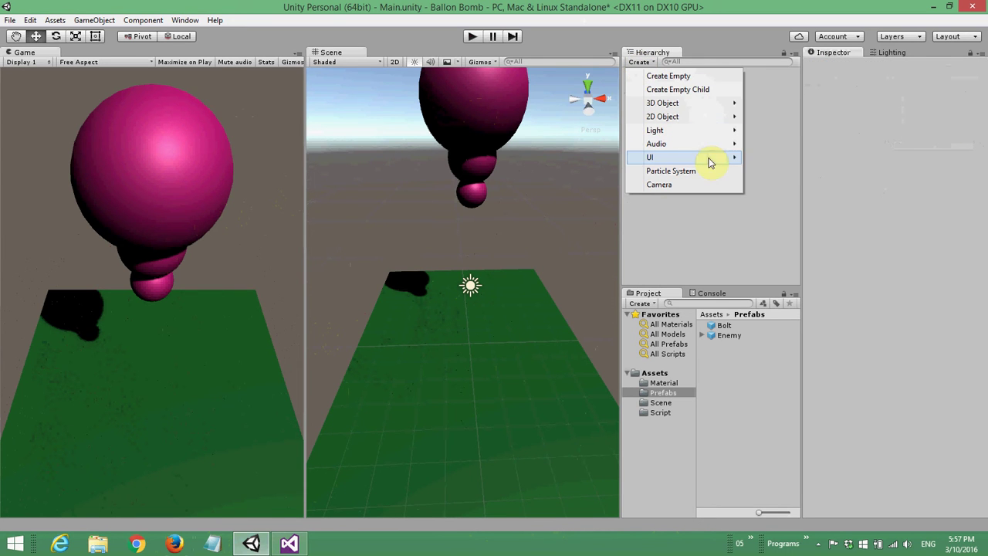
mouse_move(706, 157)
click(768, 159)
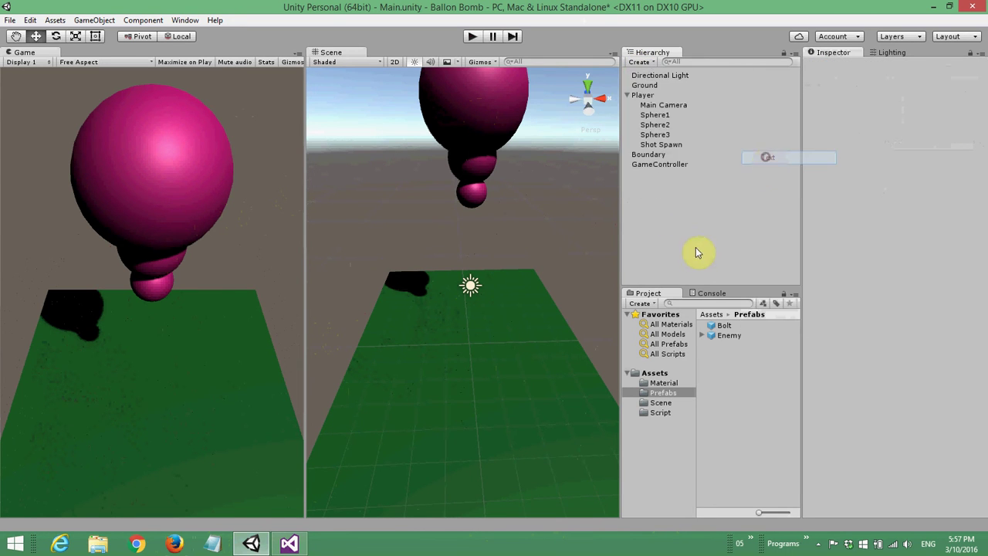
text(Sco)
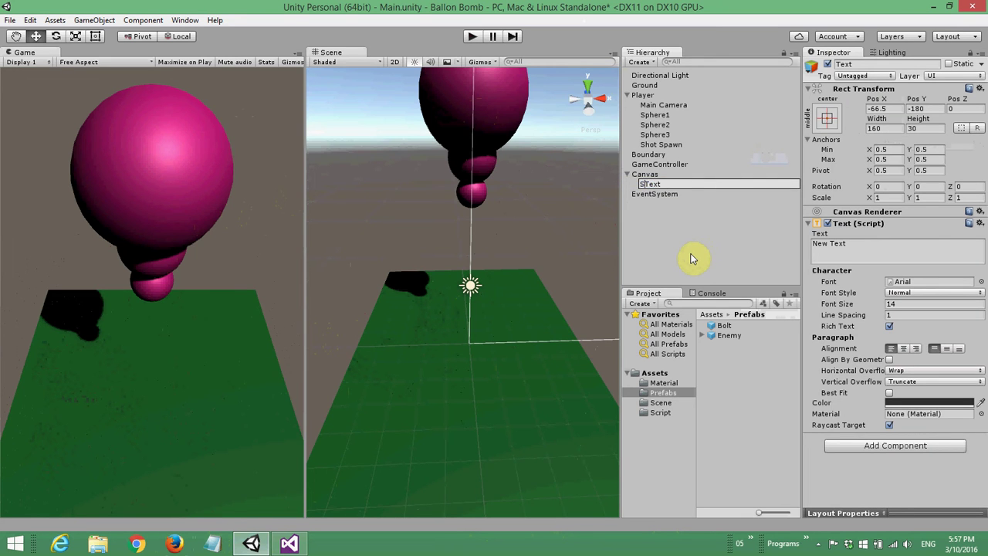
text(re)
key(Return)
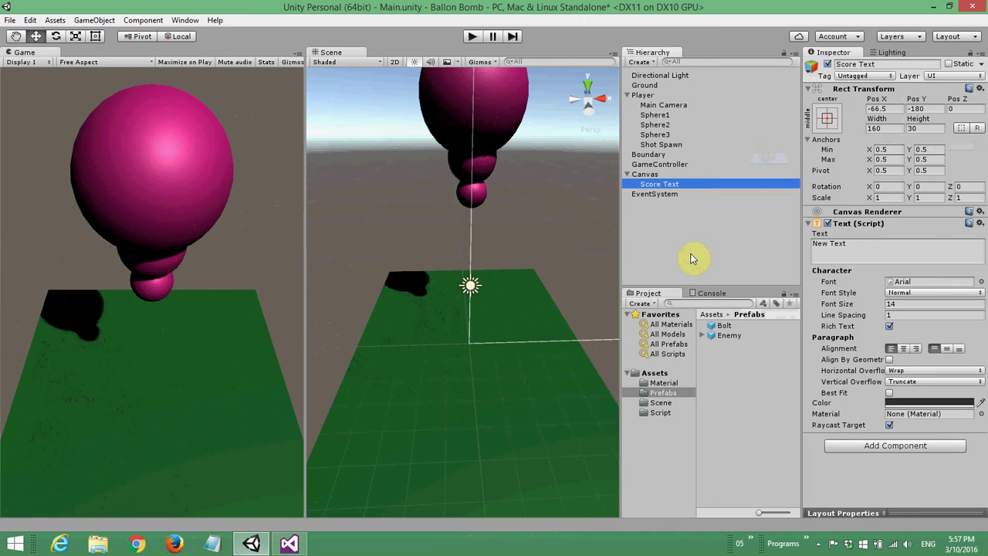
key(F2)
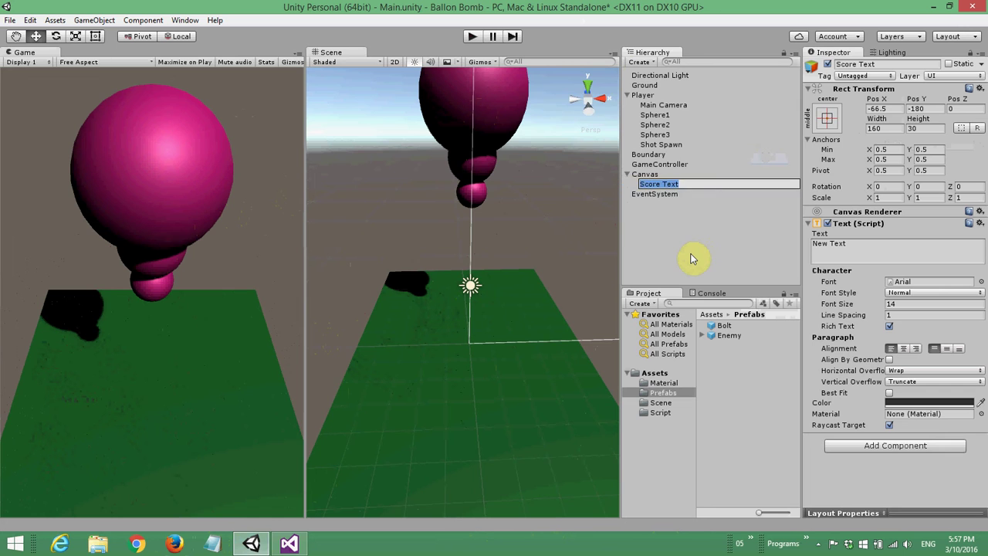
click(898, 248)
text(Score Text)
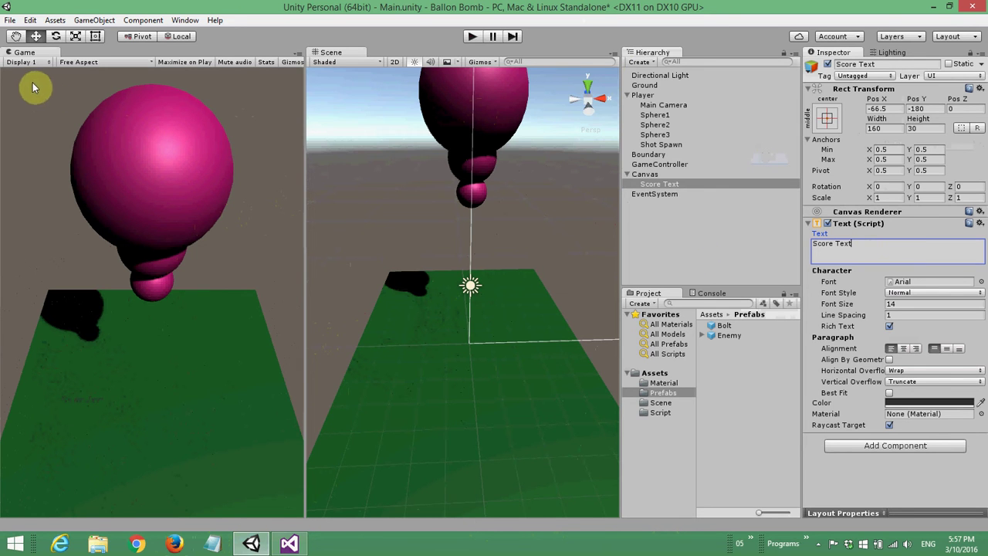
- Anchor the Score Text label to the top-left corner, also setting its position
click(828, 120)
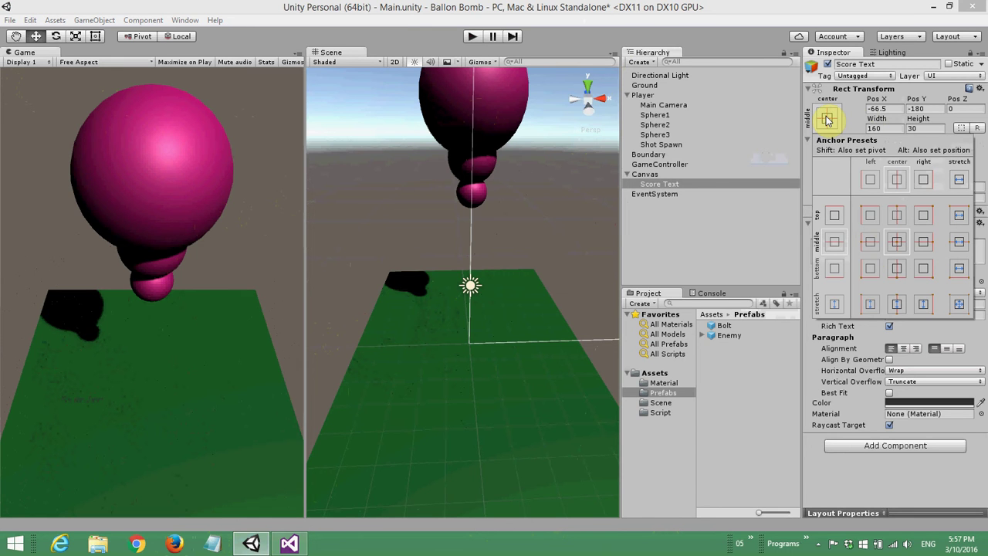
key(alt)
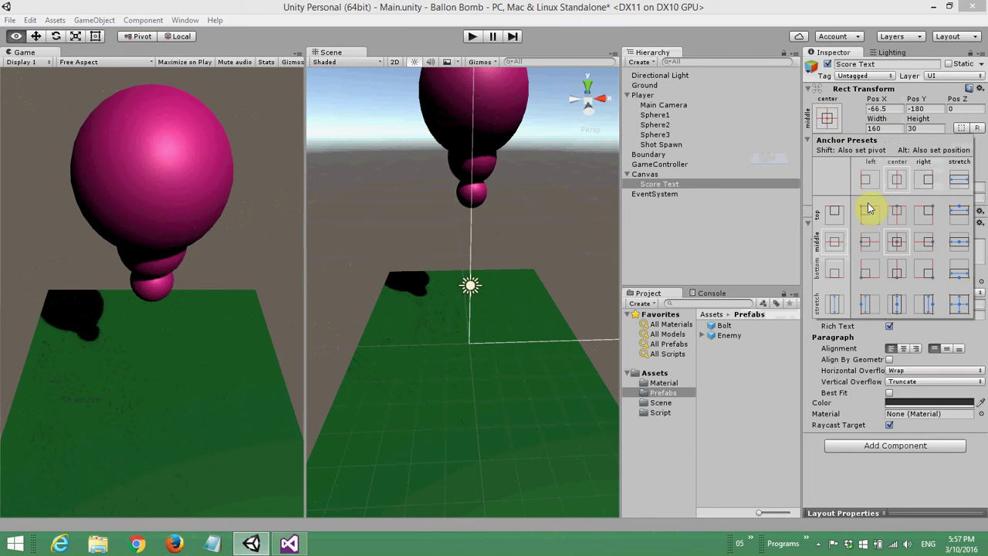
alt+click(869, 208)
click(833, 116)
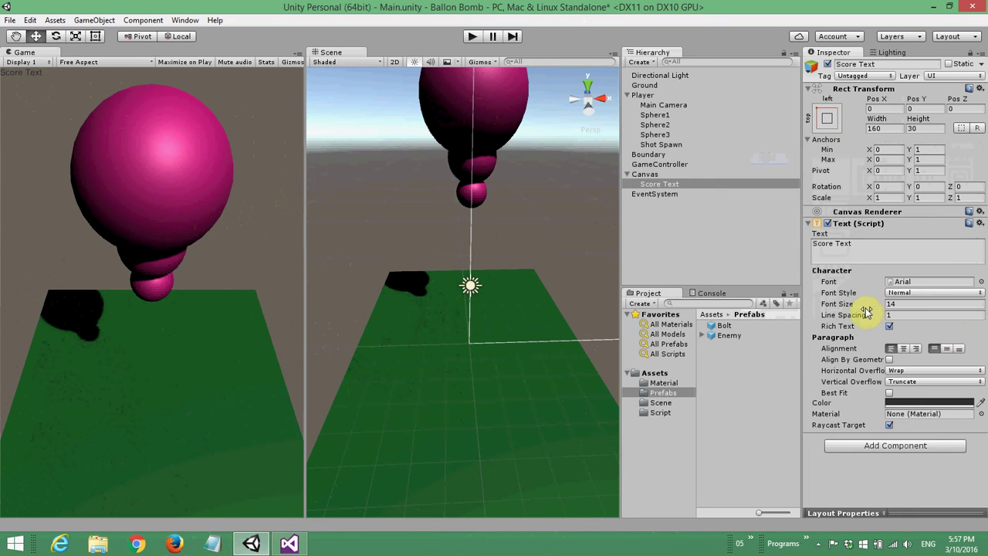
- Give the score label font size 20 and white text colour
click(923, 303)
text(20)
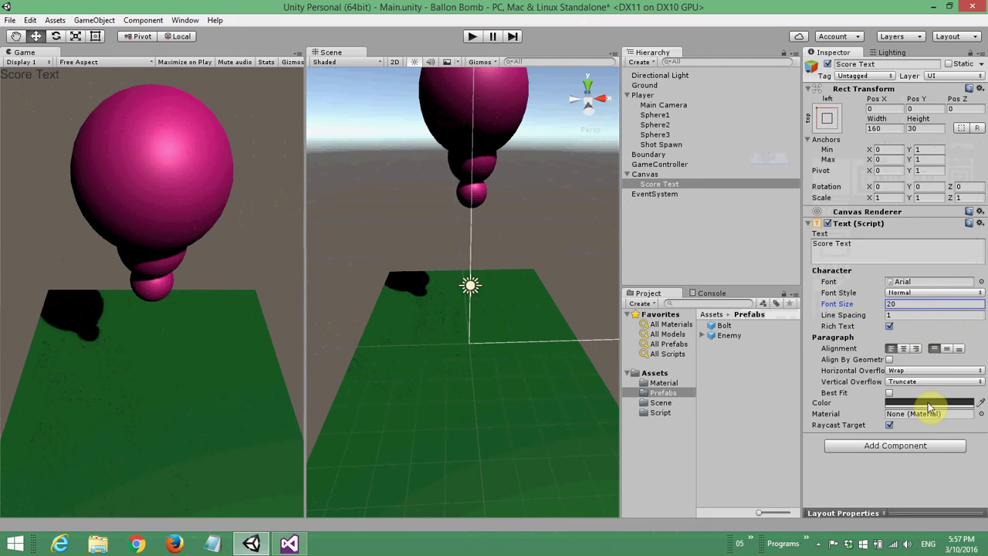
click(928, 402)
drag(442, 168, 430, 138)
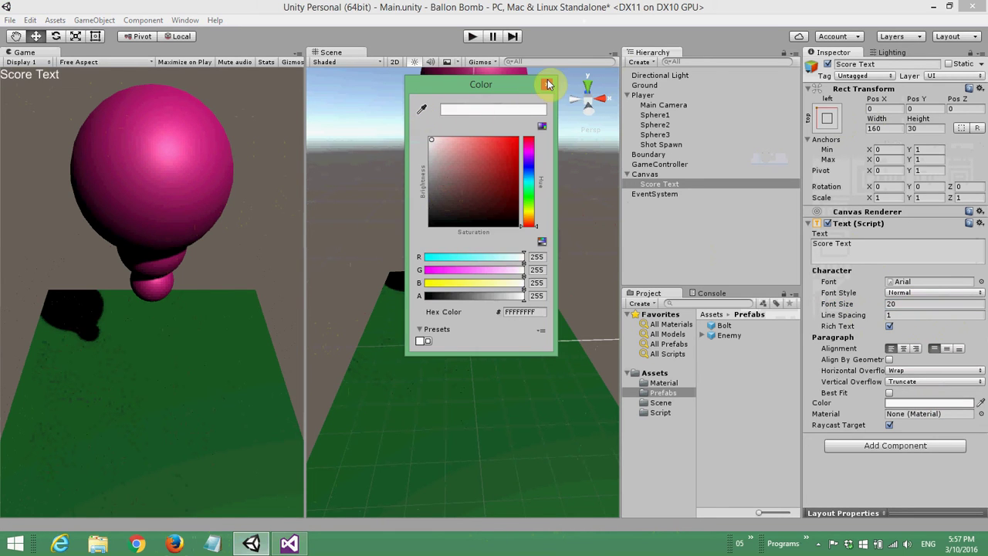
click(547, 84)
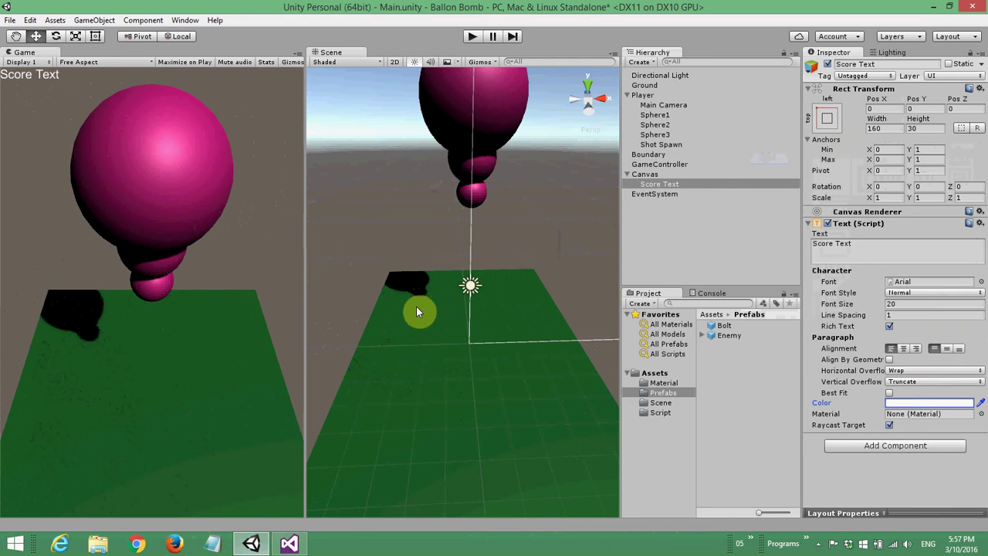
- Position the score label at Pos X 10, Pos Y -10, then select the Canvas
click(888, 109)
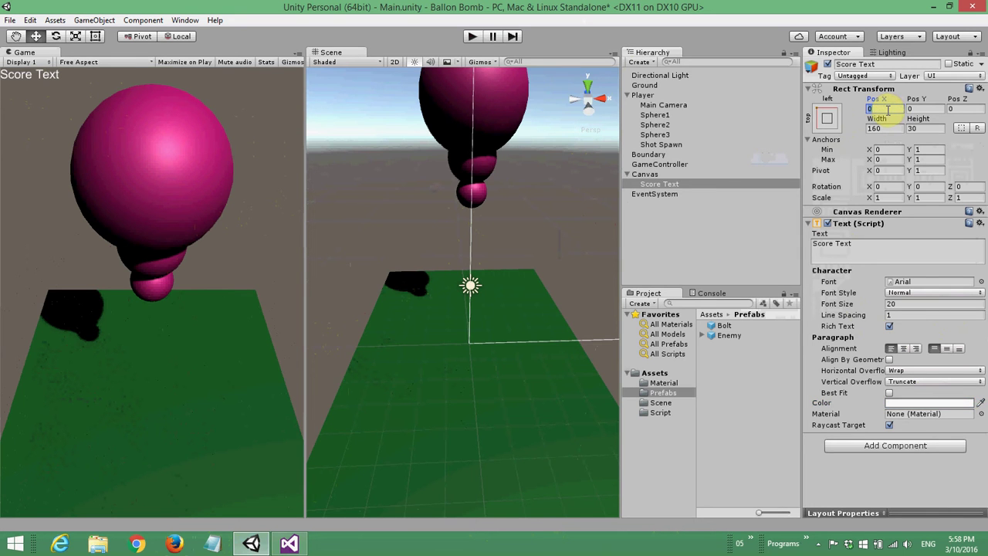
text(10)
key(Tab)
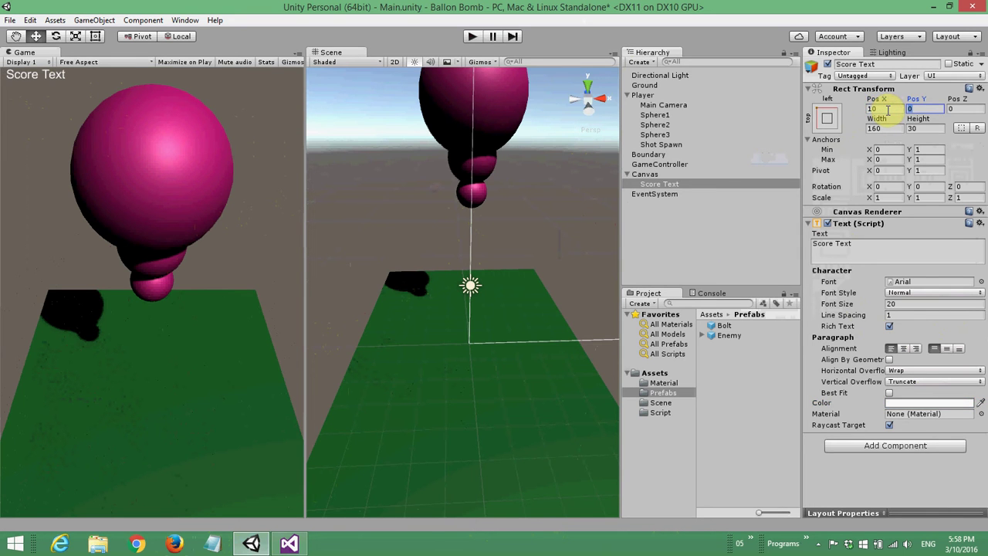
text(-10)
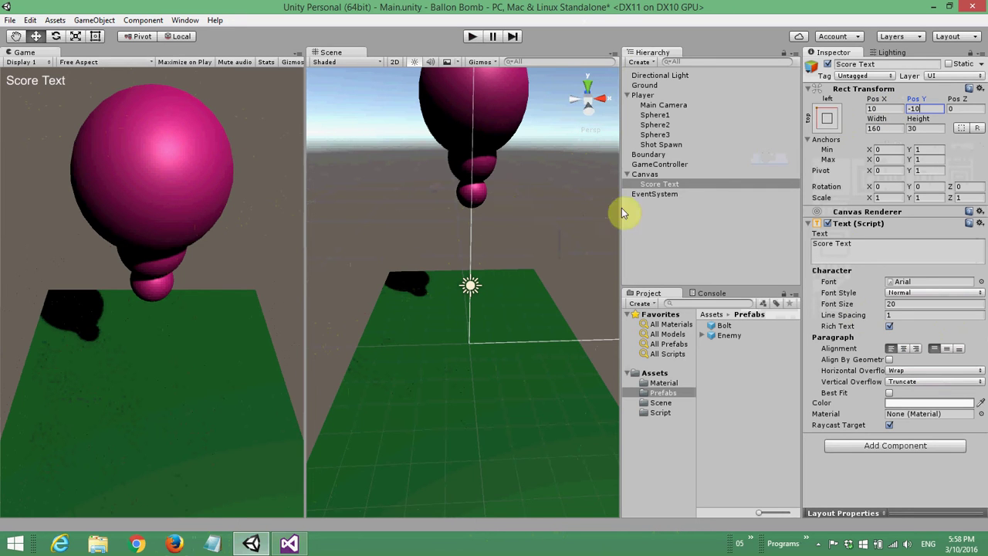
click(674, 232)
click(647, 176)
- Add a Text under the Canvas named Restart Text, displaying 'Restart Text'
right_click(647, 178)
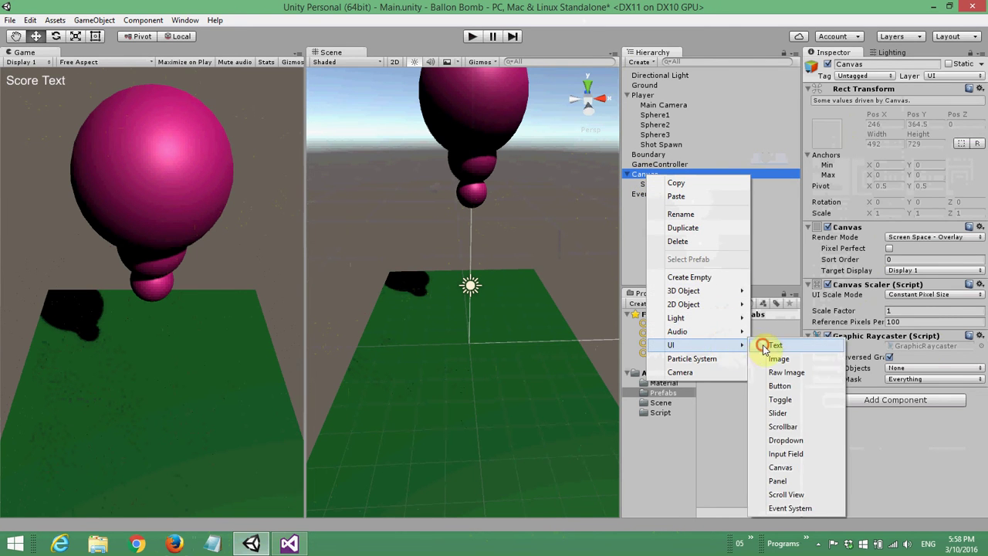
click(763, 346)
text(Resta)
key(Return)
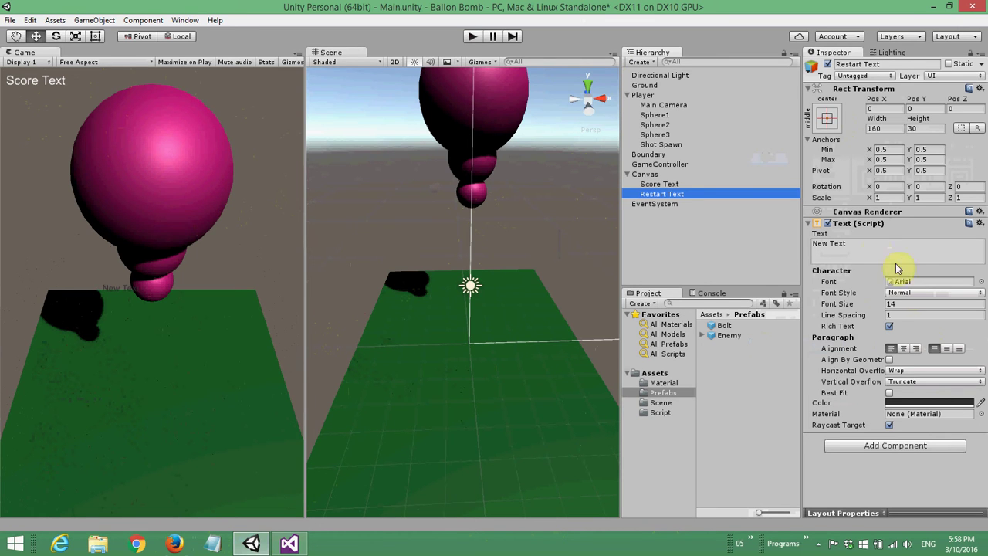
click(873, 253)
text(Restart Text)
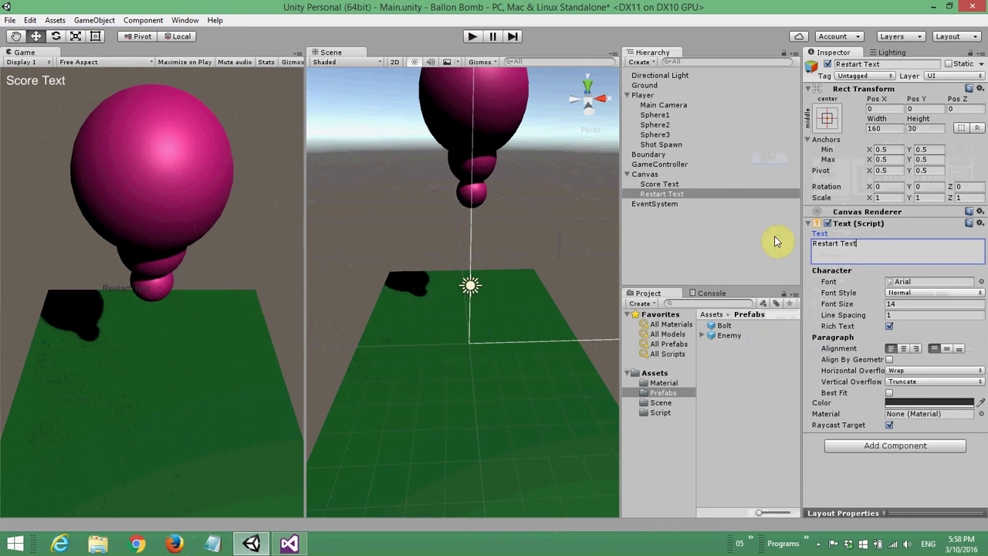
- Anchor the restart label top-right with pivot and position, and right-align its text
click(827, 117)
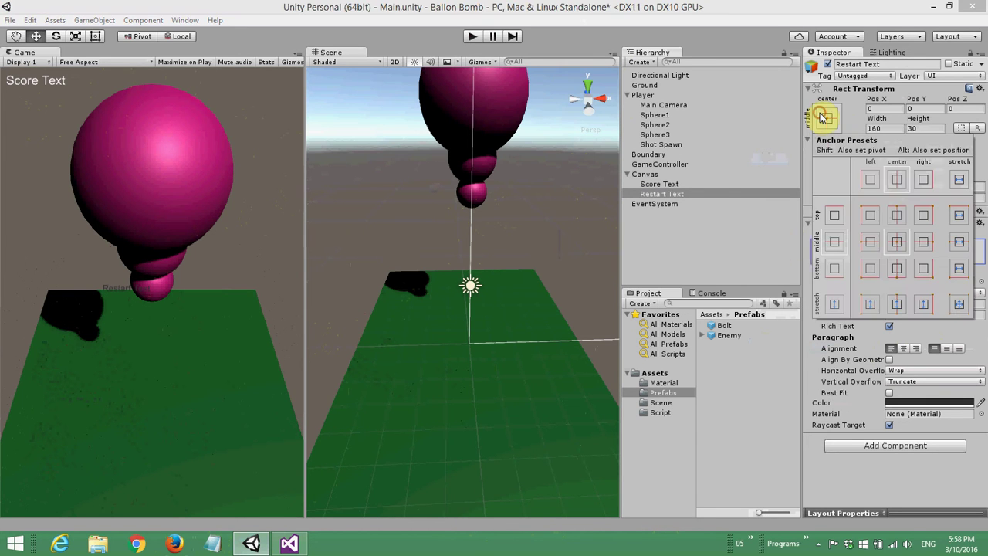
key(shift+alt)
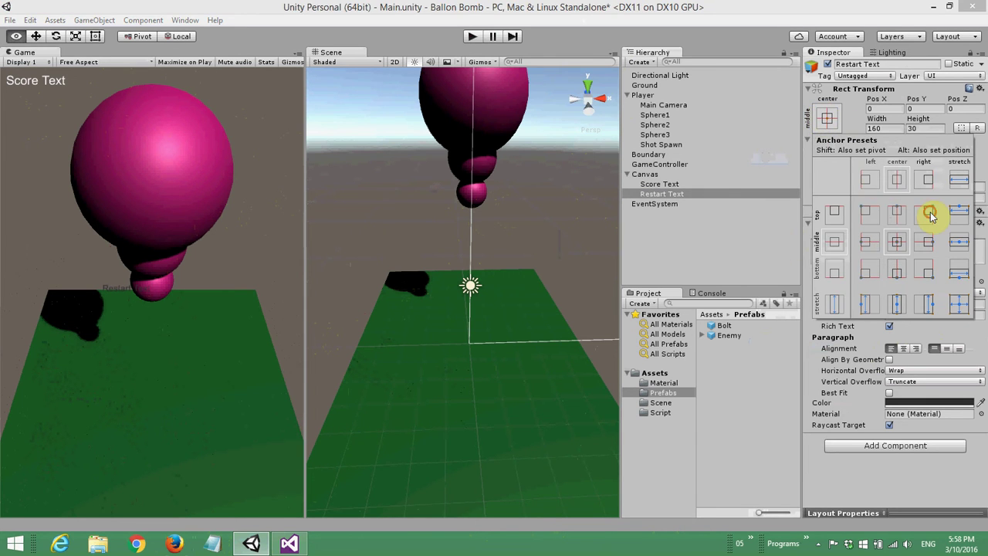
alt+shift+click(931, 212)
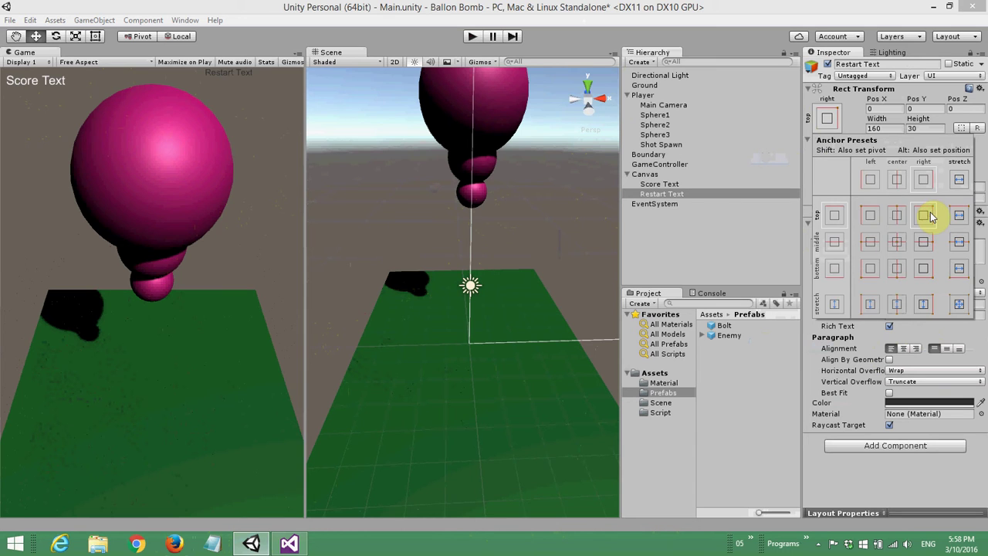
click(823, 116)
click(915, 350)
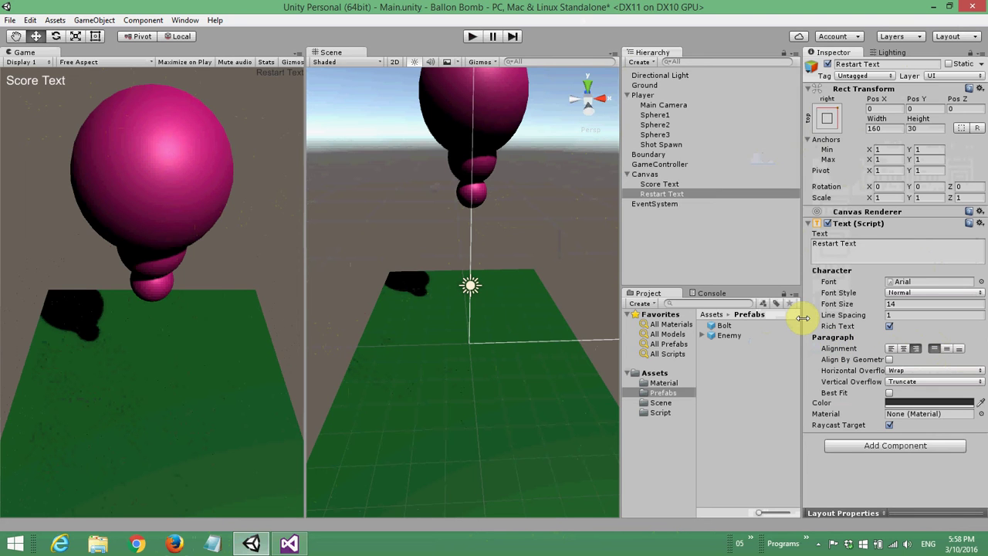
- Give the restart label font size 20 and white text colour
click(900, 303)
text(20)
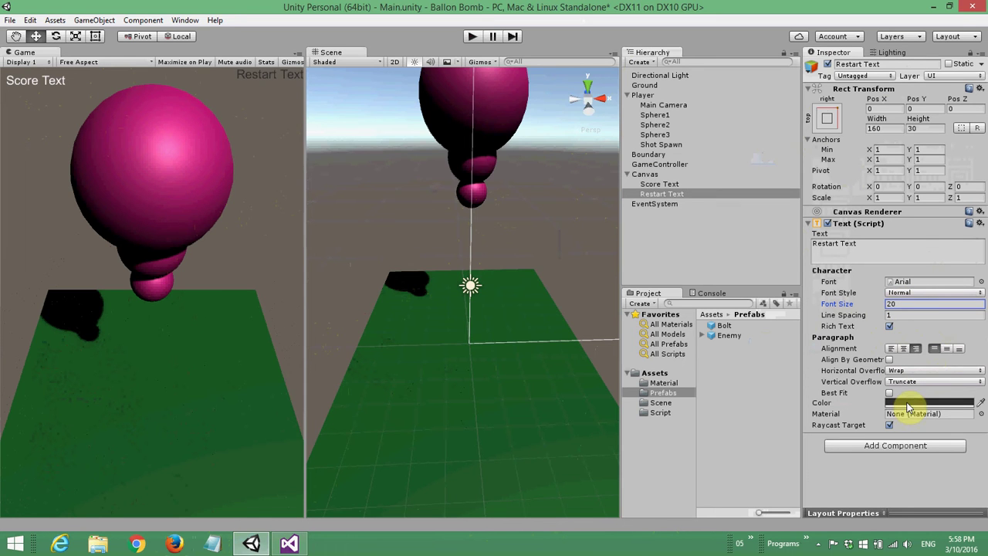
click(910, 403)
drag(463, 165, 429, 137)
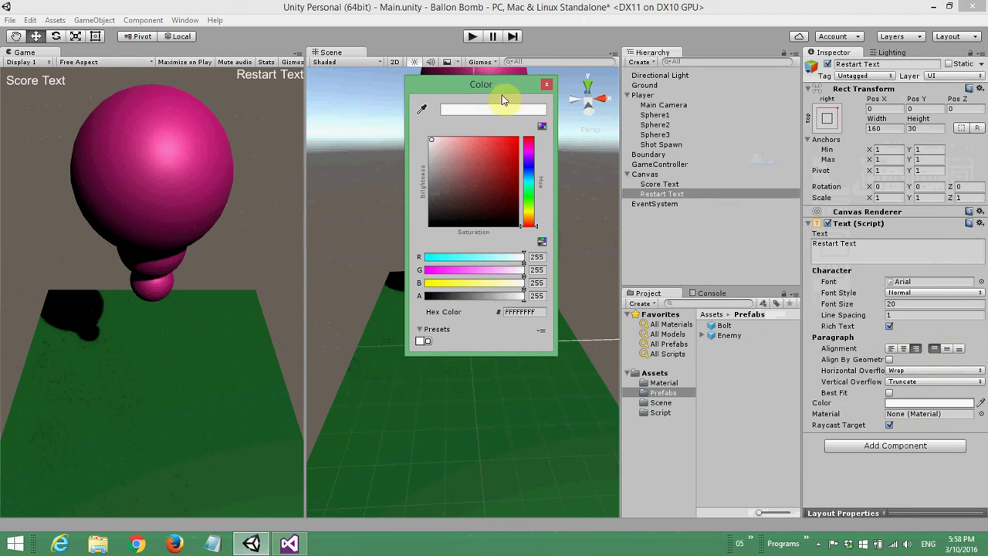
click(546, 84)
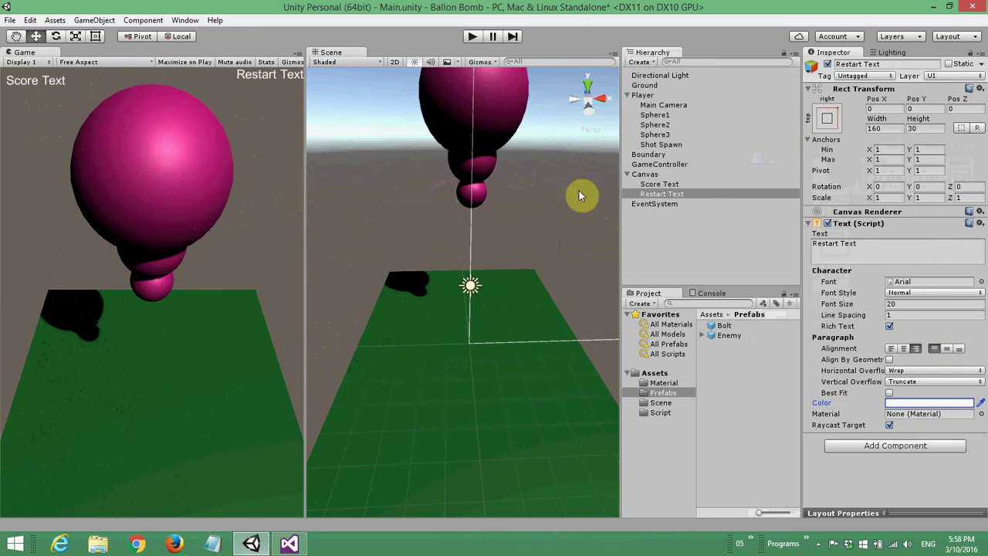
- Position the restart label at Pos X -10, Pos Y -10
click(876, 108)
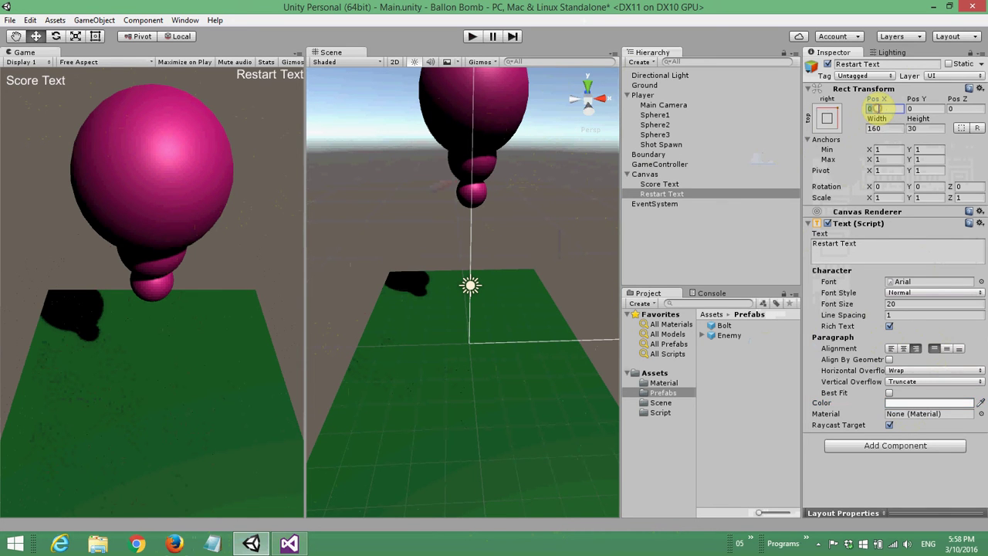
text(-10)
key(Tab)
text(10)
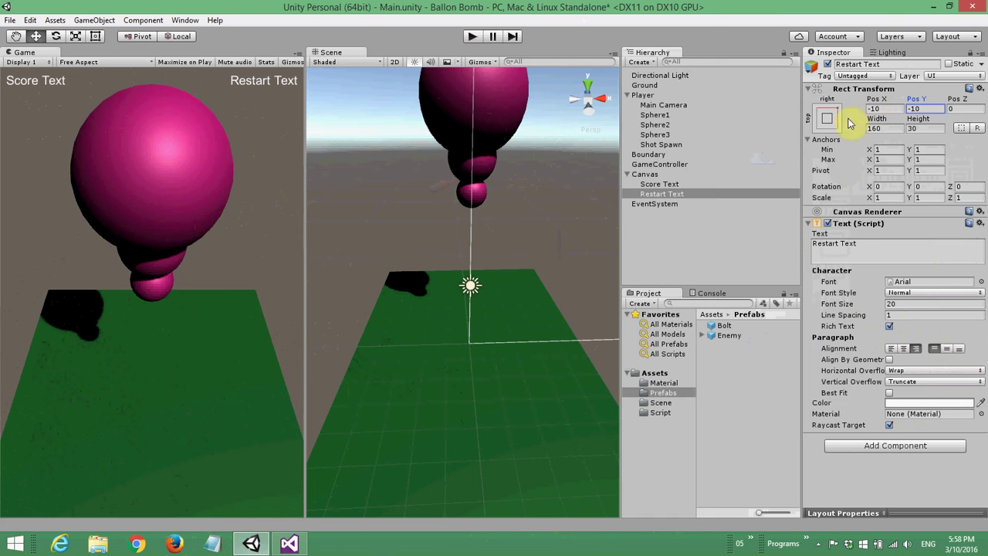
click(717, 210)
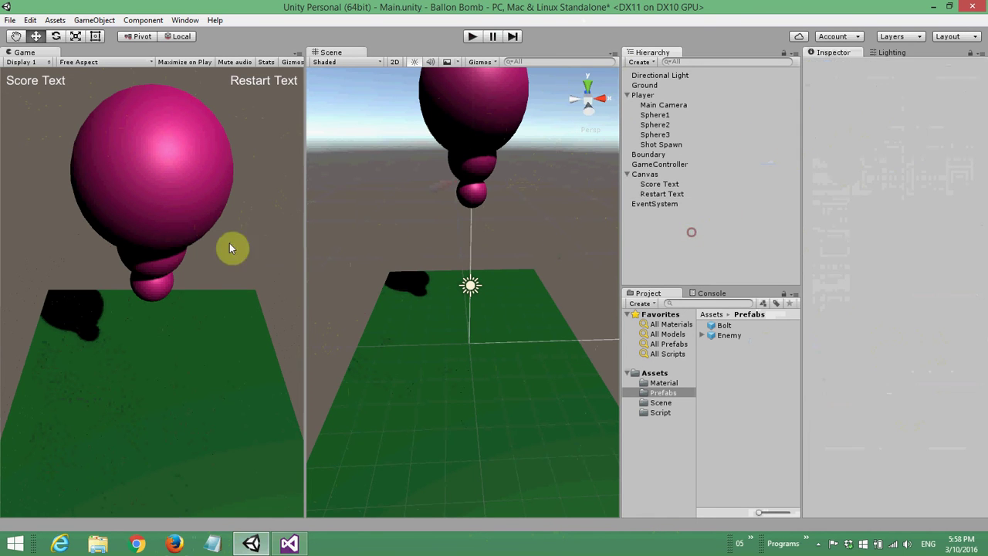
- Add a Text under the Canvas named Game Over Text, displaying 'Game Over Text'
right_click(645, 174)
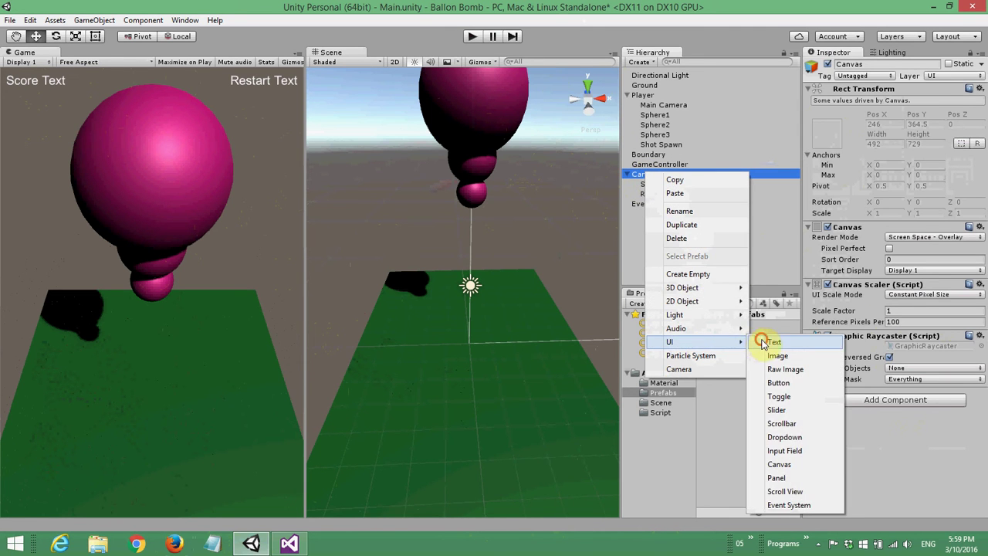
click(763, 341)
key(Home)
text(Game Ov)
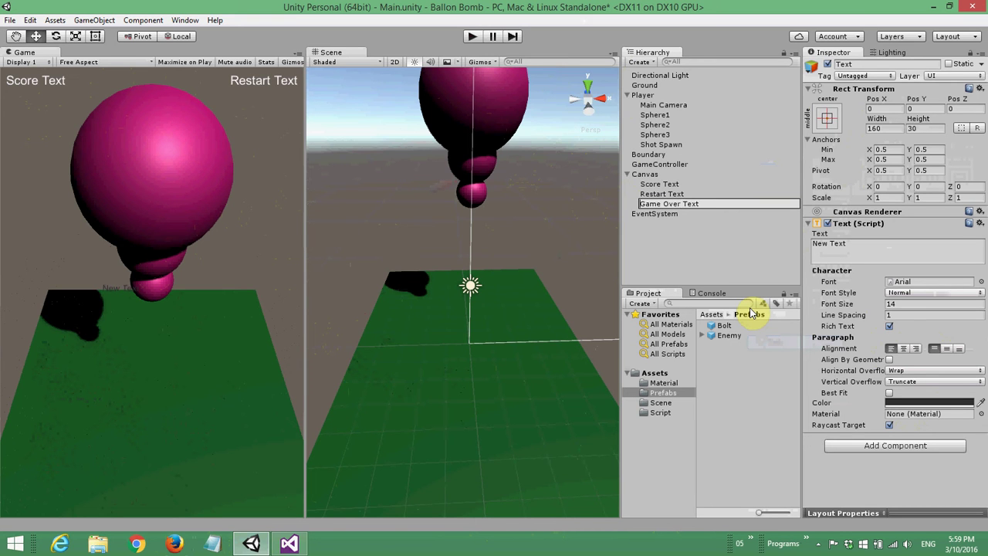
key(Return)
click(887, 252)
text(Game Over Text)
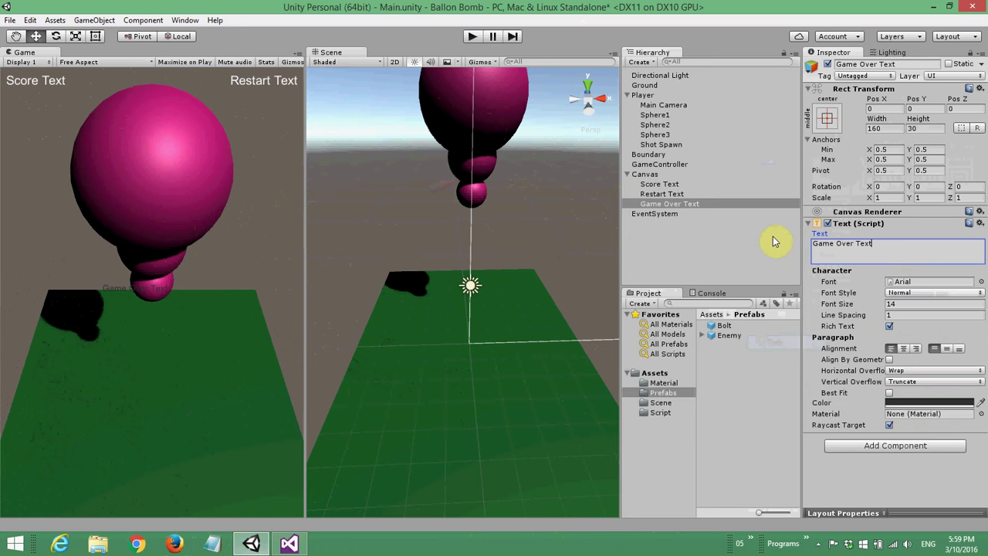
- Centre the Game Over text horizontally and vertically, with font size 26 in white
click(827, 117)
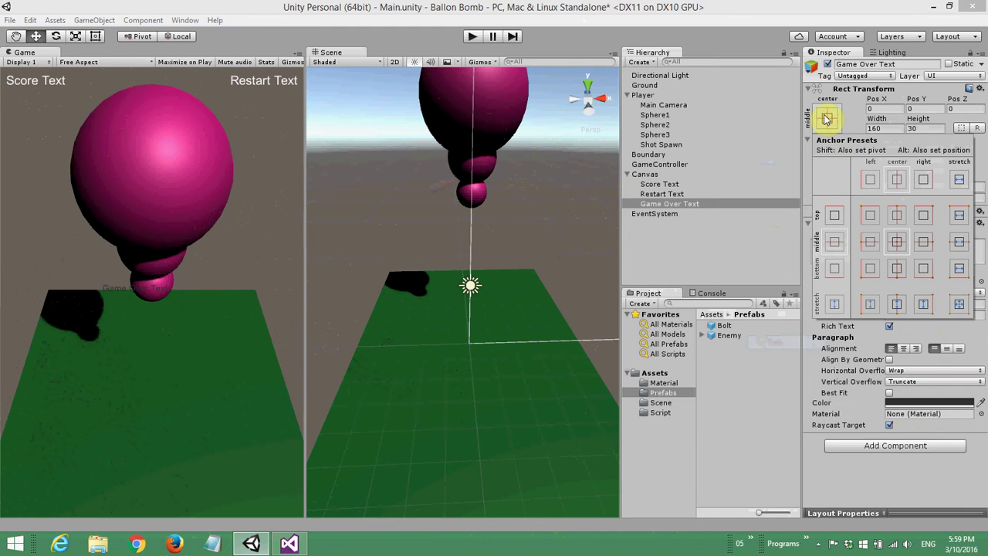
click(827, 117)
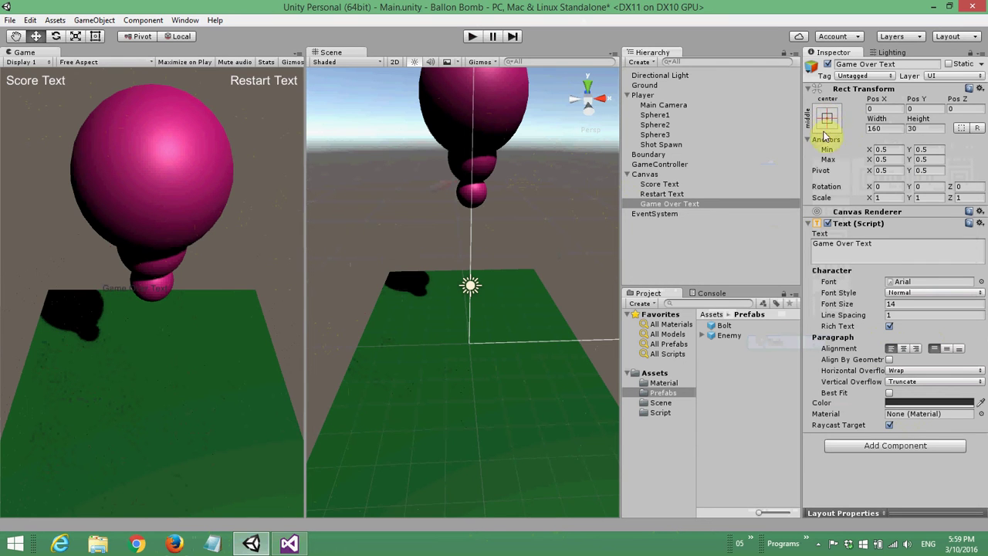
click(904, 349)
click(947, 348)
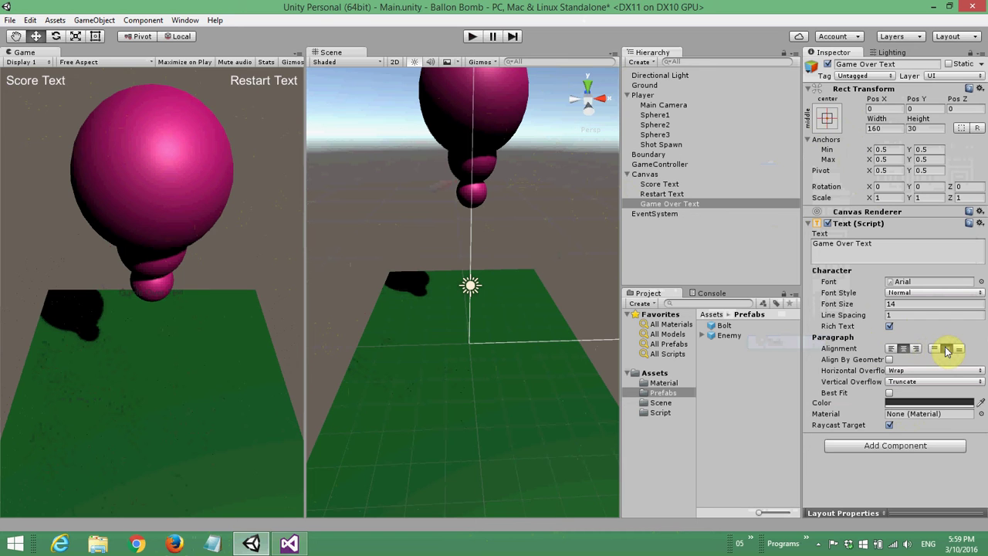
click(902, 306)
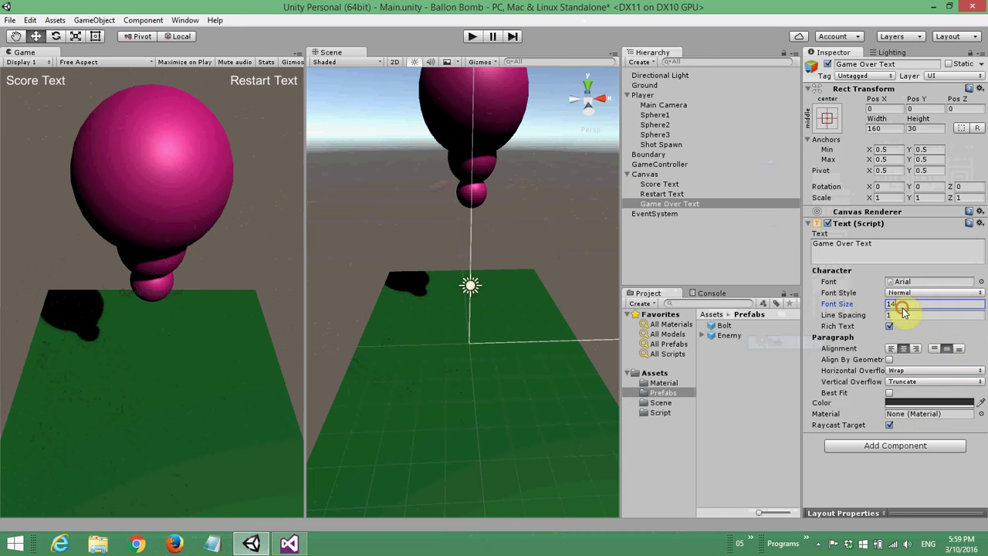
text(26)
click(896, 403)
drag(438, 177, 411, 112)
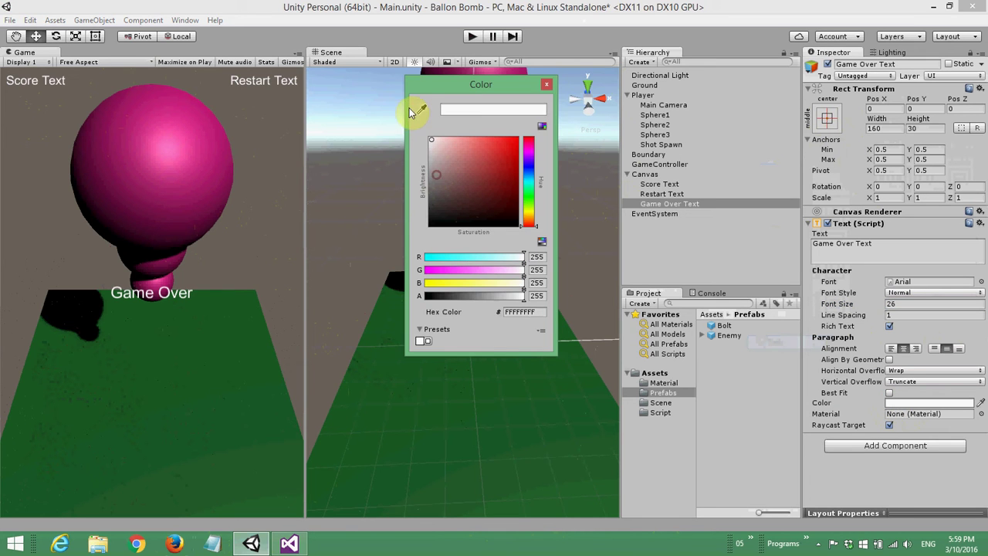
click(547, 84)
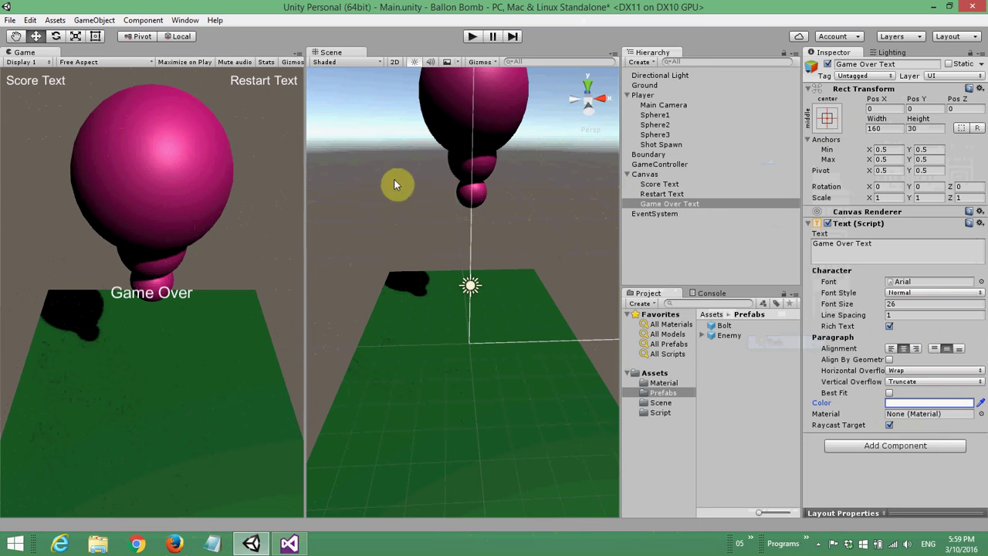
- Save the scene and select the GameController object
click(10, 22)
click(17, 68)
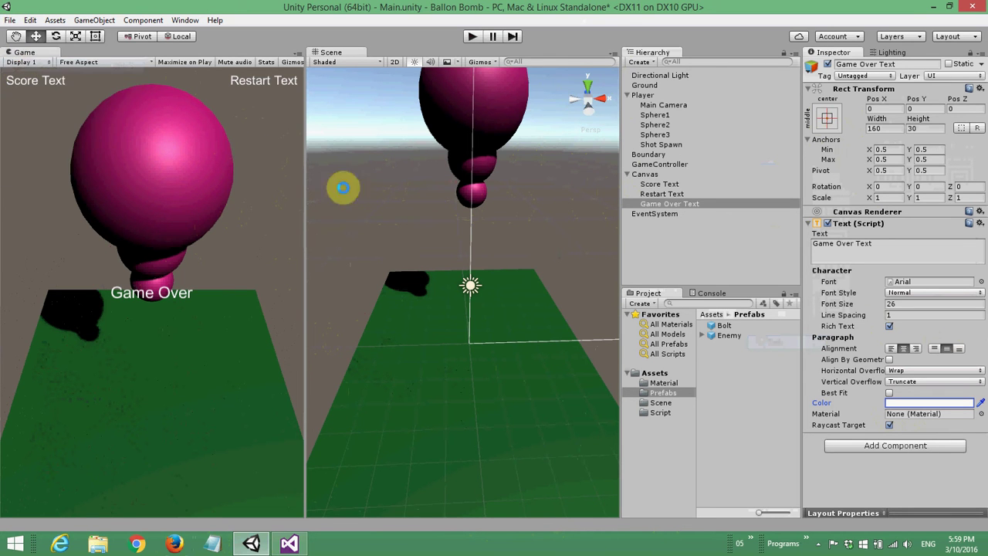
click(641, 164)
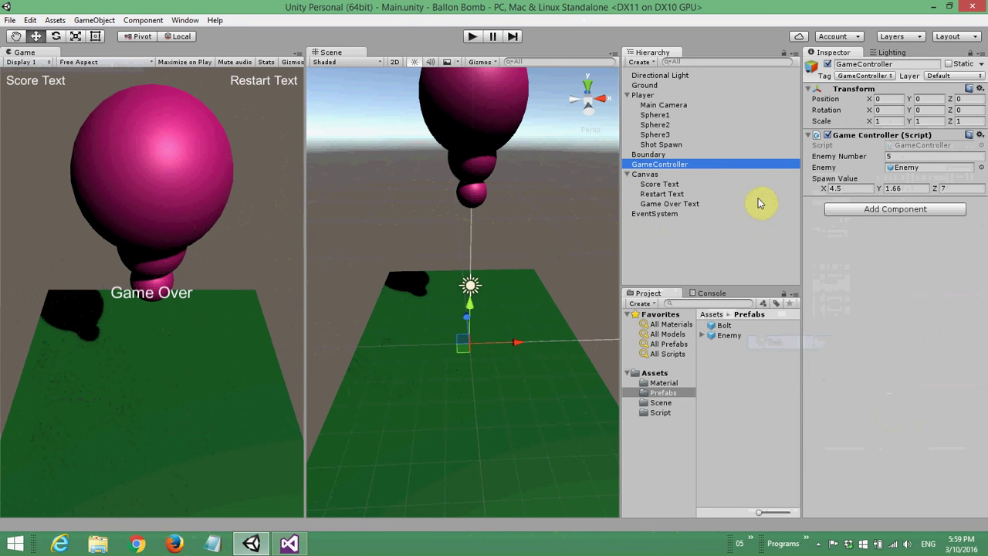
click(165, 106)
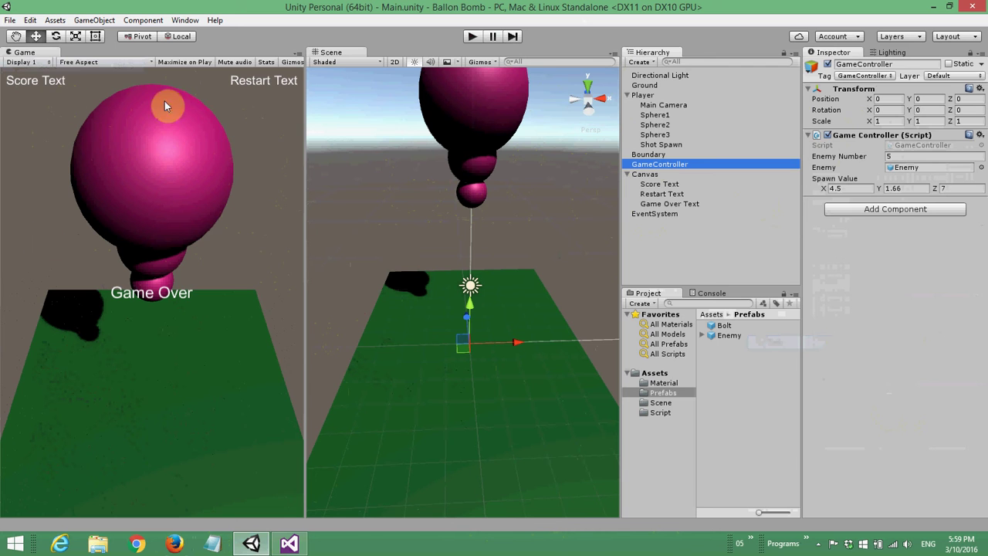
- Open GameController.cs and add 'using UnityEngine.UI;' at the top, then save
double_click(913, 146)
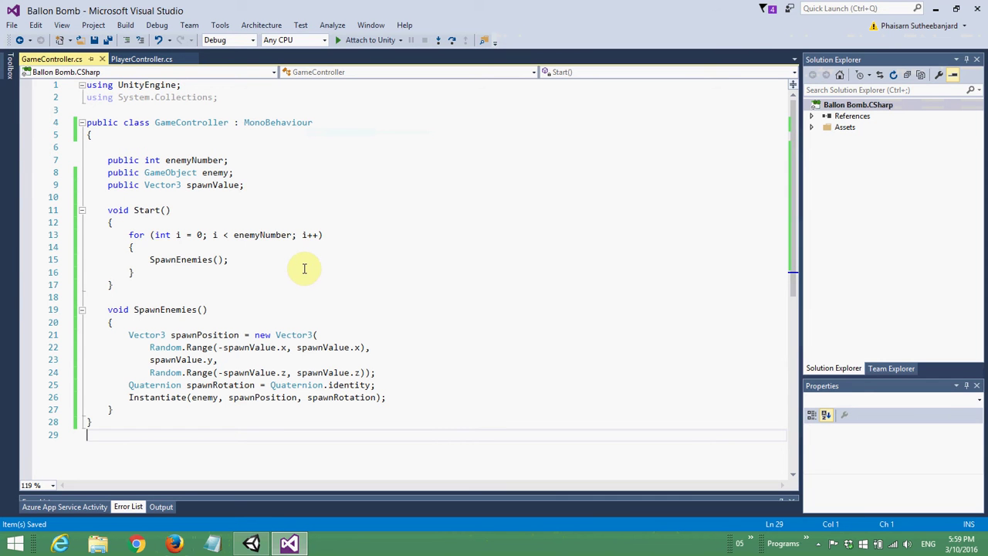
click(296, 103)
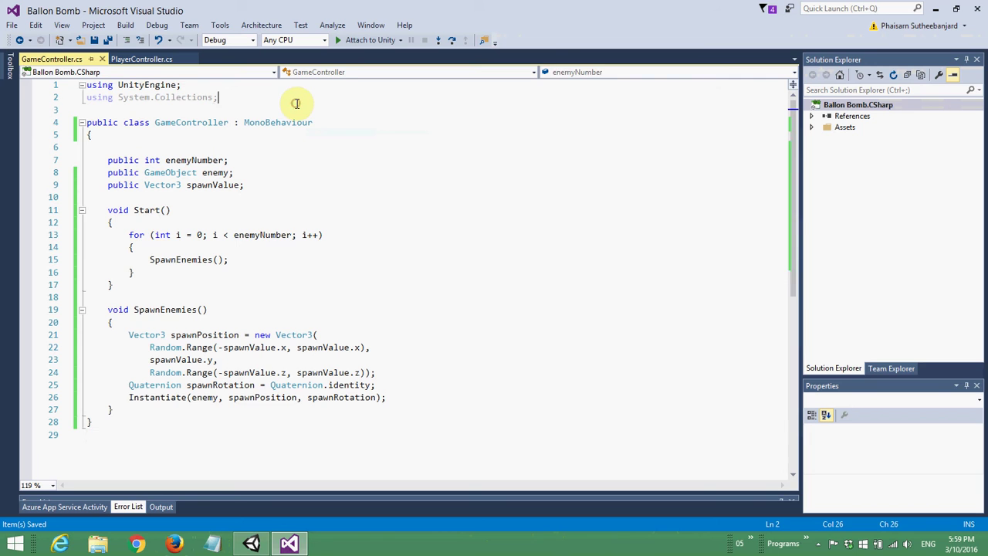
key(Up)
key(Return)
text(using Univers)
key(BackSpace)
key(BackSpace)
key(BackSpace)
key(BackSpace)
text(ty)
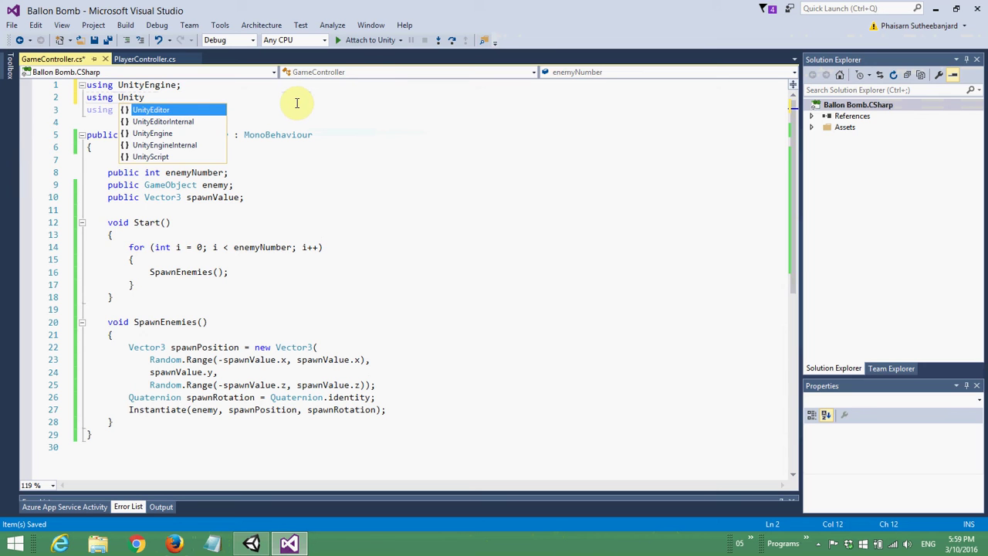
text(Engi)
key(Tab)
text(.UI;)
key(ctrl+s)
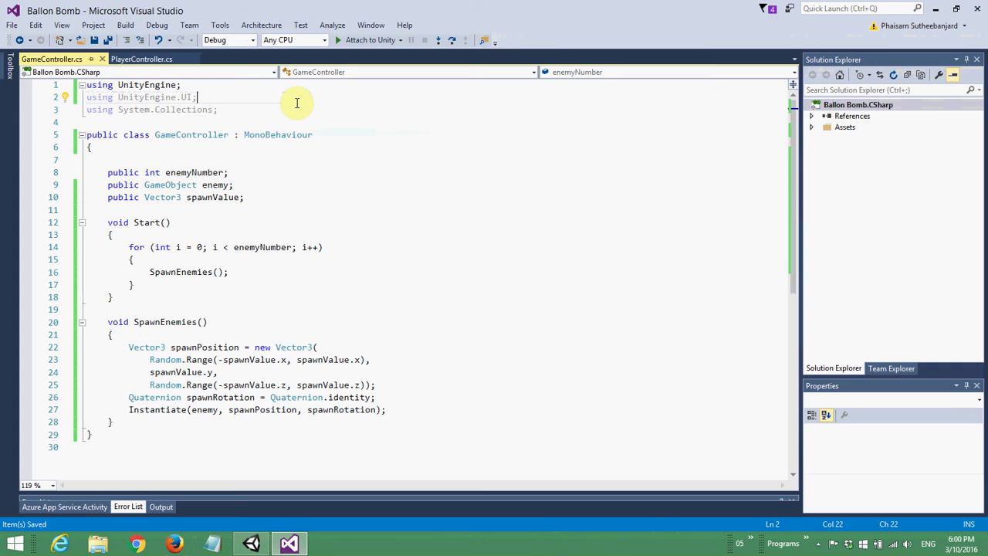
- Add 'using UnityEngine.SceneManagement;' below it and save the script
key(Return)
text(us)
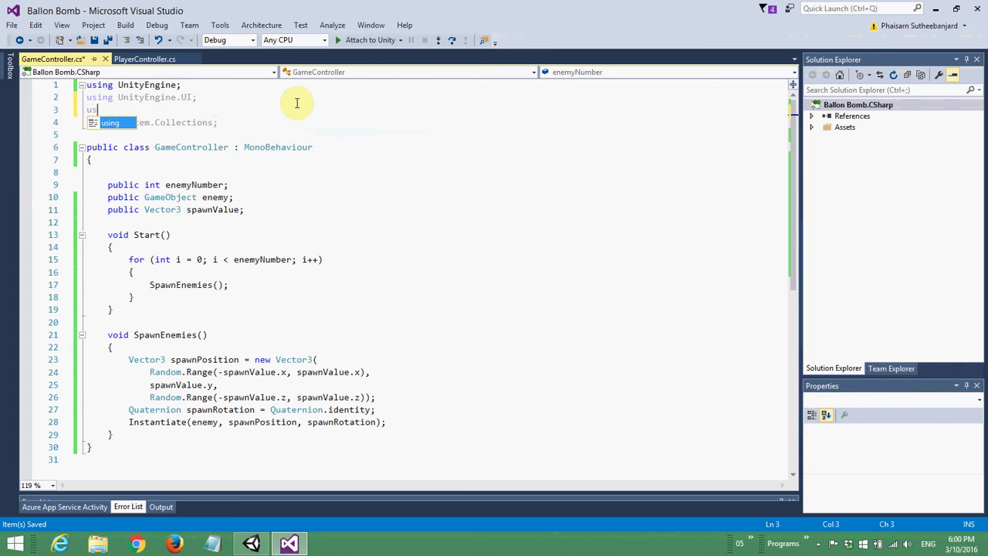
text(ing Uni)
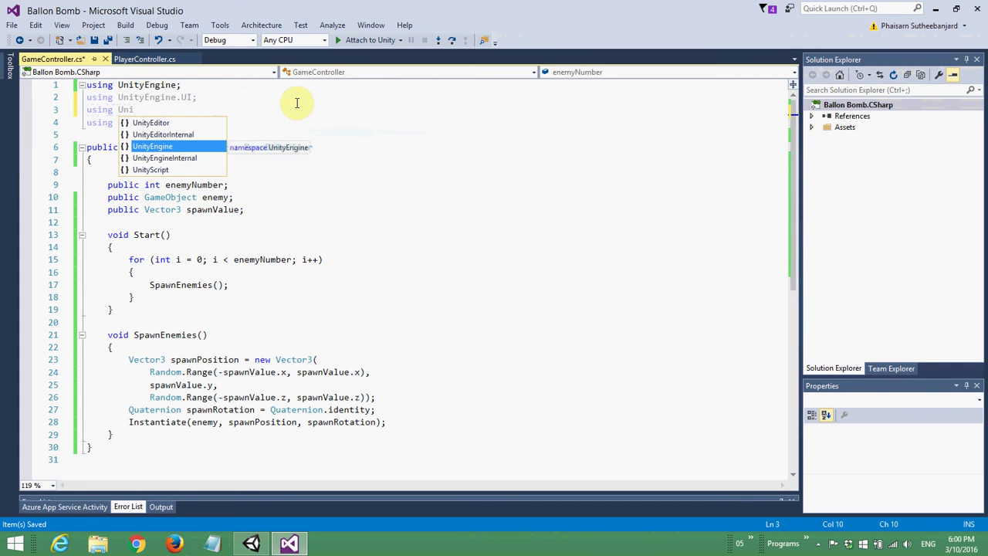
key(Tab)
text(.Sce)
key(Tab)
text(;)
key(ctrl+s)
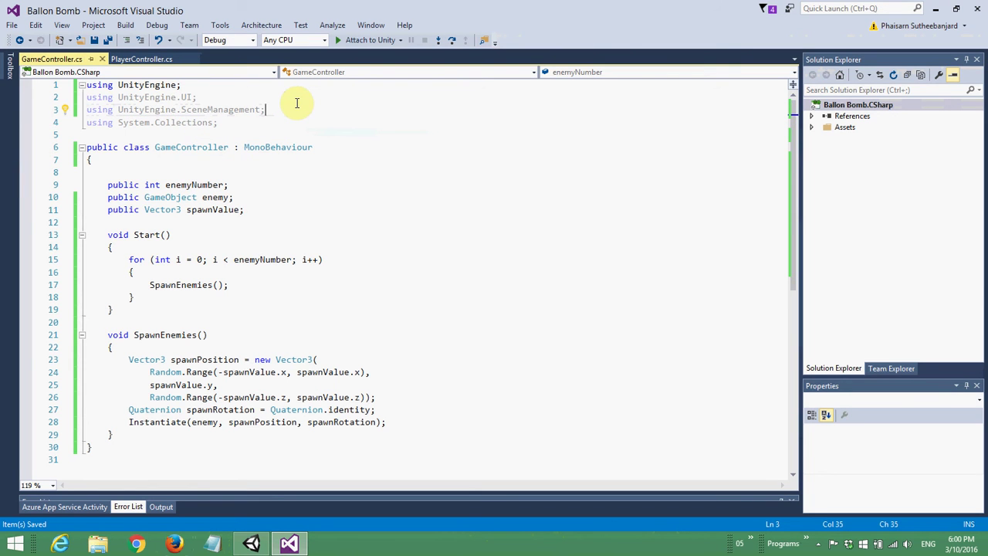
- Below spawnValue, declare public Text fields scoreText and restartText
click(306, 168)
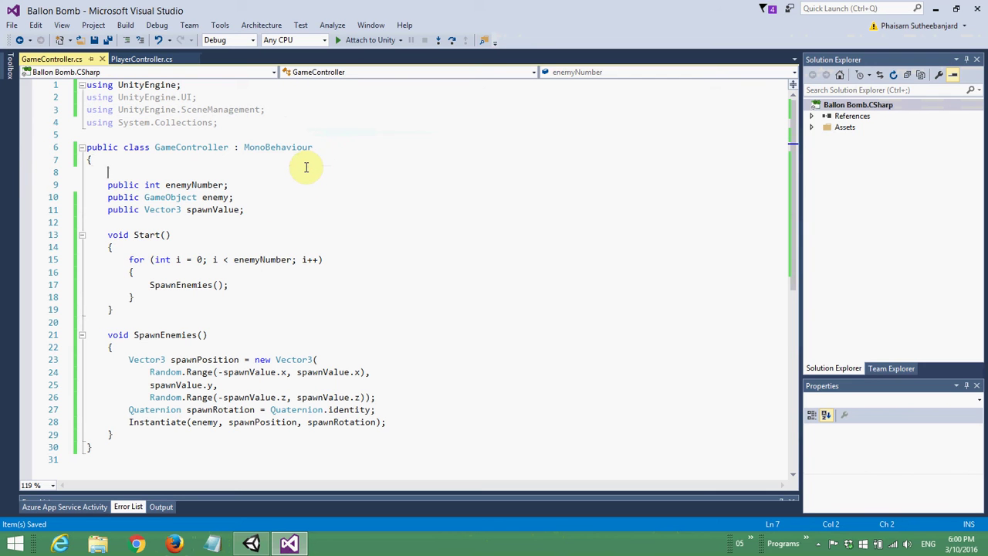
key(shift+Down)
key(Delete)
key(Down)
key(Down)
key(End)
key(Return)
key(Return)
text(public Tex)
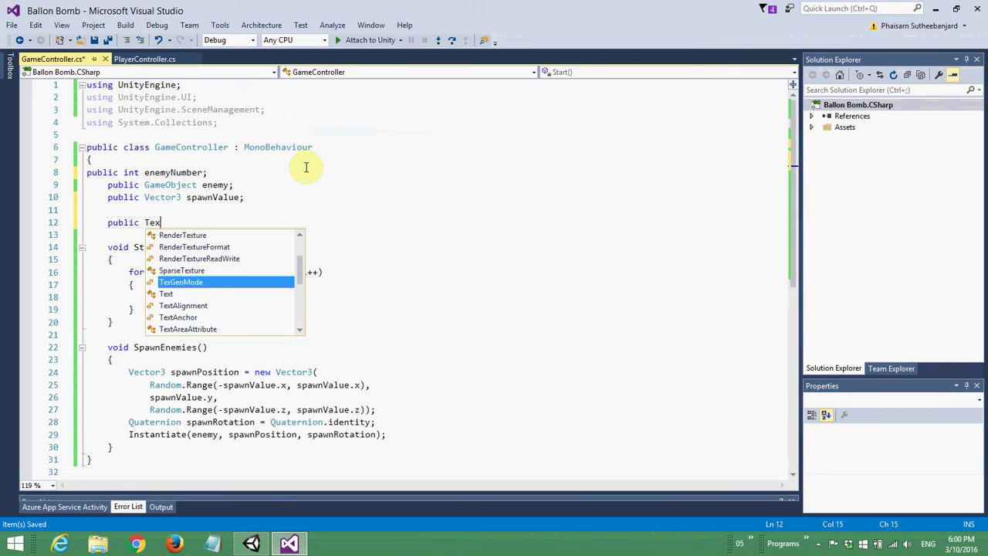
text(t )
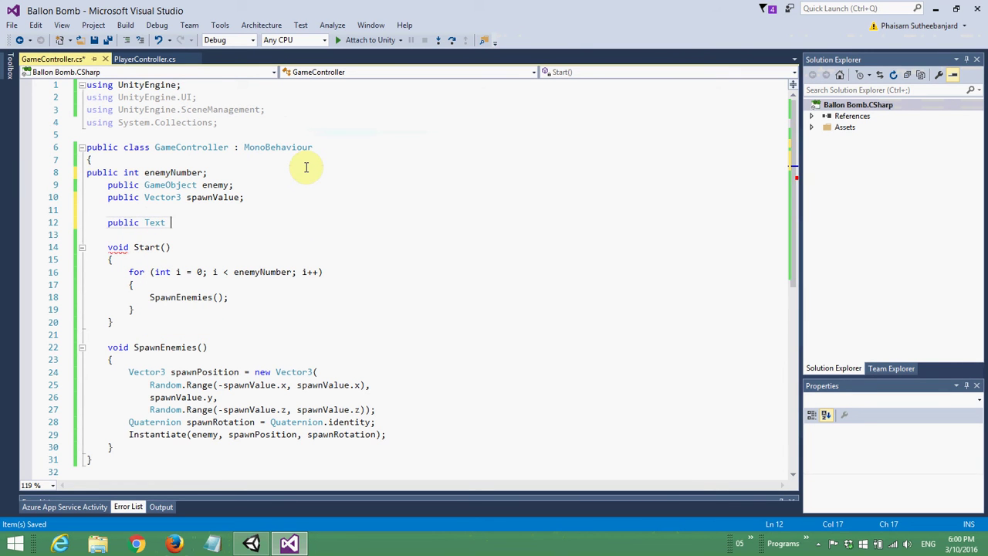
text(scoreText;)
key(Return)
text(public Text re)
key(BackSpace)
key(BackSpace)
text(restartText;)
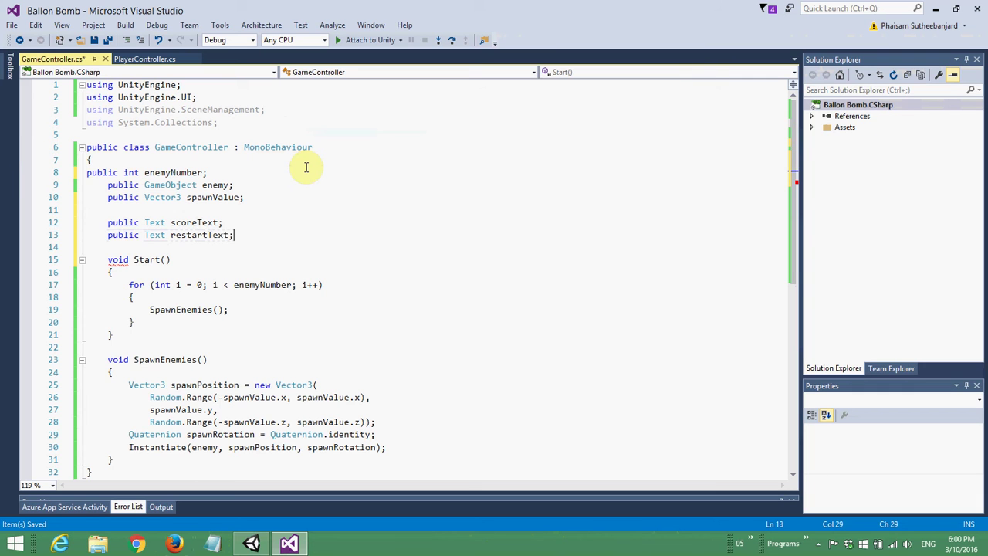
key(Return)
- Declare public Text gameOverText, reformat the class and save
text(public Text gameOverTex)
key(ctrl+s)
key(ctrl+k)
key(ctrl+d)
key(ctrl+s)
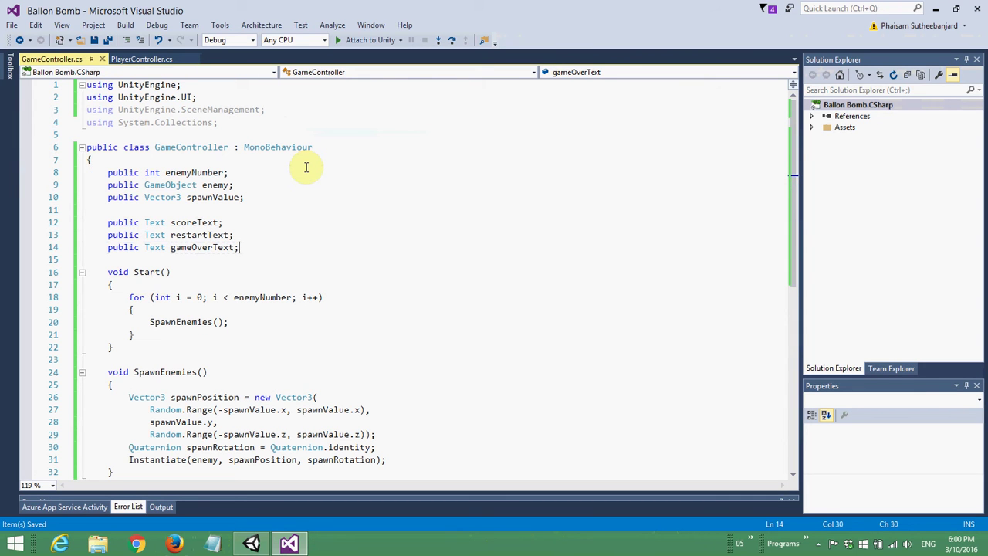
- Declare private int score, private int killEnemy and private bool gameOver
key(Return)
key(Return)
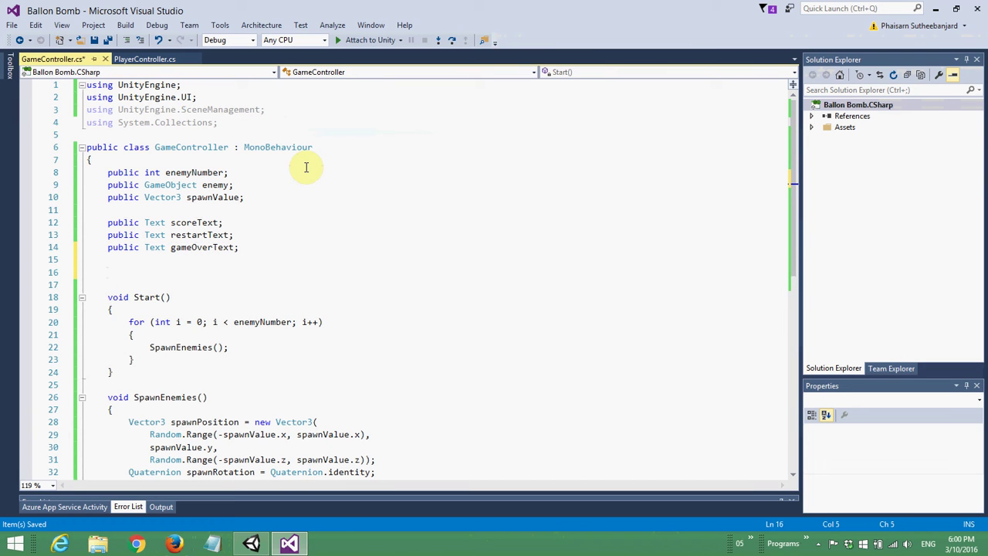
text(private int score;)
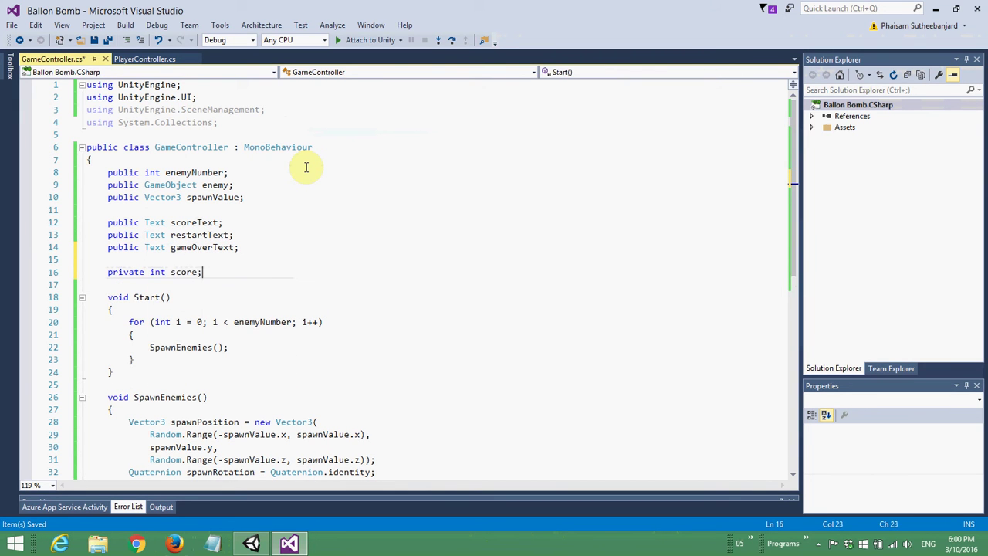
key(Return)
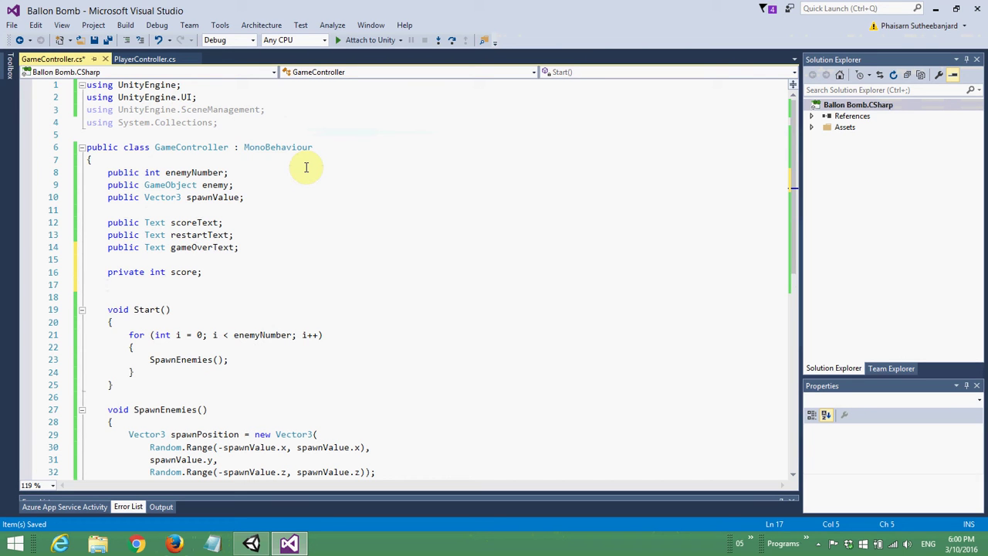
text(priv)
key(Tab)
text(int killEnemy;)
key(Return)
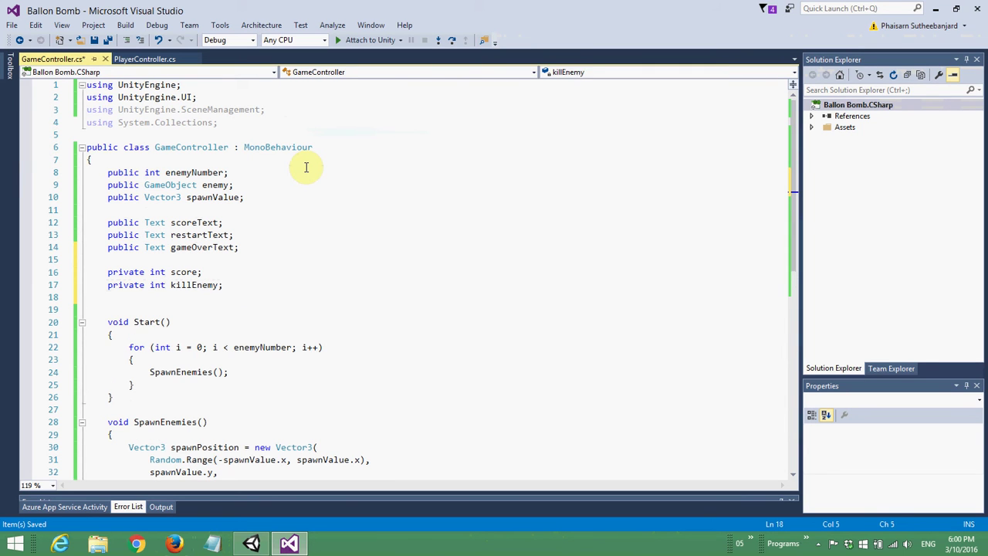
text(pri)
key(Tab)
text(bool gameOver;)
- At the start of Start(), set score = 0, killEnemy = 0 and gameOver = false
key(Down)
key(Down)
key(Down)
key(Return)
key(Return)
key(Up)
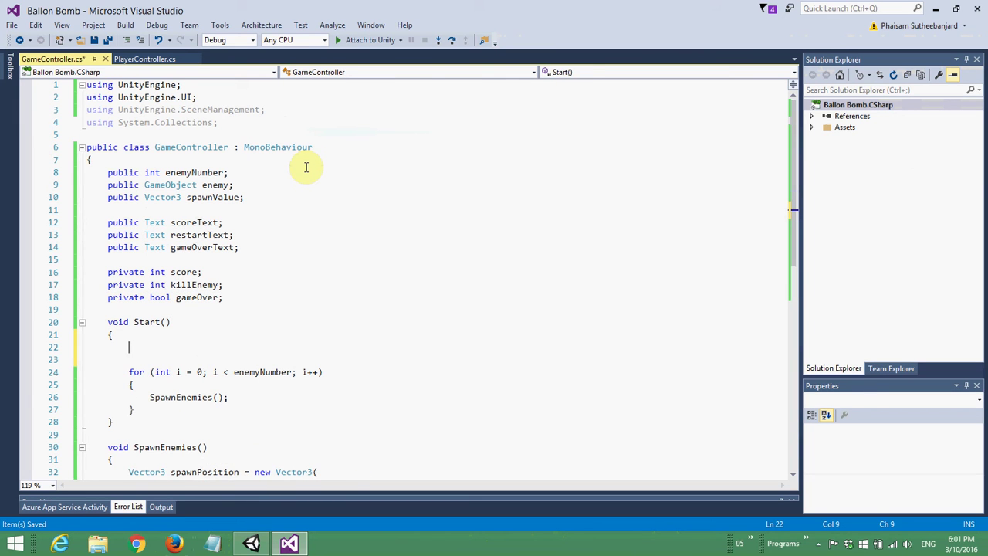
text(score = 0;)
key(Return)
text(killEnemy = 0;)
key(Return)
text(game)
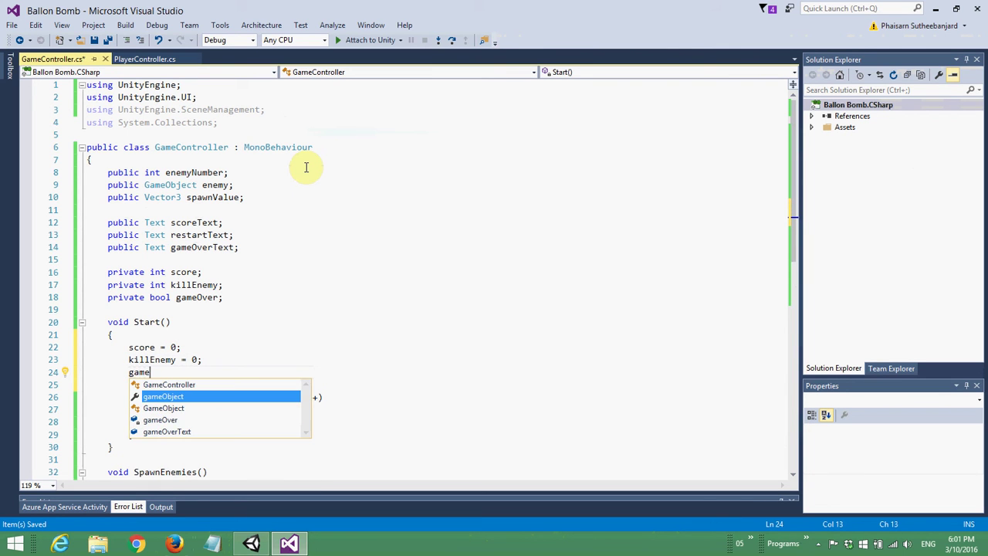
key(Down)
key(Down)
key(Tab)
text(= false;)
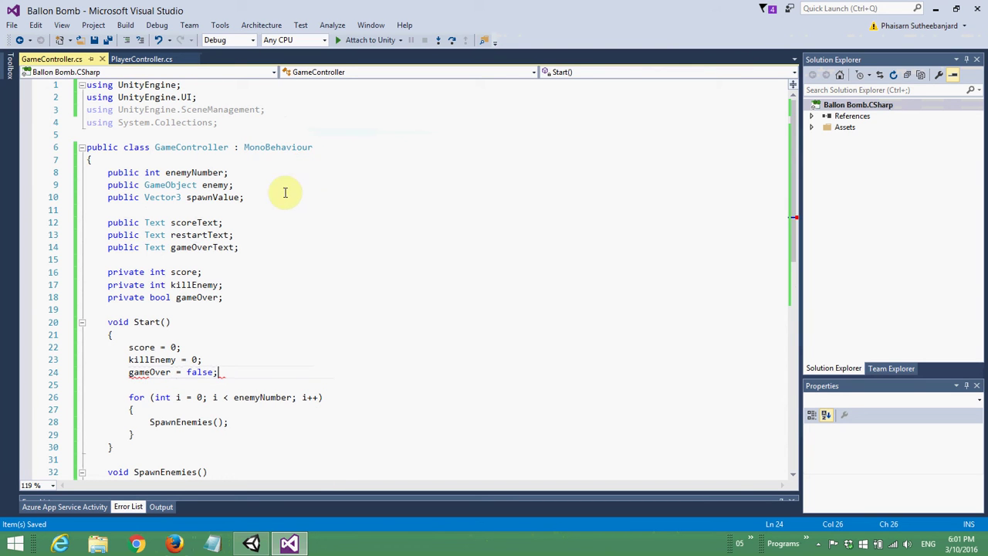
- Blank restartText.text and gameOverText.text with "" and call UpdateScore() in Start()
scroll(470, 260, down, 1)
scroll(474, 261, down, 3)
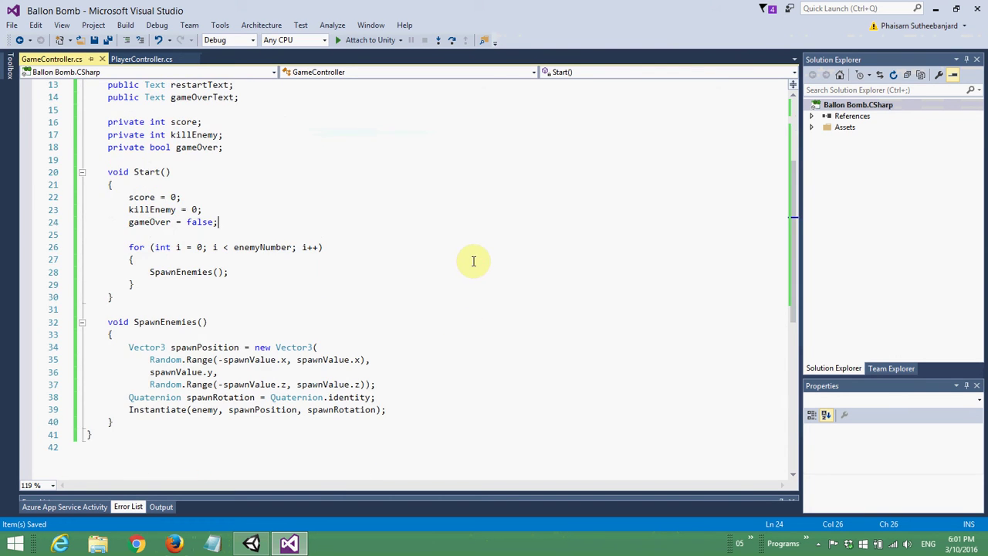
key(Up)
key(Return)
key(Return)
text(res)
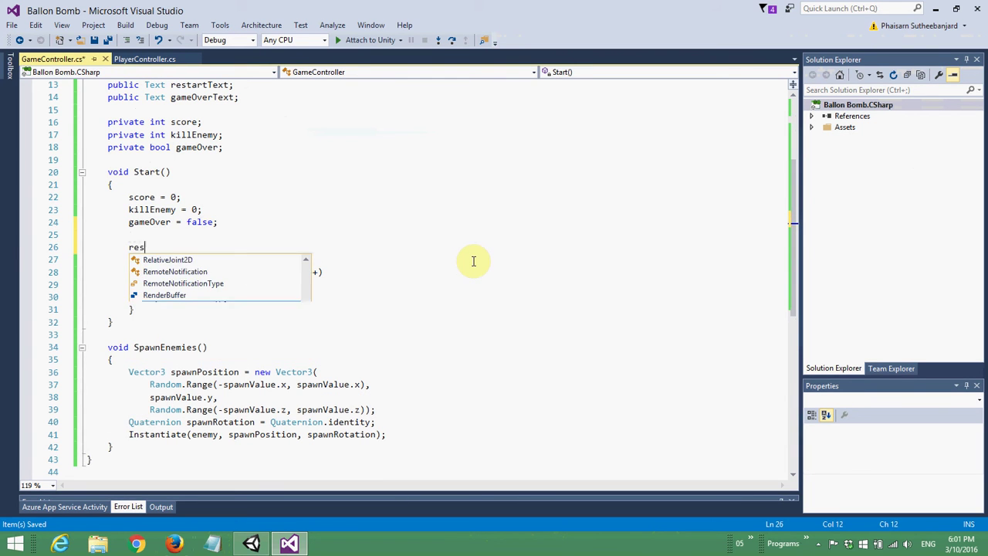
text(t)
key(Tab)
text(.text = "";)
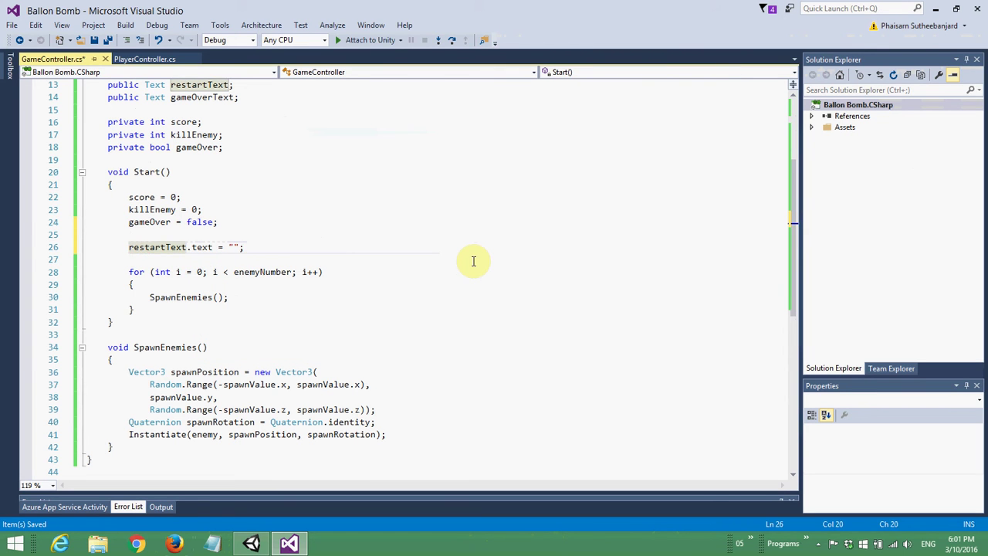
key(Return)
text(g)
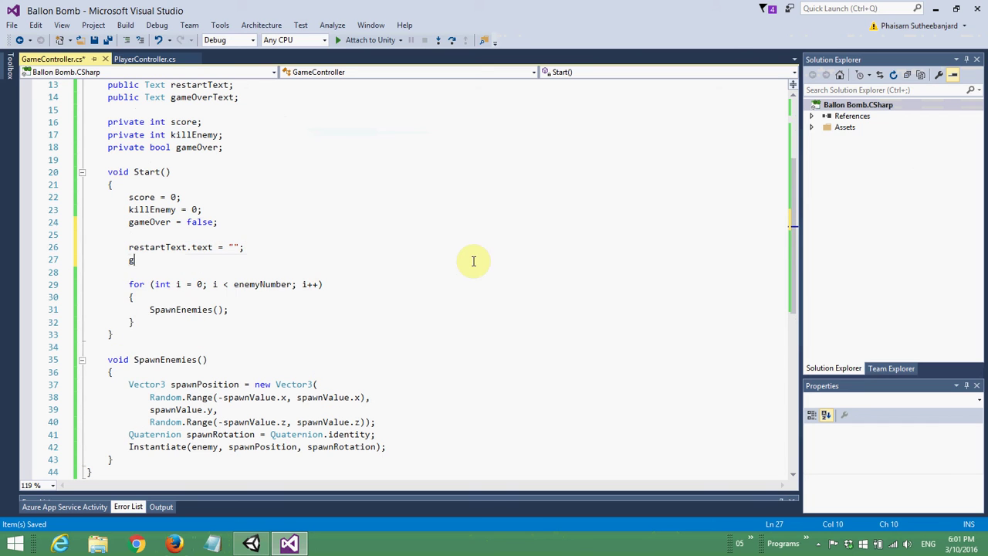
text(ame)
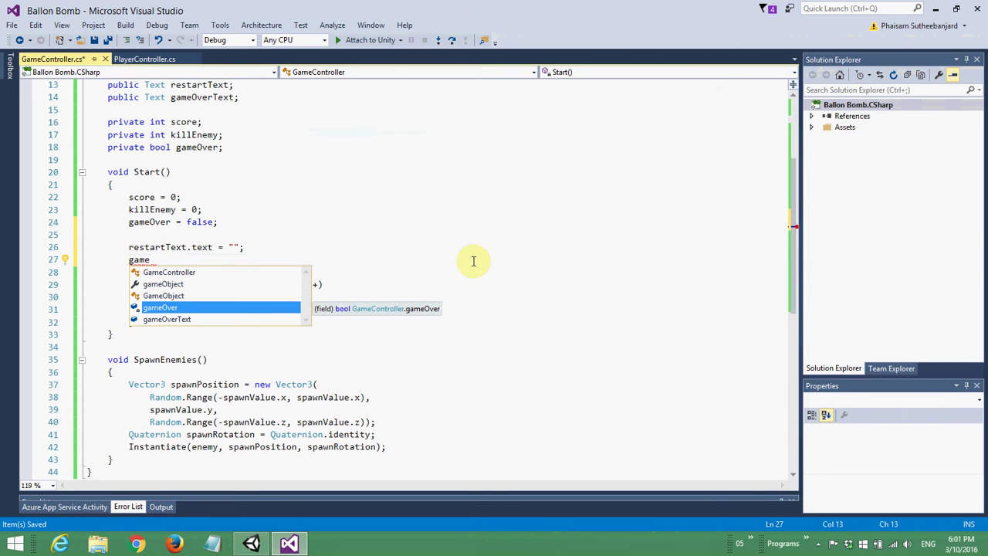
text(OverText.text = "";)
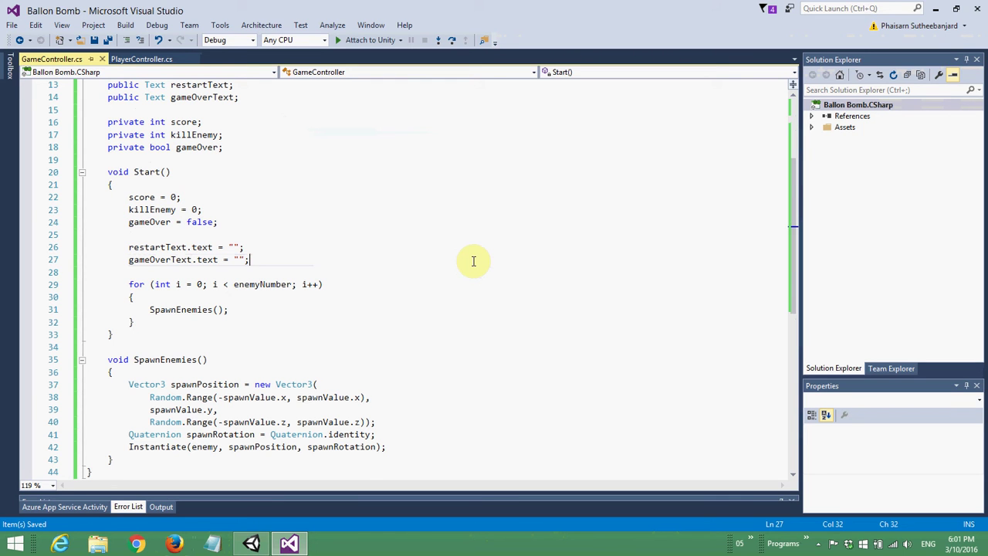
key(Return)
text(Update)
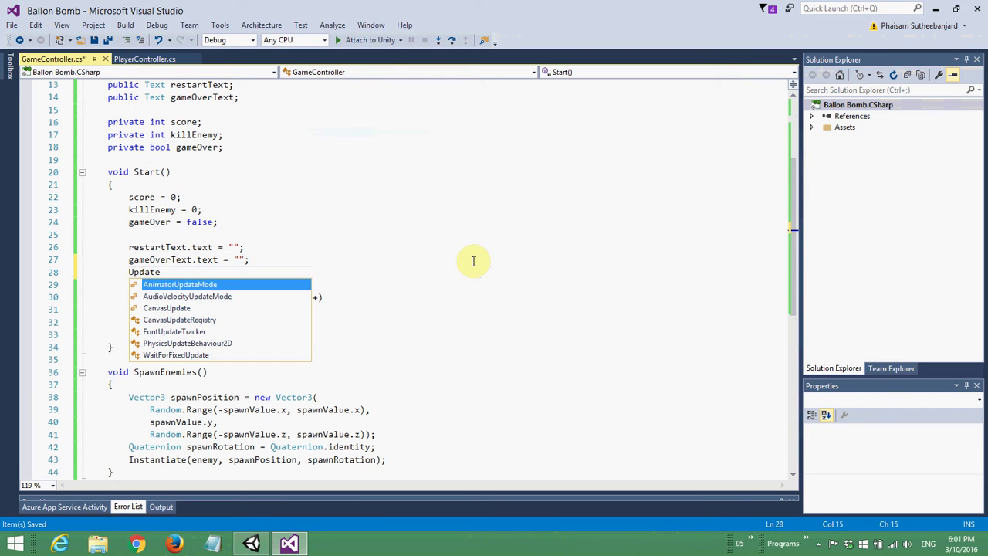
text(Score)
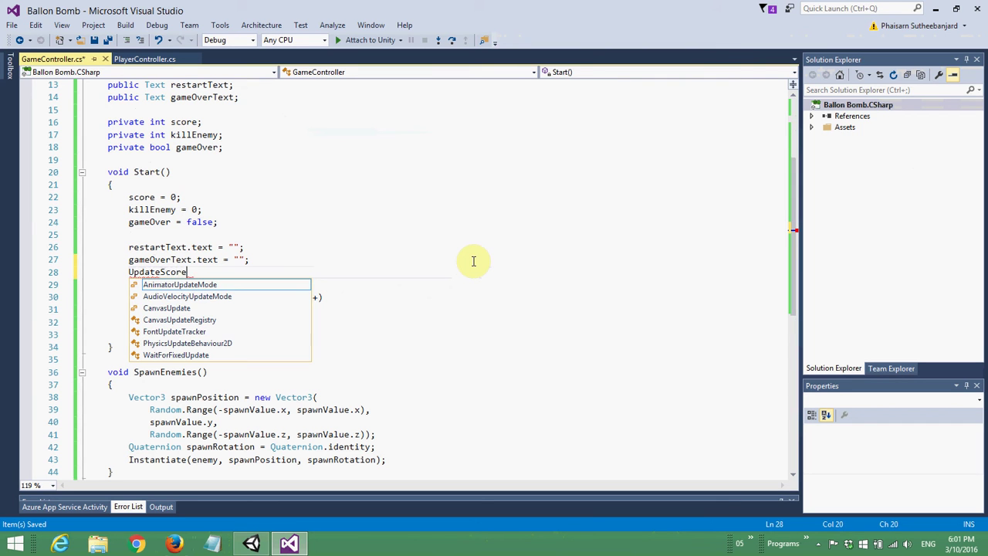
text(();)
key(Left)
key(shift+Home)
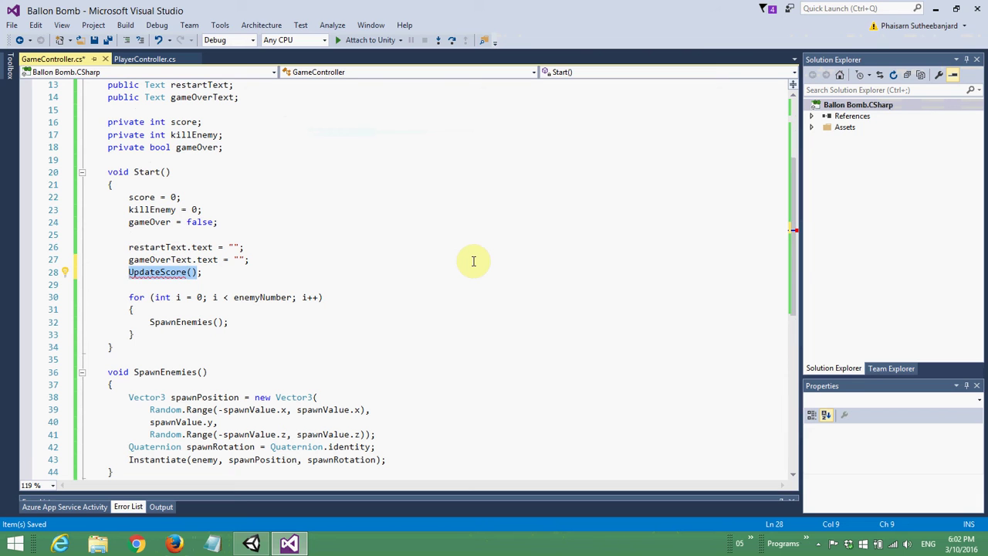
key(Down)
key(Down)
key(Down)
key(Down)
key(Down)
key(Down)
- Below SpawnEnemies, add void UpdateScore() setting scoreText.text to "Score: " + score
scroll(519, 304, down, 3)
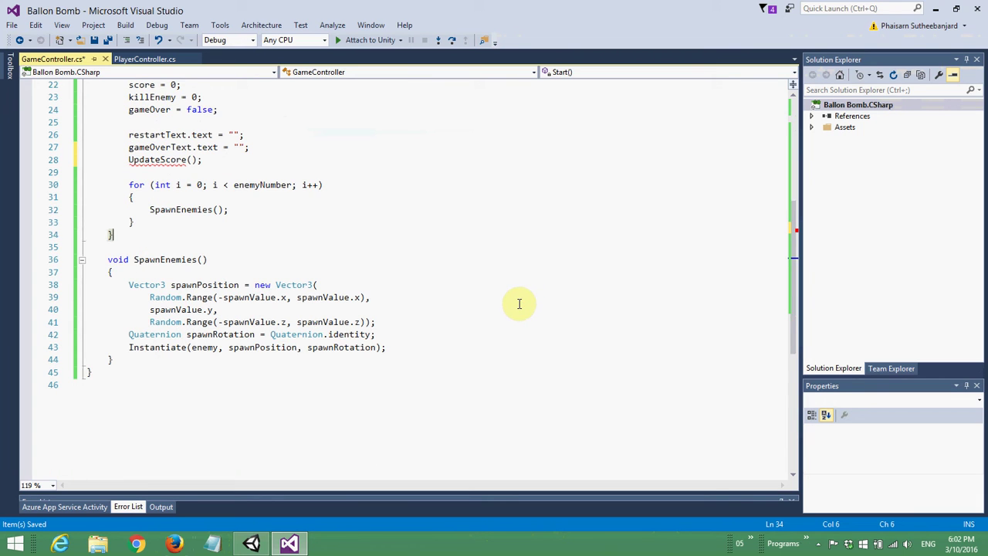
key(Down)
key(Down)
key(Down)
key(Return)
key(Return)
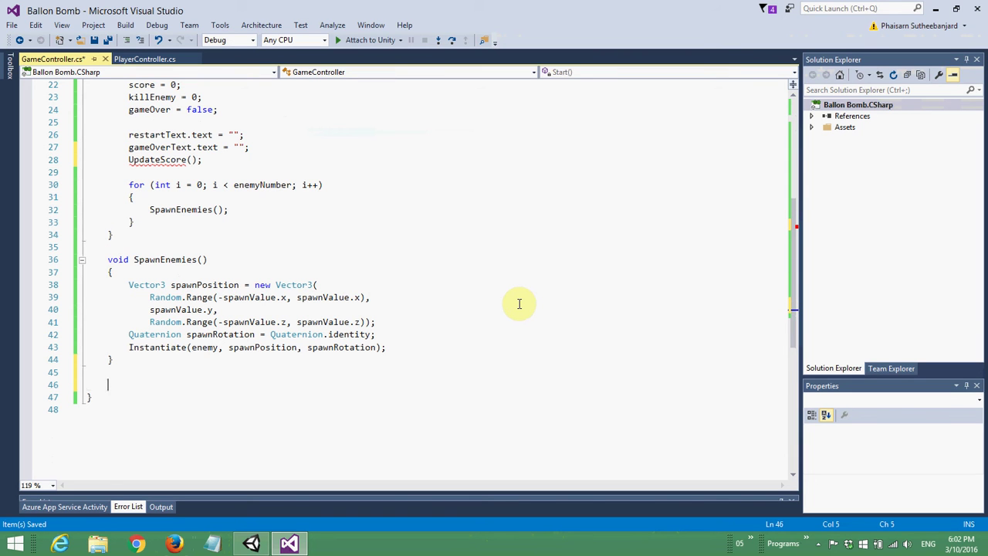
text(public void)
key(Home)
key(ctrl+shift+Right)
key(Delete)
key(End)
text(UpdateScore() {)
key(Return)
key(Return)
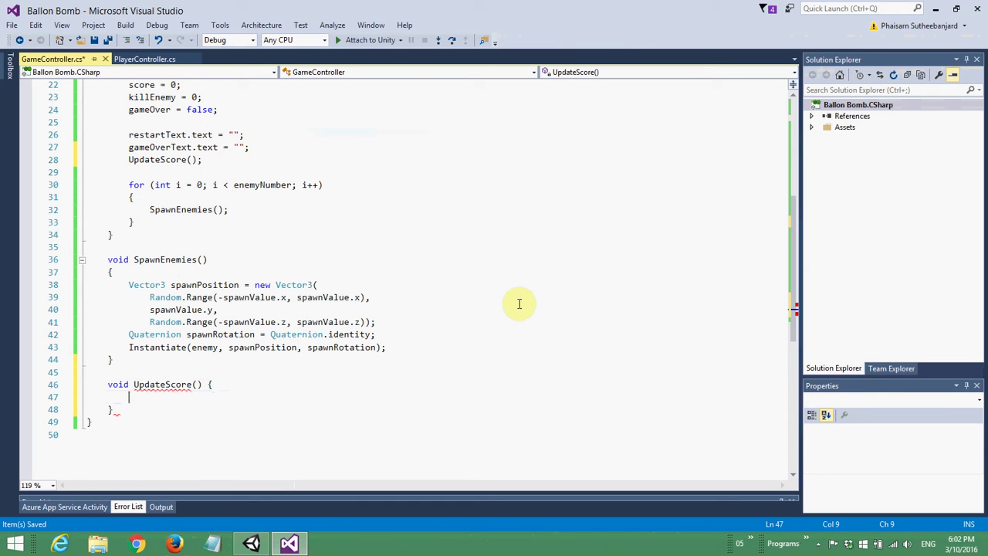
text(scoreT)
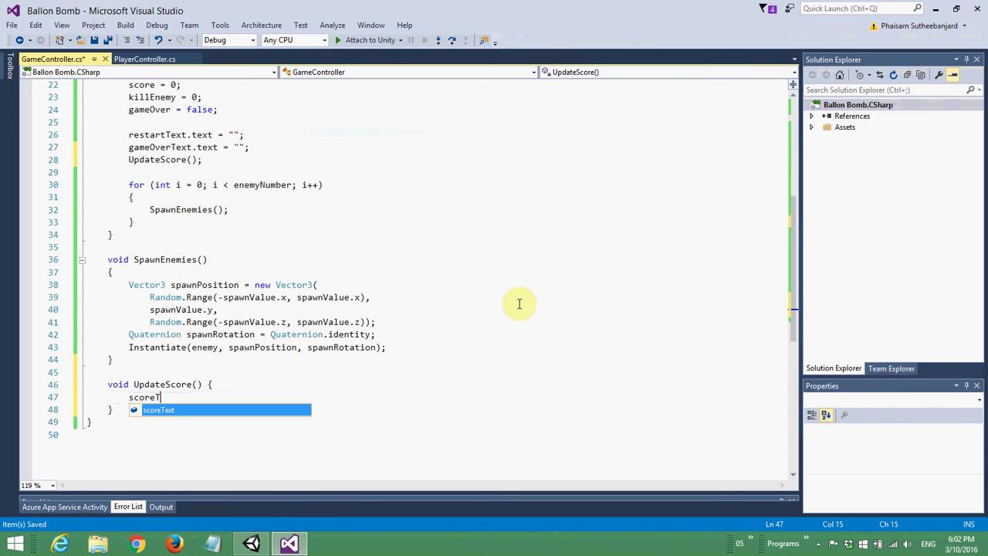
key(Tab)
text(.tex)
key(Tab)
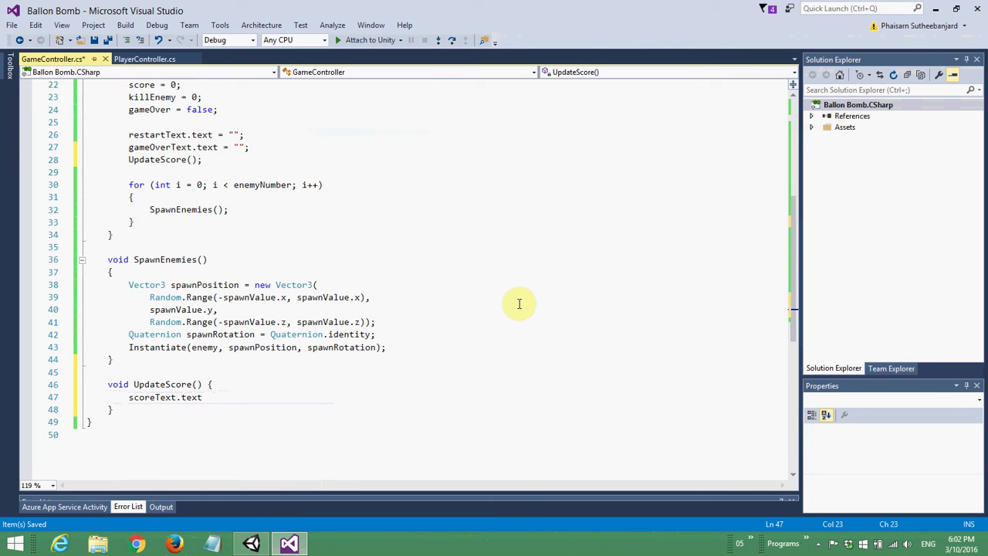
text( = "Score)
text(: " + score;)
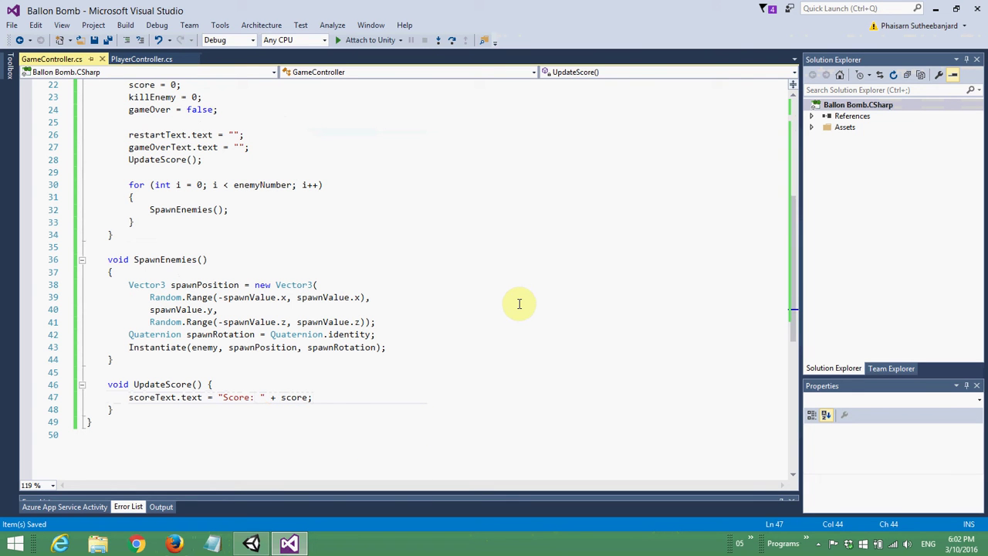
- Place the cursor back at the end of the Start() method
scroll(463, 286, up, 1)
scroll(417, 259, up, 3)
click(412, 206)
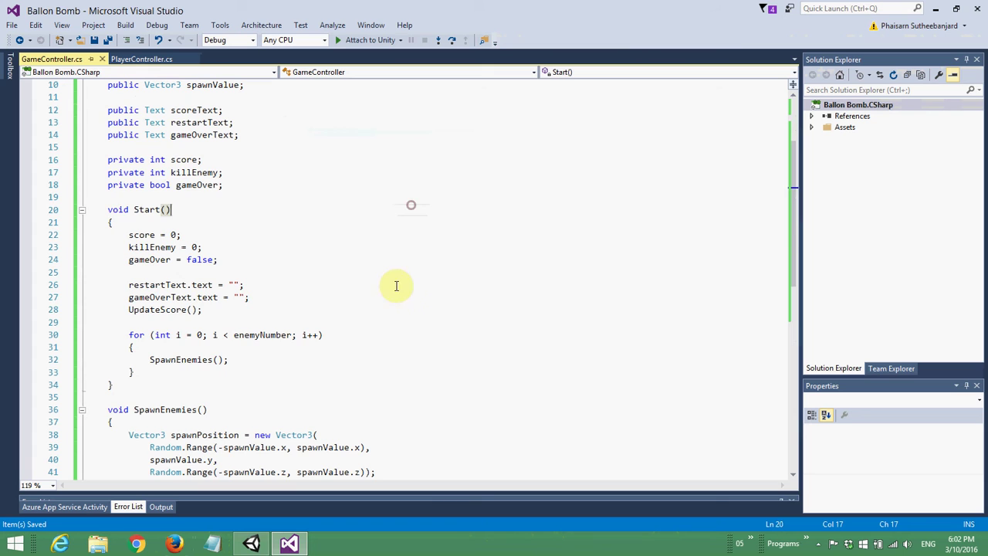
click(391, 374)
scroll(392, 377, down, 1)
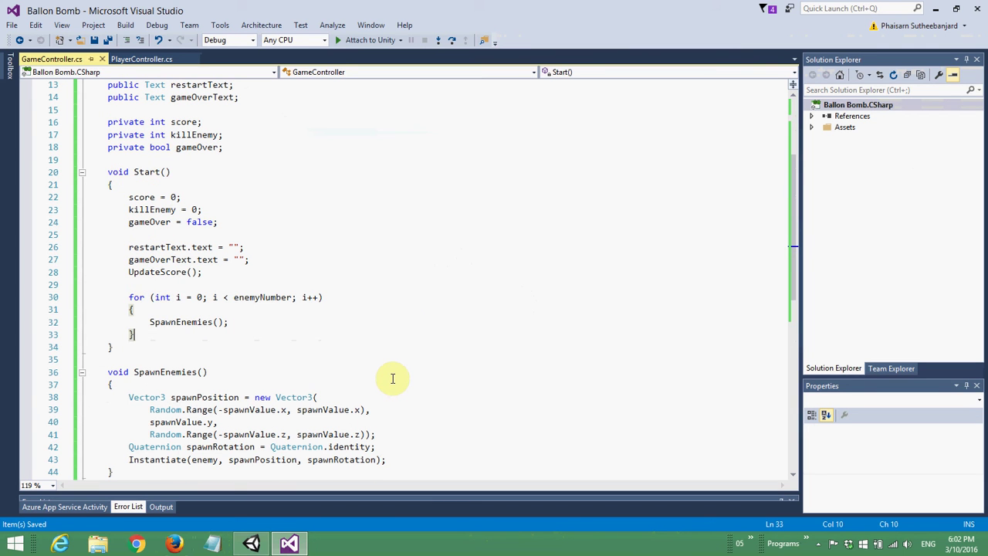
- After Start(), write void Update() holding an empty if (gameOver) { } block
key(Down)
key(Return)
key(Return)
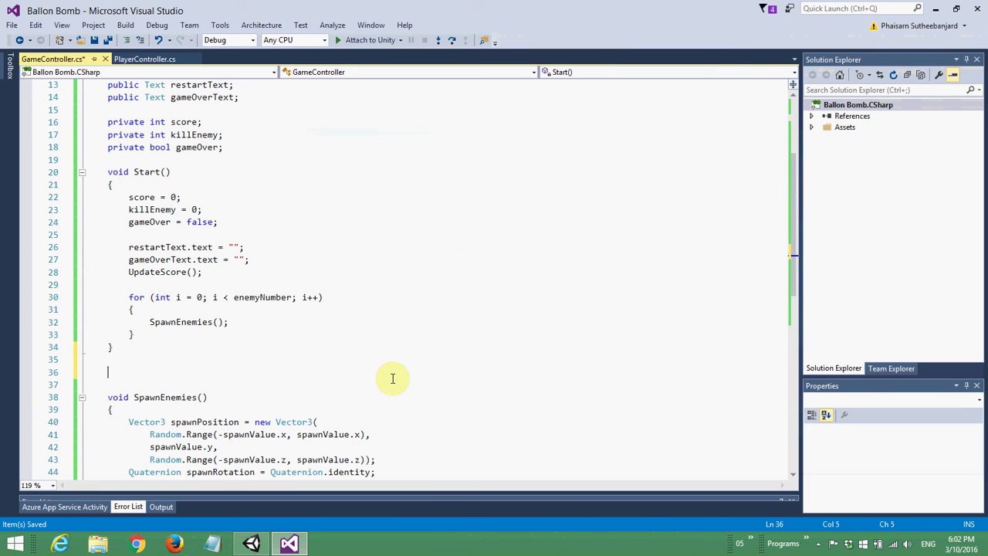
text(vi)
key(BackSpace)
text(oid )
text(Update() { })
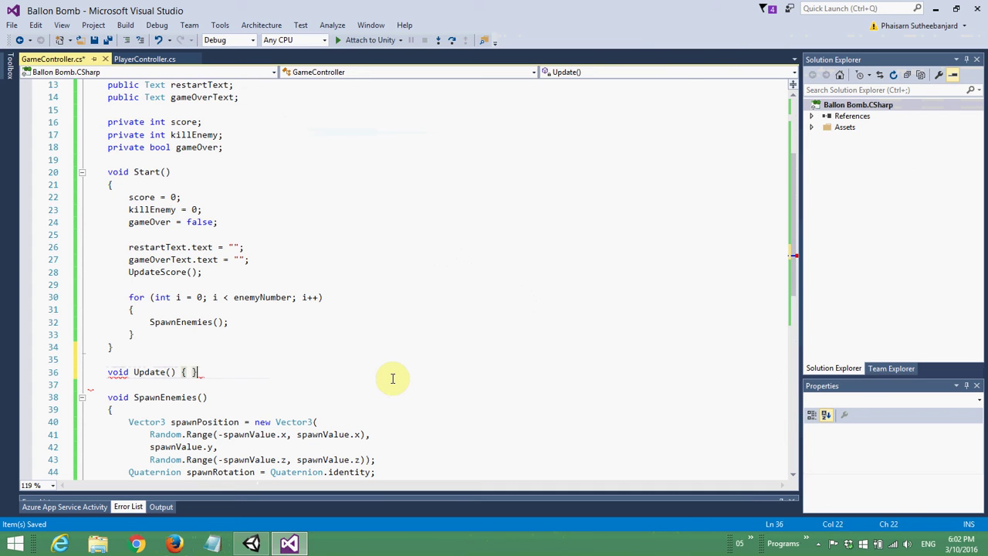
key(Left)
key(Return)
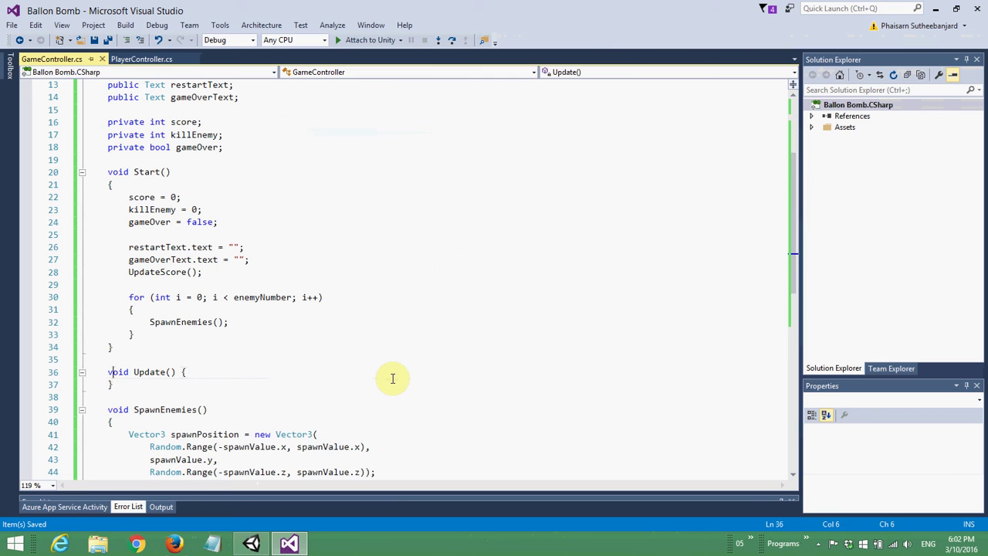
key(Return)
text(if (gameO)
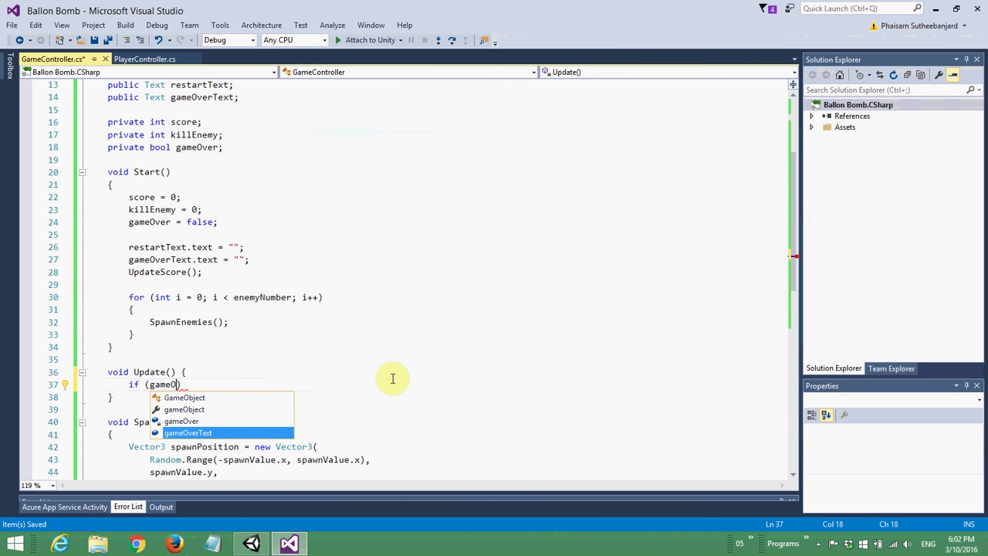
text(ver) { })
key(Left)
key(Return)
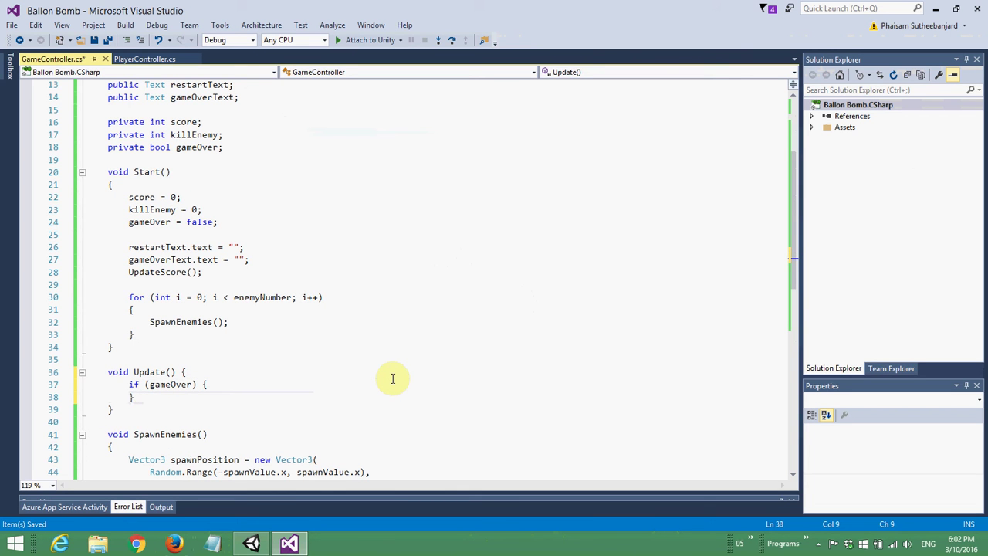
scroll(343, 337, down, 5)
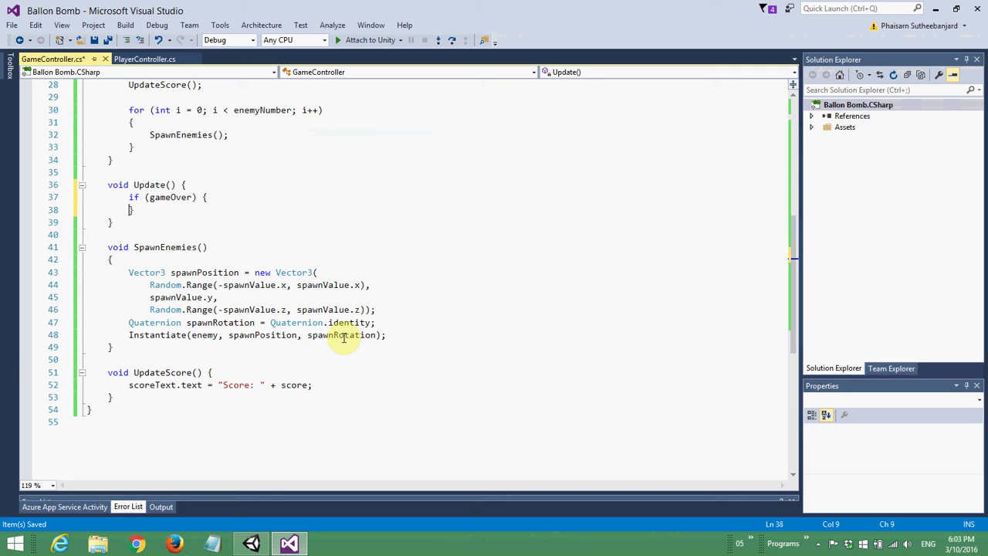
- Below UpdateScore, write an empty public void AddScore(int newScoreValue) method
key(Down)
key(Down)
key(Down)
key(Return)
key(Return)
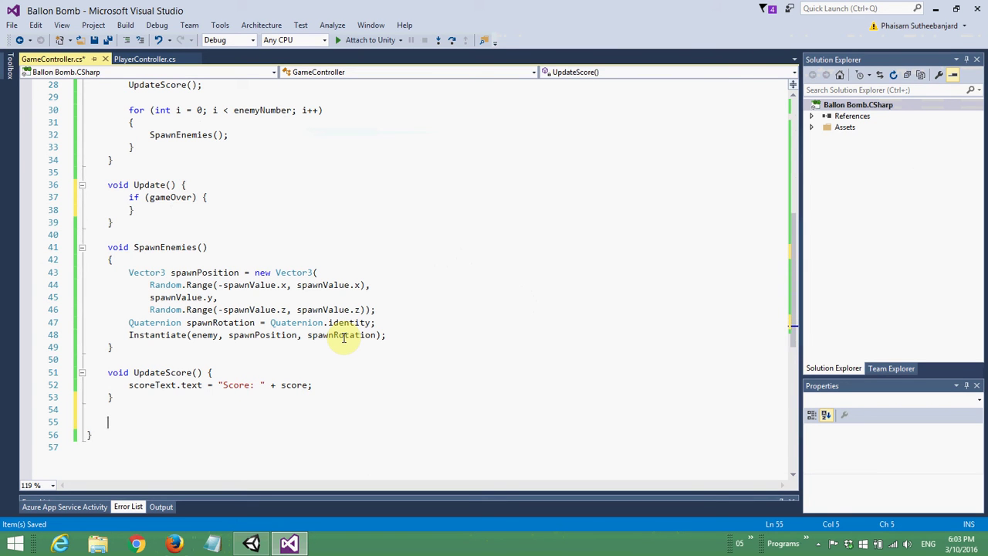
text(public void AddScore())
key(Left)
text(int newScoreValue)
key(Right)
text({)
key(Return)
key(Up)
key(ctrl+Right)
key(ctrl+Right)
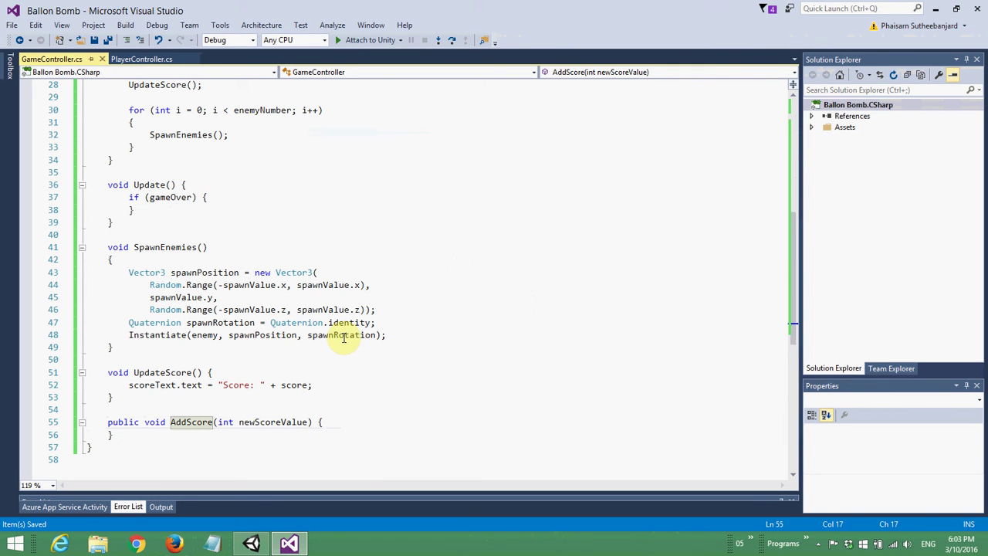
- Inside the gameOver check, begin a nested if (Input.GetK… condition
key(Up)
key(Up)
key(Up)
key(Up)
key(Up)
key(Up)
key(Up)
key(Up)
key(Up)
key(Up)
key(Up)
key(Up)
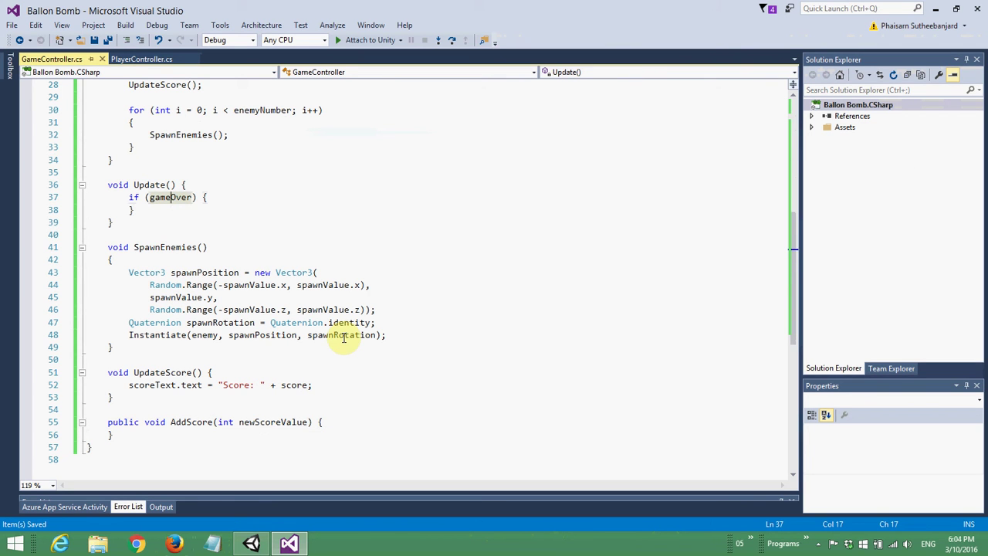
key(Up)
key(Down)
key(End)
key(Return)
text(if (Input)
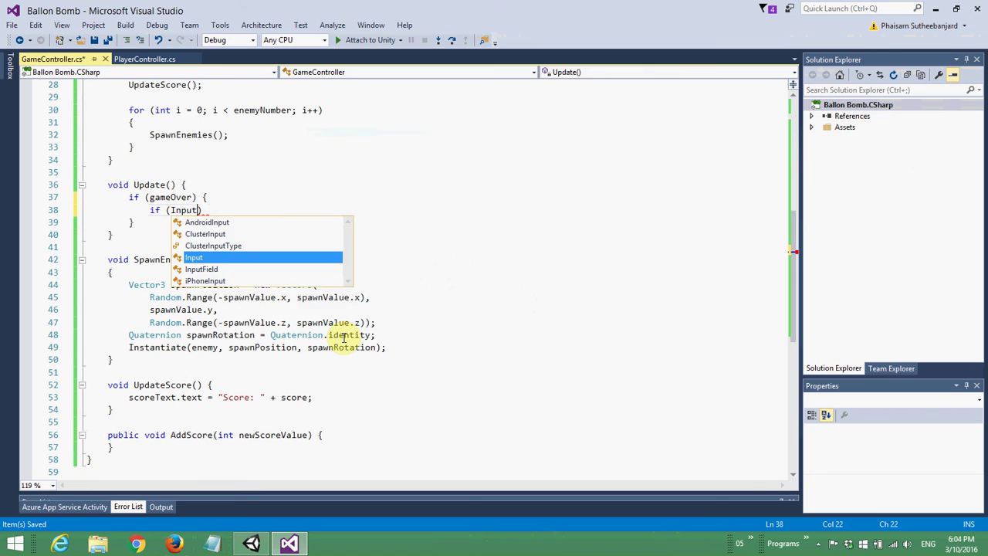
text(.GetK)
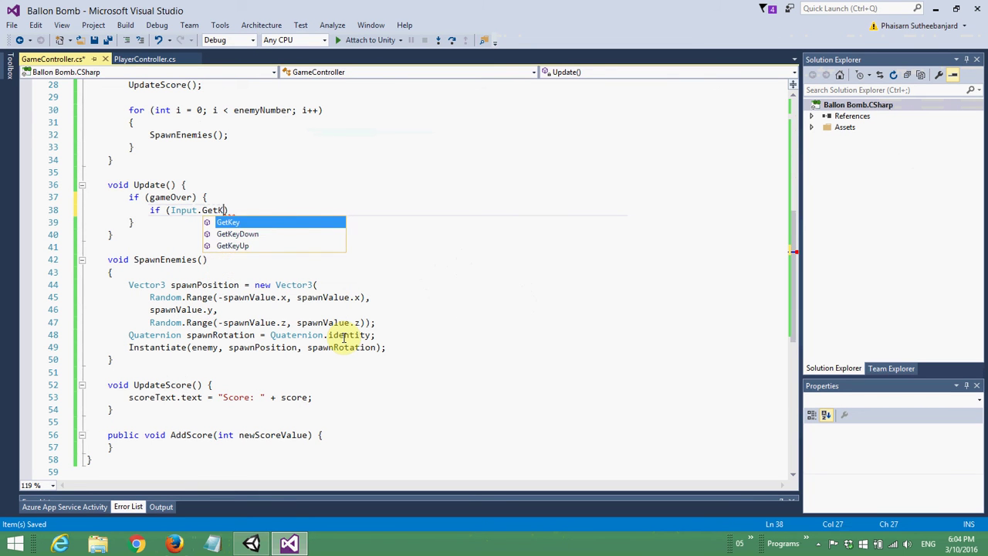
- Complete if (Input.GetKey(KeyCode.R)) { and start a SceneManager.LoadScene( call inside it
key(Tab)
text(()
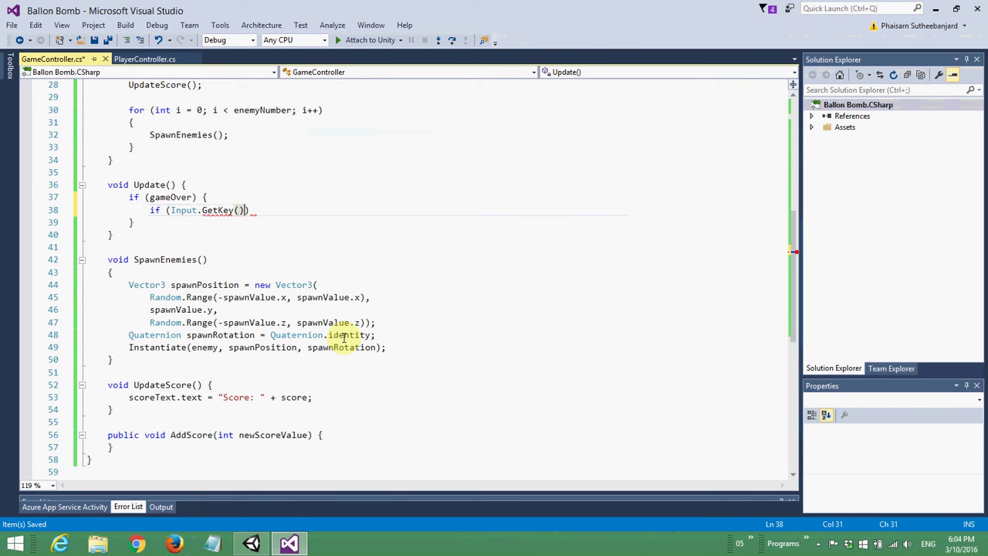
text(Ke)
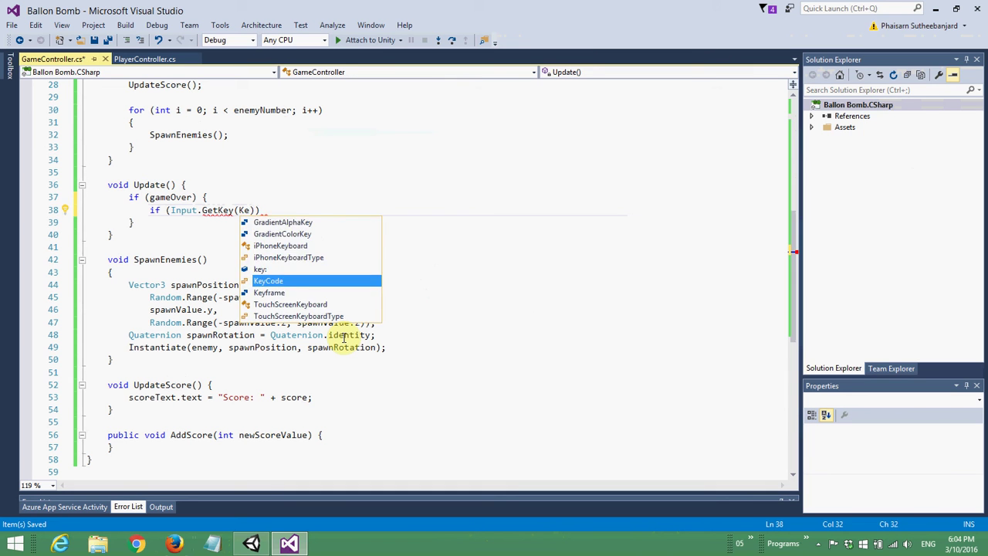
key(Tab)
text(.R)
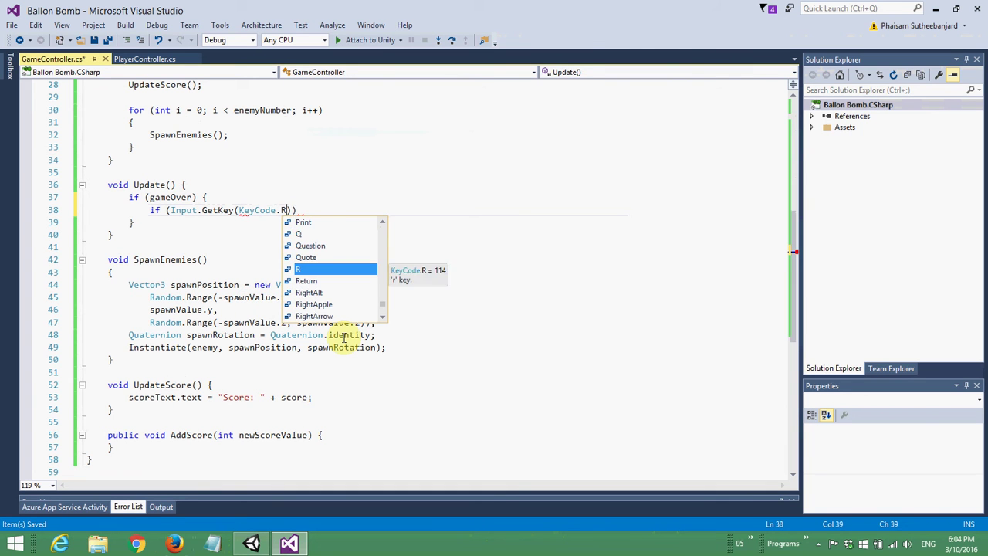
text()) {)
key(Return)
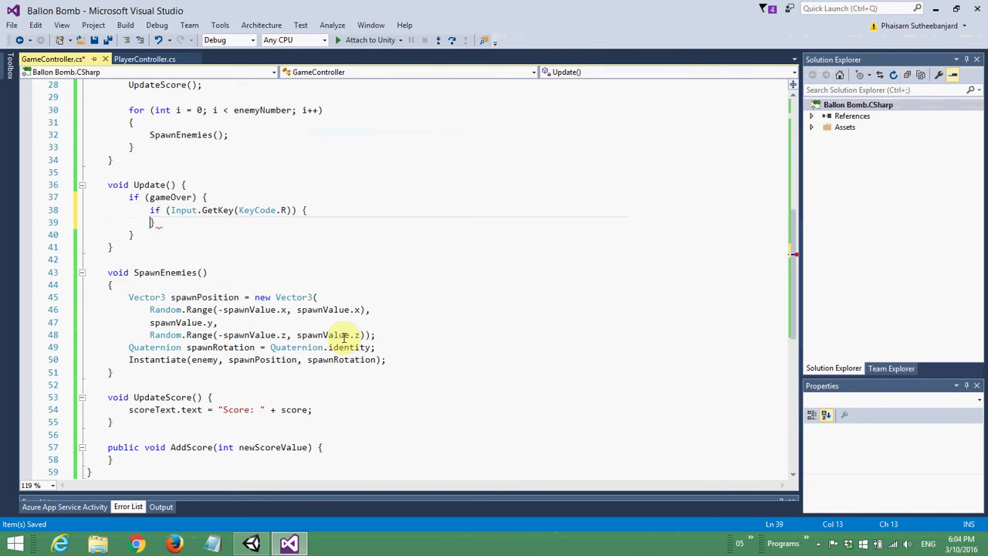
text(S)
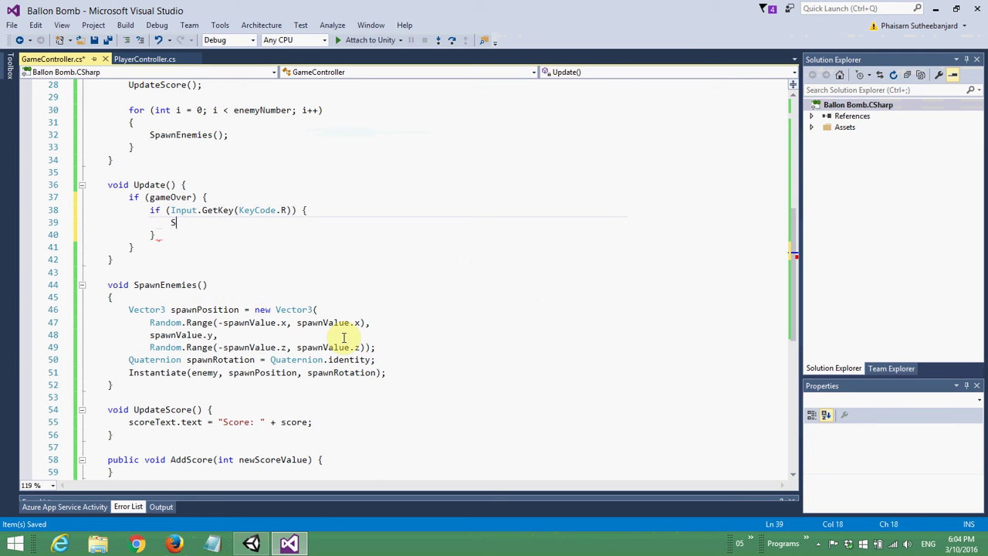
text(c)
key(Down)
key(Tab)
text(.Load)
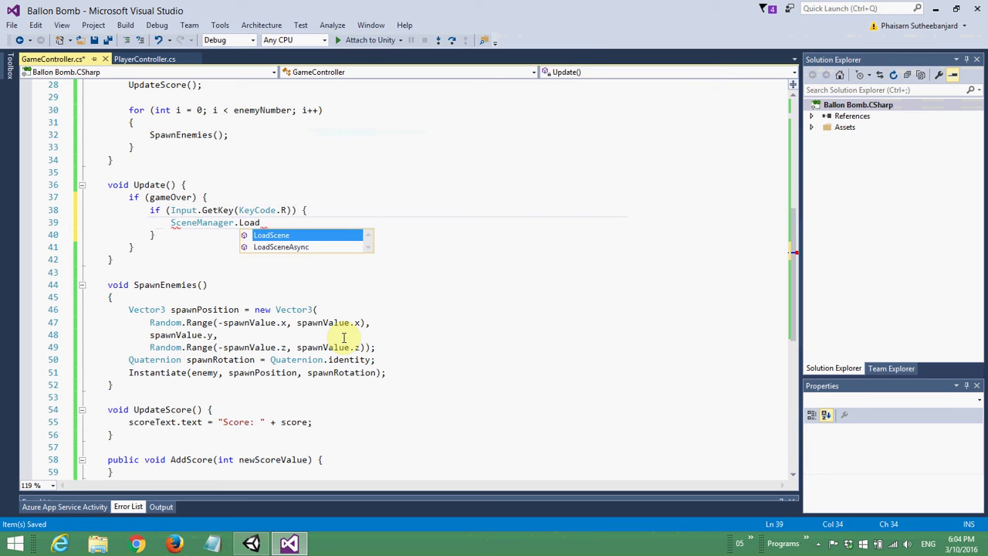
key(Tab)
text(()
- Pass SceneManager.GetActiveScene().buildIndex to LoadScene so the current scene reloads
key(End)
text(;)
key(Left)
key(Left)
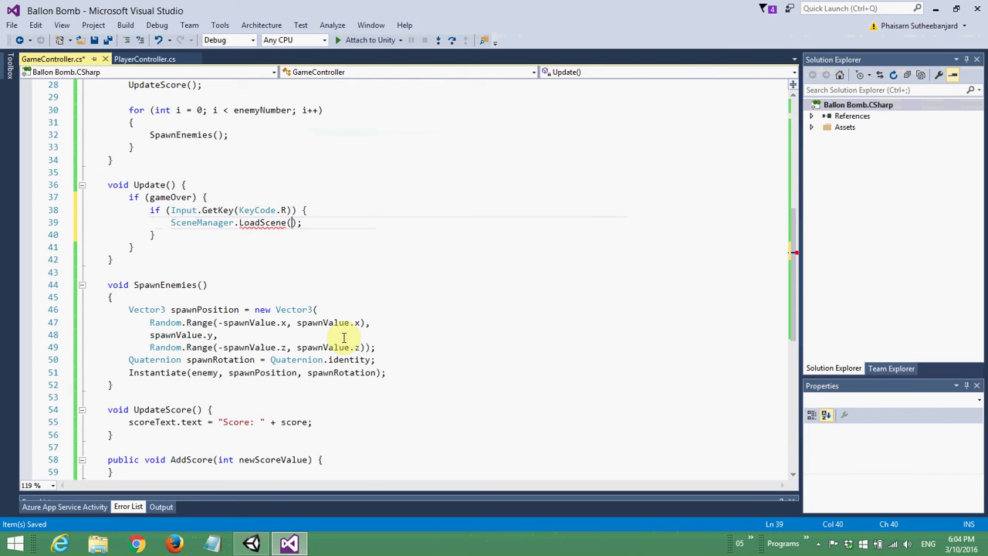
text(Scd)
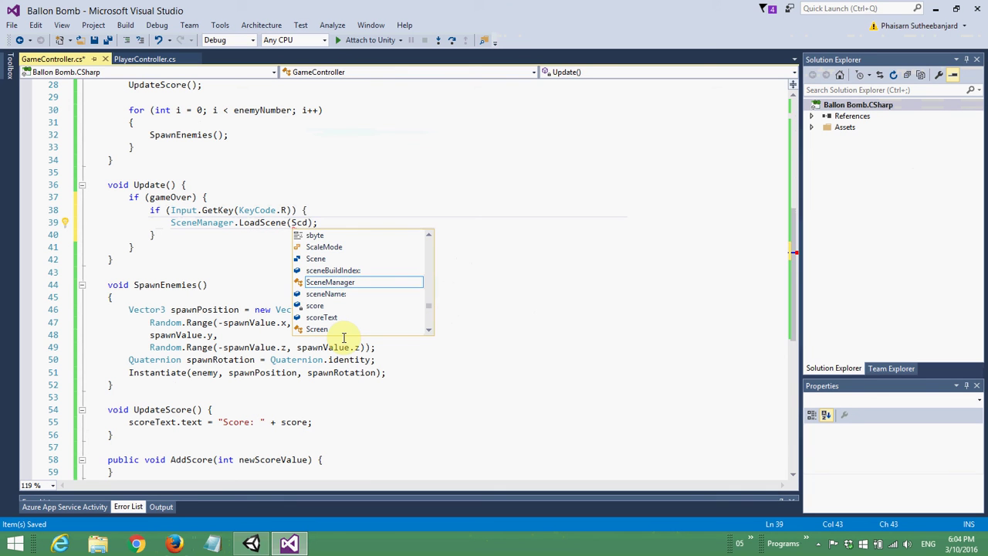
key(Tab)
text(.)
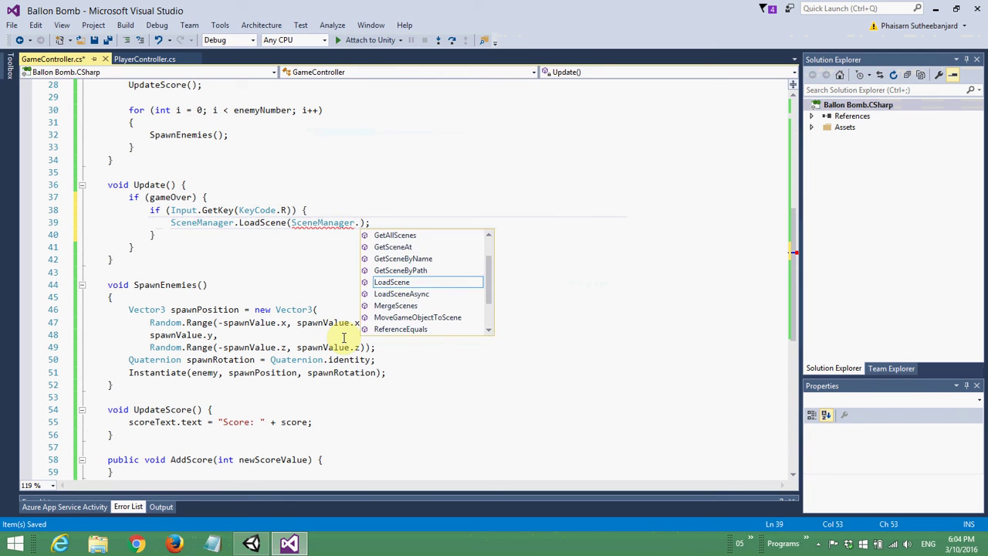
text(Get)
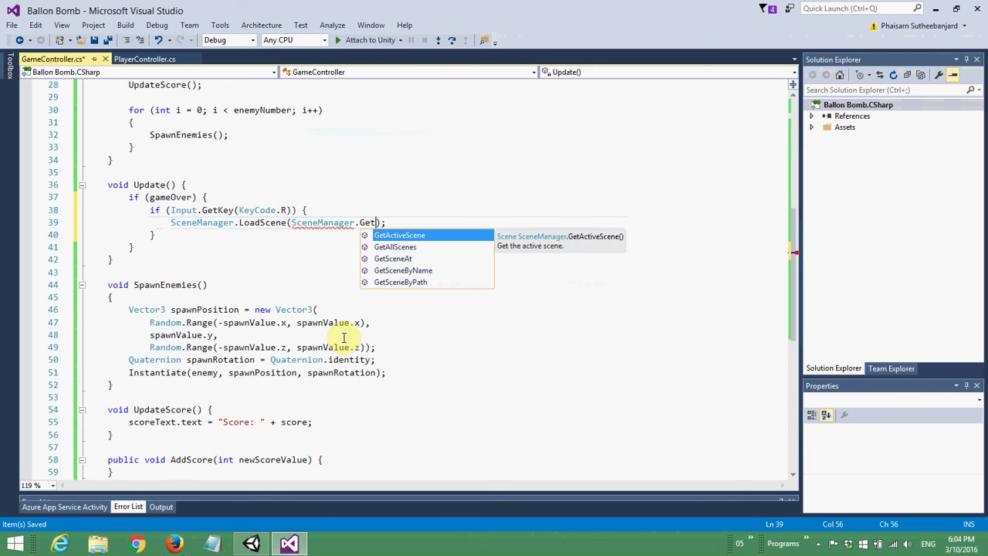
key(Tab)
text(().)
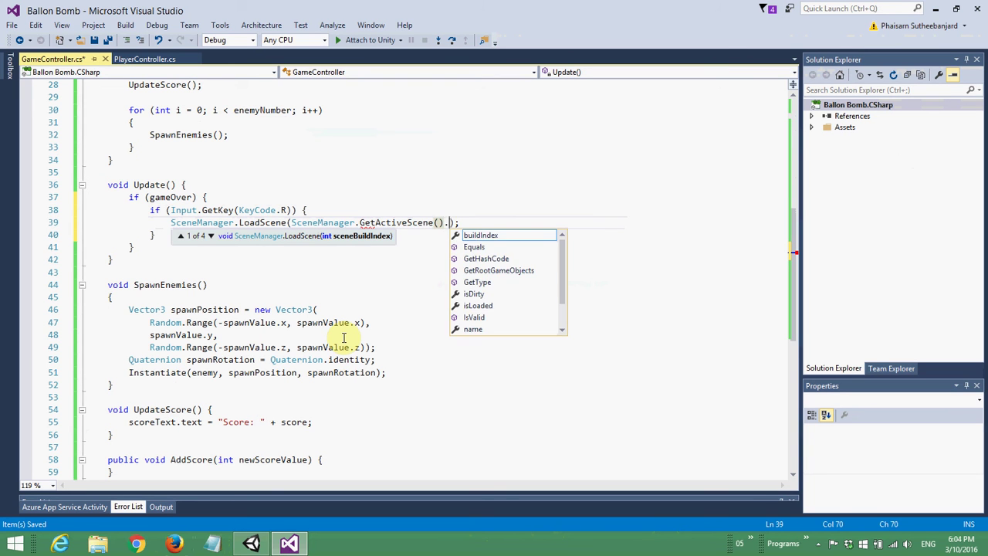
text(bu)
key(Tab)
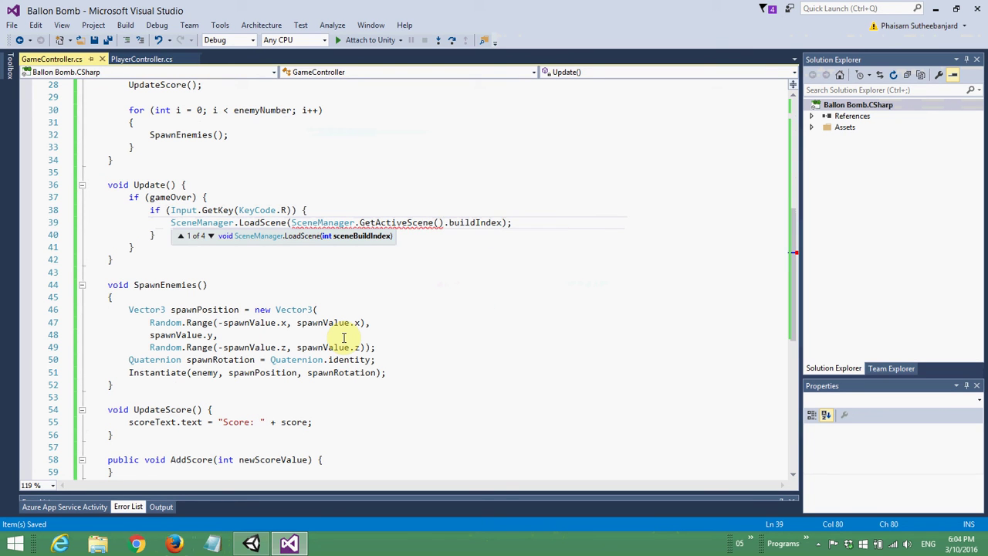
- Reformat the document with Ctrl+K, Ctrl+D and save GameController.cs
key(End)
key(ctrl+k)
key(ctrl+s)
key(Escape)
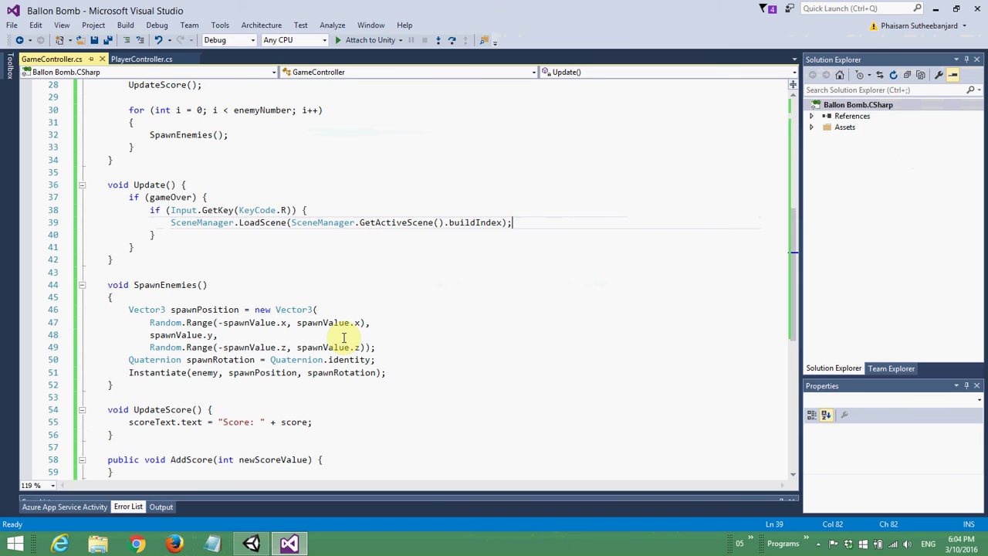
key(ctrl+k)
key(ctrl+d)
key(ctrl+s)
key(Down)
key(Down)
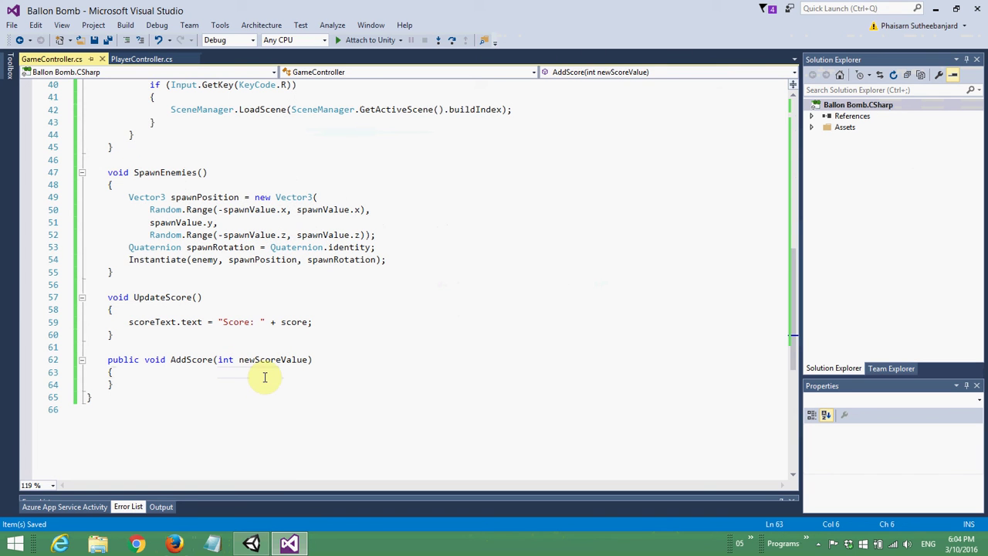
- In AddScore, add score += newScoreValue; followed by an UpdateScore(); call
scroll(301, 360, down, 3)
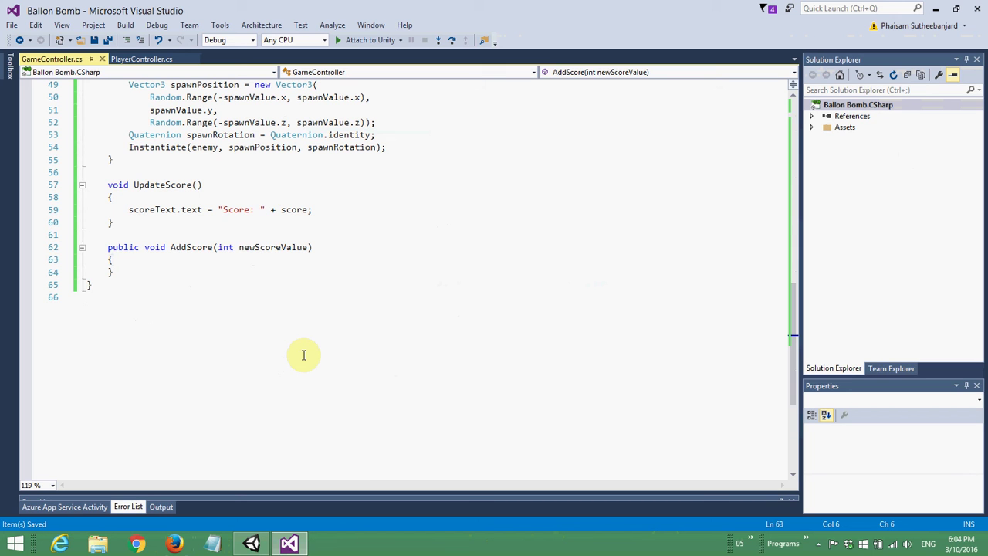
key(Return)
text(score +=)
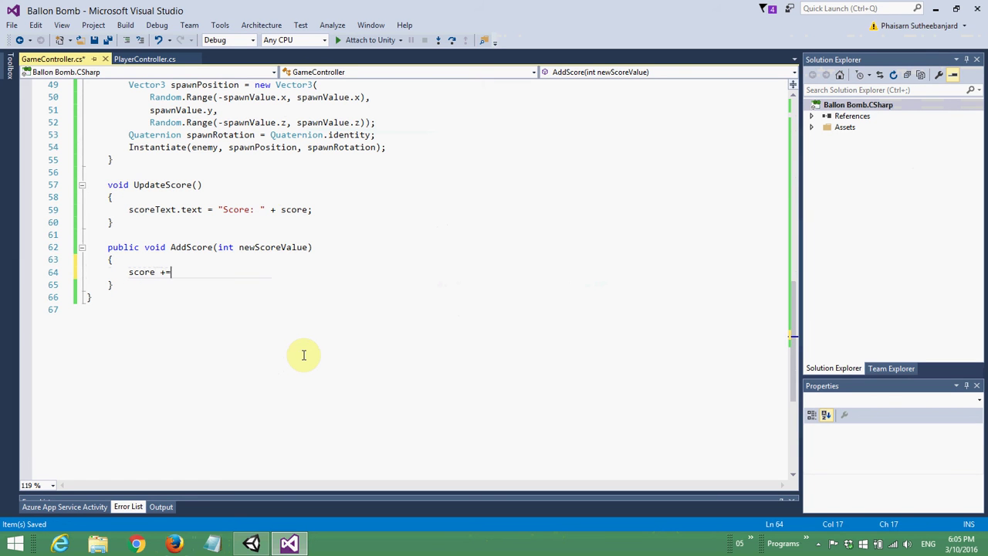
text(n)
text(ew)
key(Down)
key(Tab)
text(;)
key(Return)
text(U)
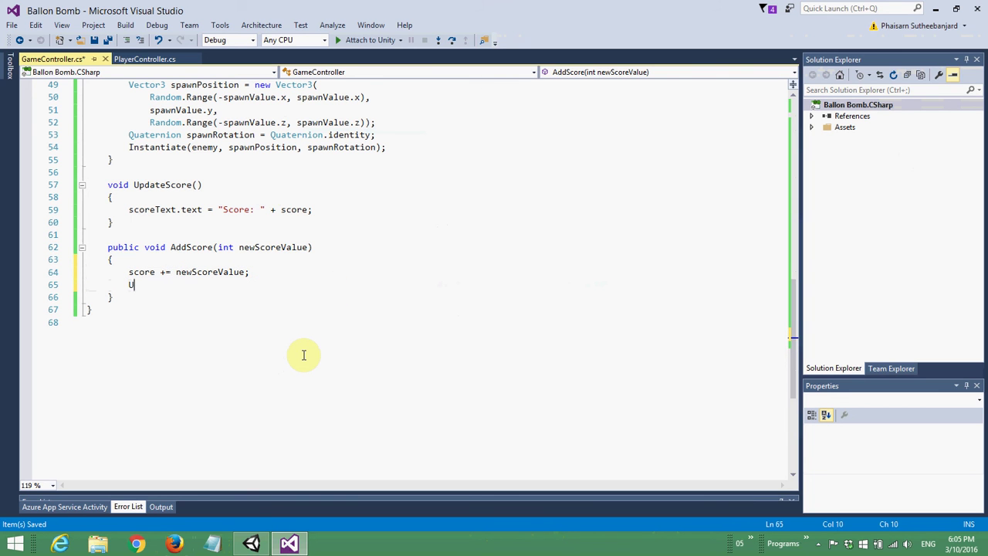
text(pda)
key(Down)
key(Tab)
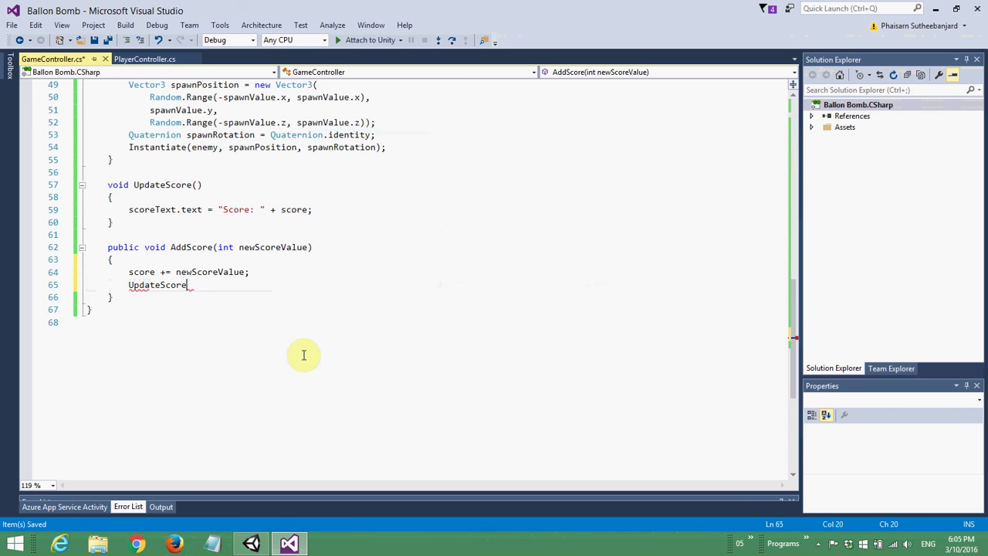
text(();)
key(Up)
key(Up)
key(Up)
key(Down)
key(Down)
key(Down)
key(Down)
key(Down)
- Add killEnemy += 1; to count kills and save the script
key(Return)
text(k)
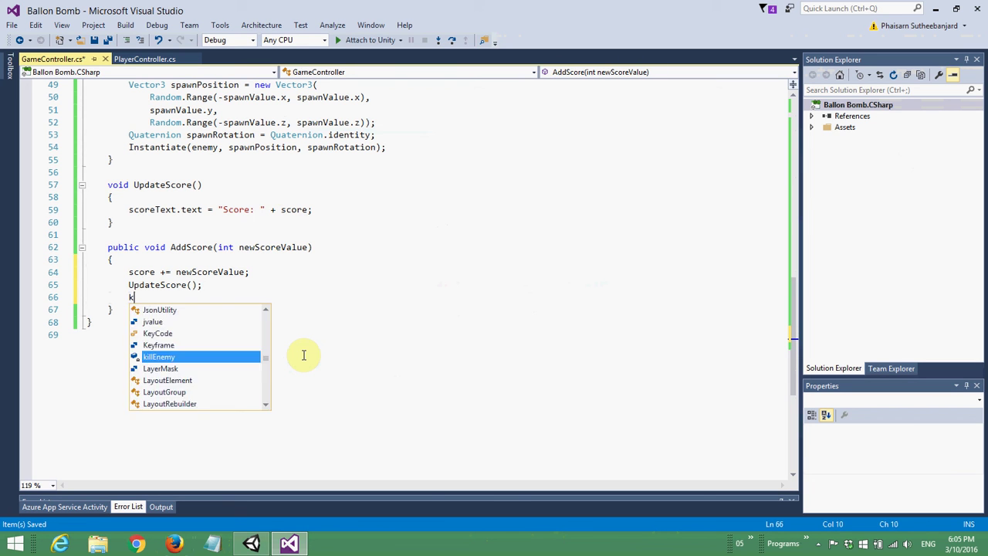
text(ill)
key(Tab)
text(+= 1;)
key(ctrl+s)
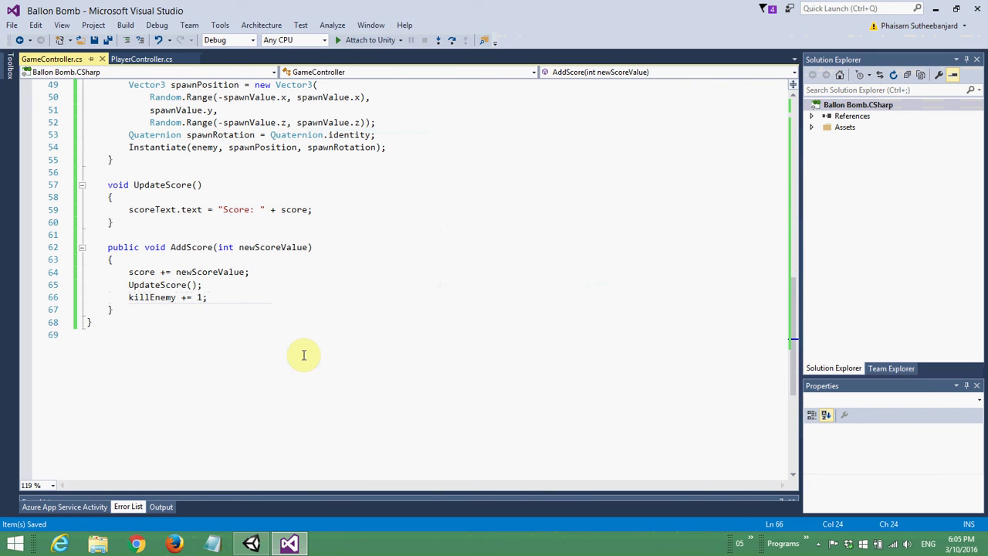
- Add an if (killEnemy >= enemyNumber) block that sets gameOver = true
key(Return)
key(Return)
text(if ()
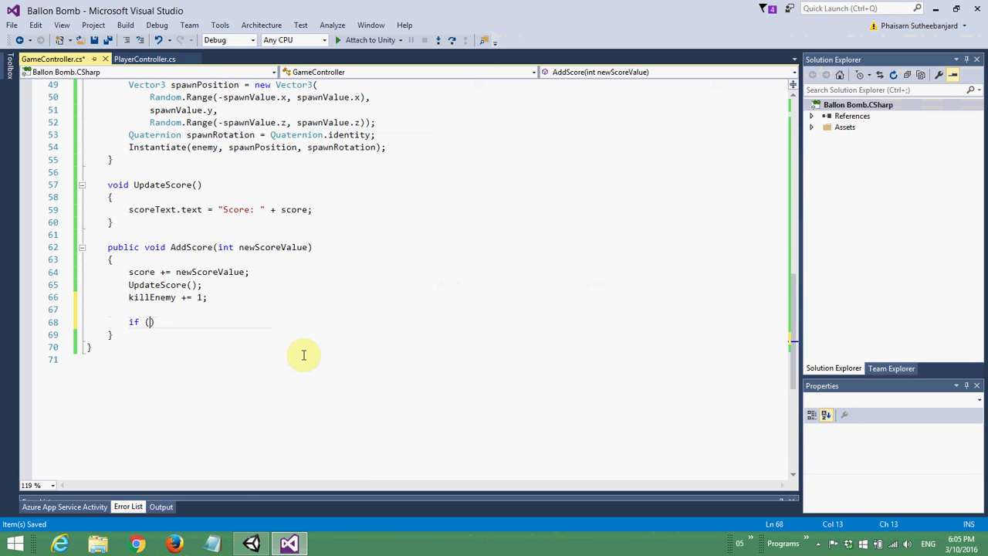
text(kill)
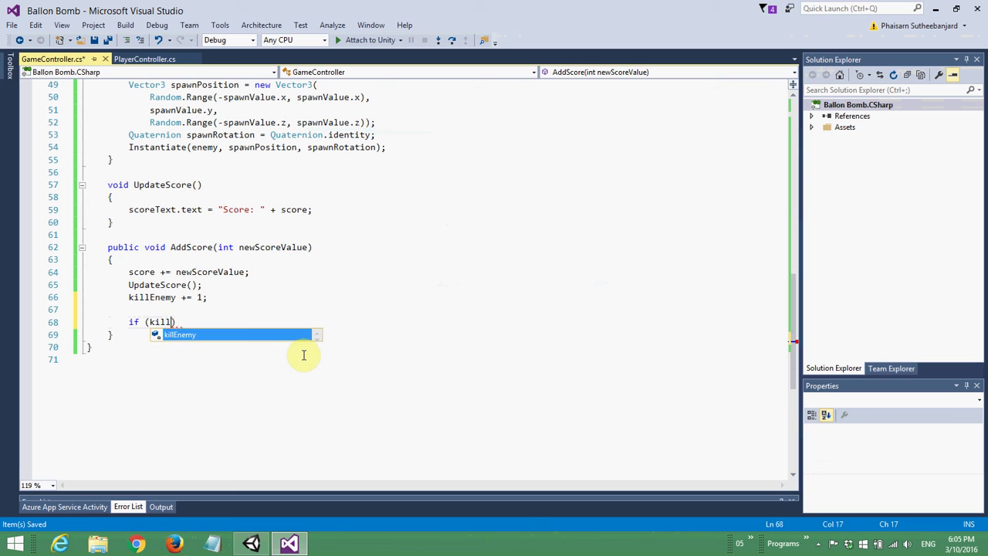
key(Tab)
text(>=en)
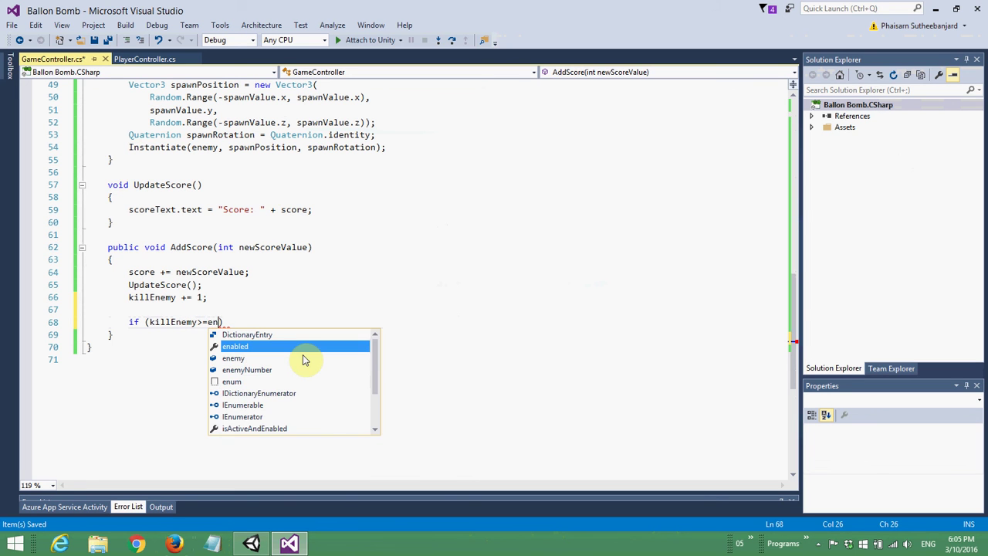
key(Down)
key(Down)
key(Tab)
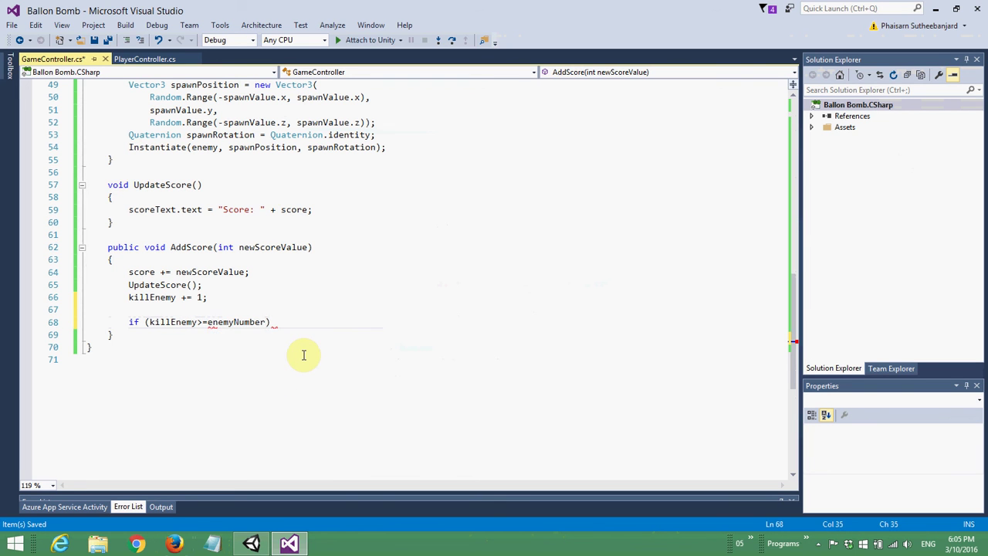
text() {)
key(Return)
- Inside it, set gameOverText to "Game Over!" and restartText to "Press 'R'", then save
key(Return)
text(gameOver = true;)
key(Return)
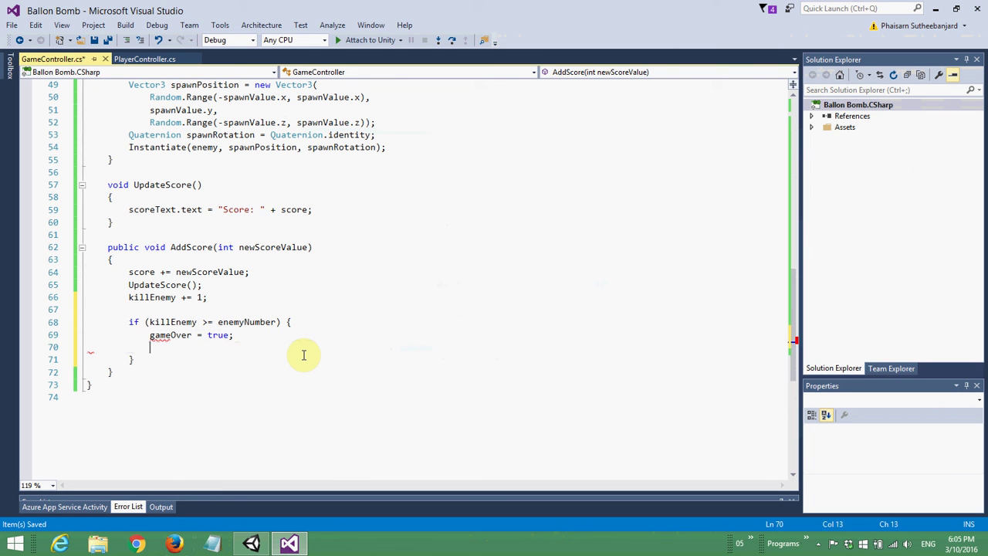
text(gameOverText)
text(.text = ")
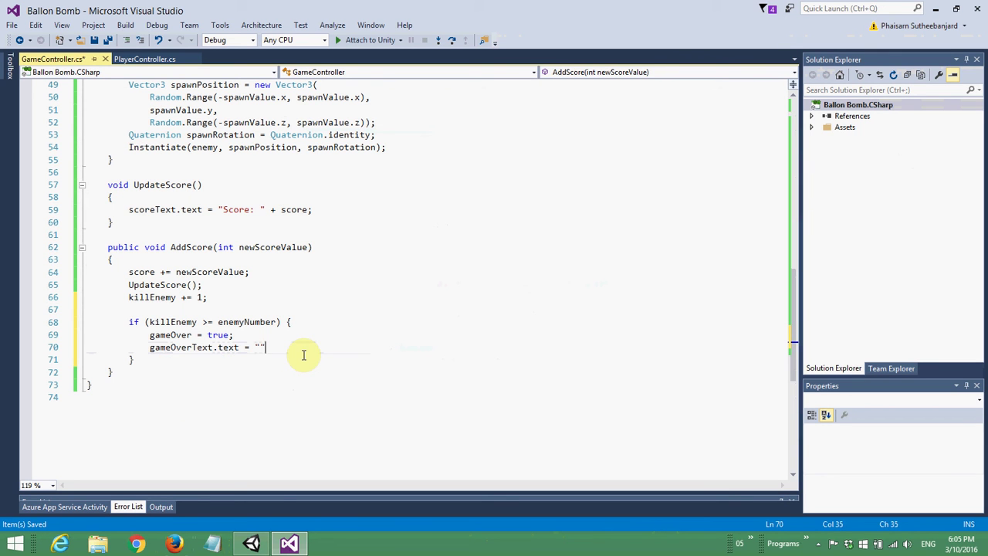
text(Game Over!";)
key(Return)
text(resta)
key(Tab)
text(.text)
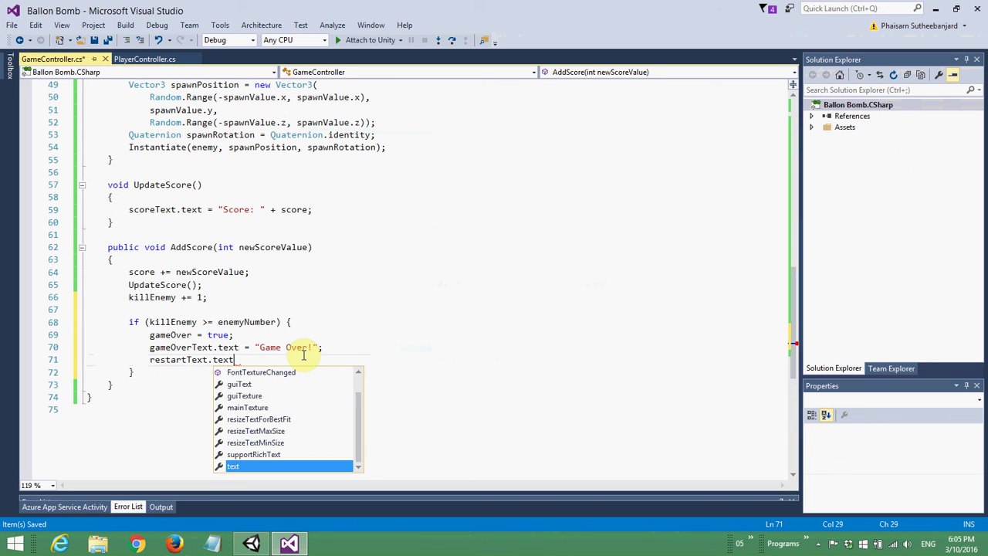
text( = "Press 'R'")
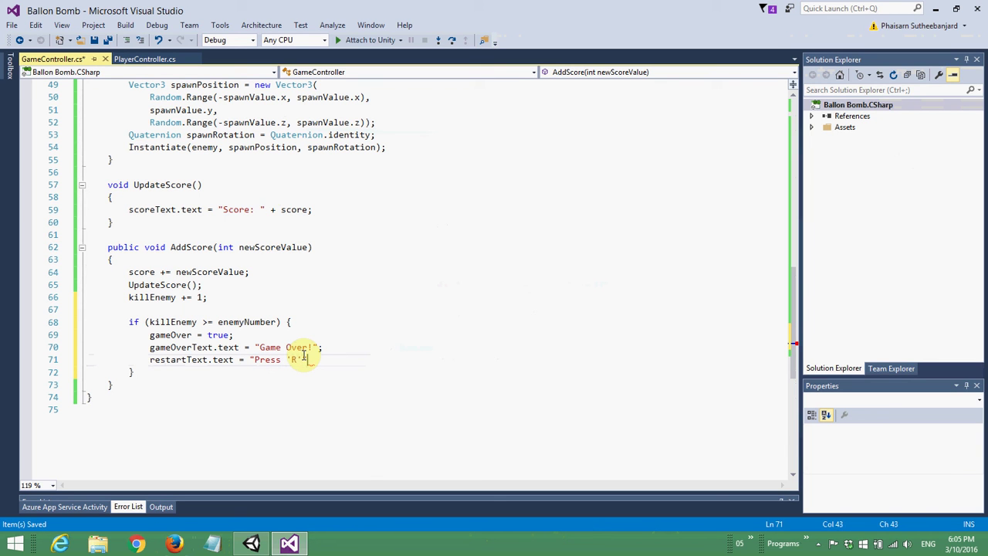
text(;)
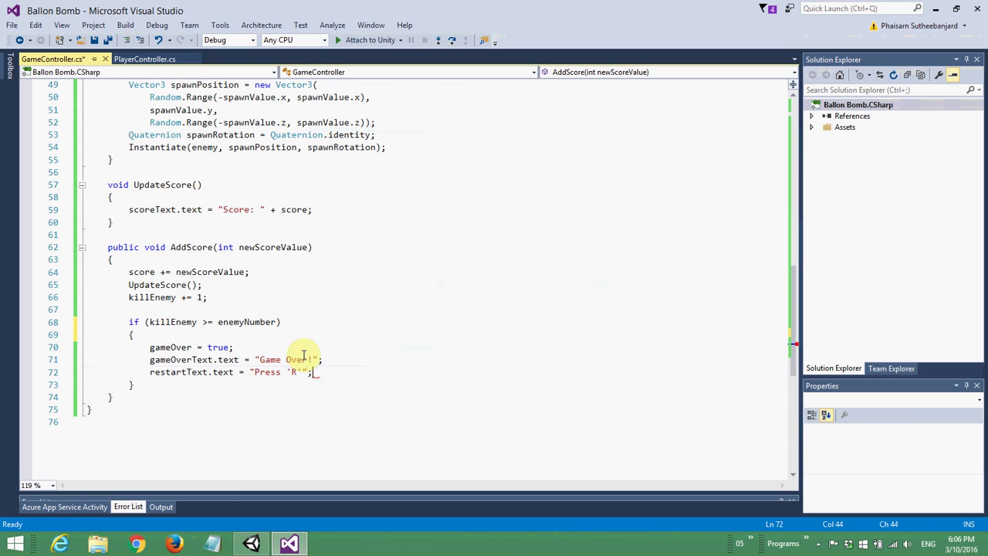
key(ctrl+s)
key(Down)
key(Down)
key(Down)
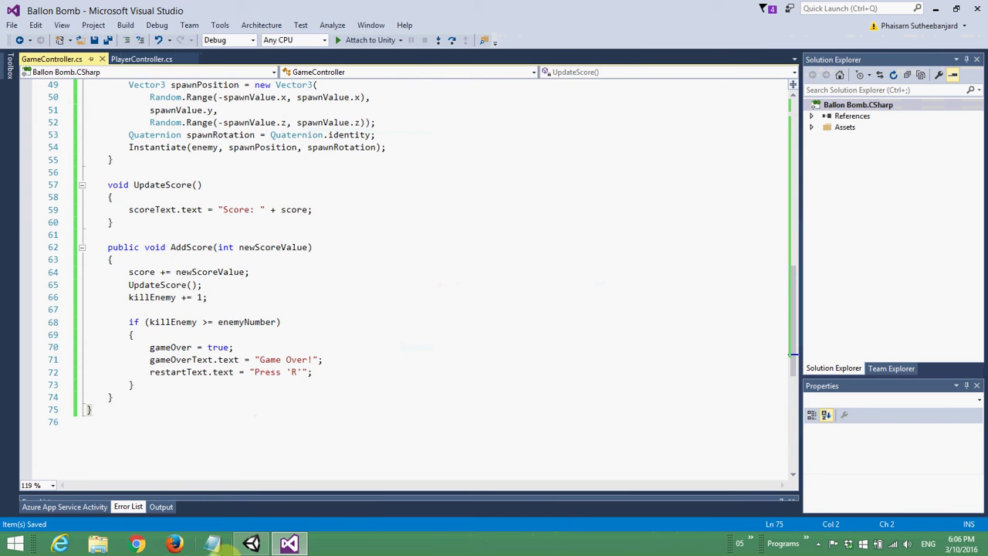
- In Unity, drag Score Text, Restart Text and Game Over Text onto GameController's matching Inspector fields
click(251, 544)
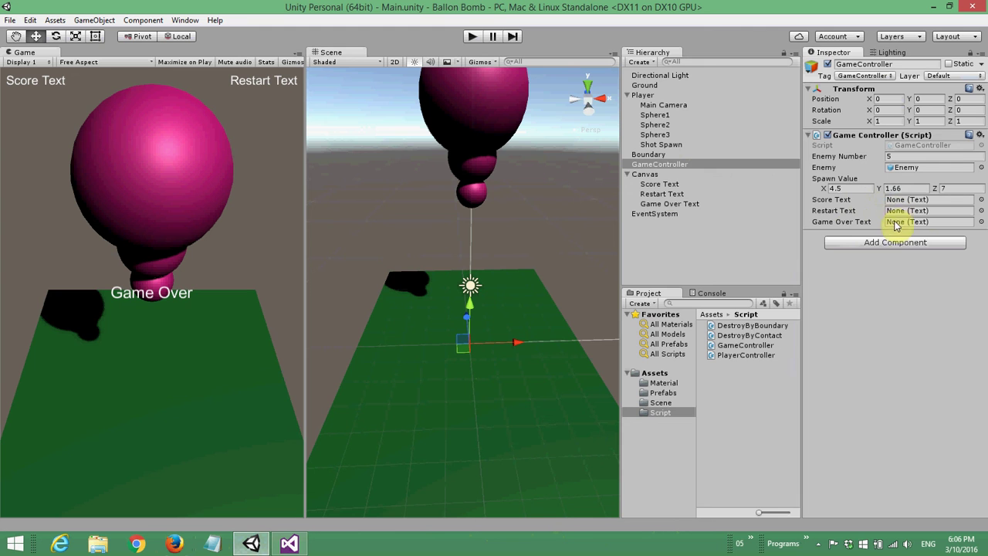
drag(656, 189, 896, 202)
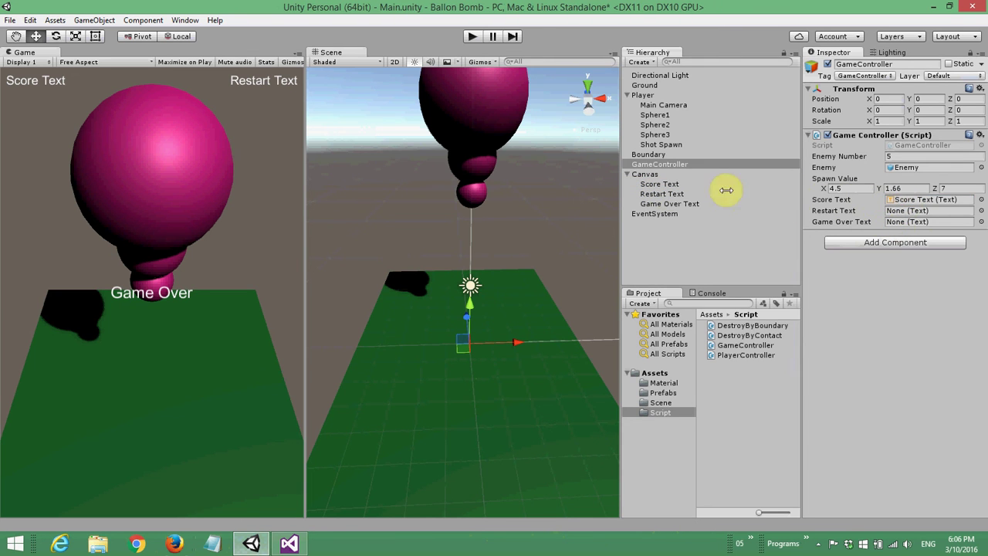
drag(657, 194, 896, 210)
drag(683, 203, 897, 226)
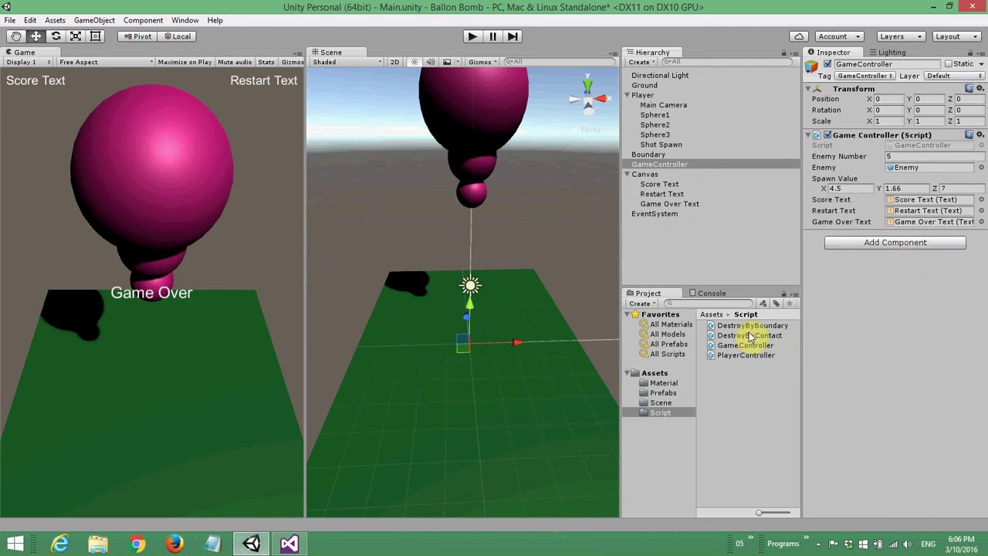
- Open DestroyByContact.cs, declare private GameController gameController and public int scoreValue, and save
click(749, 337)
double_click(749, 337)
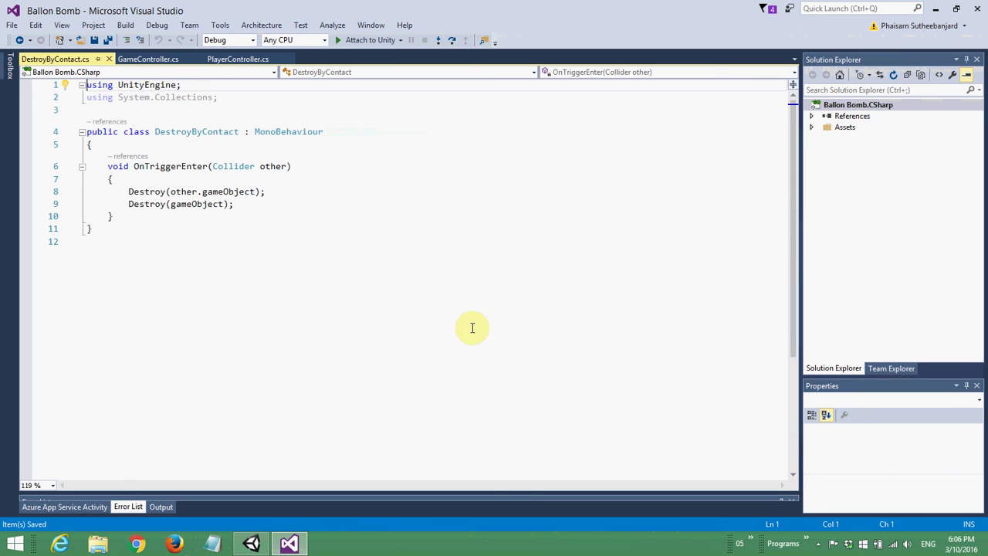
key(Down)
key(Down)
key(Down)
key(End)
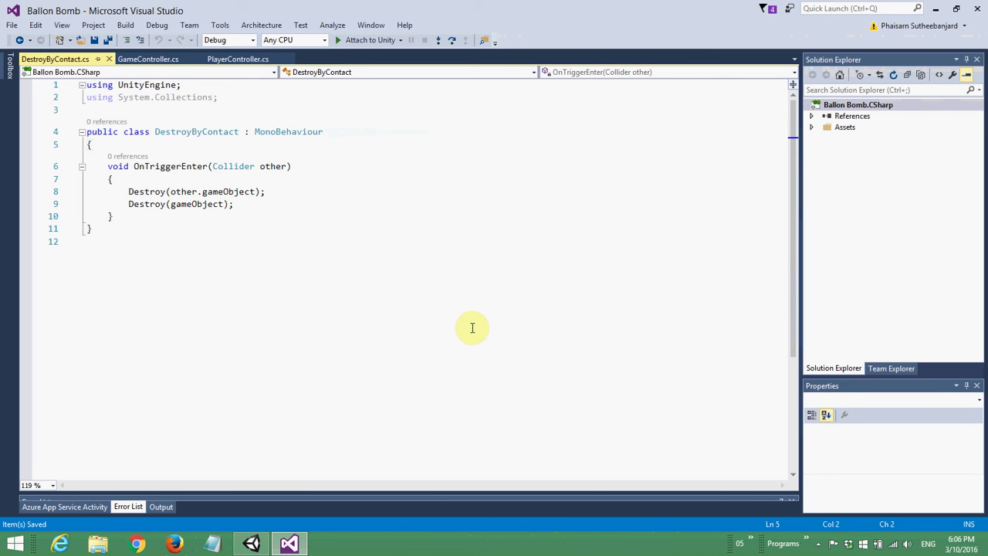
key(Return)
text(private GameController)
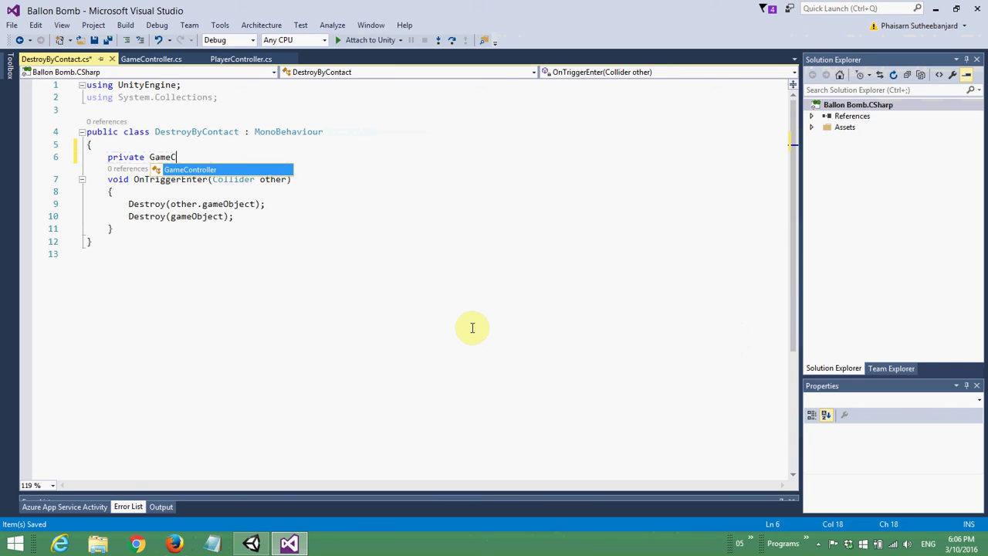
key(Tab)
key(ctrl+shift+Left)
key(ctrl+c)
key(End)
key(ctrl+v)
key(Delete)
text(g)
key(End)
text(;)
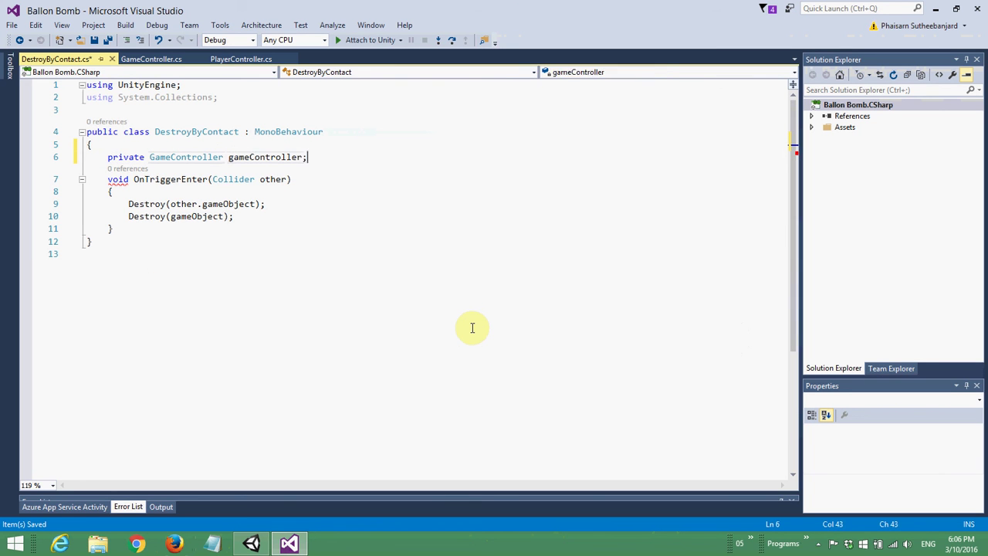
key(Return)
text(public int scoreValue;)
key(Return)
key(ctrl+s)
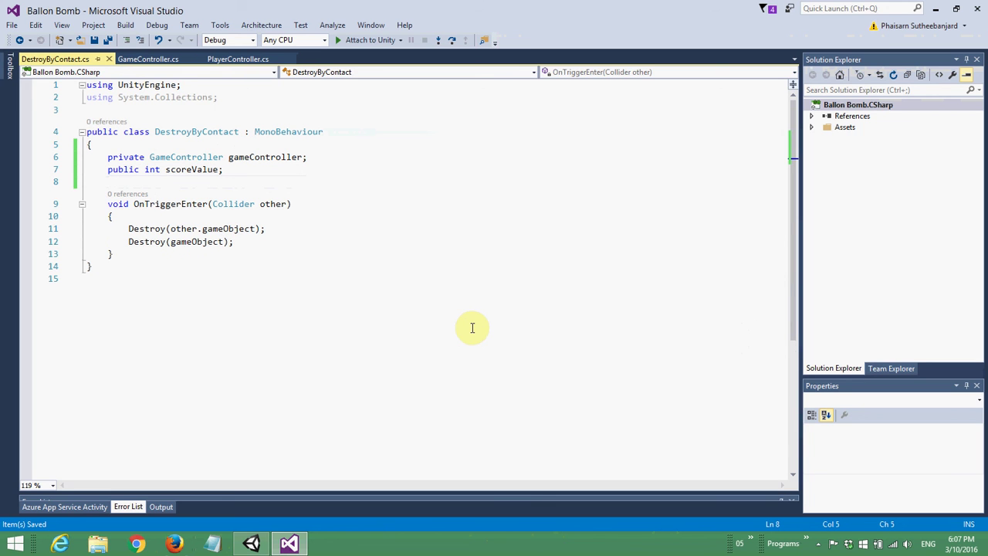
- Add a void Start() method that begins a GameObject local variable declaration
key(Return)
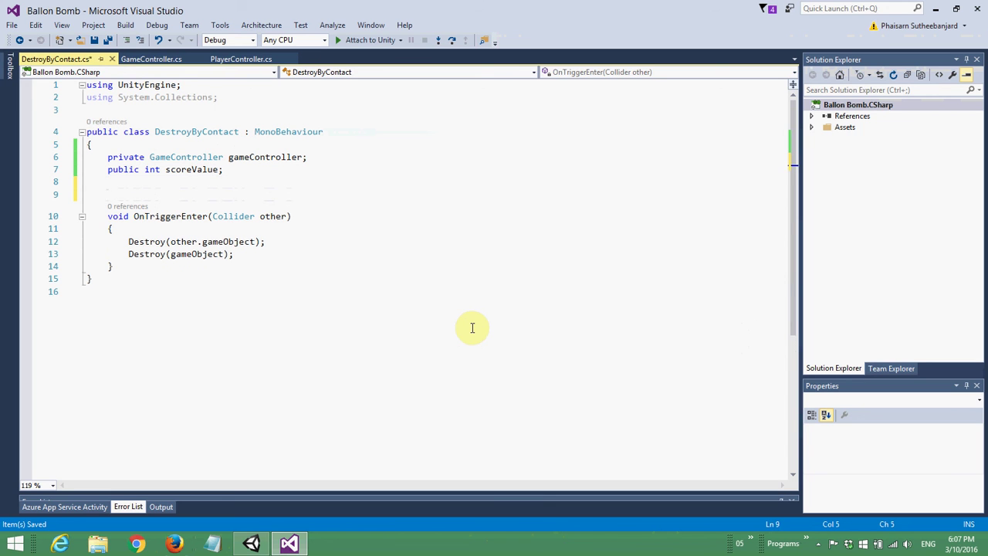
key(Return)
key(Up)
text(void Start())
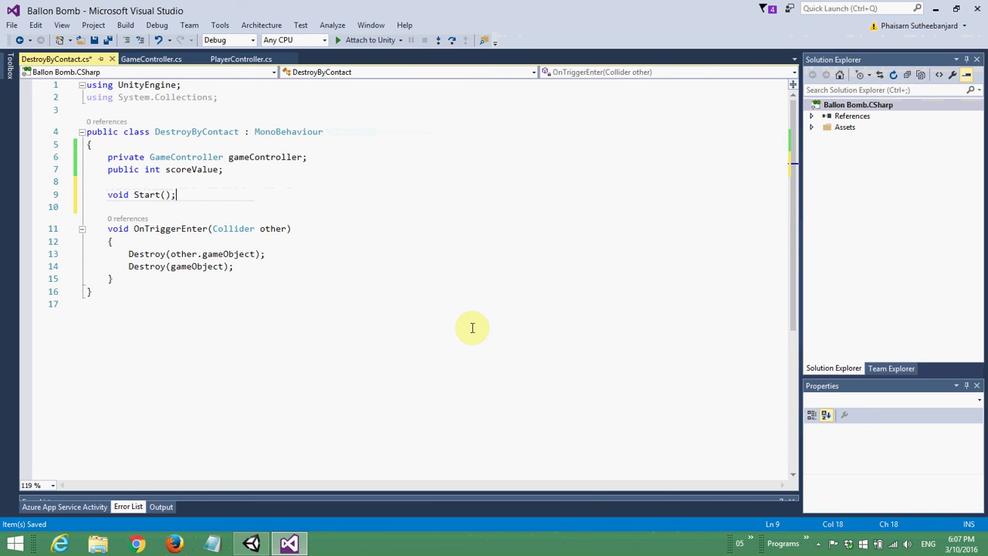
text( {)
key(Return)
key(Return)
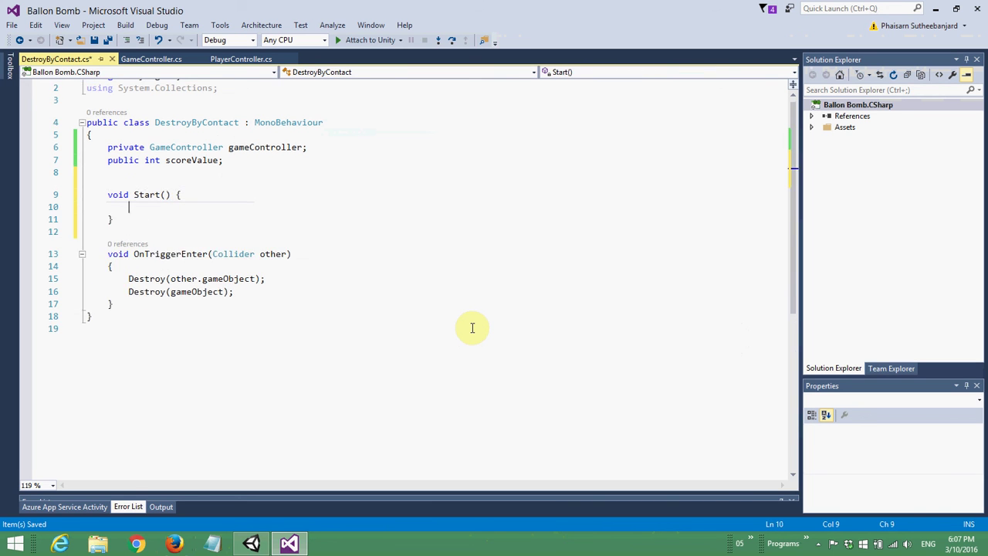
text(gam)
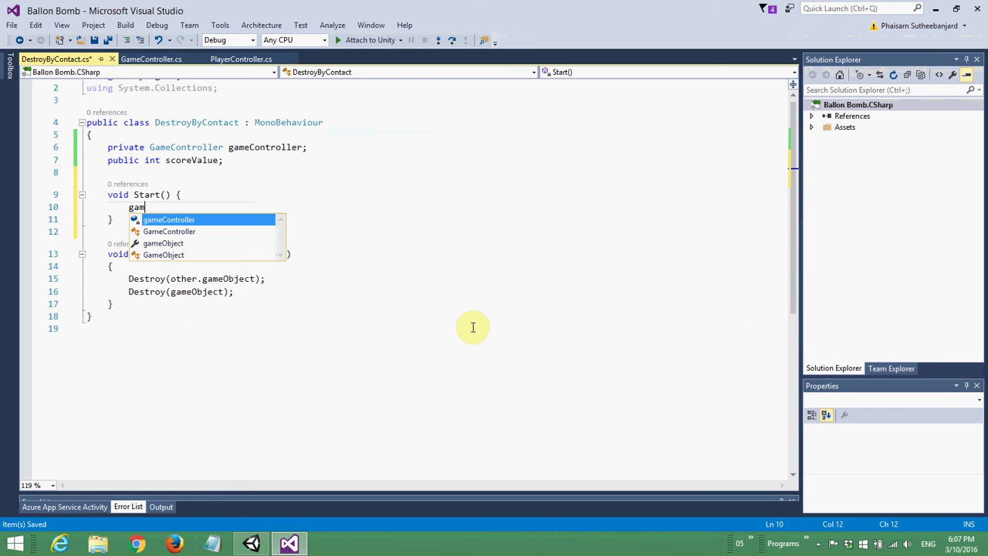
key(Down)
key(Down)
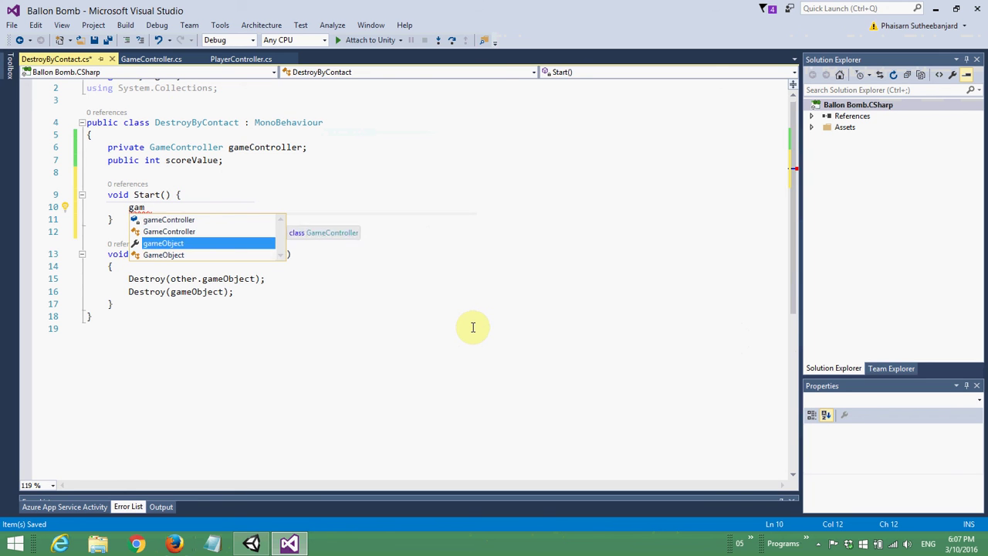
key(Down)
key(Tab)
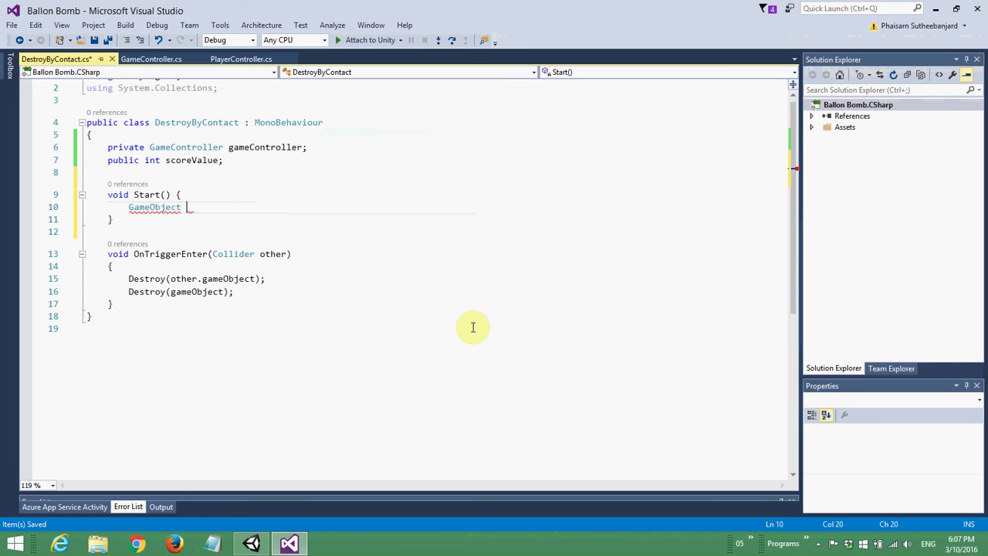
text(GameController)
- Set gameControllerObject = GameObject.FindWithTag("GameController") in Start() and save the script
key(ctrl+Left)
key(Delete)
text(g)
key(End)
text(Object = )
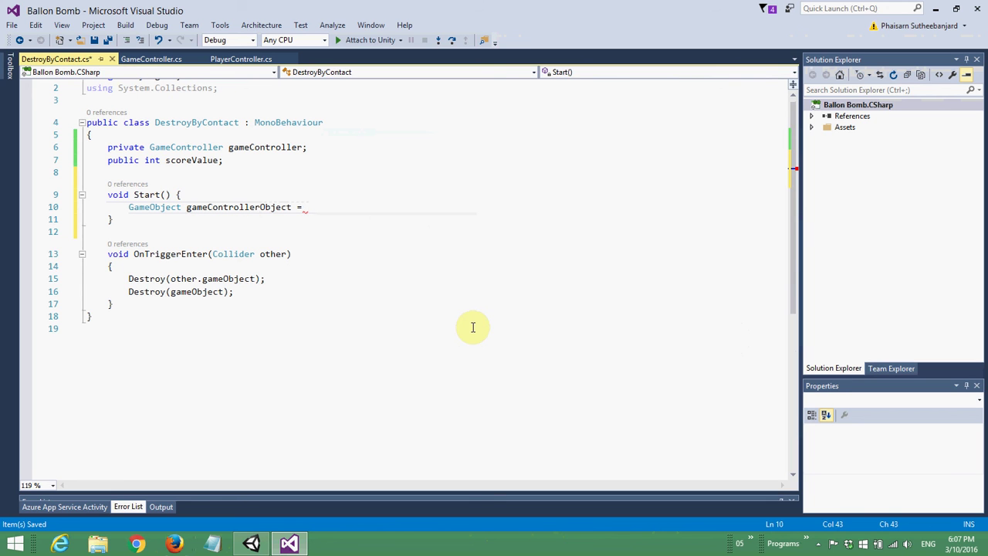
text(GameObject)
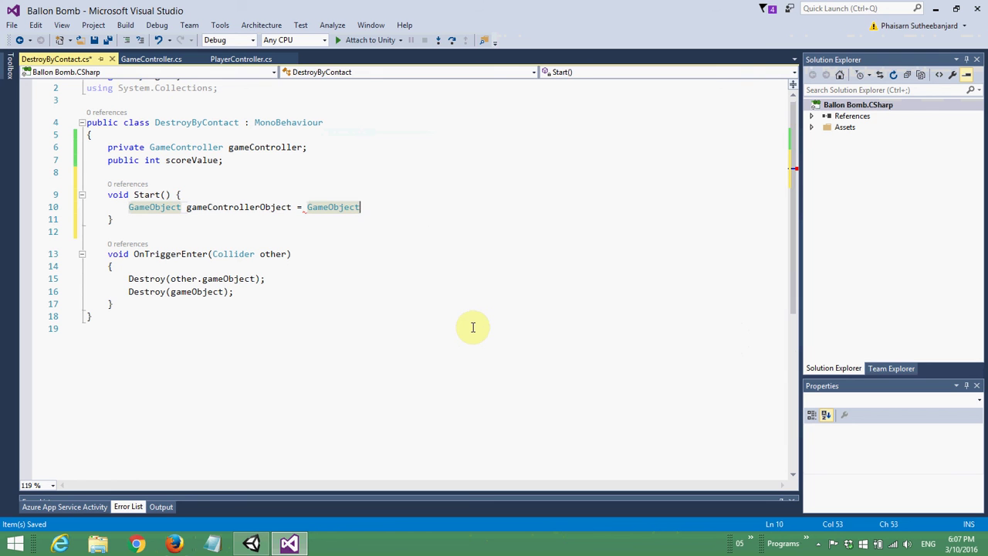
text(.Fidn)
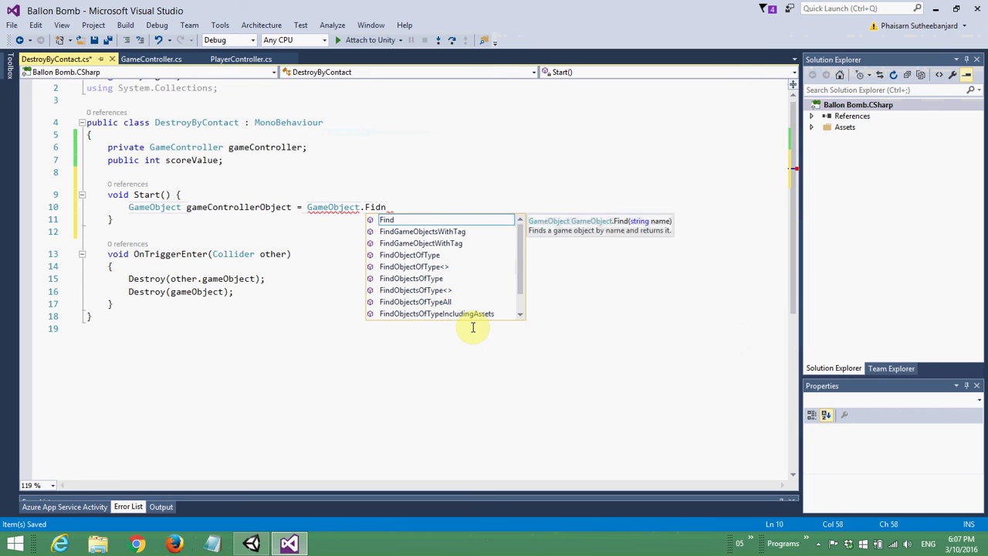
key(BackSpace)
key(BackSpace)
text(ndWi)
key(Tab)
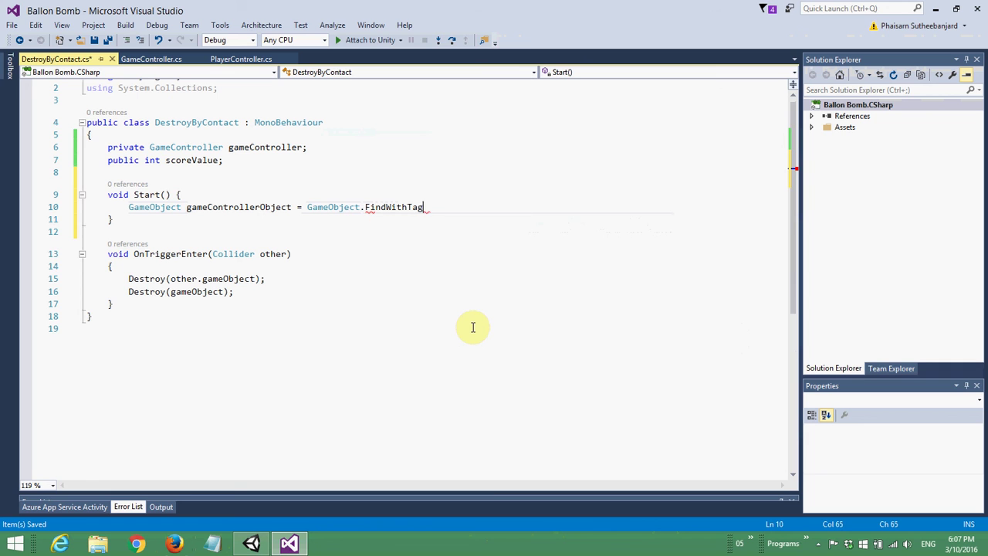
text((");)
key(Left)
key(Left)
text(")
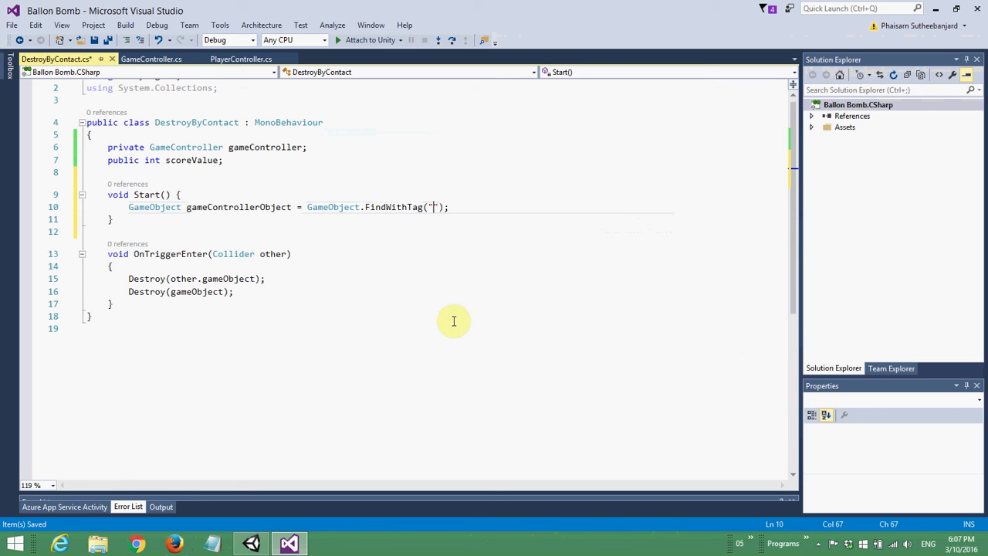
double_click(186, 146)
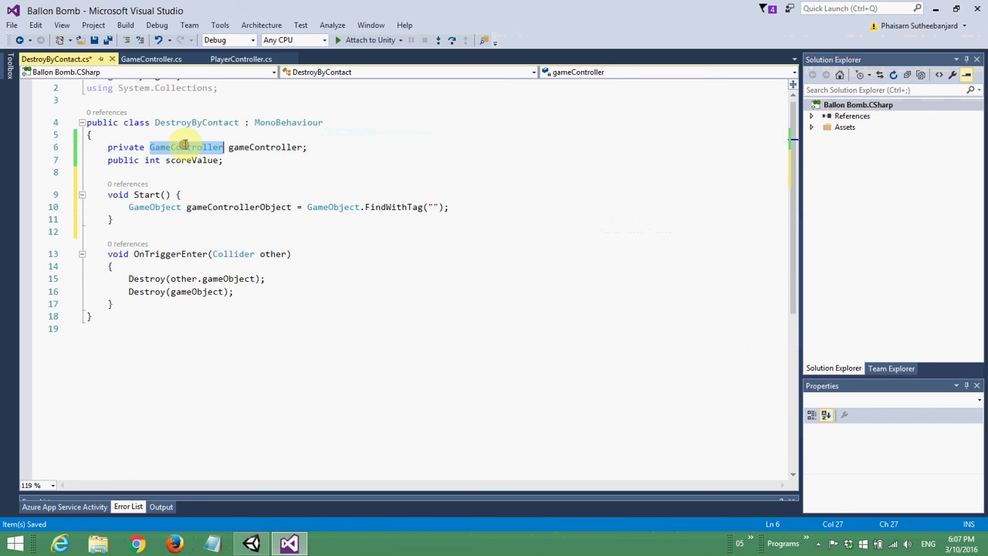
click(432, 204)
text("GameController)
key(ctrl+s)
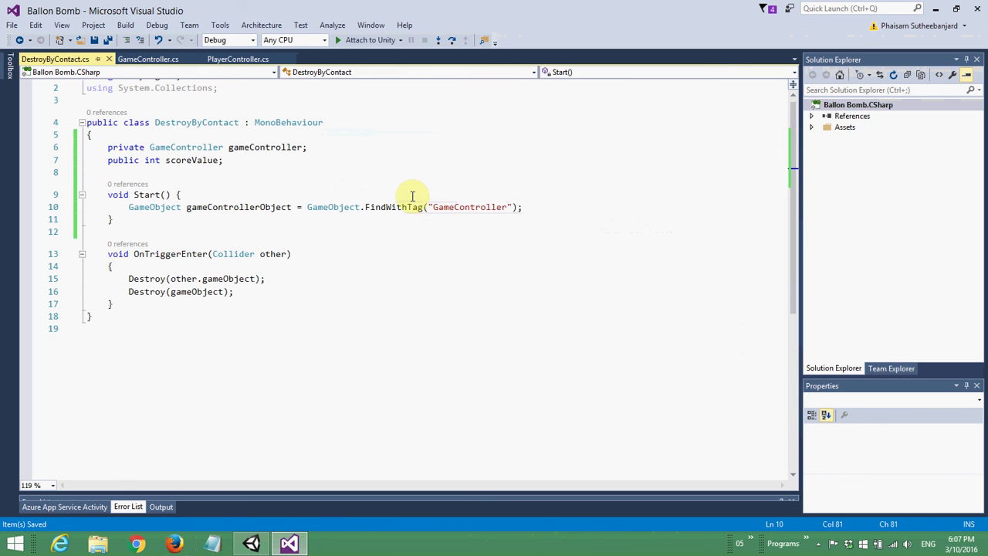
click(251, 543)
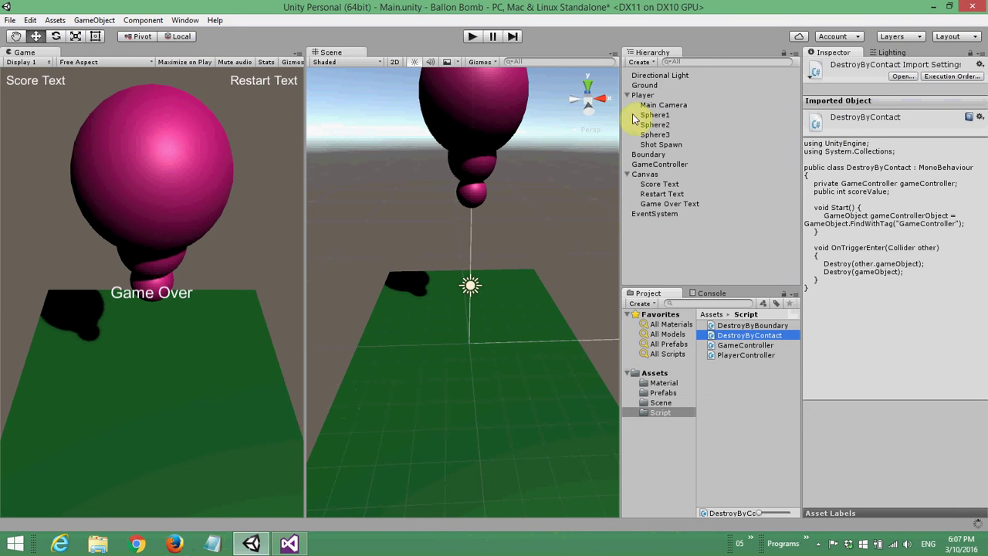
- Confirm the GameController object's Tag is GameController, then return to DestroyByContact in Visual Studio
click(664, 165)
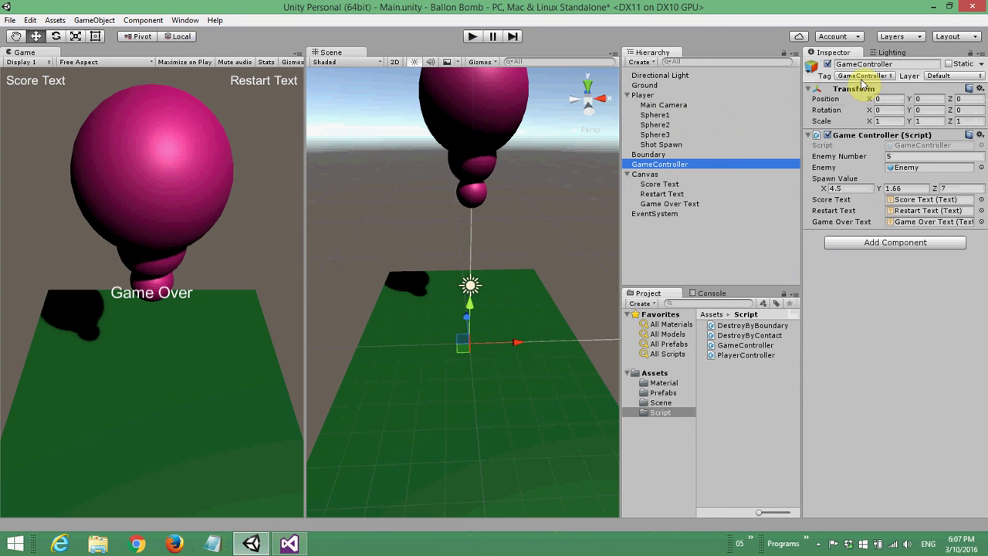
click(868, 77)
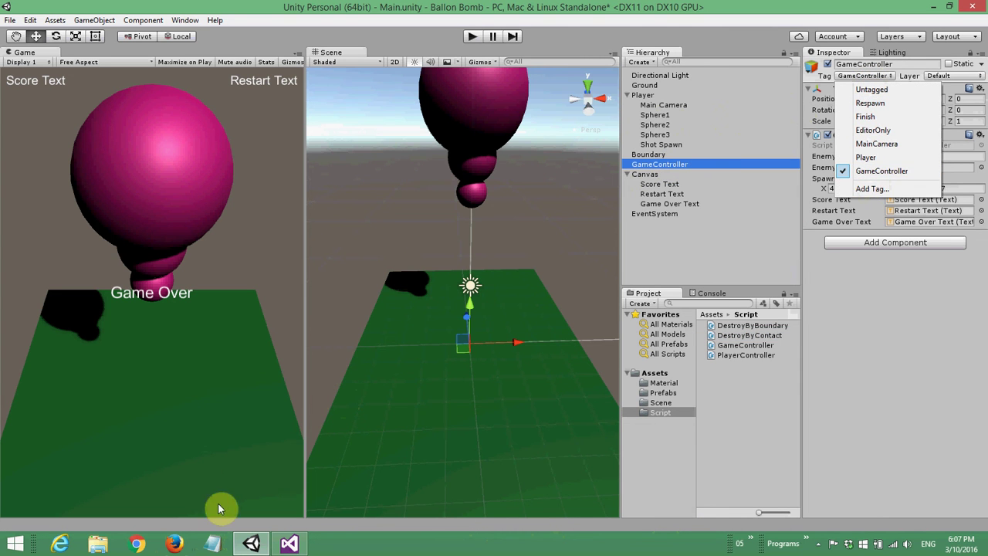
click(290, 545)
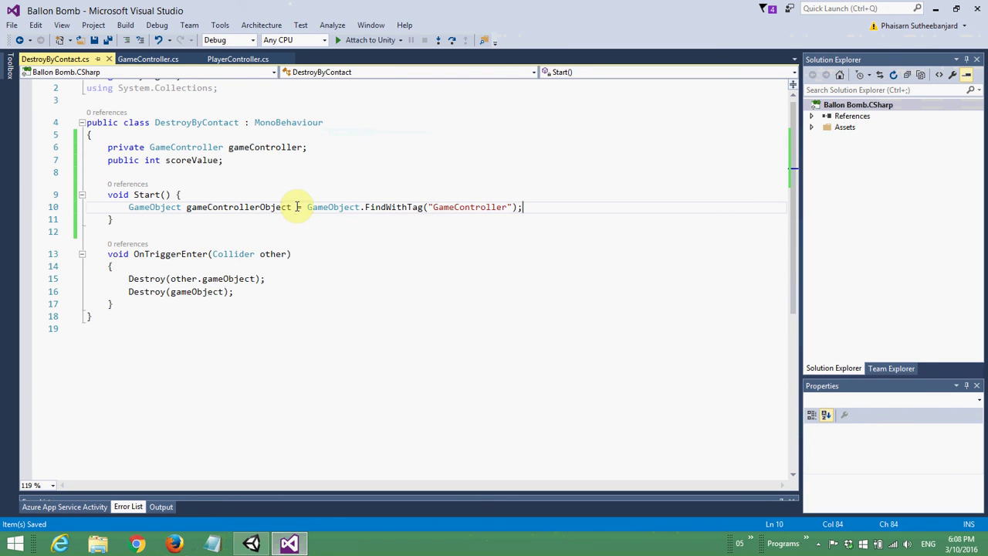
- Add if (gameControllerObject != null) assigning gameController = gameControllerObject.GetComponent<GameController>(); and save
key(Return)
text(if )
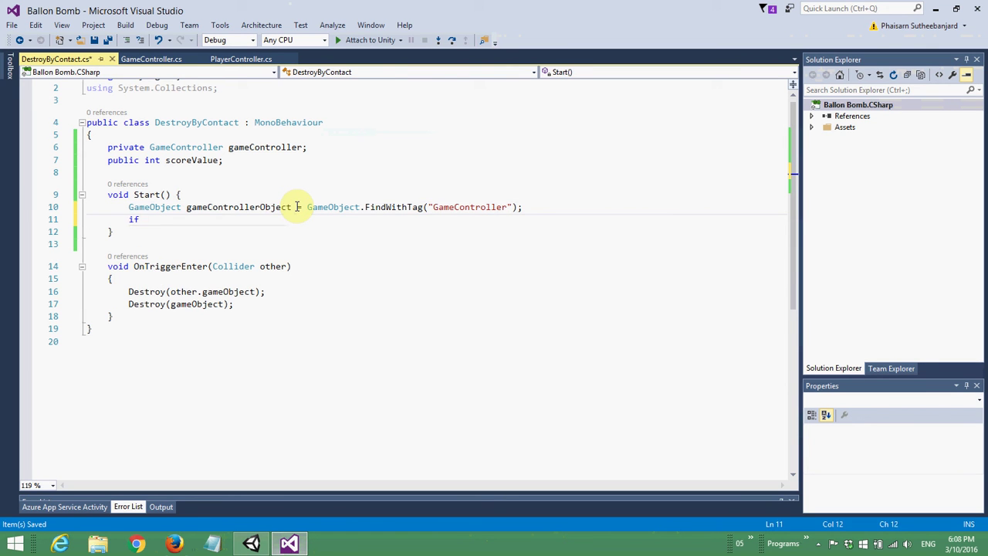
text(()
text(gameControllerObject != null) {)
key(Return)
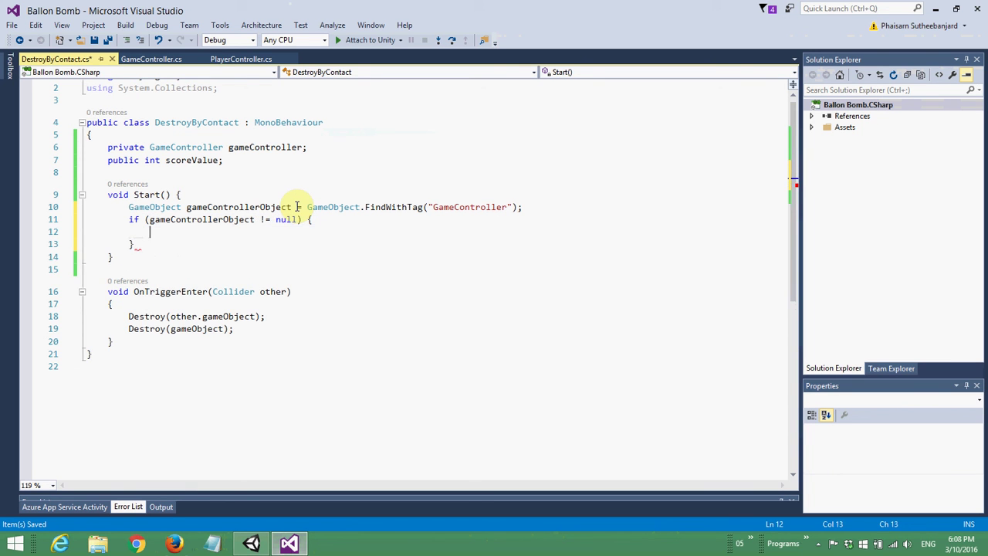
key(Up)
key(Up)
key(Up)
key(Up)
key(End)
key(Down)
key(Down)
key(Down)
text(gameController gameContr)
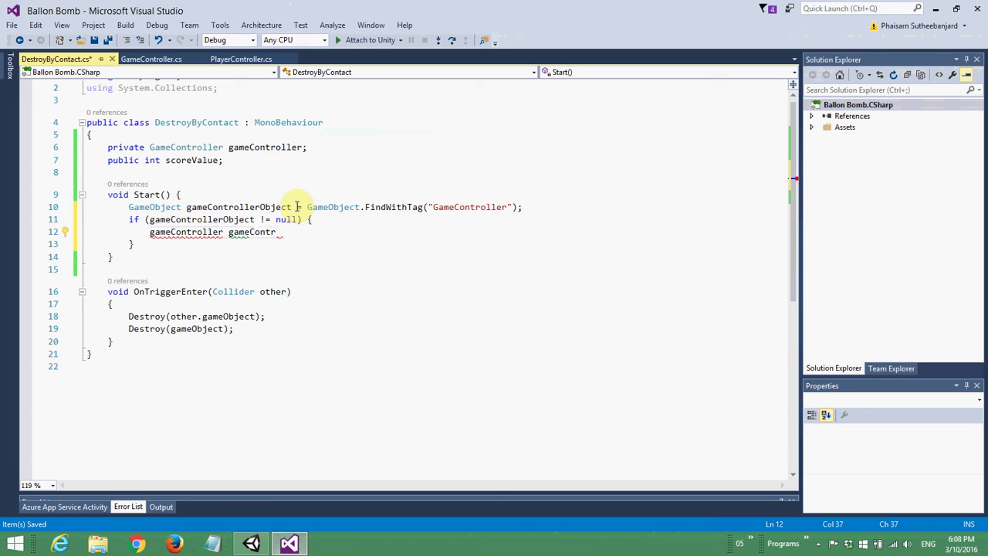
key(ctrl+Left)
text(=)
key(ctrl+space)
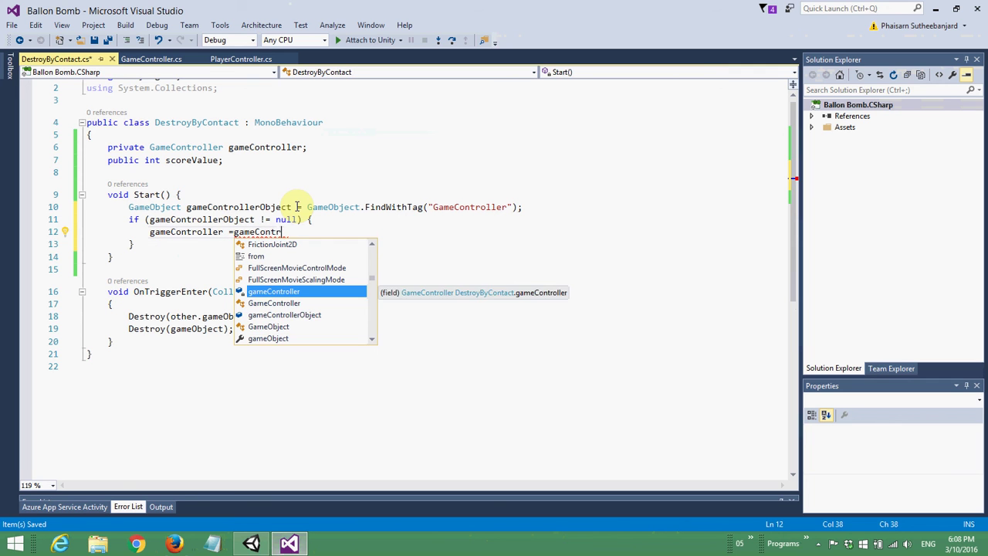
key(Down)
key(Tab)
text(.)
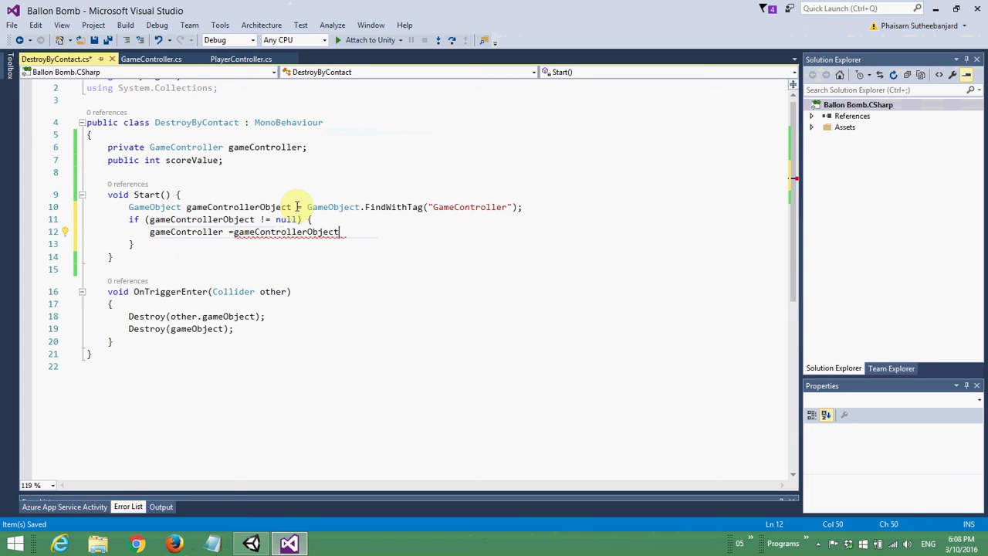
text(getcom)
key(Tab)
text(<GameC)
key(Tab)
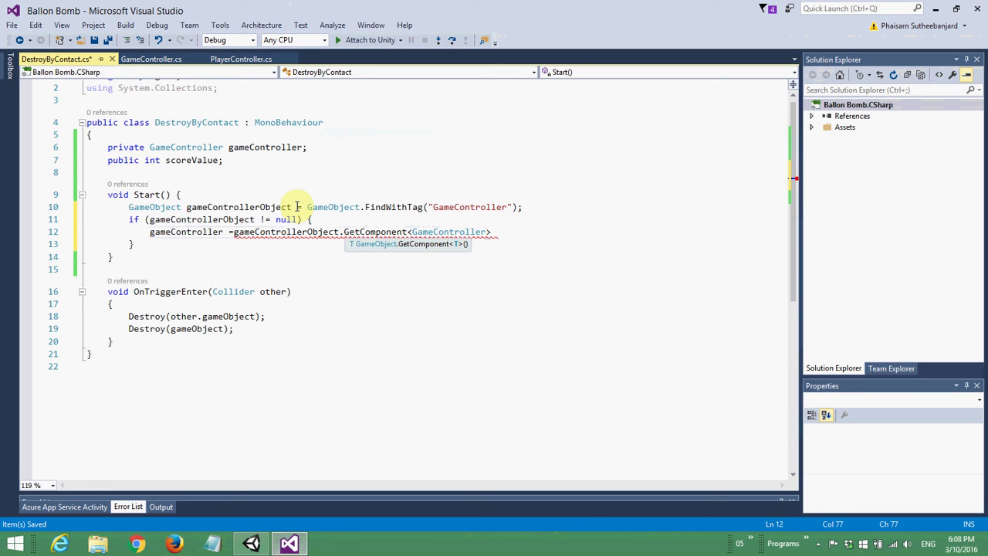
text(>();)
key(ctrl+s)
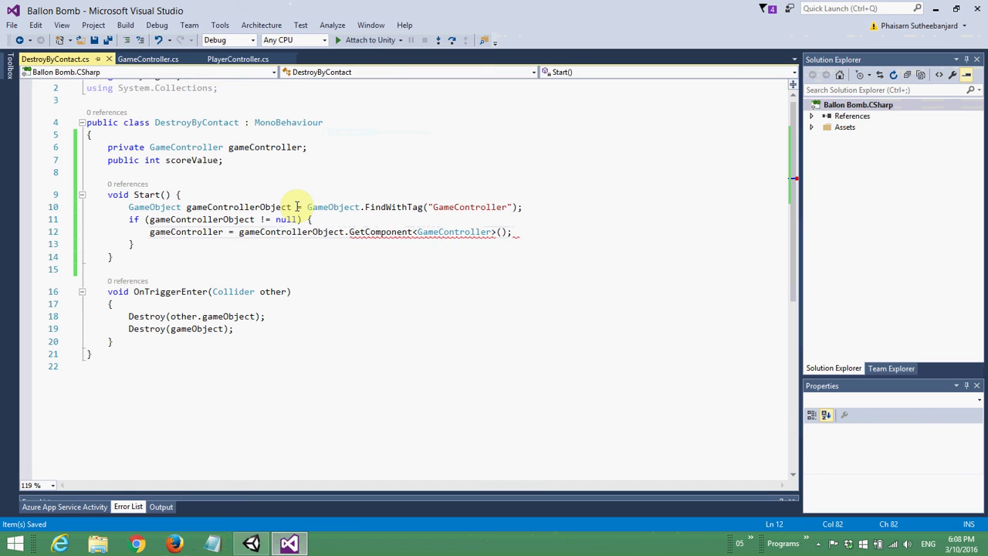
- Review the references in the GetComponent line and add a blank line after the block
key(Home)
key(ctrl+Right)
key(ctrl+Right)
key(ctrl+shift+Right)
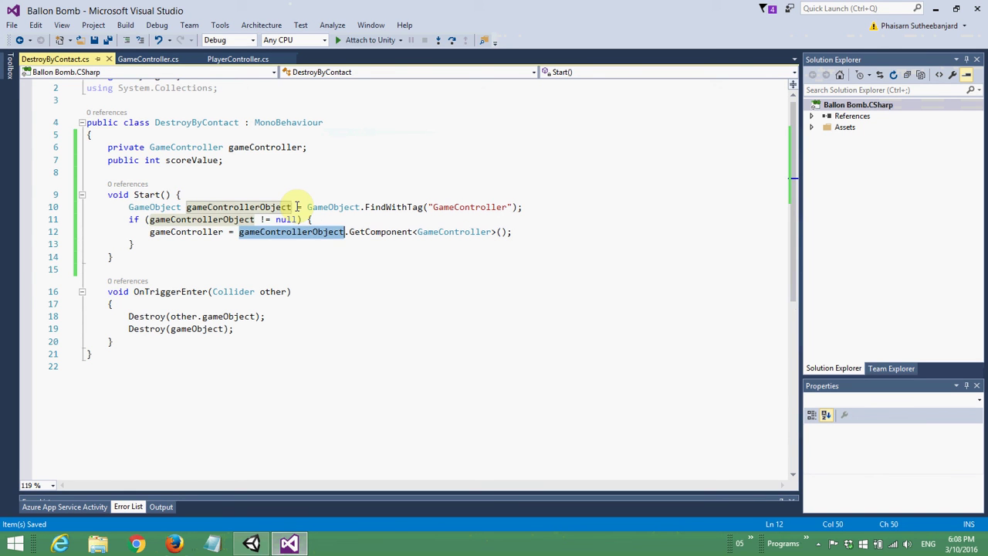
key(End)
key(ctrl+Left)
key(ctrl+shift+Left)
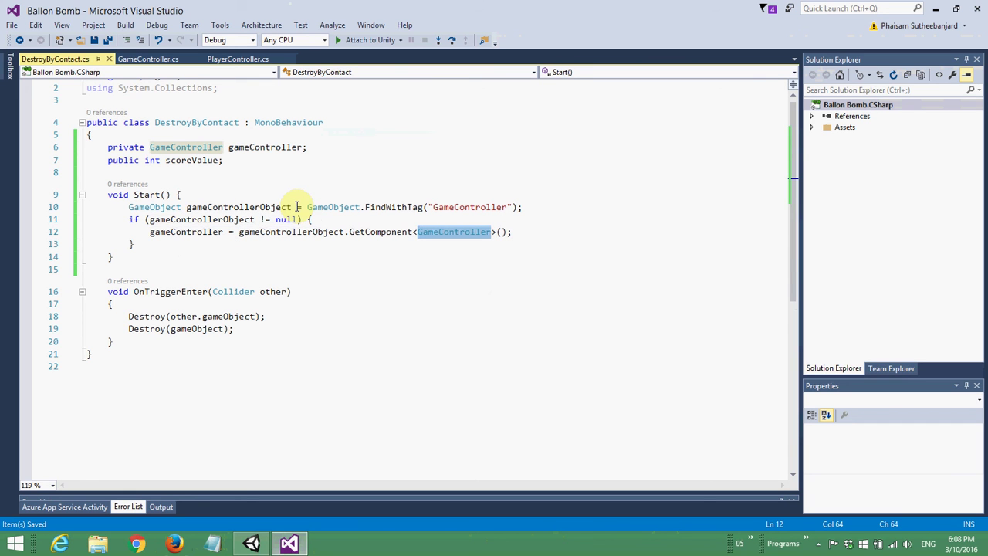
key(Home)
key(ctrl+shift+Right)
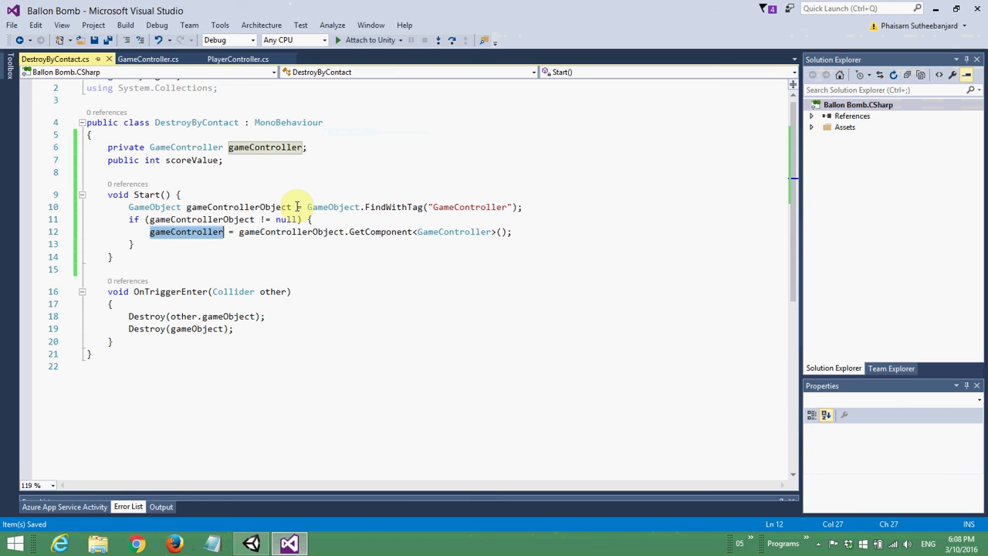
key(Down)
key(Return)
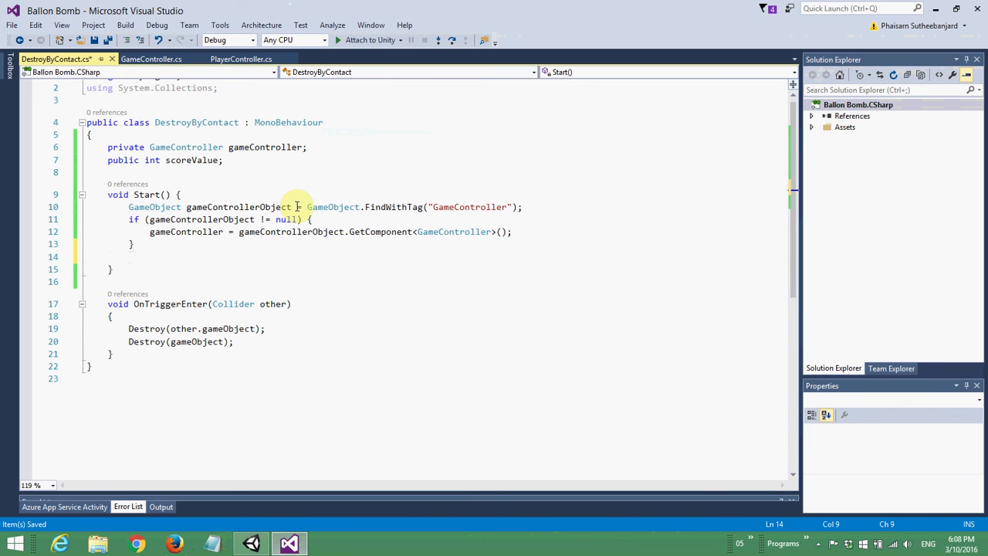
- Add if (gameController == null) logging "Cannot find 'GameController' script.", then open a blank line in OnTriggerEnter
key(Return)
text(if (gameController == null) { })
key(Left)
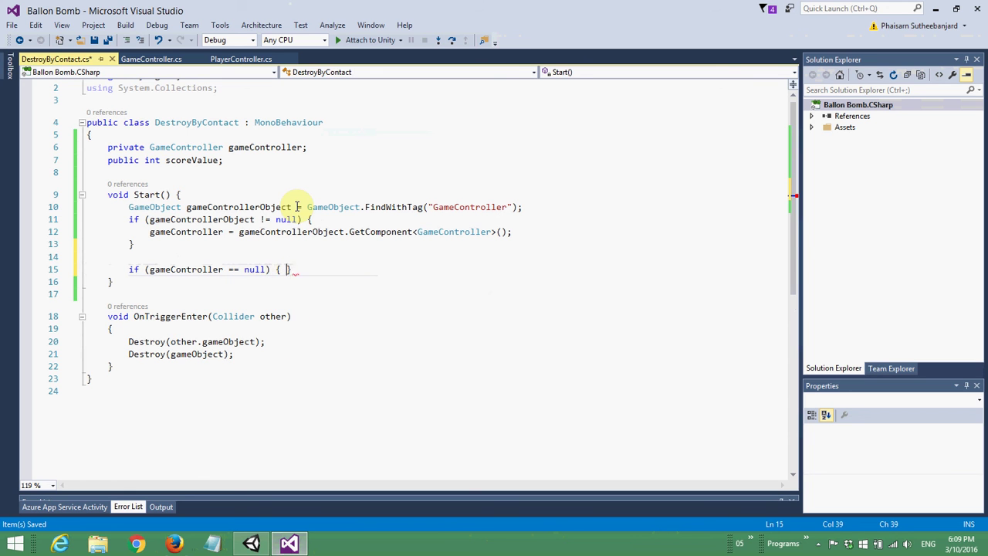
key(Return)
text(De)
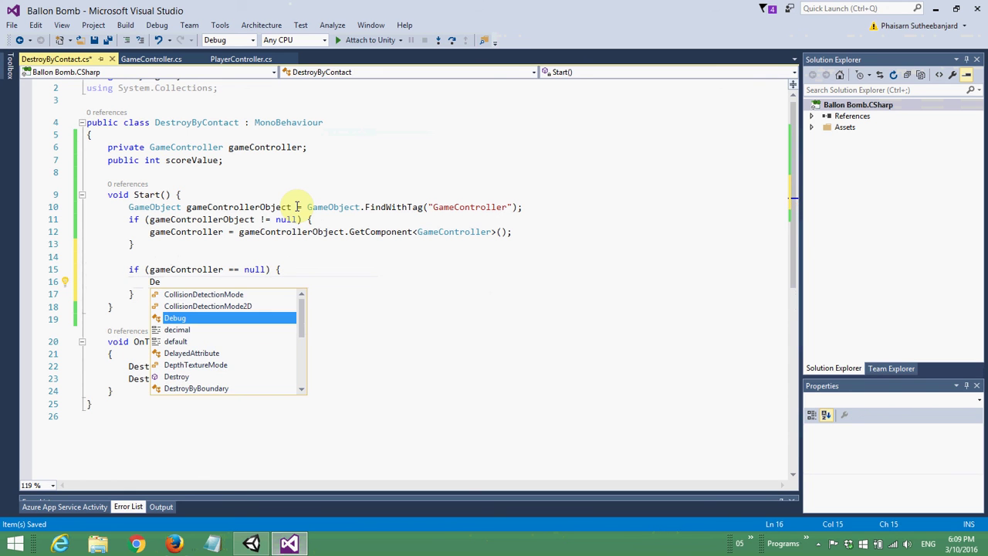
text(bug.Log();)
key(Left)
key(Left)
text("Cannot find )
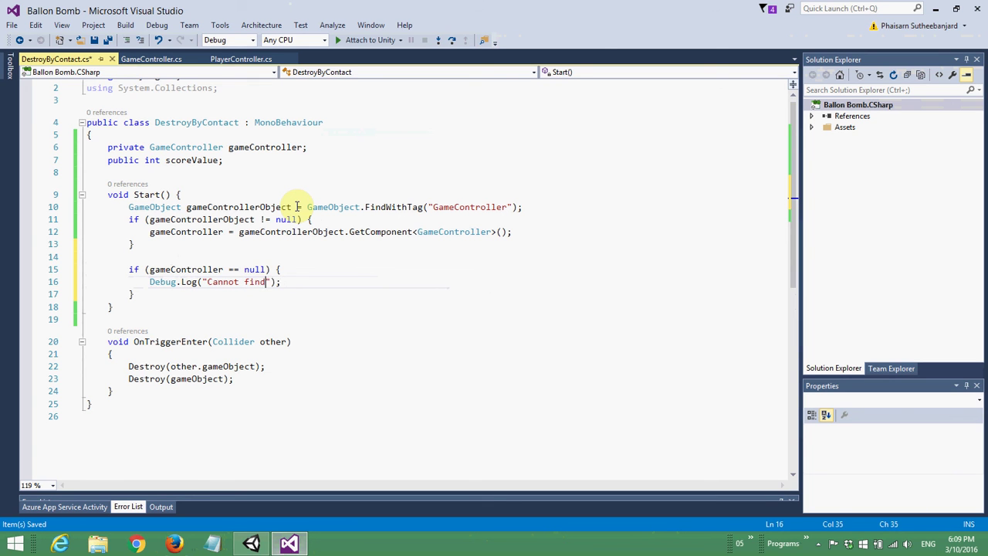
text('GameController' )
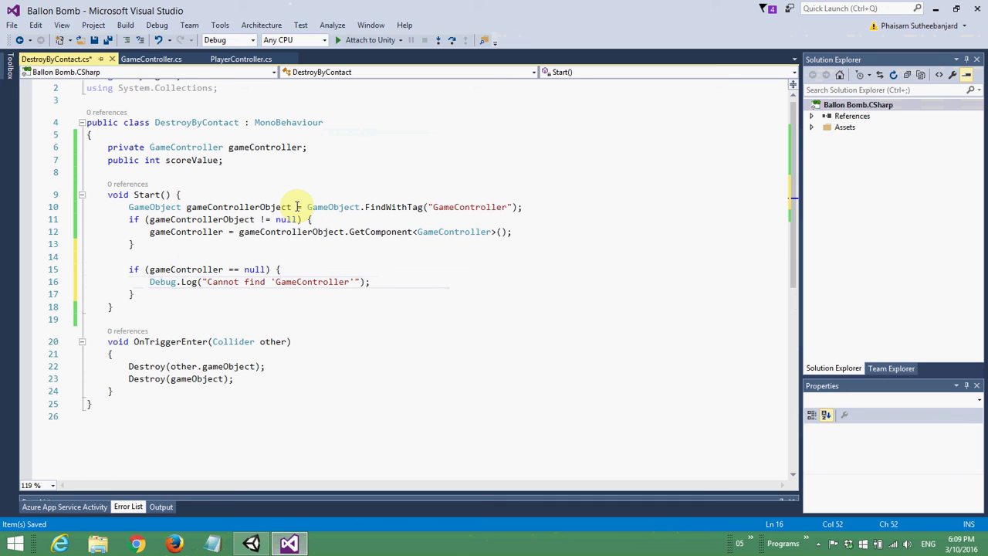
text(script.)
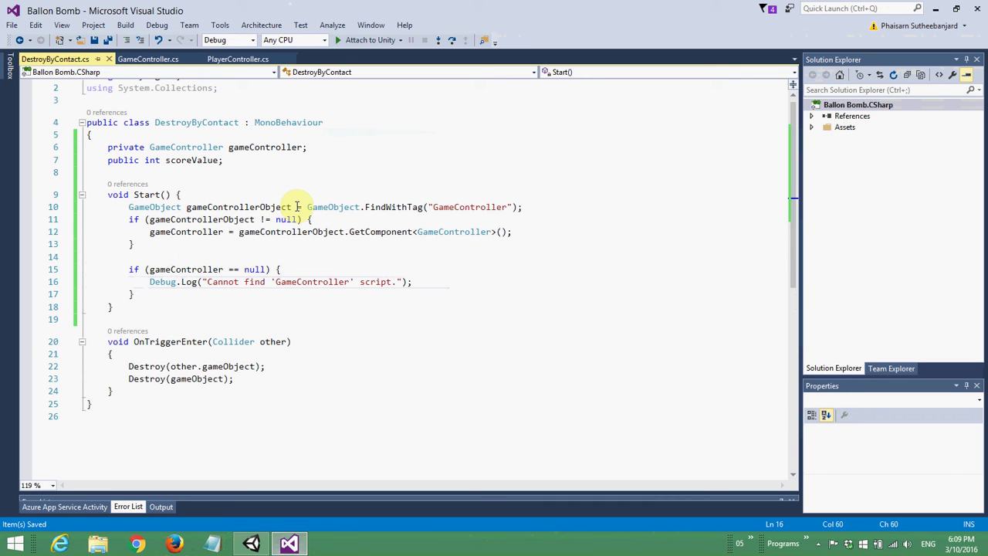
key(Down)
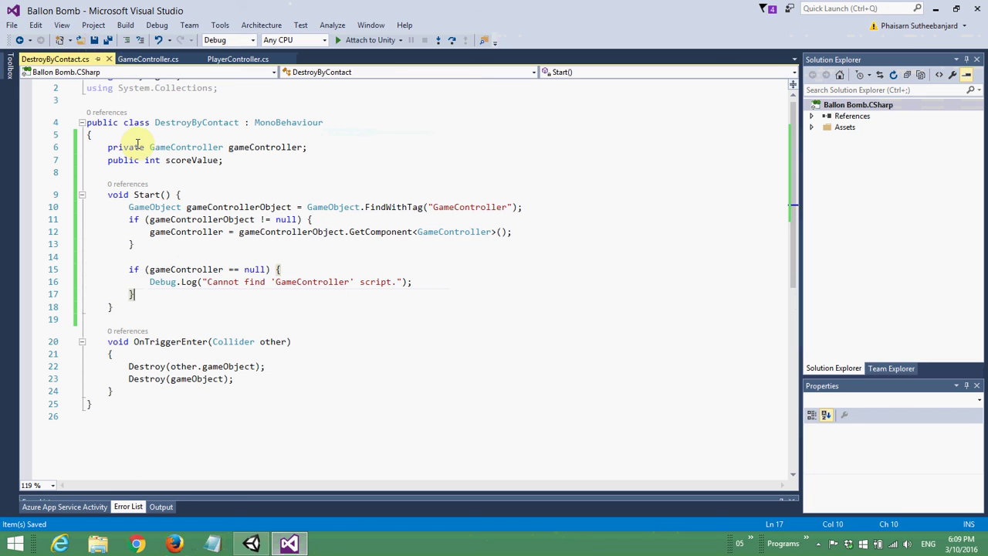
key(Down)
key(Down)
key(Down)
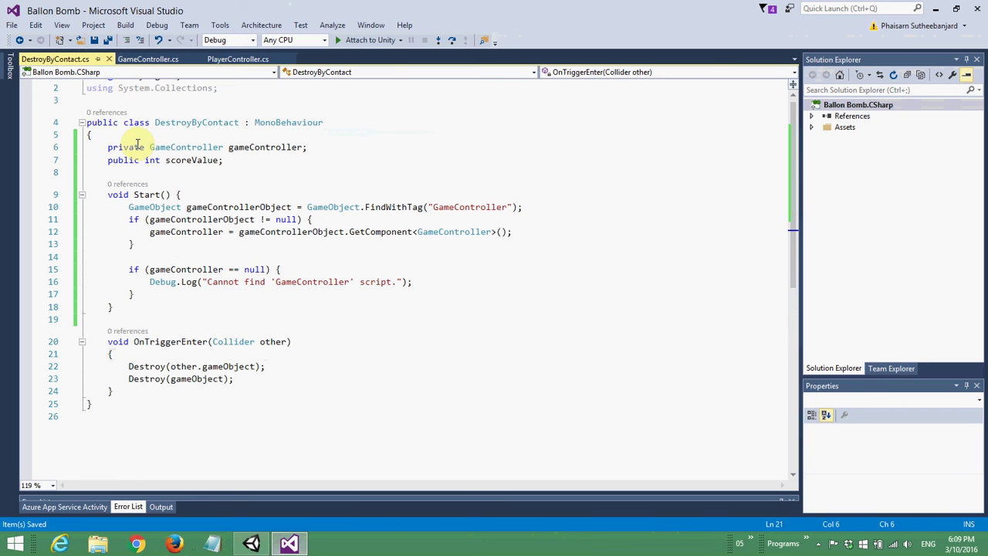
key(Return)
key(Return)
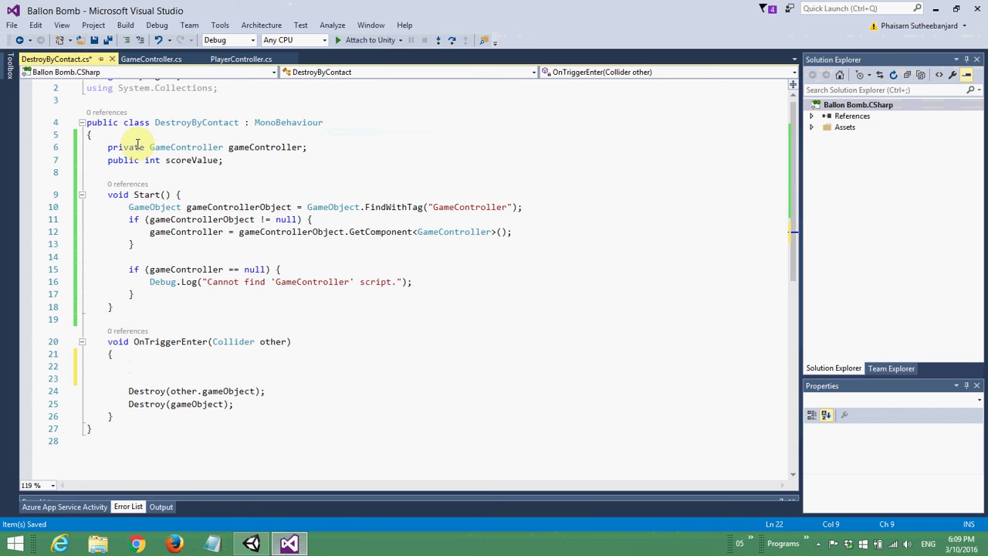
- Insert gameController.AddScore(scoreValue); at the start of OnTriggerEnter and return to Unity
text(game)
key(Tab)
text(.)
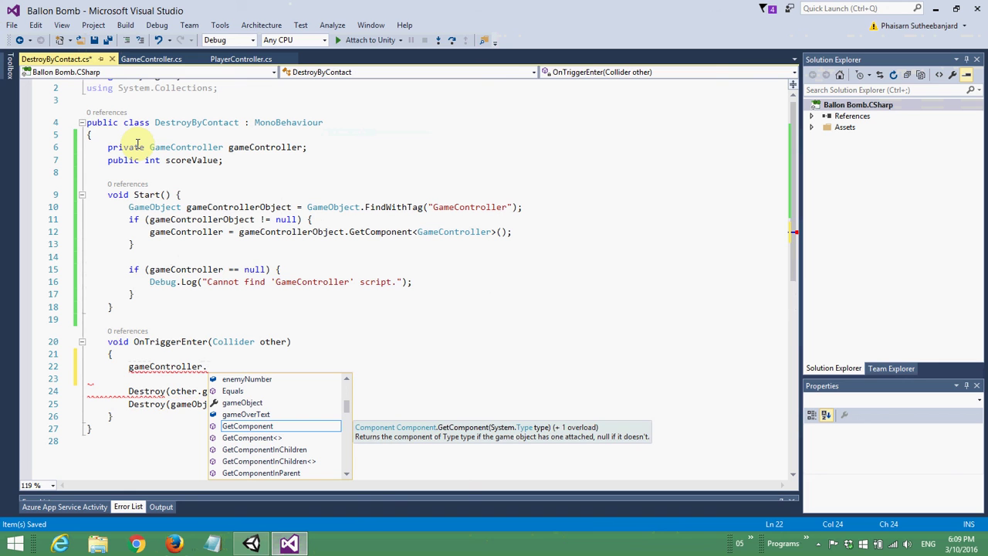
text(Add)
key(Tab)
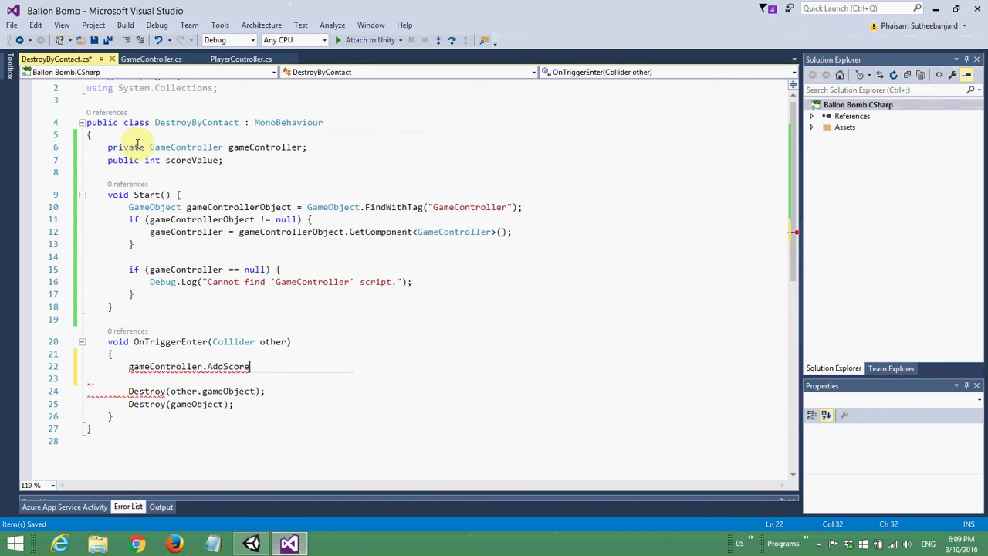
text(()
text(s)
text(coreValue);)
key(Tab)
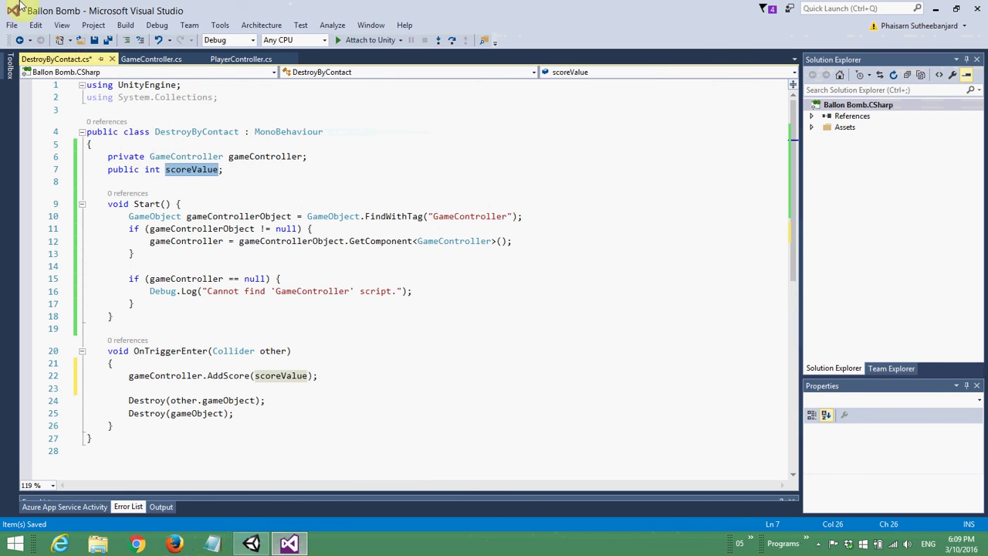
click(252, 543)
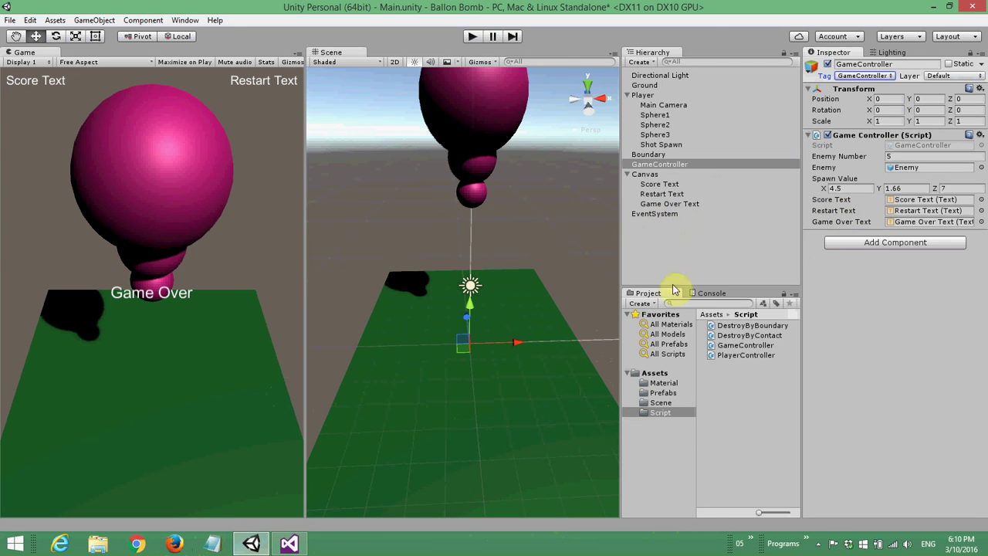
- Set the Enemy prefab's Destroy By Contact Score Value to 10 and enter Play mode
click(666, 393)
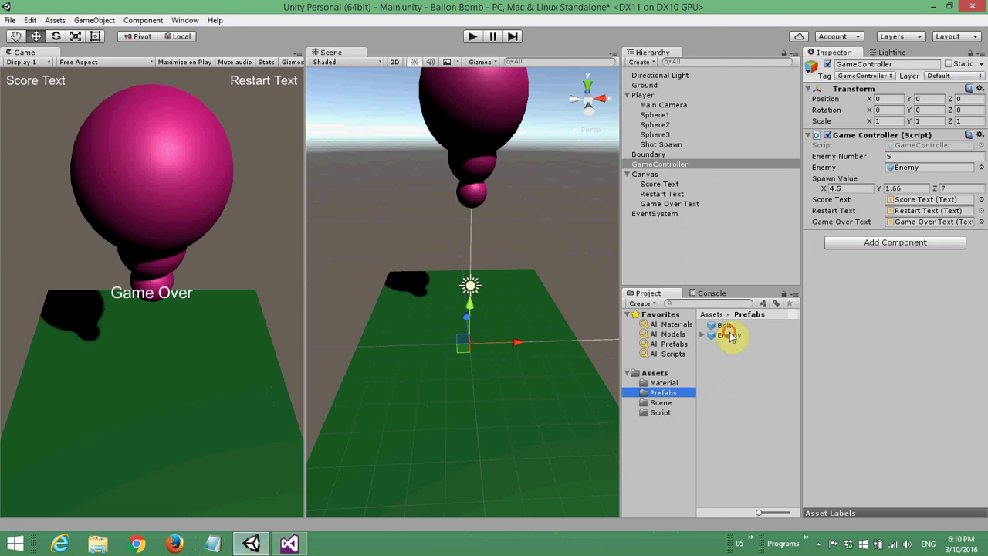
click(730, 335)
click(900, 233)
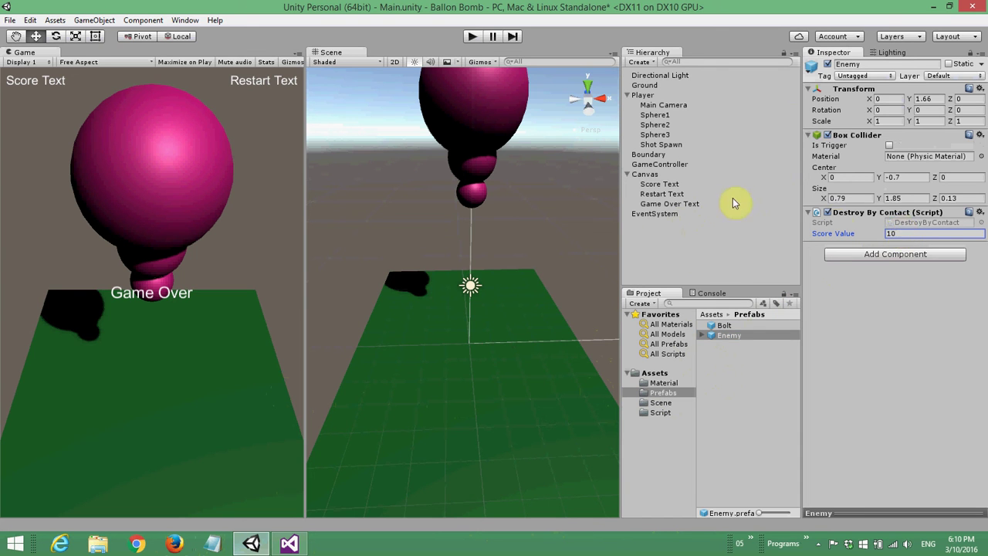
click(471, 36)
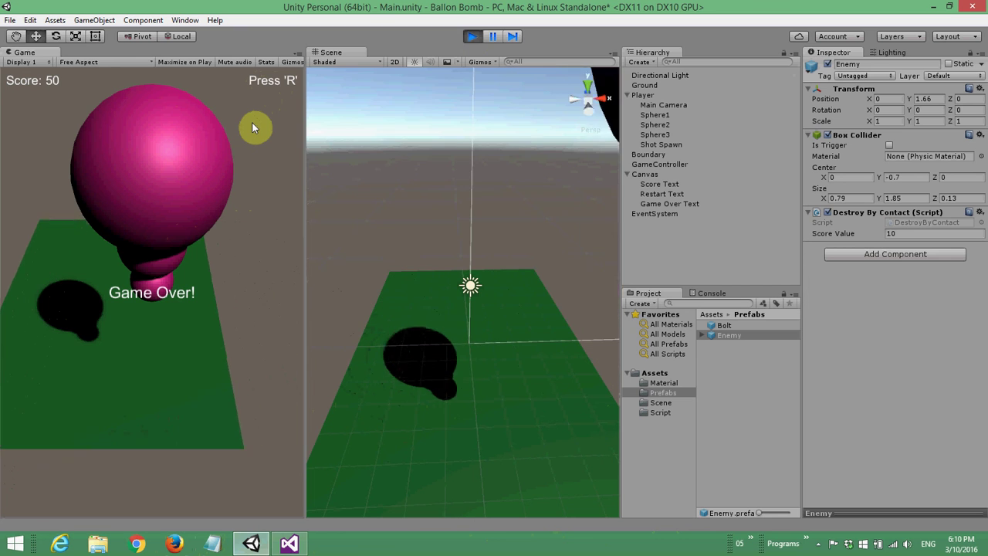
- After Game Over at Score 50, restart the game with R, then stop playtesting
key(r)
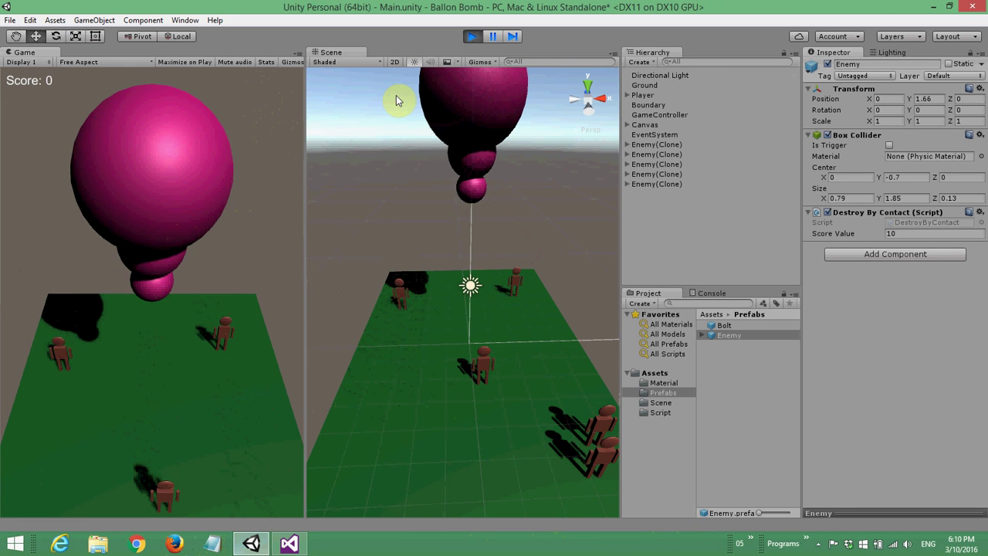
click(470, 39)
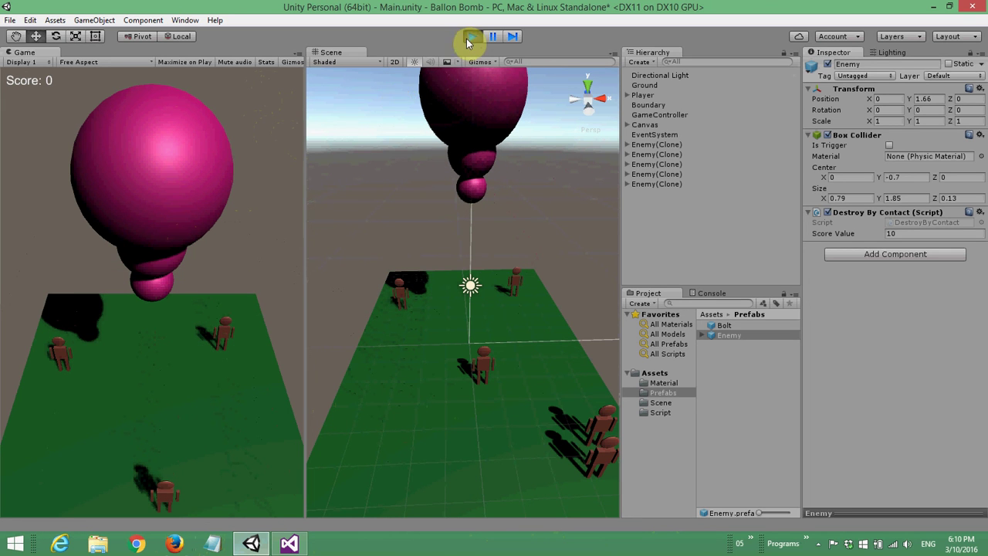